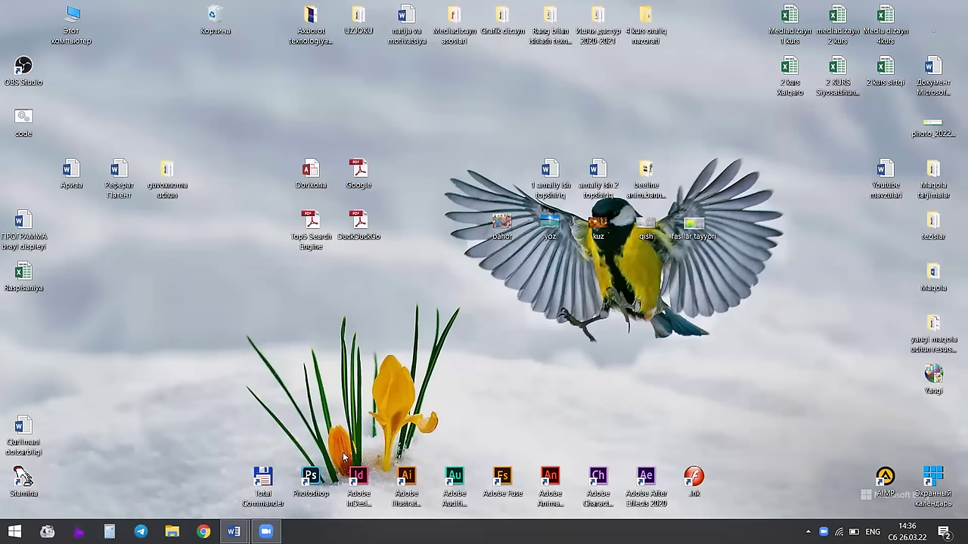
# Create a new Excel worksheet on the desktop named 'Excel 0 dan oxirigacha' and open it.
pyautogui.rightClick(466, 270)
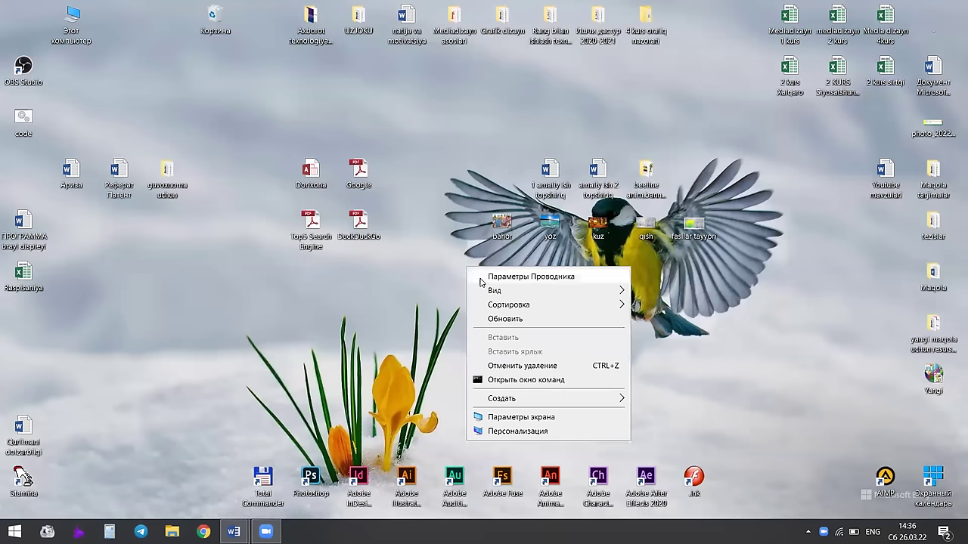
pyautogui.moveTo(502, 399)
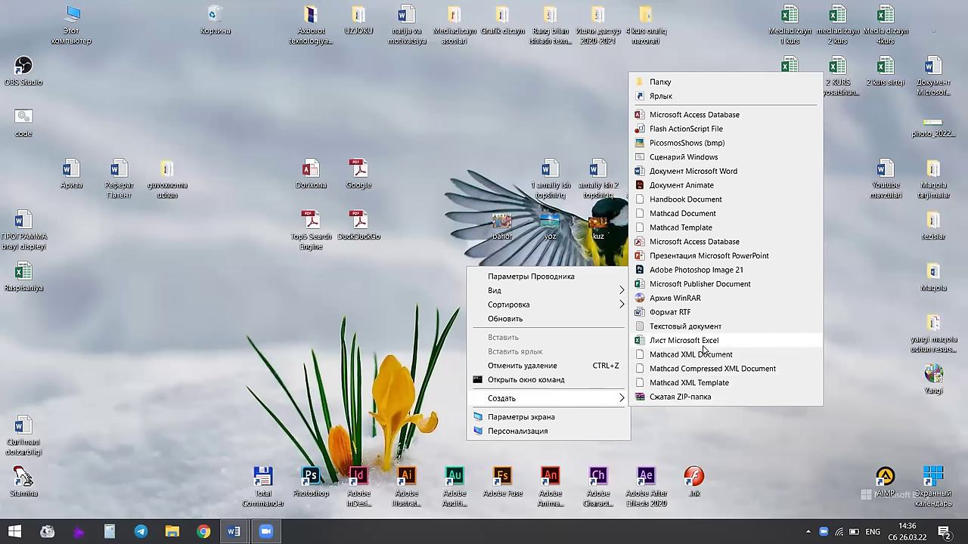
pyautogui.click(703, 342)
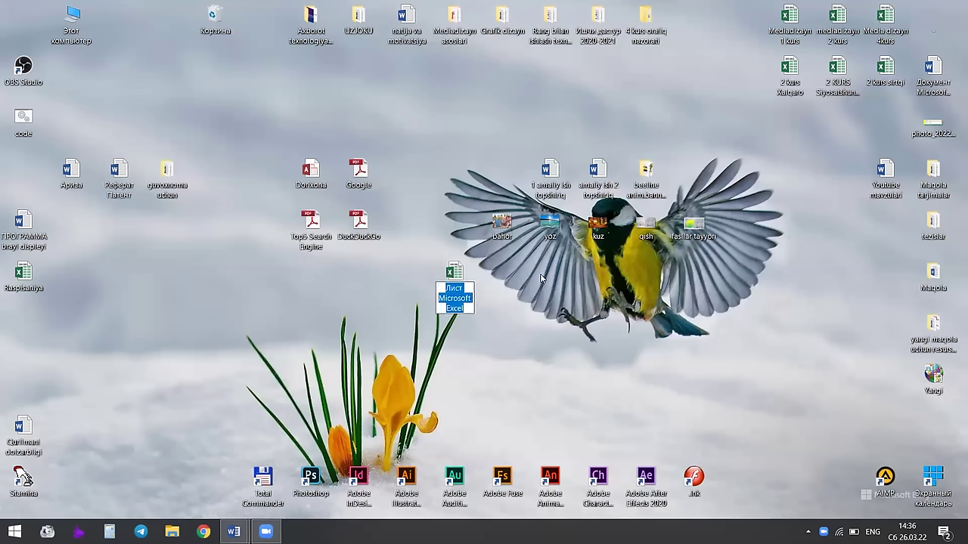
pyautogui.write('Excel 0 dan oxirigacha')
pyautogui.press('Return')
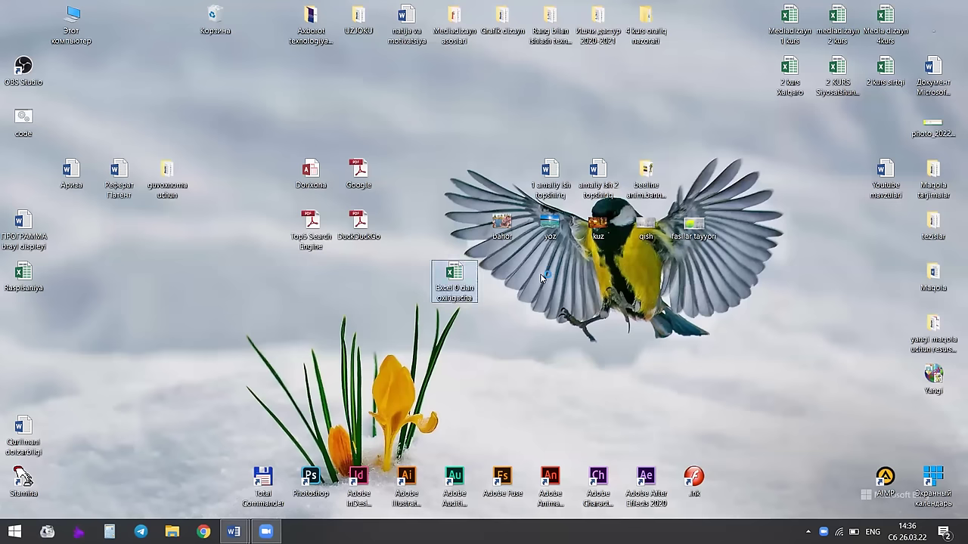
pyautogui.press('Return')
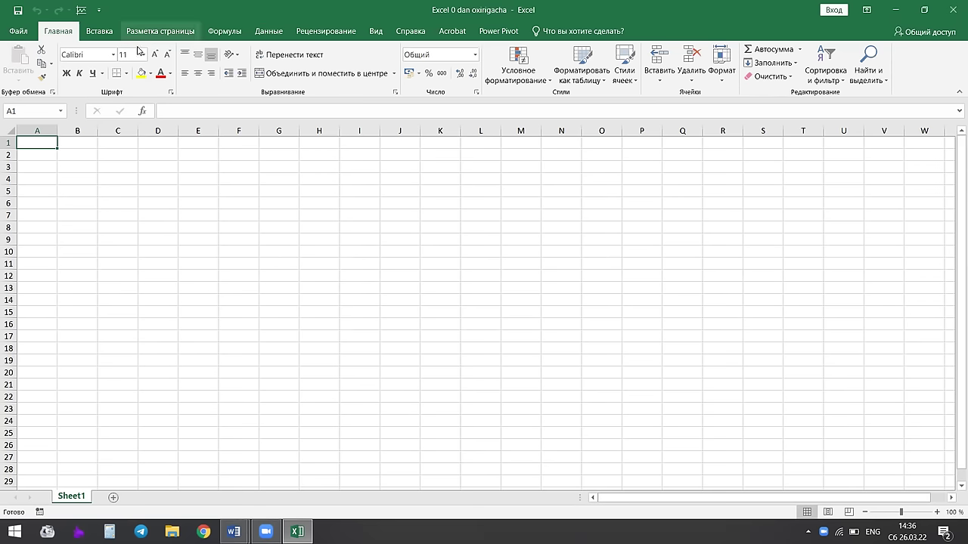
pyautogui.click(159, 31)
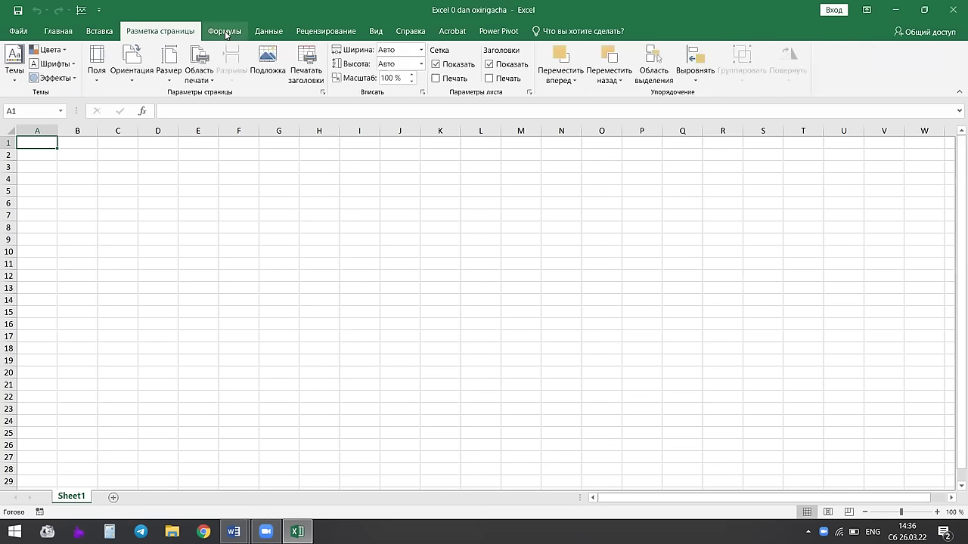
pyautogui.click(224, 31)
pyautogui.click(326, 31)
pyautogui.click(224, 31)
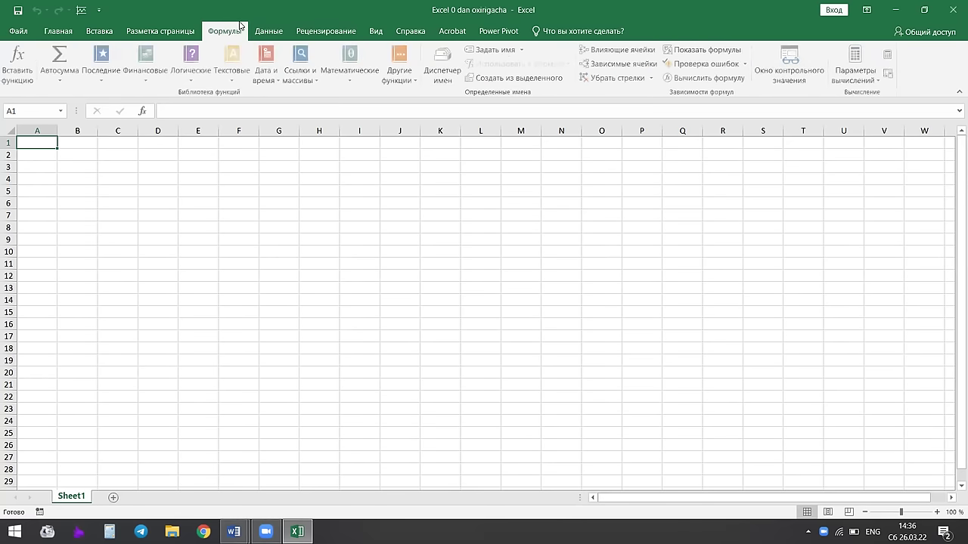
pyautogui.click(58, 31)
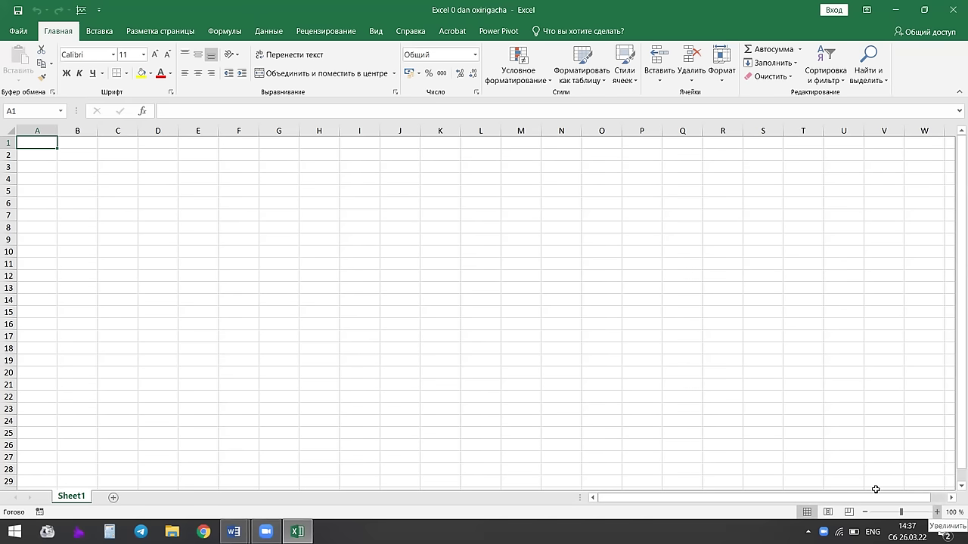
# Zoom the empty sheet in to 280% with the status-bar zoom buttons.
pyautogui.click(940, 513)
pyautogui.click(939, 513)
pyautogui.click(939, 513)
pyautogui.click(939, 513)
pyautogui.click(939, 513)
pyautogui.click(939, 512)
pyautogui.click(939, 513)
pyautogui.click(939, 513)
pyautogui.click(939, 513)
pyautogui.click(939, 513)
pyautogui.click(939, 512)
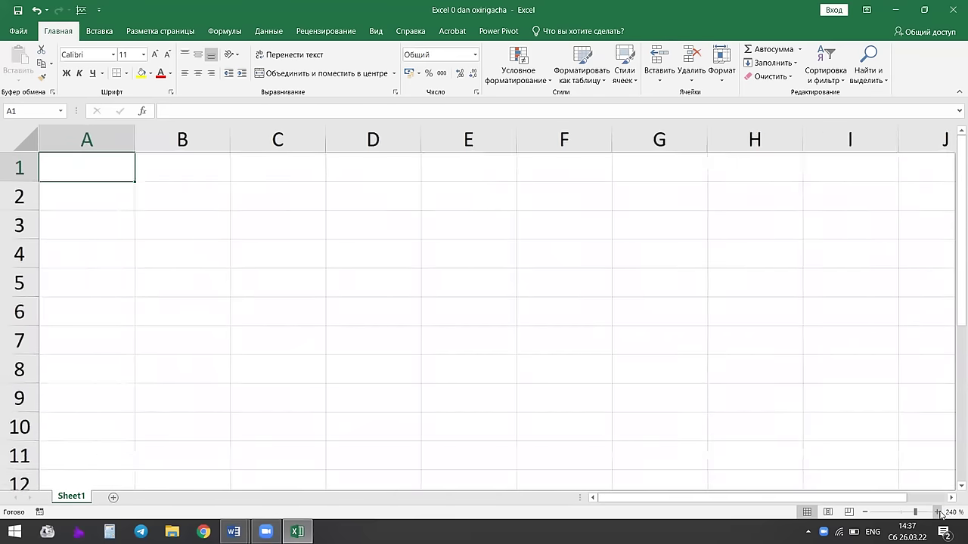
pyautogui.click(939, 512)
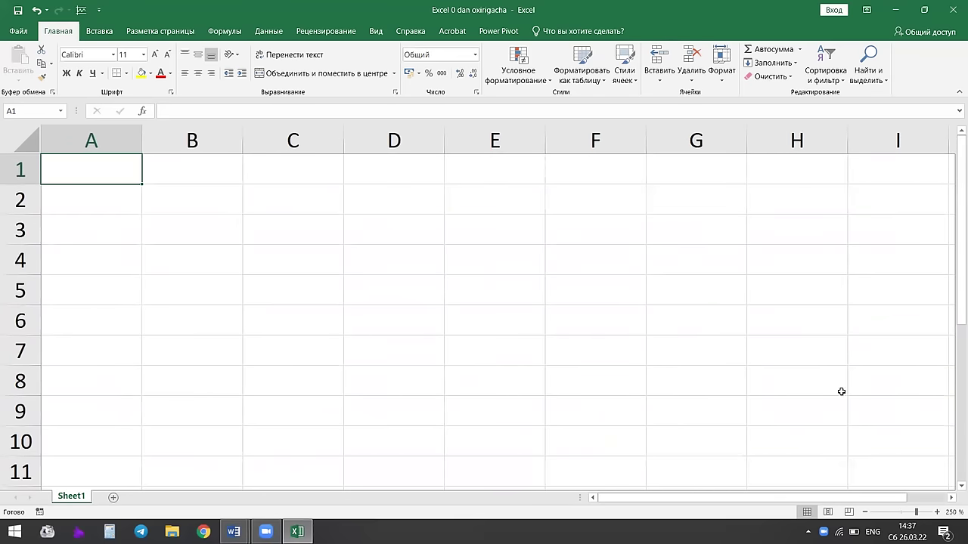
pyautogui.click(866, 513)
pyautogui.click(867, 513)
pyautogui.click(866, 513)
pyautogui.click(866, 513)
pyautogui.click(867, 512)
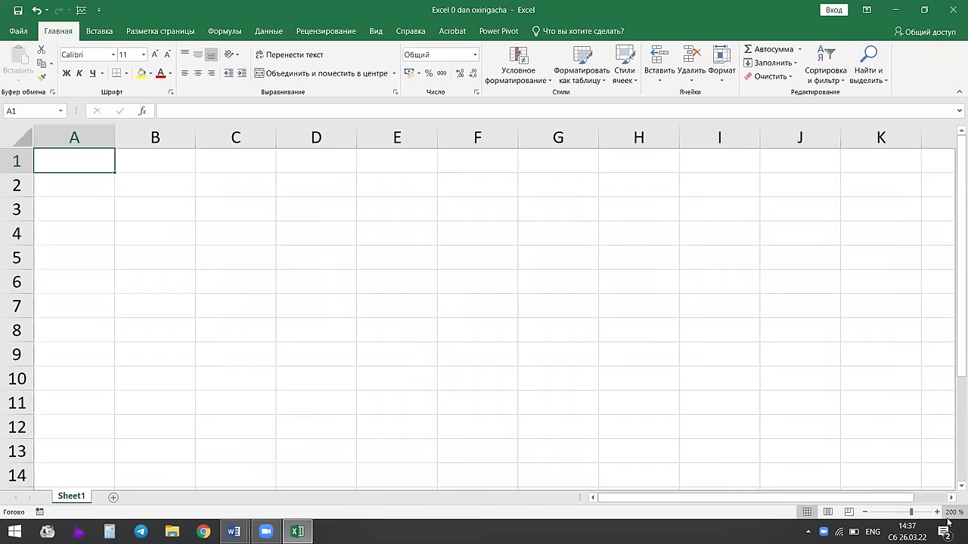
pyautogui.doubleClick(937, 513)
pyautogui.doubleClick(937, 513)
pyautogui.click(937, 513)
pyautogui.doubleClick(937, 513)
pyautogui.click(937, 512)
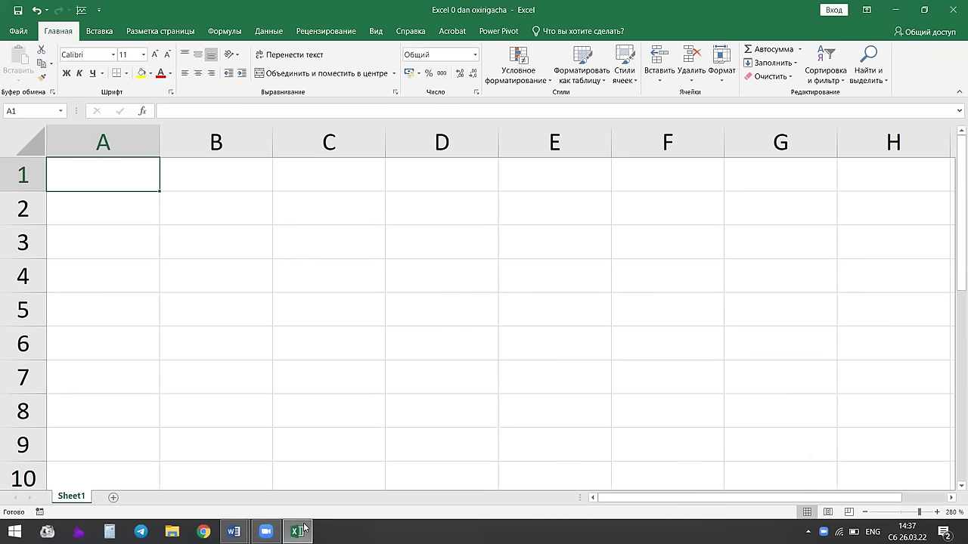
# Select cells B2, C2, A1 and D4 to check the enlarged grid.
pyautogui.click(238, 221)
pyautogui.click(378, 209)
pyautogui.click(139, 188)
pyautogui.click(450, 291)
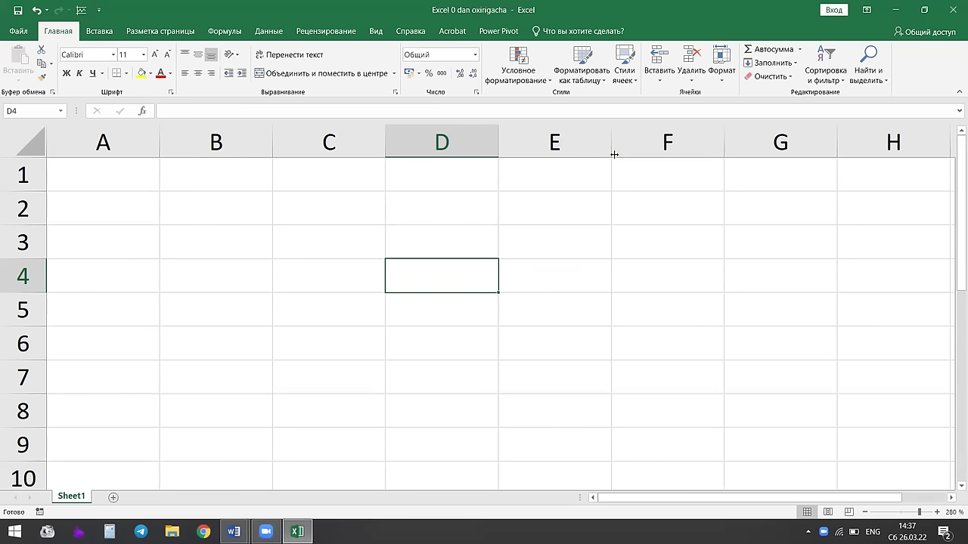
pyautogui.click(233, 202)
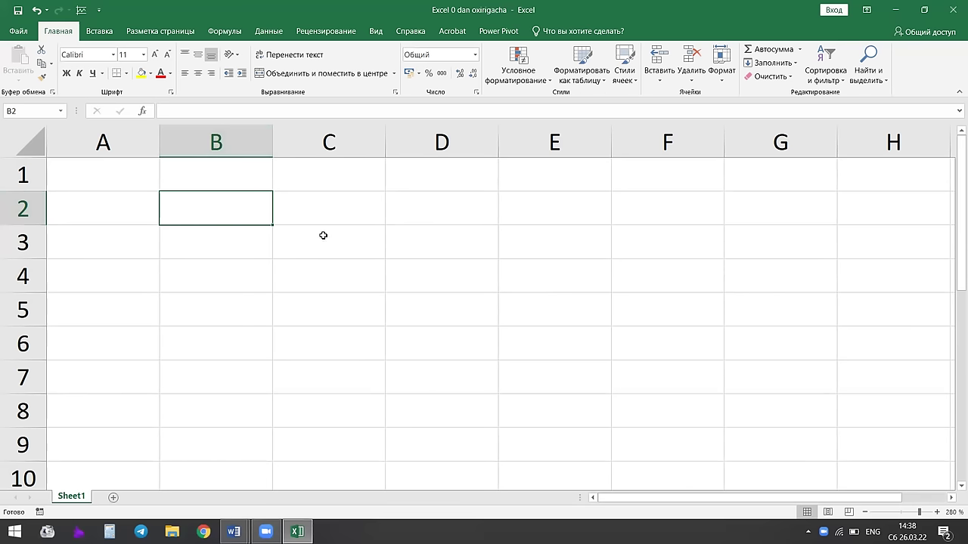
pyautogui.click(792, 314)
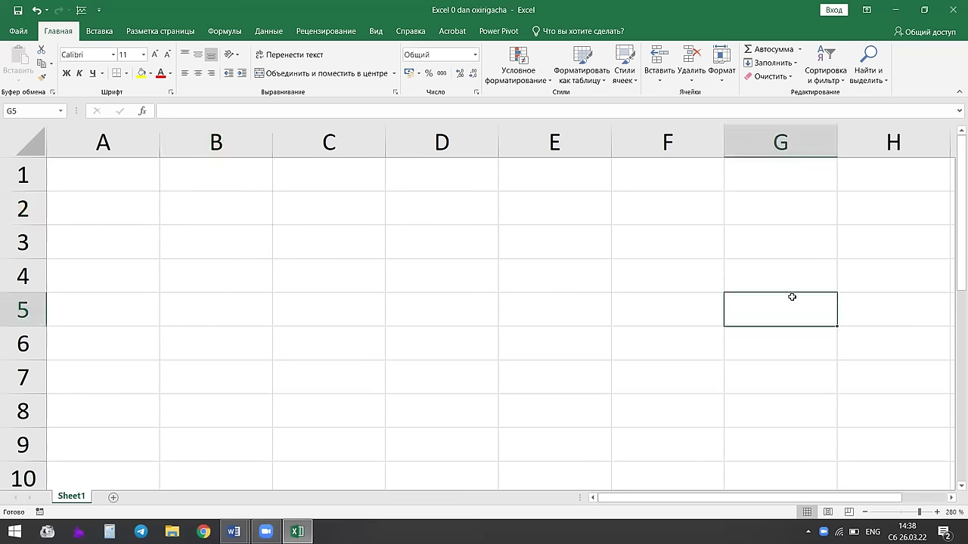
pyautogui.click(307, 411)
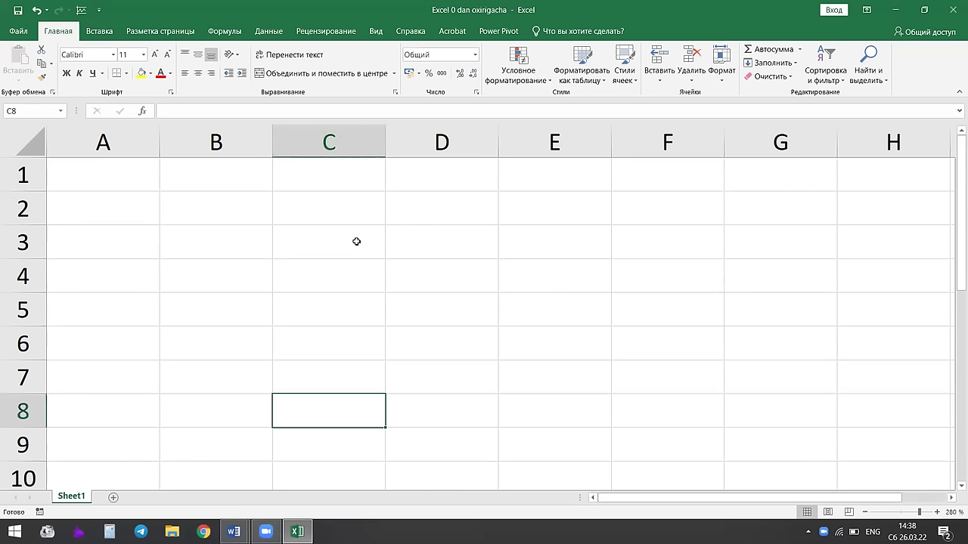
pyautogui.click(501, 231)
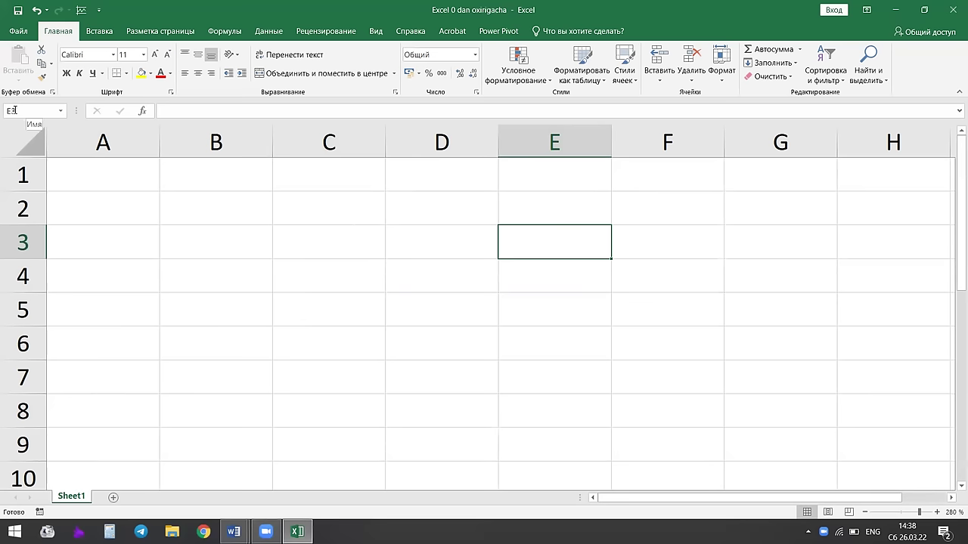
pyautogui.click(121, 182)
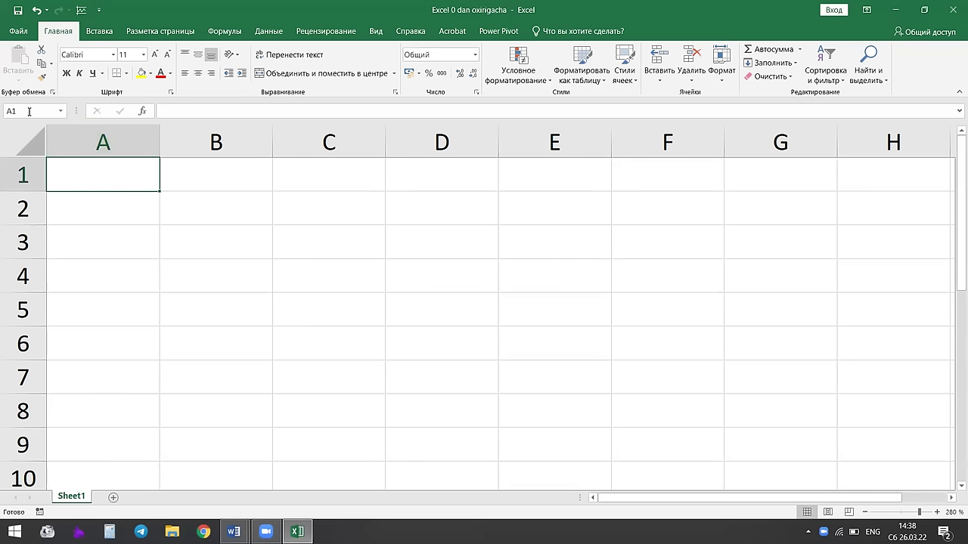
pyautogui.click(316, 177)
pyautogui.click(175, 244)
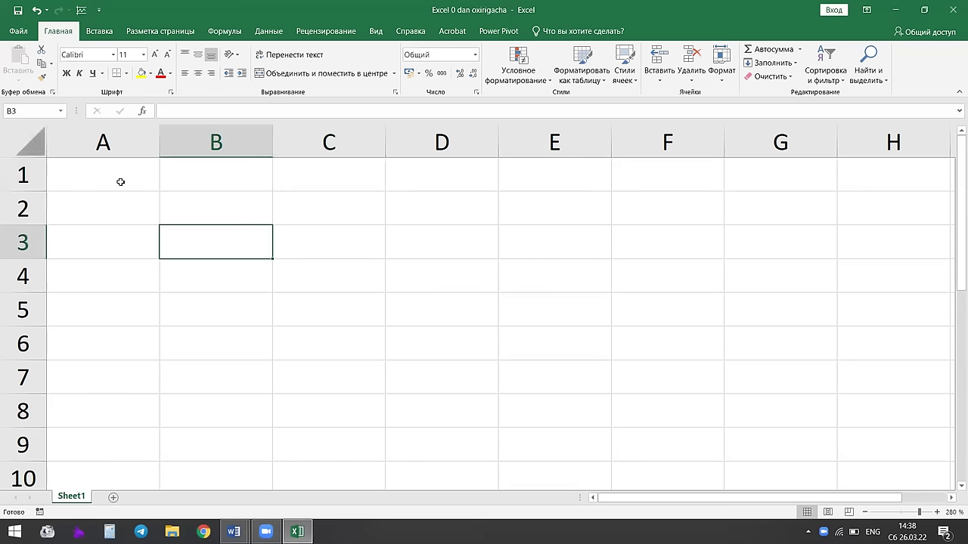
pyautogui.click(680, 350)
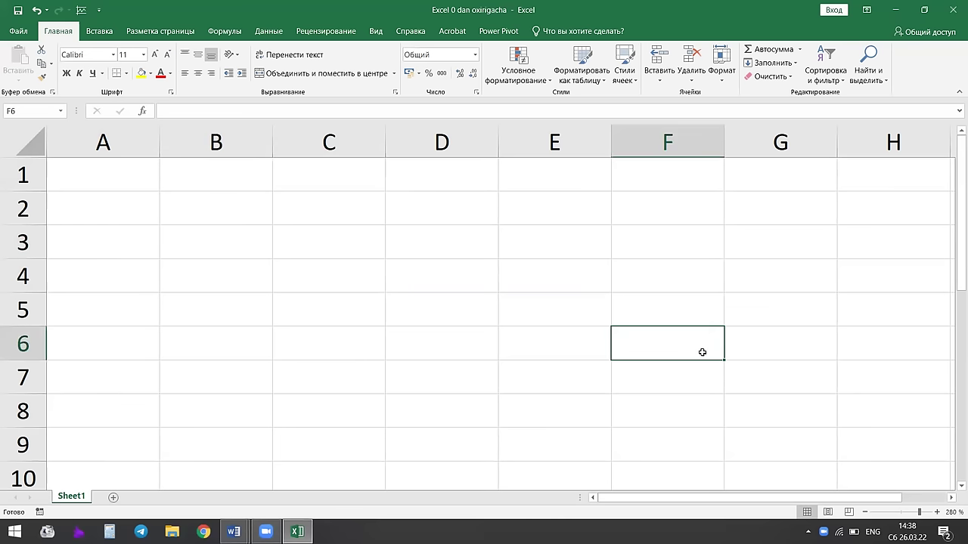
pyautogui.click(901, 211)
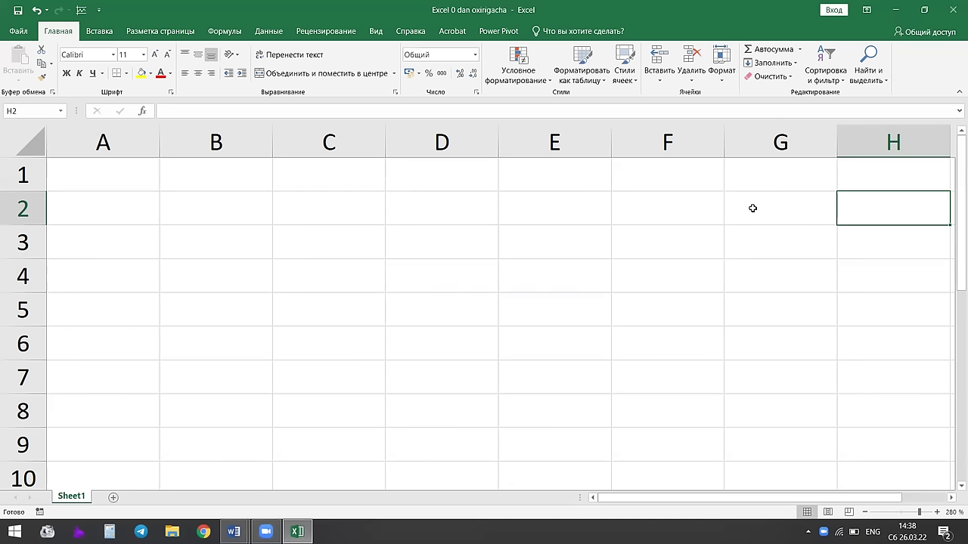
pyautogui.click(104, 186)
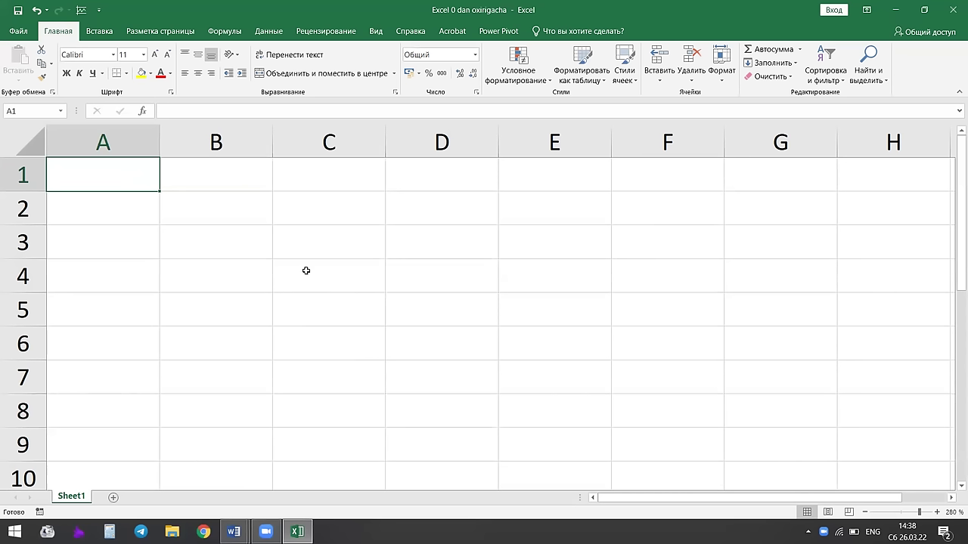
# Enter the headings Familiya in A1 and Ism in B1.
pyautogui.write('Familiya')
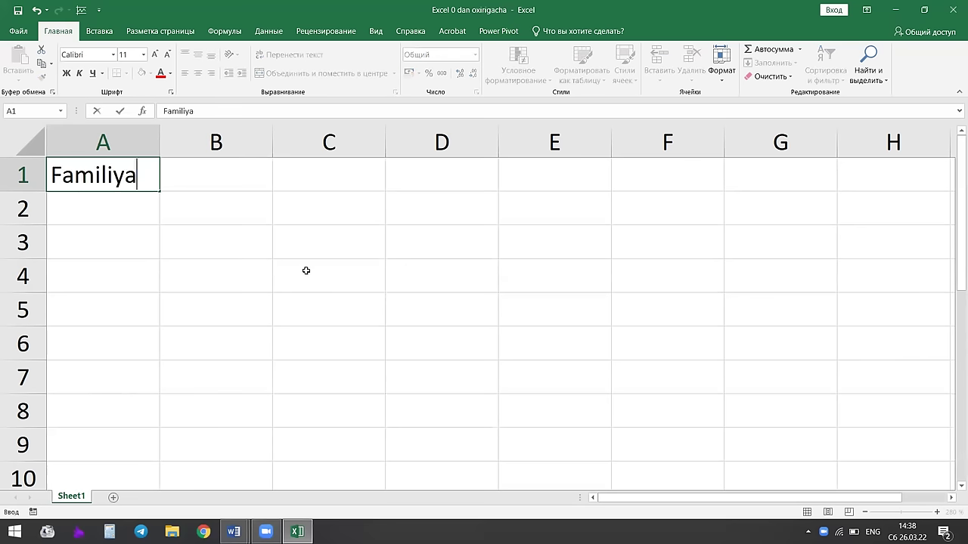
pyautogui.press('Tab')
pyautogui.write('iSm')
pyautogui.press('BackSpace')
pyautogui.press('BackSpace')
pyautogui.press('BackSpace')
pyautogui.write('iS')
pyautogui.press('BackSpace')
pyautogui.press('BackSpace')
pyautogui.write('IS')
pyautogui.press('BackSpace')
pyautogui.write('sm')
pyautogui.press('Tab')
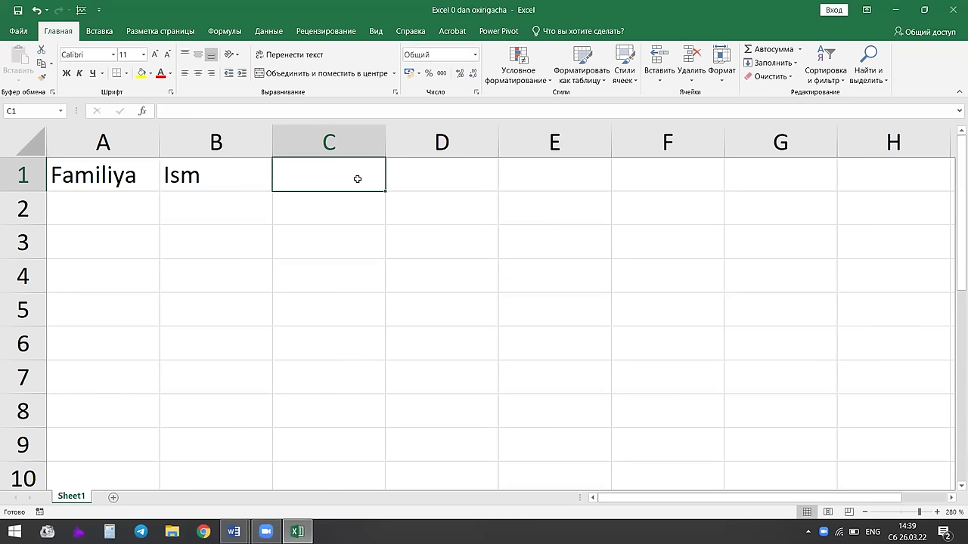
# Move the active cell along row 1 and down column C to C9.
pyautogui.press('Right')
pyautogui.press('Right')
pyautogui.press('Right')
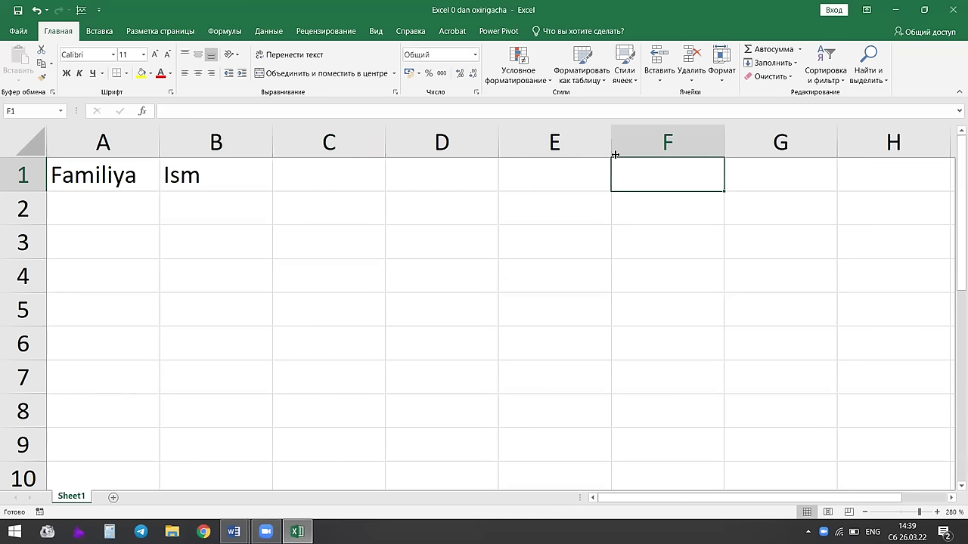
pyautogui.press('Right')
pyautogui.press('Right')
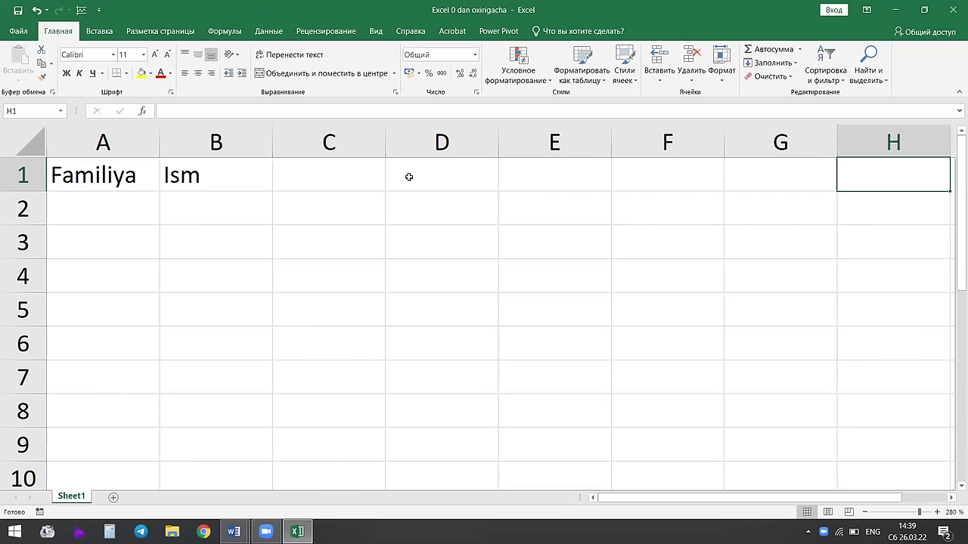
pyautogui.click(265, 189)
pyautogui.click(328, 182)
pyautogui.click(400, 170)
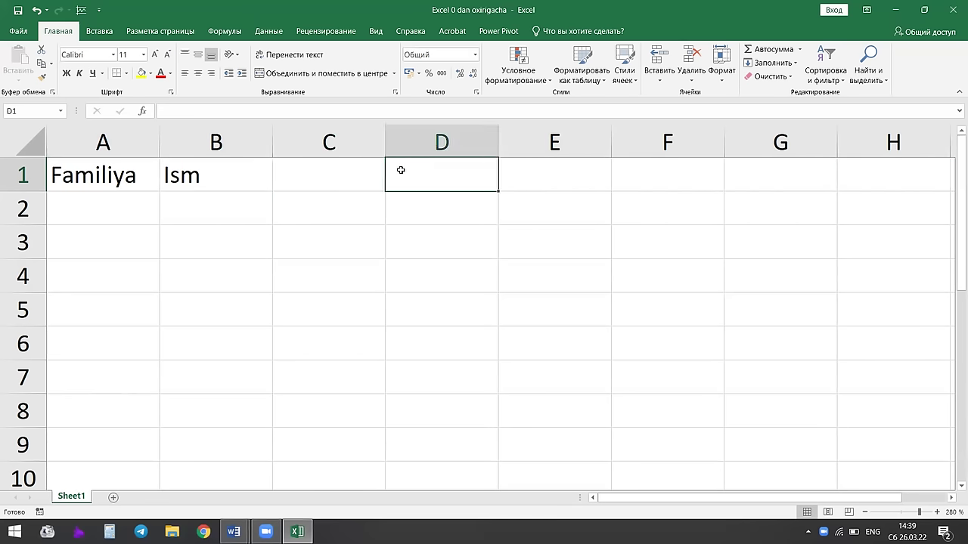
pyautogui.press('Down')
pyautogui.press('Left')
pyautogui.press('Down')
pyautogui.press('Down')
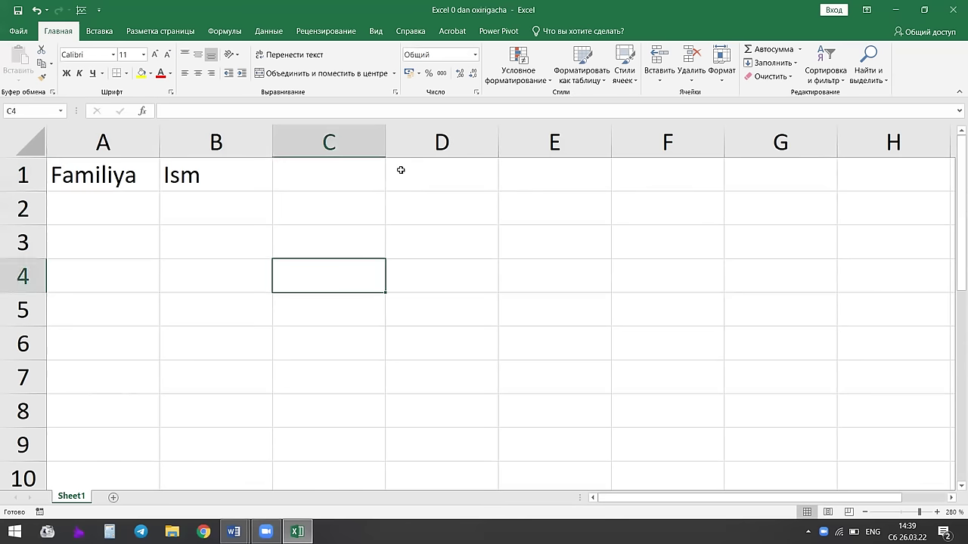
pyautogui.press('Down')
pyautogui.press('Tab')
pyautogui.press('Tab')
pyautogui.press('Tab')
pyautogui.press('Return')
pyautogui.press('Down')
pyautogui.press('Down')
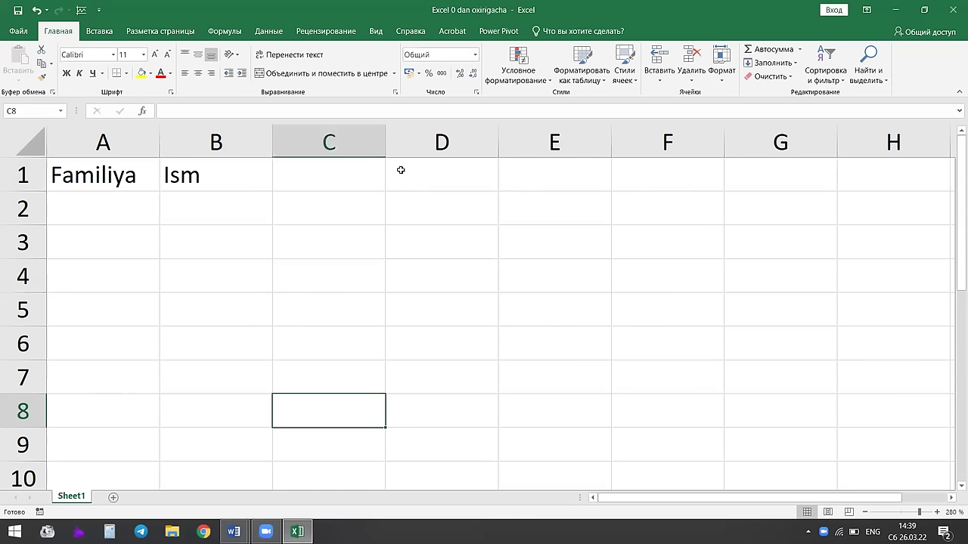
pyautogui.press('Down')
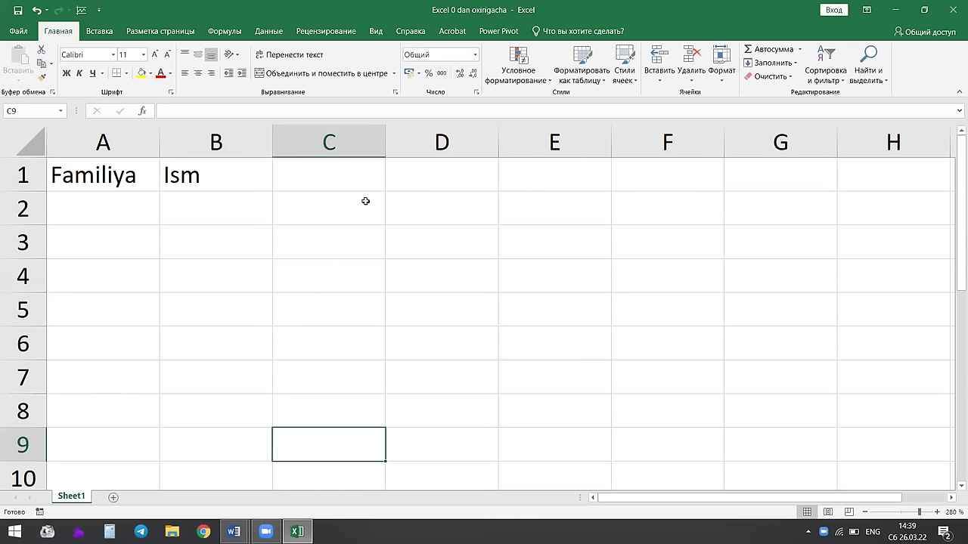
# Select D3, then return to C1 ready for the next heading.
pyautogui.click(446, 257)
pyautogui.press('Tab')
pyautogui.press('Tab')
pyautogui.press('Tab')
pyautogui.press('Tab')
pyautogui.click(258, 166)
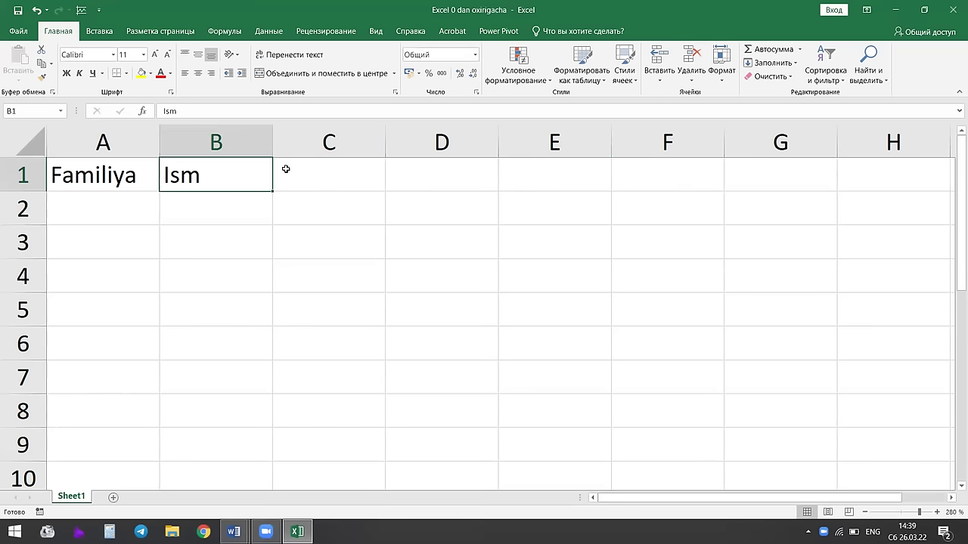
pyautogui.click(337, 174)
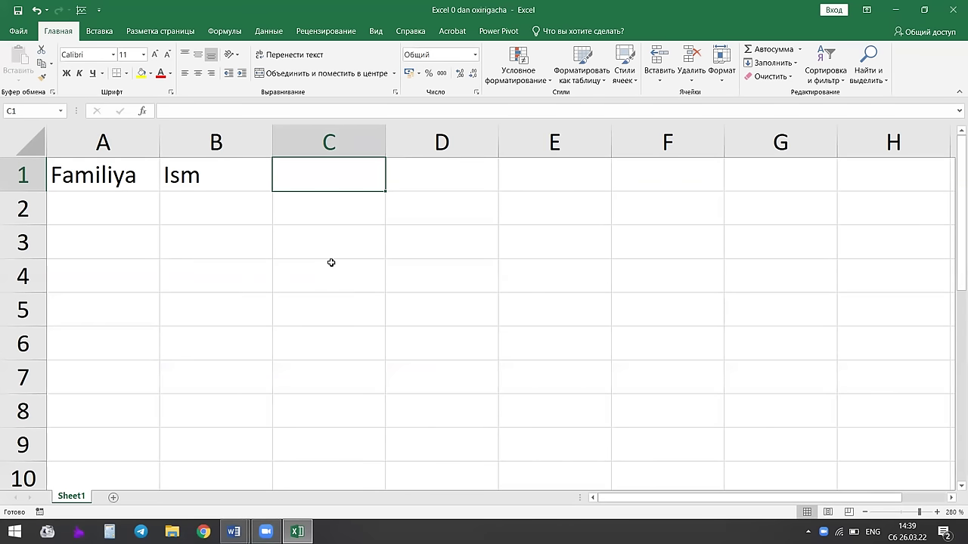
# Enter the headings Mansab in C1 and Shtat in D1, trimming the extra trailing letters.
pyautogui.write('Man')
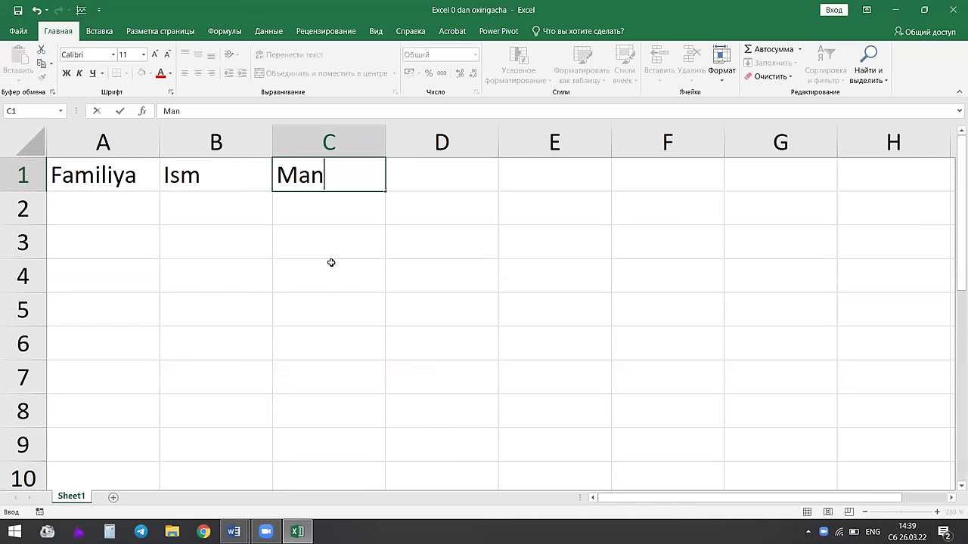
pyautogui.write('sabi')
pyautogui.press('Tab')
pyautogui.write('Shtati')
pyautogui.press('BackSpace')
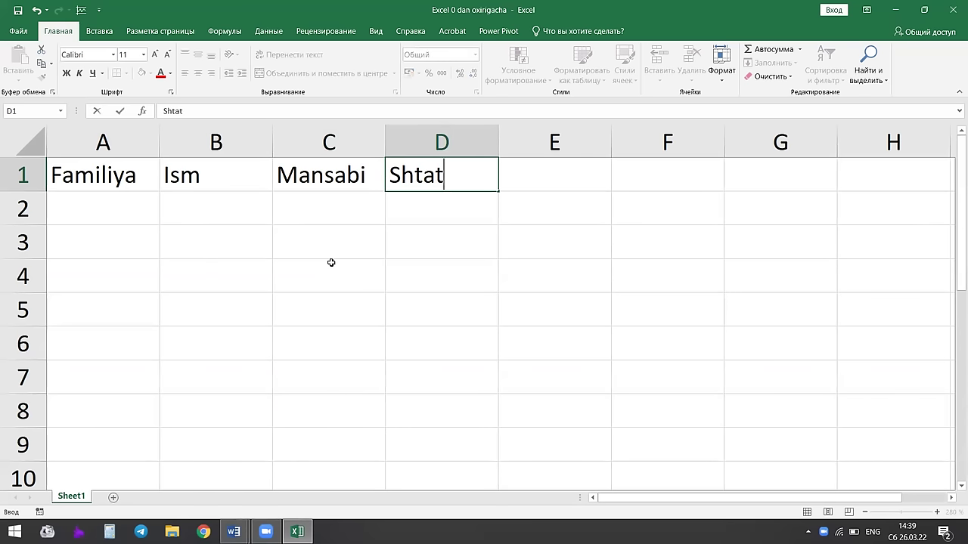
pyautogui.doubleClick(382, 178)
pyautogui.press('BackSpace')
pyautogui.click(566, 179)
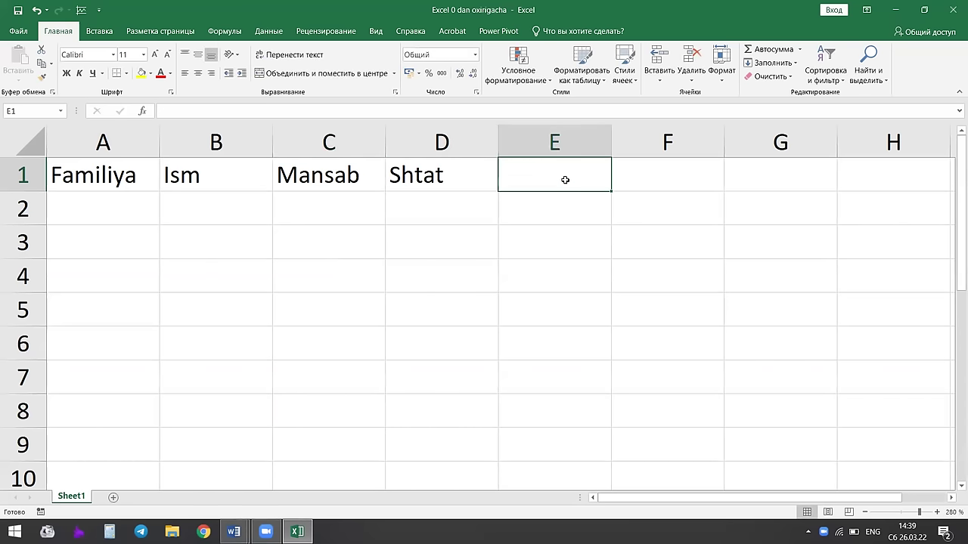
# Enter the headings Oylik in E1 and Daromad in F1.
pyautogui.write('Oyl')
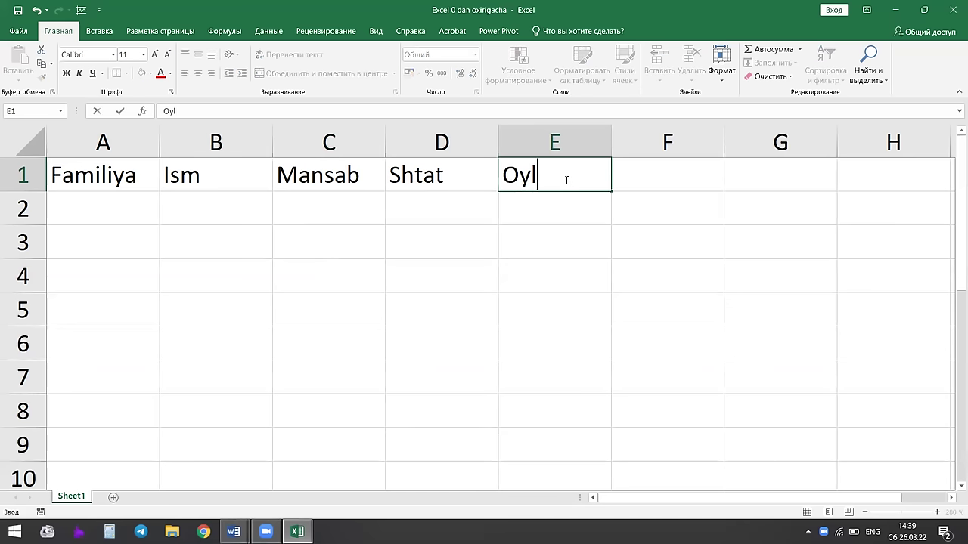
pyautogui.write('ik')
pyautogui.press('Tab')
pyautogui.write('Daromad')
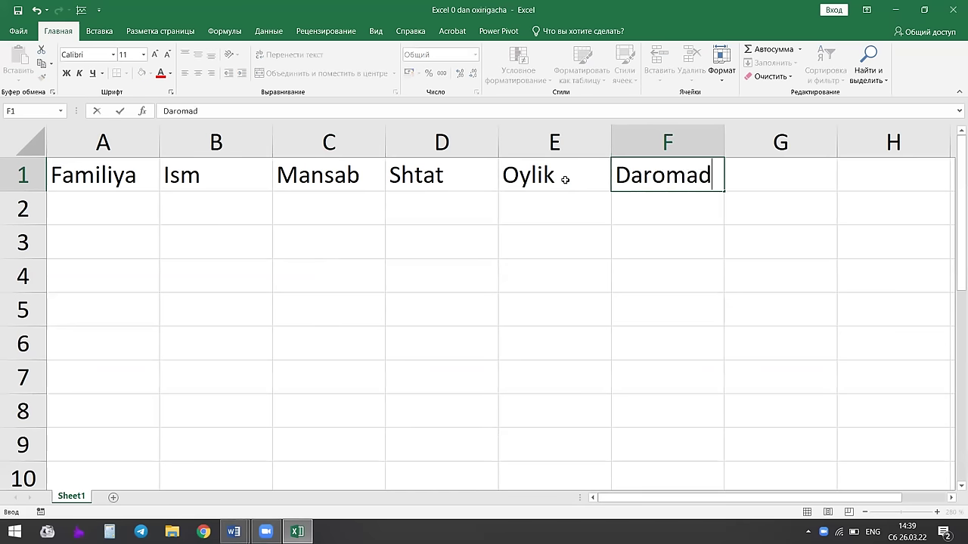
pyautogui.click(509, 183)
pyautogui.click(638, 176)
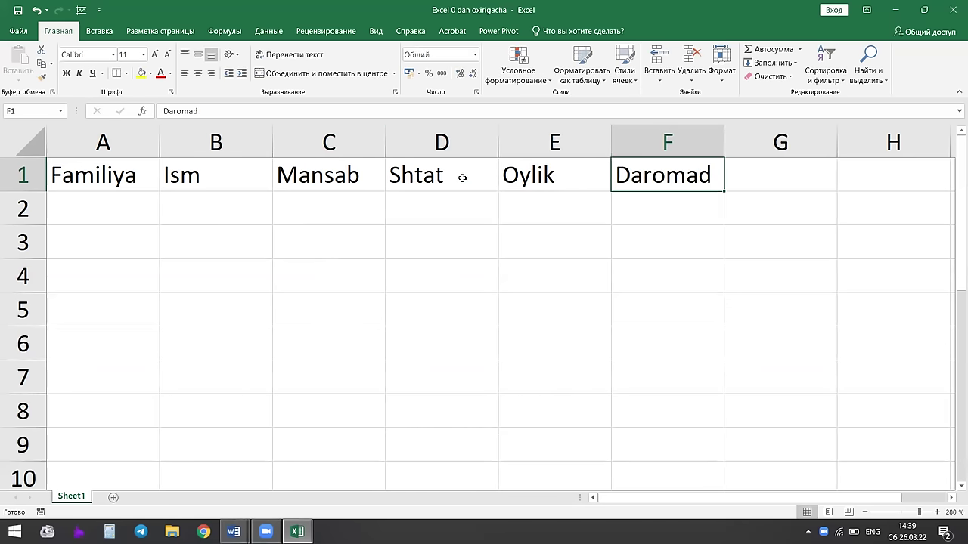
pyautogui.click(525, 180)
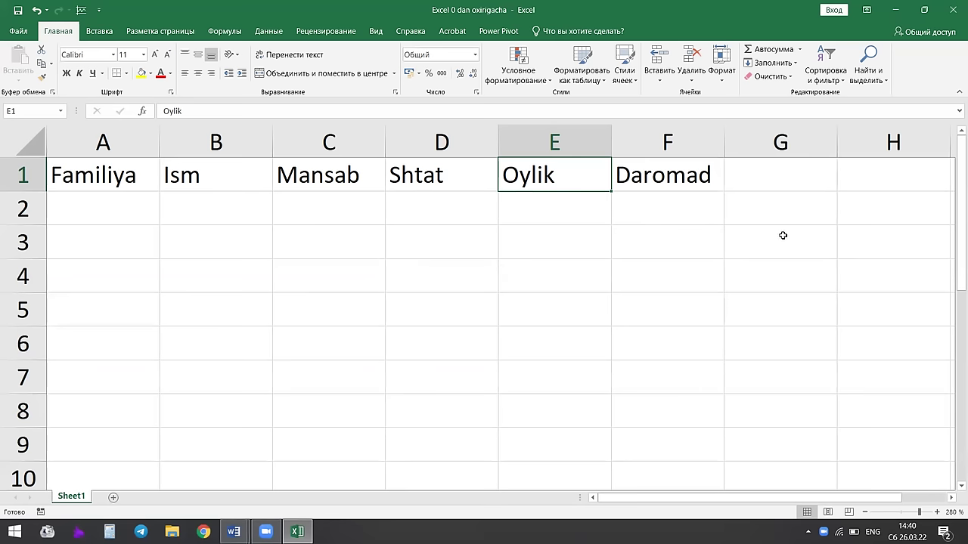
# Enter the heading 'Qo'lga tegadigan summa' in G1.
pyautogui.click(775, 173)
pyautogui.press('Right')
pyautogui.click(769, 175)
pyautogui.write('q')
pyautogui.press('BackSpace')
pyautogui.write('Q')
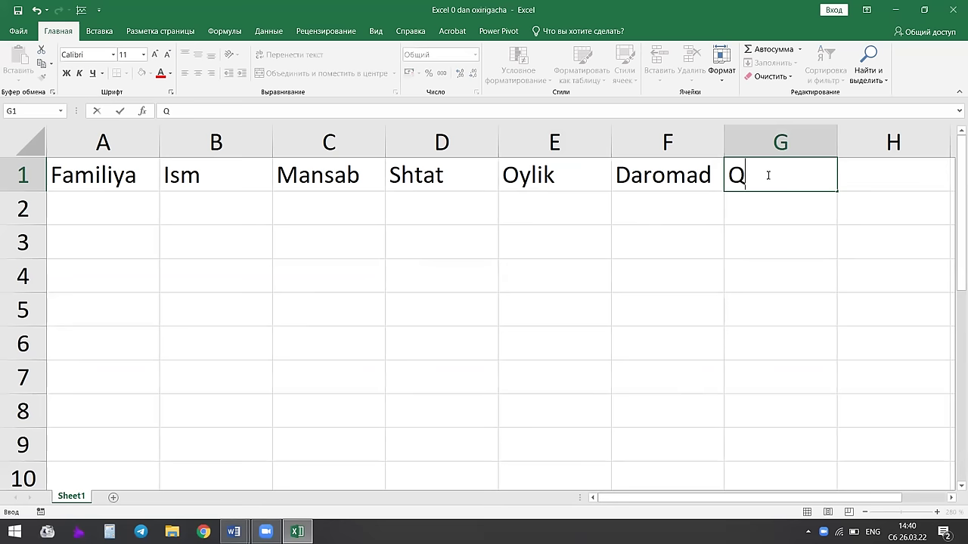
pyautogui.write("o'lga tegadigan summa")
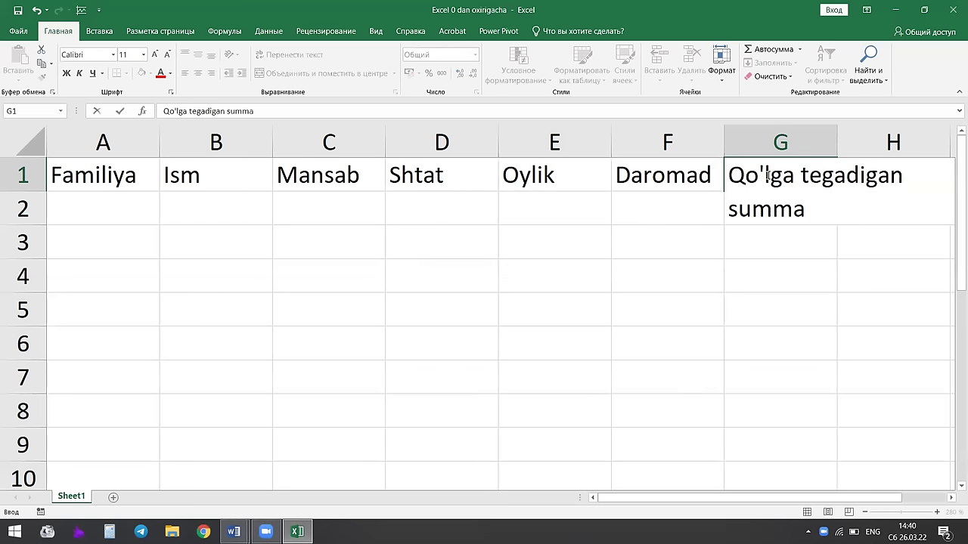
pyautogui.click(841, 144)
# Autofit column G to its header and zoom the sheet out slightly.
pyautogui.doubleClick(837, 144)
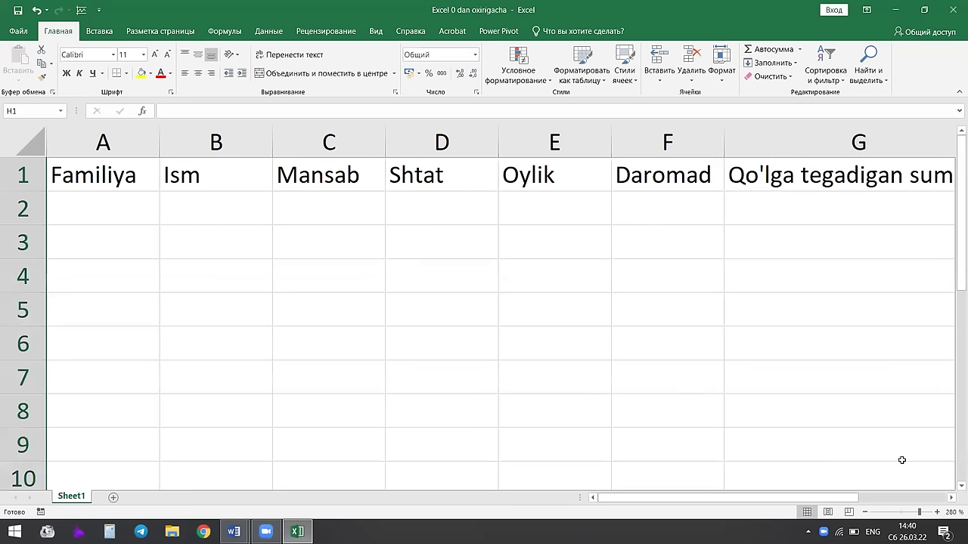
pyautogui.click(865, 512)
pyautogui.click(864, 512)
pyautogui.click(864, 512)
pyautogui.click(864, 512)
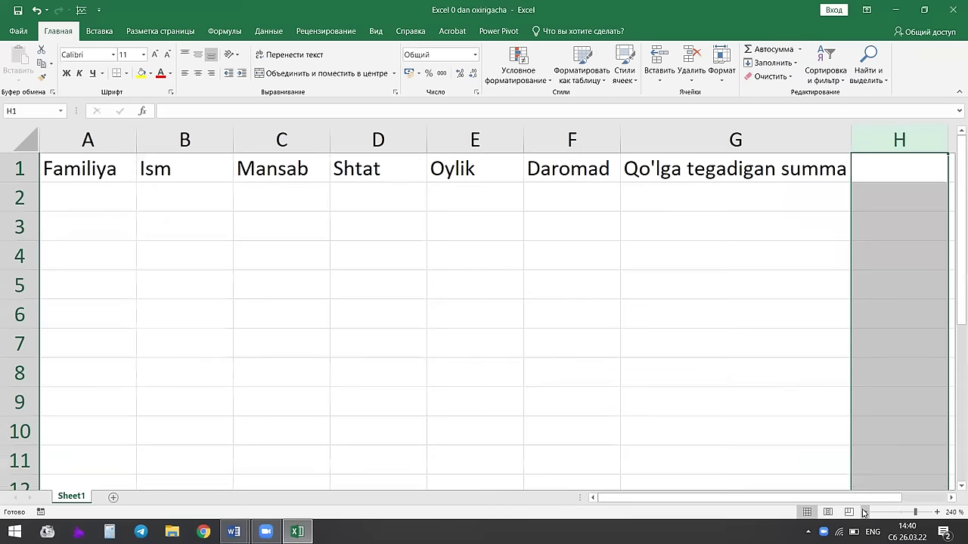
pyautogui.click(864, 512)
pyautogui.click(568, 300)
# Enter the first employee's surname in A2 and first name in B2.
pyautogui.click(113, 204)
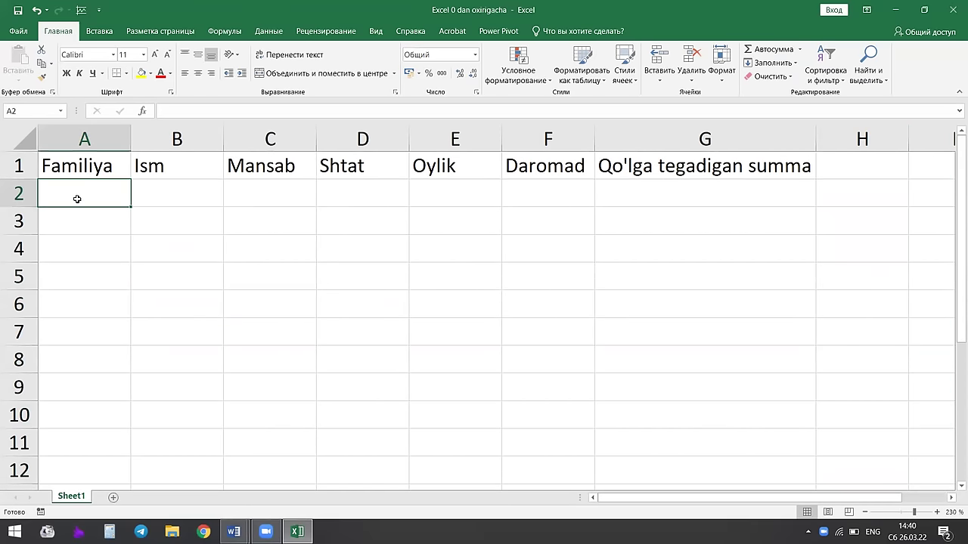
pyautogui.write('Q')
pyautogui.press('BackSpace')
pyautogui.write("g'")
pyautogui.press('BackSpace')
pyautogui.press('BackSpace')
pyautogui.write('g')
pyautogui.press('BackSpace')
pyautogui.write("G'ulomqod")
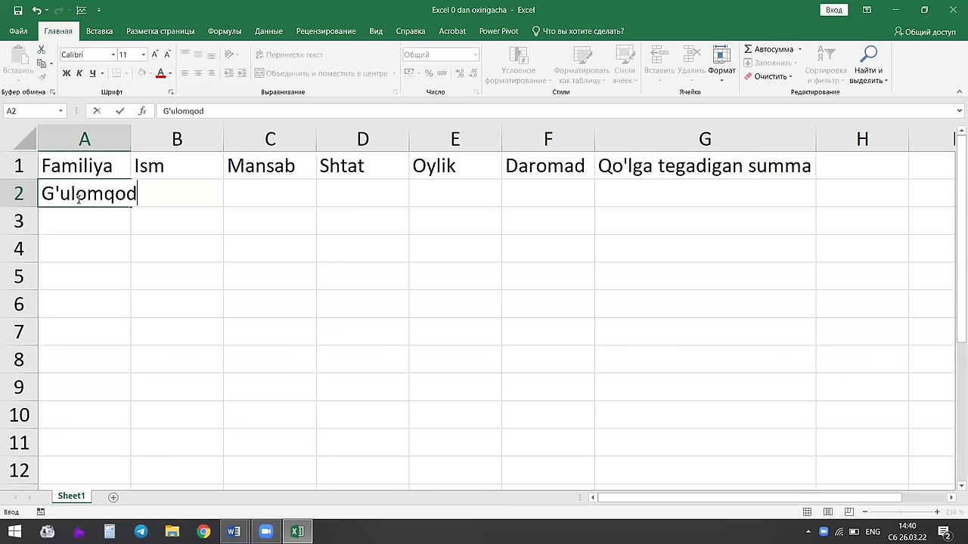
pyautogui.write('irova')
pyautogui.press('Tab')
pyautogui.write('Shaxnoza')
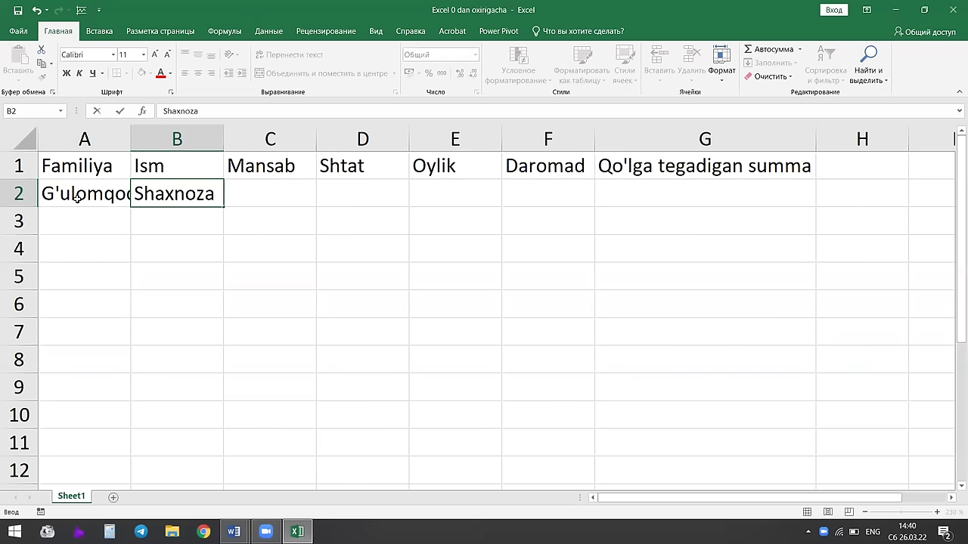
pyautogui.click(88, 192)
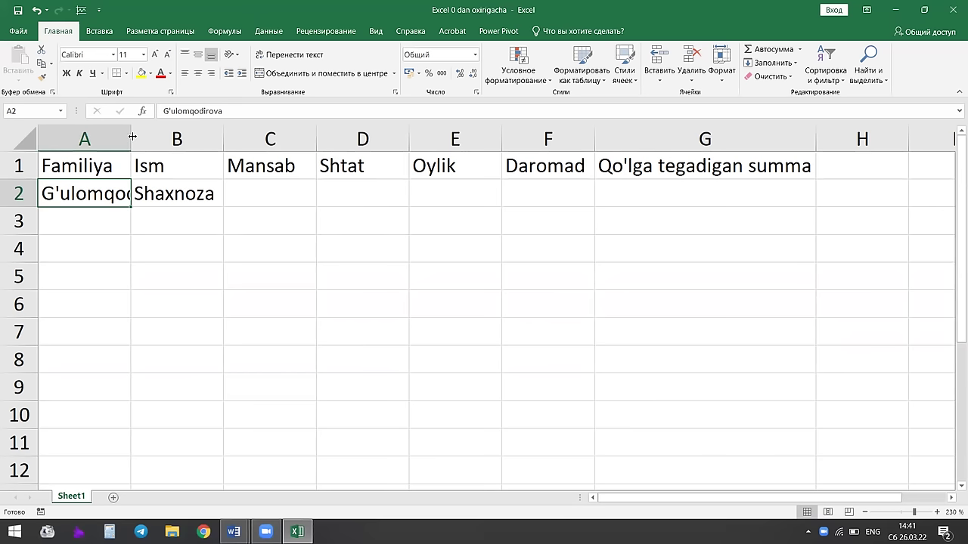
# Autofit column A, then drag its border until the A2 surname fits snugly.
pyautogui.doubleClick(133, 136)
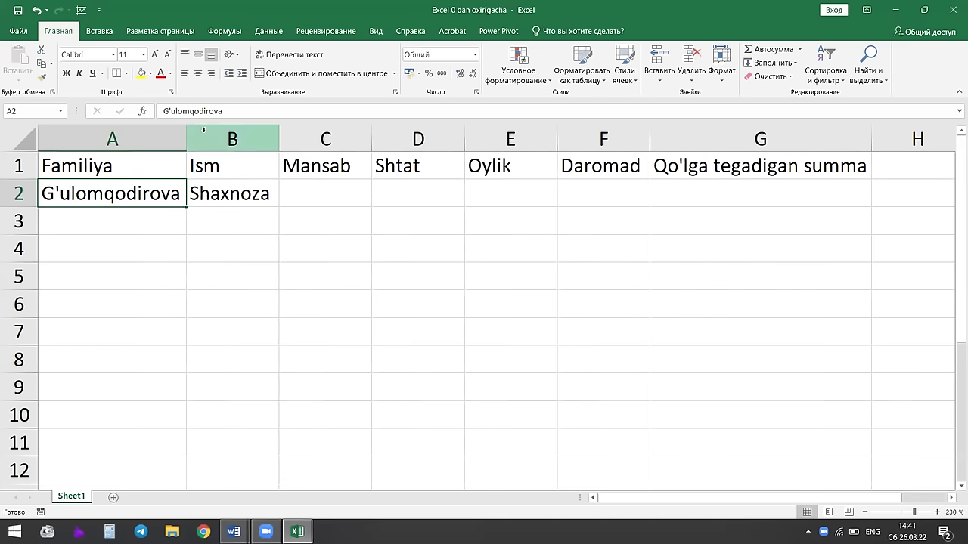
pyautogui.moveTo(186, 139)
pyautogui.mouseDown()
pyautogui.moveTo(111, 148)
pyautogui.moveTo(255, 144)
pyautogui.mouseUp()
pyautogui.moveTo(448, 159)
pyautogui.mouseDown()
pyautogui.moveTo(462, 152)
pyautogui.moveTo(161, 138)
pyautogui.mouseUp()
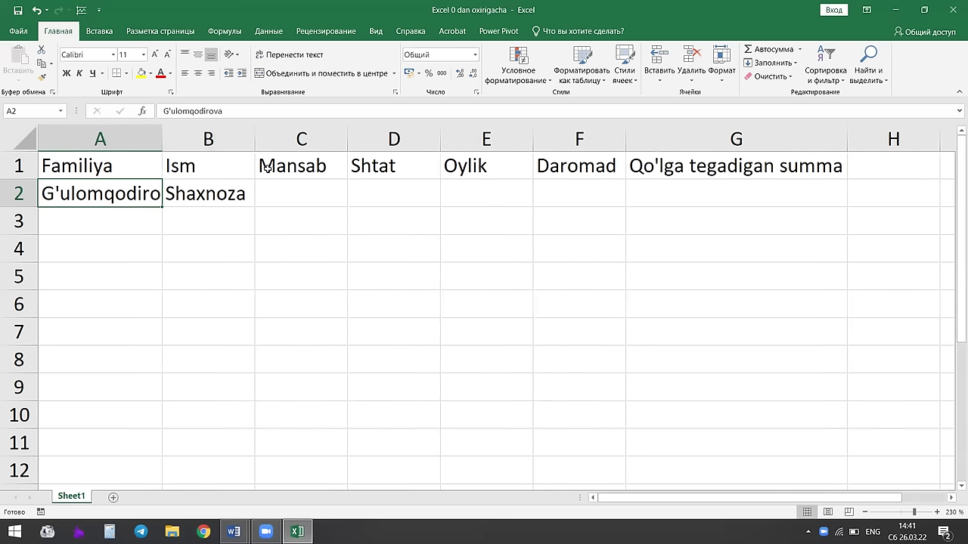
pyautogui.moveTo(162, 138); pyautogui.dragTo(210, 144)
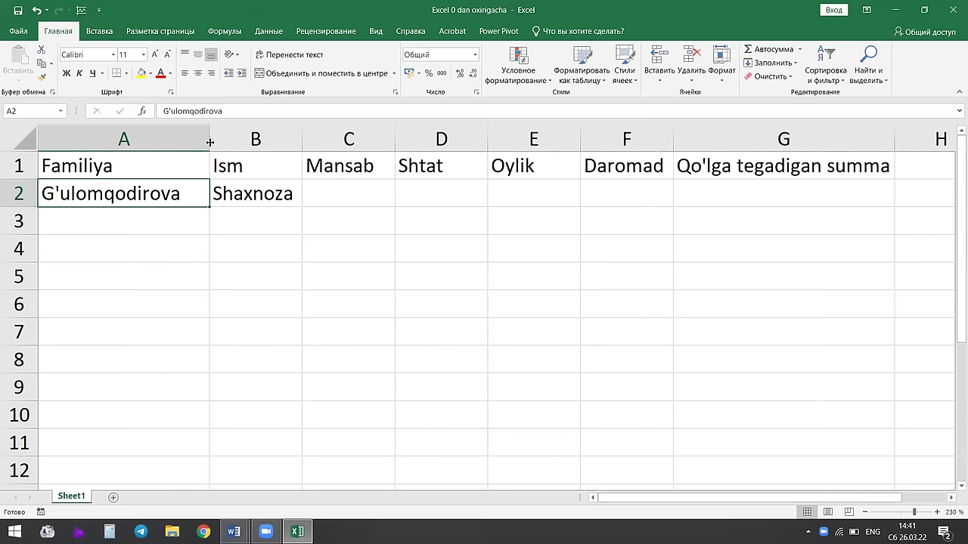
pyautogui.moveTo(211, 142); pyautogui.dragTo(186, 143)
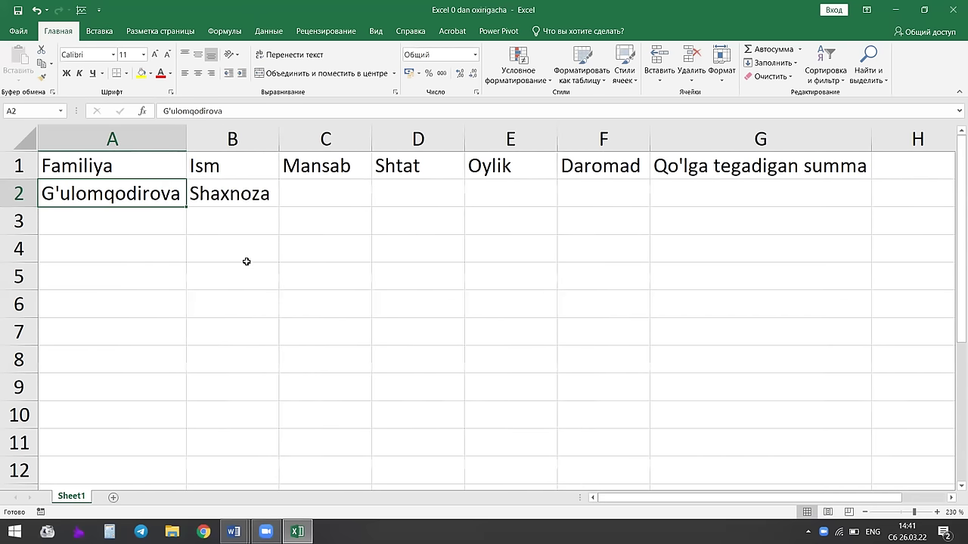
# Enter position Oliy toifa in C2 and Shtat 1,25 in D2.
pyautogui.click(306, 193)
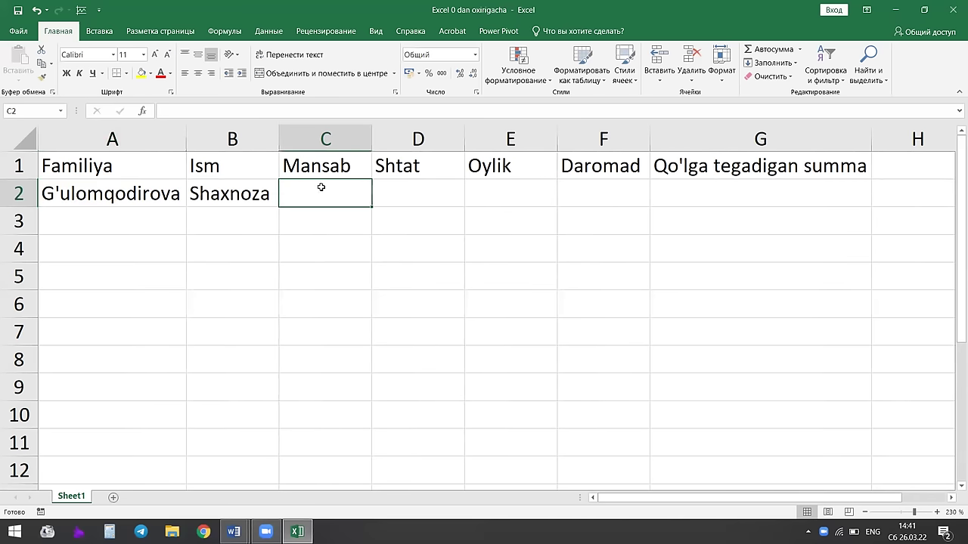
pyautogui.write('Olit')
pyautogui.press('BackSpace')
pyautogui.write('y')
pyautogui.press('BackSpace')
pyautogui.press('BackSpace')
pyautogui.write('y toifa')
pyautogui.click(375, 182)
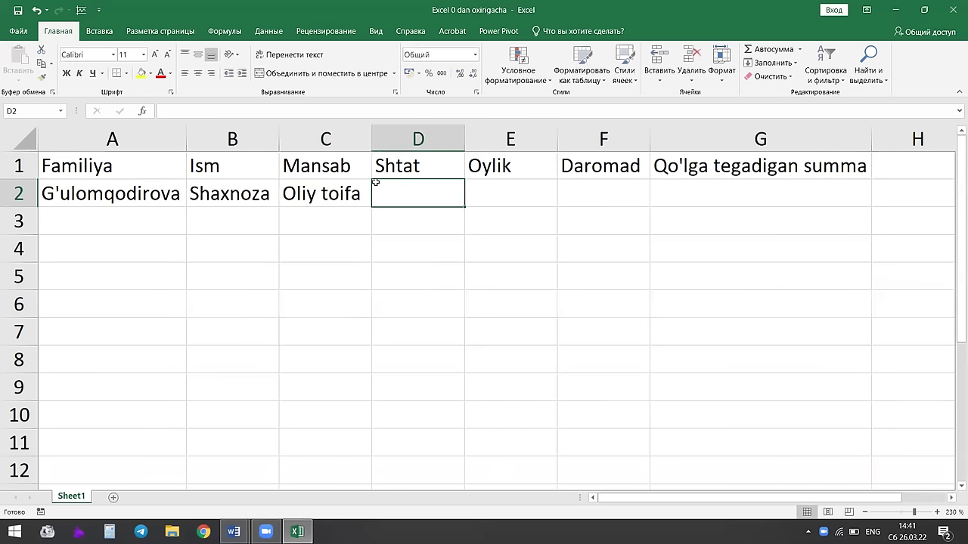
pyautogui.write('1,25')
pyautogui.press('Tab')
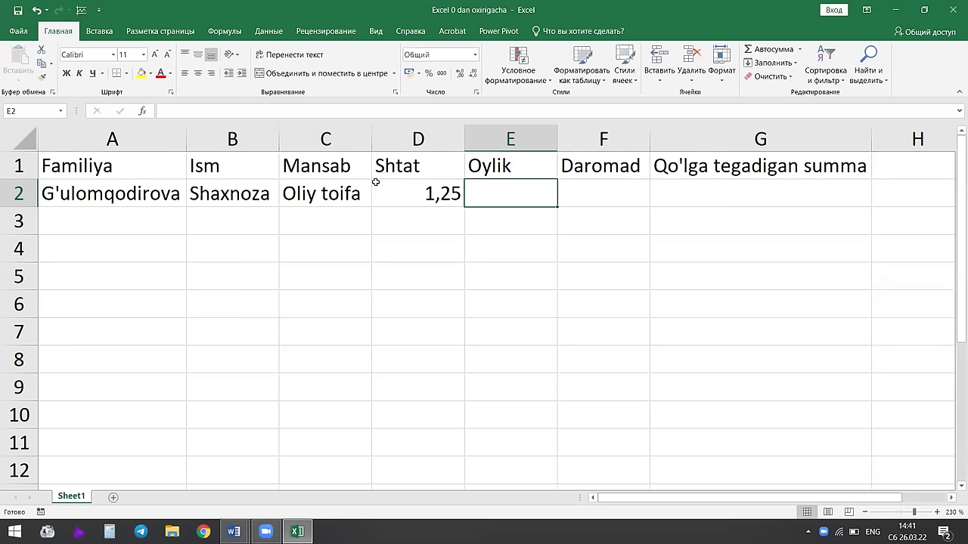
# Enter the salary 2500000 in E2.
pyautogui.press('Down')
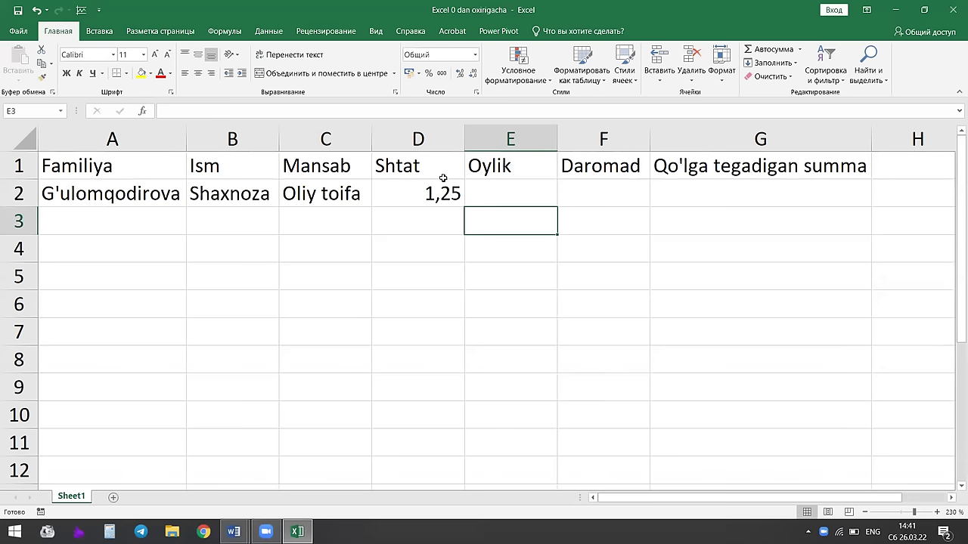
pyautogui.click(475, 191)
pyautogui.write('2500000')
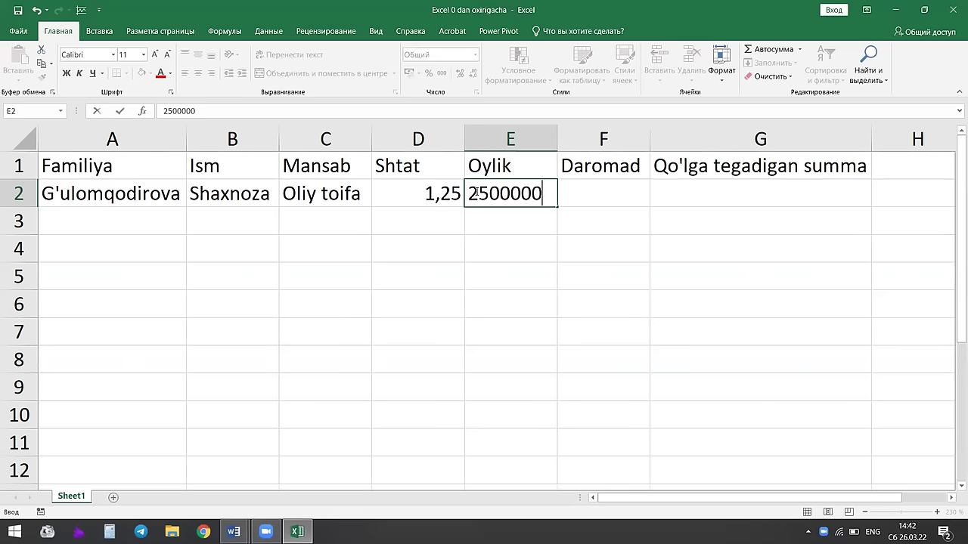
pyautogui.press('Left')
pyautogui.press('Right')
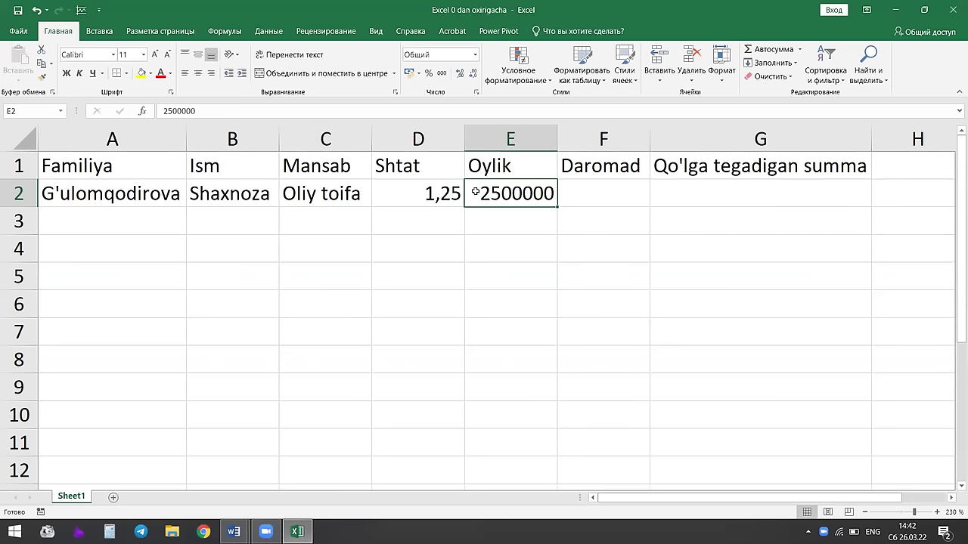
pyautogui.click(496, 238)
pyautogui.click(492, 193)
# Enter the second employee's surname in A3 and first name in B3.
pyautogui.click(161, 241)
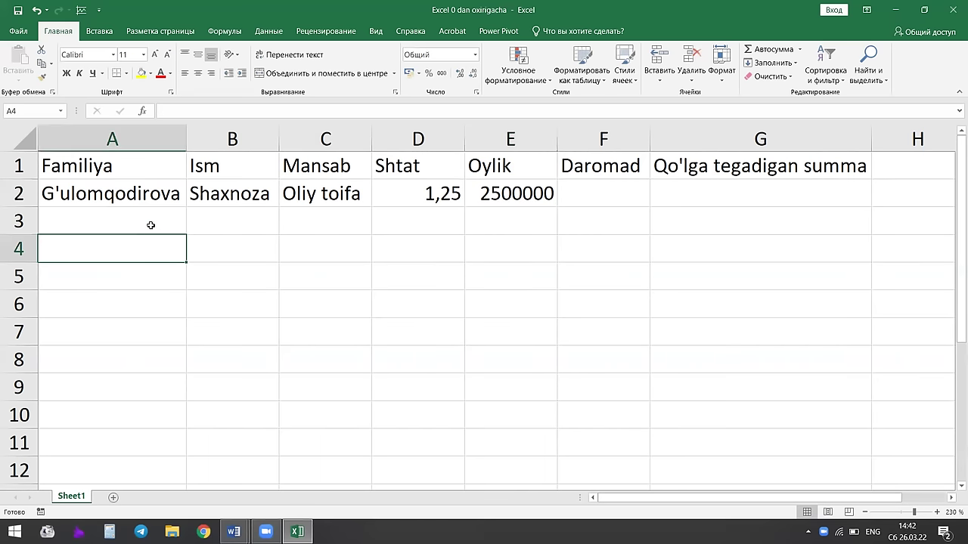
pyautogui.click(150, 222)
pyautogui.write('A')
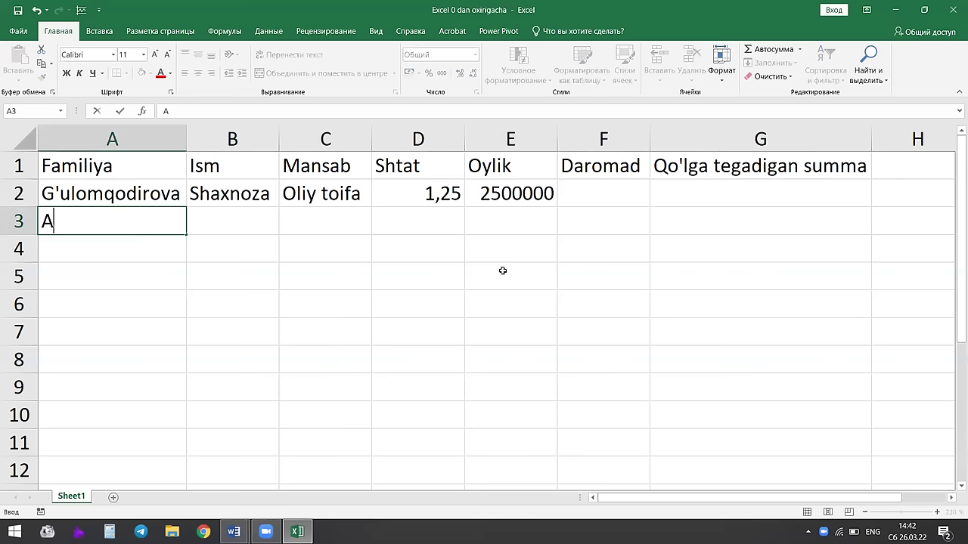
pyautogui.write('i')
pyautogui.press('BackSpace')
pyautogui.write('liyeva')
pyautogui.press('Tab')
pyautogui.write('Nazokat')
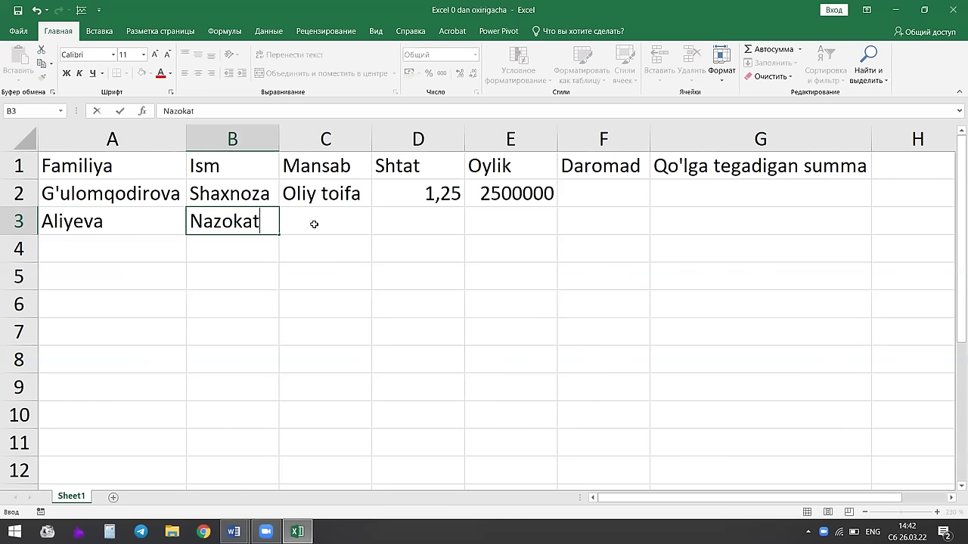
pyautogui.click(314, 224)
# Enter Birinchi toifa in C3 and widen column C so it fits.
pyautogui.write('Birinchi toifa')
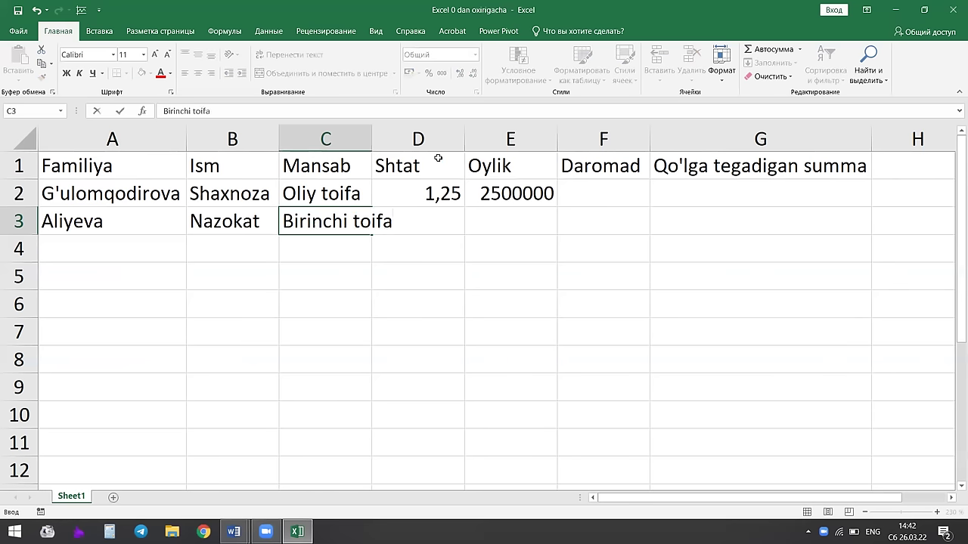
pyautogui.click(383, 231)
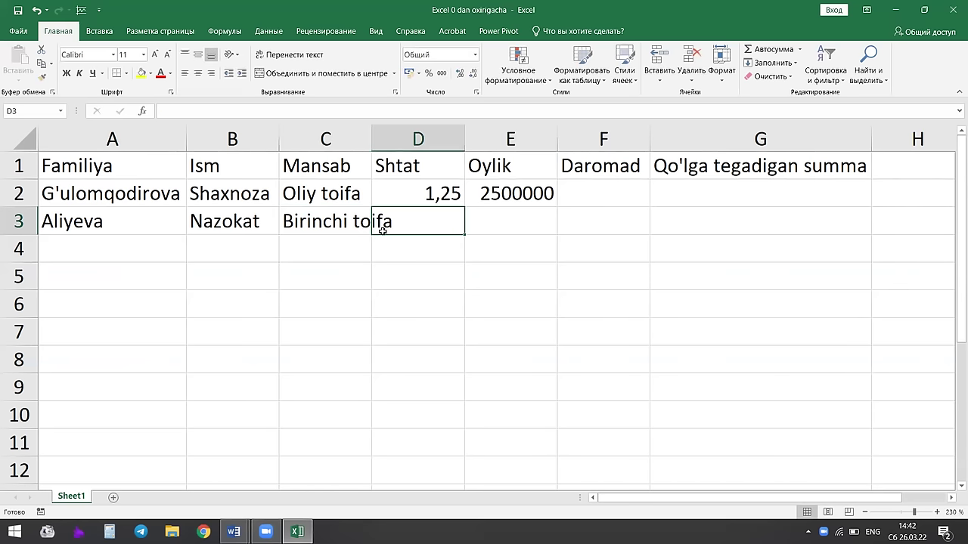
pyautogui.click(329, 220)
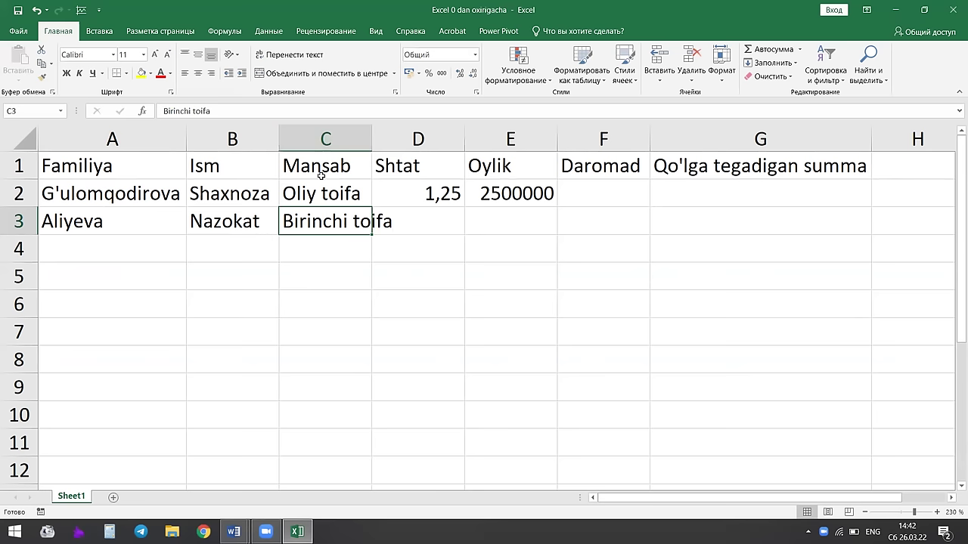
pyautogui.click(393, 220)
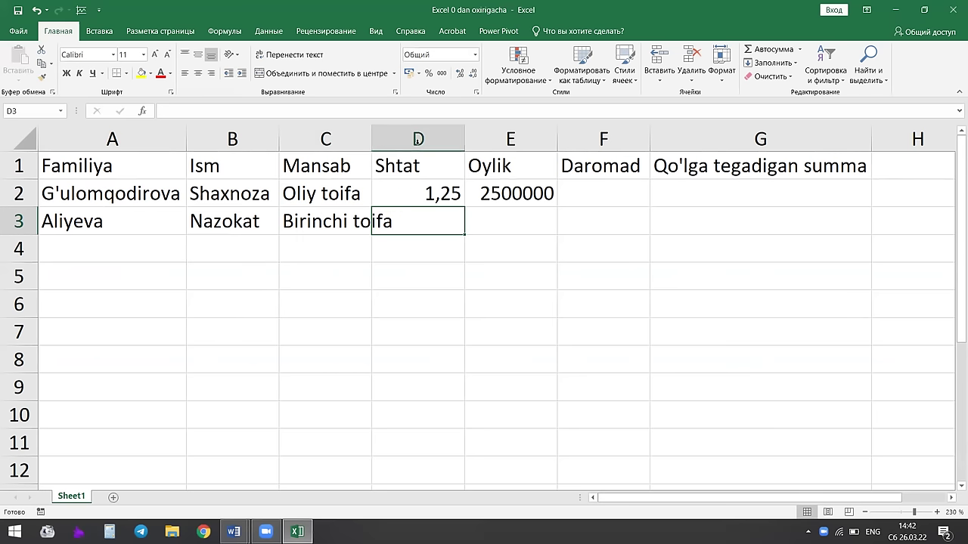
pyautogui.click(329, 219)
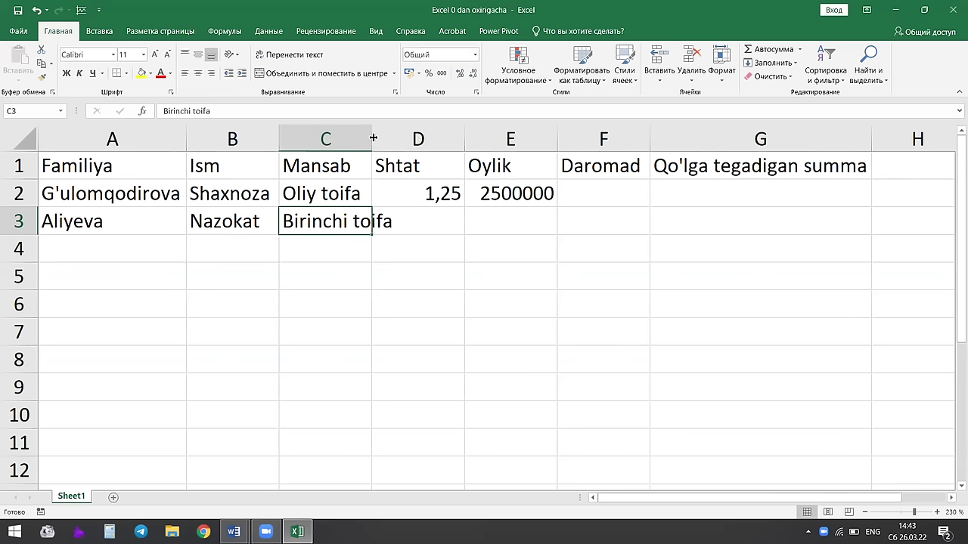
pyautogui.moveTo(373, 138); pyautogui.dragTo(397, 138)
# Enter Shtat 1 in D3 and Oylik 2200000 in E3.
pyautogui.click(450, 222)
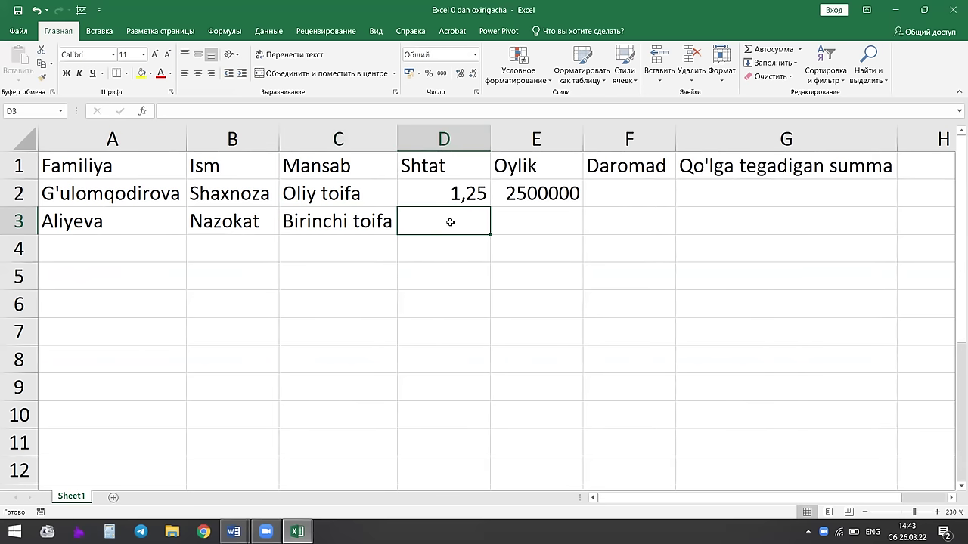
pyautogui.write('1')
pyautogui.click(578, 220)
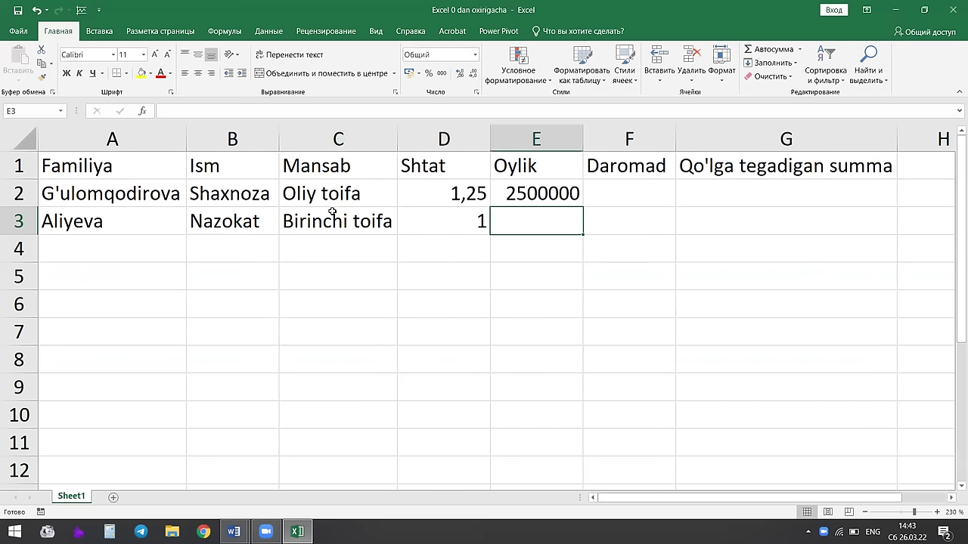
pyautogui.write('22')
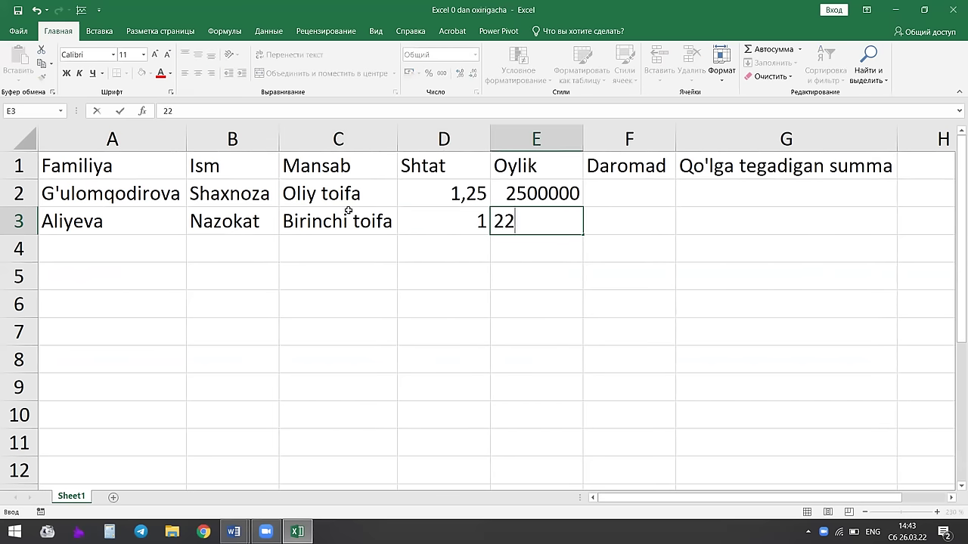
pyautogui.write('00000')
# Enter the third employee's surname and first name in A4:B4, Ikkinchi toifa in C4 and 0,5 in D4.
pyautogui.click(61, 246)
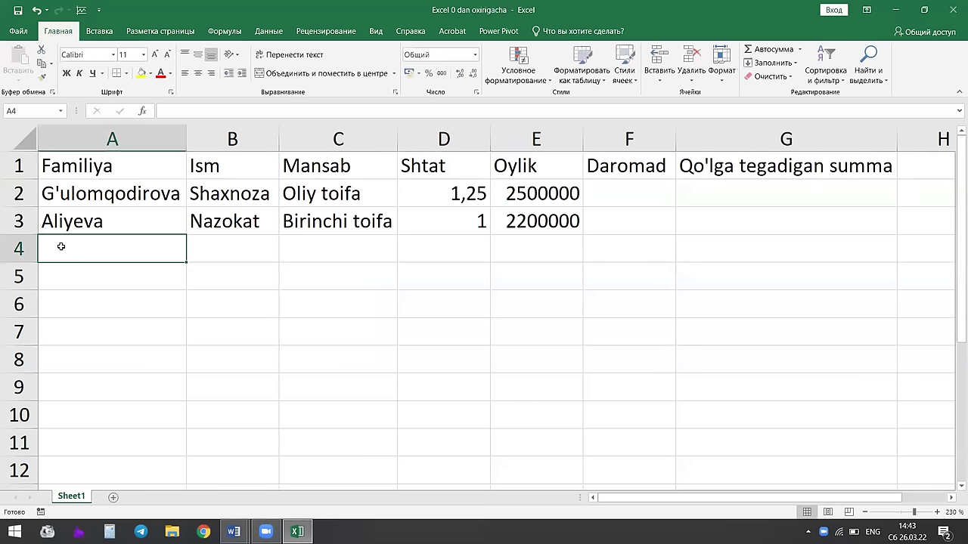
pyautogui.write("O'ktan")
pyautogui.press('BackSpace')
pyautogui.write('mov')
pyautogui.press('Tab')
pyautogui.write('Ja')
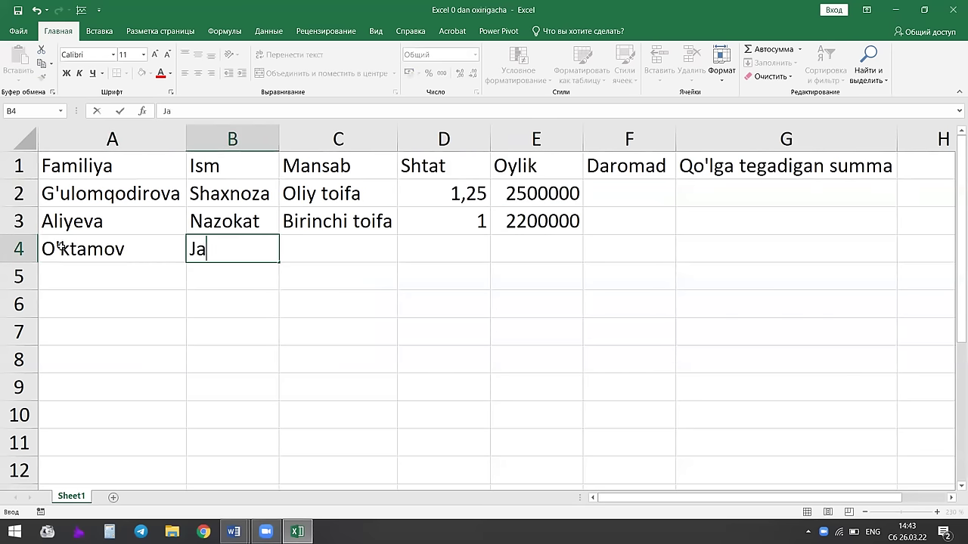
pyautogui.write('mshod')
pyautogui.press('BackSpace')
pyautogui.press('BackSpace')
pyautogui.write('id')
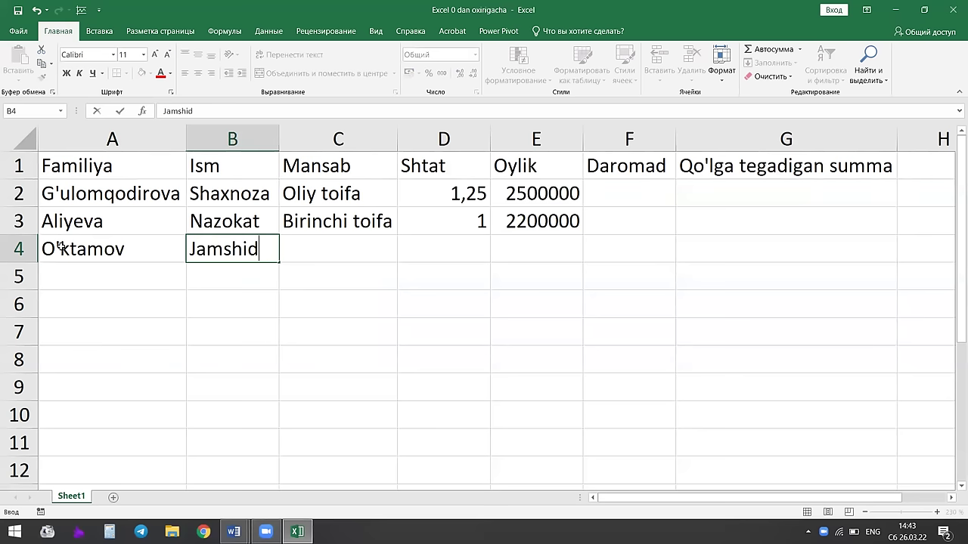
pyautogui.press('Tab')
pyautogui.write('Ikkinchi toifa')
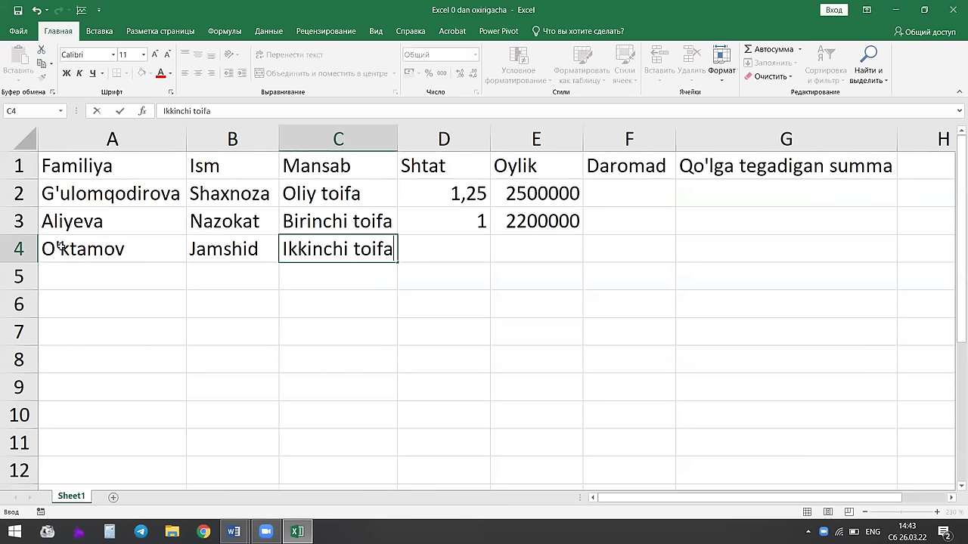
pyautogui.press('Tab')
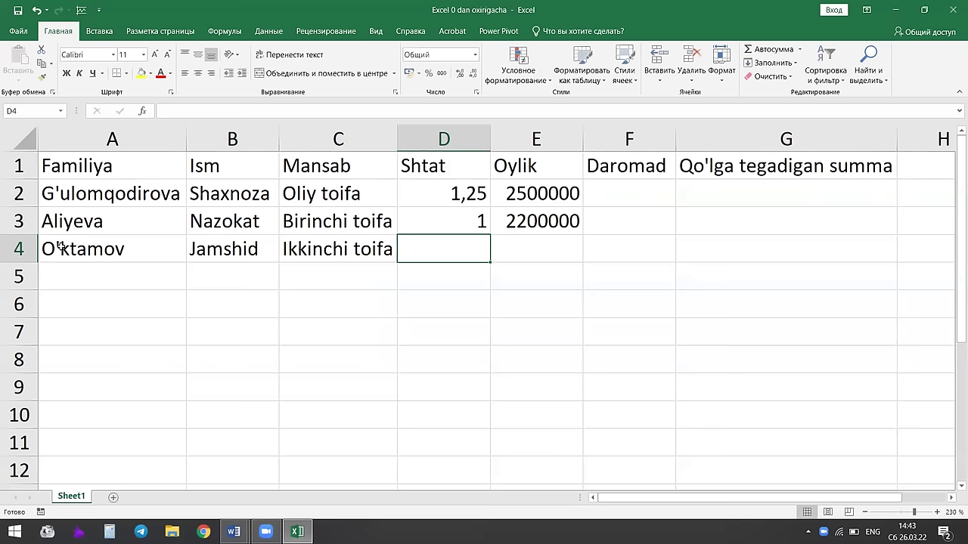
pyautogui.write(',5')
pyautogui.press('Tab')
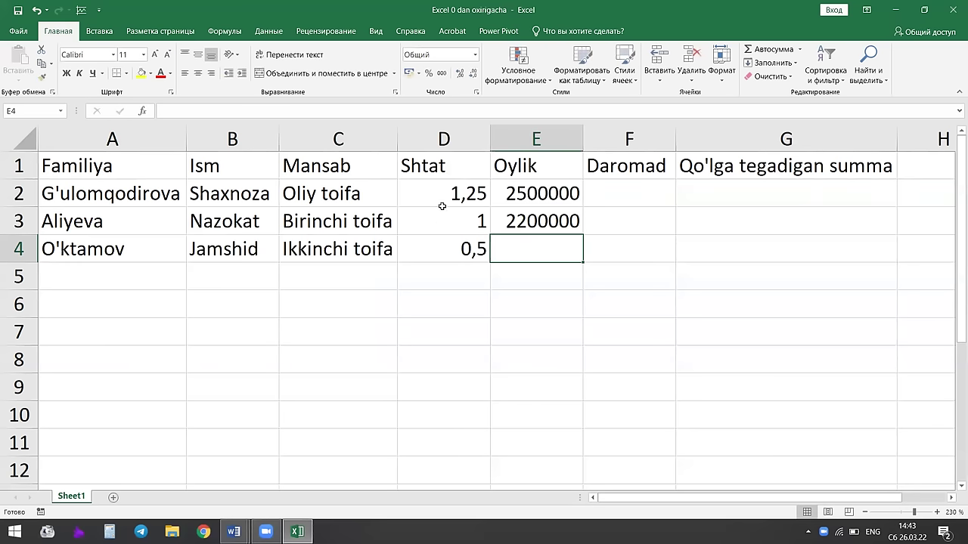
# Enter 2000000 as the third employee's Oylik in E4.
pyautogui.click(444, 204)
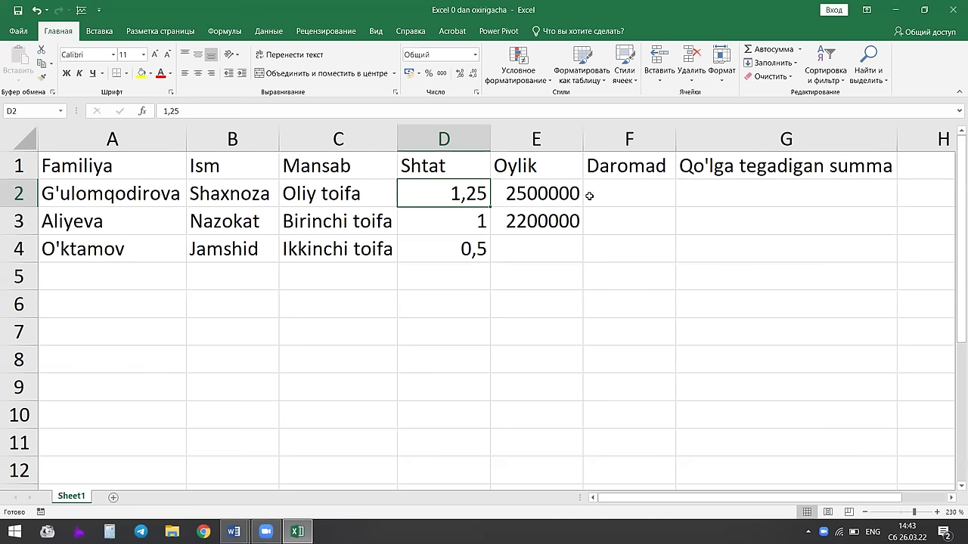
pyautogui.click(518, 247)
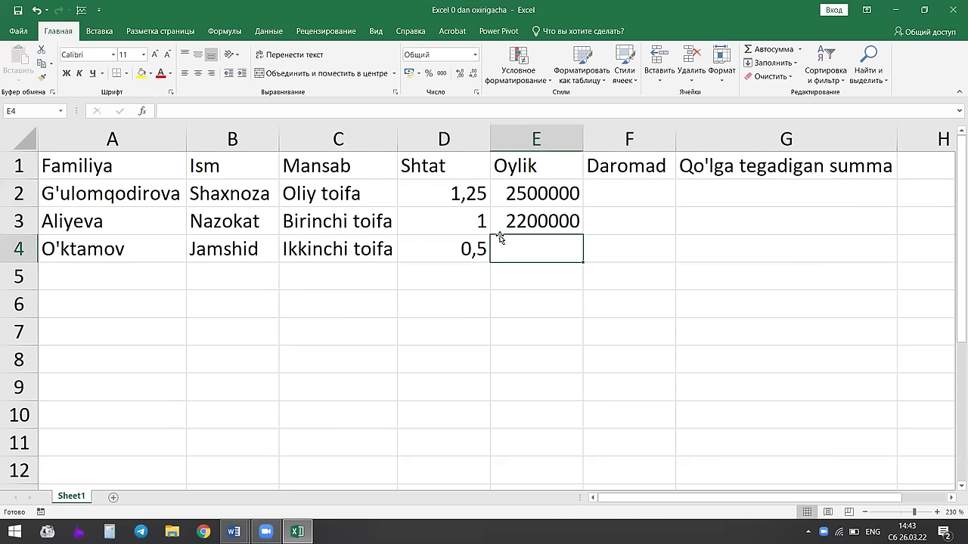
pyautogui.write('2000000')
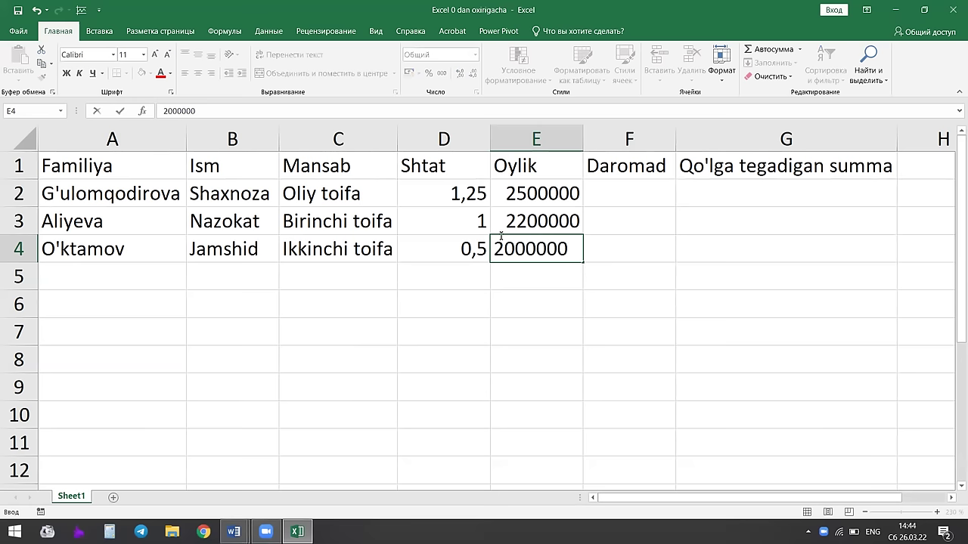
pyautogui.click(121, 273)
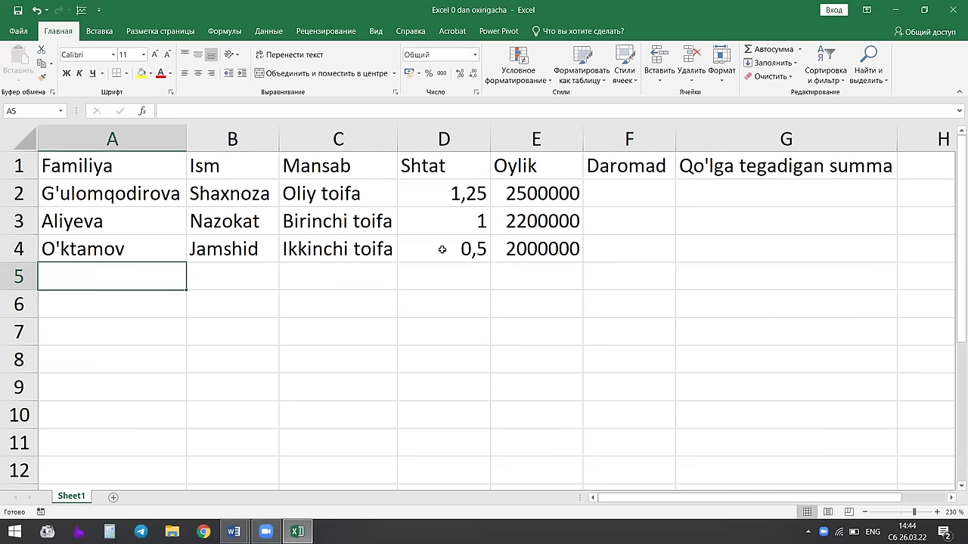
# Enter the fourth employee's surname and first name in A5:B5.
pyautogui.write('Nodir')
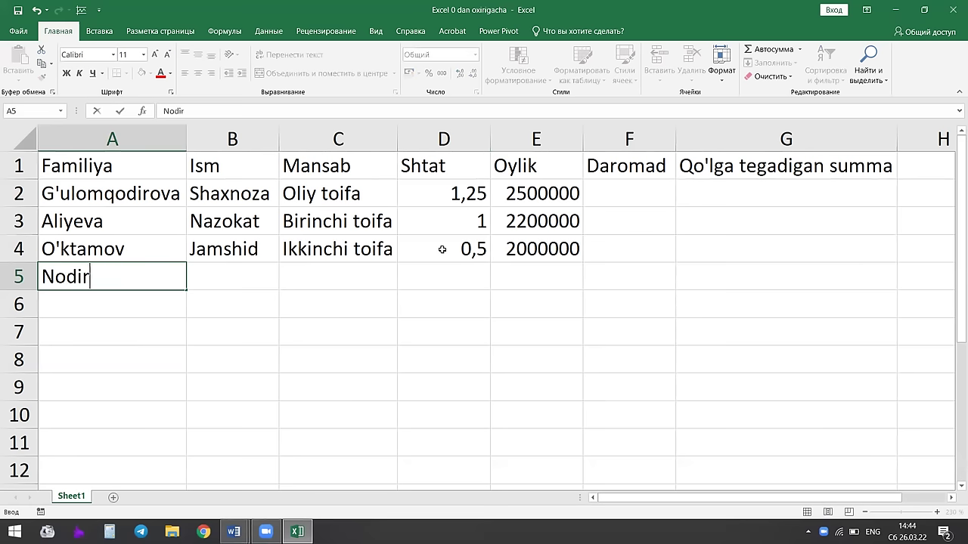
pyautogui.write('ov')
pyautogui.press('Tab')
pyautogui.write('Akbar')
pyautogui.press('Tab')
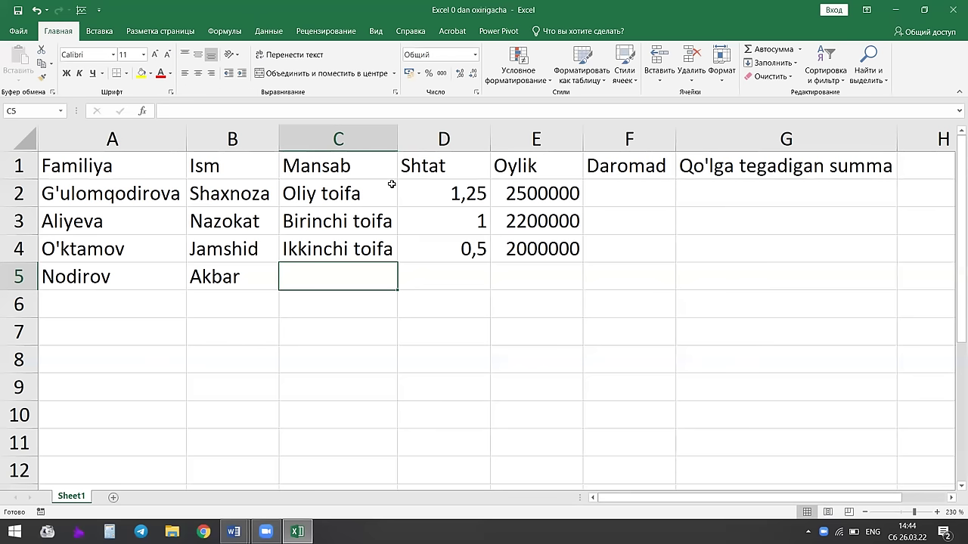
# Copy Ikkinchi toifa from C4 down into C5 with the fill handle.
pyautogui.click(378, 240)
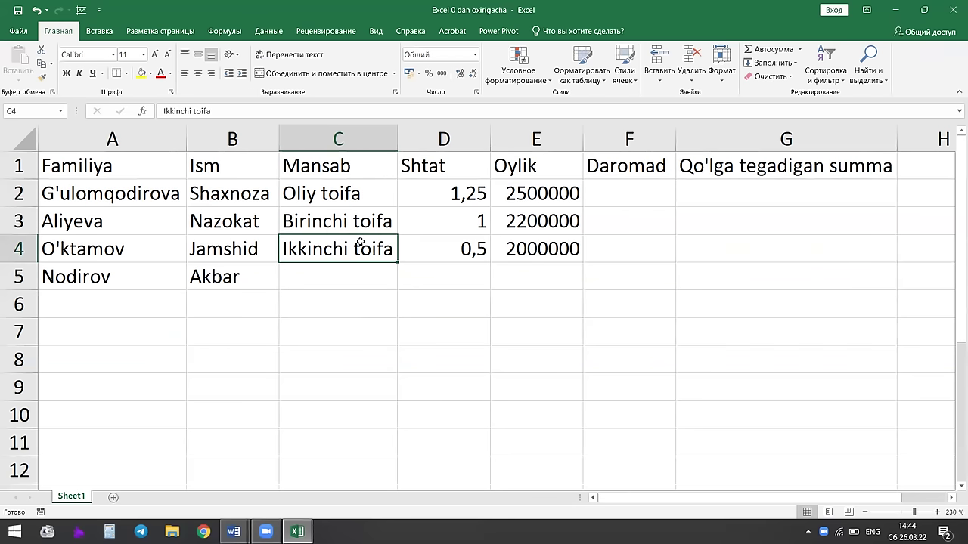
pyautogui.click(309, 275)
pyautogui.click(313, 253)
pyautogui.click(319, 279)
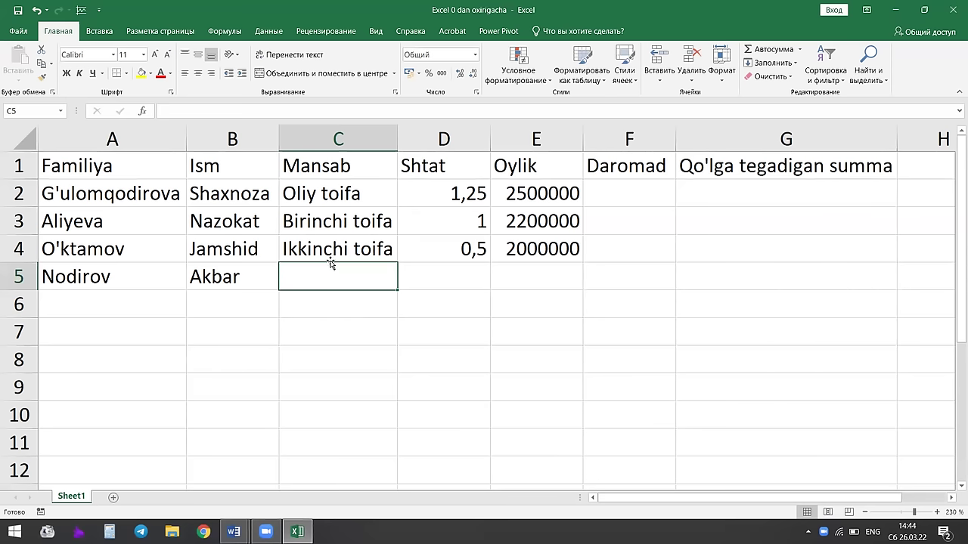
pyautogui.click(381, 246)
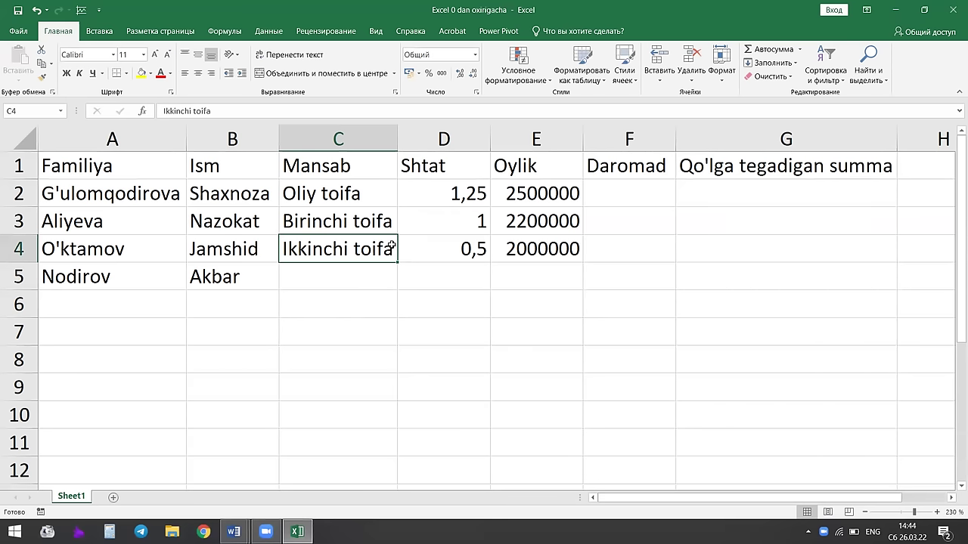
pyautogui.hotkey('ctrl', 'c')
pyautogui.click(350, 273)
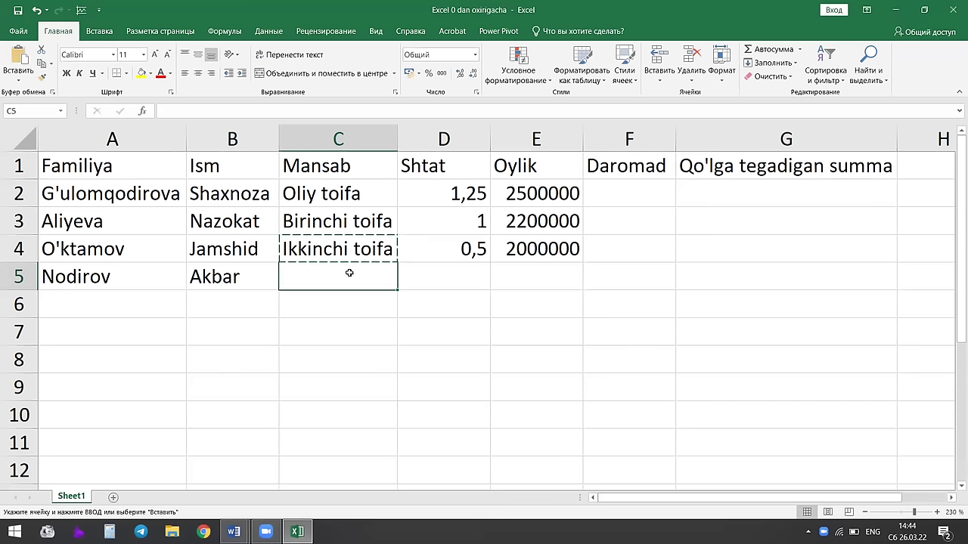
pyautogui.hotkey('ctrl', 'v')
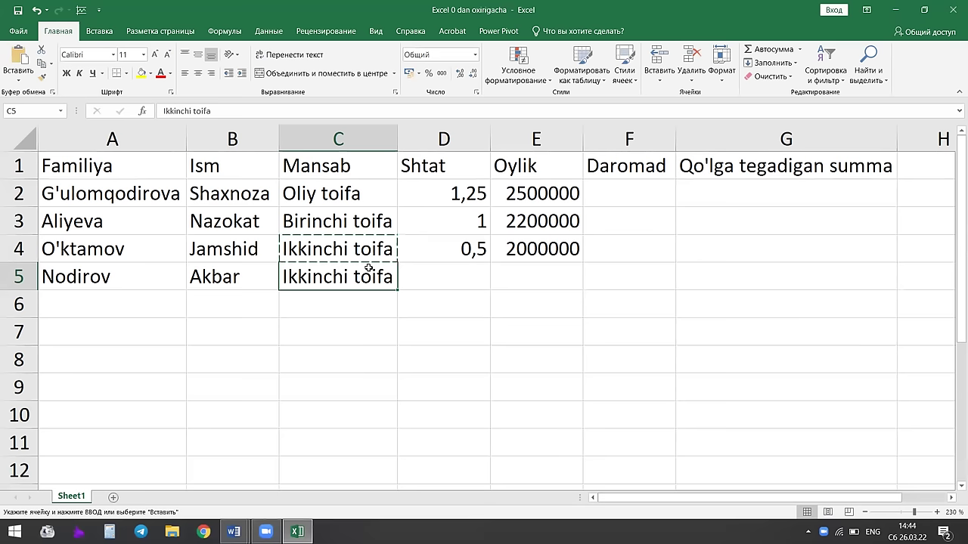
pyautogui.press('Delete')
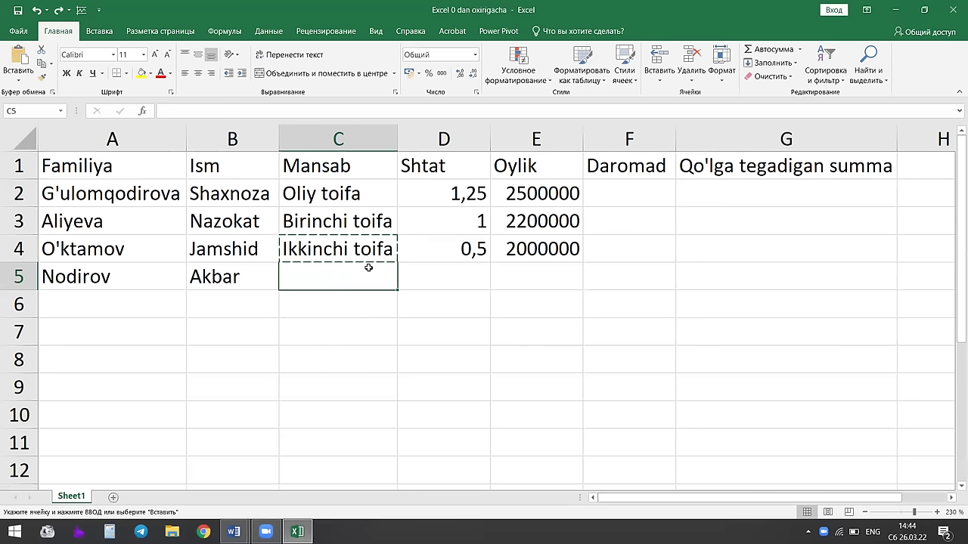
pyautogui.click(412, 269)
pyautogui.click(378, 254)
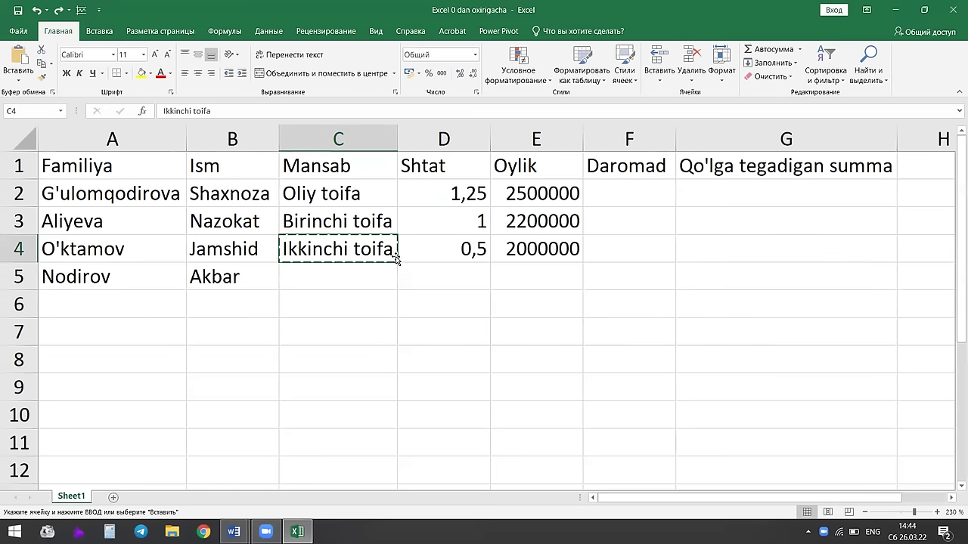
pyautogui.moveTo(397, 260)
pyautogui.mouseDown()
pyautogui.moveTo(402, 291)
pyautogui.moveTo(368, 283)
pyautogui.mouseUp()
# Enter 0,25 in D5 and copy the 2000000 salary from E4 into E5.
pyautogui.click(420, 279)
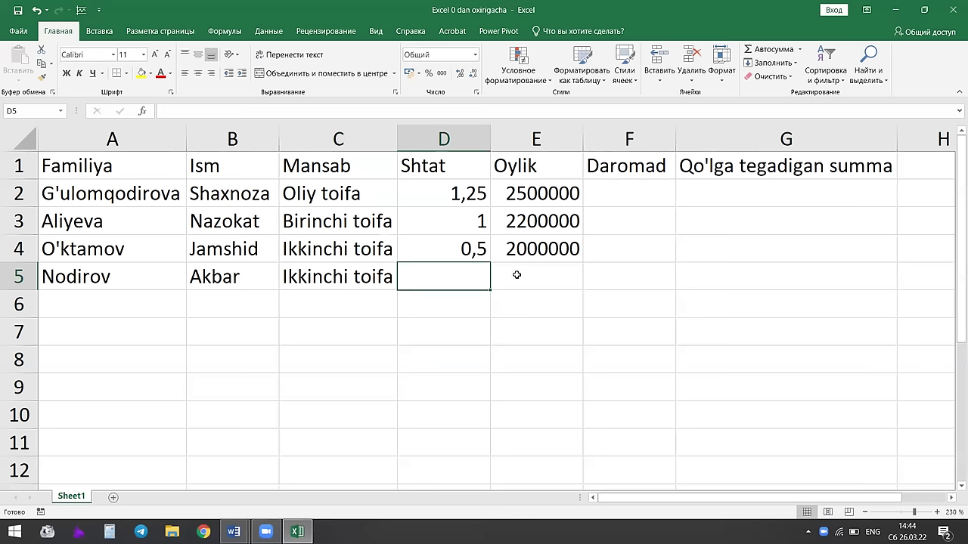
pyautogui.write('0,2')
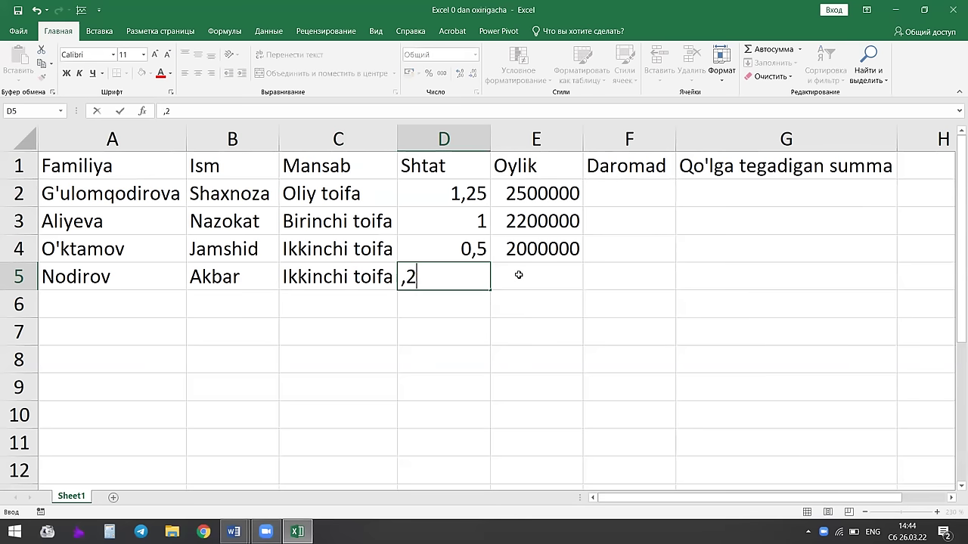
pyautogui.write('5')
pyautogui.click(518, 274)
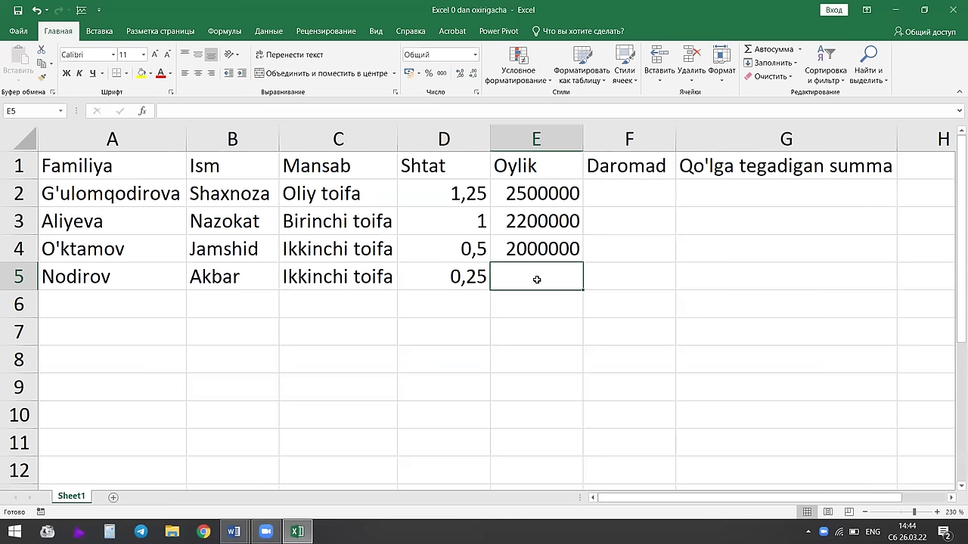
pyautogui.click(537, 247)
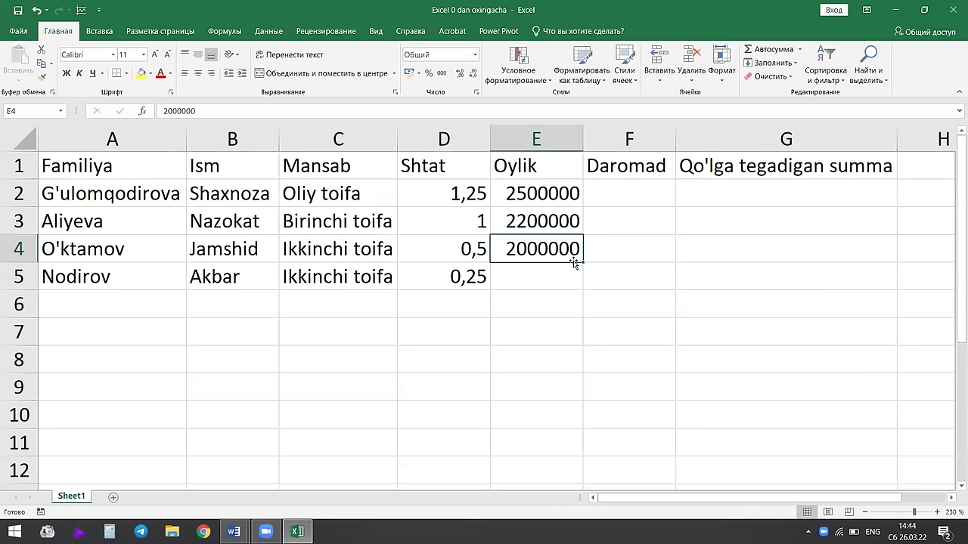
pyautogui.moveTo(580, 274); pyautogui.dragTo(569, 282)
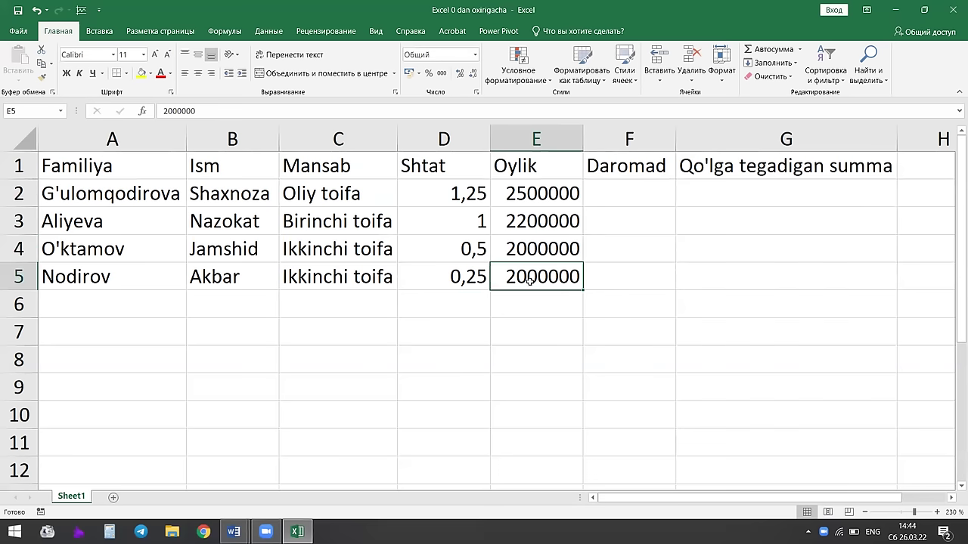
pyautogui.click(547, 267)
pyautogui.click(363, 266)
pyautogui.click(537, 274)
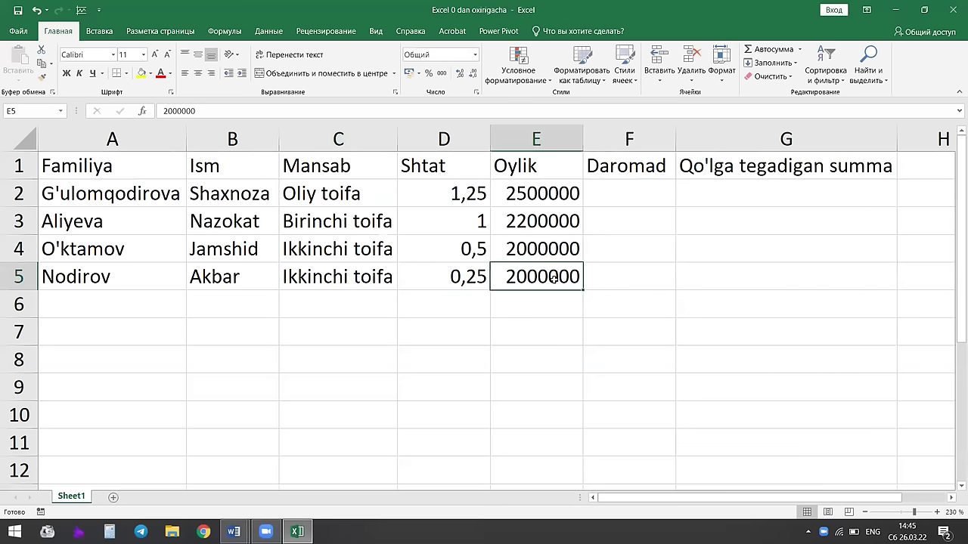
pyautogui.click(484, 231)
pyautogui.click(478, 252)
pyautogui.click(484, 228)
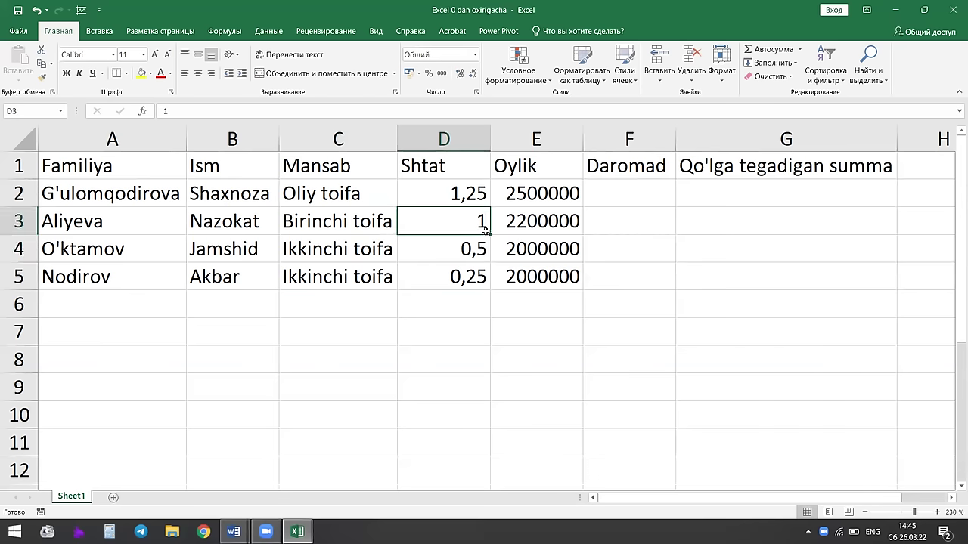
pyautogui.click(514, 249)
pyautogui.click(464, 250)
pyautogui.click(468, 236)
pyautogui.click(470, 251)
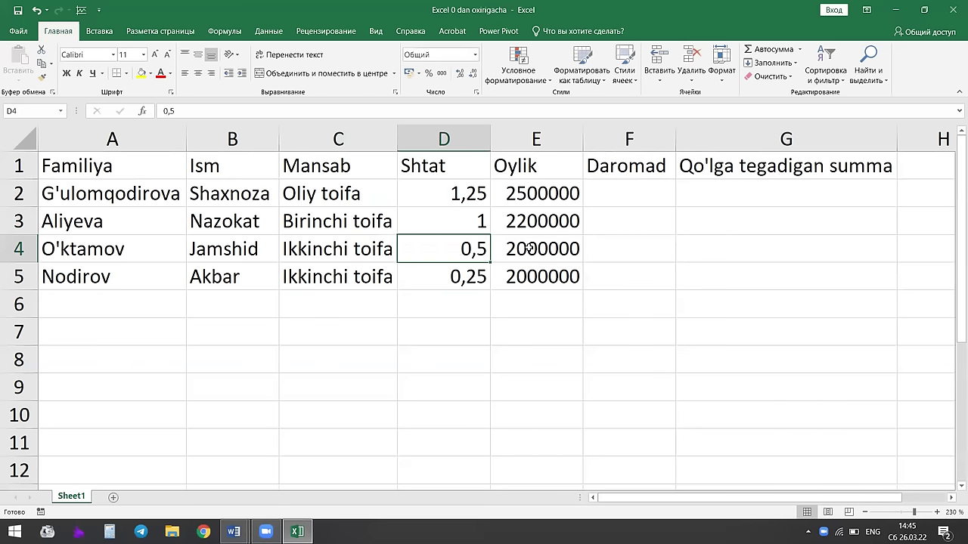
pyautogui.click(529, 248)
pyautogui.click(652, 192)
pyautogui.moveTo(646, 194); pyautogui.dragTo(648, 288)
pyautogui.click(632, 245)
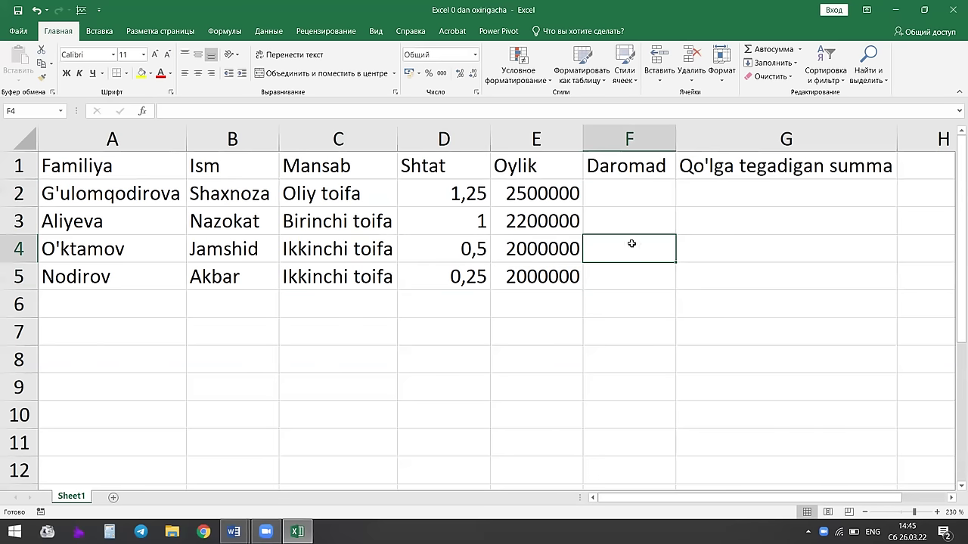
pyautogui.moveTo(635, 193); pyautogui.dragTo(631, 282)
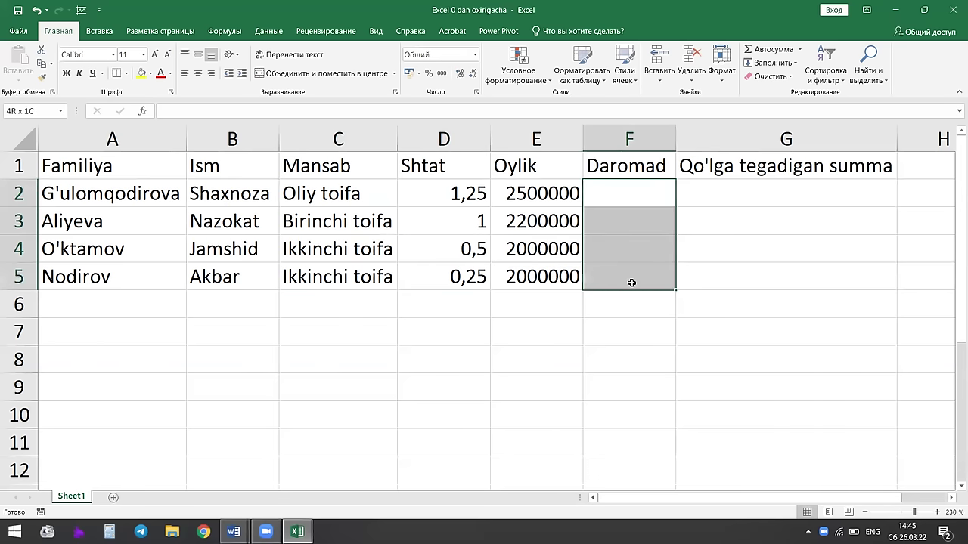
pyautogui.click(534, 255)
pyautogui.moveTo(540, 191); pyautogui.dragTo(541, 276)
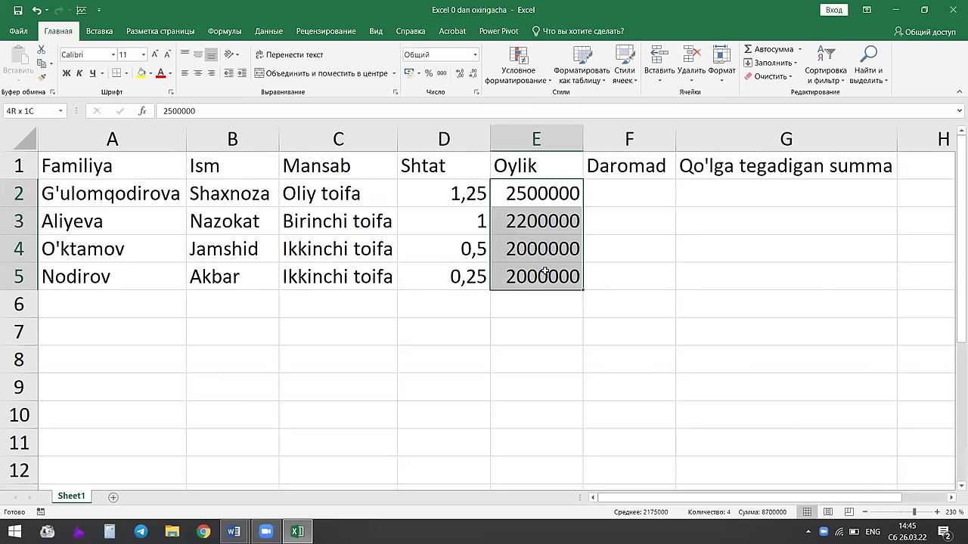
pyautogui.moveTo(384, 200); pyautogui.dragTo(378, 277)
pyautogui.moveTo(512, 200)
pyautogui.mouseDown()
pyautogui.moveTo(557, 221)
pyautogui.moveTo(559, 276)
pyautogui.mouseUp()
pyautogui.click(106, 294)
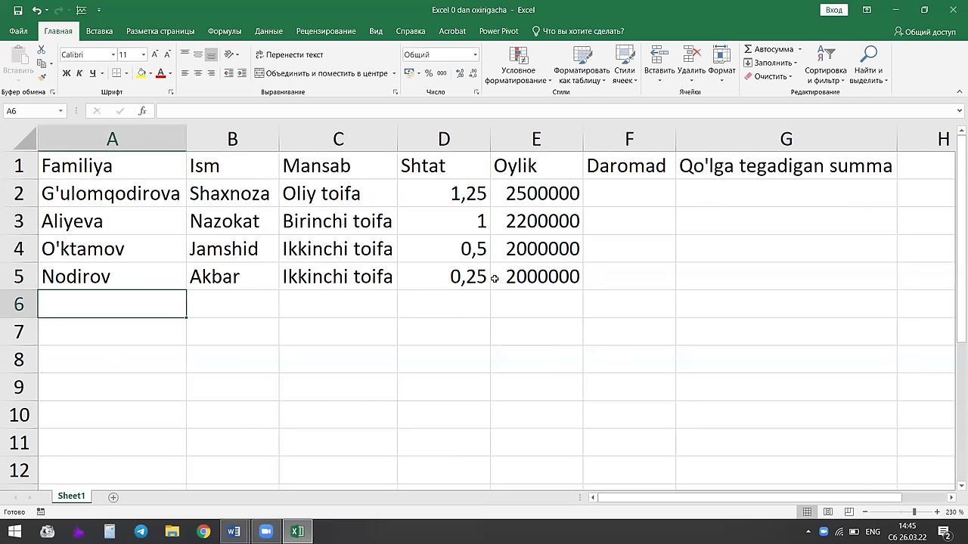
pyautogui.click(645, 276)
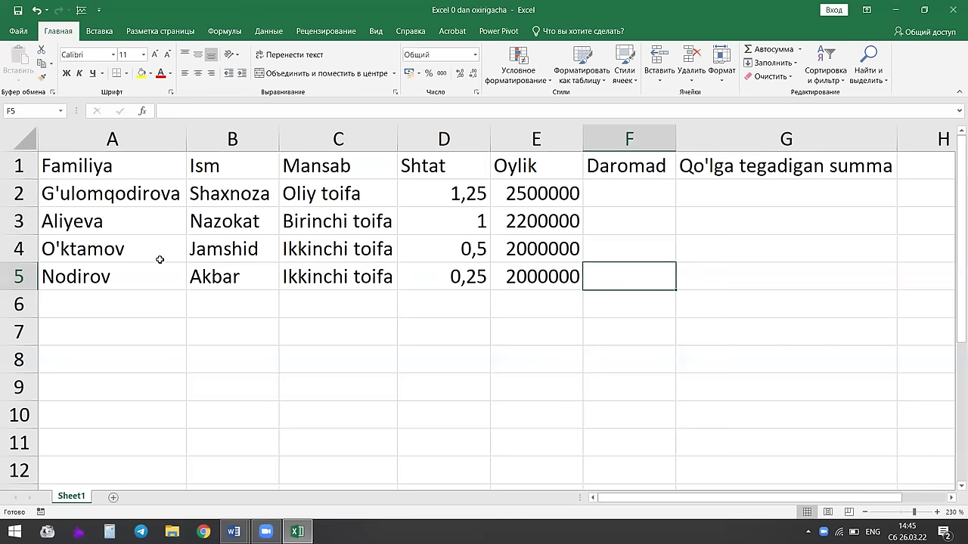
# Enter =D2*E2 in F2 so the first Daromad shows 3125000.
pyautogui.click(638, 189)
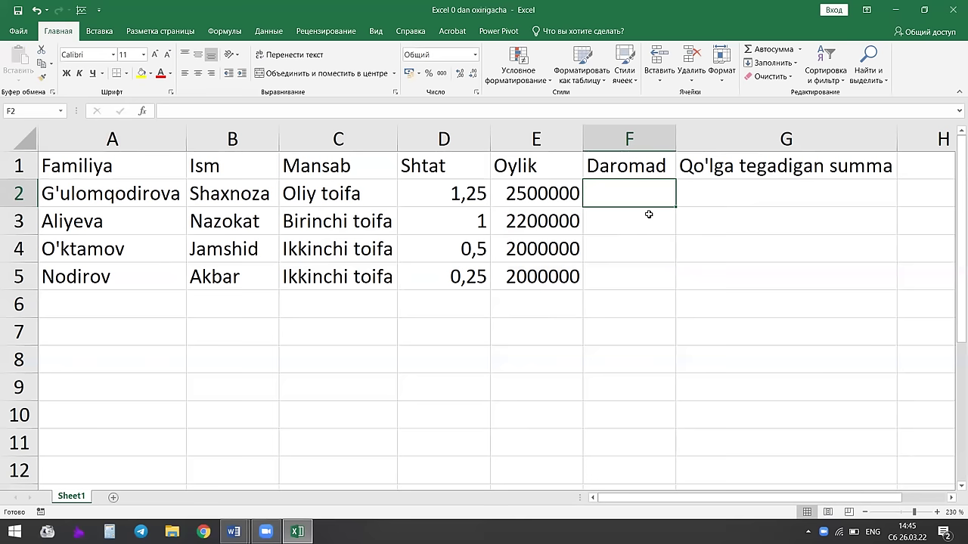
pyautogui.write('=')
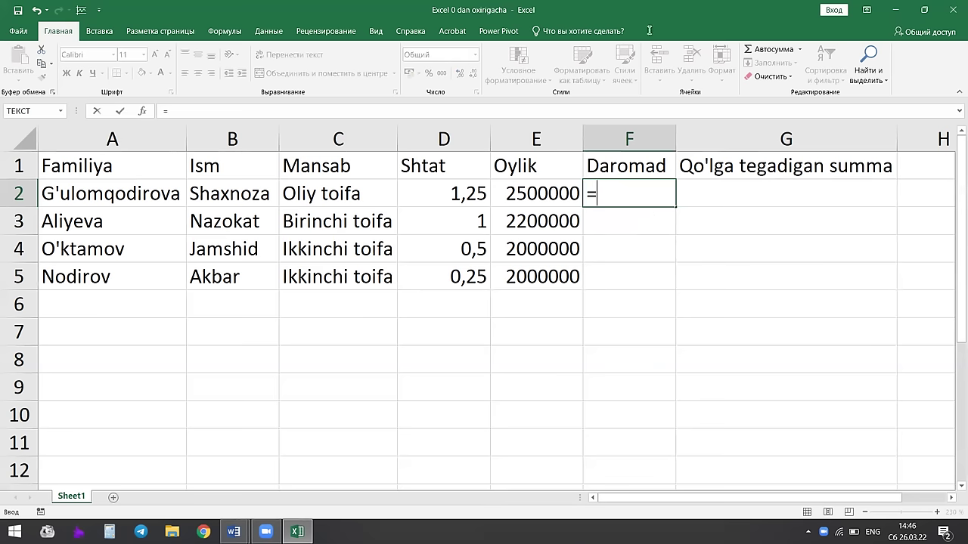
pyautogui.click(450, 193)
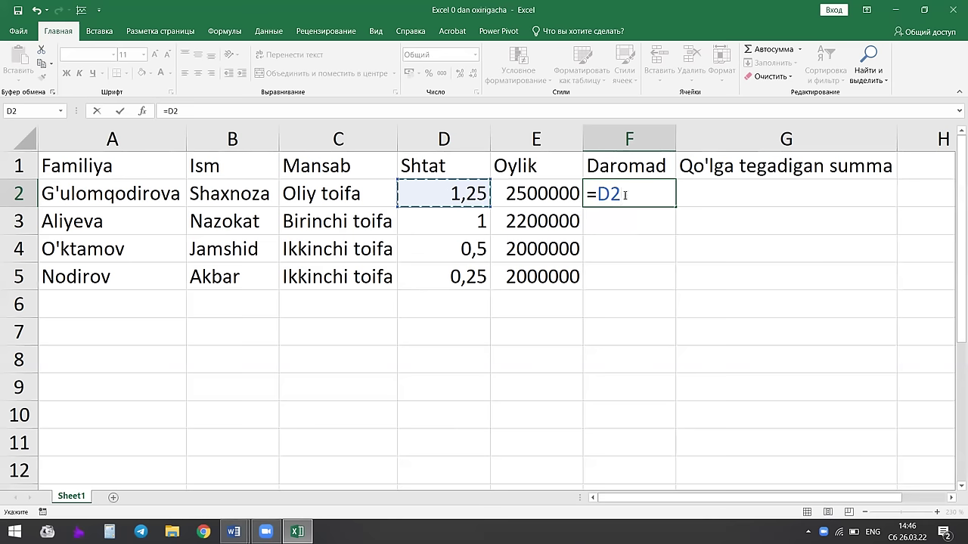
pyautogui.write('*')
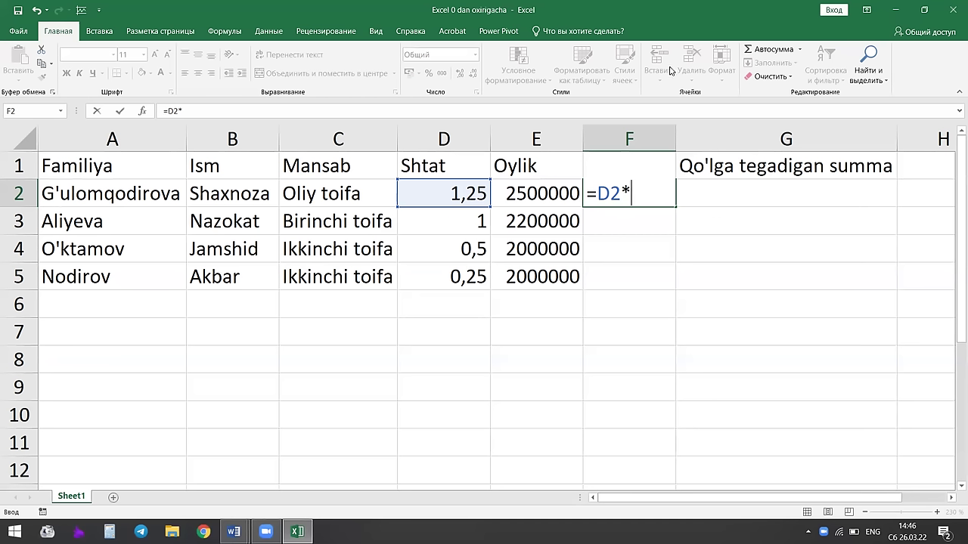
pyautogui.click(551, 195)
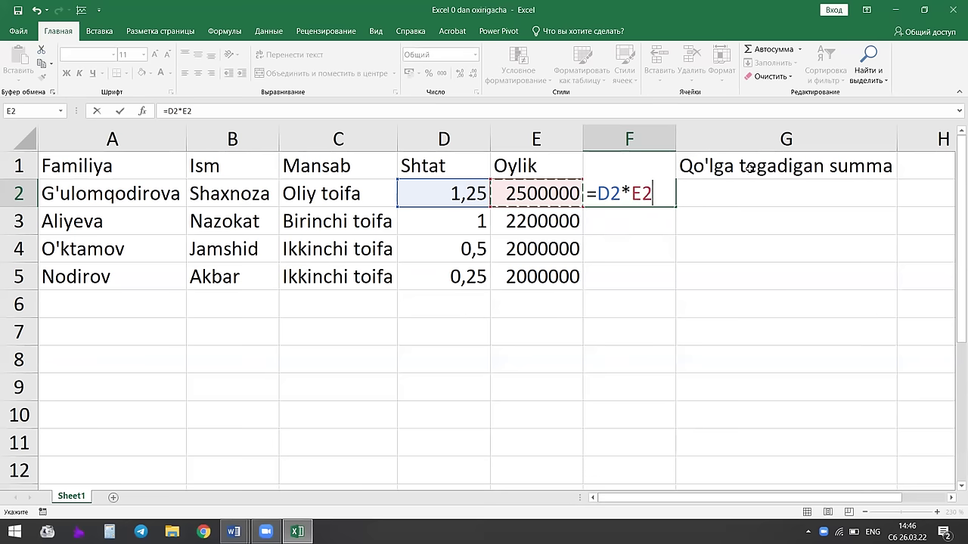
pyautogui.press('Return')
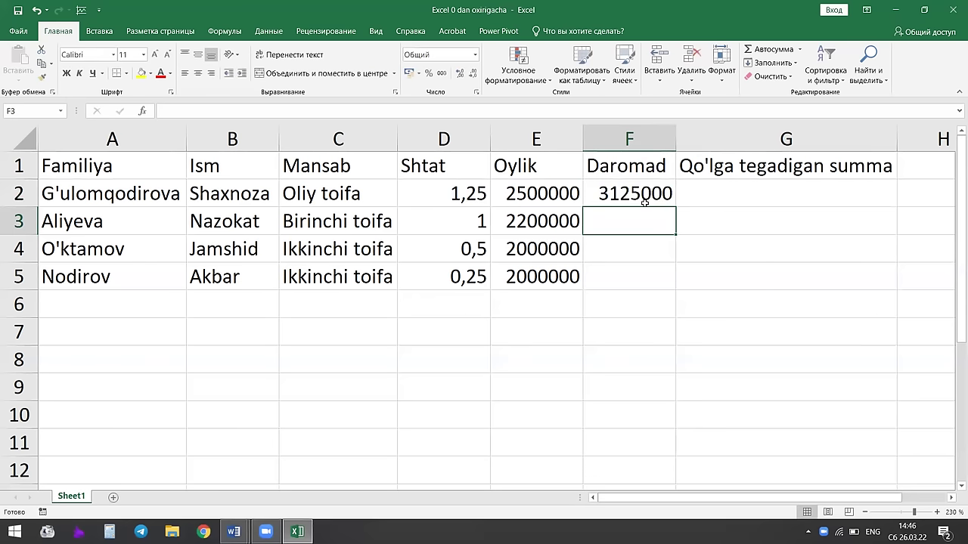
pyautogui.click(644, 202)
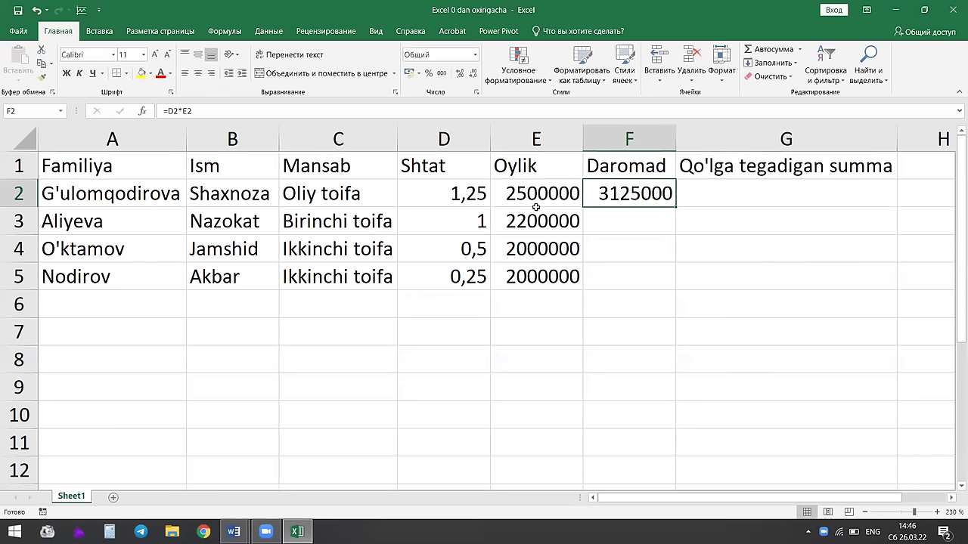
pyautogui.click(462, 201)
pyautogui.click(522, 195)
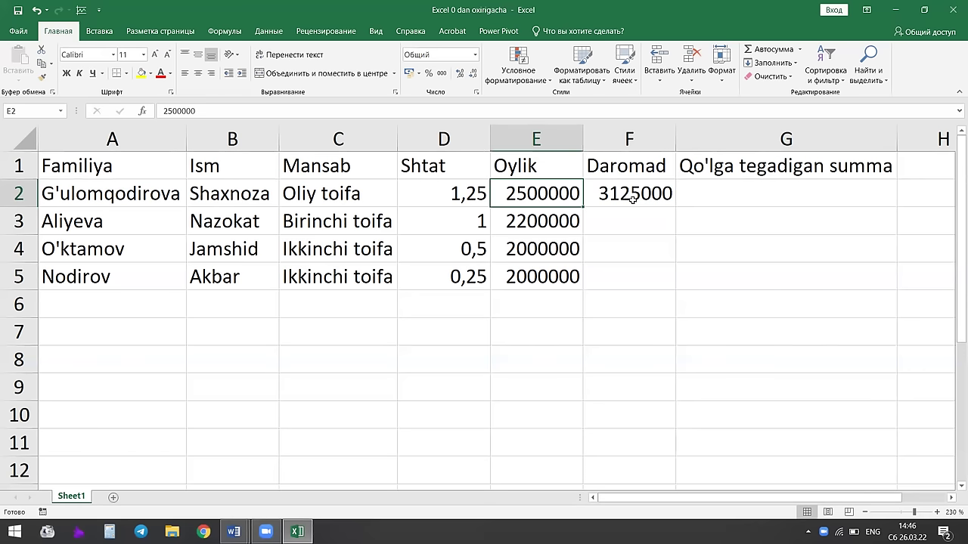
pyautogui.click(642, 198)
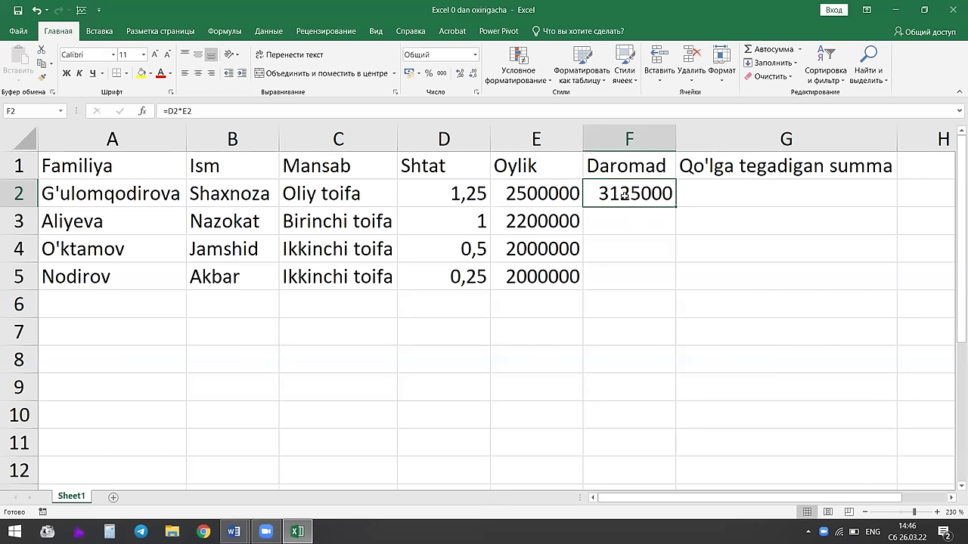
pyautogui.click(482, 189)
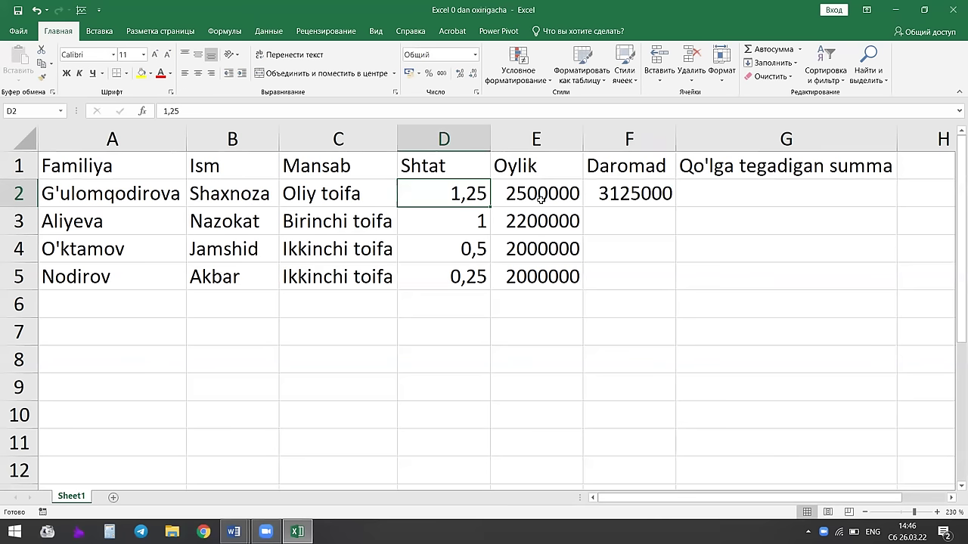
pyautogui.click(641, 206)
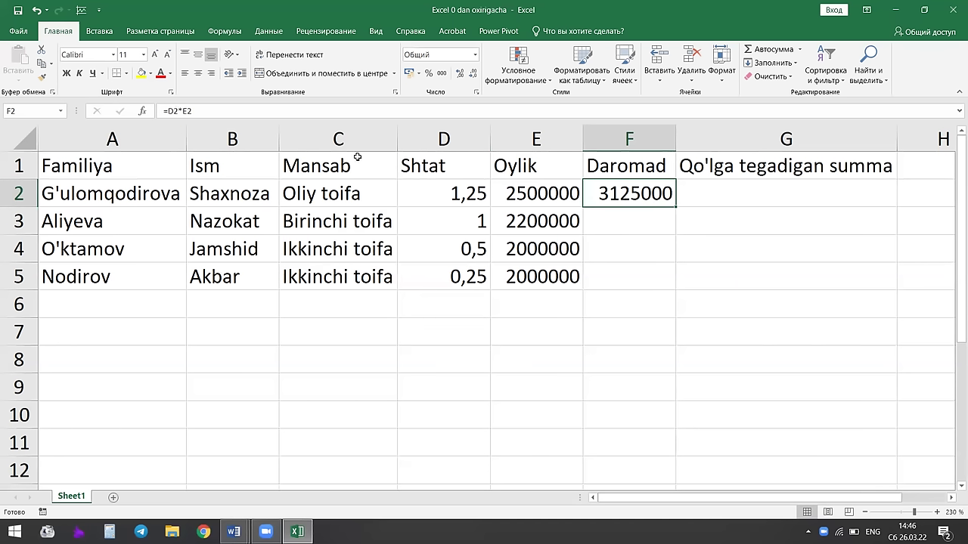
# Enter =D3*E3 in F3 (2200000) and fill it down through F5.
pyautogui.click(624, 226)
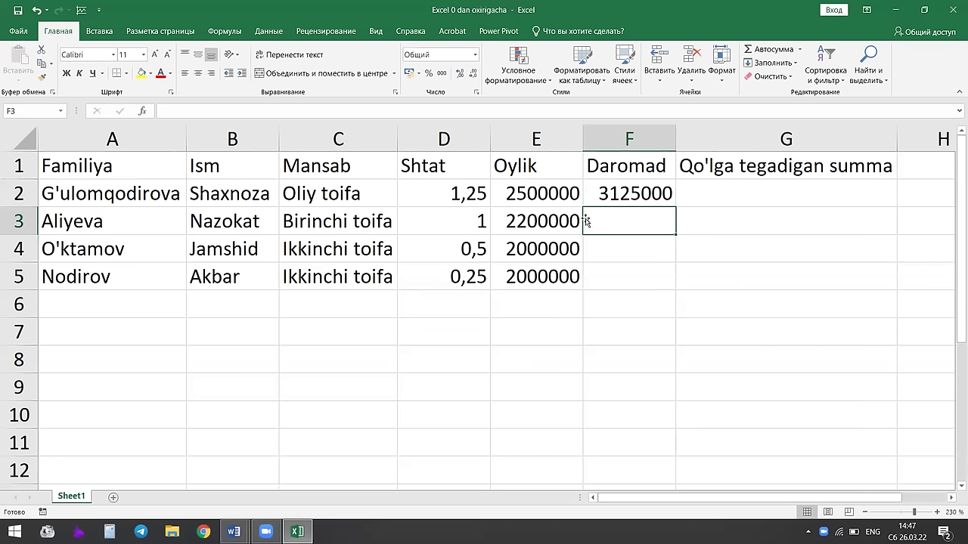
pyautogui.write('=')
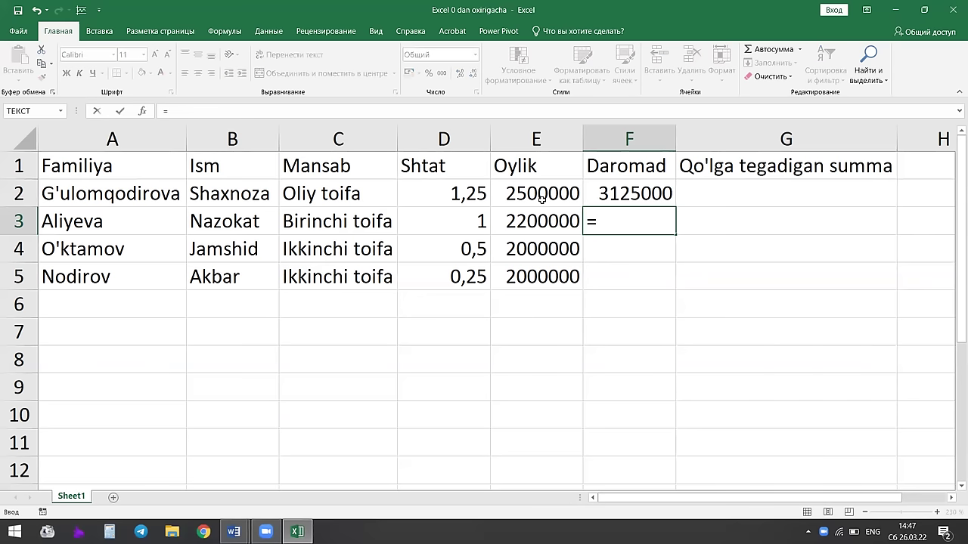
pyautogui.click(464, 221)
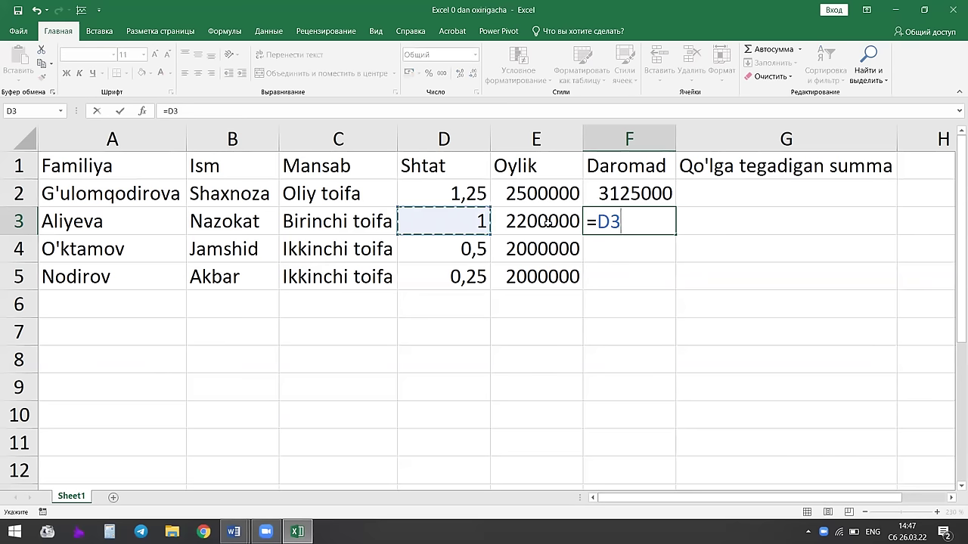
pyautogui.write('*')
pyautogui.click(543, 221)
pyautogui.press('Return')
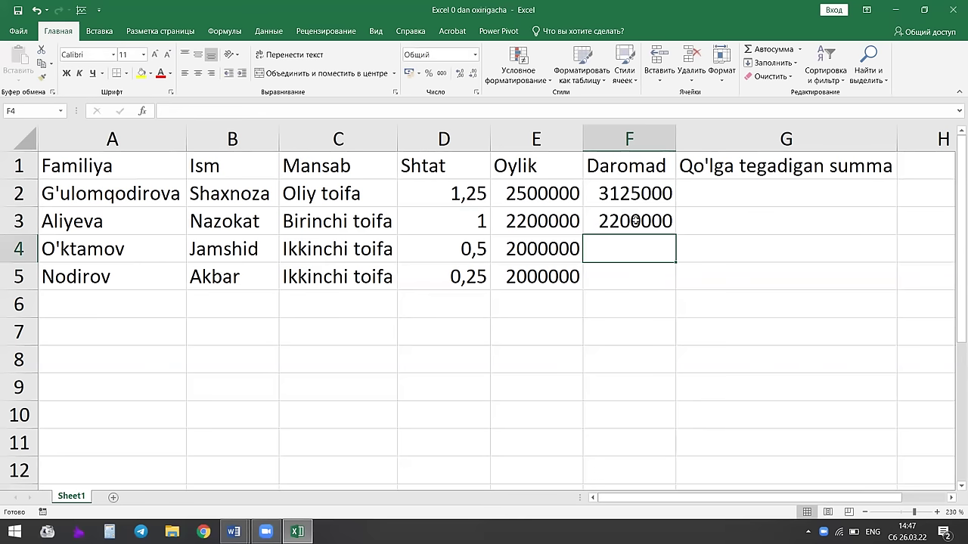
pyautogui.click(636, 220)
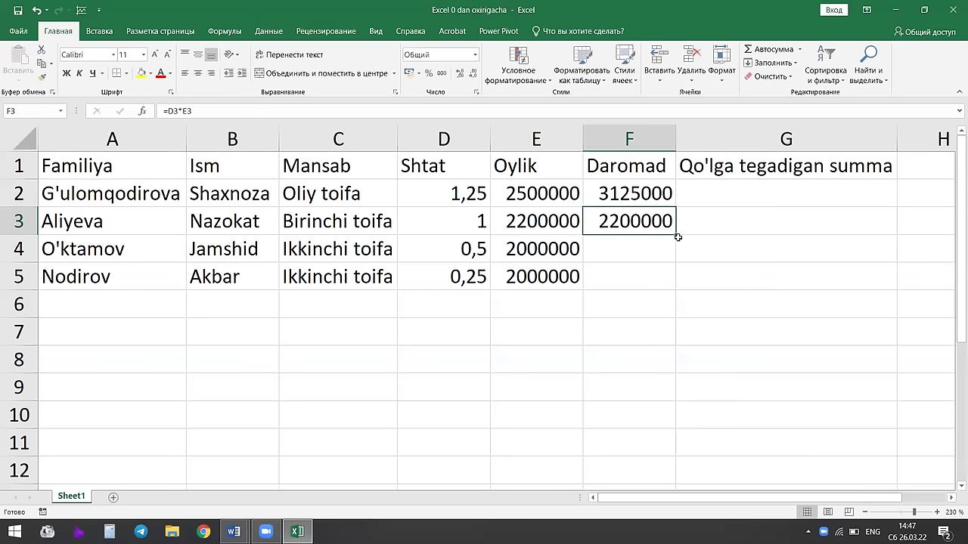
pyautogui.moveTo(676, 235); pyautogui.dragTo(676, 280)
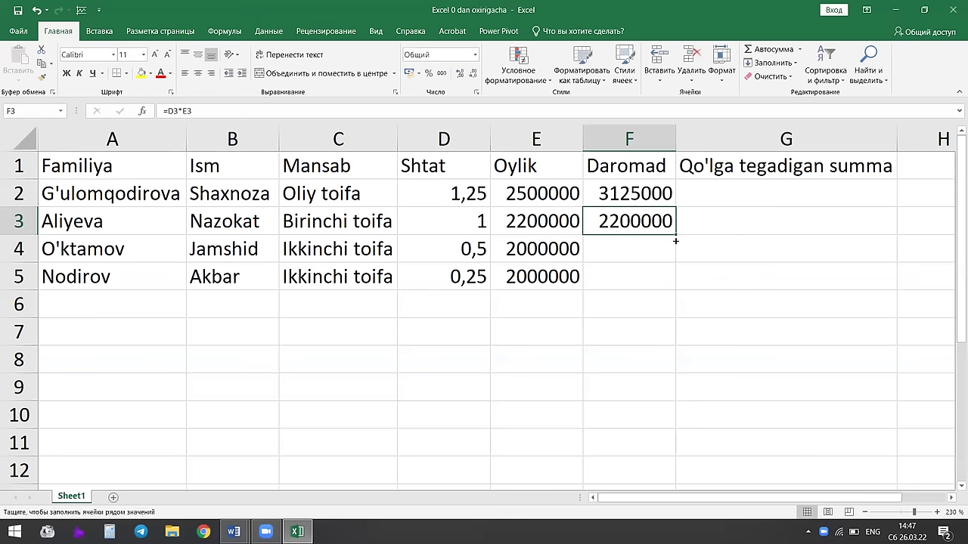
# Review the Daromad formulas in F2:F5, with rows 4 and 5 showing 1000000 and 500000.
pyautogui.click(642, 258)
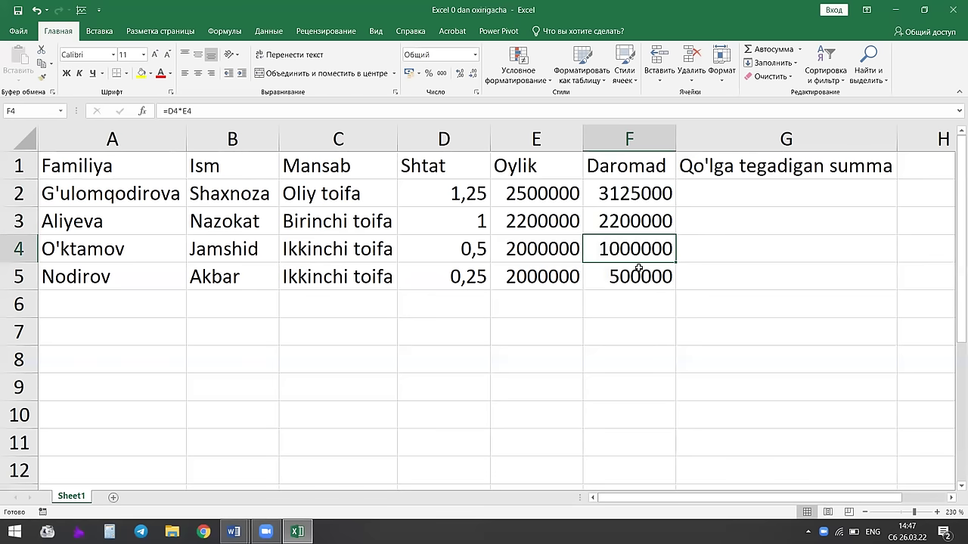
pyautogui.click(639, 270)
pyautogui.click(631, 257)
pyautogui.click(629, 277)
pyautogui.click(630, 247)
pyautogui.click(635, 227)
pyautogui.click(638, 258)
pyautogui.click(637, 276)
pyautogui.click(642, 233)
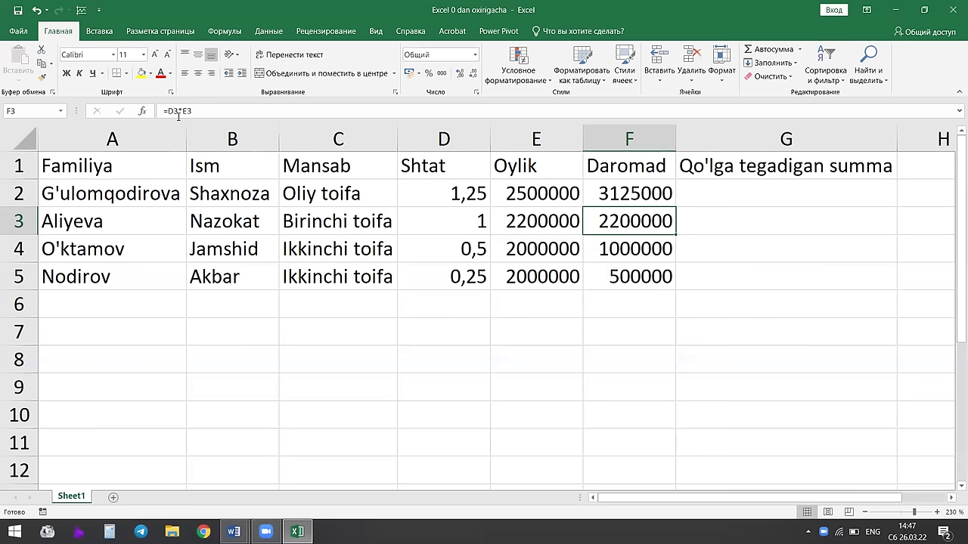
pyautogui.click(645, 249)
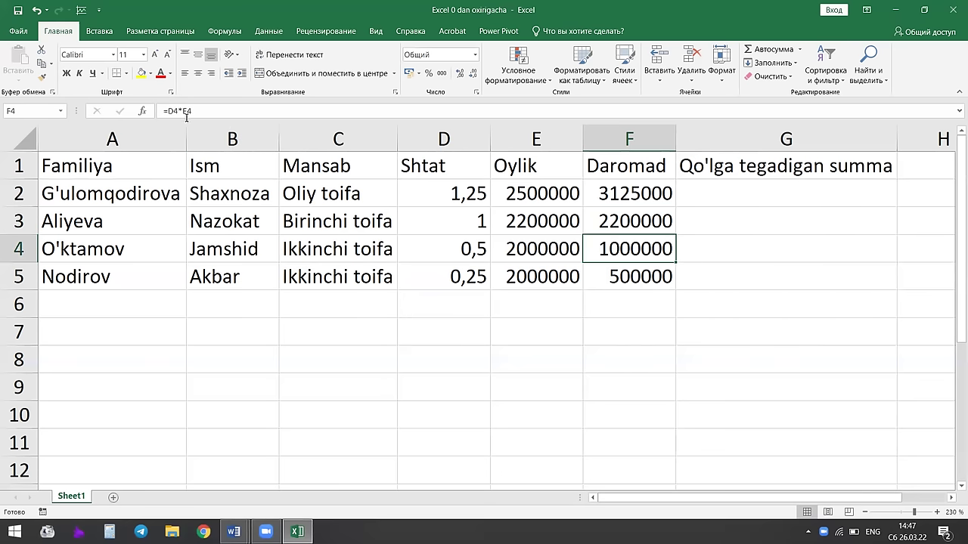
pyautogui.click(626, 278)
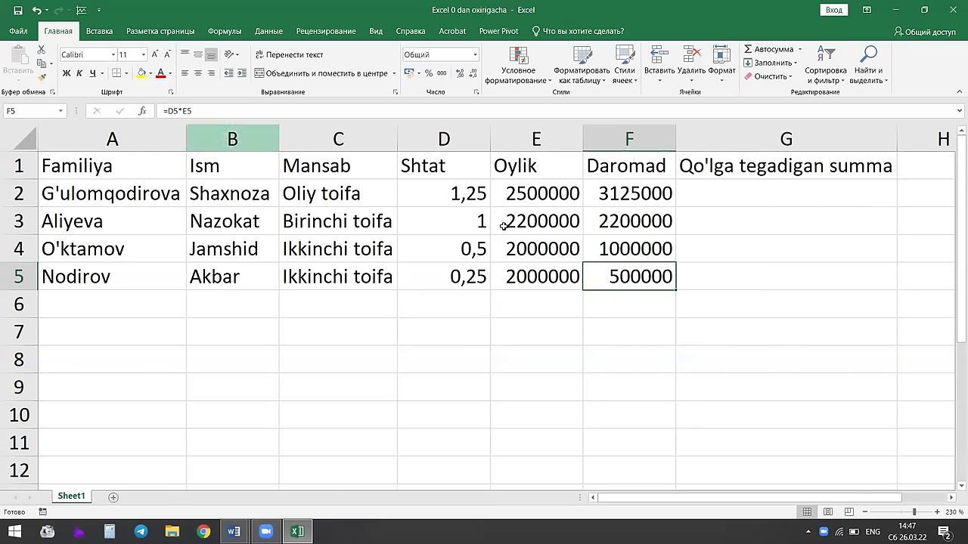
pyautogui.click(649, 252)
pyautogui.click(656, 221)
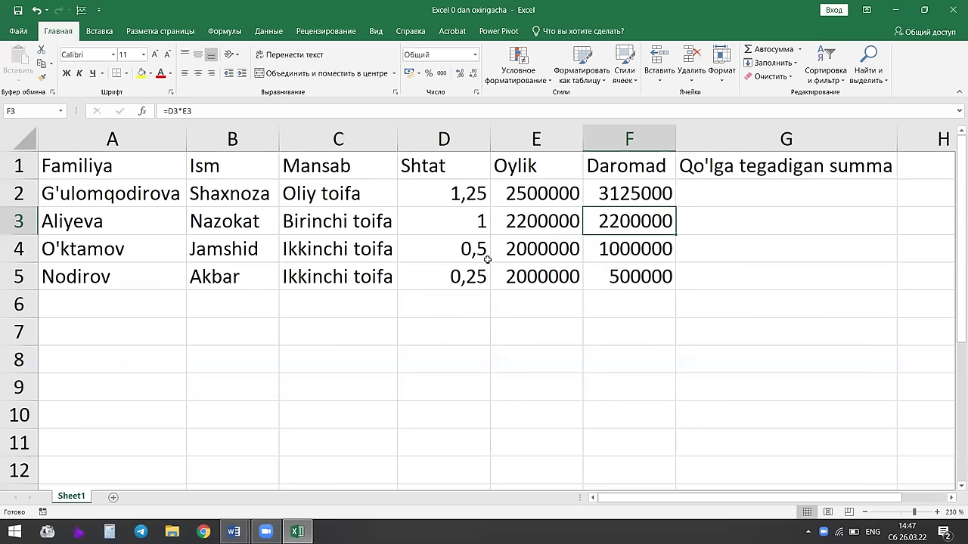
pyautogui.click(596, 267)
pyautogui.click(632, 298)
pyautogui.click(639, 279)
pyautogui.click(644, 220)
pyautogui.click(632, 194)
pyautogui.click(624, 284)
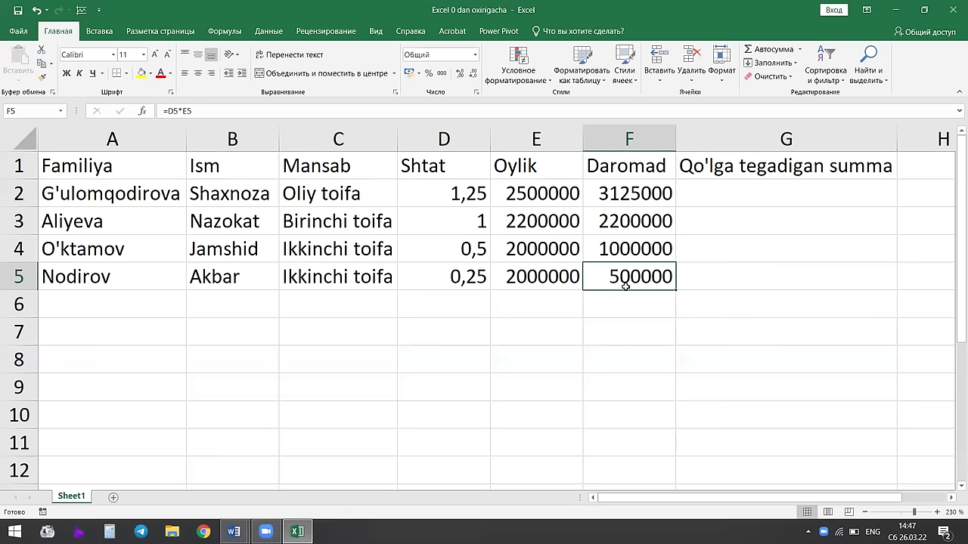
# Recheck row 5's Shtat and Oylik against its Daromad, and select G2.
pyautogui.click(725, 206)
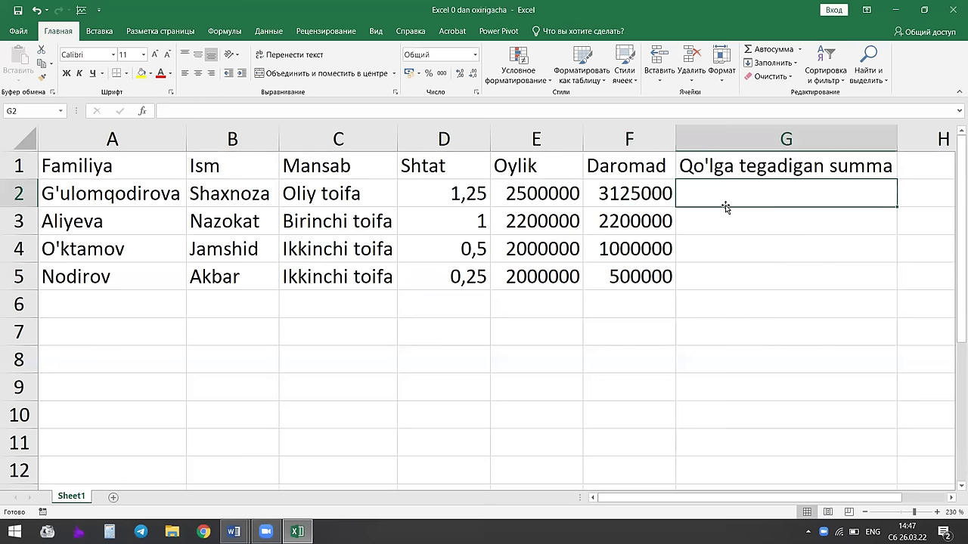
pyautogui.click(537, 283)
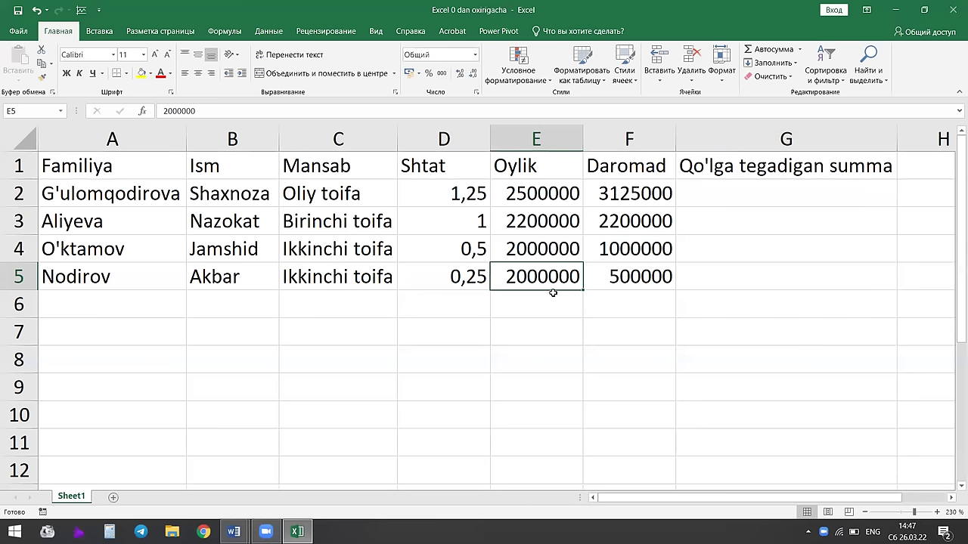
pyautogui.click(445, 278)
pyautogui.click(654, 275)
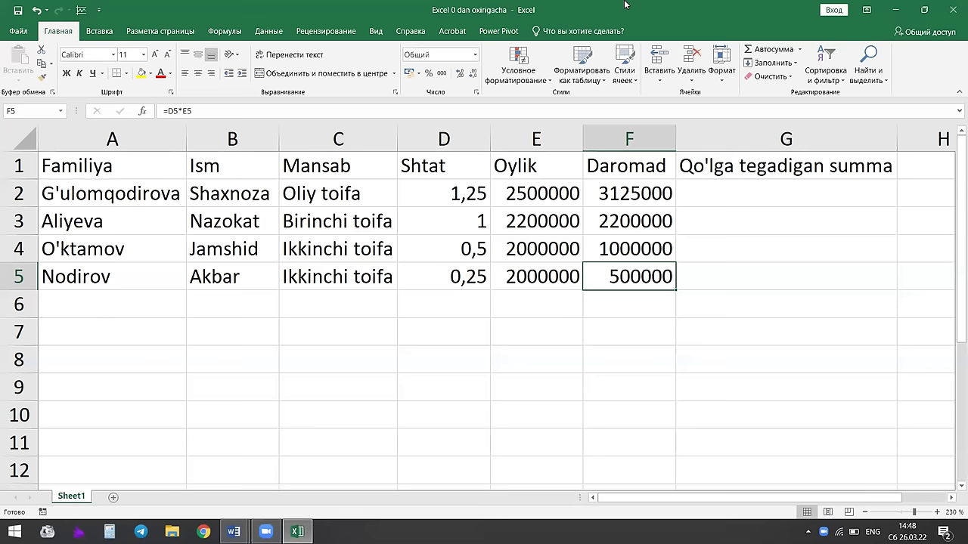
pyautogui.click(783, 185)
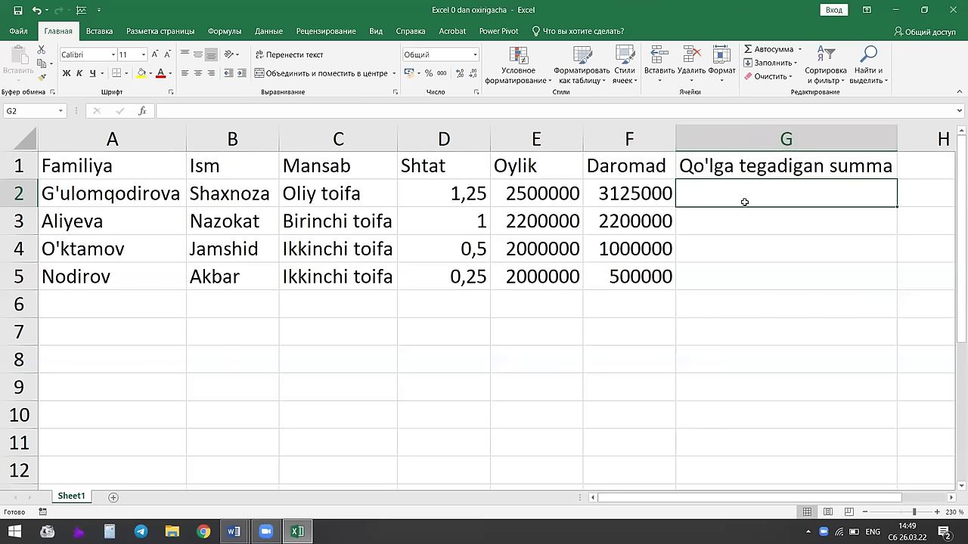
# Type =F2-(F2/100*12) in G2 to deduct 12 percent from the Daromad.
pyautogui.write('=')
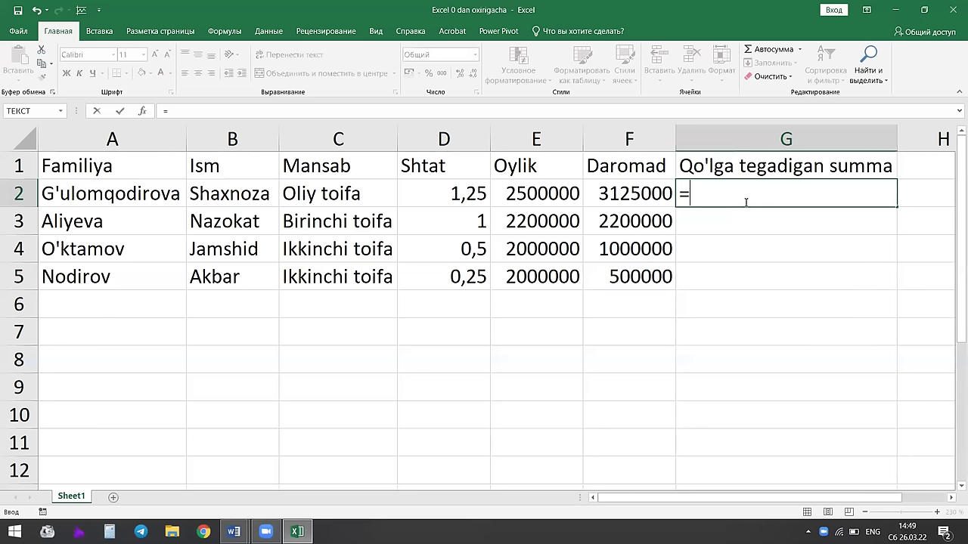
pyautogui.click(632, 195)
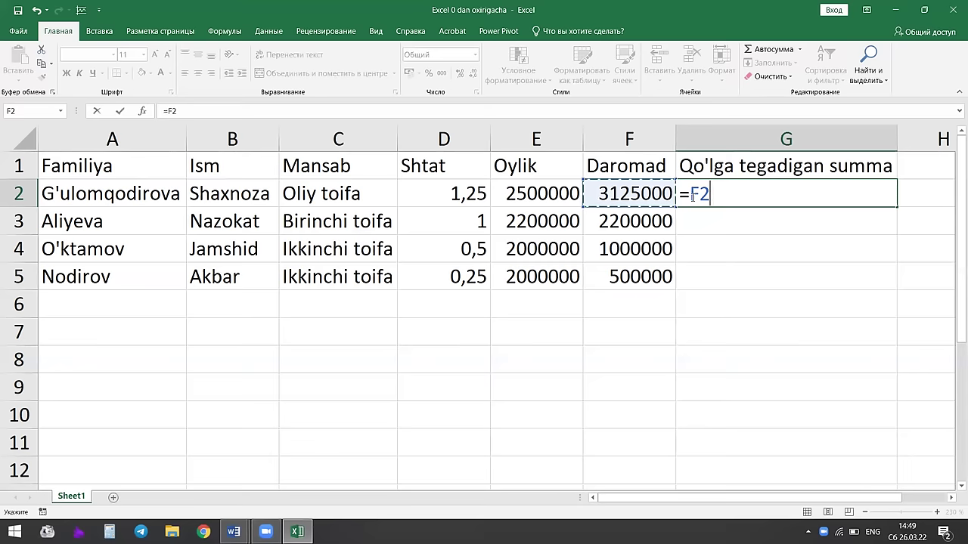
pyautogui.write('-(')
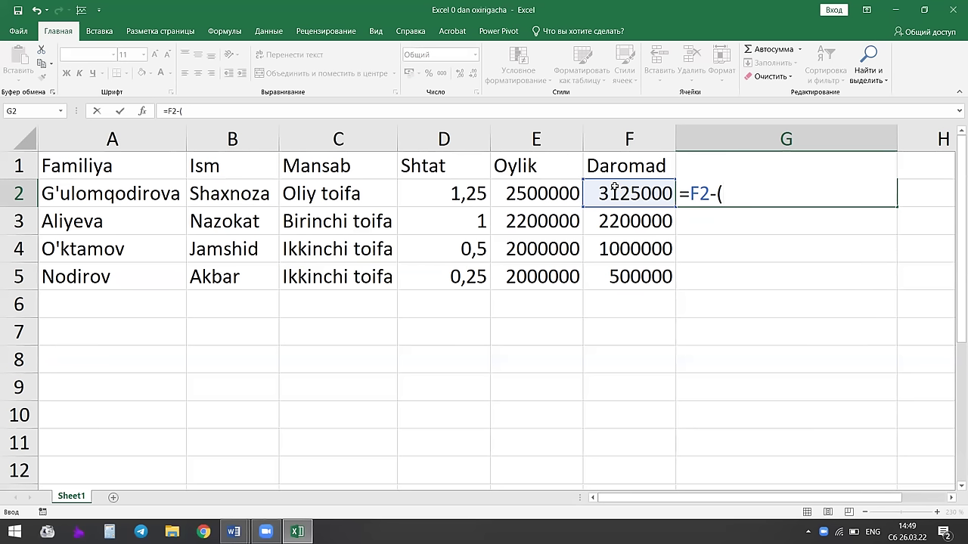
pyautogui.click(621, 193)
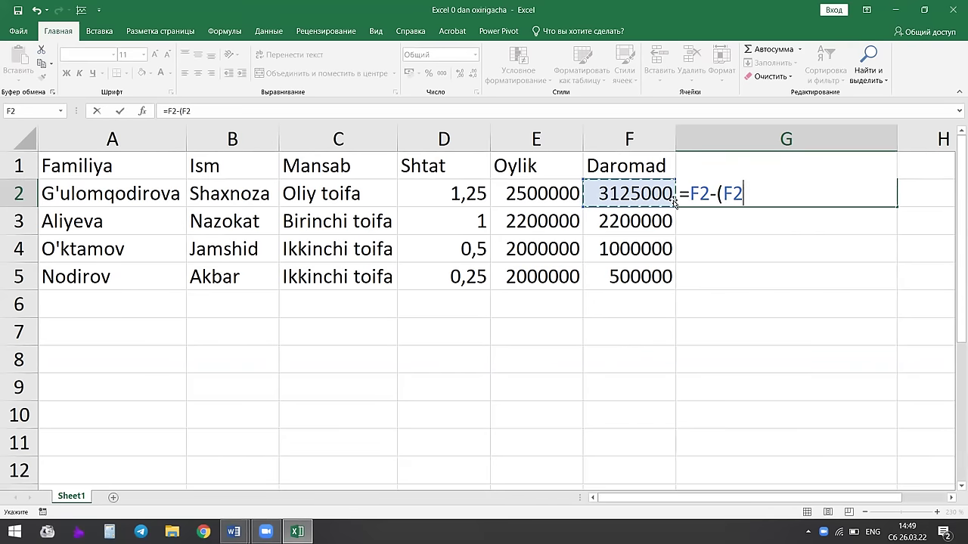
pyautogui.write('/100')
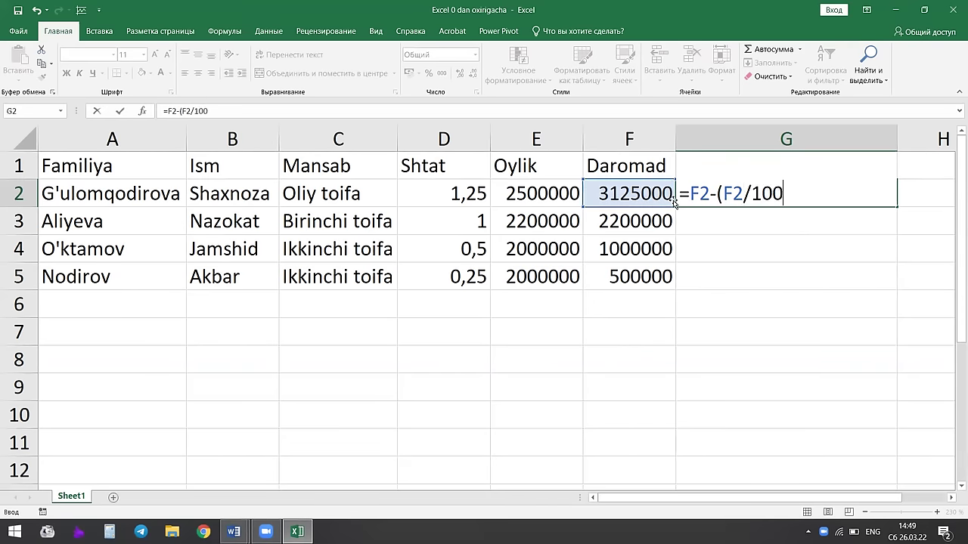
pyautogui.write('*')
pyautogui.write('12')
pyautogui.write(')')
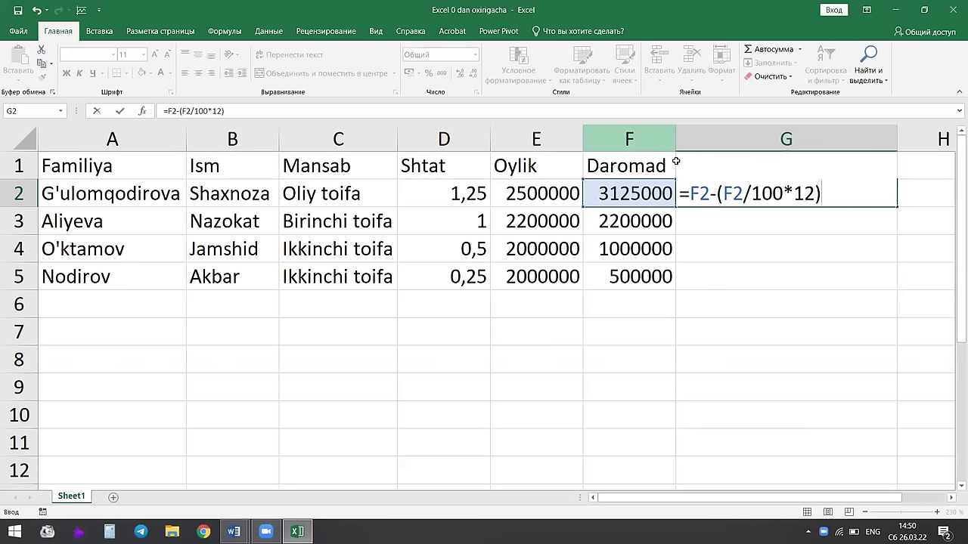
pyautogui.moveTo(725, 193); pyautogui.dragTo(791, 194)
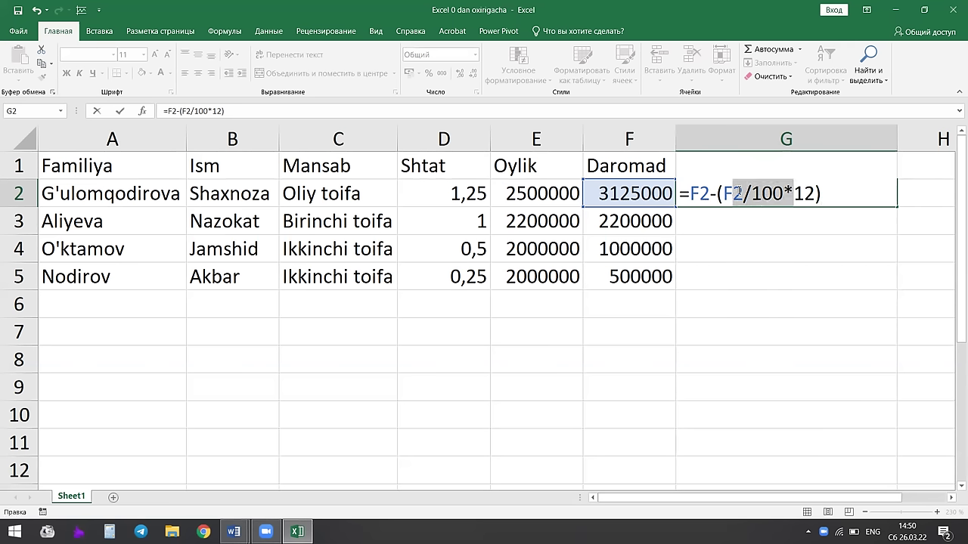
pyautogui.moveTo(724, 194); pyautogui.dragTo(783, 193)
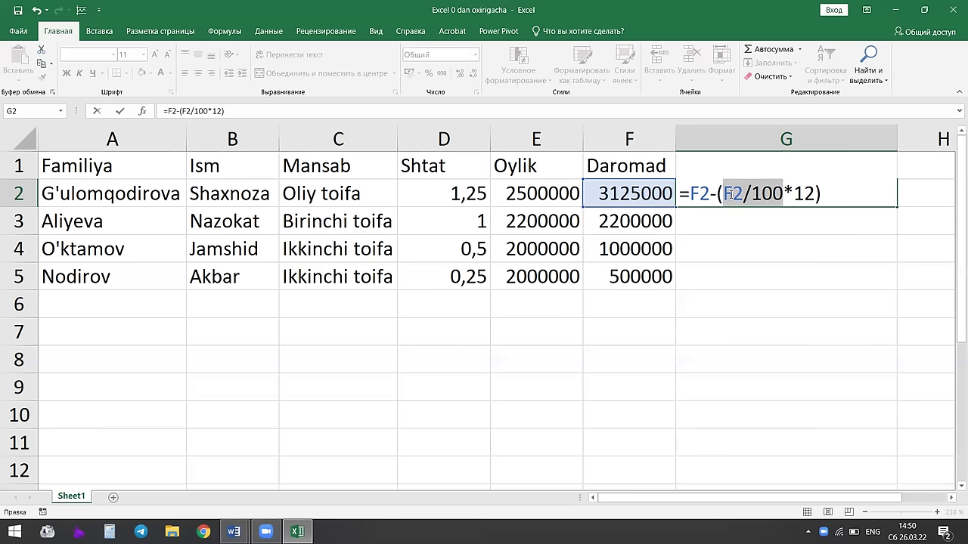
pyautogui.click(837, 194)
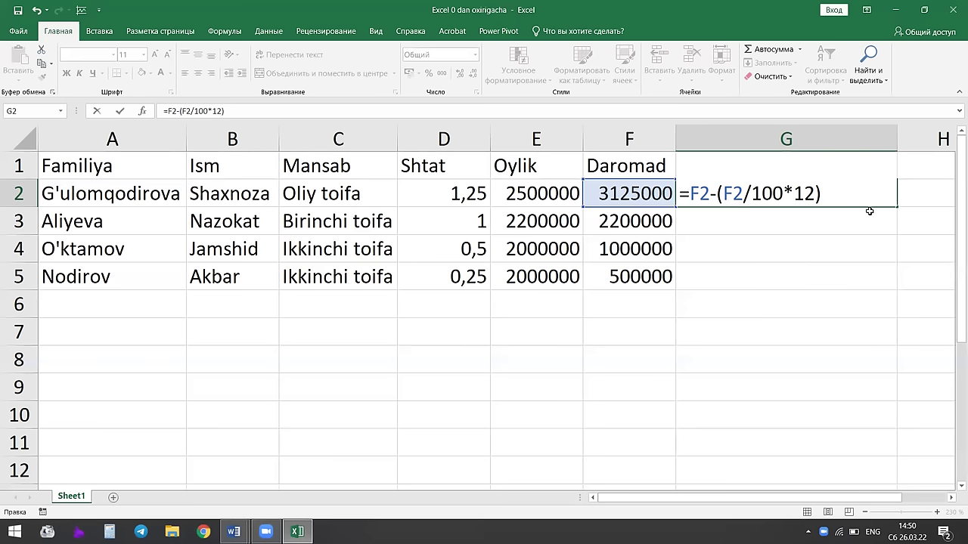
# Confirm the G2 take-home formula (2750000) and fill it down to G5.
pyautogui.press('Return')
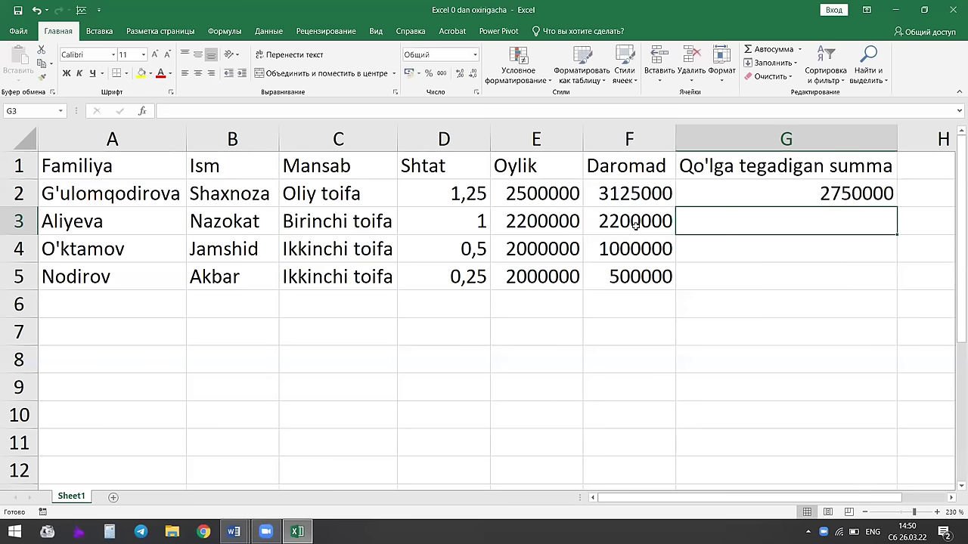
pyautogui.click(642, 190)
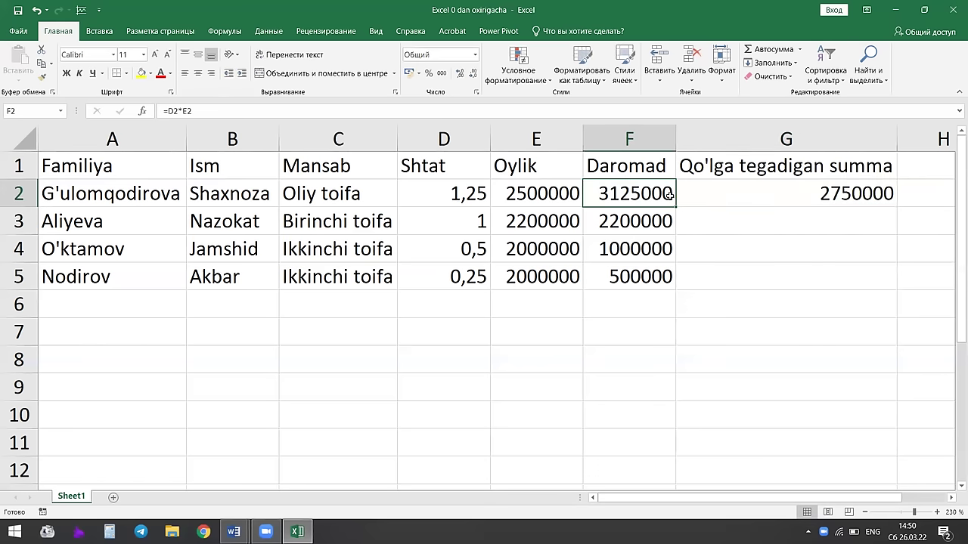
pyautogui.click(860, 195)
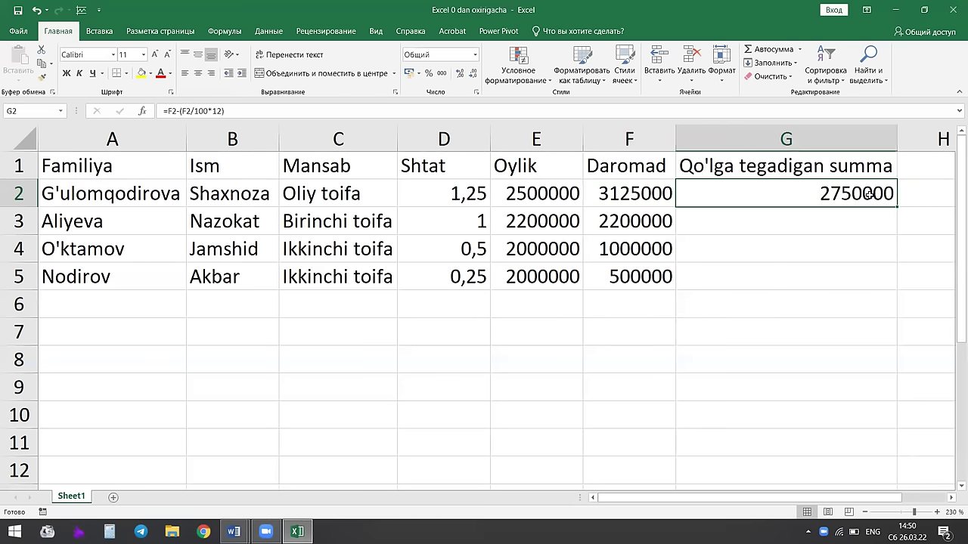
pyautogui.moveTo(896, 208)
pyautogui.mouseDown()
pyautogui.moveTo(888, 261)
pyautogui.moveTo(888, 196)
pyautogui.mouseUp()
pyautogui.moveTo(895, 211); pyautogui.dragTo(839, 274)
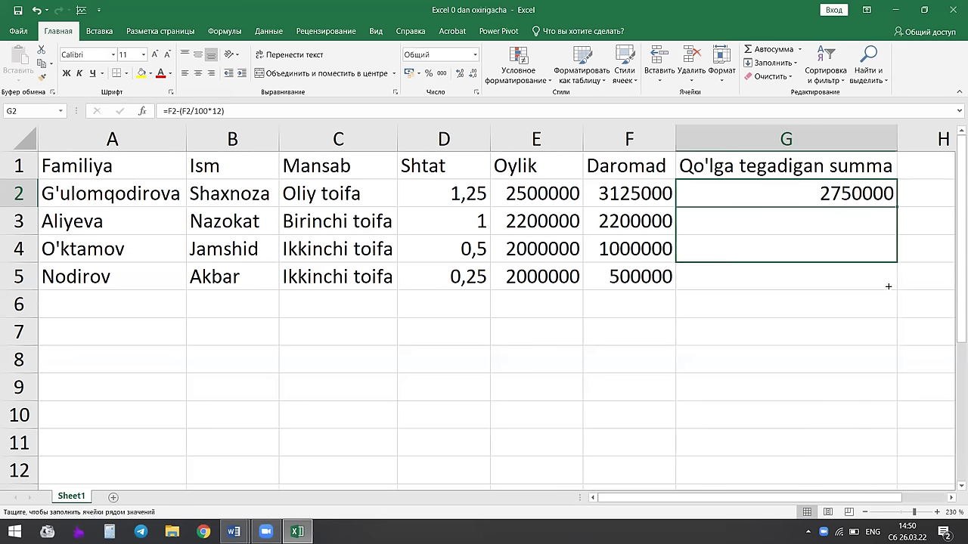
# Check the copied take-home formulas showing 1936000, 880000 and 440000.
pyautogui.click(838, 246)
pyautogui.press('Up')
pyautogui.press('Down')
pyautogui.press('Down')
pyautogui.press('Down')
pyautogui.press('Up')
pyautogui.press('Up')
pyautogui.press('Up')
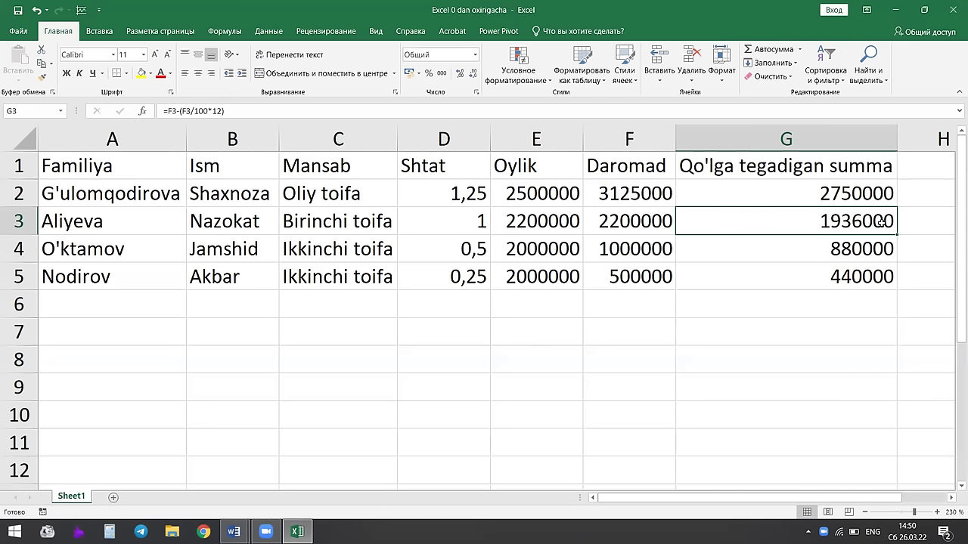
pyautogui.click(866, 250)
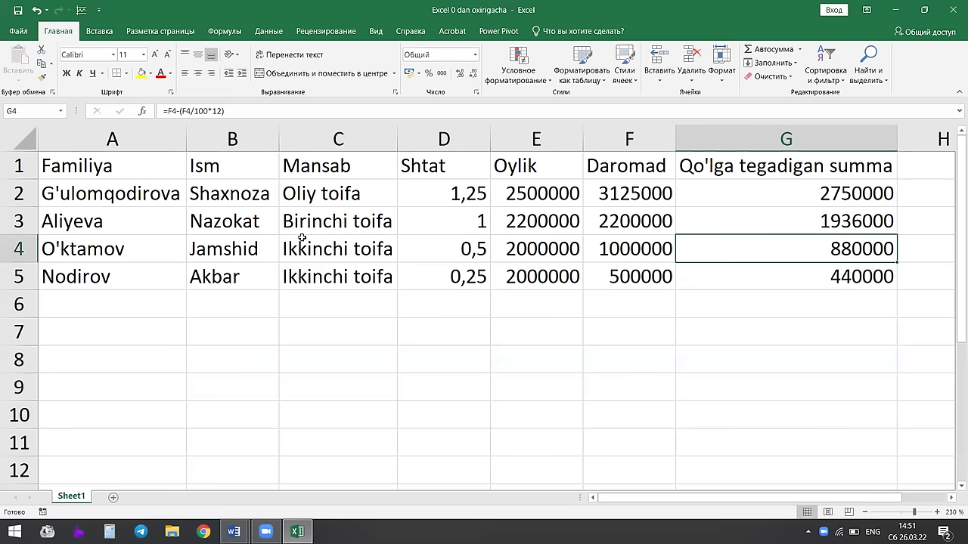
pyautogui.click(816, 279)
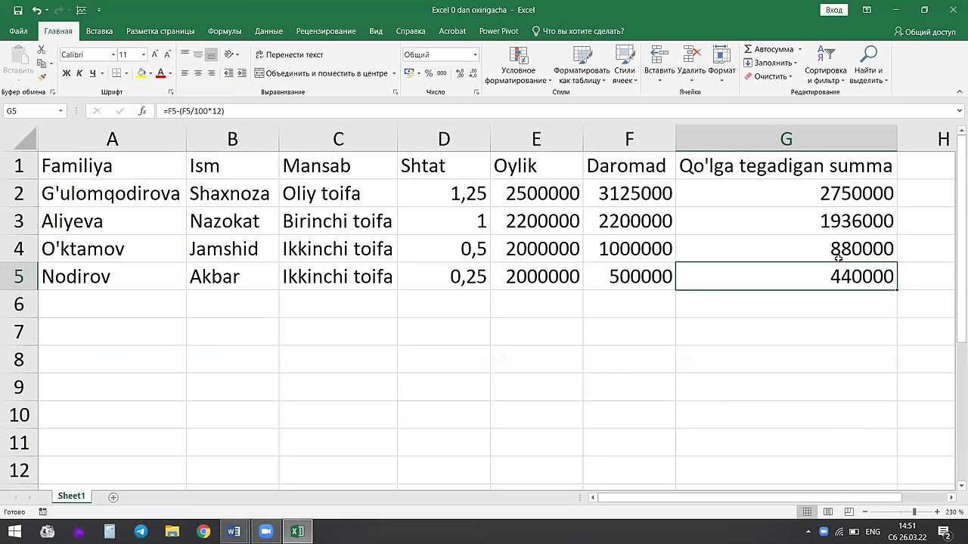
pyautogui.click(505, 324)
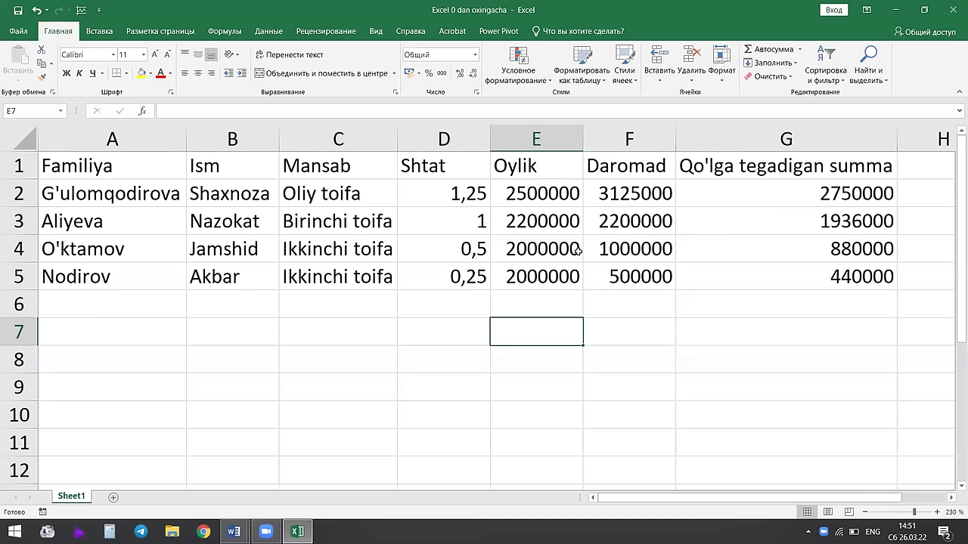
# Change E2's Oylik to 2700000, giving Daromad 3375000 and take-home 2970000.
pyautogui.click(521, 202)
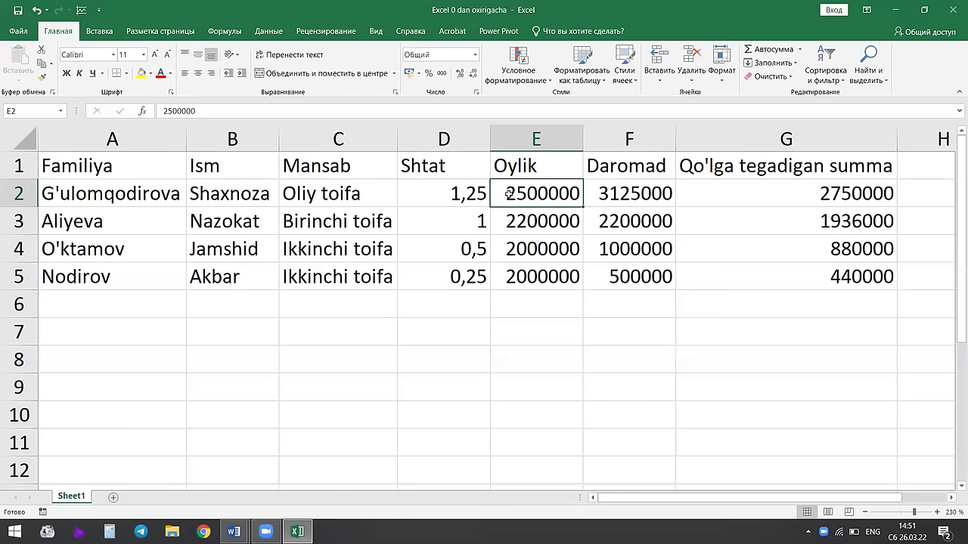
pyautogui.click(657, 205)
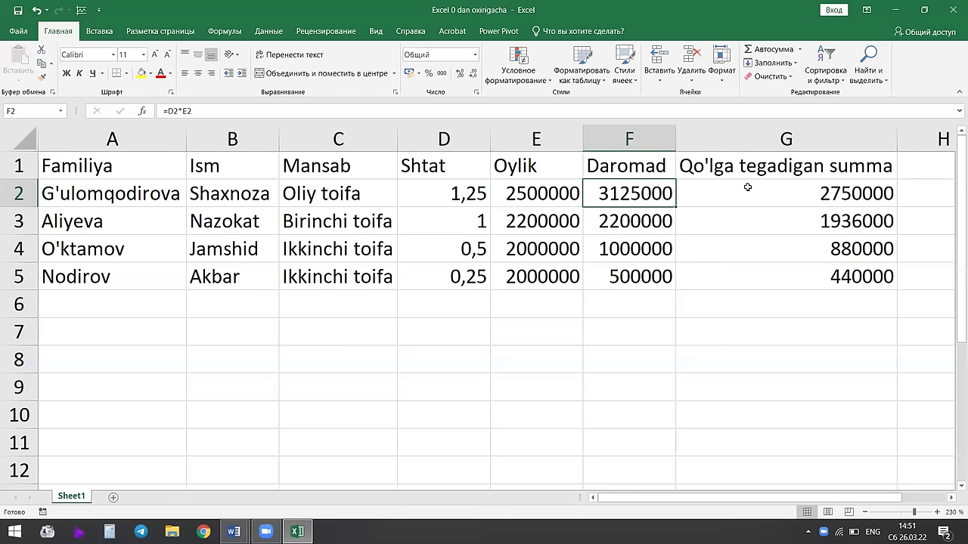
pyautogui.click(748, 188)
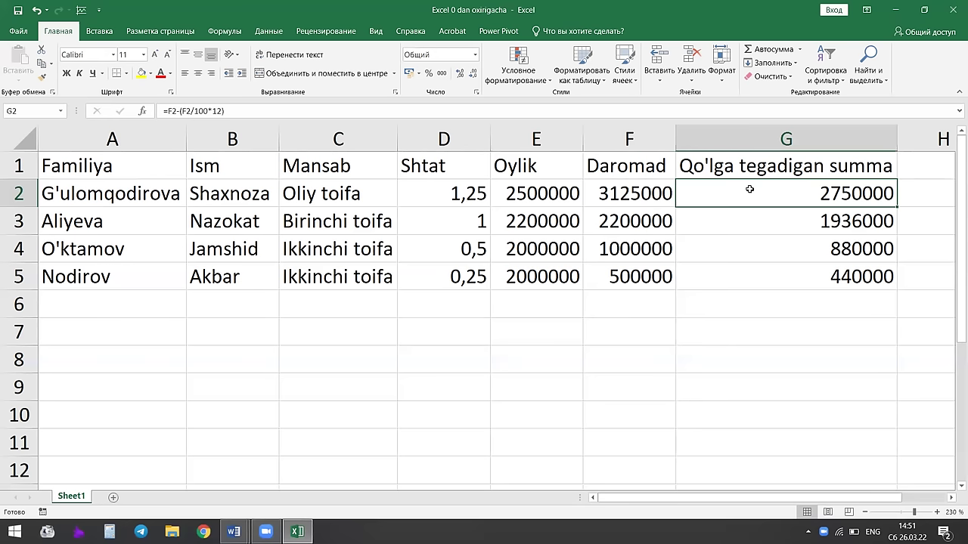
pyautogui.click(511, 189)
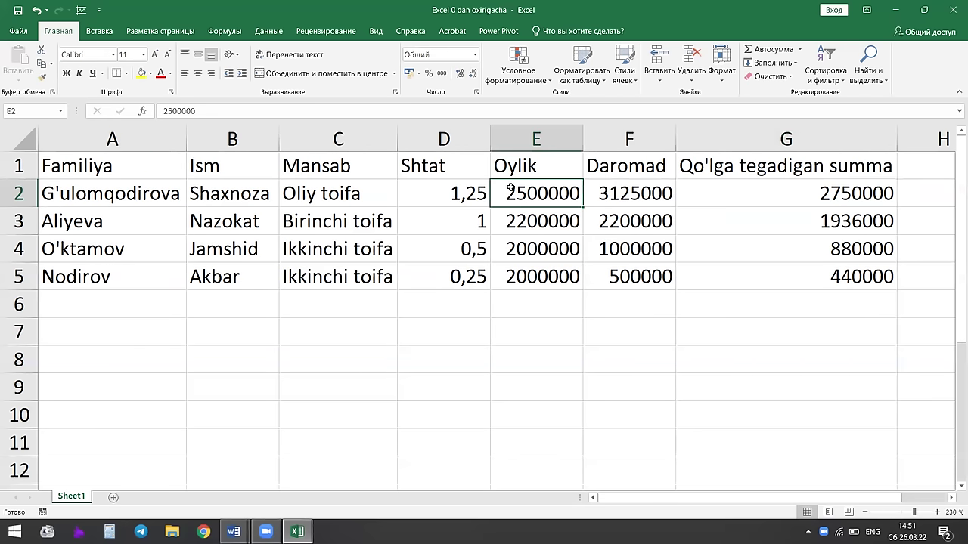
pyautogui.doubleClick(524, 194)
pyautogui.press('BackSpace')
pyautogui.write('7')
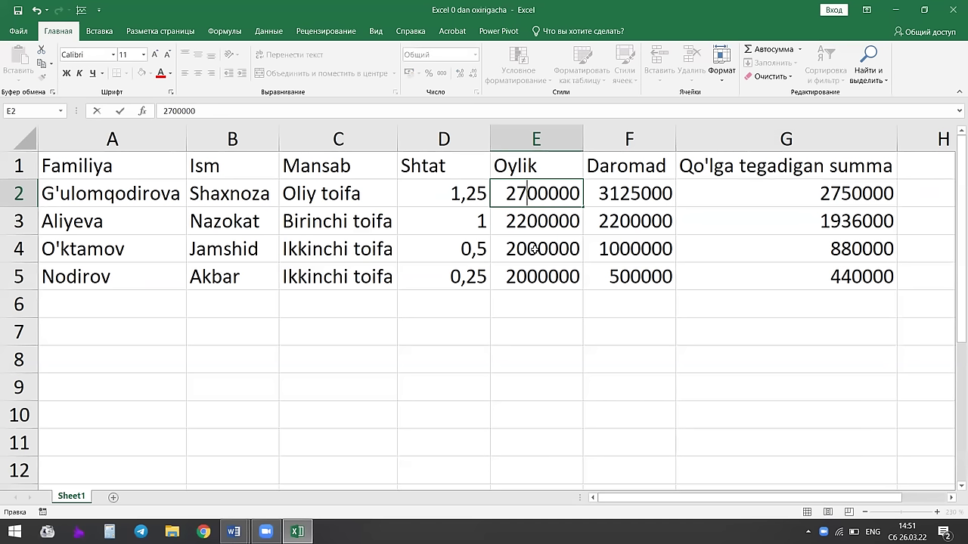
pyautogui.click(531, 327)
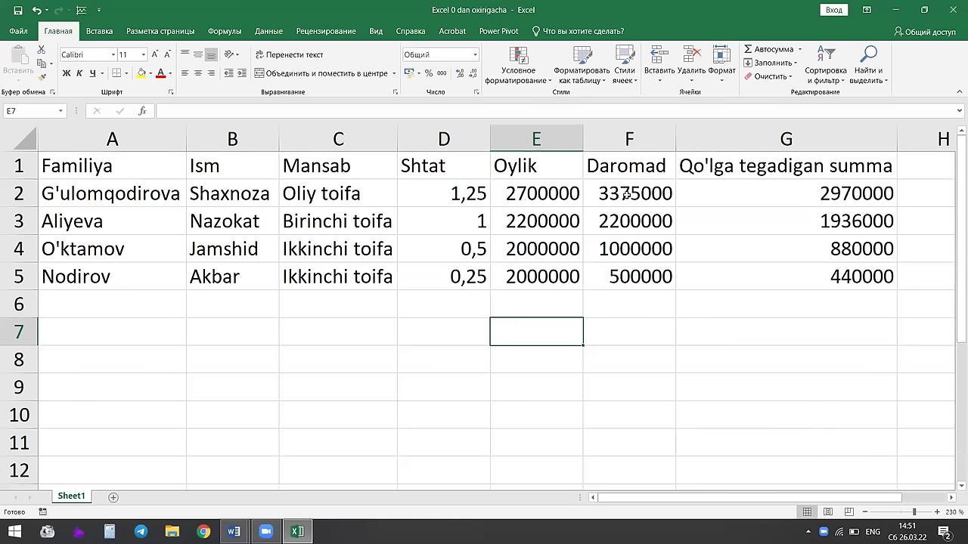
pyautogui.click(654, 193)
pyautogui.click(770, 195)
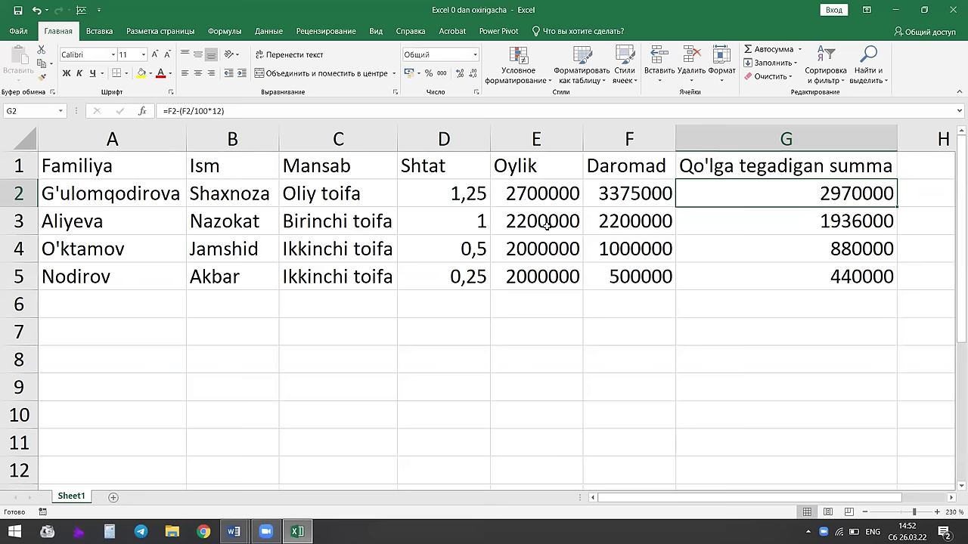
# Change E3's Oylik to 2350000, giving Daromad 2350000 and take-home 2068000.
pyautogui.doubleClick(526, 215)
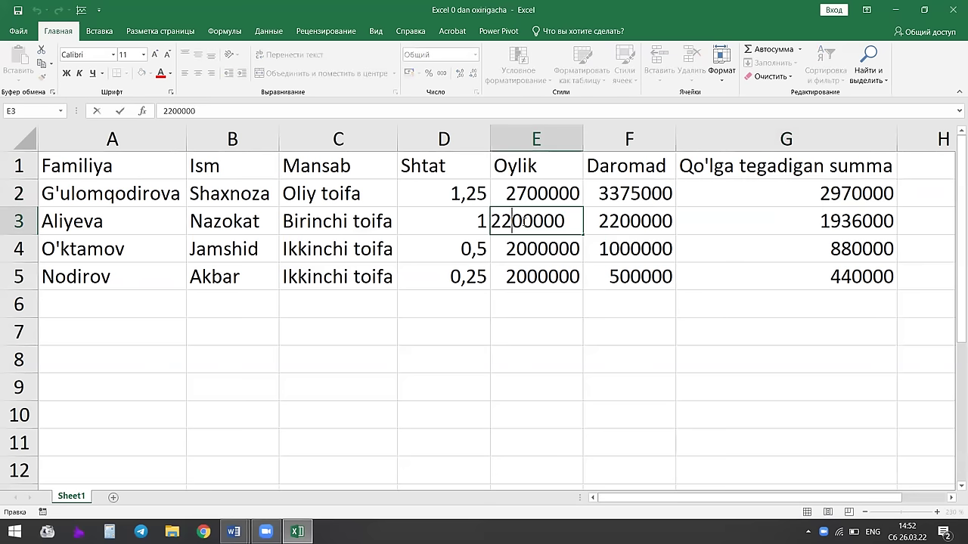
pyautogui.press('BackSpace')
pyautogui.press('BackSpace')
pyautogui.write('35')
pyautogui.click(580, 304)
pyautogui.click(606, 254)
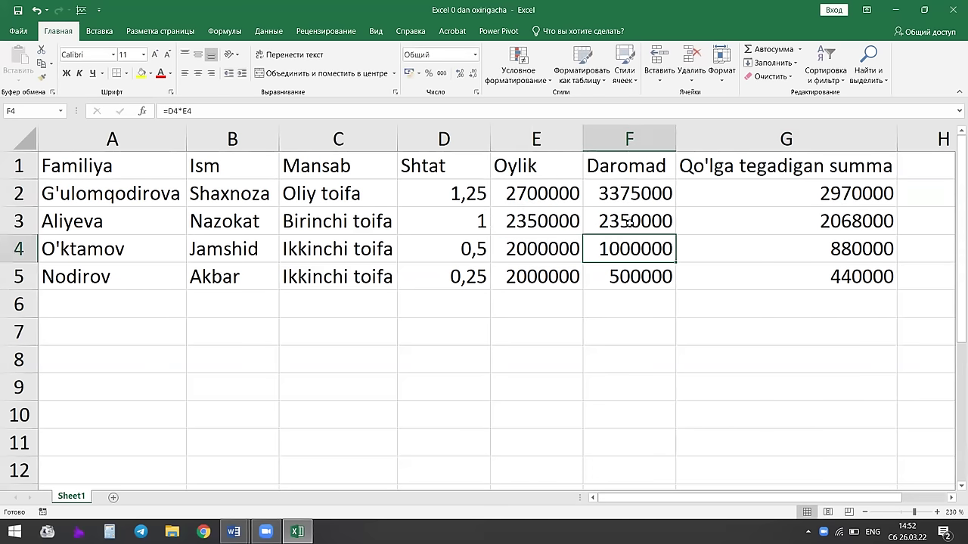
pyautogui.click(810, 218)
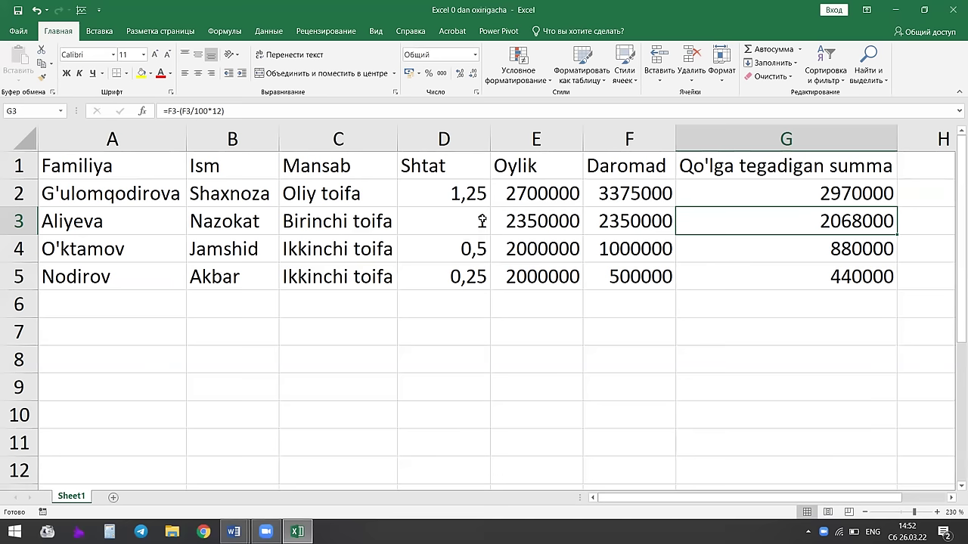
pyautogui.click(531, 211)
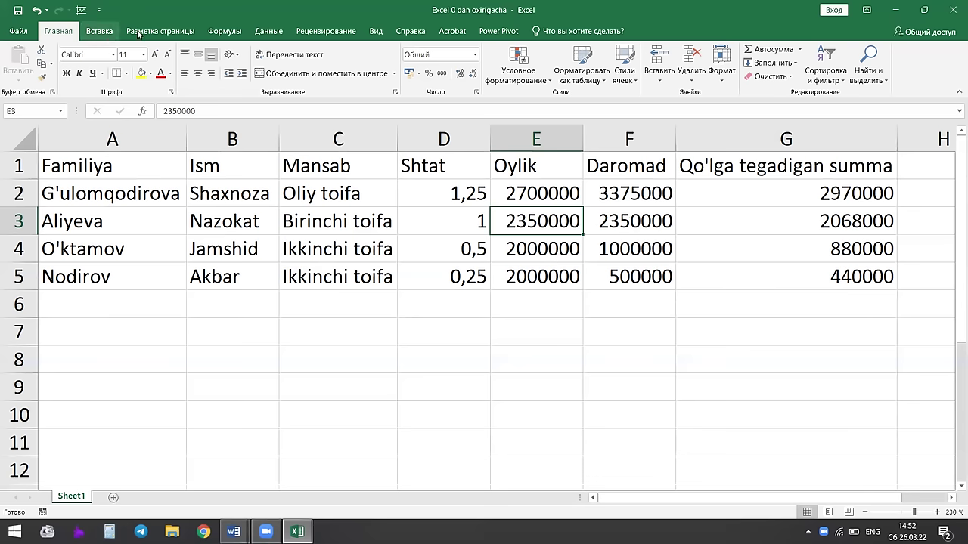
# Apply a Format as Table style to A1:G5 with 'My table has headers' checked.
pyautogui.moveTo(155, 168); pyautogui.dragTo(769, 276)
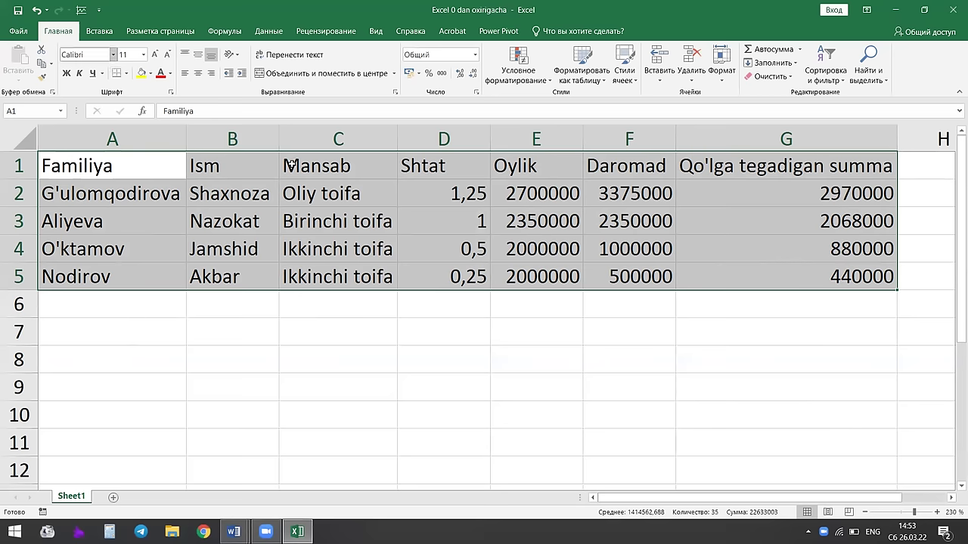
pyautogui.click(587, 72)
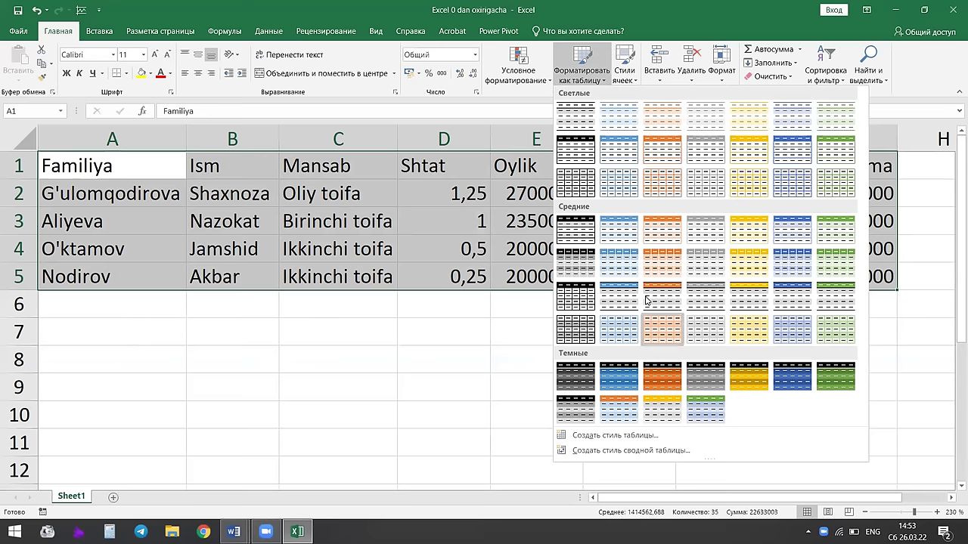
pyautogui.click(618, 155)
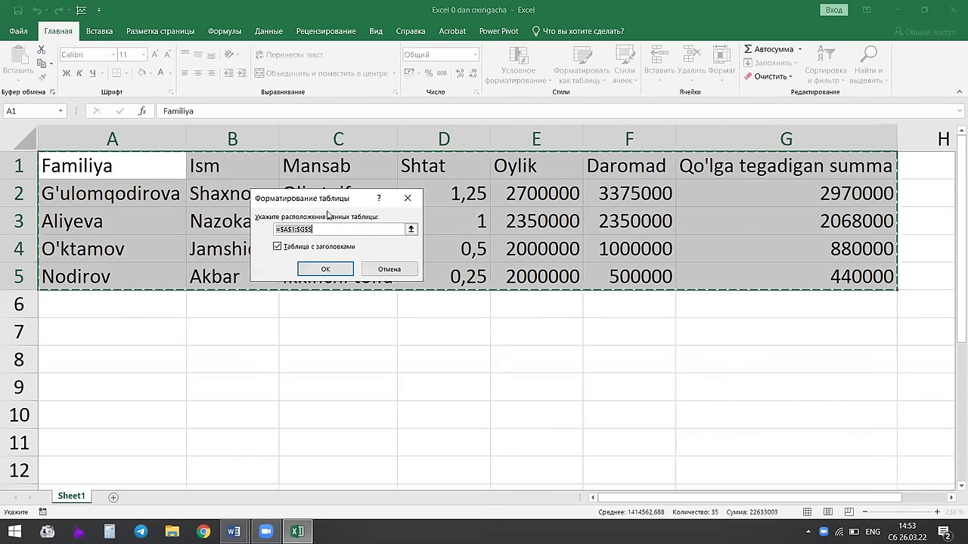
pyautogui.moveTo(349, 191); pyautogui.dragTo(521, 85)
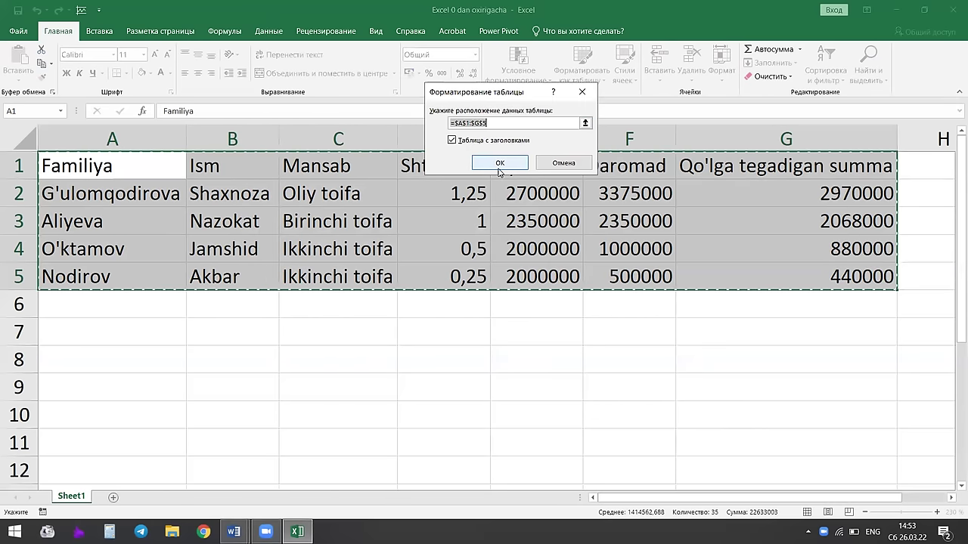
pyautogui.click(498, 169)
pyautogui.click(256, 220)
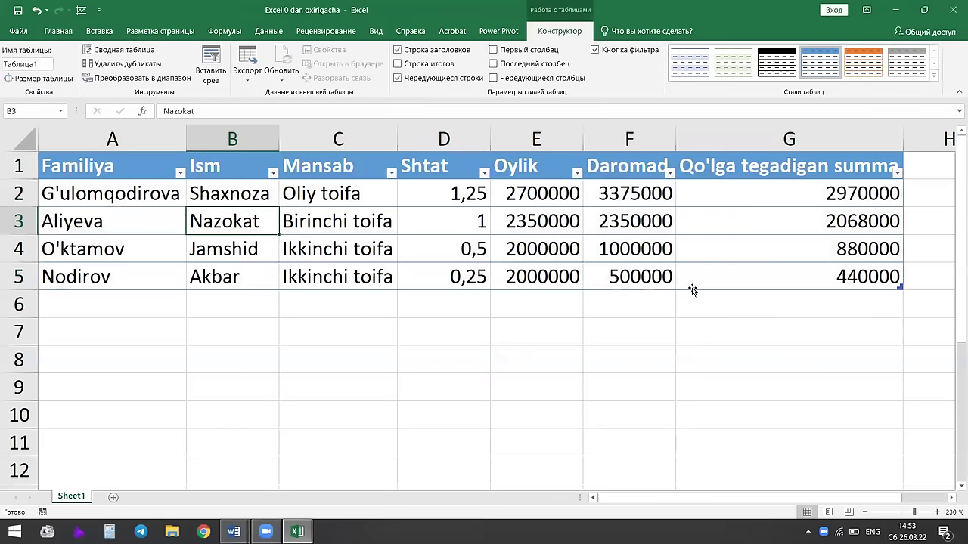
pyautogui.click(145, 230)
pyautogui.click(379, 244)
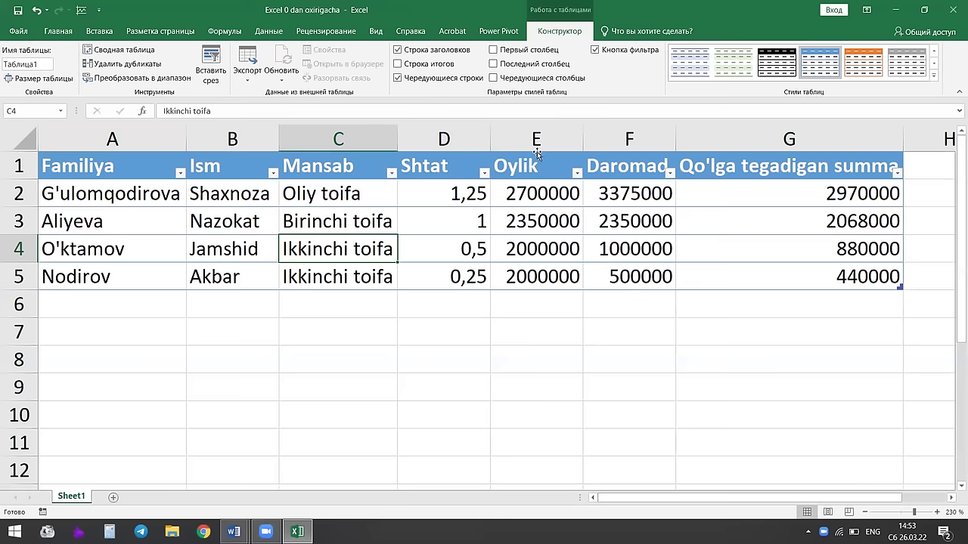
pyautogui.click(734, 65)
pyautogui.click(820, 63)
pyautogui.click(390, 214)
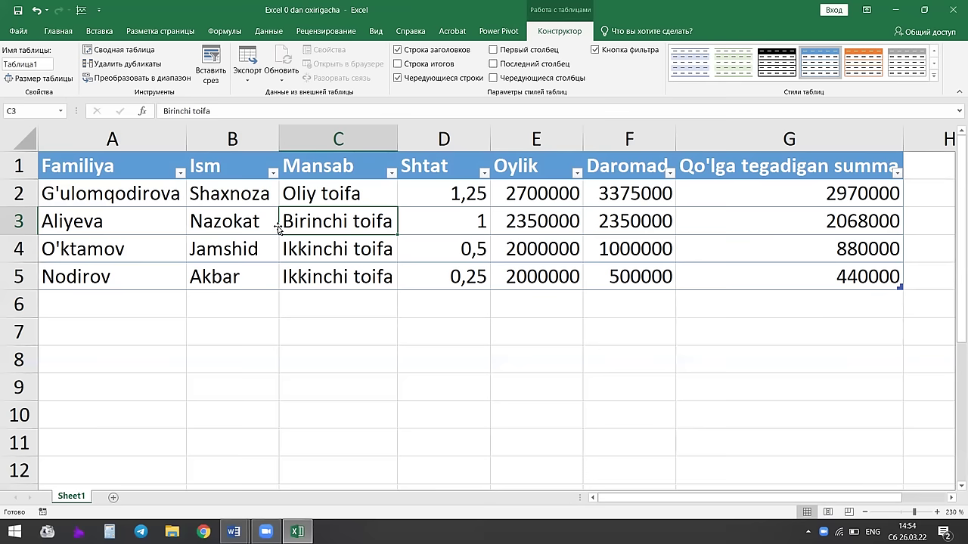
pyautogui.click(213, 218)
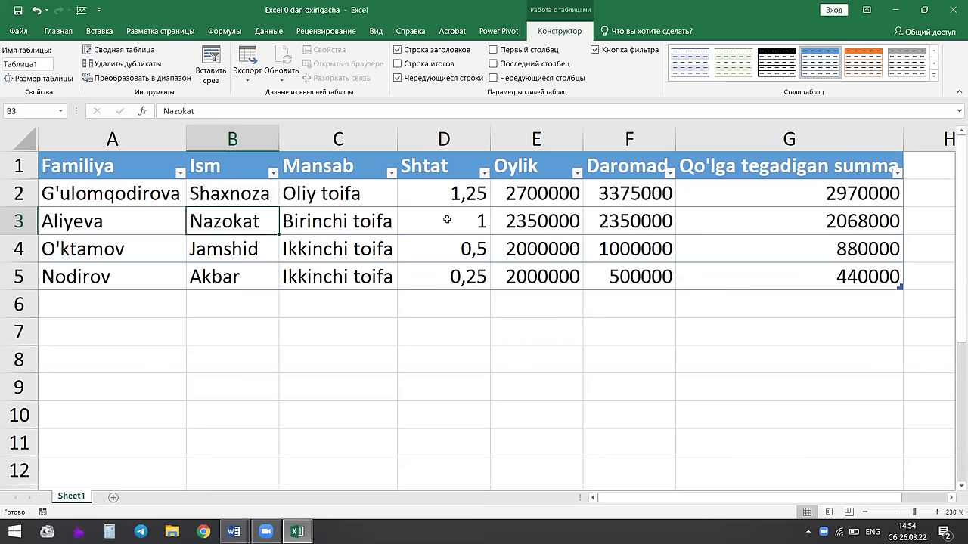
pyautogui.click(447, 220)
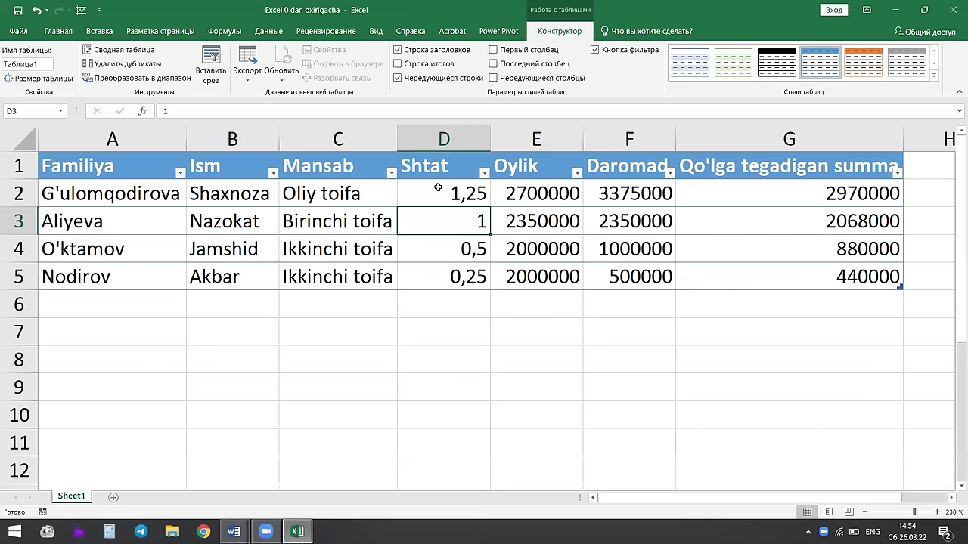
pyautogui.click(484, 173)
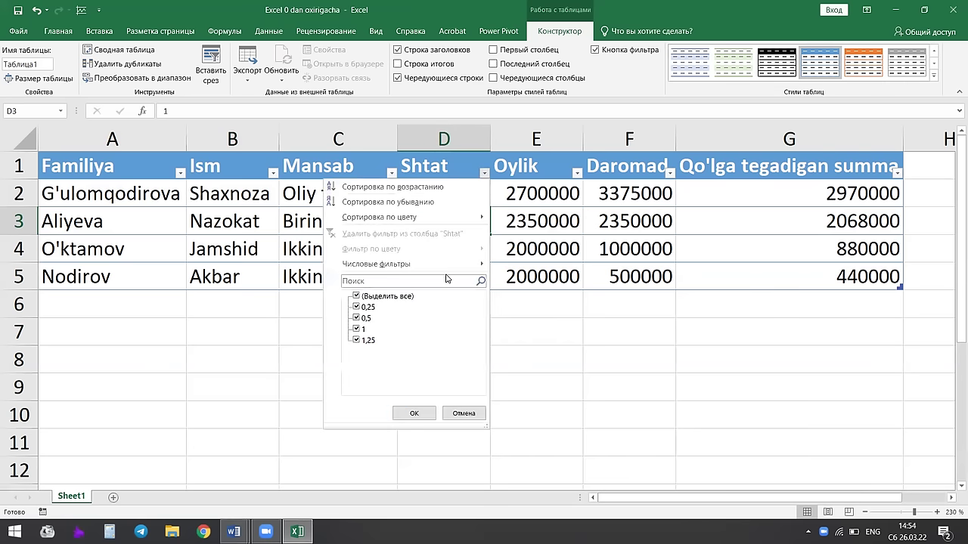
pyautogui.click(357, 340)
pyautogui.click(356, 318)
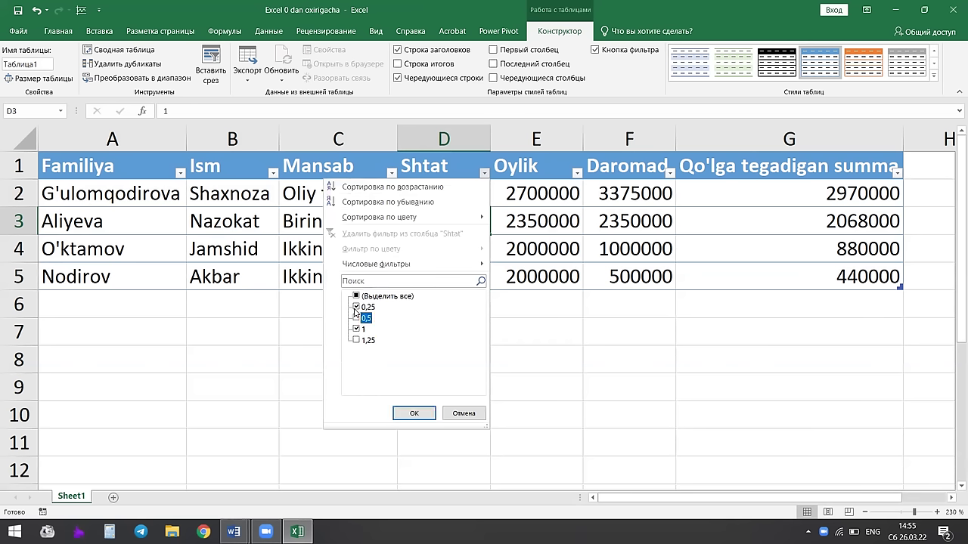
pyautogui.click(356, 306)
pyautogui.click(409, 414)
pyautogui.click(469, 239)
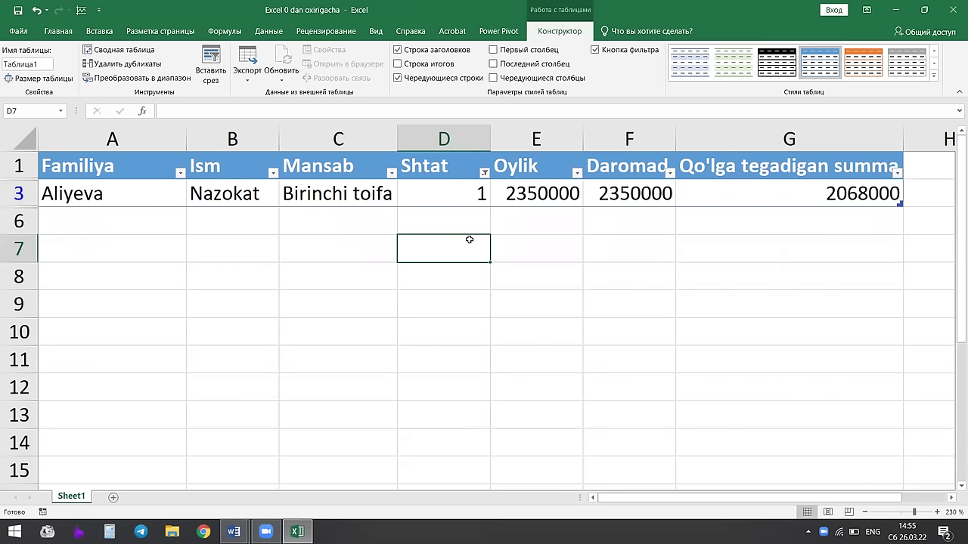
pyautogui.click(287, 217)
pyautogui.click(171, 203)
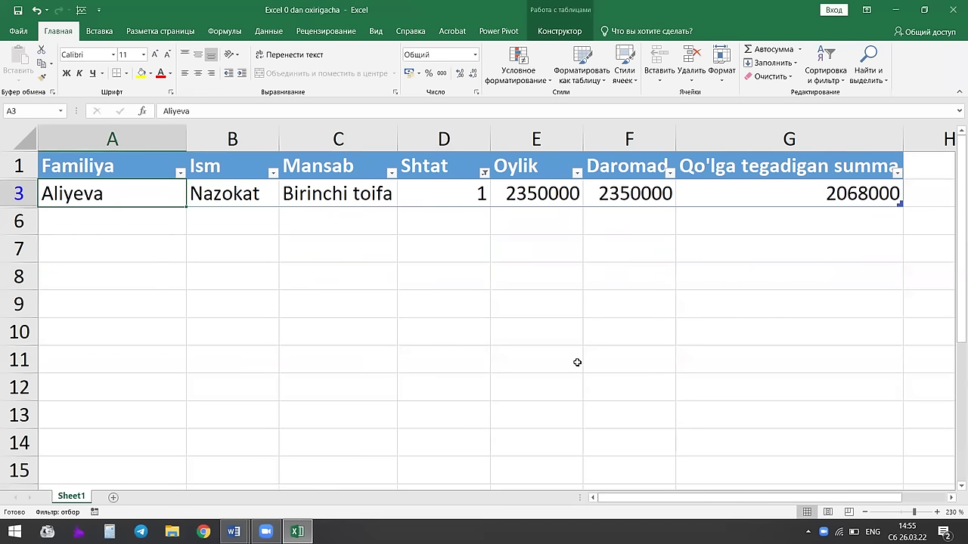
pyautogui.click(484, 174)
pyautogui.click(358, 307)
pyautogui.click(361, 318)
pyautogui.click(359, 340)
pyautogui.click(413, 413)
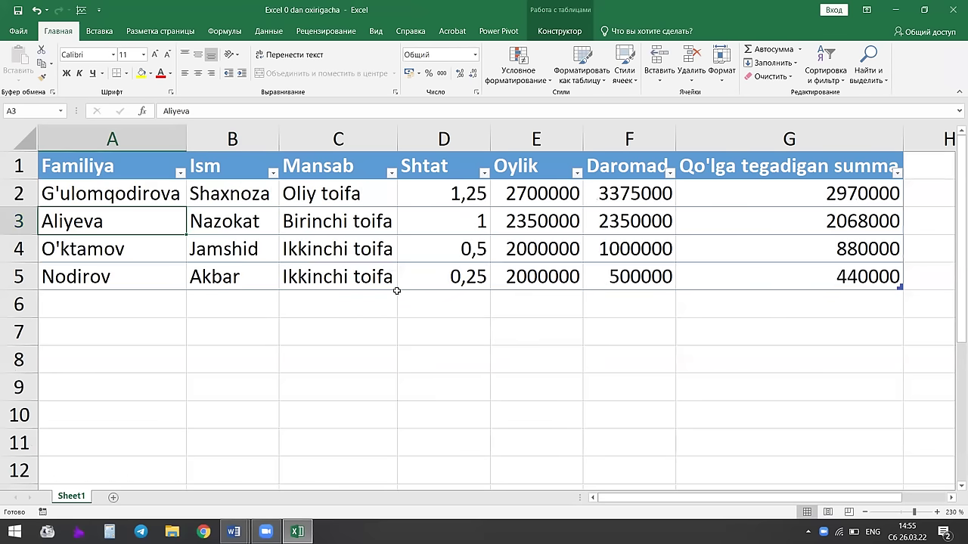
pyautogui.click(443, 253)
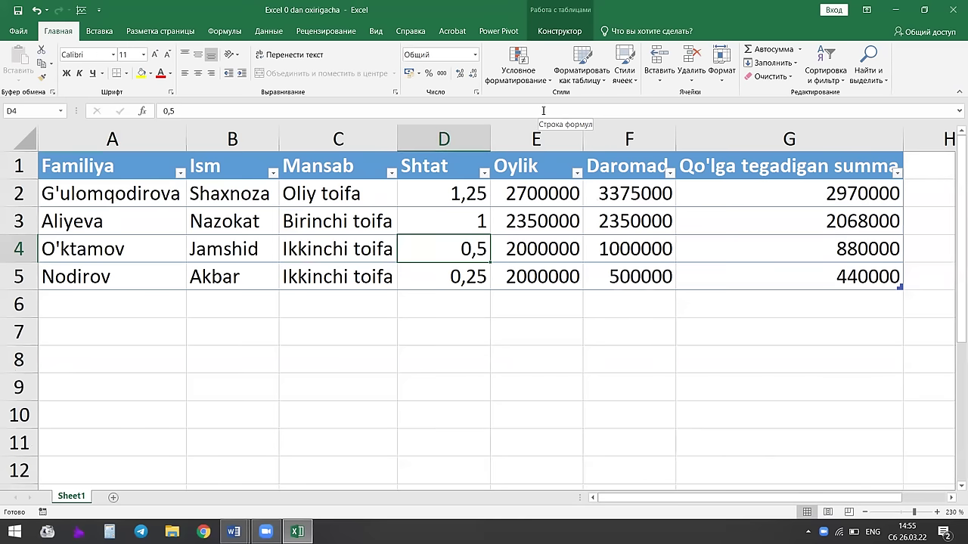
pyautogui.click(116, 309)
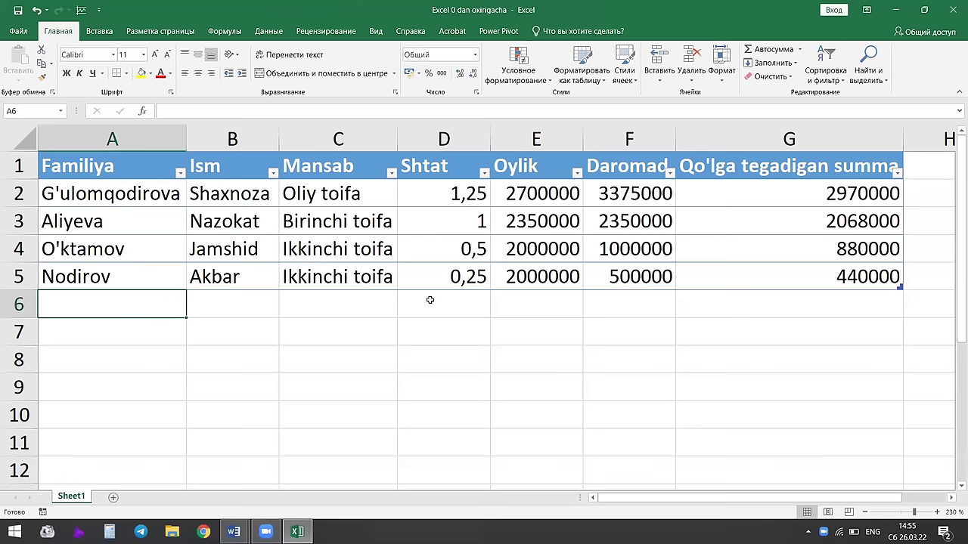
# Enter the fifth employee's surname and first name in A6:B6.
pyautogui.write('Azimov')
pyautogui.press('Tab')
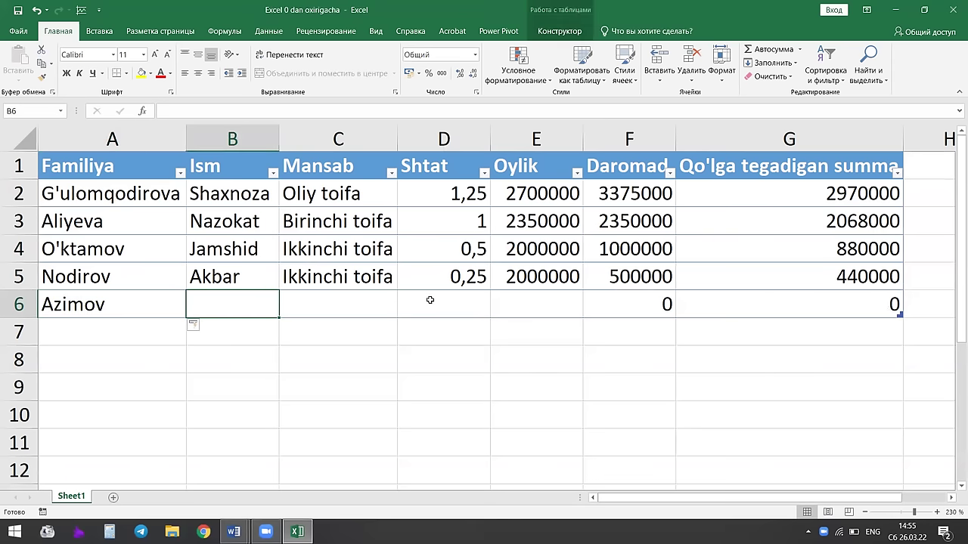
pyautogui.write('A')
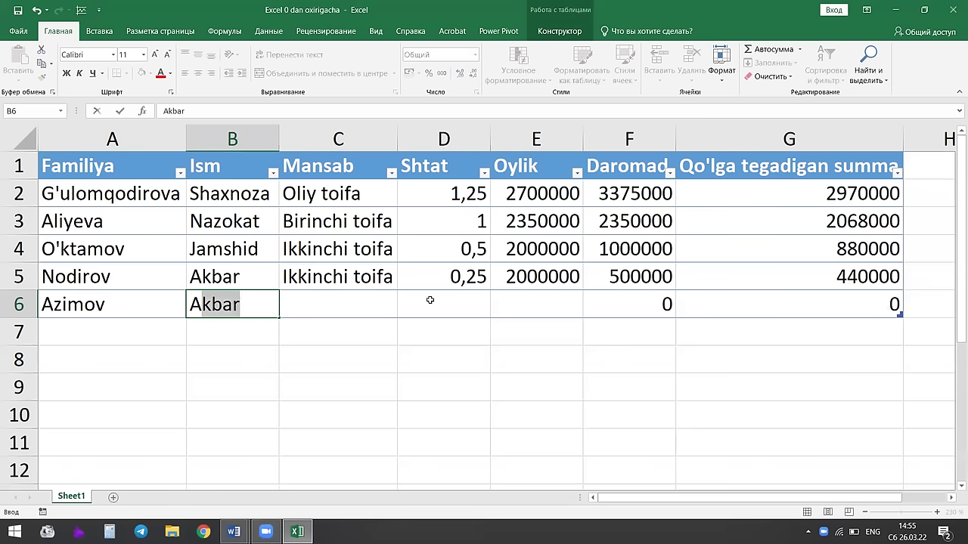
pyautogui.write('LISHER')
pyautogui.press('BackSpace')
pyautogui.press('BackSpace')
pyautogui.press('BackSpace')
pyautogui.press('BackSpace')
pyautogui.press('BackSpace')
pyautogui.press('BackSpace')
pyautogui.write('lisher')
pyautogui.click(382, 264)
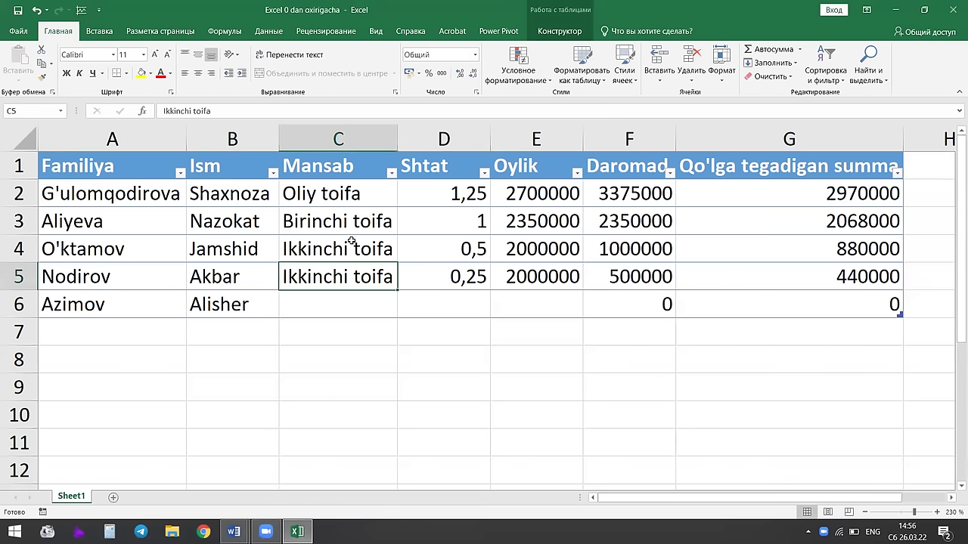
# Paste the Birinchi toifa position into C6 and enter Shtat 1 in D6.
pyautogui.click(349, 230)
pyautogui.hotkey('ctrl', 'c')
pyautogui.click(352, 306)
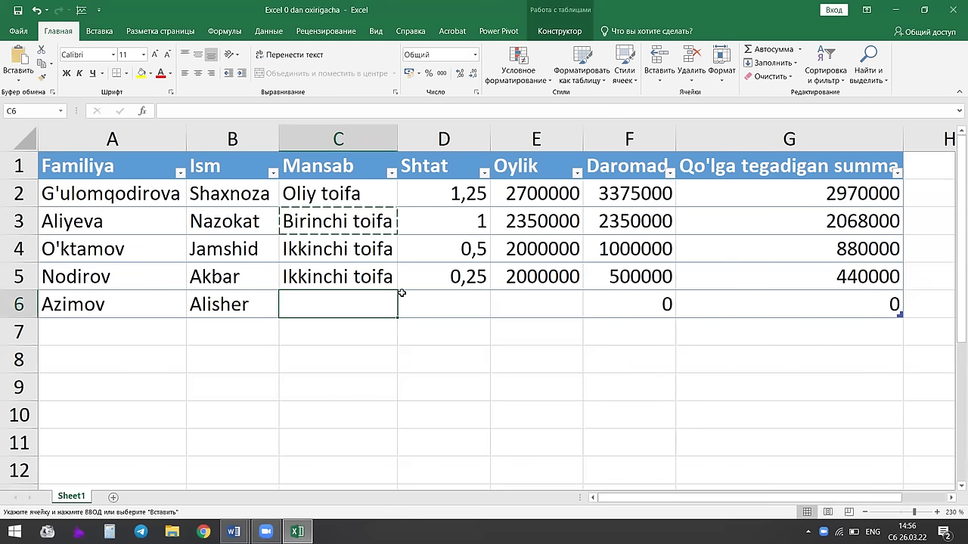
pyautogui.hotkey('ctrl', 'v')
pyautogui.click(462, 304)
pyautogui.write('1')
pyautogui.press('Tab')
# Replace row 6's position with Oliy toifa copied from row 2.
pyautogui.click(439, 305)
pyautogui.click(345, 205)
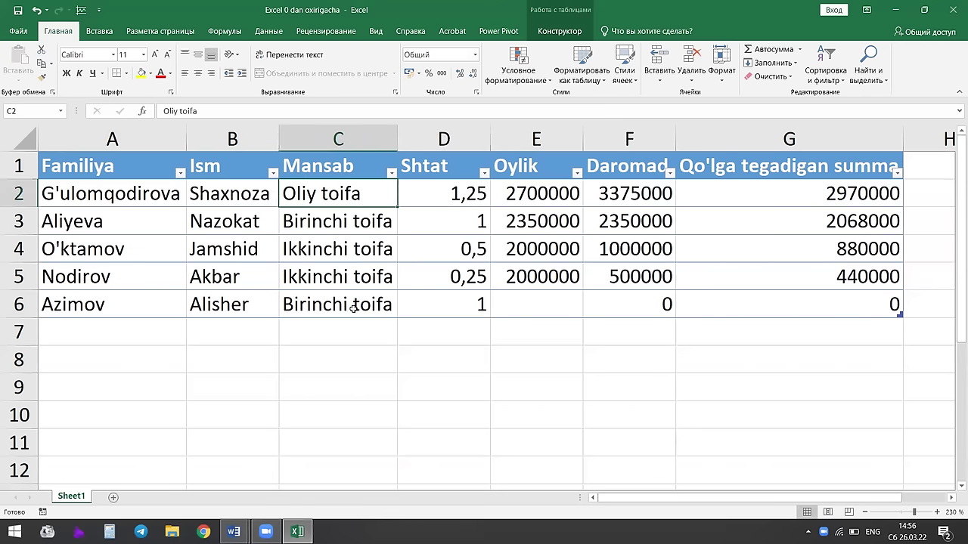
pyautogui.hotkey('ctrl', 'c')
pyautogui.click(354, 306)
pyautogui.hotkey('ctrl', 'v')
pyautogui.click(546, 306)
# Copy the 2700000 salary from row 2 and select row 6's salary cell.
pyautogui.click(461, 310)
pyautogui.click(529, 304)
pyautogui.click(537, 193)
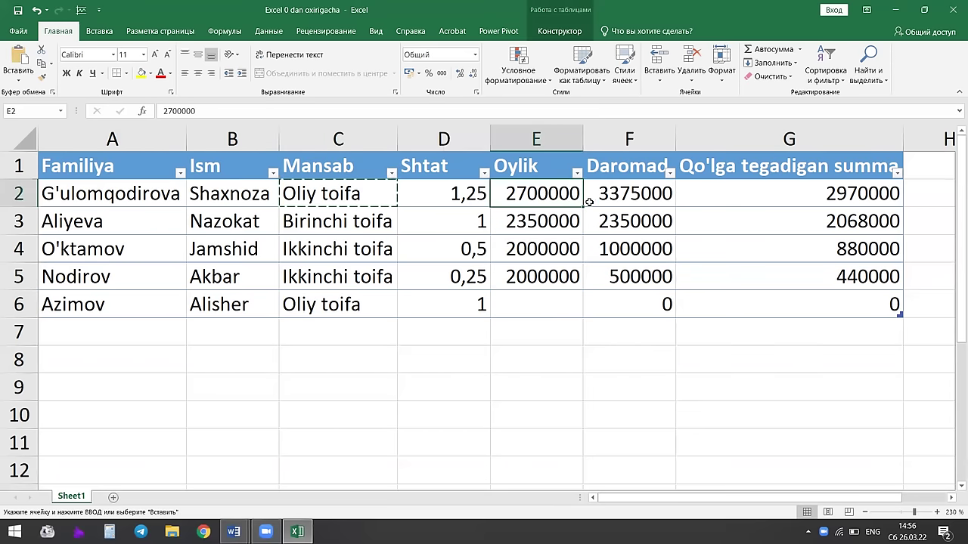
pyautogui.hotkey('ctrl', 'c')
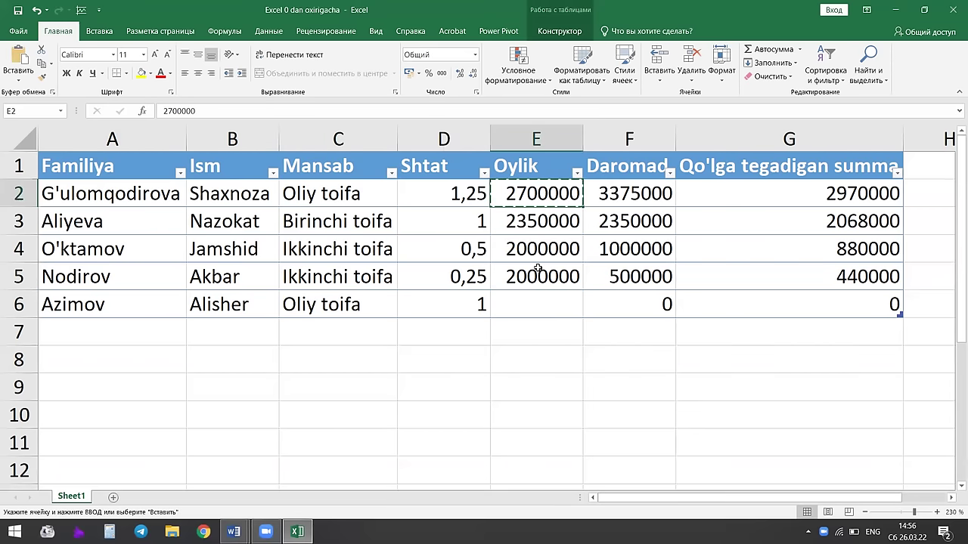
pyautogui.click(535, 300)
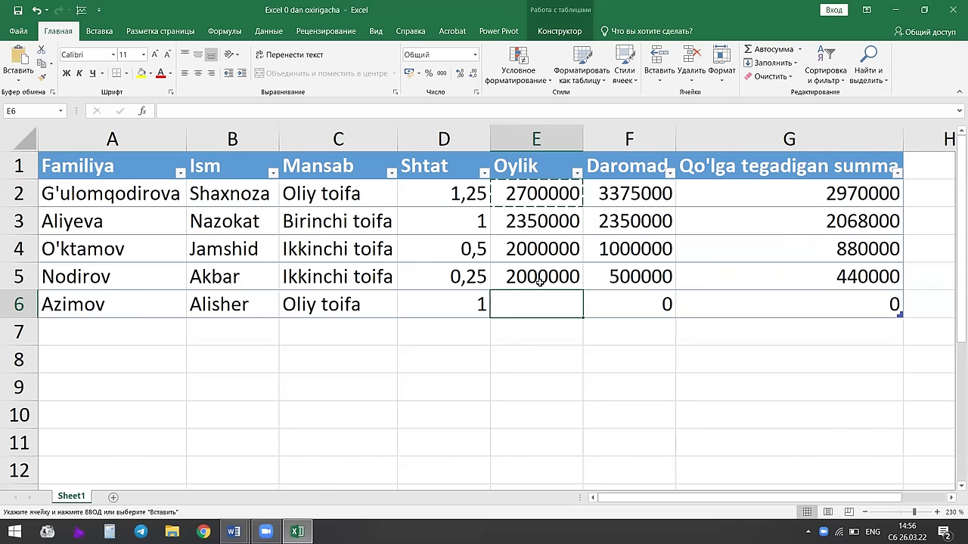
# Paste 2700000 into E6 and check row 6's income and net pay formulas.
pyautogui.hotkey('ctrl', 'v')
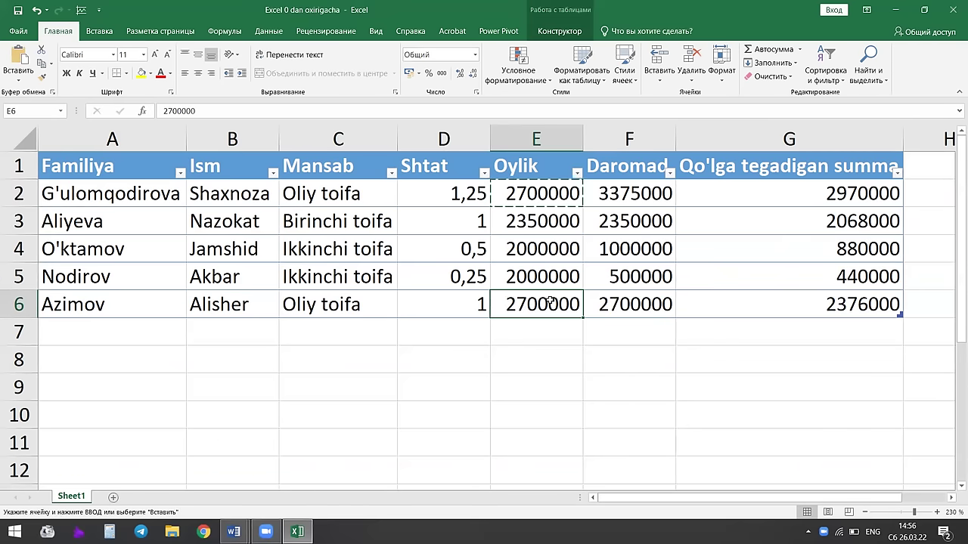
pyautogui.click(651, 307)
pyautogui.click(807, 305)
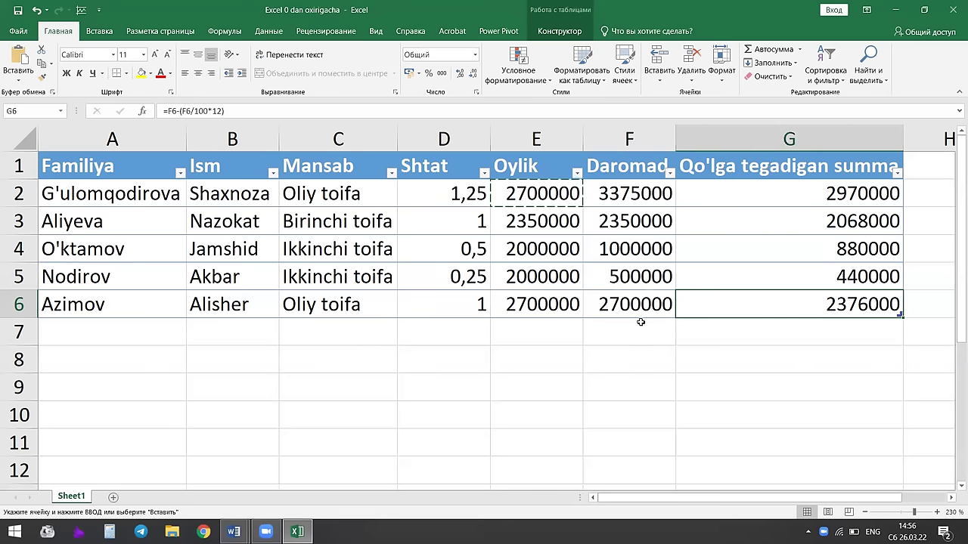
pyautogui.click(606, 322)
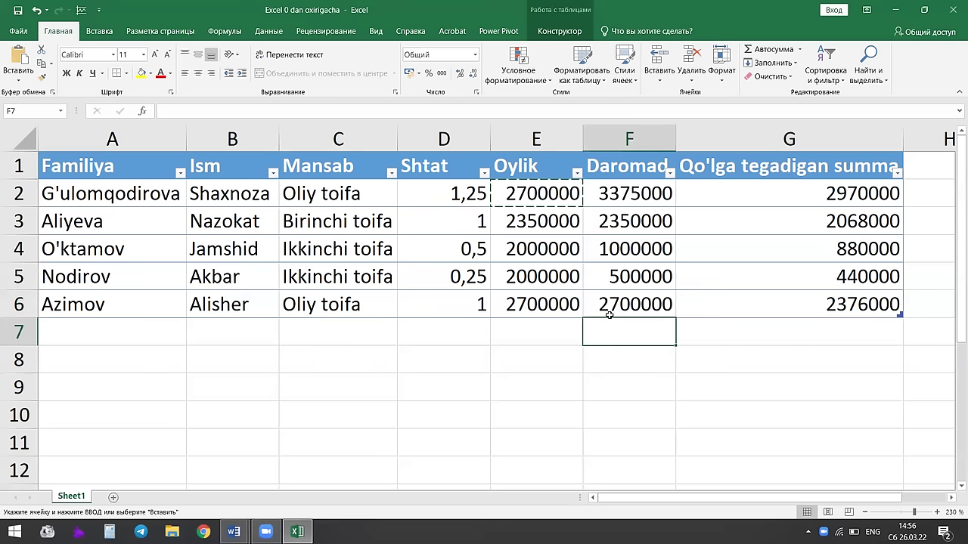
pyautogui.click(534, 304)
pyautogui.click(643, 308)
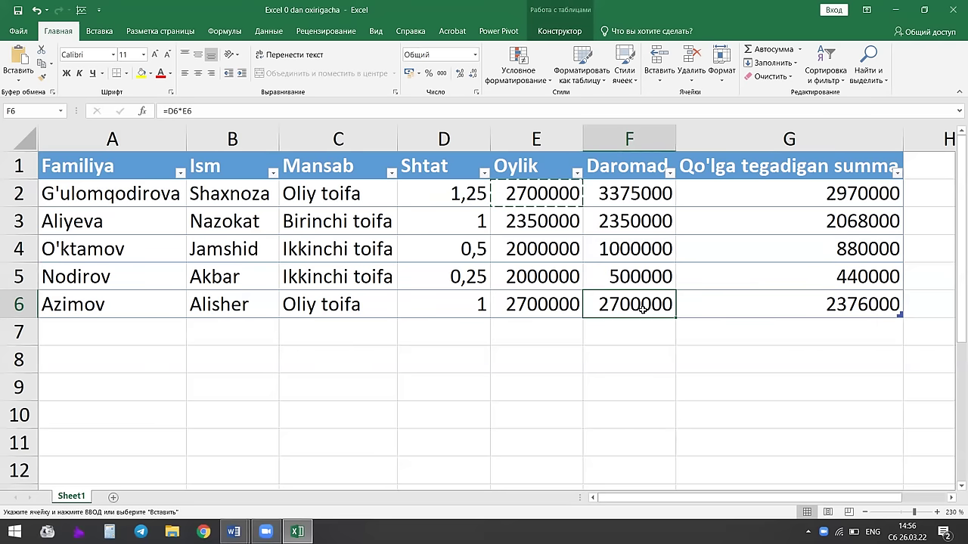
pyautogui.click(695, 311)
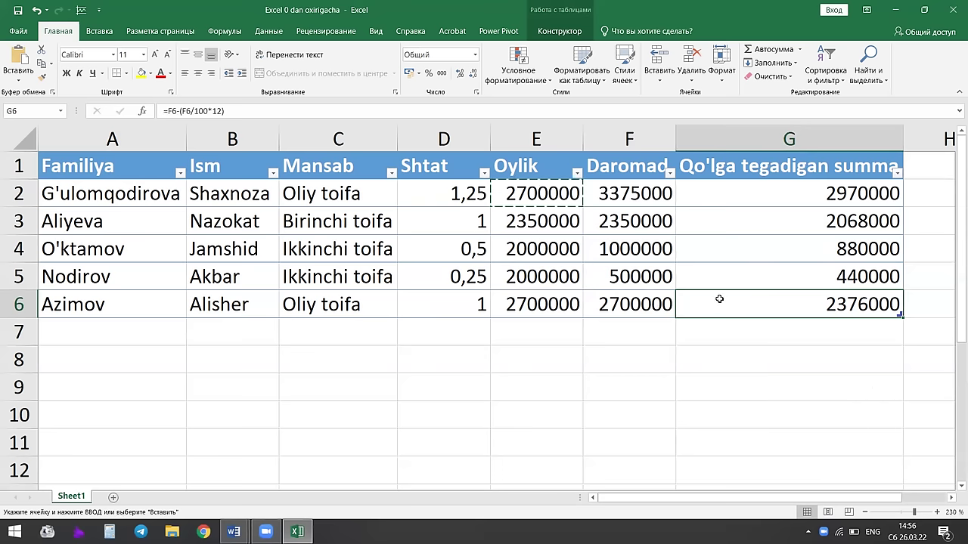
pyautogui.click(664, 311)
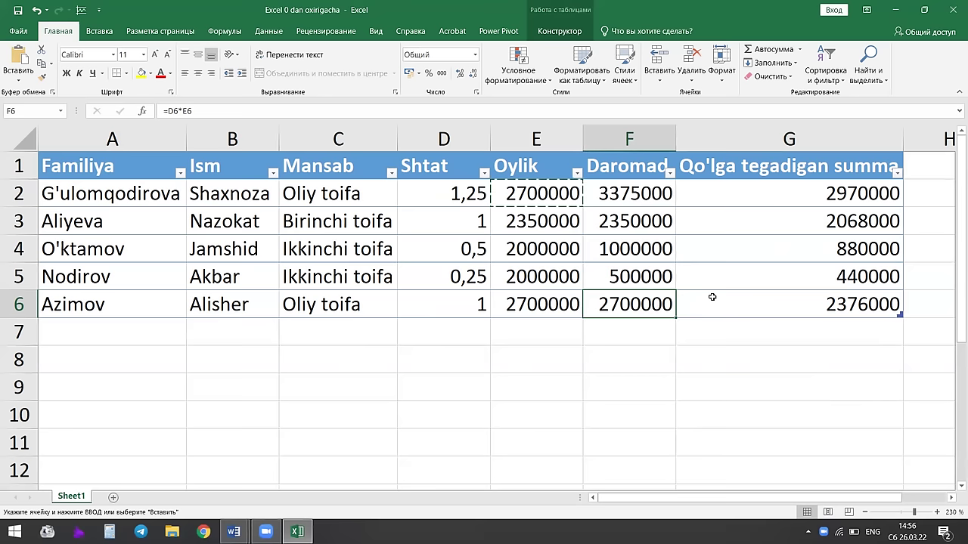
# Select the Birinchi toifa cell C3 and show the Конструктор (Table Design) options.
pyautogui.click(309, 214)
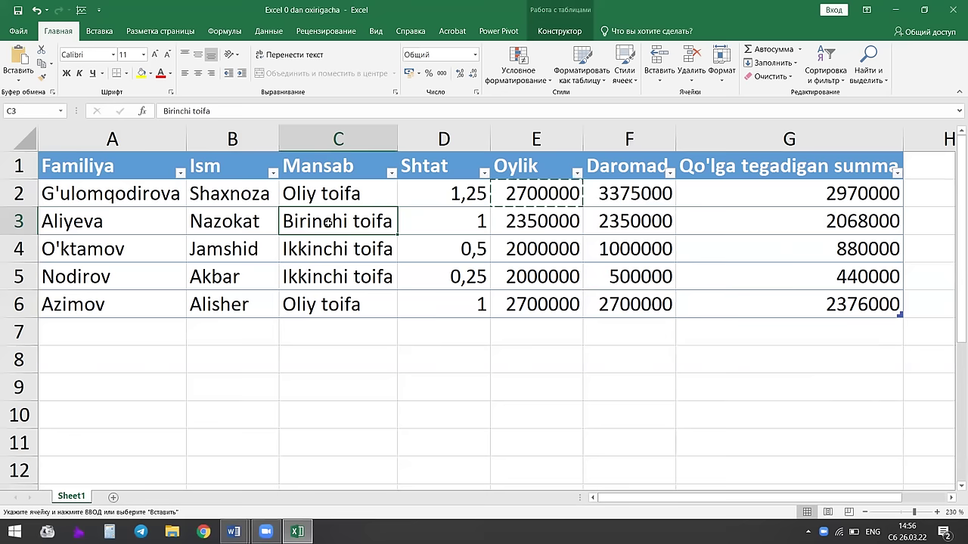
pyautogui.moveTo(337, 221); pyautogui.dragTo(314, 231)
pyautogui.click(562, 31)
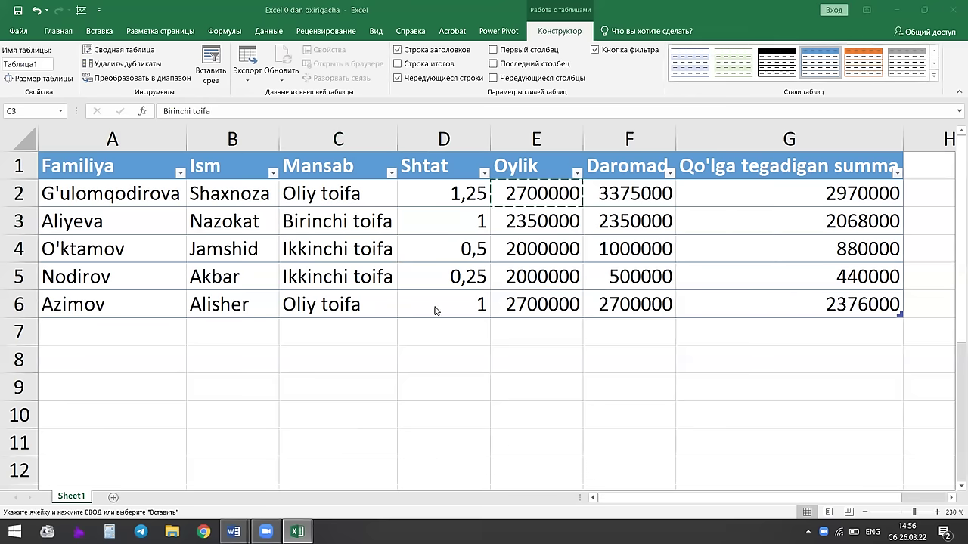
# Turn on the Итог totals row and open G7's total-function list showing 8734000.
pyautogui.click(450, 246)
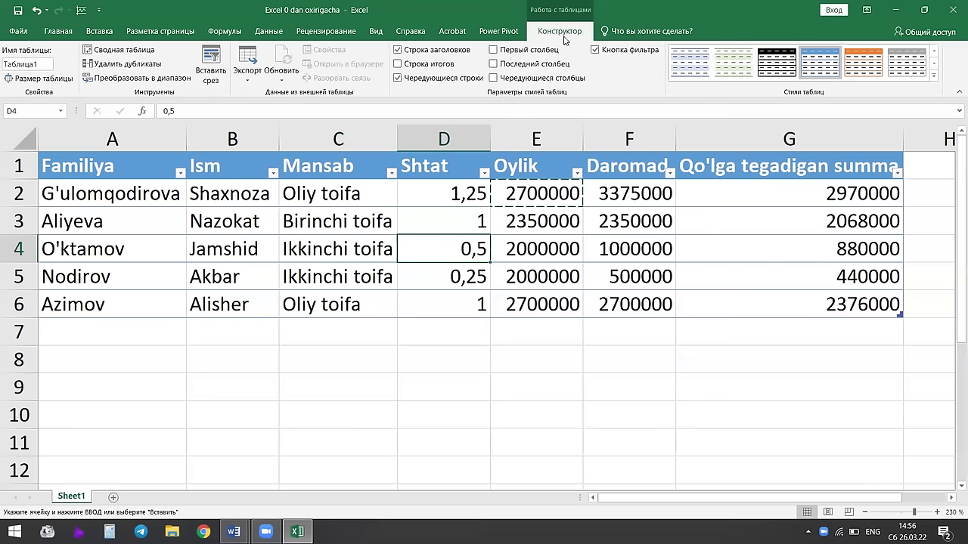
pyautogui.click(416, 65)
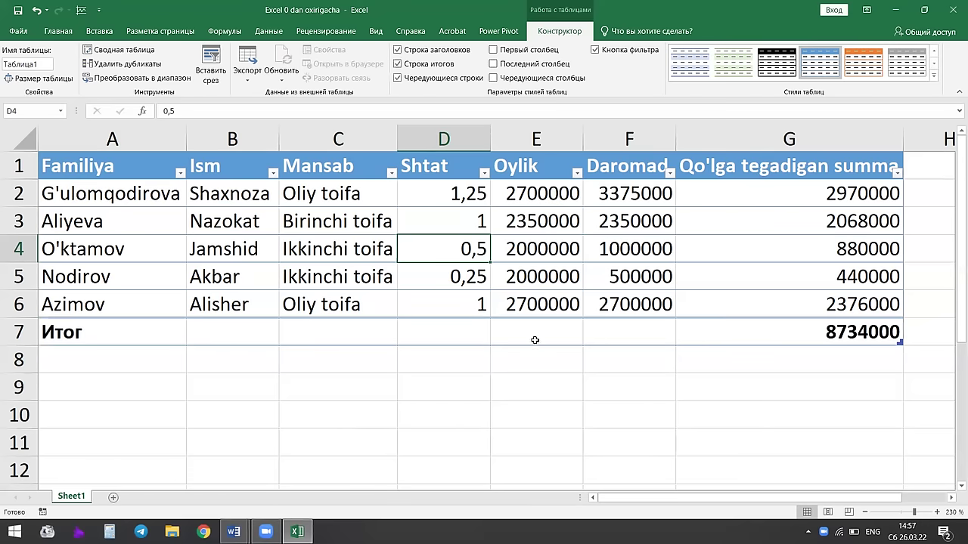
pyautogui.click(809, 330)
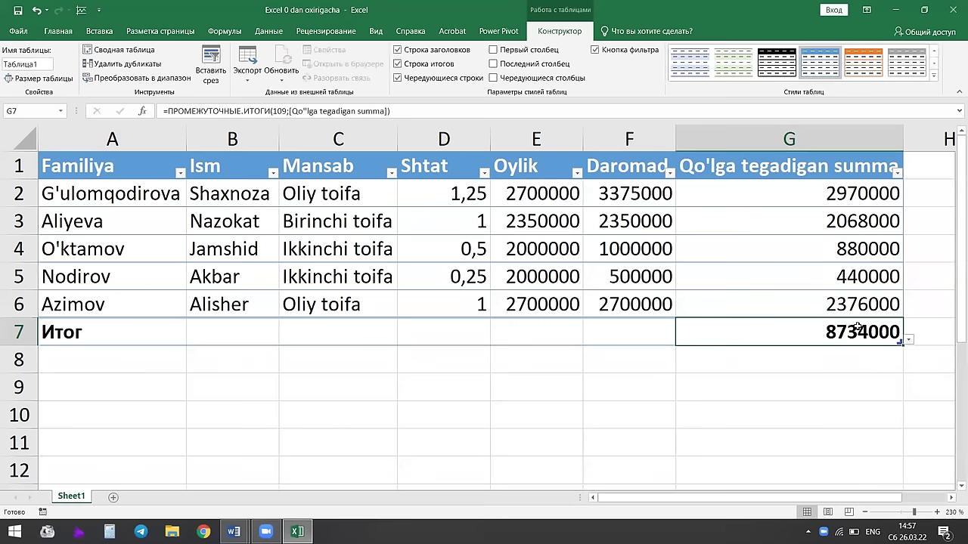
pyautogui.click(910, 340)
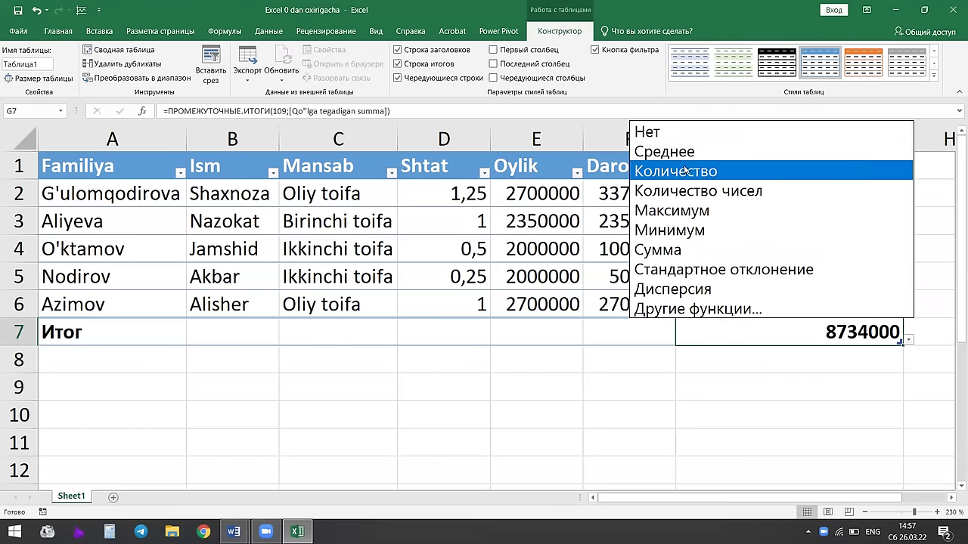
pyautogui.click(649, 172)
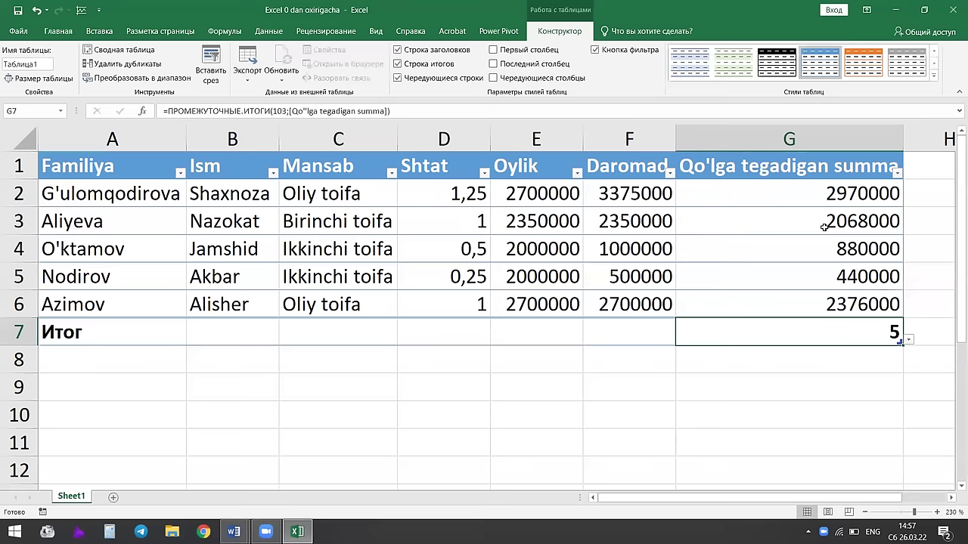
pyautogui.click(908, 340)
pyautogui.click(892, 342)
pyautogui.click(908, 341)
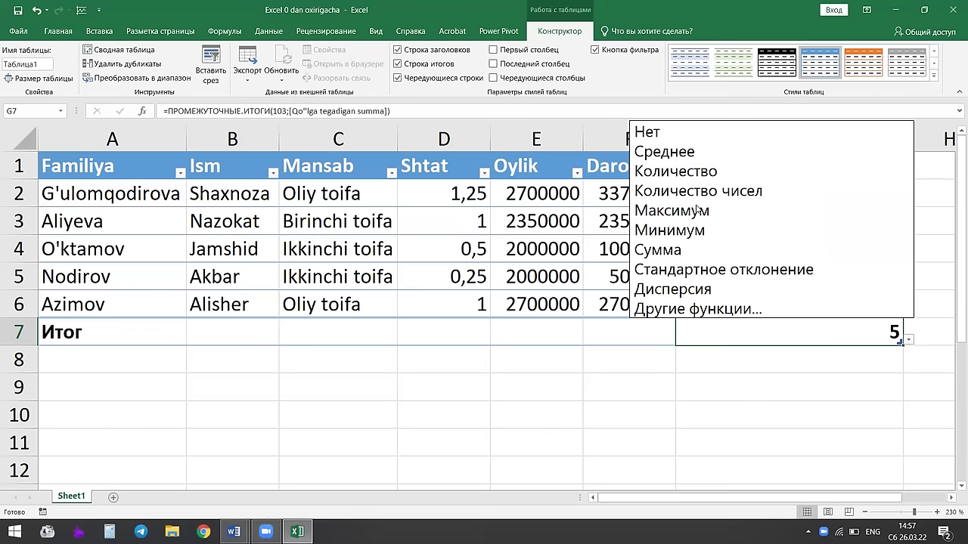
pyautogui.click(665, 151)
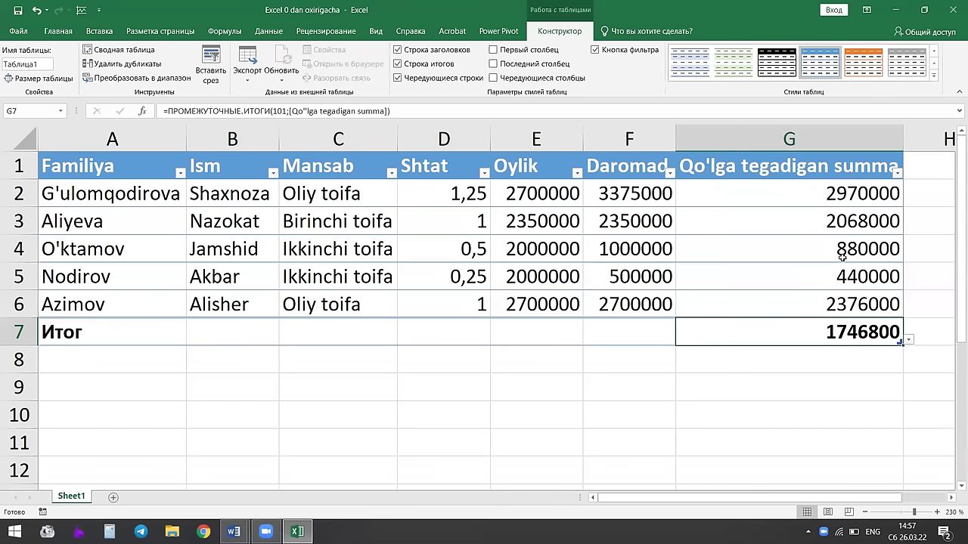
pyautogui.click(908, 342)
pyautogui.click(835, 317)
pyautogui.click(908, 340)
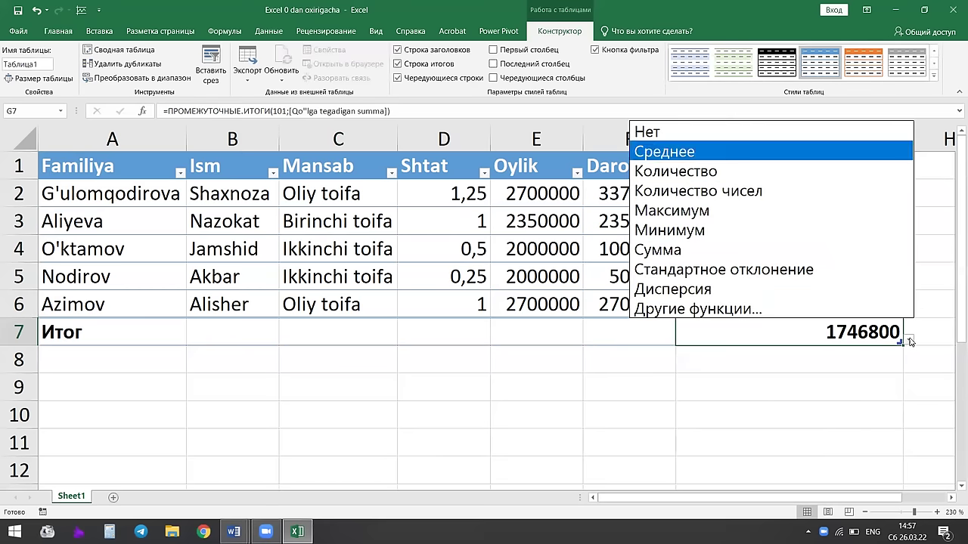
pyautogui.click(728, 213)
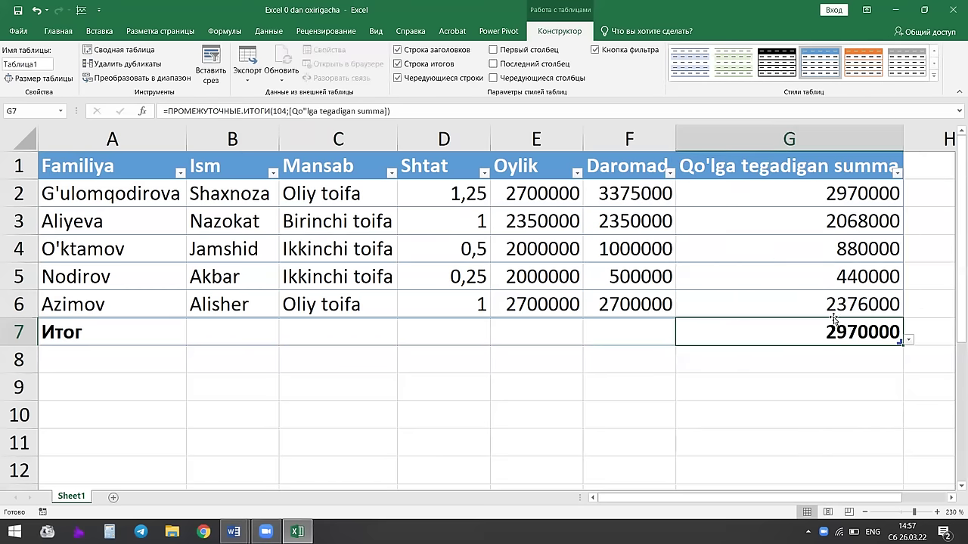
pyautogui.click(914, 344)
pyautogui.click(901, 339)
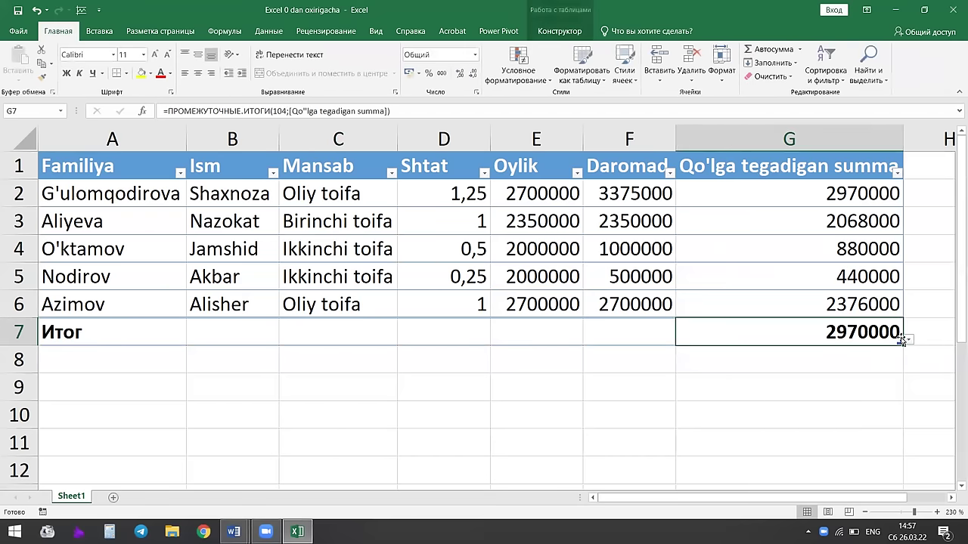
pyautogui.click(907, 340)
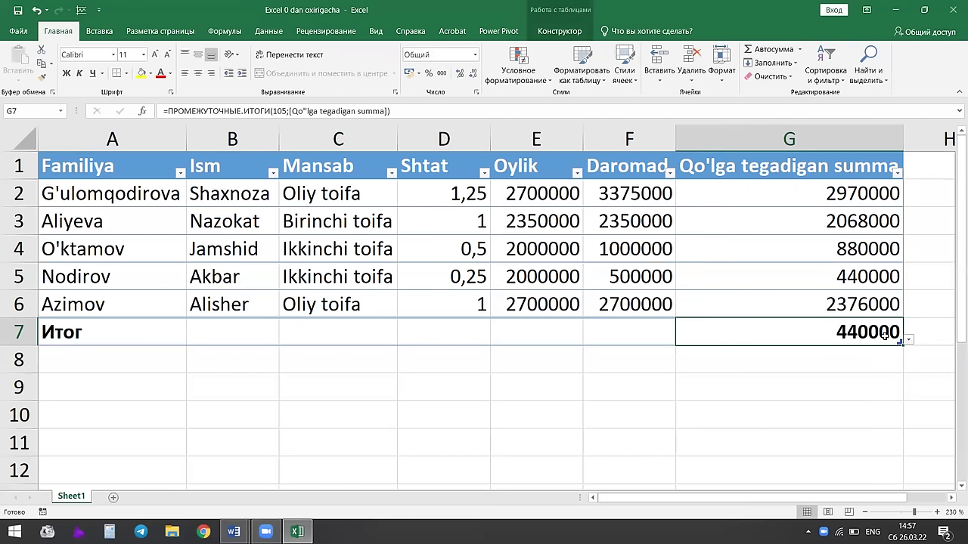
pyautogui.click(908, 340)
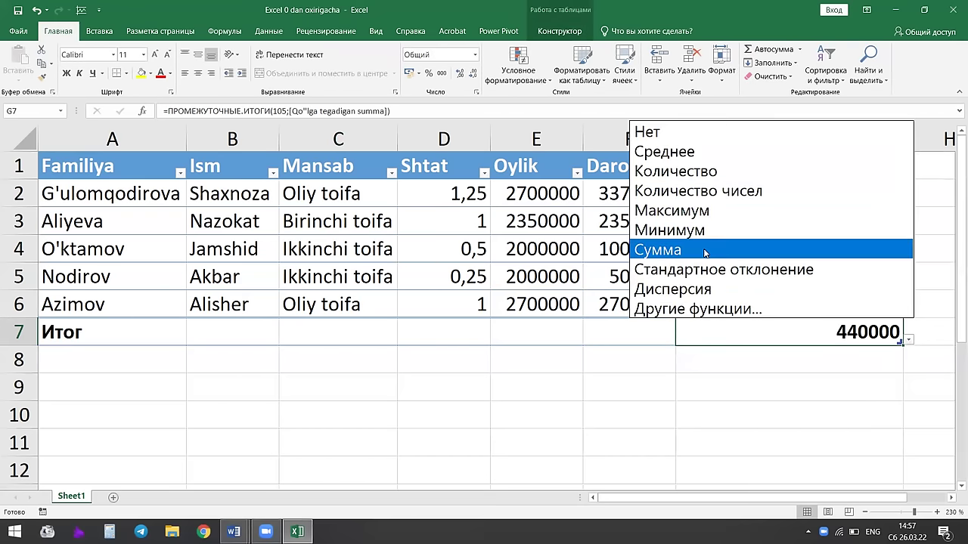
pyautogui.click(704, 252)
pyautogui.click(909, 340)
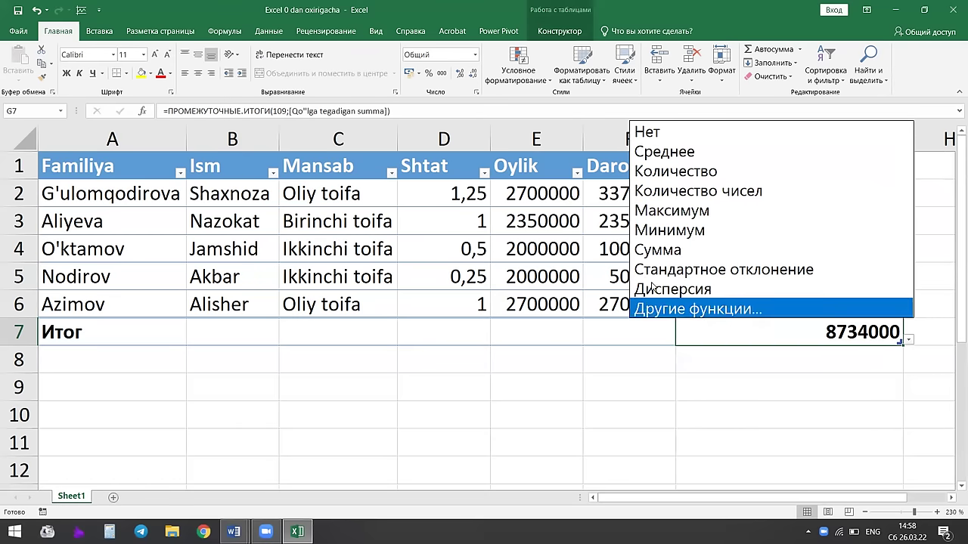
pyautogui.click(657, 308)
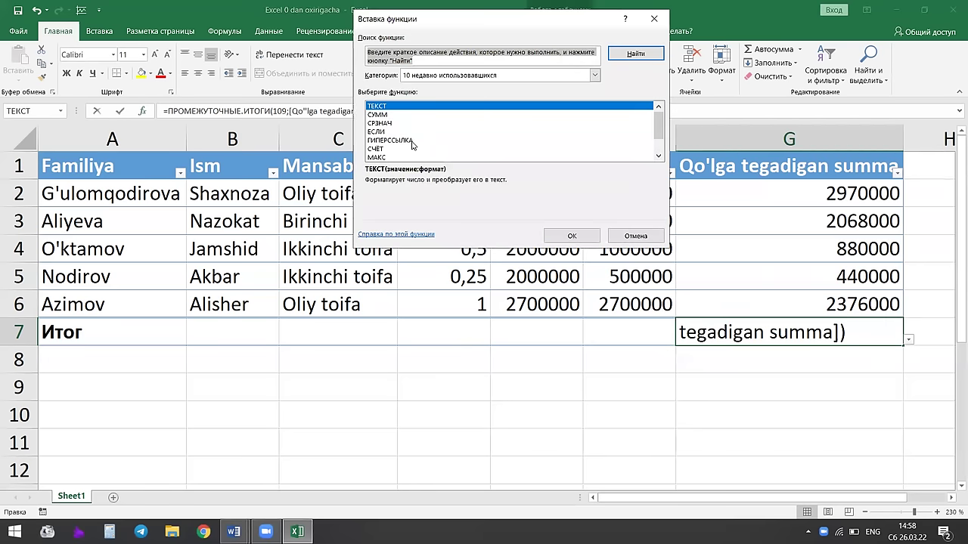
pyautogui.click(595, 75)
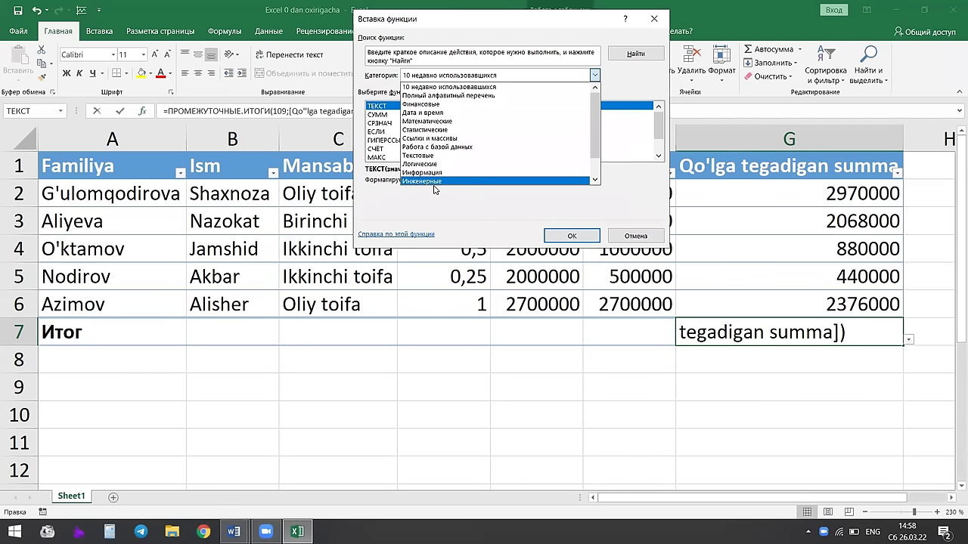
pyautogui.click(435, 189)
pyautogui.scroll(-1, 447, 121)
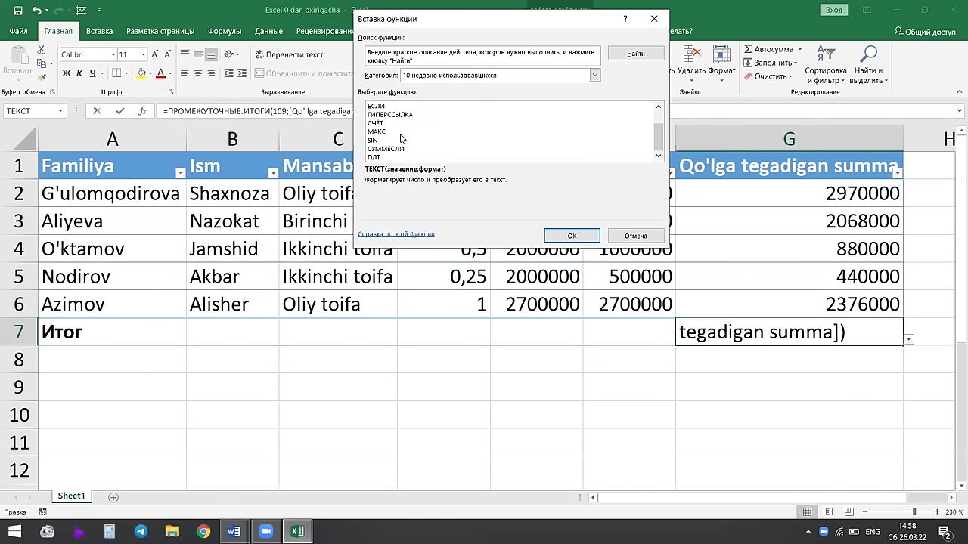
pyautogui.scroll(1, 401, 128)
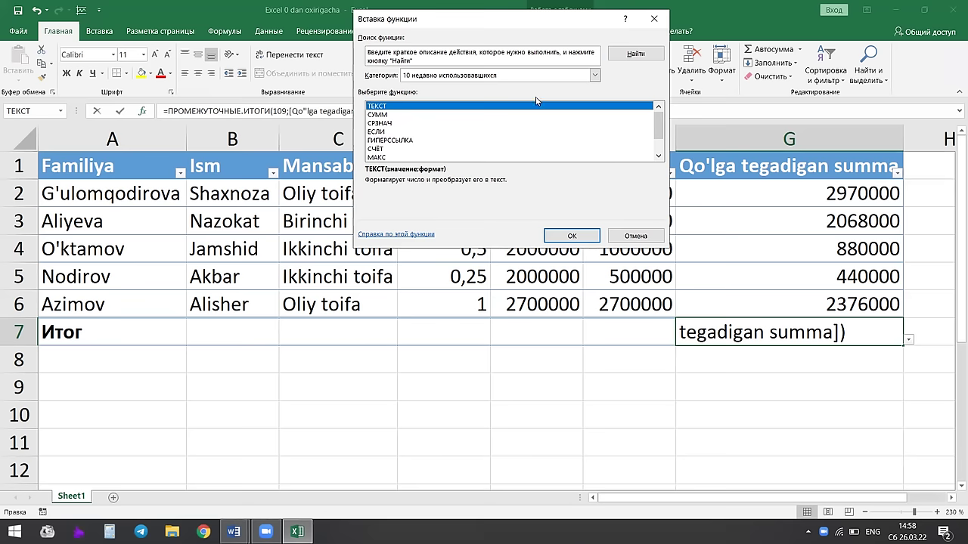
pyautogui.click(654, 18)
pyautogui.click(787, 354)
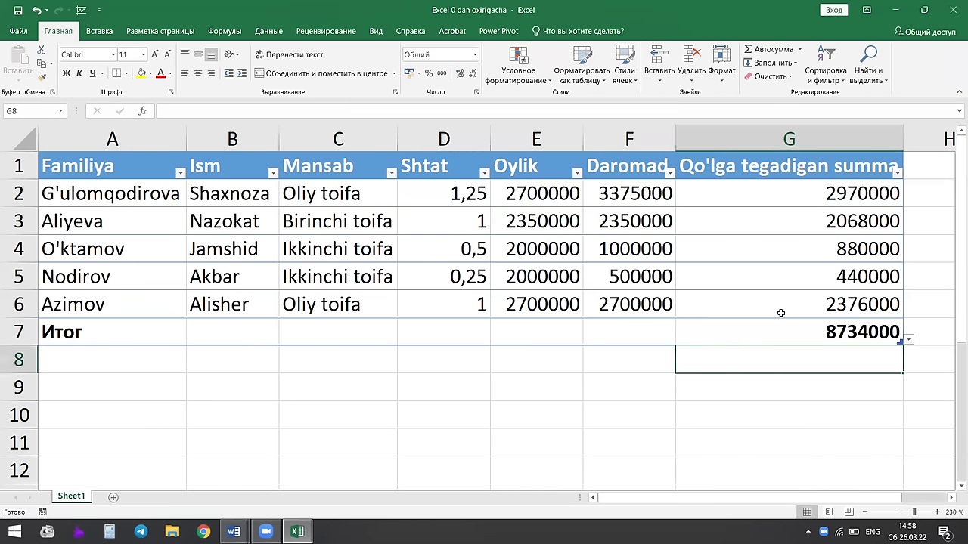
pyautogui.click(801, 269)
pyautogui.click(577, 255)
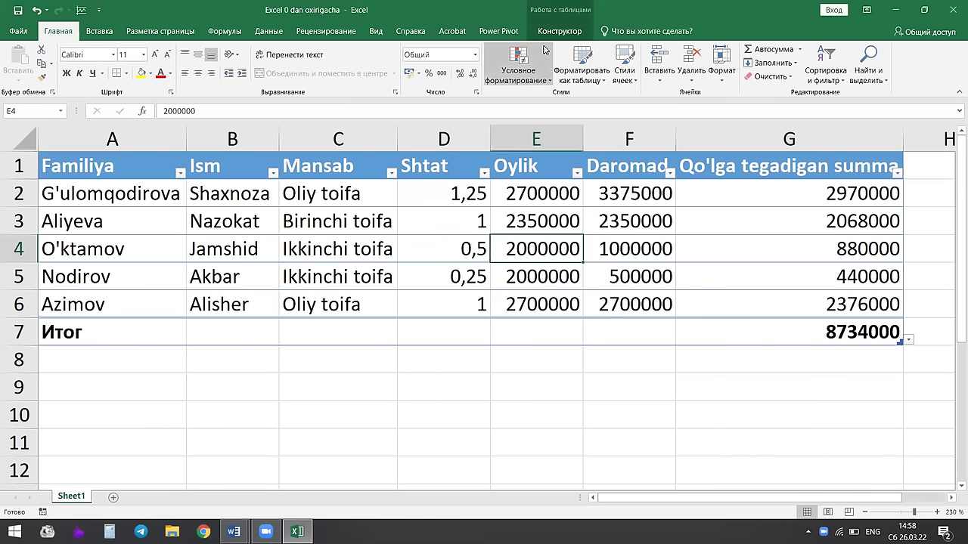
pyautogui.click(560, 31)
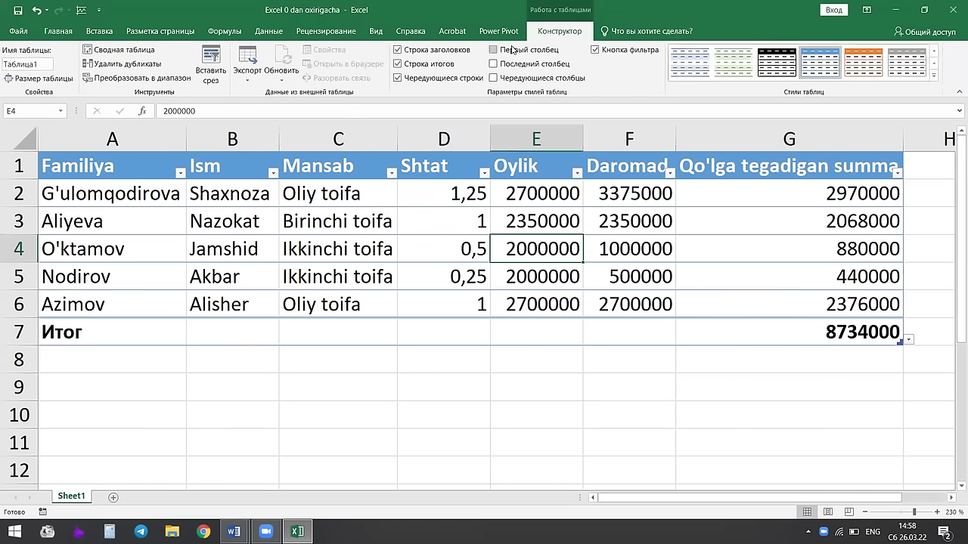
pyautogui.click(595, 50)
pyautogui.click(624, 55)
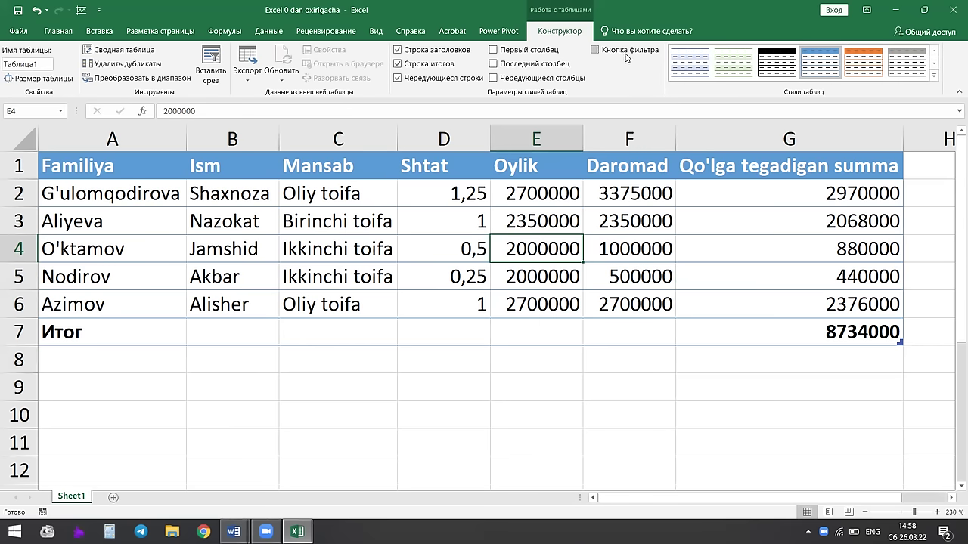
pyautogui.click(532, 50)
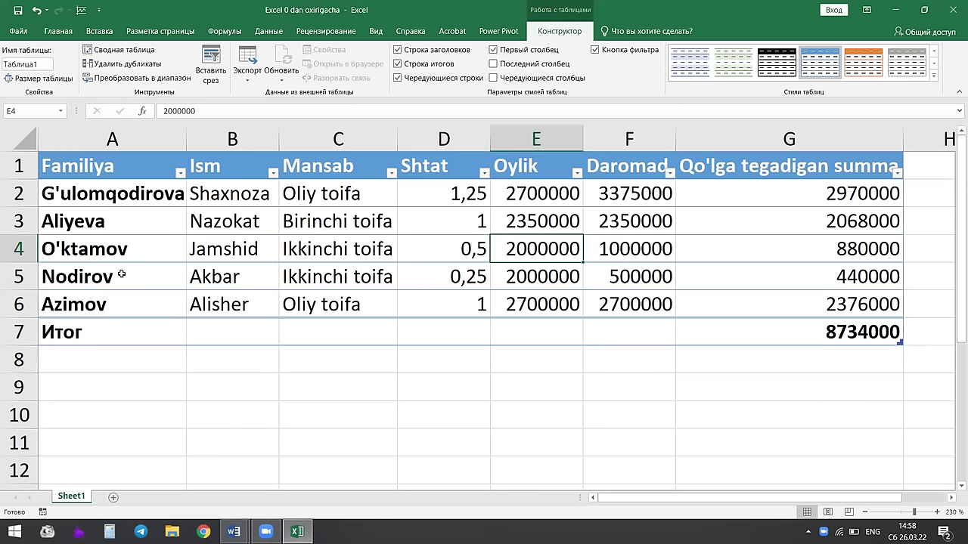
pyautogui.click(493, 63)
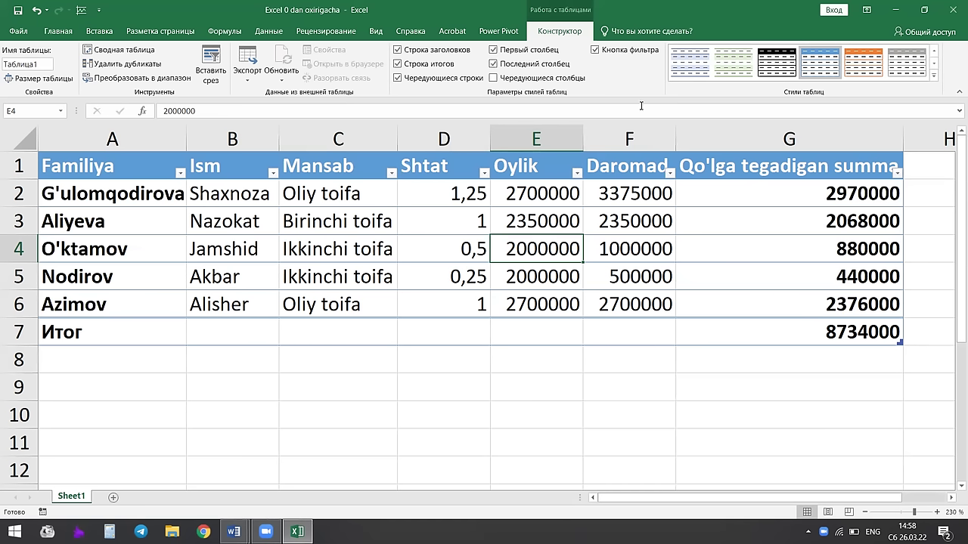
pyautogui.click(493, 78)
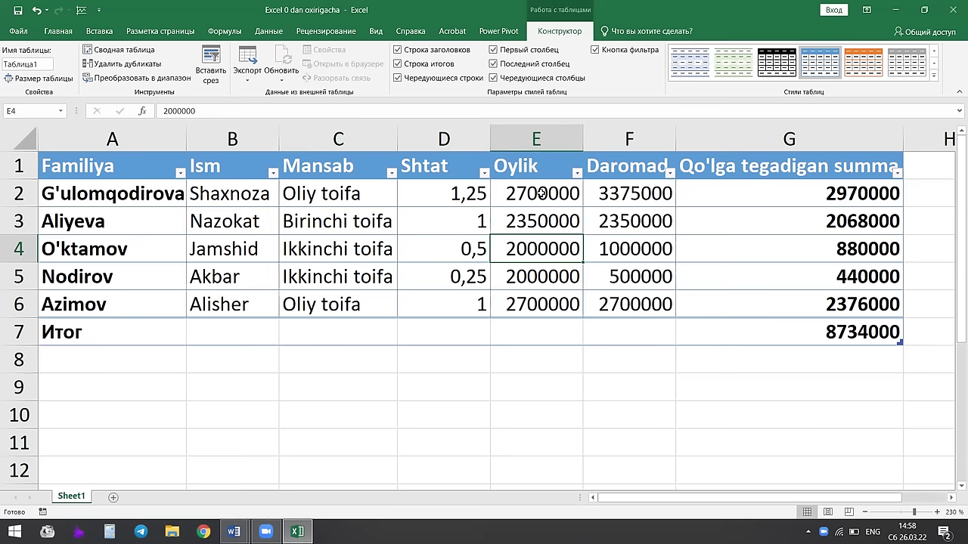
pyautogui.click(523, 78)
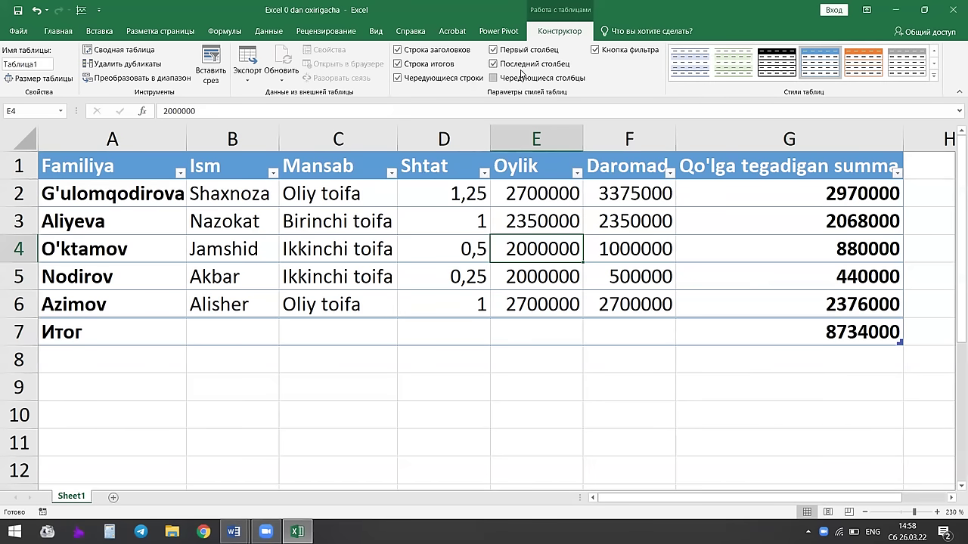
pyautogui.click(526, 63)
pyautogui.click(528, 50)
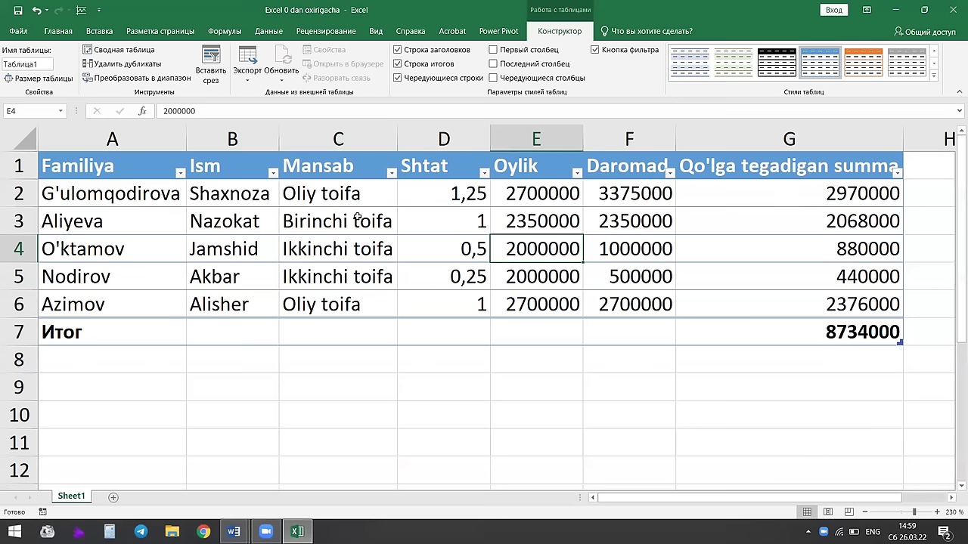
pyautogui.click(641, 227)
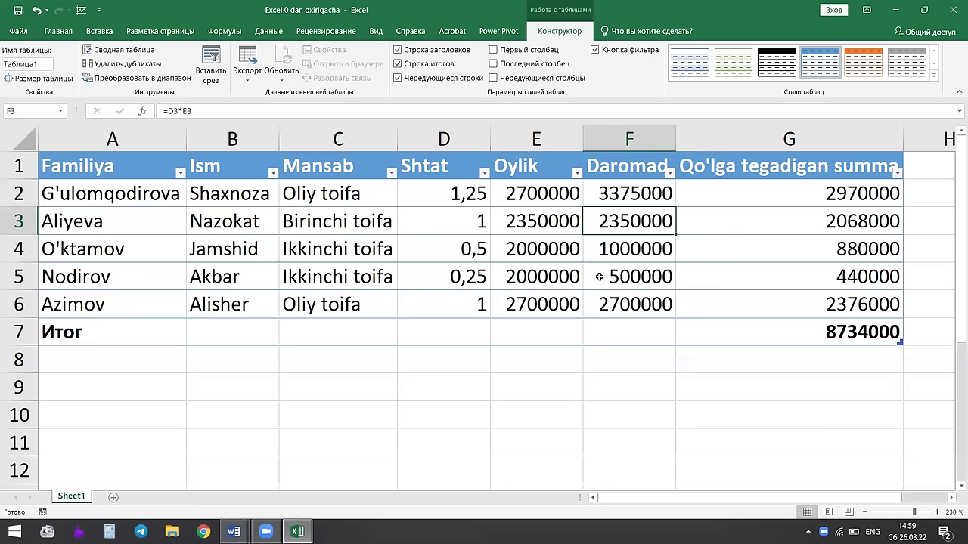
pyautogui.click(613, 252)
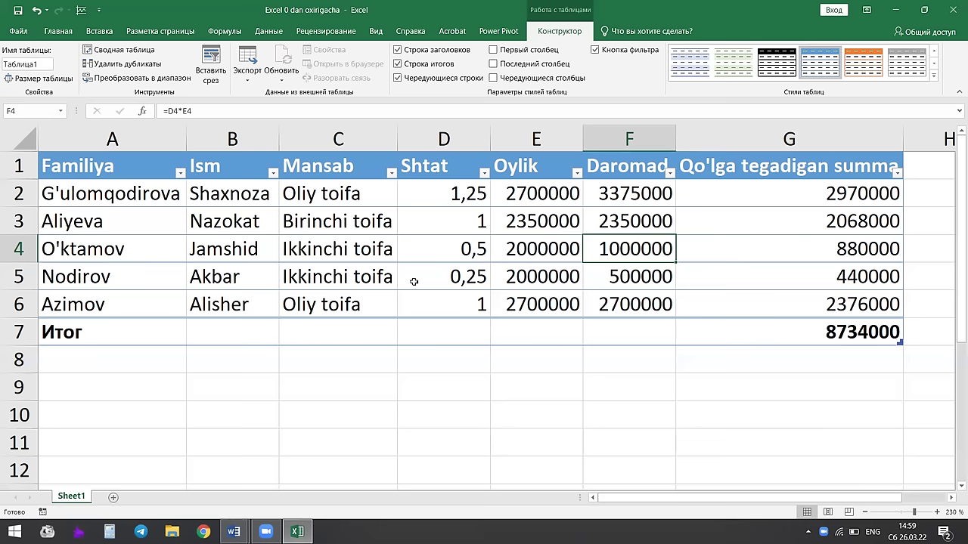
pyautogui.click(454, 224)
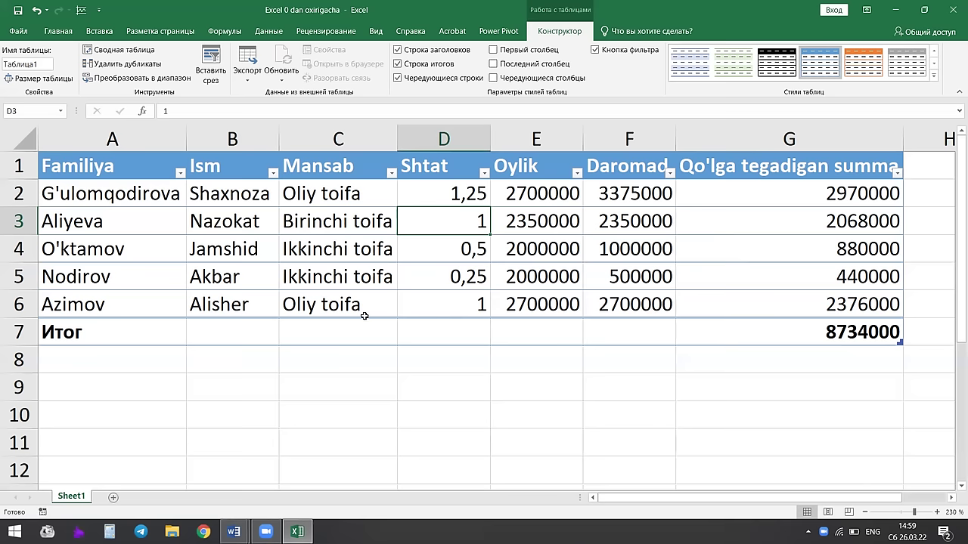
pyautogui.click(422, 271)
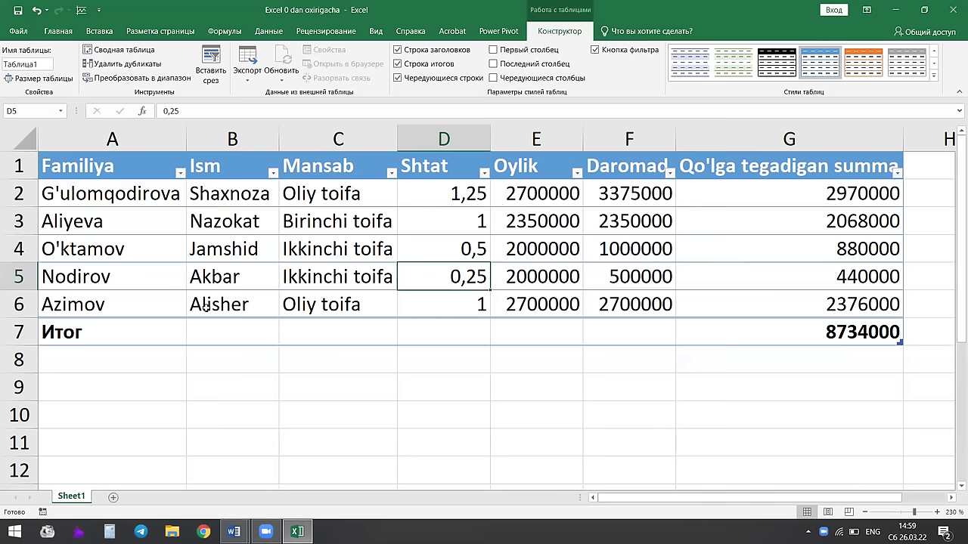
pyautogui.click(463, 255)
pyautogui.click(467, 273)
pyautogui.click(471, 254)
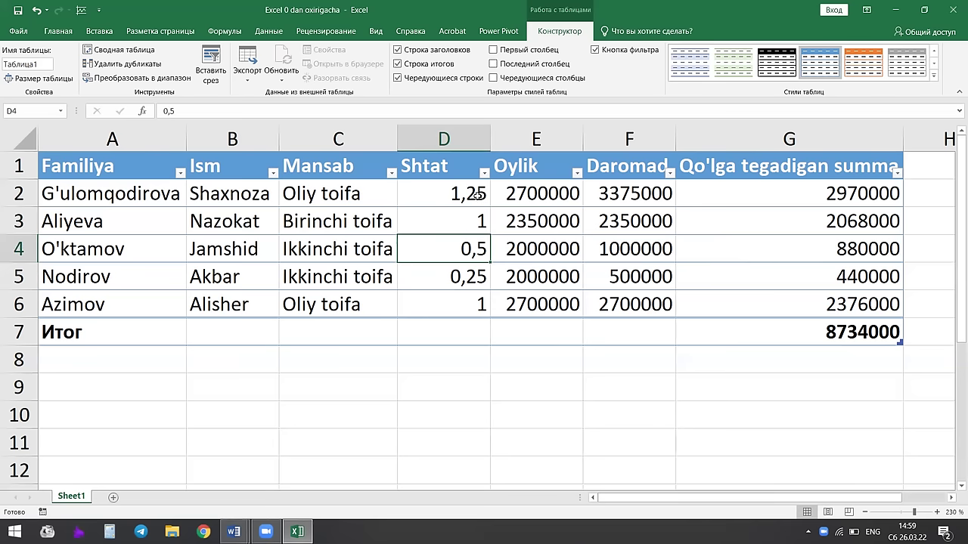
pyautogui.click(477, 195)
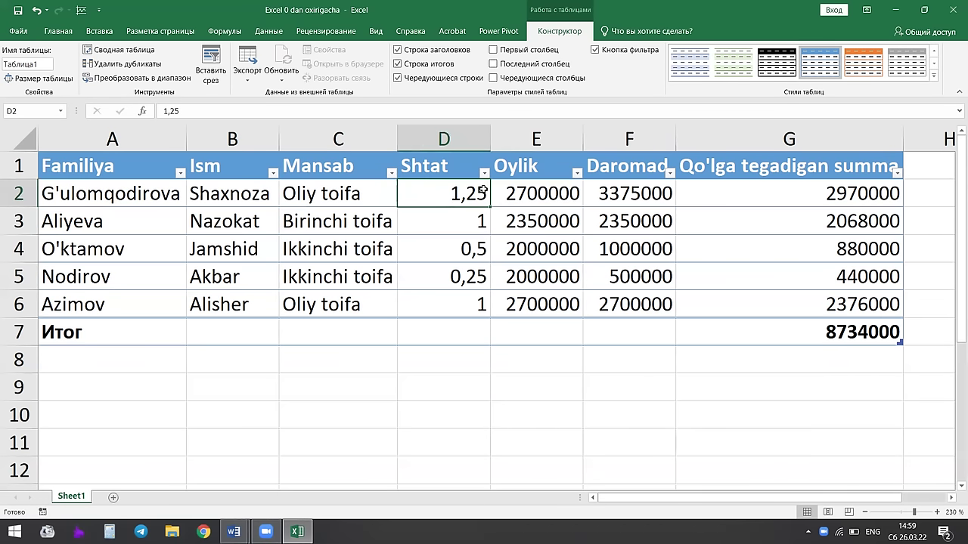
# Insert a note on D2 reading "O'qituvchi yetishmaganligi uchun", replacing the author label.
pyautogui.rightClick(407, 193)
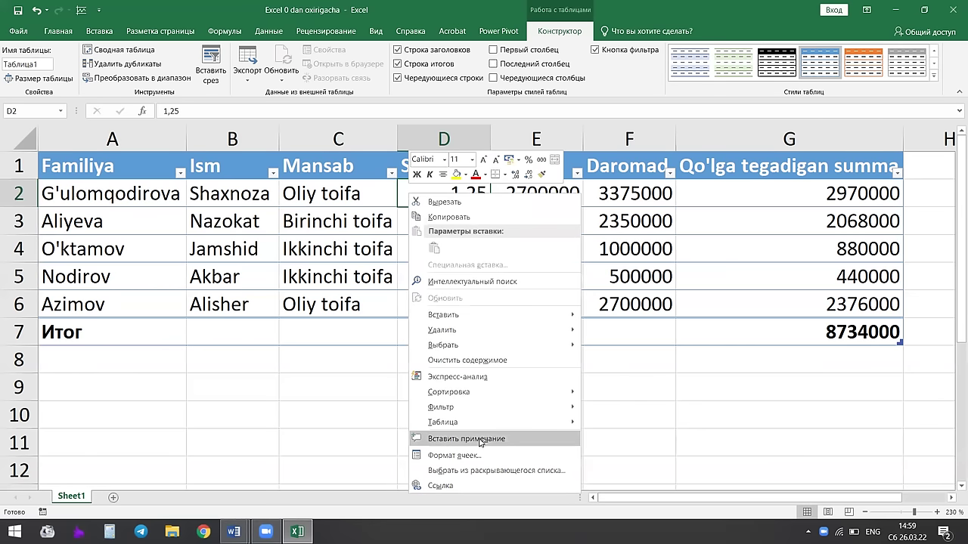
pyautogui.click(503, 440)
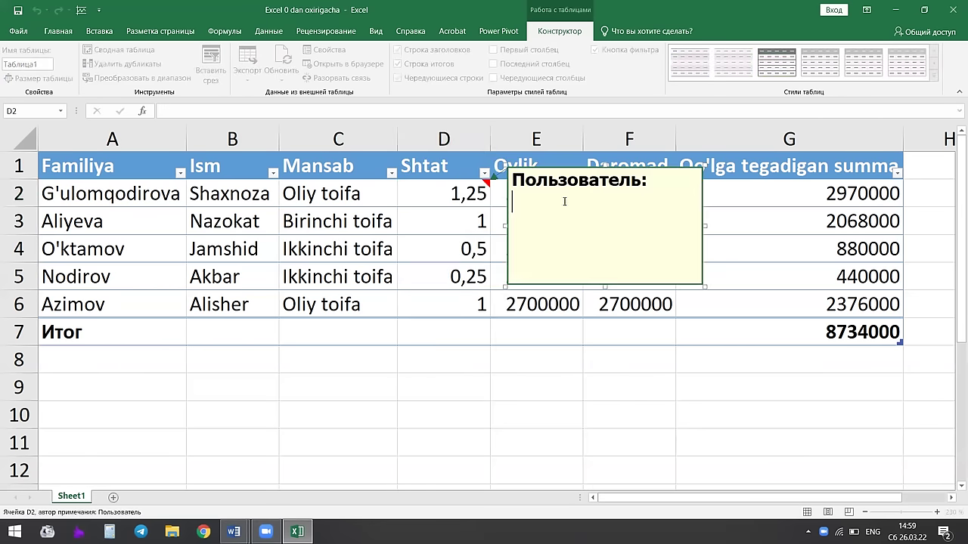
pyautogui.hotkey('ctrl', 'a')
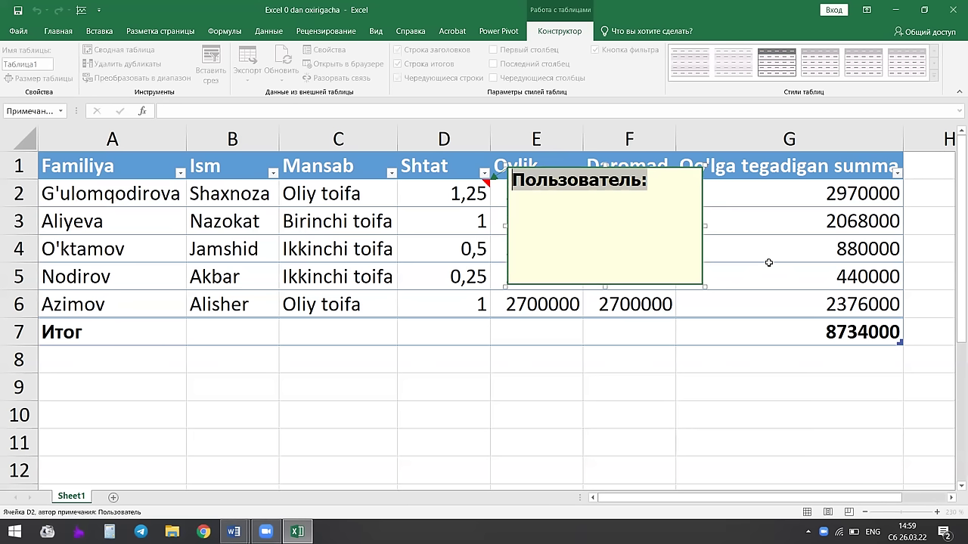
pyautogui.press('BackSpace')
pyautogui.write('O')
pyautogui.press('BackSpace')
pyautogui.write("O'qituc")
pyautogui.press('BackSpace')
pyautogui.write('vchi yetishmaganligi')
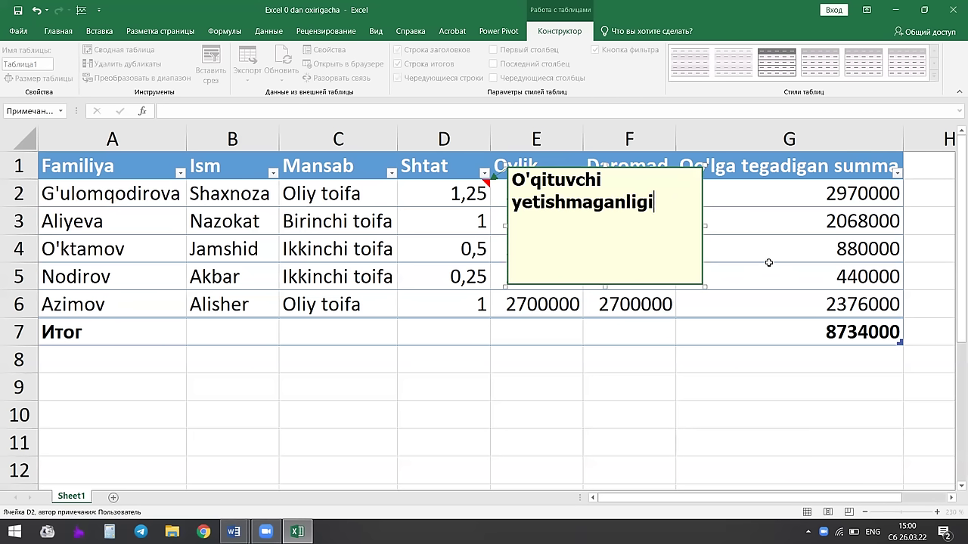
pyautogui.write(' uchun')
pyautogui.click(233, 251)
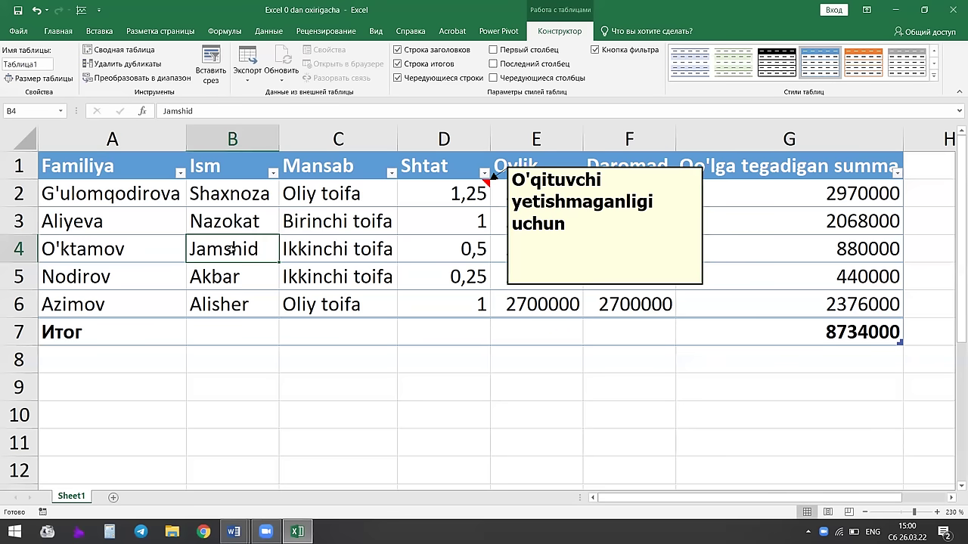
# Hide D2's note so it appears only on hover.
pyautogui.click(296, 250)
pyautogui.click(782, 270)
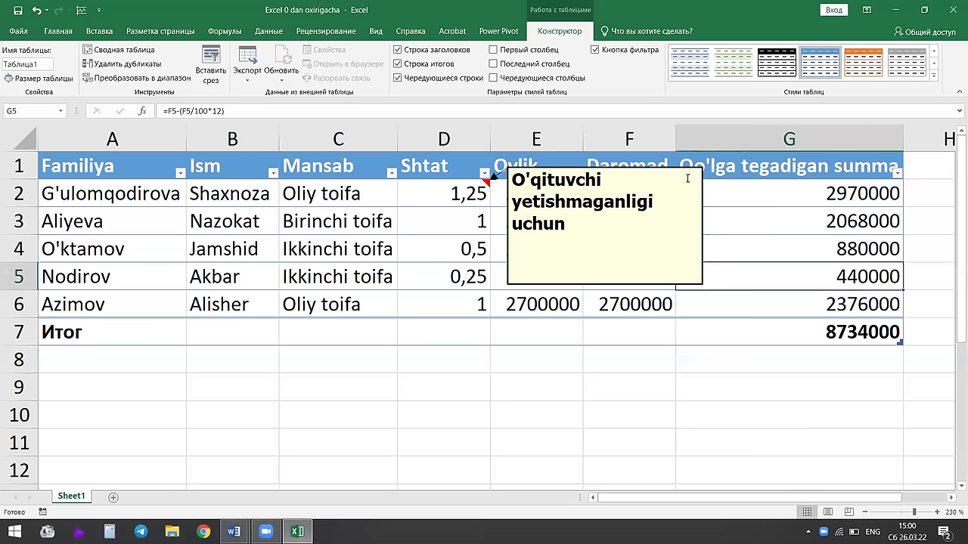
pyautogui.click(792, 217)
pyautogui.click(437, 277)
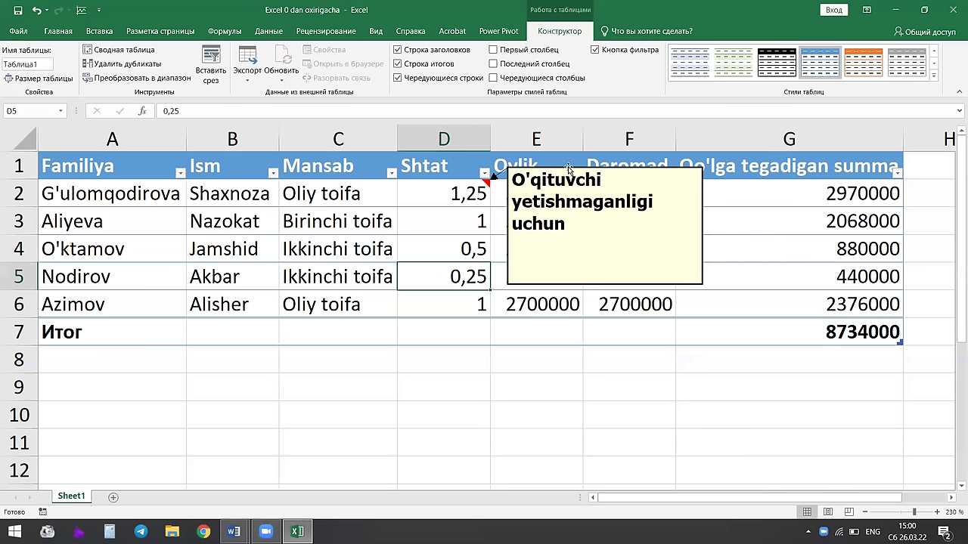
pyautogui.click(314, 249)
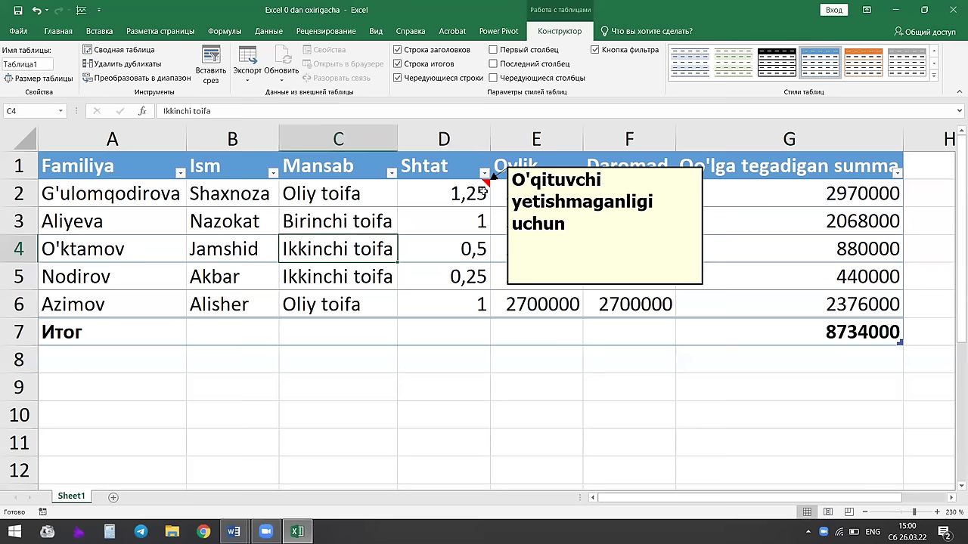
pyautogui.click(244, 226)
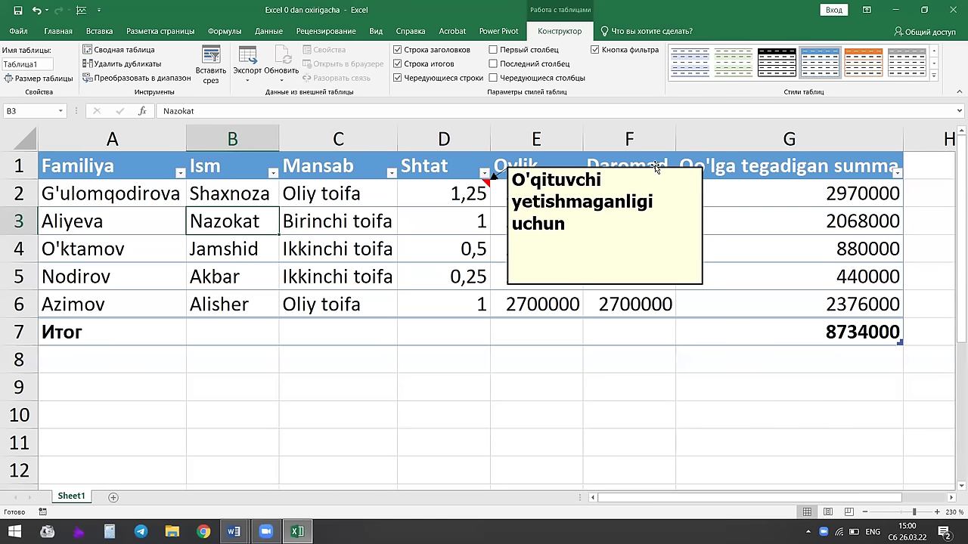
pyautogui.click(461, 193)
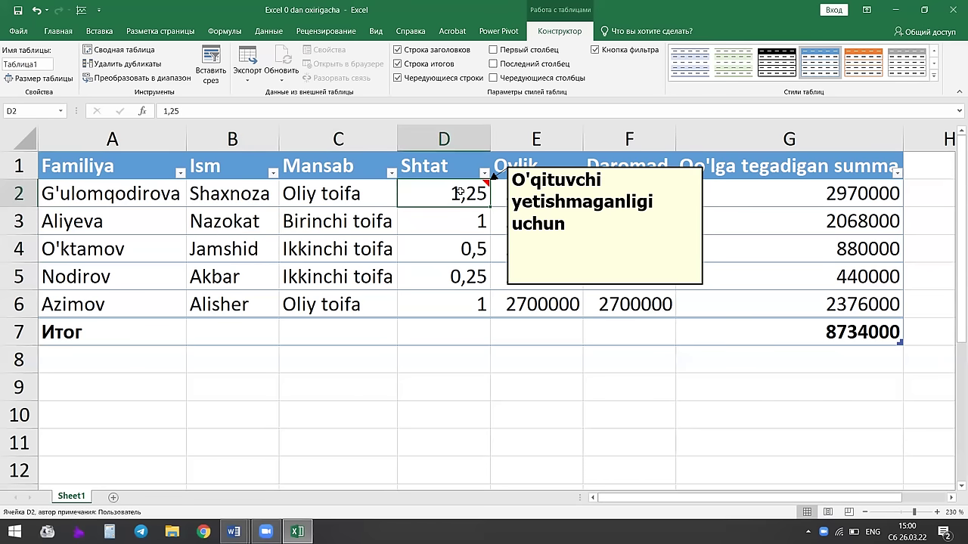
pyautogui.rightClick(461, 193)
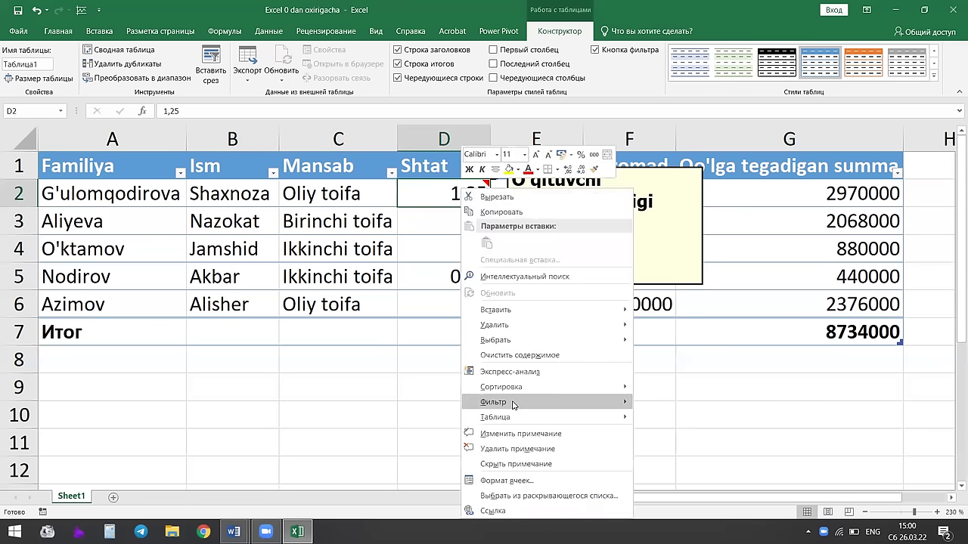
pyautogui.click(521, 463)
pyautogui.click(503, 269)
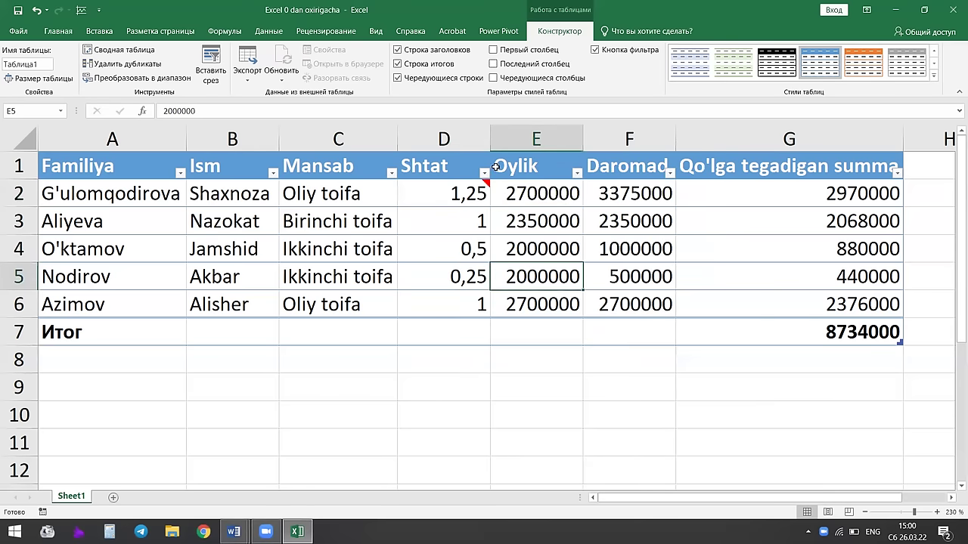
# Insert a note on D4 reading "Dars soati kam bo'lgan uchun", replacing the author label.
pyautogui.press('Left')
pyautogui.press('Left')
pyautogui.press('Up')
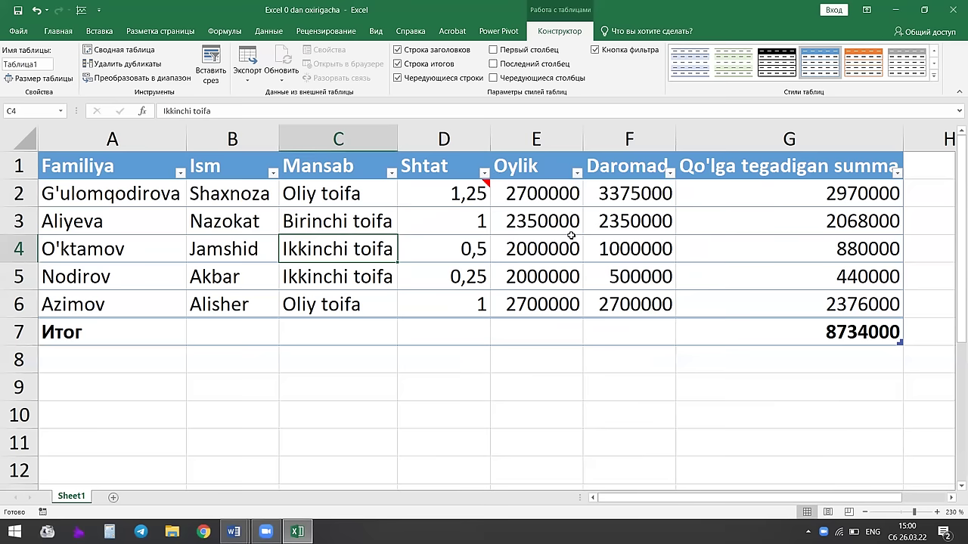
pyautogui.click(472, 254)
pyautogui.rightClick(474, 258)
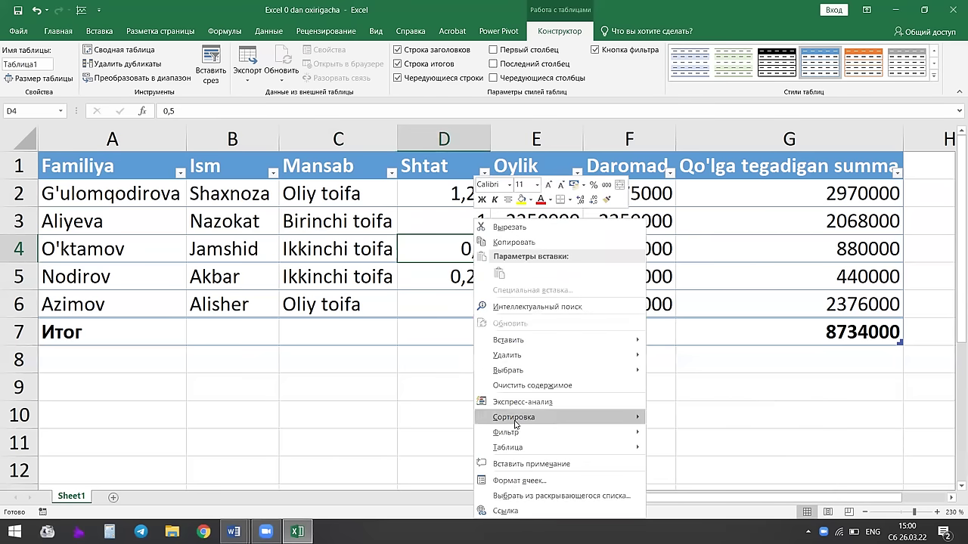
pyautogui.press('Return')
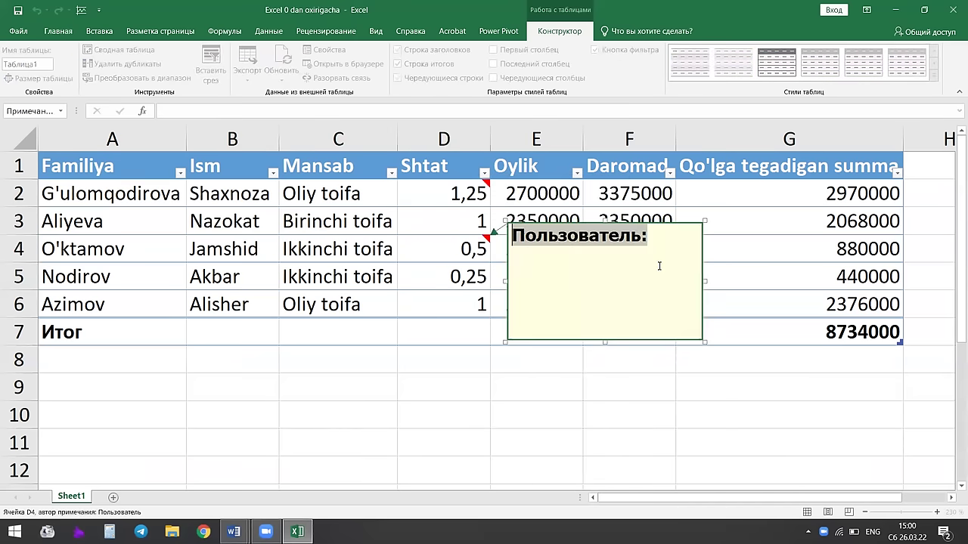
pyautogui.press('BackSpace')
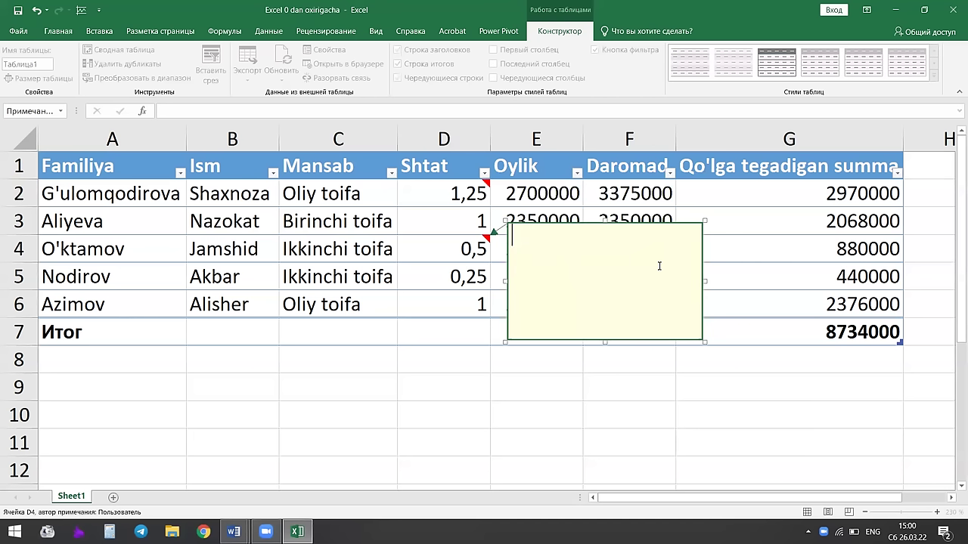
pyautogui.write('D')
pyautogui.write('ars s')
pyautogui.press('BackSpace')
pyautogui.write("soati kam bo'l")
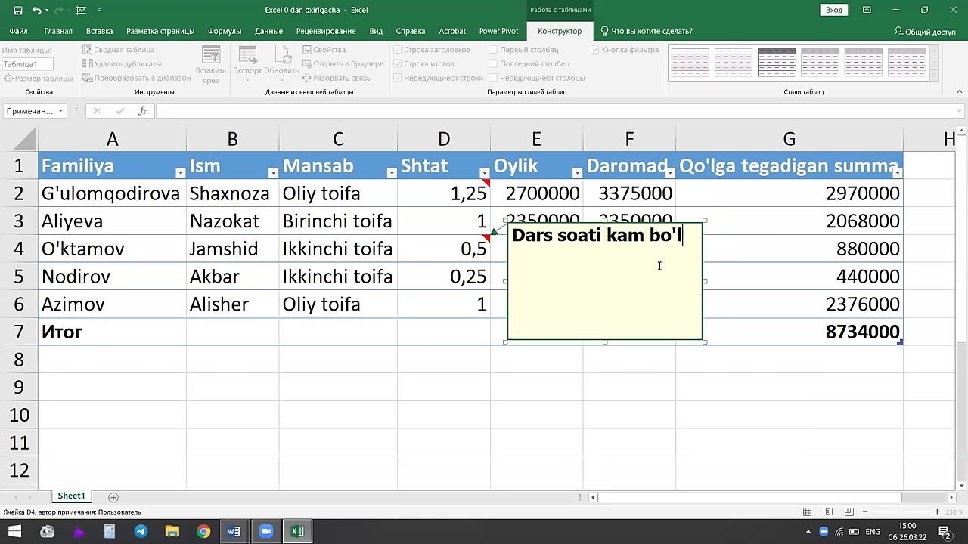
pyautogui.write('ga n uchun')
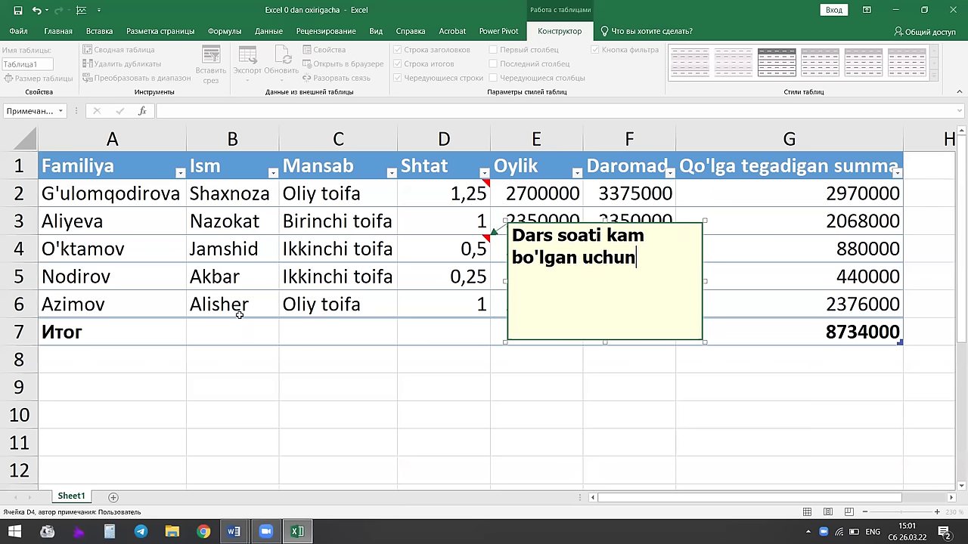
pyautogui.click(234, 291)
# Hide D4's note so it appears only on hover.
pyautogui.click(352, 284)
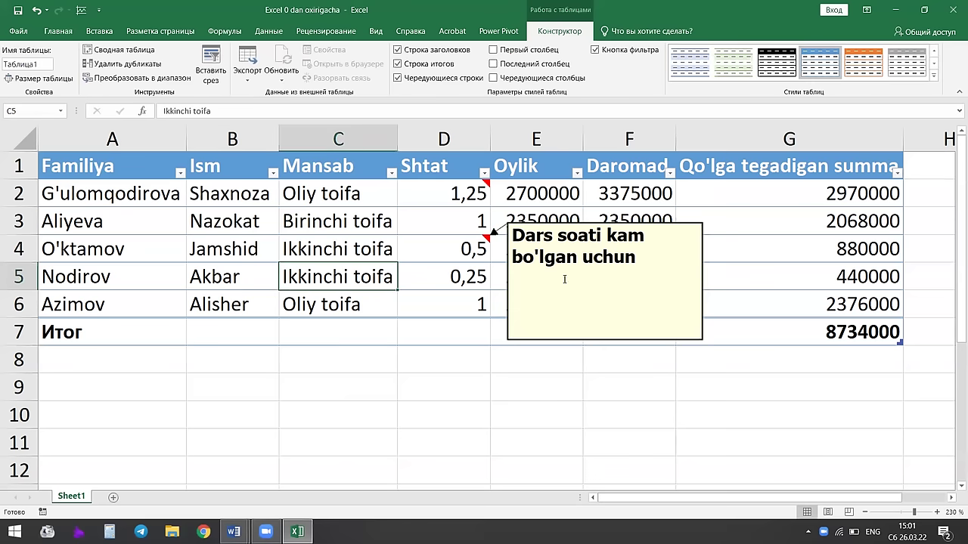
pyautogui.click(630, 215)
pyautogui.click(337, 267)
pyautogui.click(455, 248)
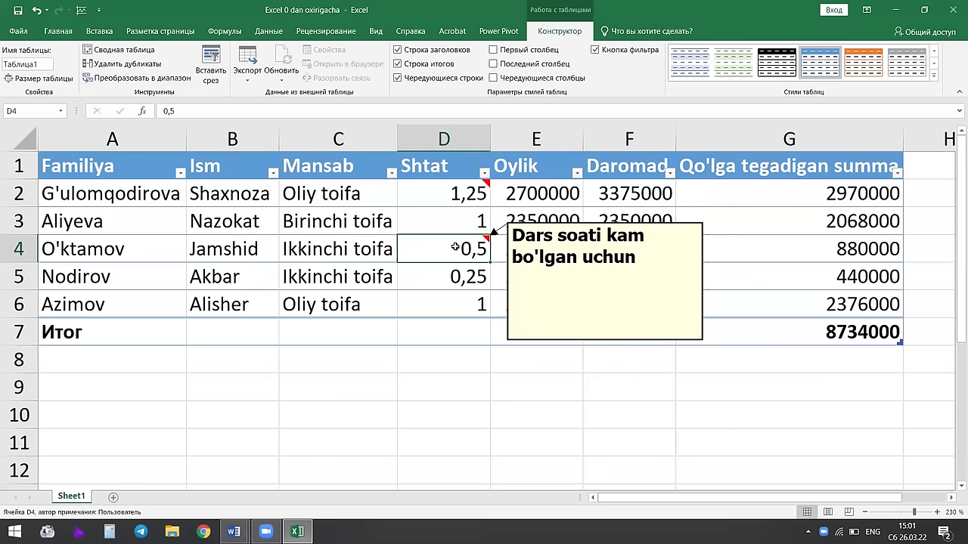
pyautogui.rightClick(455, 248)
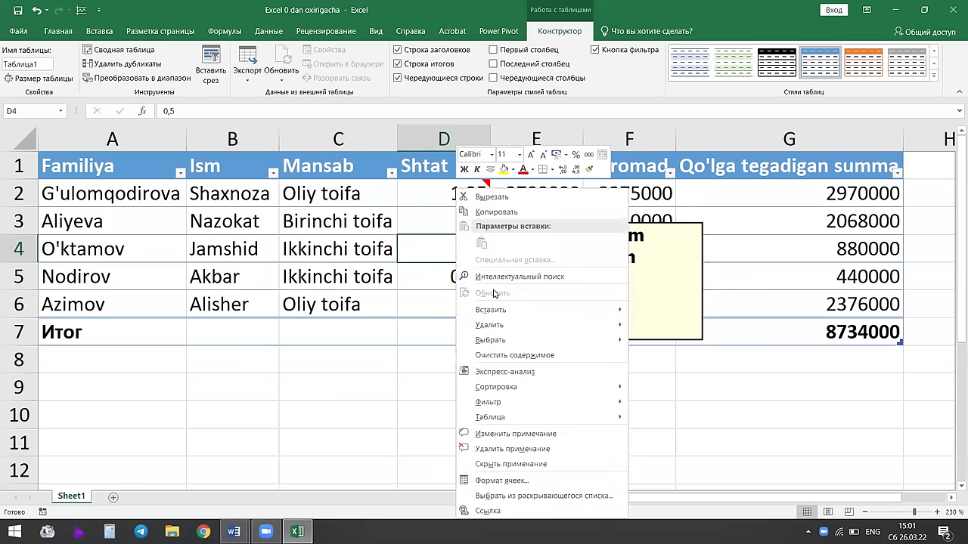
pyautogui.click(517, 465)
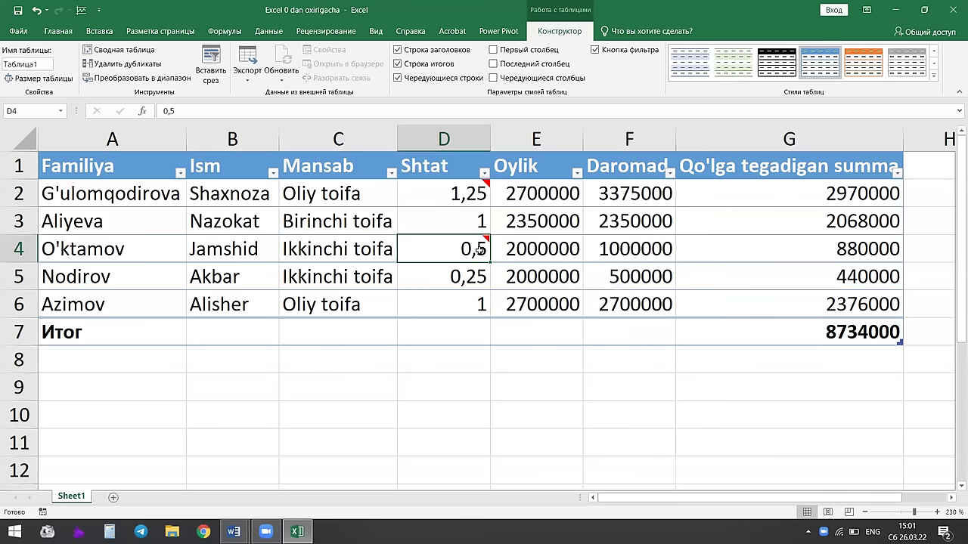
# Insert a note on D5 reading "Boshqa maktabda 1 stavka darsi bo'lgani uchun".
pyautogui.click(458, 279)
pyautogui.rightClick(458, 279)
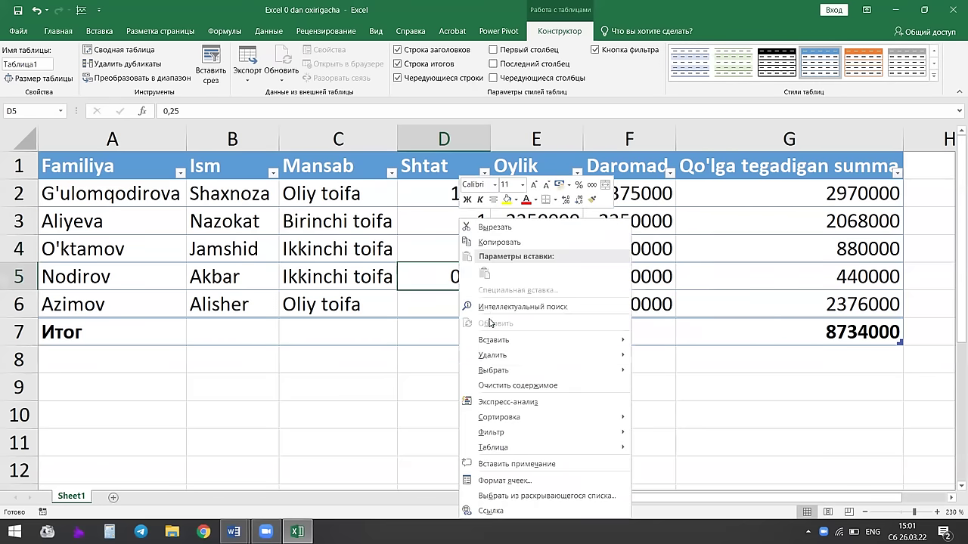
pyautogui.click(519, 459)
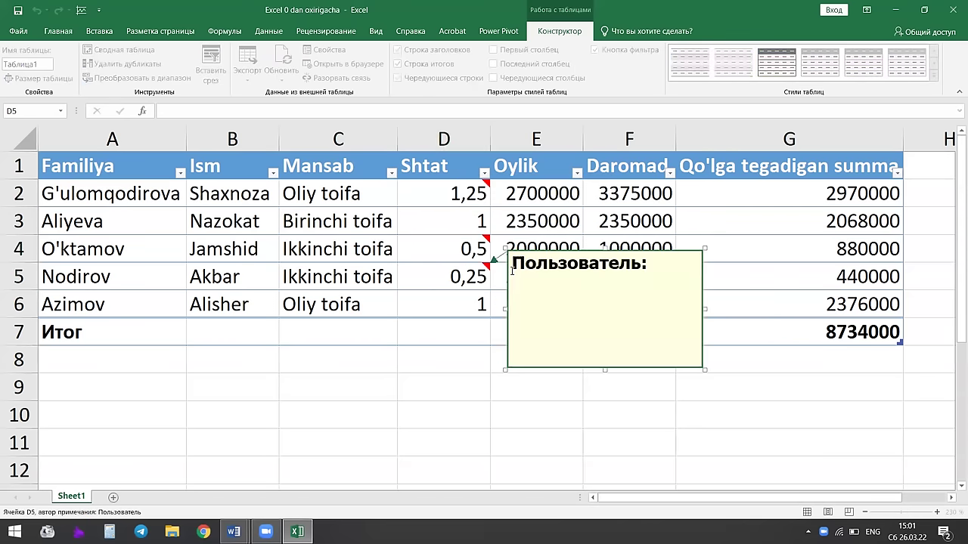
pyautogui.hotkey('ctrl', 'a')
pyautogui.press('BackSpace')
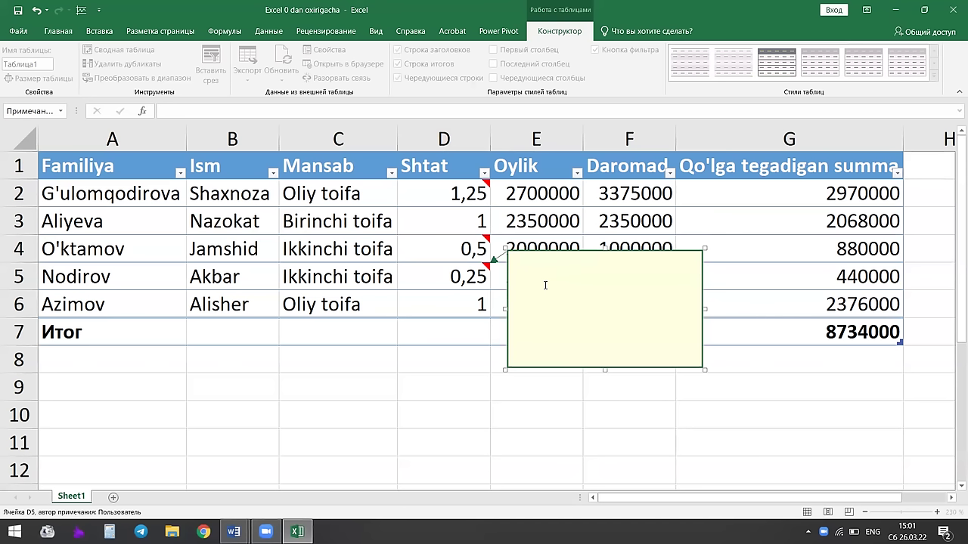
pyautogui.write("Boshqa maktabda 1 stavka darsi bo'lgani uchun")
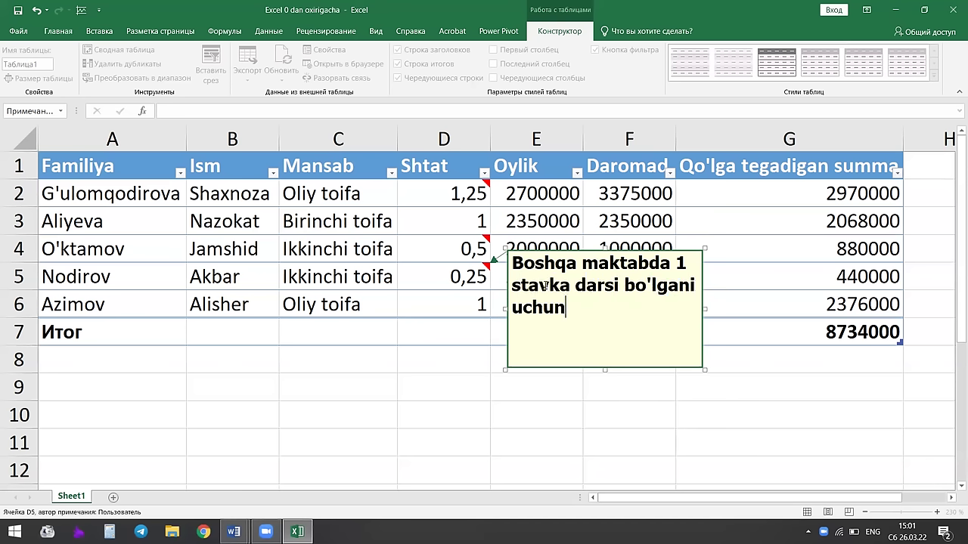
pyautogui.click(370, 303)
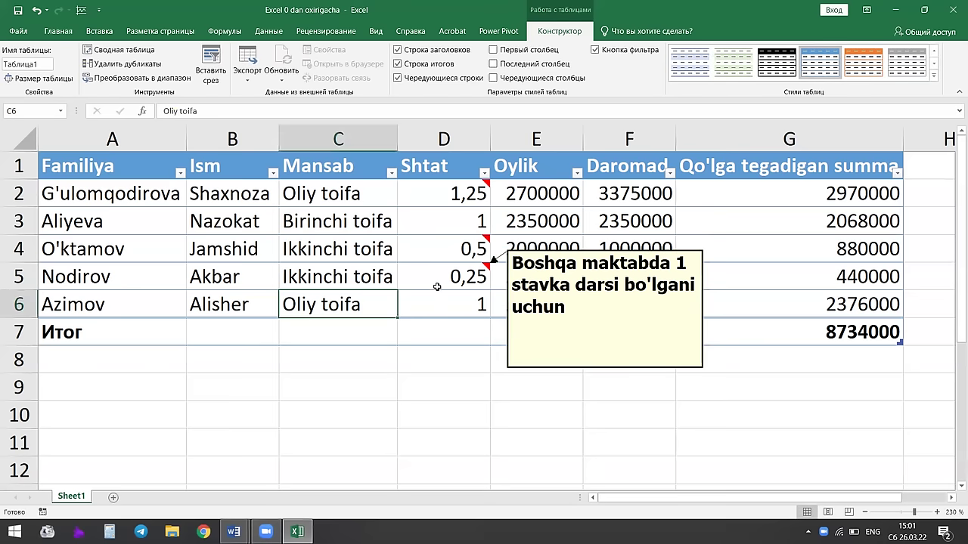
# Hide D5's note so it appears only on hover.
pyautogui.rightClick(438, 278)
pyautogui.click(492, 463)
pyautogui.click(536, 304)
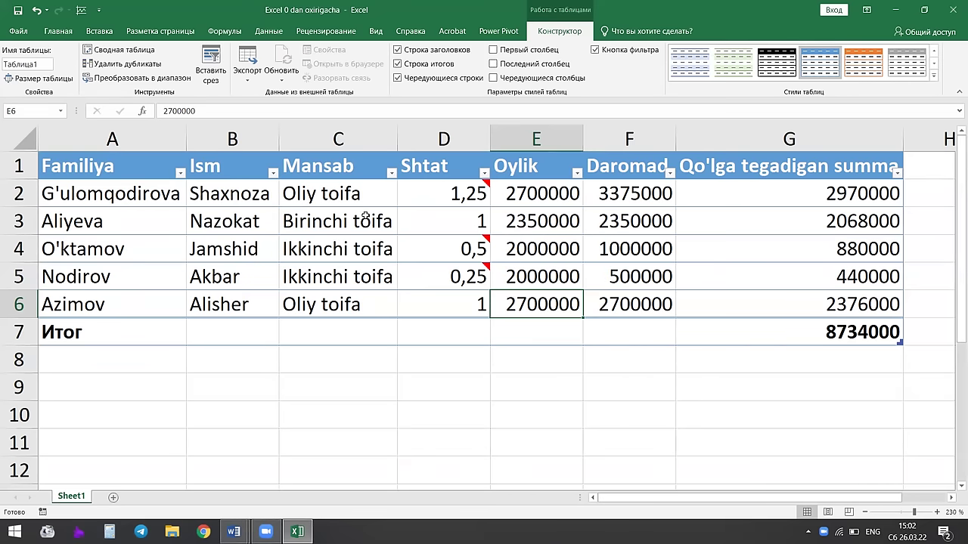
# Delete the comment attached to the Shtat value in cell D4.
pyautogui.click(406, 246)
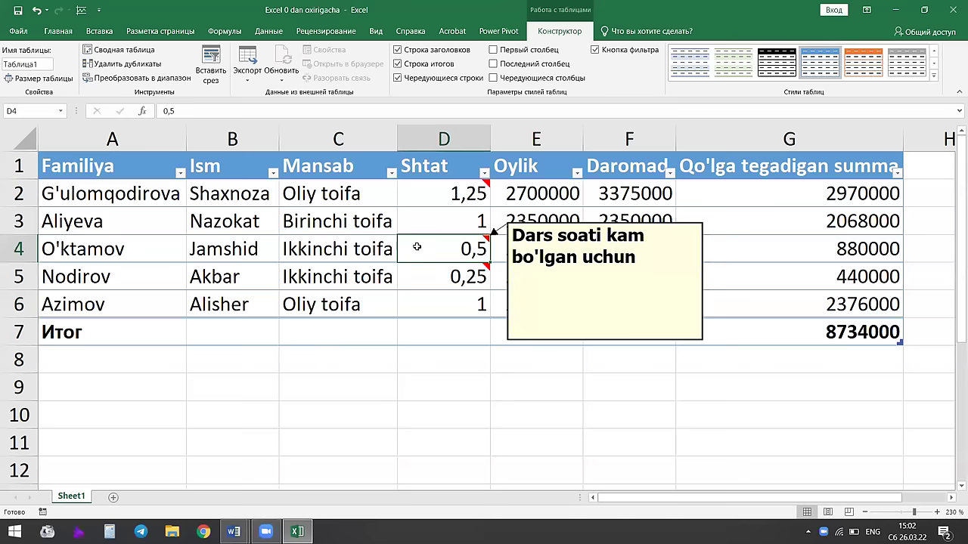
pyautogui.rightClick(416, 247)
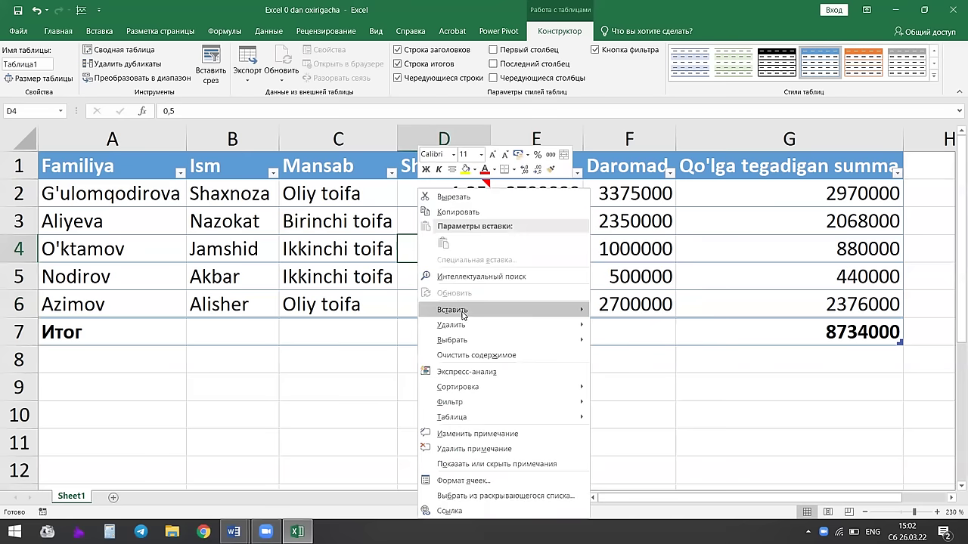
pyautogui.click(494, 449)
# Confirm D4 has no comment and leave D5's comment unchanged.
pyautogui.click(444, 284)
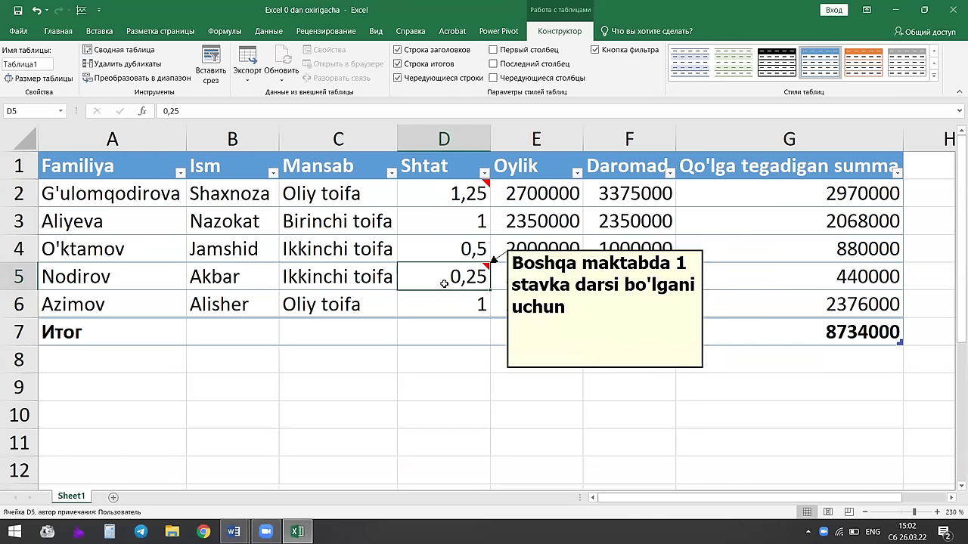
pyautogui.click(436, 258)
pyautogui.click(342, 257)
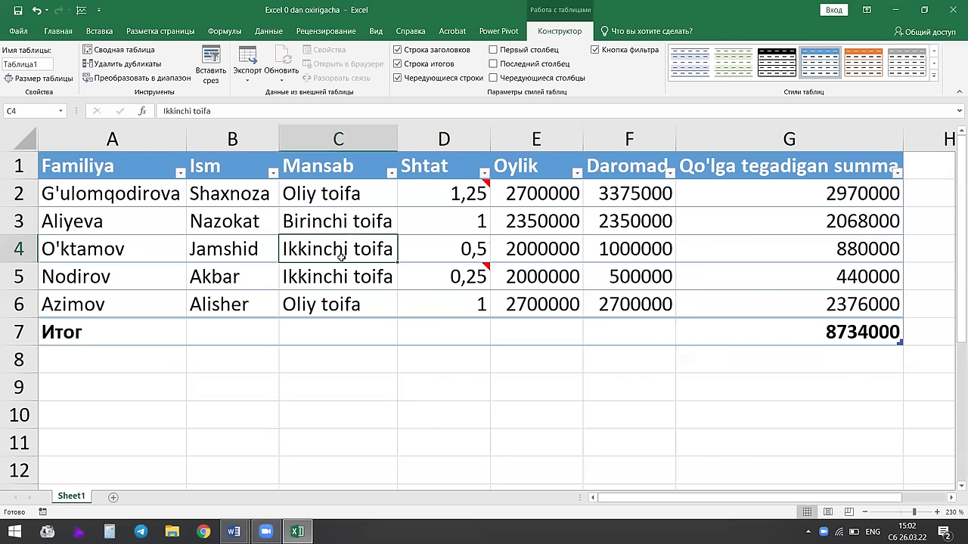
pyautogui.click(466, 271)
pyautogui.rightClick(475, 280)
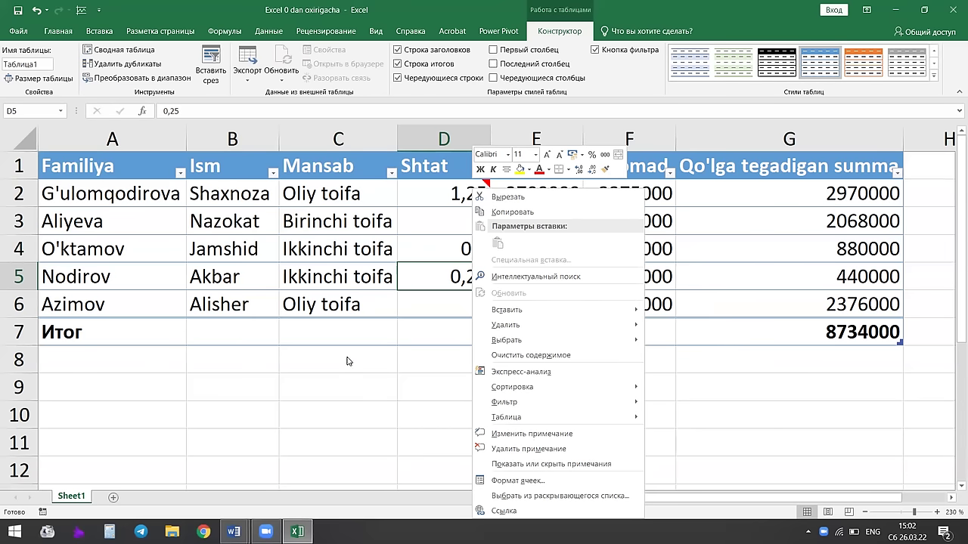
pyautogui.press('Escape')
pyautogui.click(658, 249)
pyautogui.moveTo(454, 194)
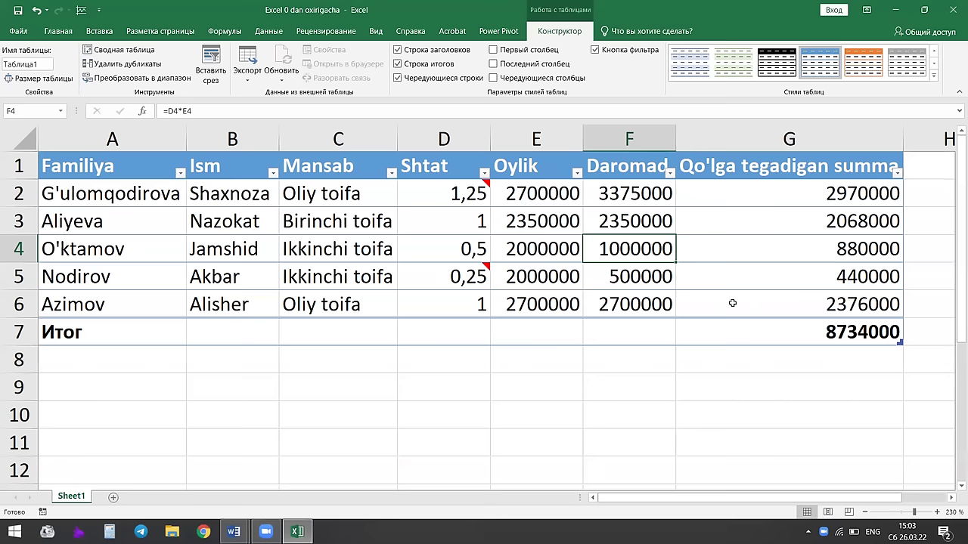
# Zoom out to 180% so empty column H shows, then select H2.
pyautogui.click(612, 321)
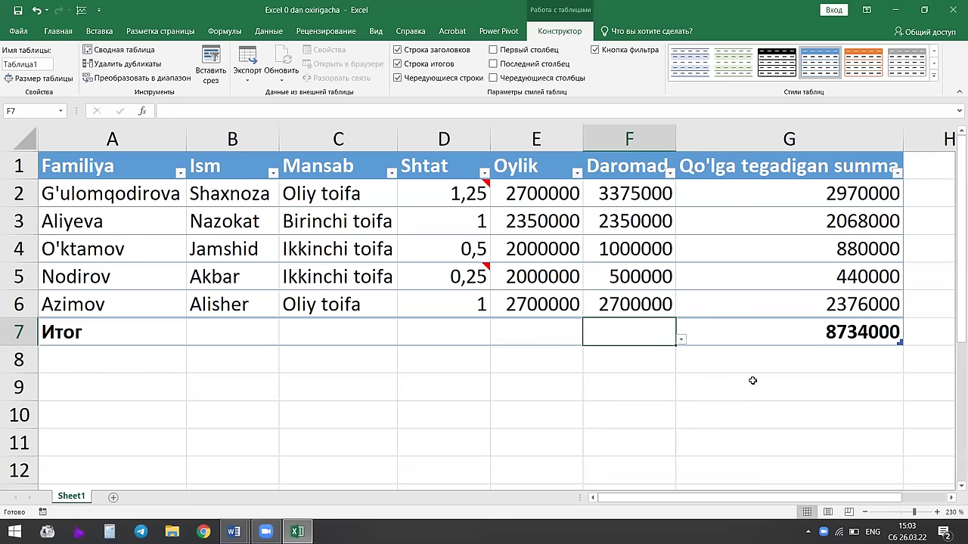
pyautogui.click(864, 512)
pyautogui.click(864, 512)
pyautogui.click(865, 512)
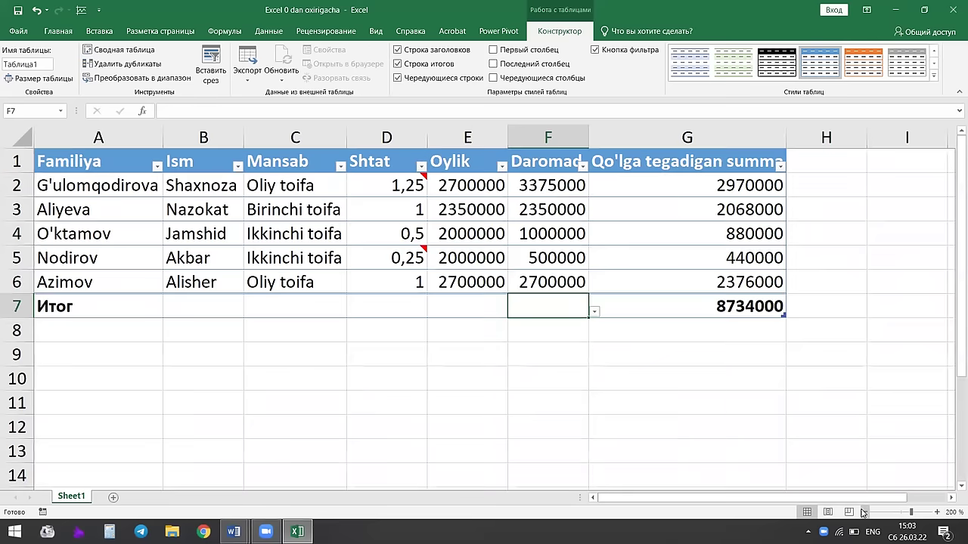
pyautogui.click(865, 512)
pyautogui.click(865, 512)
pyautogui.click(480, 336)
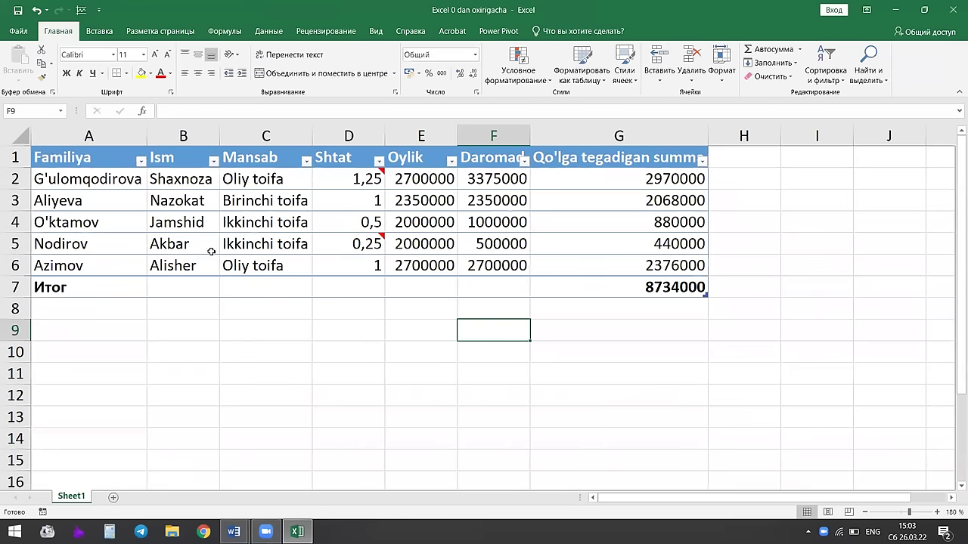
pyautogui.click(712, 216)
pyautogui.click(454, 252)
pyautogui.click(740, 172)
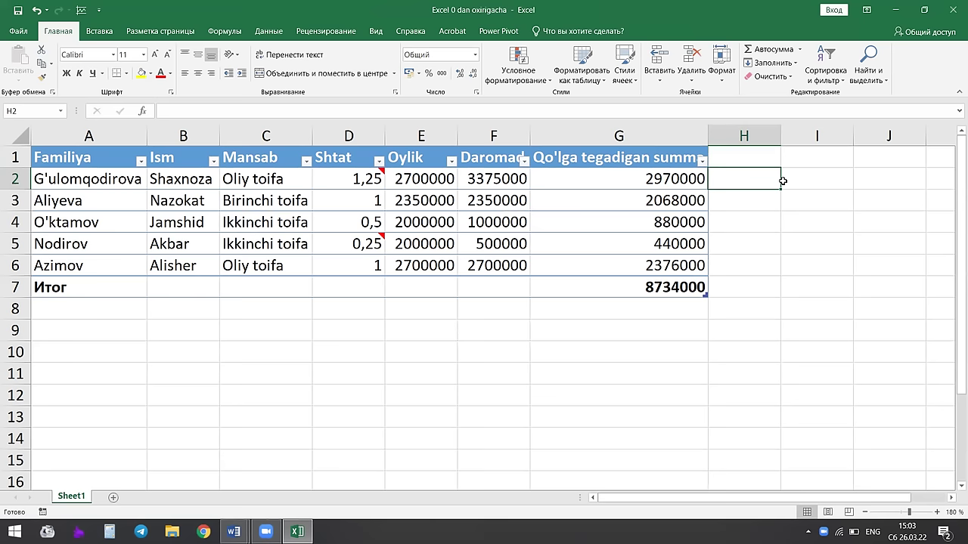
# Enter the header Jinsi in H1 so the table expands to column H, then select H2.
pyautogui.click(748, 156)
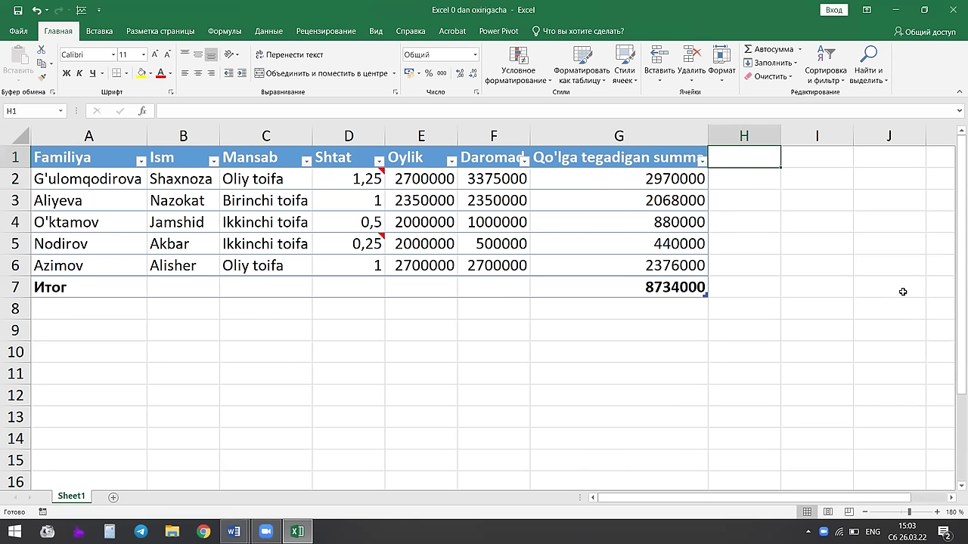
pyautogui.write('Jinsi')
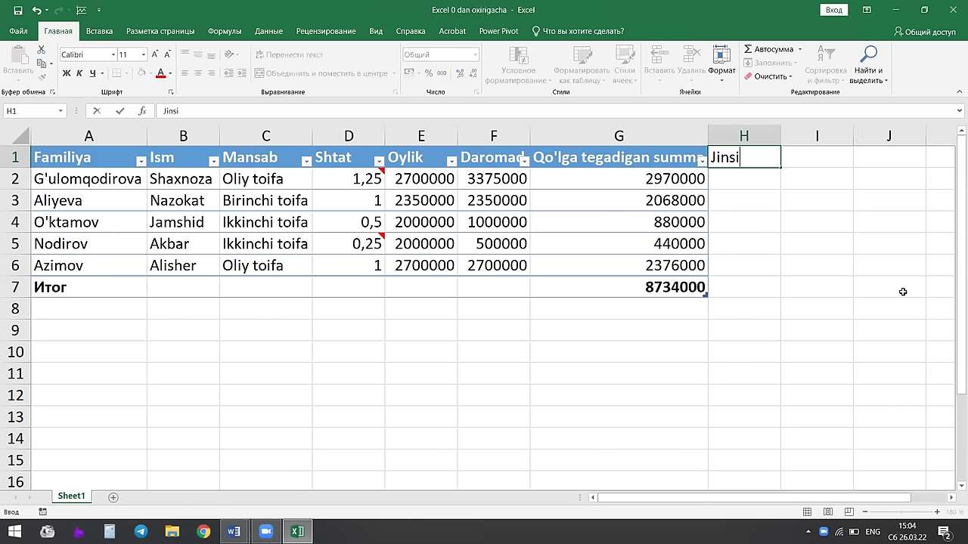
pyautogui.click(821, 220)
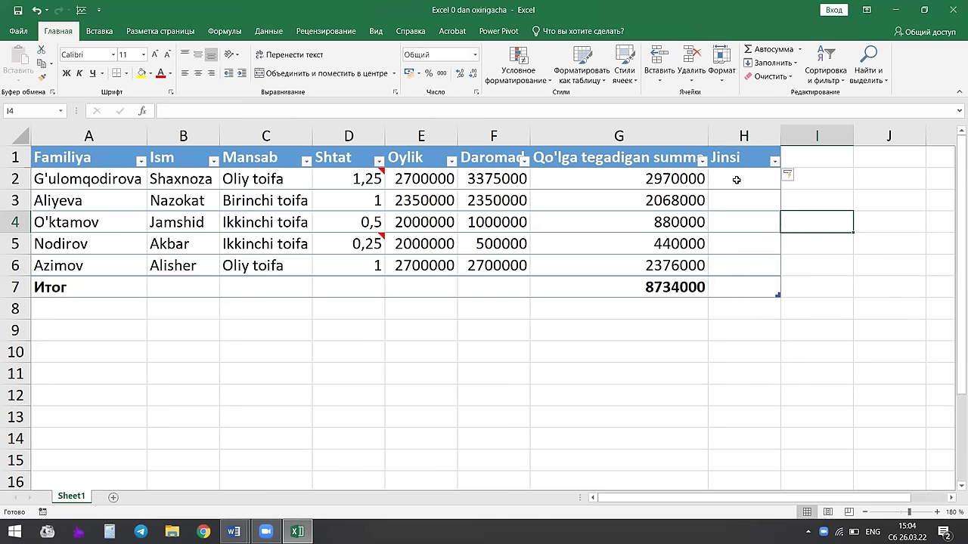
pyautogui.click(737, 180)
pyautogui.click(832, 194)
pyautogui.click(756, 185)
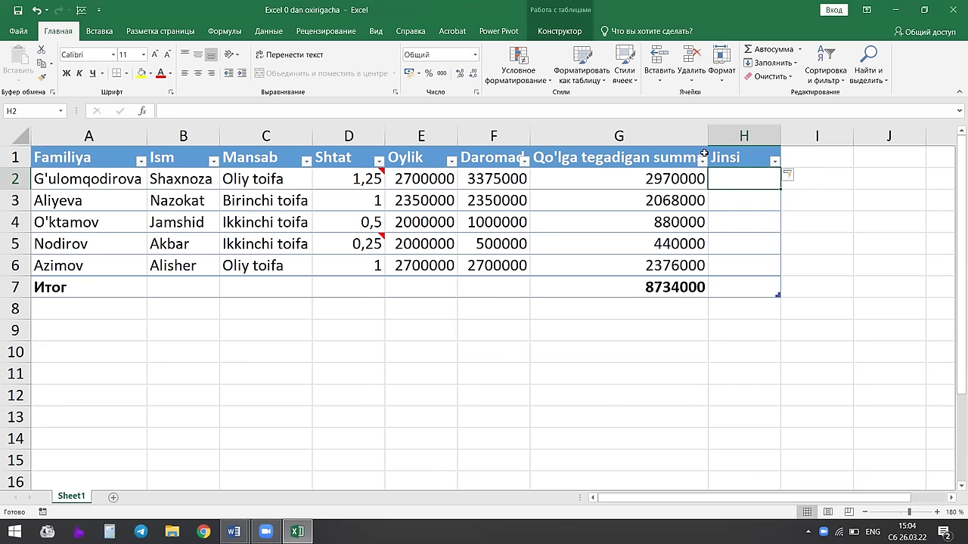
pyautogui.click(828, 288)
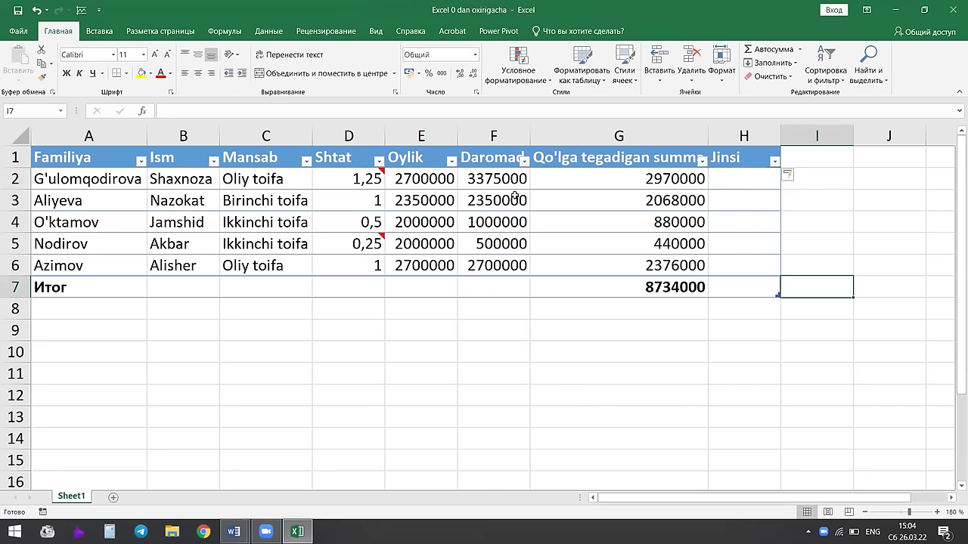
pyautogui.click(742, 177)
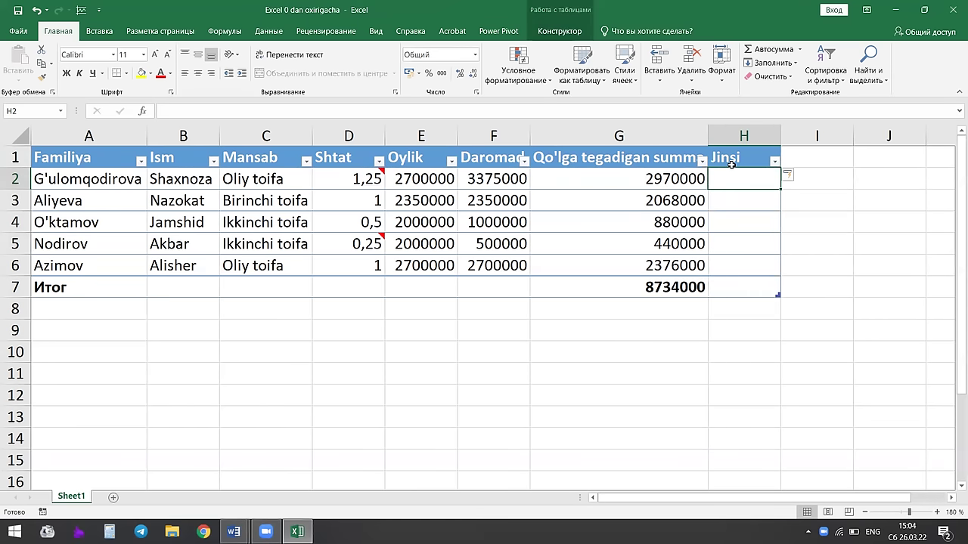
# Type erkak in C9 and ayol in C10.
pyautogui.click(261, 336)
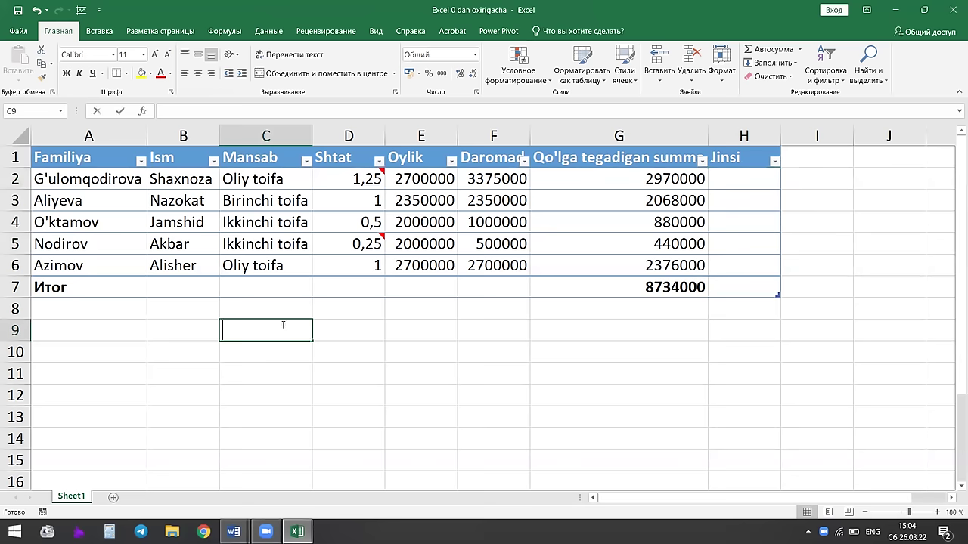
pyautogui.write('erkak')
pyautogui.press('Return')
pyautogui.write('ay')
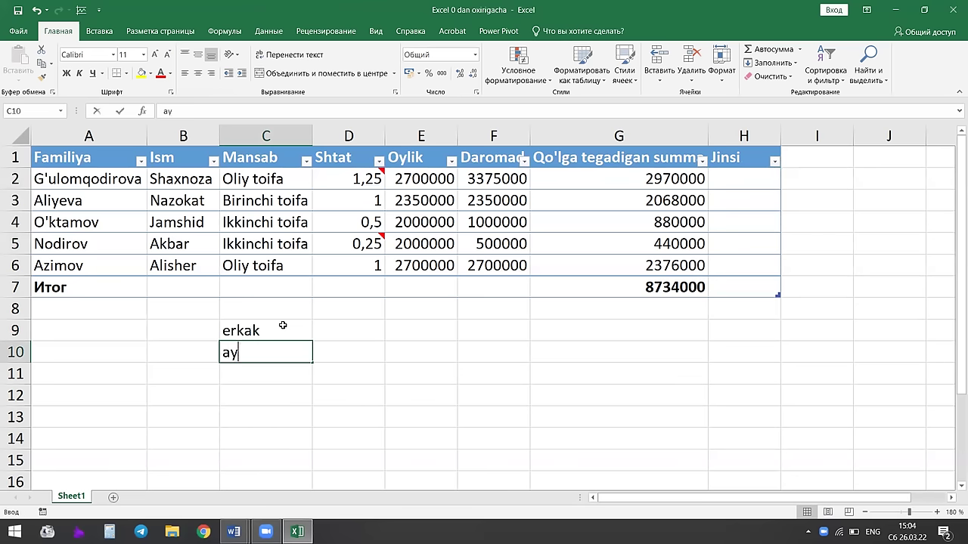
pyautogui.write('ol')
pyautogui.click(283, 325)
# Review the erkak and ayol entries in cells C9 and C10.
pyautogui.click(326, 321)
pyautogui.click(292, 331)
pyautogui.click(361, 354)
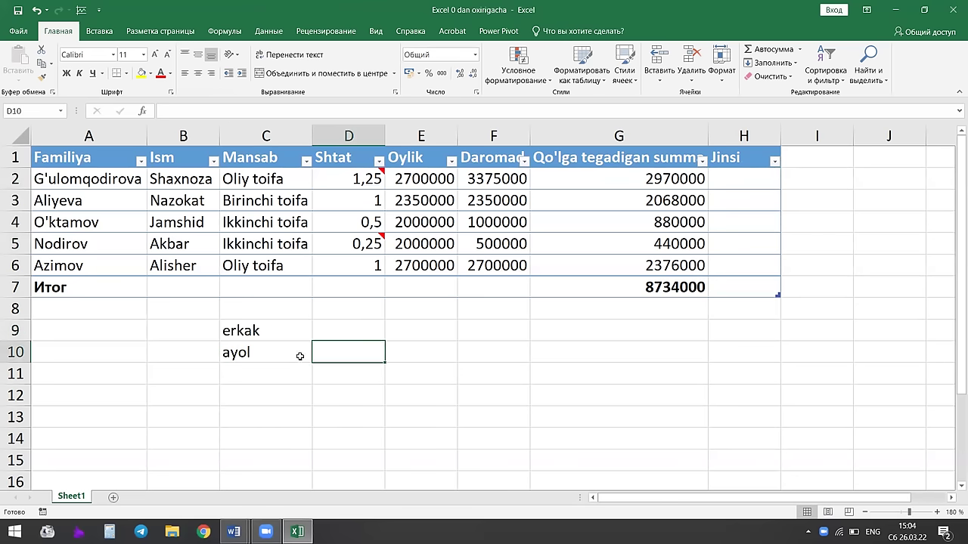
pyautogui.click(288, 344)
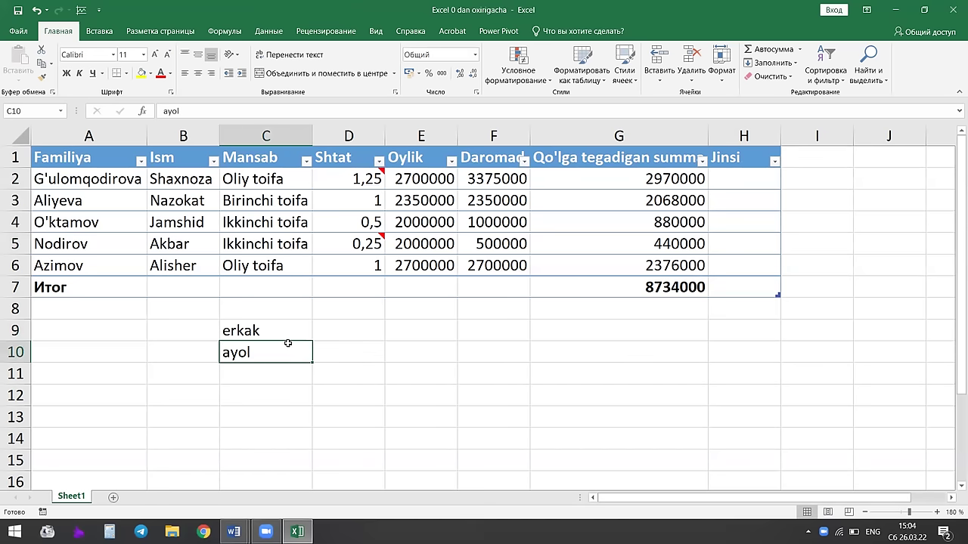
pyautogui.click(298, 333)
pyautogui.click(380, 340)
pyautogui.click(276, 334)
pyautogui.click(281, 359)
pyautogui.click(280, 330)
# Select H2 under Jinsi and switch to the Data (Данные) ribbon.
pyautogui.click(744, 186)
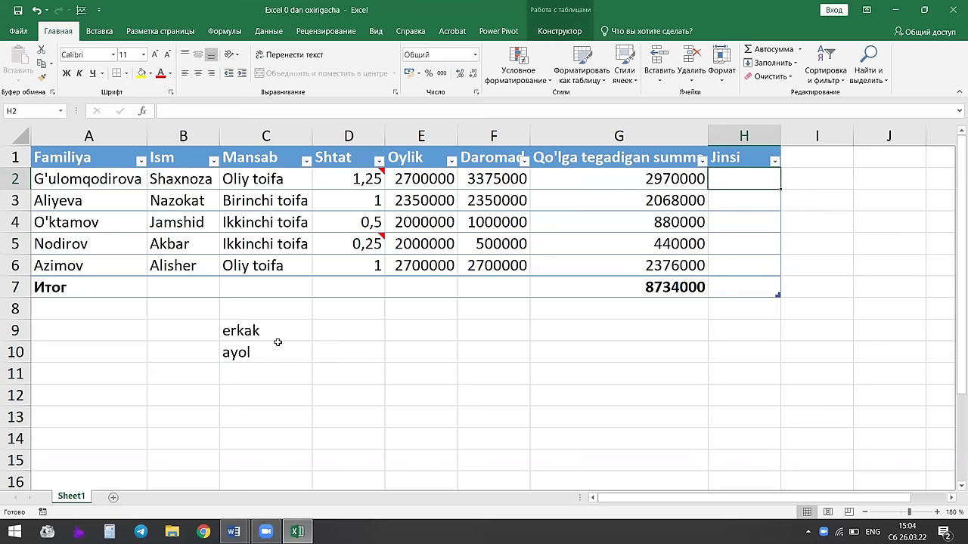
pyautogui.click(303, 331)
pyautogui.click(272, 352)
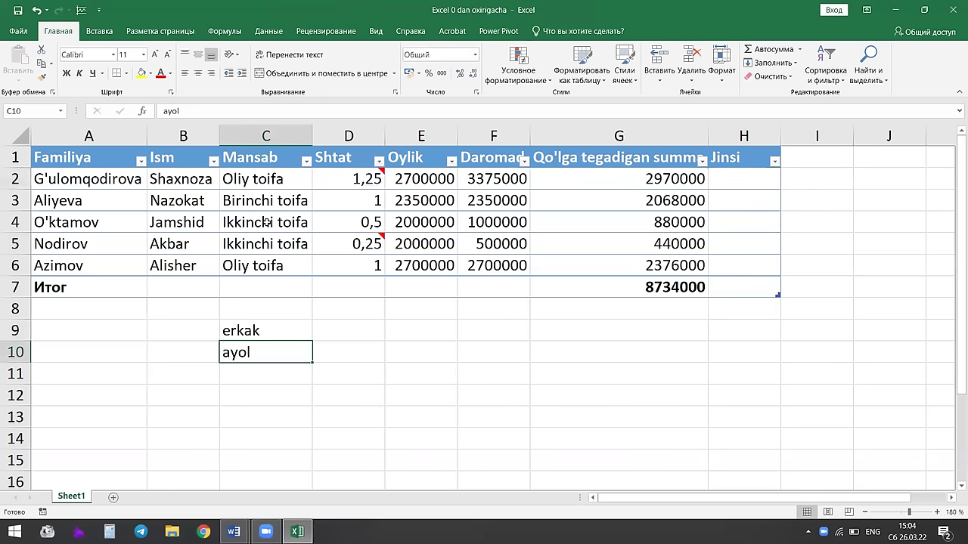
pyautogui.click(278, 331)
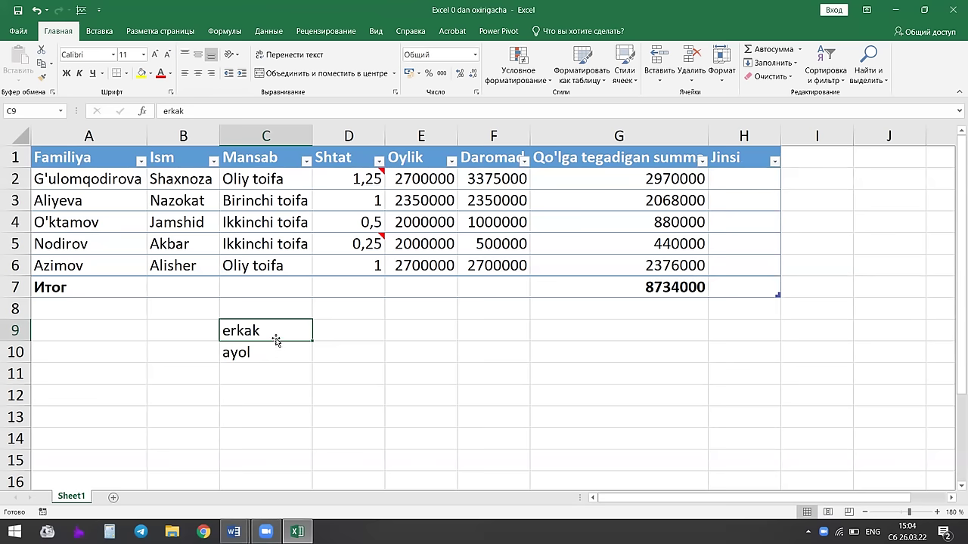
pyautogui.click(276, 346)
pyautogui.click(353, 366)
pyautogui.click(293, 345)
pyautogui.click(267, 323)
pyautogui.click(751, 177)
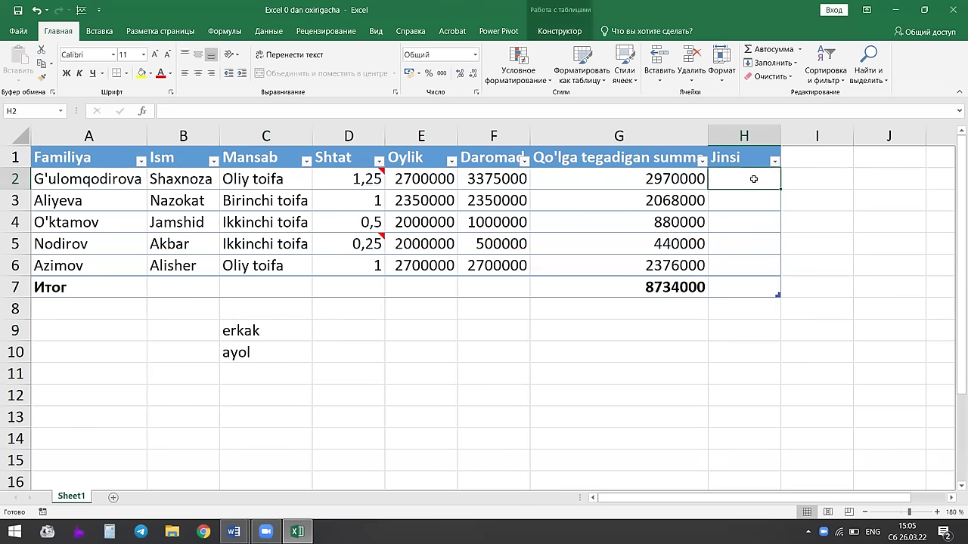
pyautogui.click(279, 32)
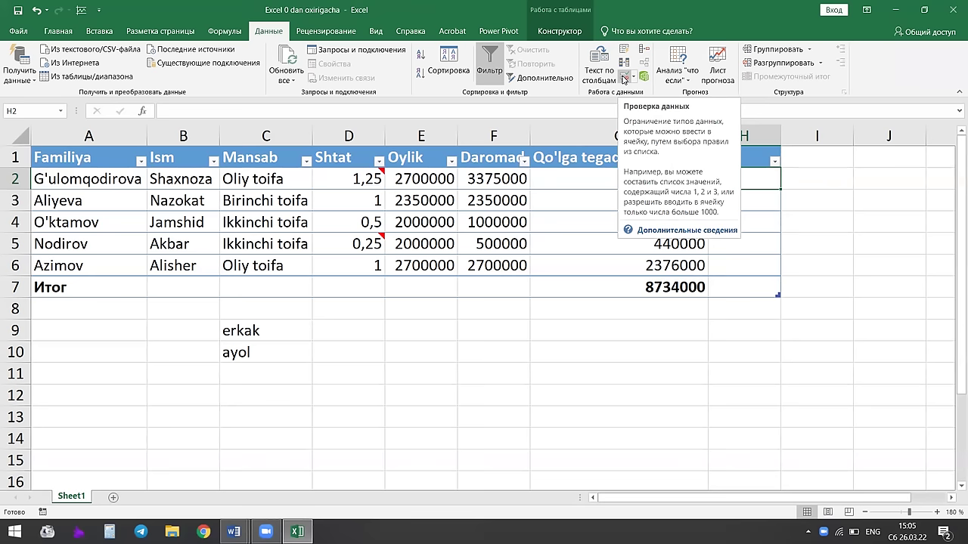
# Open Data Validation for H2 and set Allow to List.
pyautogui.click(624, 80)
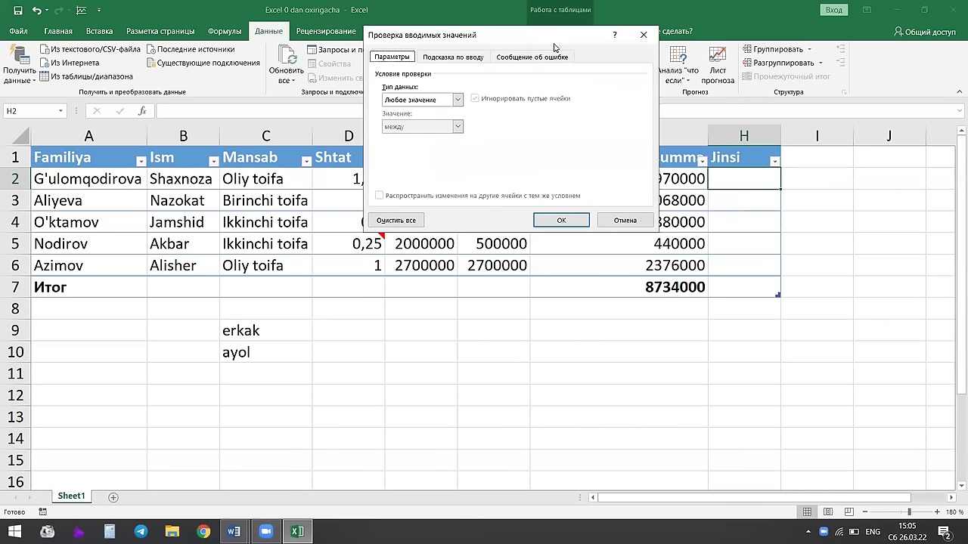
pyautogui.moveTo(552, 43); pyautogui.dragTo(494, 57)
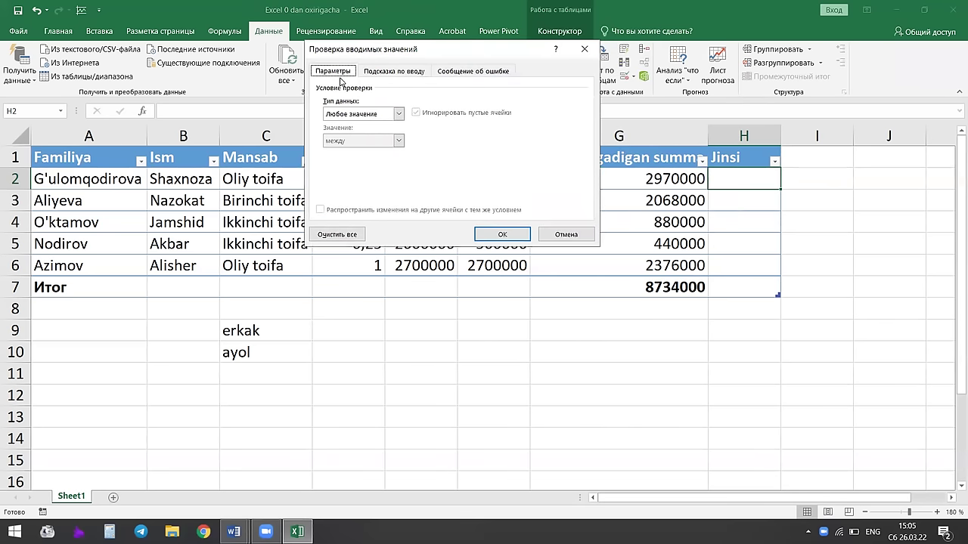
pyautogui.click(426, 73)
pyautogui.click(456, 71)
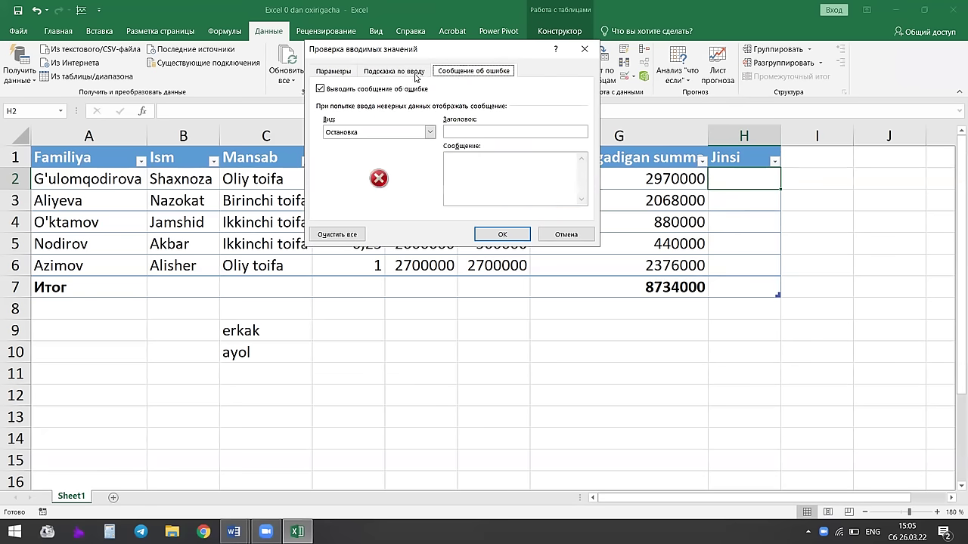
pyautogui.click(333, 73)
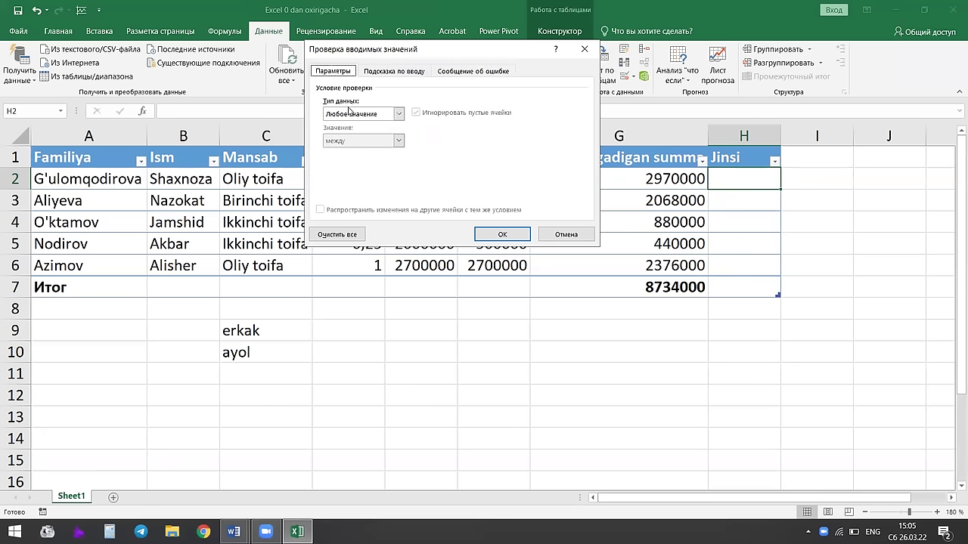
pyautogui.click(390, 121)
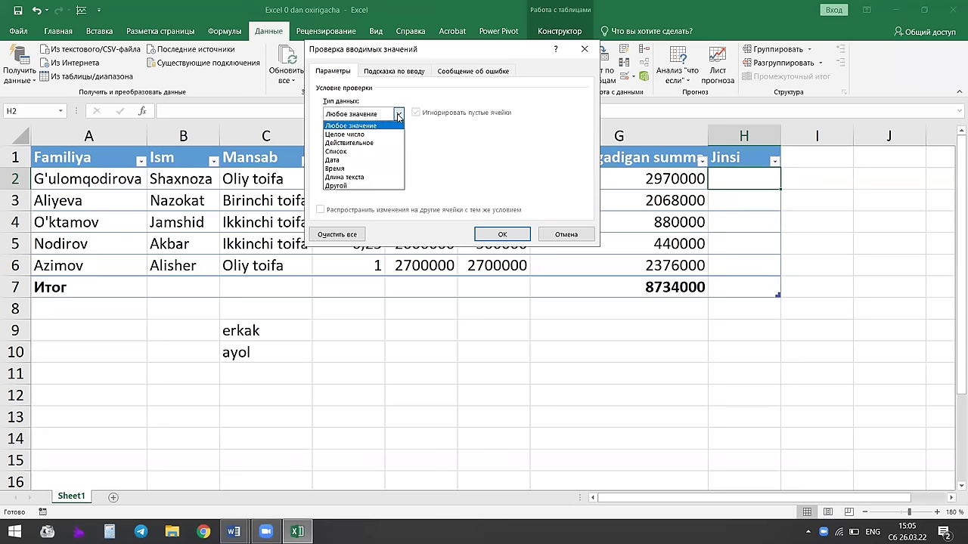
pyautogui.click(339, 147)
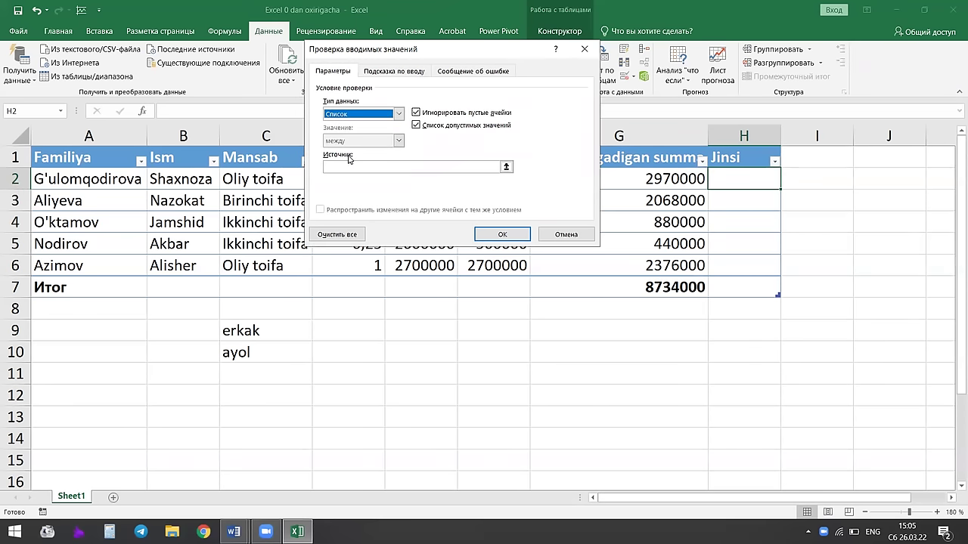
# Set the list source to =$C$9:$C$10, removing the duplicated reference, and apply the rule.
pyautogui.click(341, 168)
pyautogui.click(339, 168)
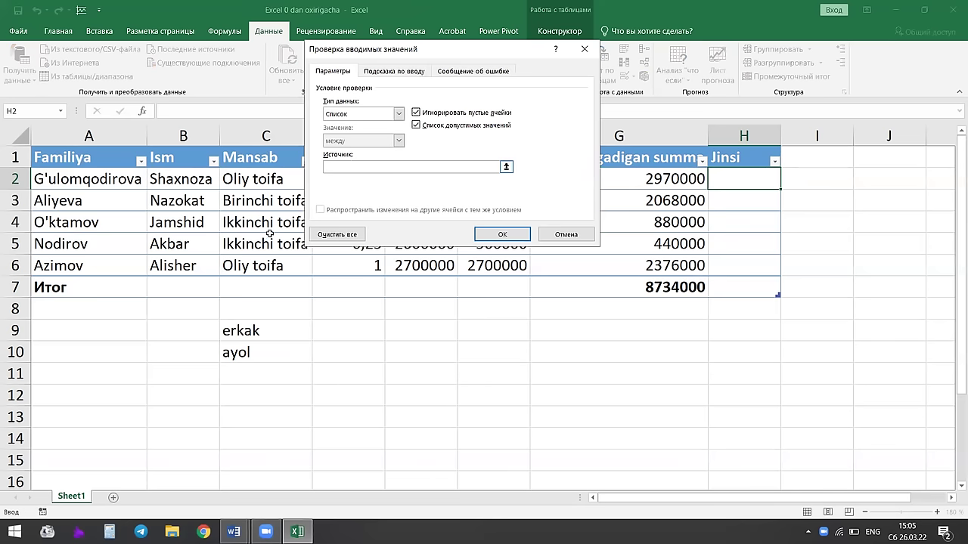
pyautogui.moveTo(229, 331); pyautogui.dragTo(236, 353)
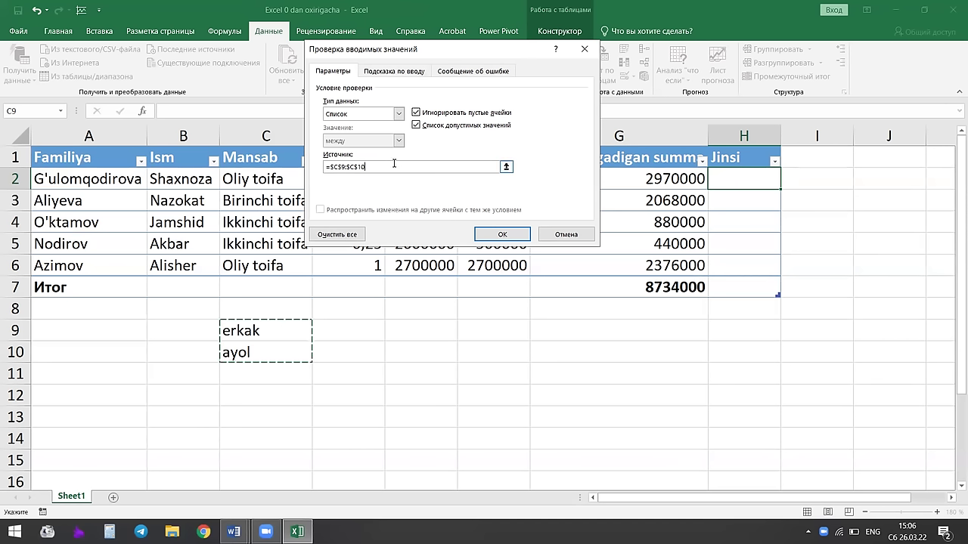
pyautogui.click(372, 167)
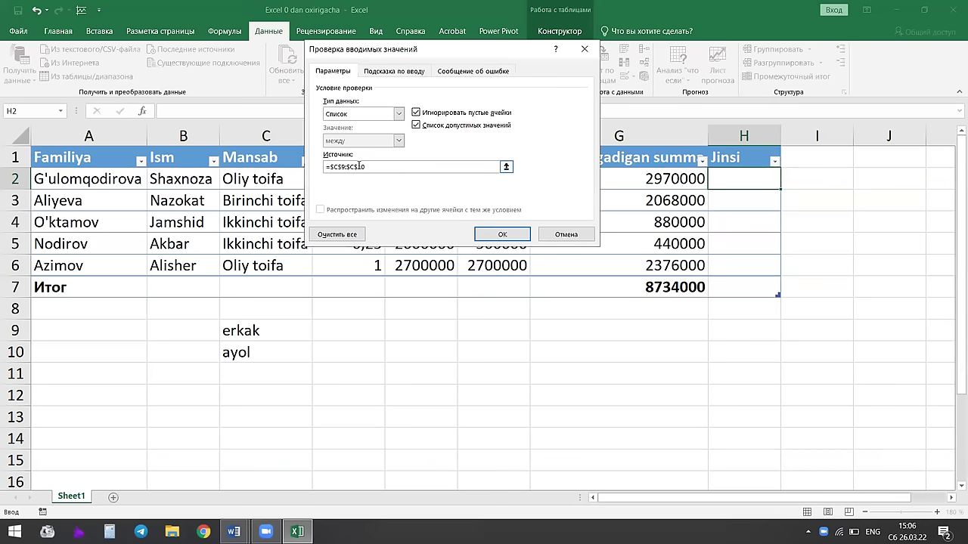
pyautogui.write('+')
pyautogui.moveTo(246, 330); pyautogui.dragTo(258, 348)
pyautogui.click(421, 166)
pyautogui.press('BackSpace')
pyautogui.press('BackSpace')
pyautogui.press('BackSpace')
pyautogui.press('BackSpace')
pyautogui.press('BackSpace')
pyautogui.press('BackSpace')
pyautogui.press('BackSpace')
pyautogui.press('BackSpace')
pyautogui.press('BackSpace')
pyautogui.moveTo(228, 331); pyautogui.dragTo(227, 350)
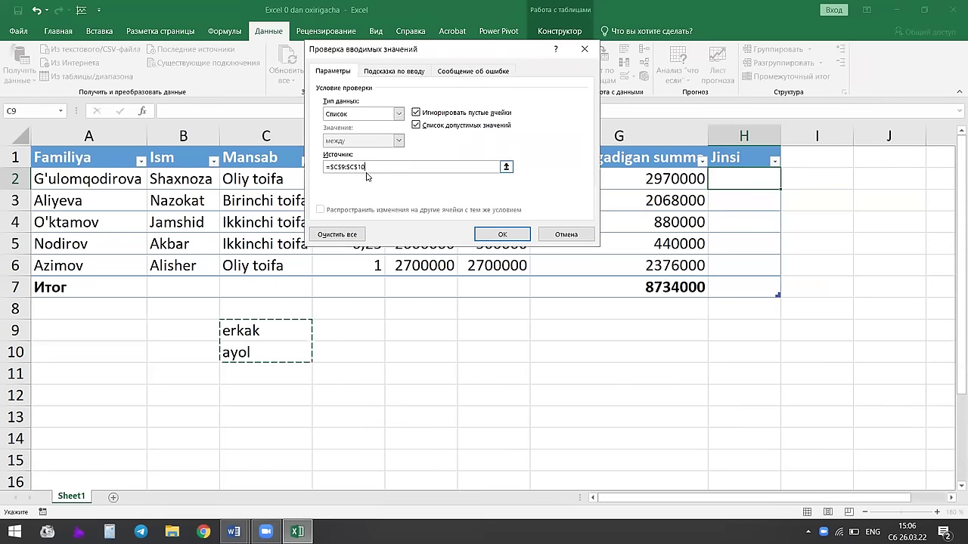
pyautogui.click(505, 240)
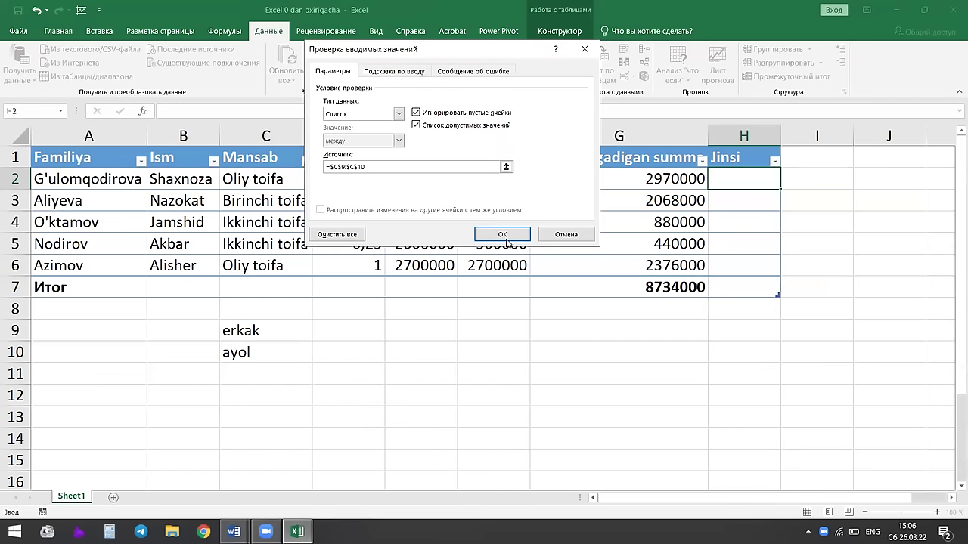
pyautogui.click(505, 239)
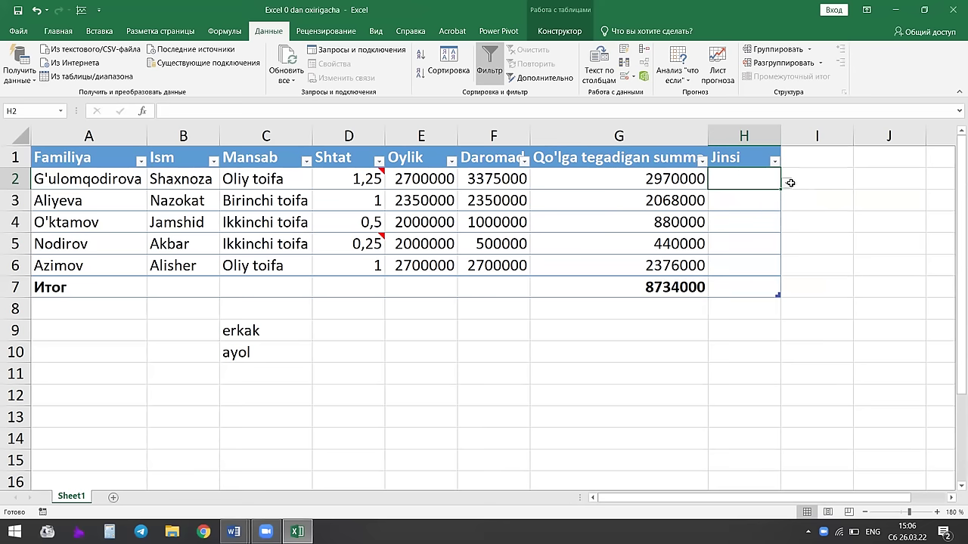
# Copy H2's erkak/ayol validation rule down to H6 with the fill handle.
pyautogui.click(791, 183)
pyautogui.click(766, 180)
pyautogui.click(791, 183)
pyautogui.click(776, 181)
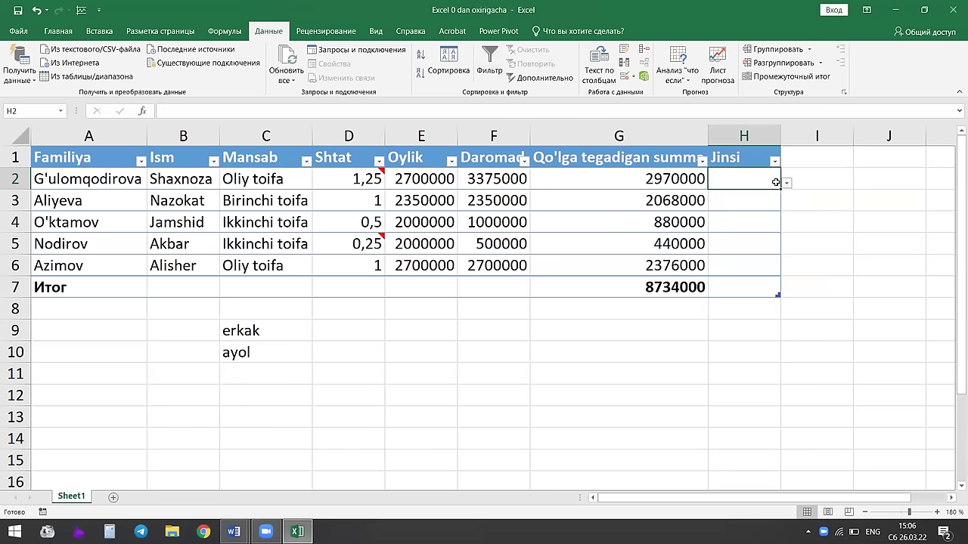
pyautogui.click(787, 184)
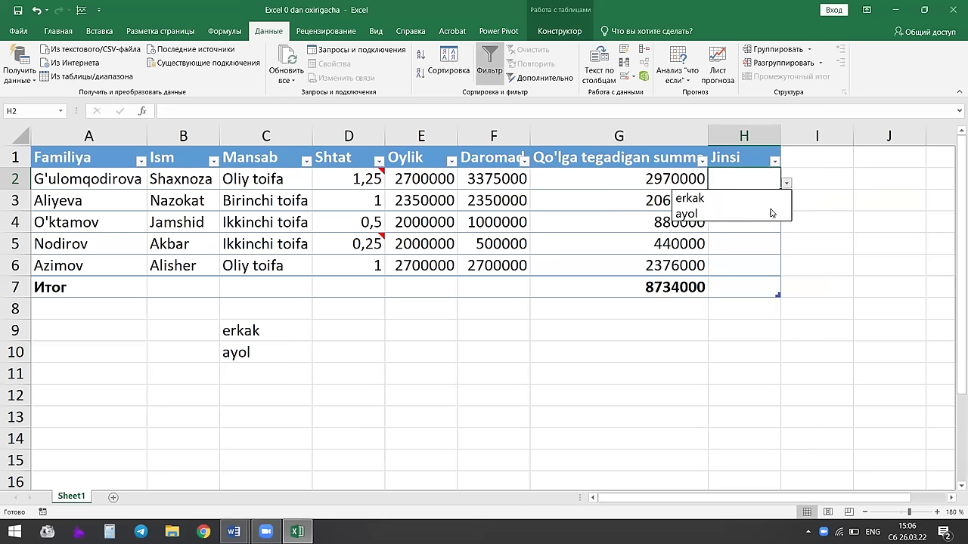
pyautogui.click(744, 179)
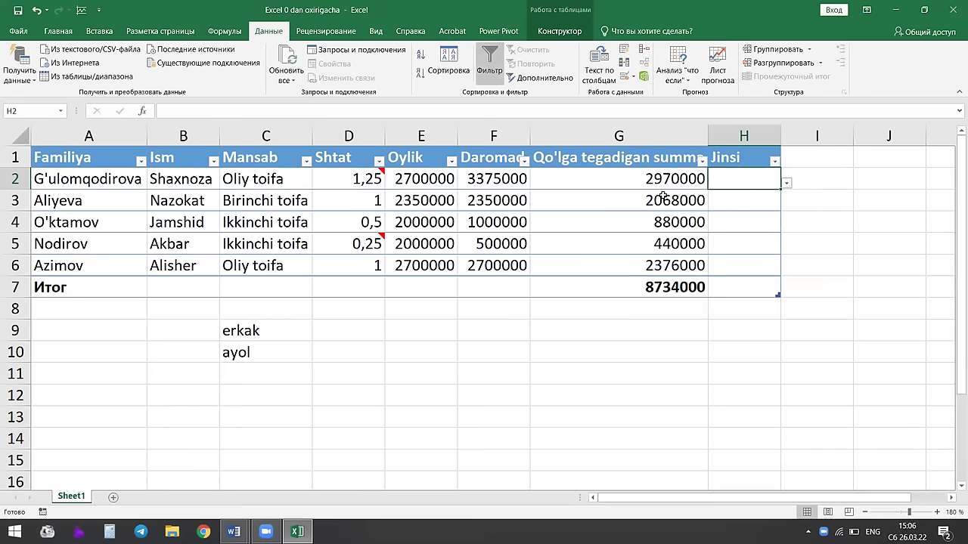
pyautogui.moveTo(779, 189); pyautogui.dragTo(766, 267)
pyautogui.click(756, 244)
pyautogui.click(755, 222)
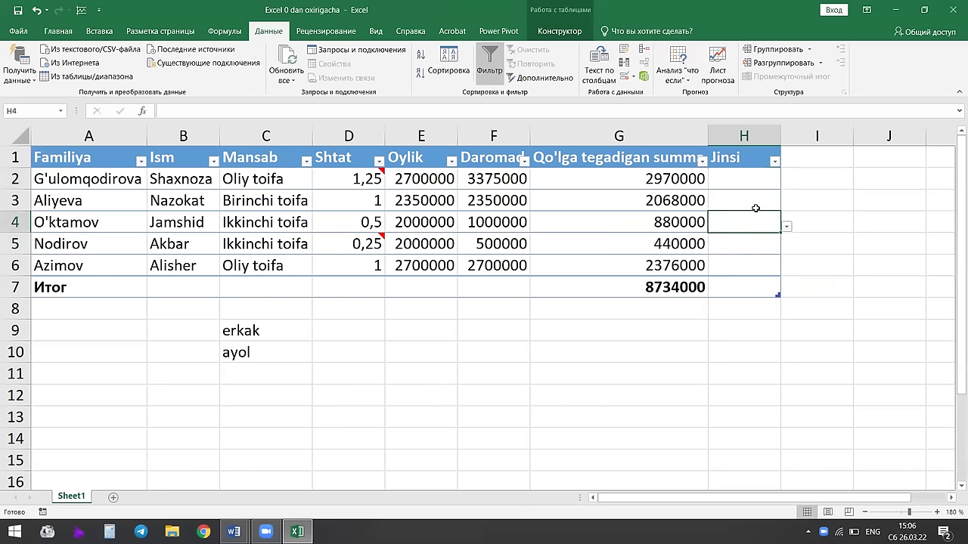
# Choose ayol for H2 and H3 and erkak for H4 from their dropdowns.
pyautogui.click(753, 180)
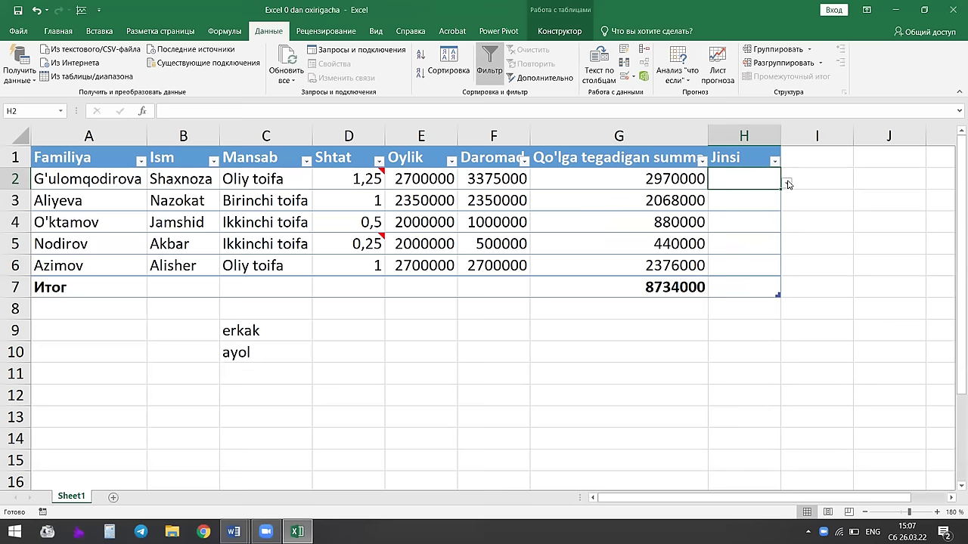
pyautogui.click(788, 184)
pyautogui.click(720, 211)
pyautogui.click(783, 213)
pyautogui.click(779, 201)
pyautogui.click(787, 203)
pyautogui.click(737, 235)
pyautogui.click(736, 238)
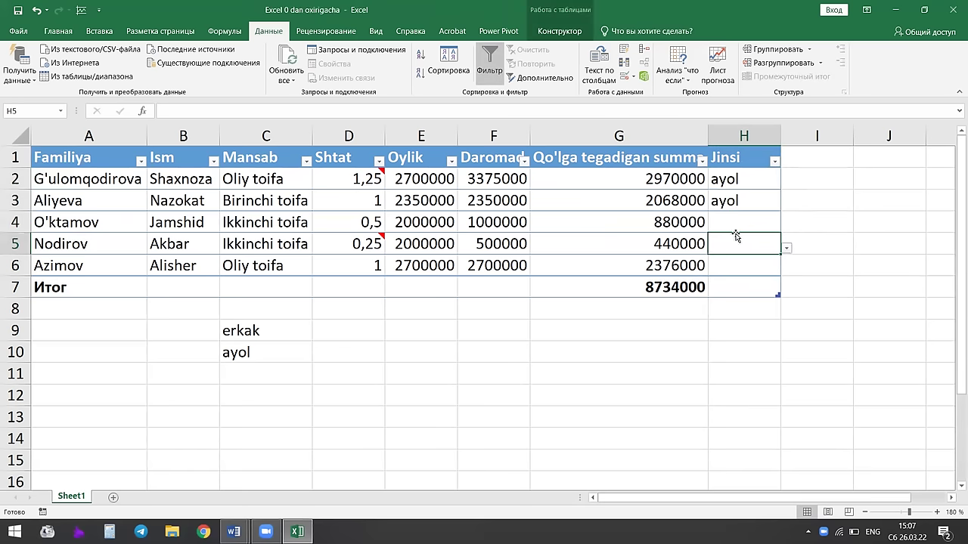
pyautogui.click(735, 230)
pyautogui.click(787, 227)
pyautogui.click(748, 244)
# Choose erkak for H5 and H6, leaving H3 as ayol.
pyautogui.click(787, 249)
pyautogui.click(740, 263)
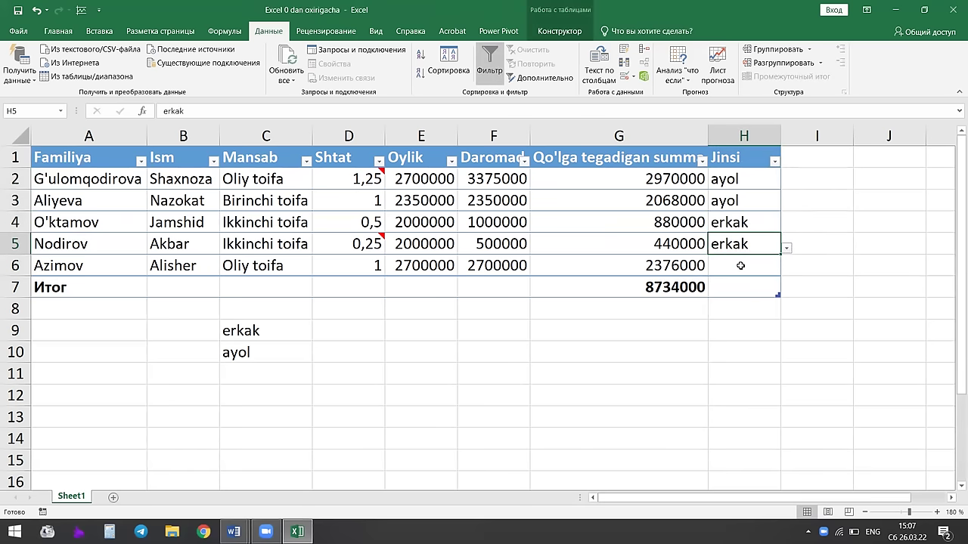
pyautogui.click(740, 266)
pyautogui.click(788, 269)
pyautogui.click(732, 285)
pyautogui.click(749, 249)
pyautogui.click(744, 204)
pyautogui.click(787, 205)
pyautogui.click(787, 204)
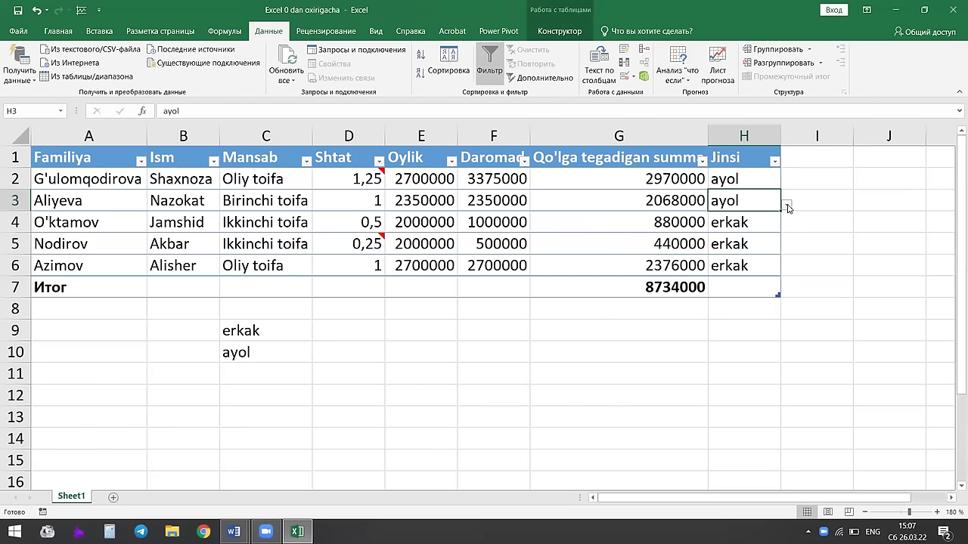
pyautogui.click(829, 226)
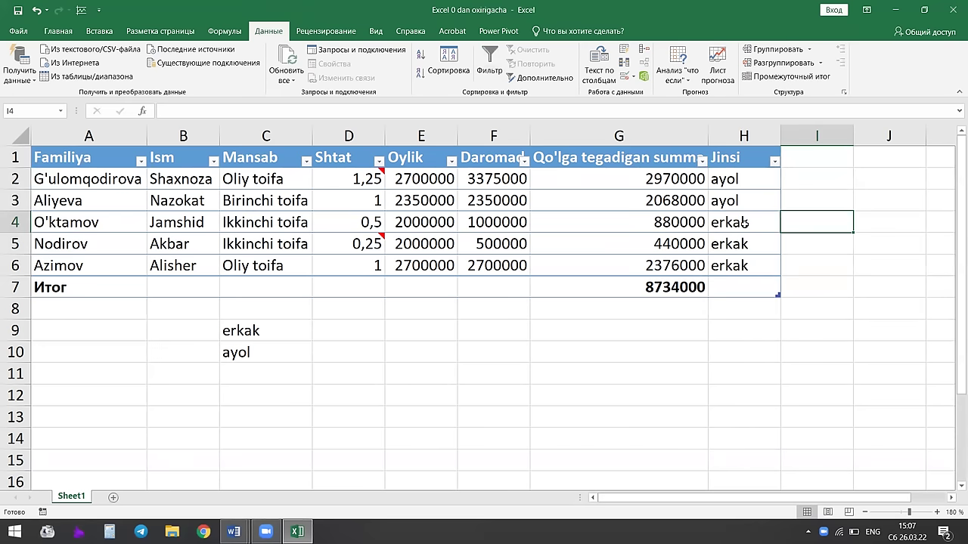
pyautogui.click(754, 187)
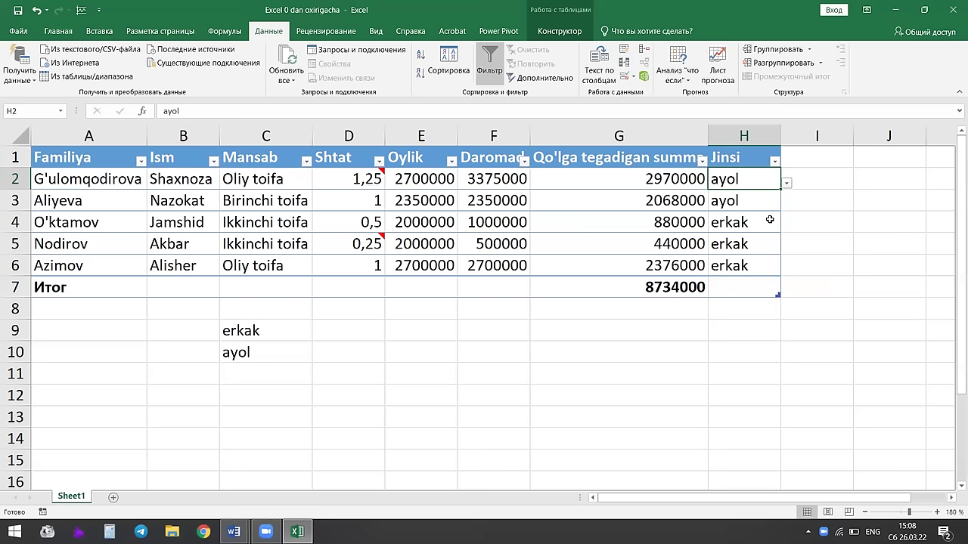
pyautogui.moveTo(403, 333); pyautogui.dragTo(427, 461)
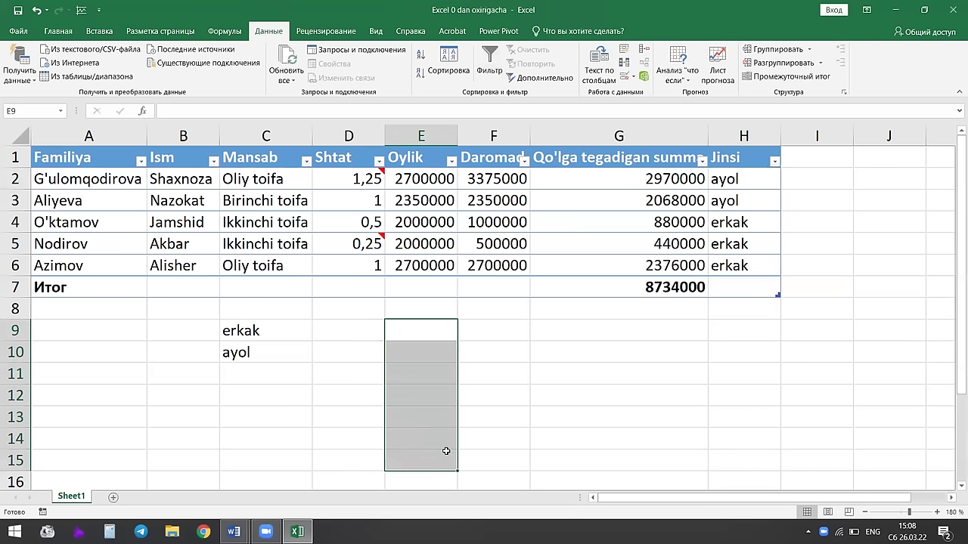
pyautogui.click(562, 365)
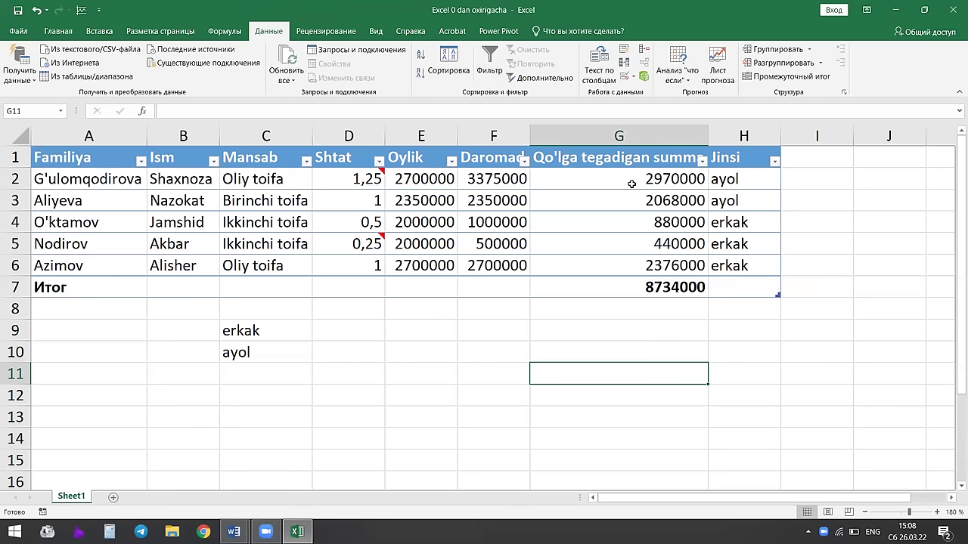
pyautogui.click(669, 178)
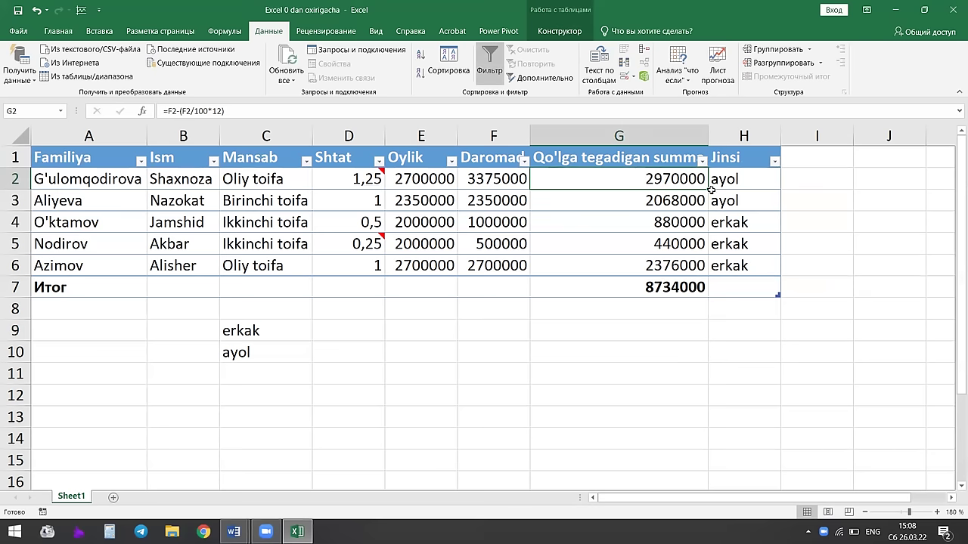
pyautogui.click(732, 204)
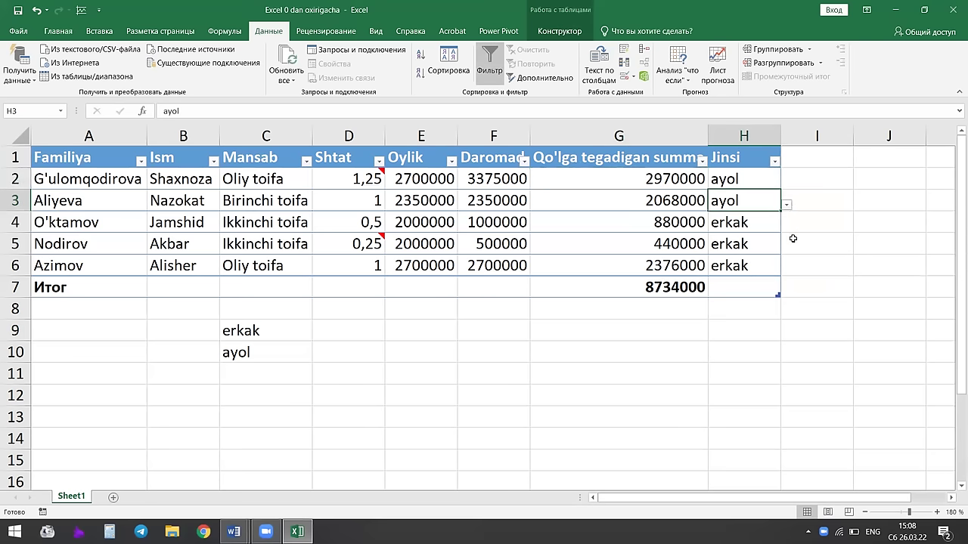
pyautogui.click(787, 204)
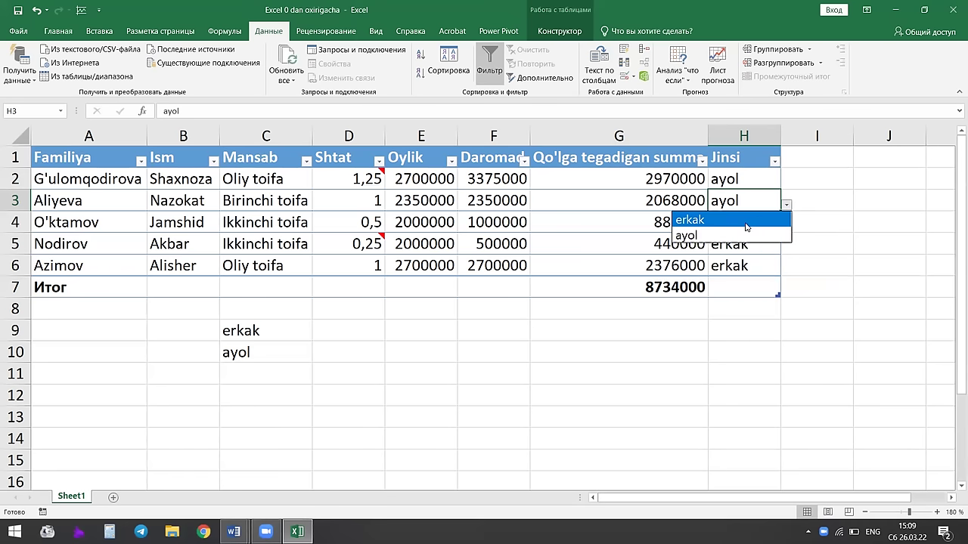
pyautogui.press('Escape')
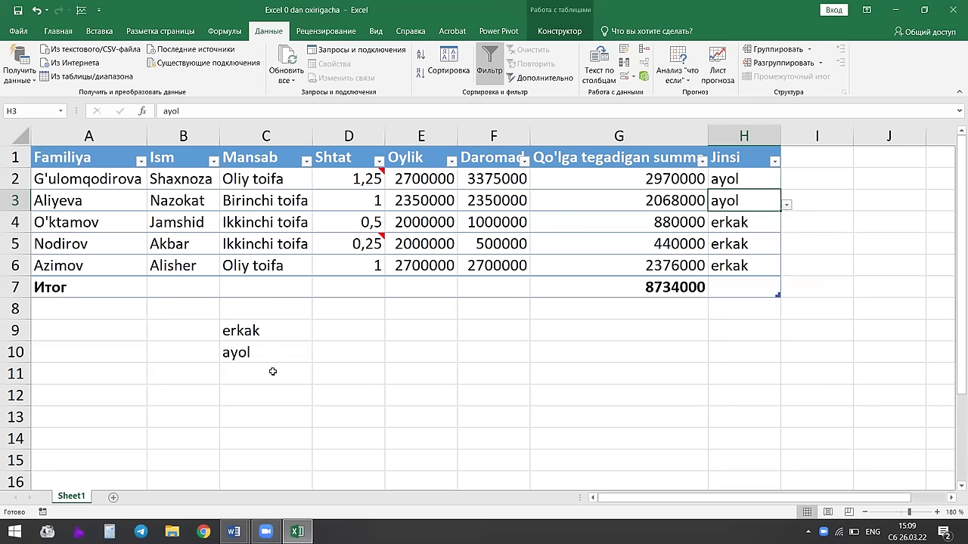
pyautogui.click(273, 371)
pyautogui.moveTo(255, 335); pyautogui.dragTo(265, 447)
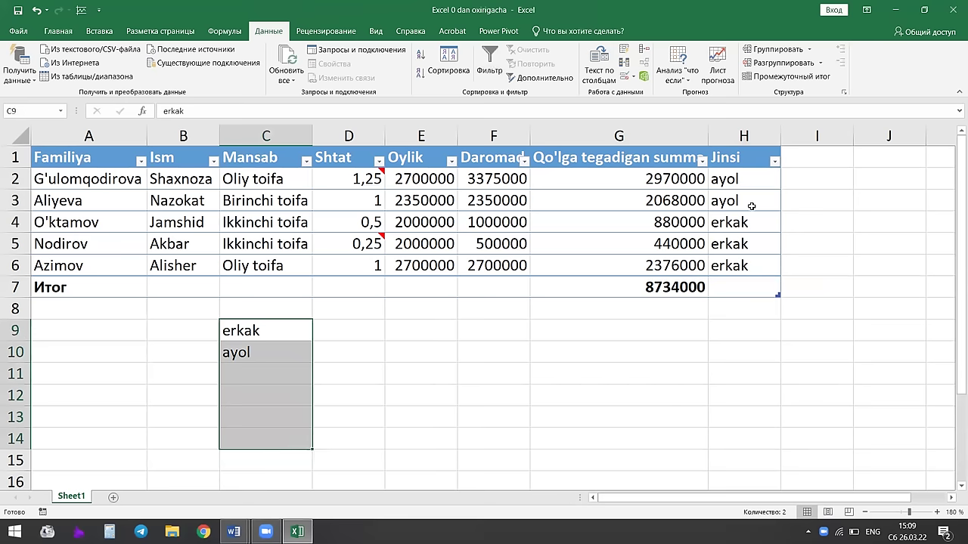
pyautogui.click(463, 349)
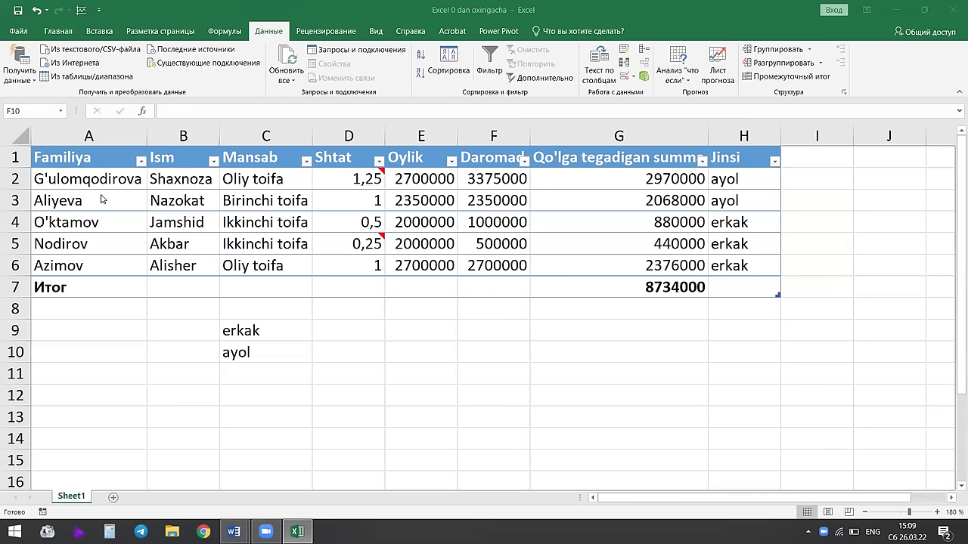
pyautogui.scroll(-7, 162, 342)
pyautogui.scroll(-1, 162, 343)
pyautogui.scroll(-13, 162, 343)
pyautogui.scroll(-12, 164, 341)
pyautogui.scroll(-13, 167, 344)
pyautogui.scroll(-18, 169, 346)
pyautogui.scroll(-15, 169, 346)
pyautogui.scroll(-6, 169, 342)
pyautogui.scroll(-9, 168, 342)
pyautogui.scroll(-7, 171, 341)
pyautogui.scroll(-5, 170, 341)
pyautogui.scroll(-1, 171, 341)
pyautogui.scroll(-2, 171, 341)
pyautogui.scroll(6, 171, 341)
pyautogui.scroll(1, 171, 341)
pyautogui.scroll(7, 169, 341)
pyautogui.scroll(11, 169, 341)
pyautogui.scroll(6, 151, 328)
pyautogui.scroll(10, 197, 295)
pyautogui.scroll(5, 205, 298)
pyautogui.scroll(8, 129, 264)
pyautogui.scroll(9, 102, 254)
pyautogui.scroll(5, 164, 257)
pyautogui.scroll(10, 192, 267)
pyautogui.scroll(10, 192, 268)
pyautogui.scroll(9, 188, 255)
pyautogui.scroll(5, 188, 255)
pyautogui.scroll(5, 186, 252)
pyautogui.scroll(3, 186, 252)
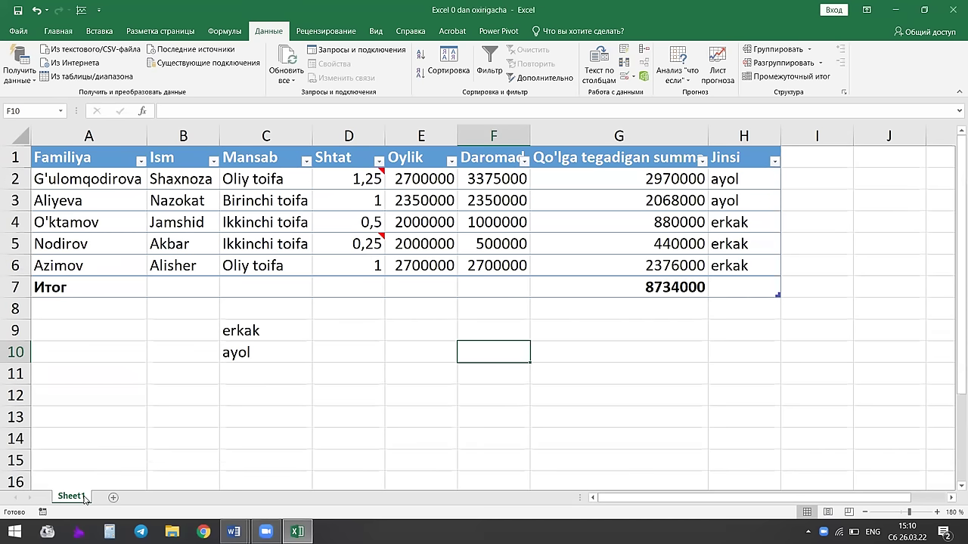
# Rename Sheet1 to O'qituvchini daromadi.
pyautogui.moveTo(85, 499); pyautogui.dragTo(135, 482)
pyautogui.write("O'qituvchini oyligi")
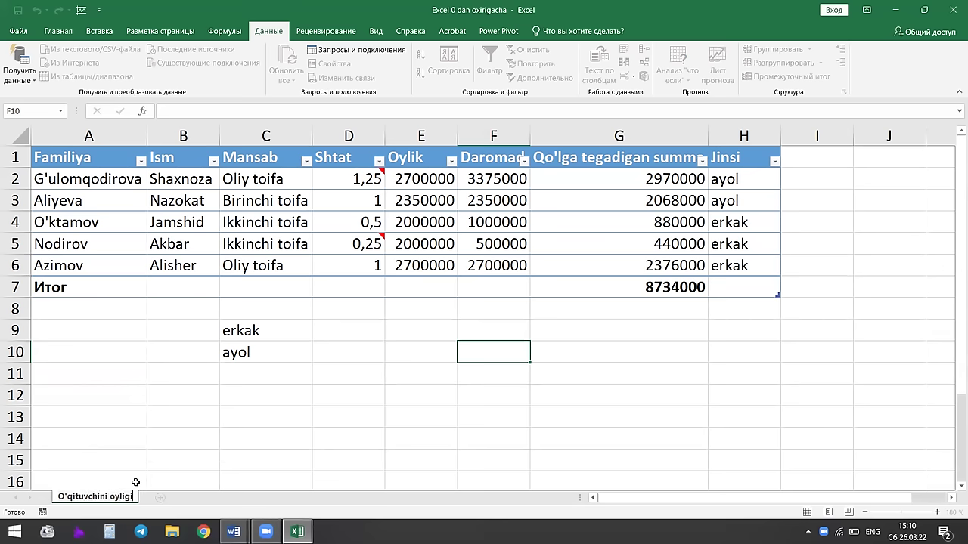
pyautogui.press('BackSpace')
pyautogui.press('BackSpace')
pyautogui.press('BackSpace')
pyautogui.press('BackSpace')
pyautogui.press('BackSpace')
pyautogui.press('BackSpace')
pyautogui.write('daromadi')
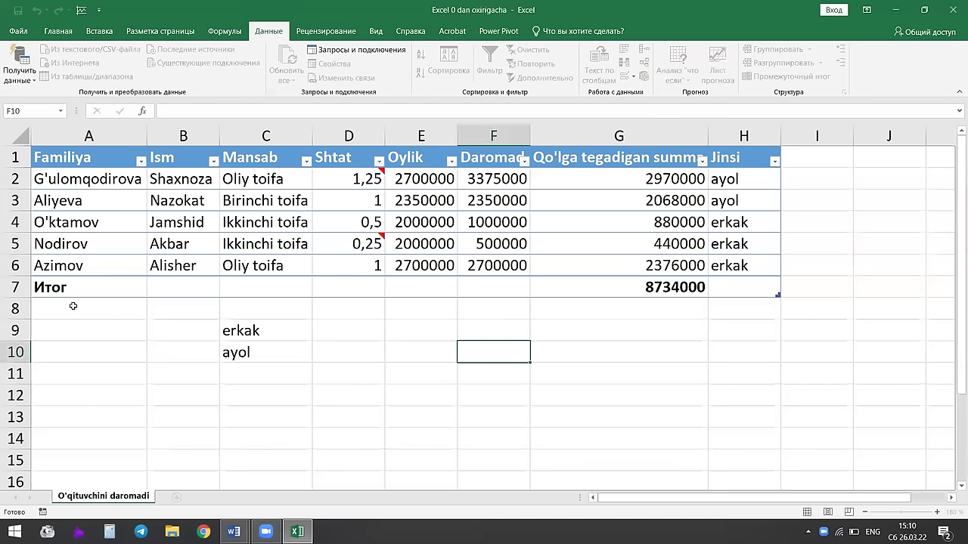
pyautogui.click(73, 306)
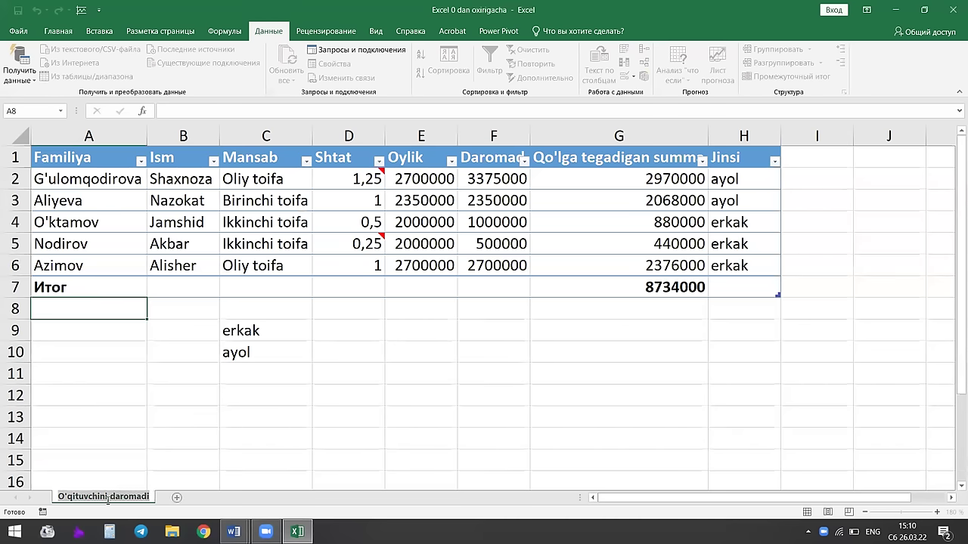
# Correct the sheet name to O'qituvchilarni daromadi.
pyautogui.doubleClick(108, 496)
pyautogui.click(111, 496)
pyautogui.press('BackSpace')
pyautogui.press('BackSpace')
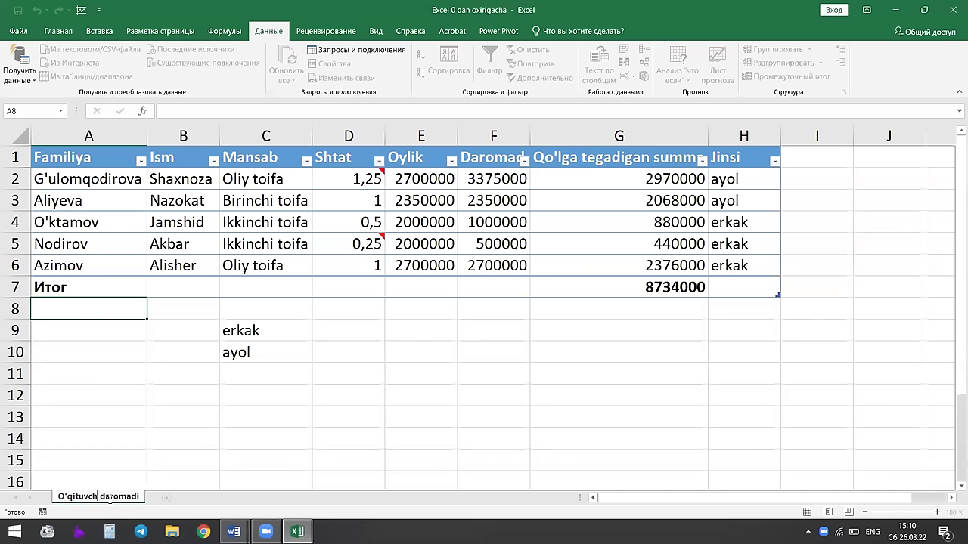
pyautogui.write('larni')
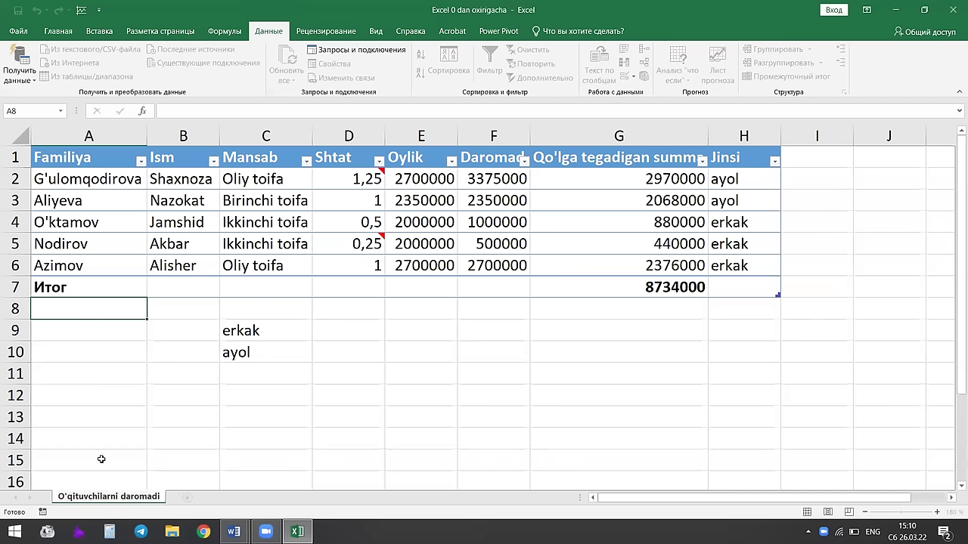
pyautogui.click(122, 366)
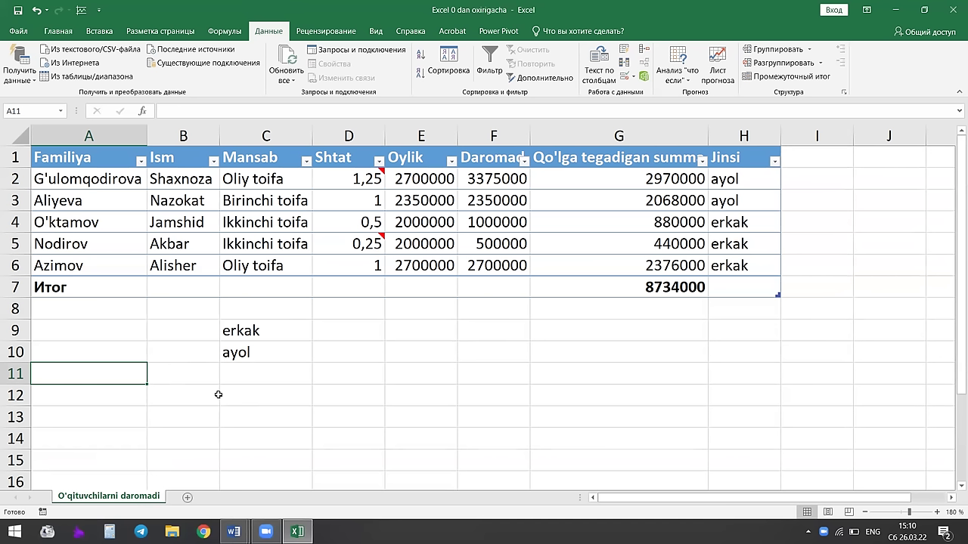
# Add a new blank worksheet, Лист1, after O'qituvchilarni daromadi.
pyautogui.click(189, 499)
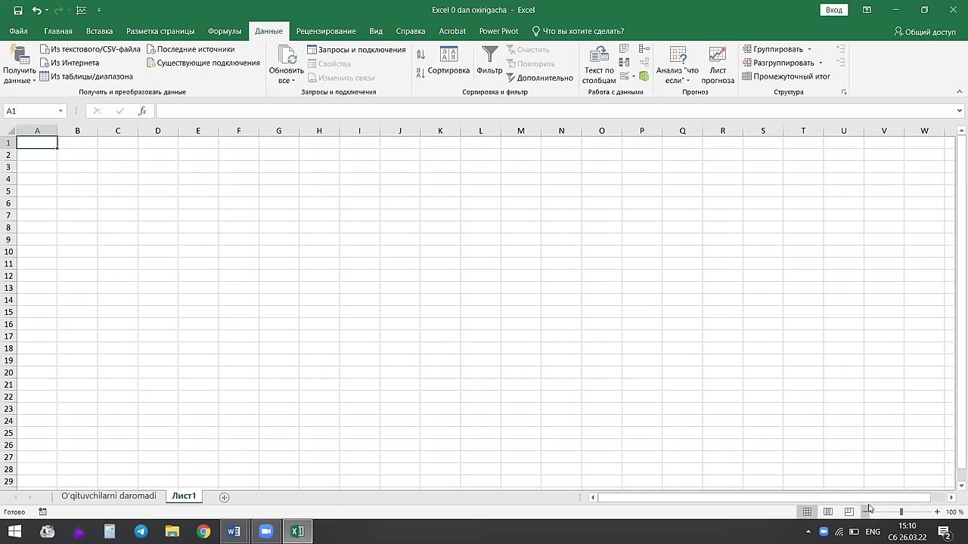
pyautogui.click(230, 203)
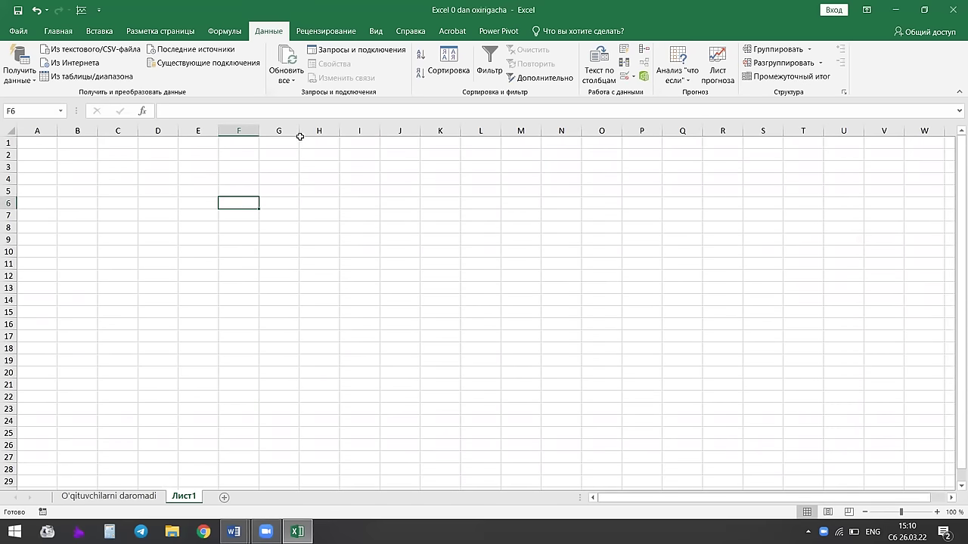
pyautogui.click(280, 180)
pyautogui.click(107, 496)
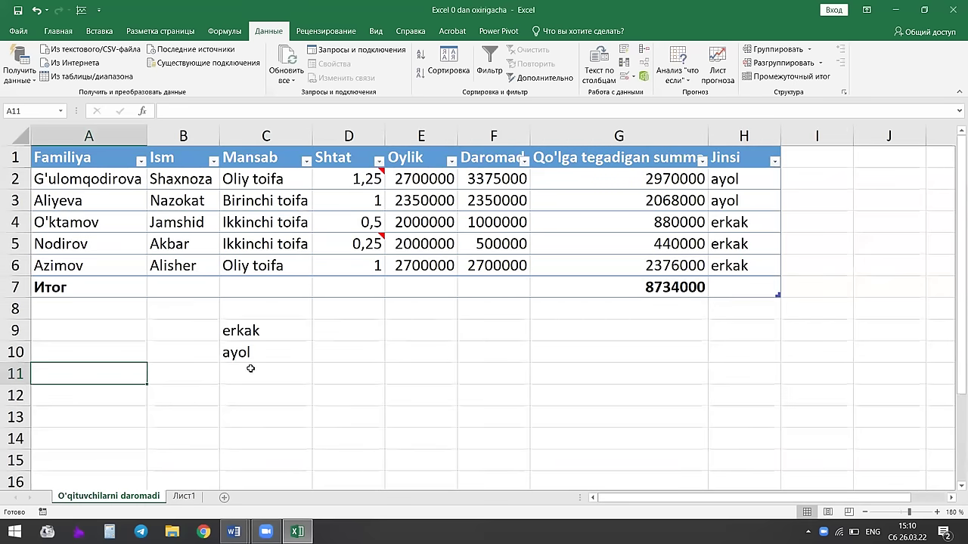
pyautogui.click(184, 496)
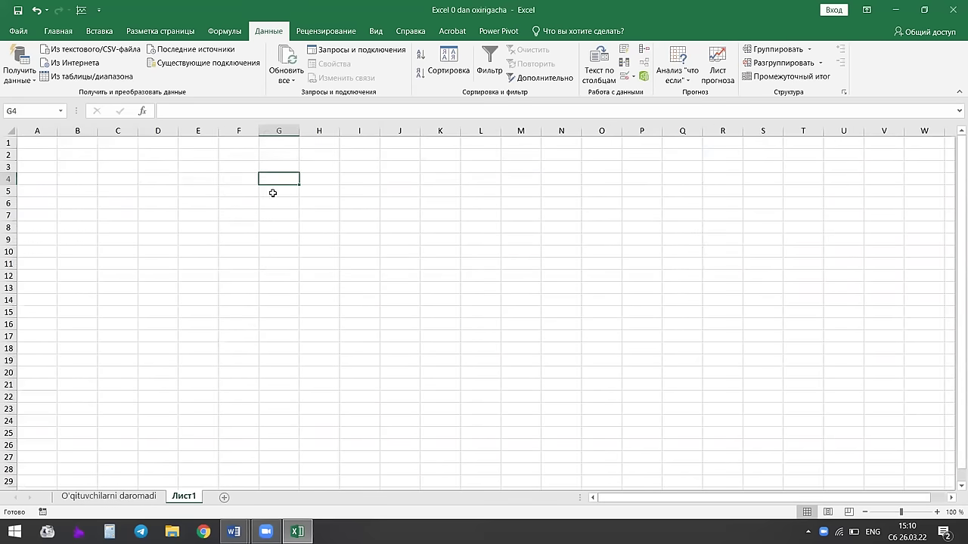
# Zoom the new sheet to about 230% and return to cell A1.
pyautogui.click(53, 143)
pyautogui.click(932, 512)
pyautogui.click(353, 240)
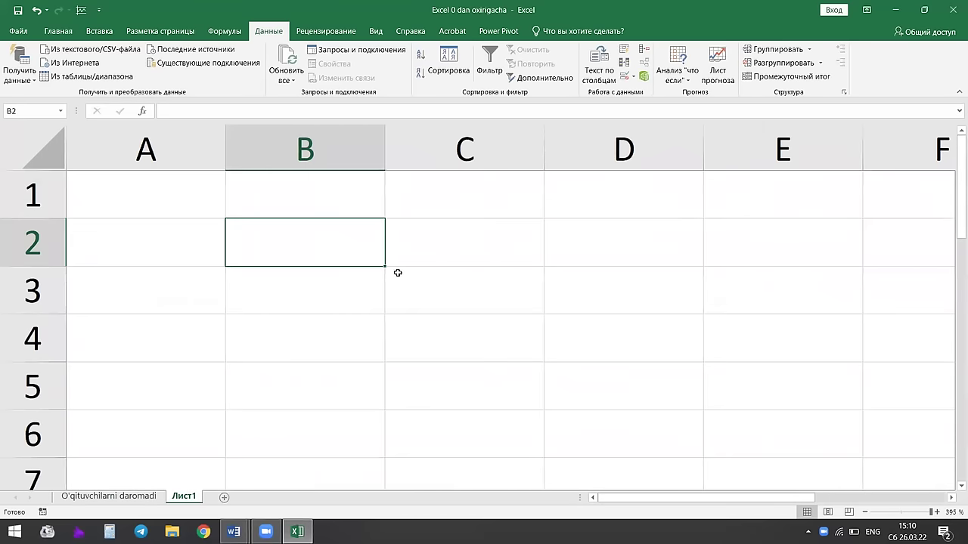
pyautogui.moveTo(942, 515); pyautogui.dragTo(916, 514)
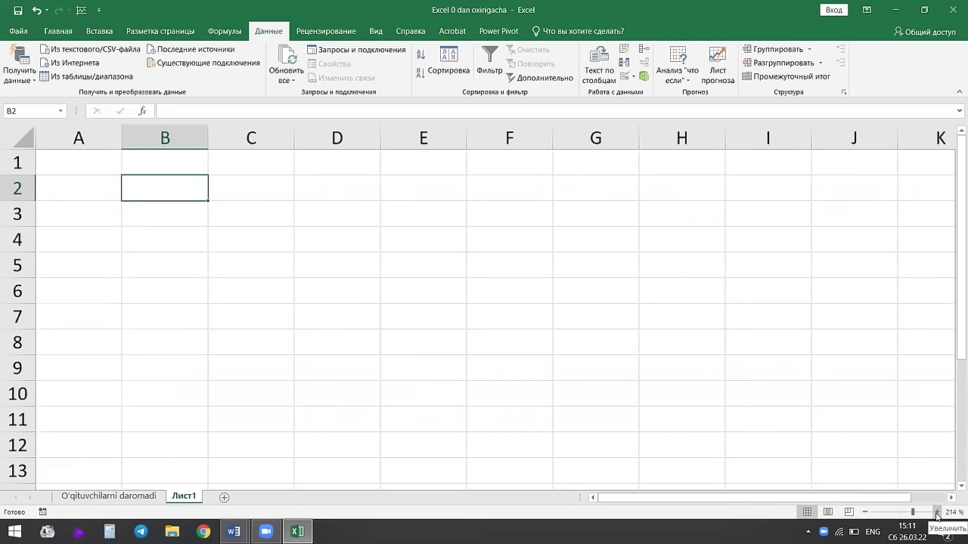
pyautogui.click(270, 276)
pyautogui.hotkey('ctrl', 'Home')
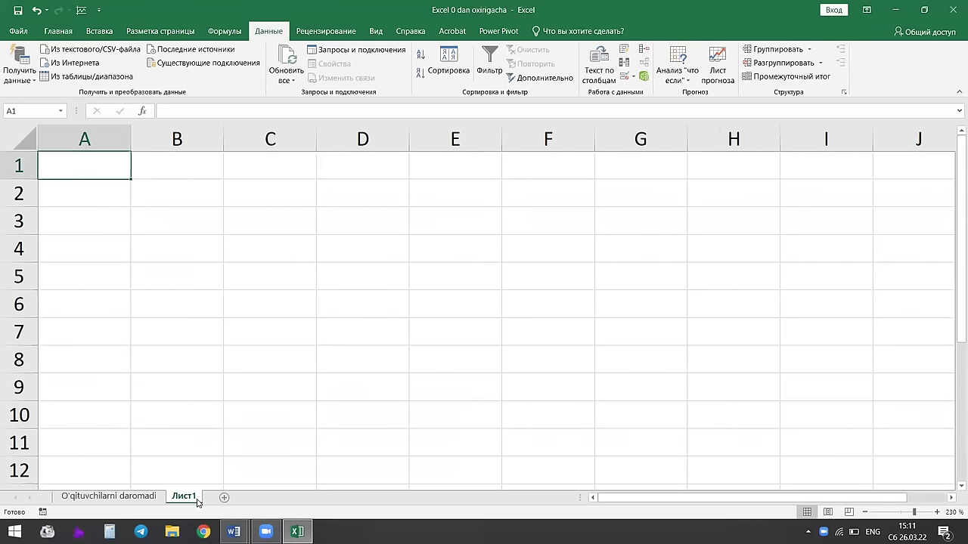
# Rename Лист1 to Sitrus meva narxlari.
pyautogui.doubleClick(193, 498)
pyautogui.write('Sitrus meva narxlari')
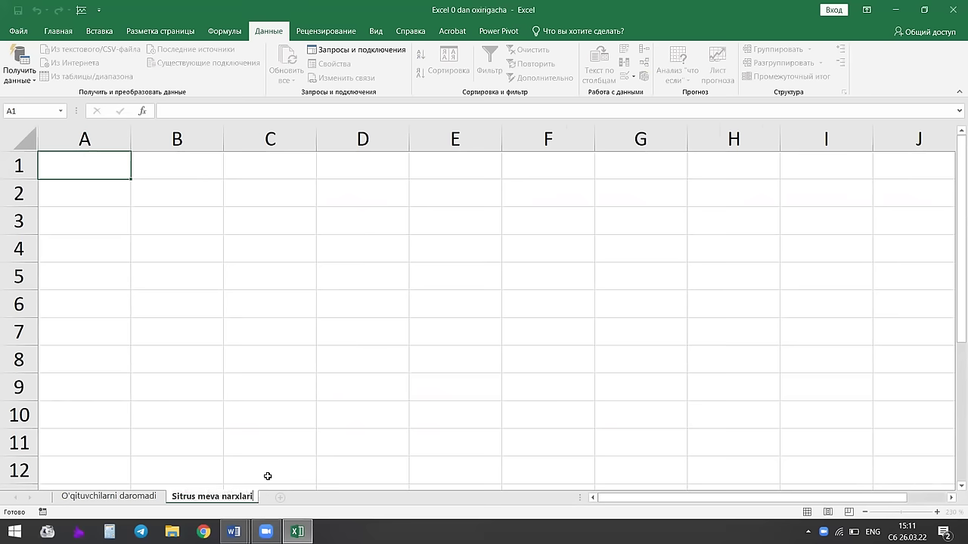
pyautogui.click(149, 352)
pyautogui.click(93, 243)
pyautogui.click(86, 185)
pyautogui.press('Up')
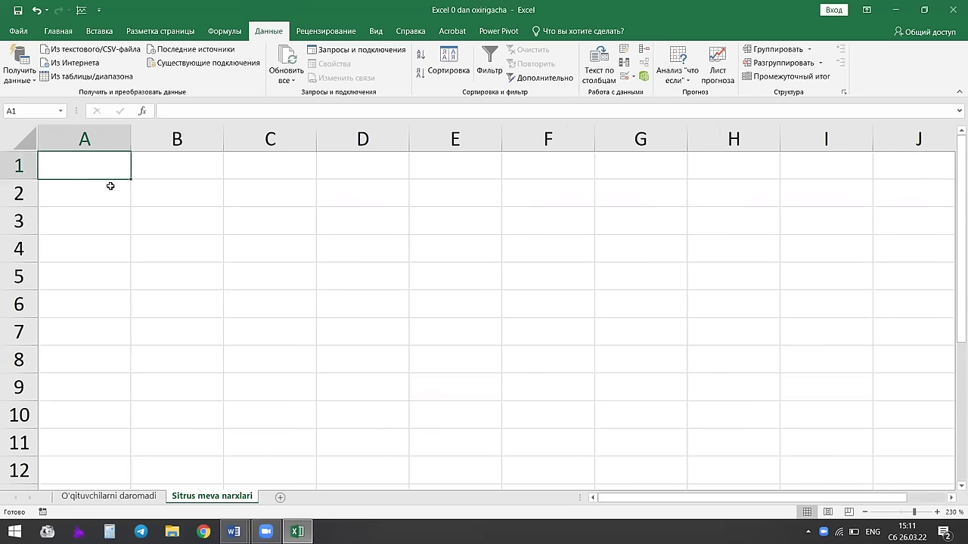
# Add a new sheet and name it Talabalar haqida.
pyautogui.click(279, 497)
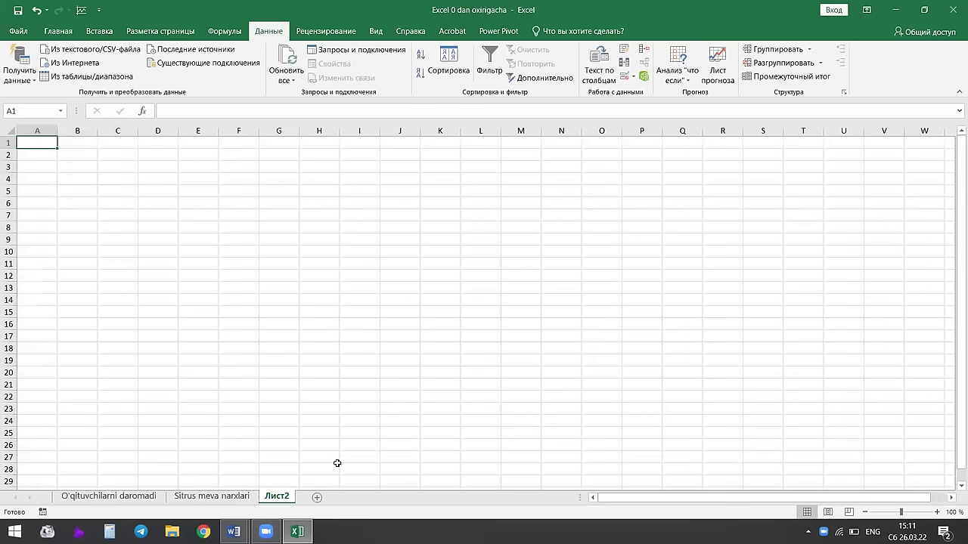
pyautogui.doubleClick(278, 496)
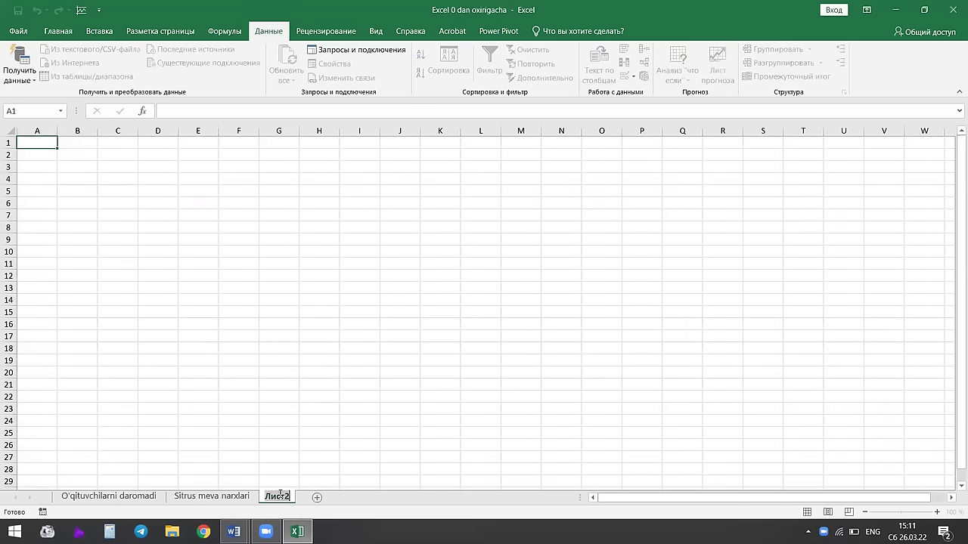
pyautogui.write('Ta')
pyautogui.write('labalar haqida')
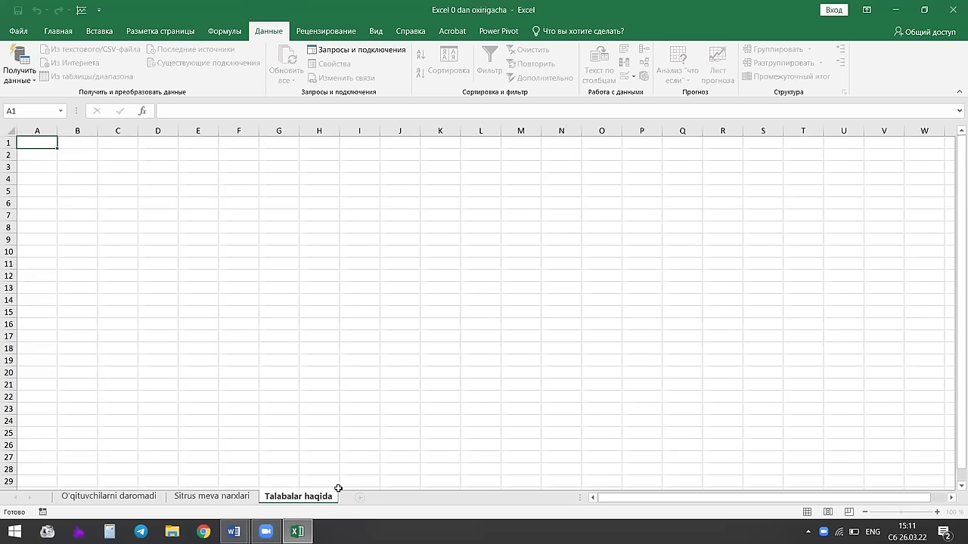
pyautogui.click(359, 497)
# Name the next new sheet Ota onalar haqida.
pyautogui.doubleClick(368, 497)
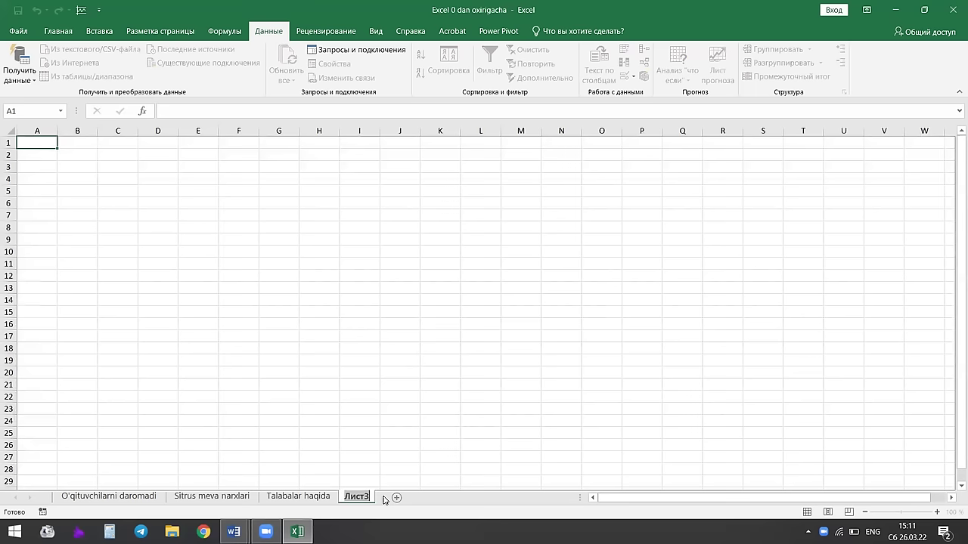
pyautogui.press('BackSpace')
pyautogui.write('o')
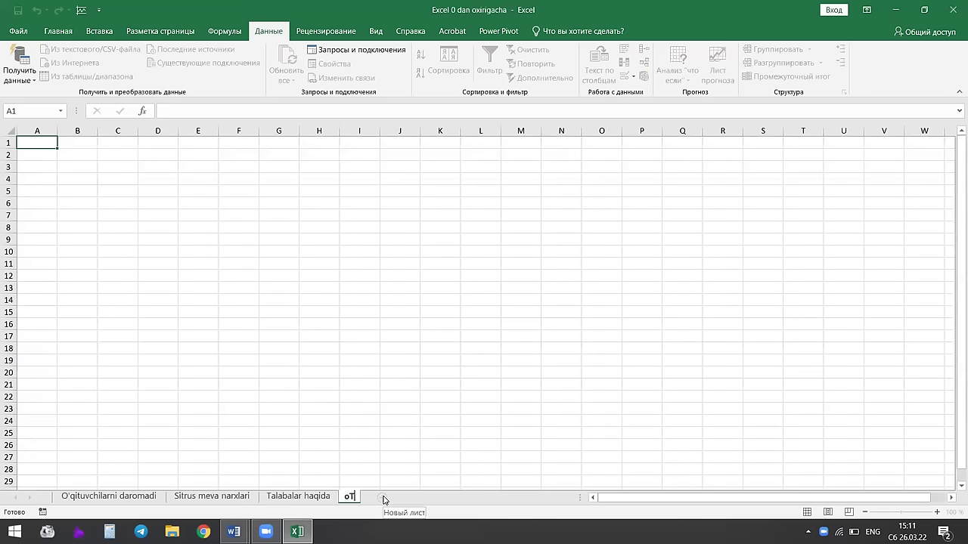
pyautogui.write('ta')
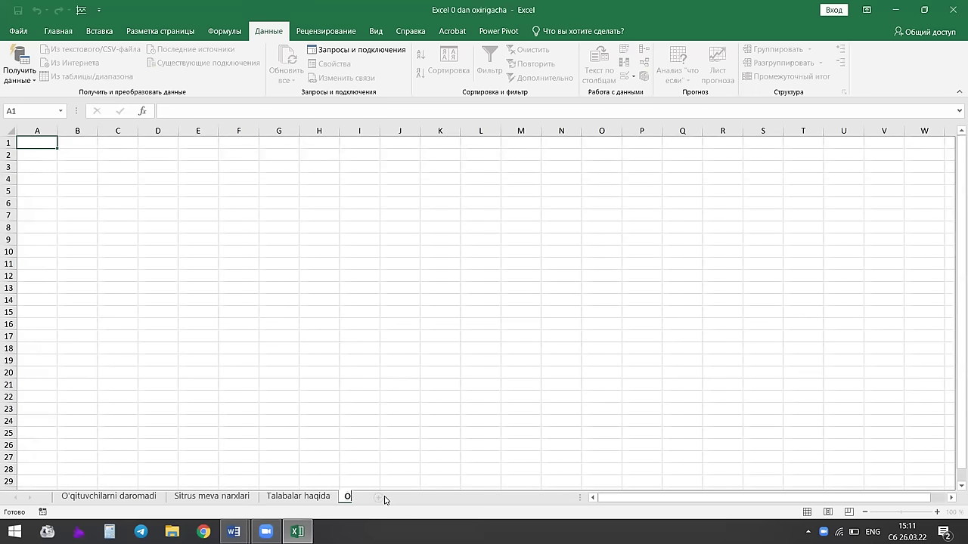
pyautogui.write(' onalar haqida')
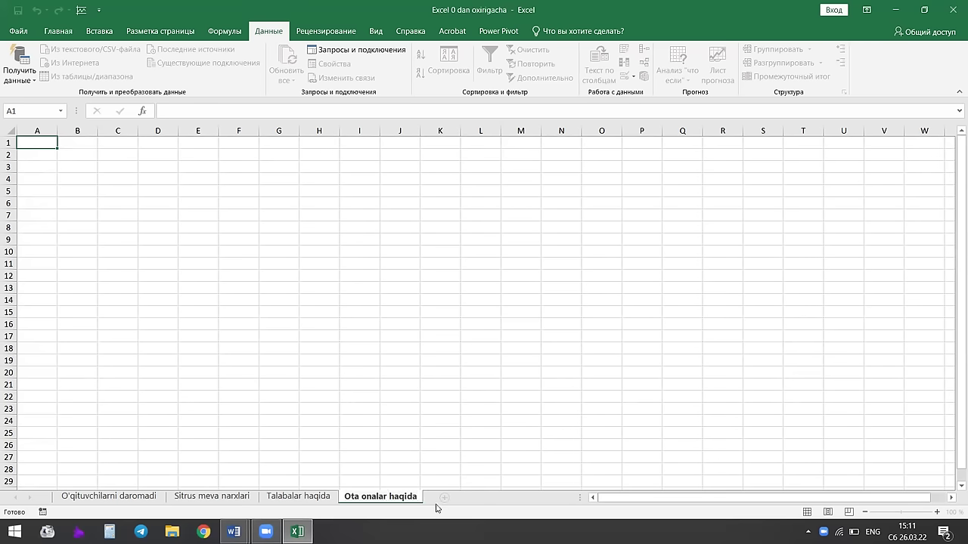
pyautogui.click(445, 497)
# Name the last new sheet Telefon do'konlari, fixing the typo.
pyautogui.doubleClick(443, 497)
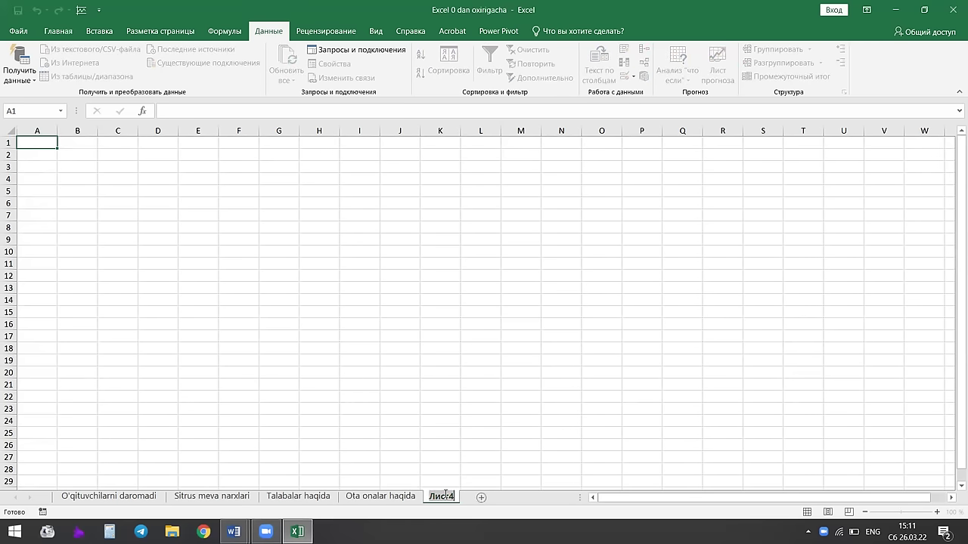
pyautogui.write("Telefon do'kjonk===")
pyautogui.press('BackSpace')
pyautogui.press('BackSpace')
pyautogui.press('BackSpace')
pyautogui.write('onlari')
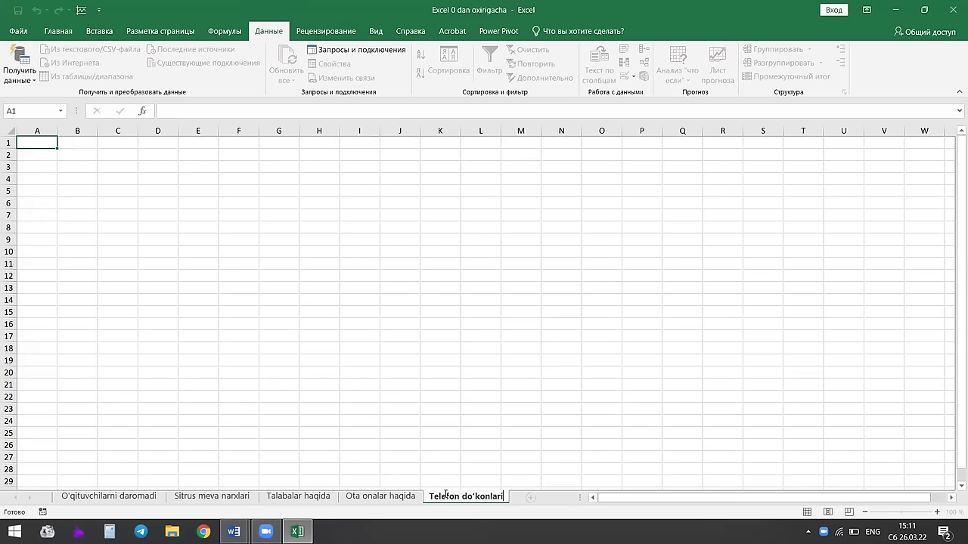
pyautogui.click(279, 336)
# Flip through the five existing sheets, ending on cell A1 of Telefon do'konlari.
pyautogui.click(220, 498)
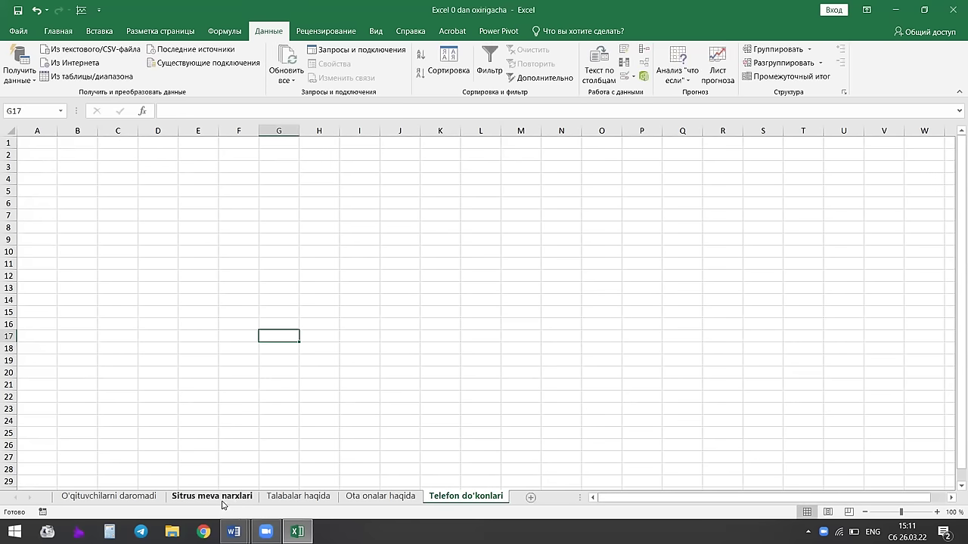
pyautogui.click(301, 500)
pyautogui.click(373, 499)
pyautogui.click(489, 499)
pyautogui.click(363, 497)
pyautogui.click(323, 499)
pyautogui.click(214, 499)
pyautogui.click(99, 499)
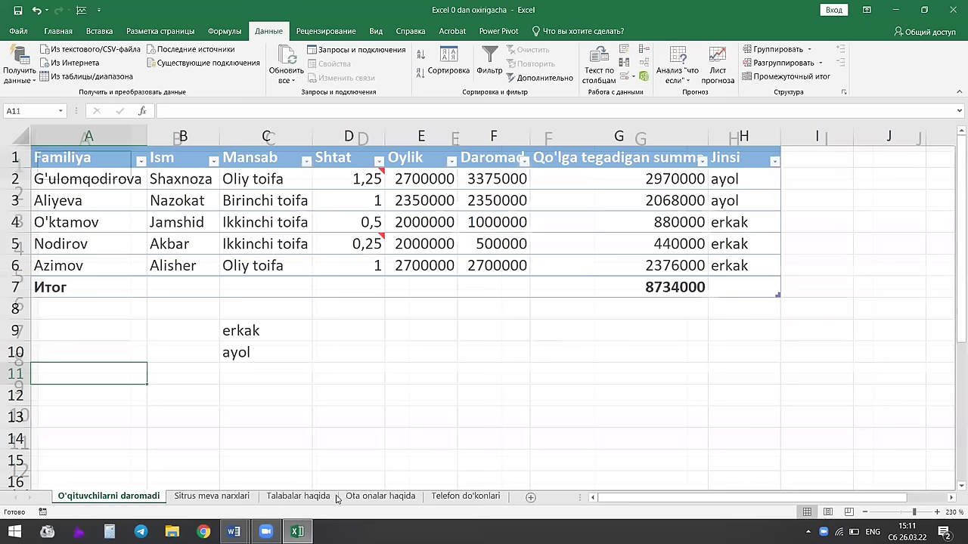
pyautogui.click(363, 497)
pyautogui.click(466, 497)
pyautogui.click(118, 274)
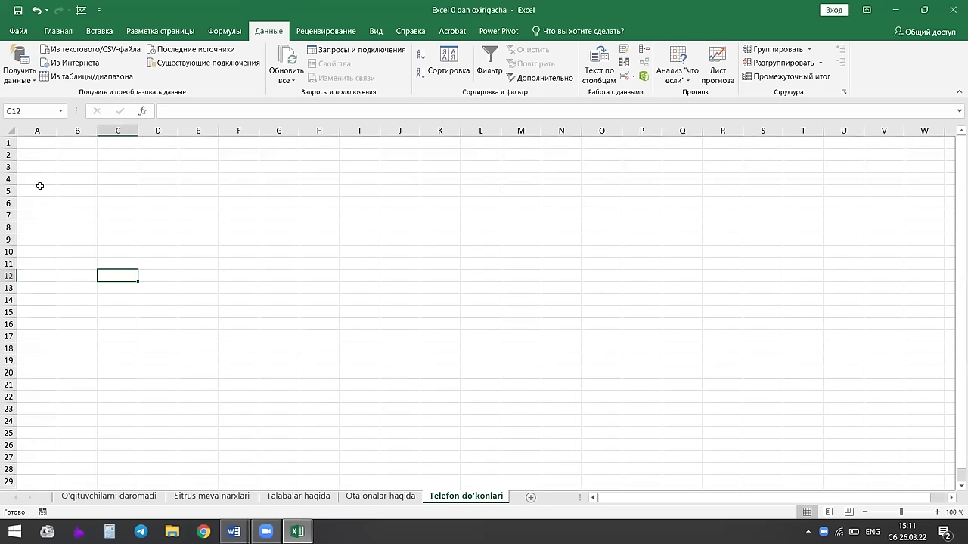
pyautogui.click(35, 153)
pyautogui.click(35, 143)
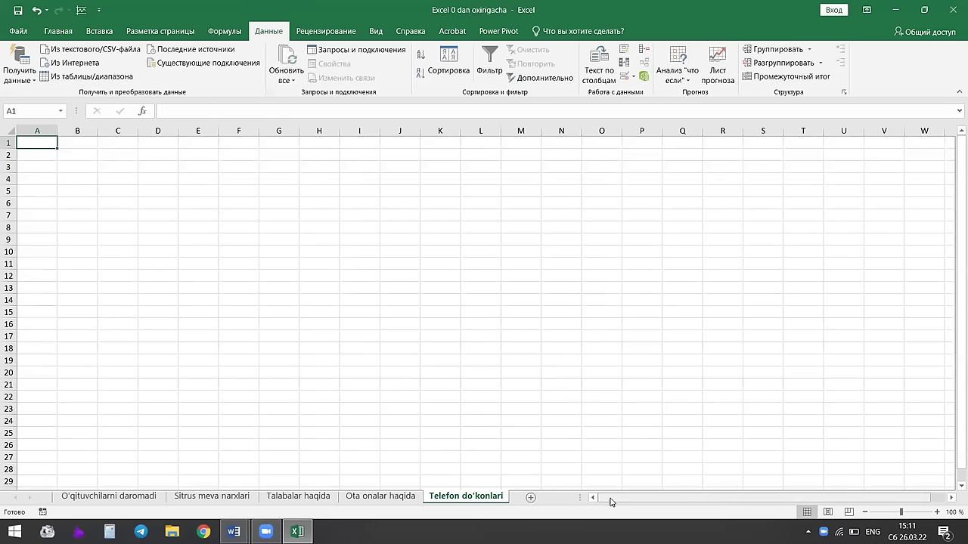
# Add four new blank sheets, Лист5 through Лист8, and make Лист8 active.
pyautogui.click(531, 498)
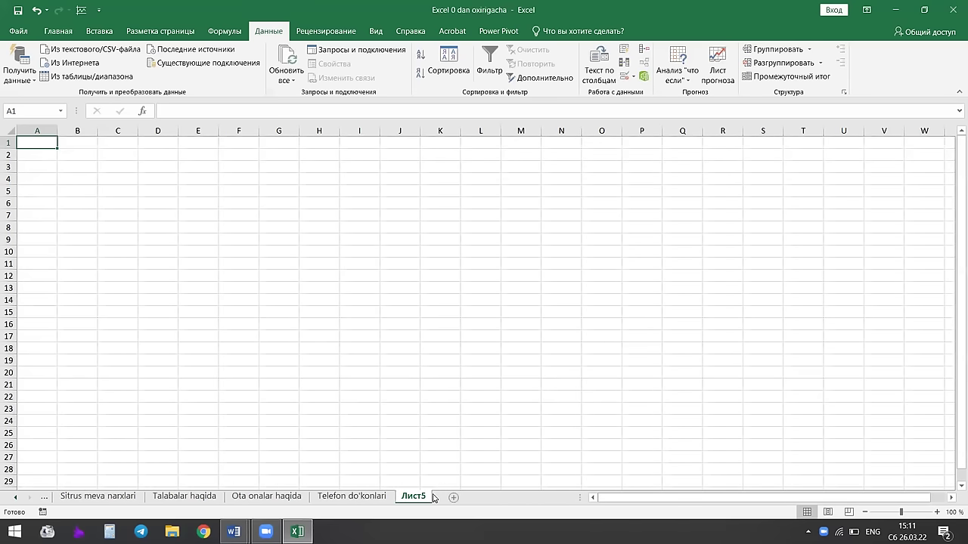
pyautogui.click(451, 498)
pyautogui.click(489, 498)
pyautogui.click(523, 498)
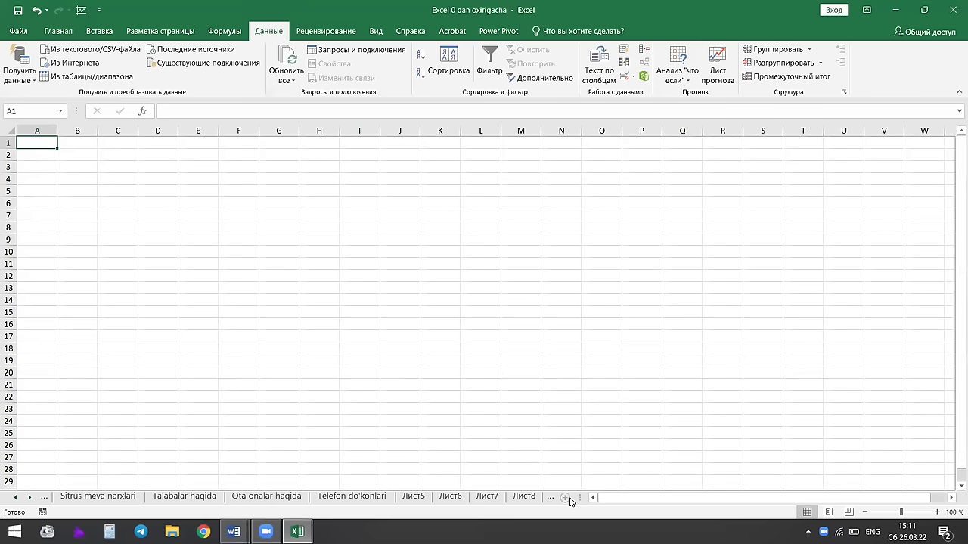
pyautogui.click(525, 497)
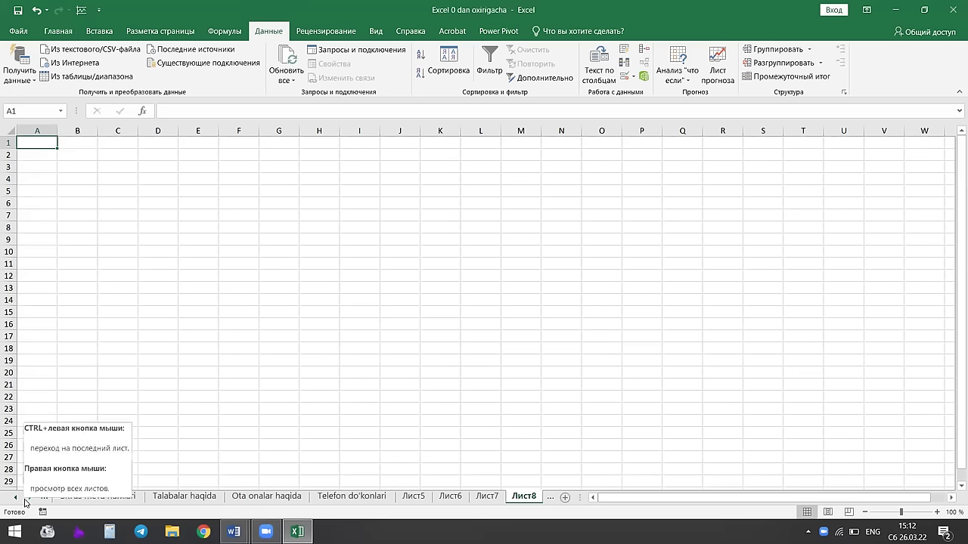
# Scroll the sheet tabs to the end and switch to the last sheet, Лист21.
pyautogui.click(28, 500)
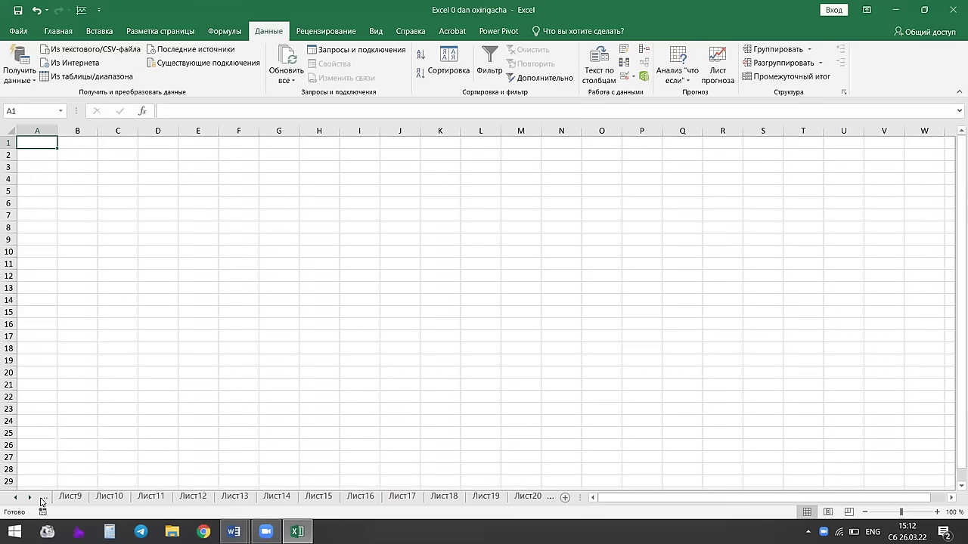
pyautogui.click(36, 501)
pyautogui.click(36, 500)
pyautogui.click(495, 499)
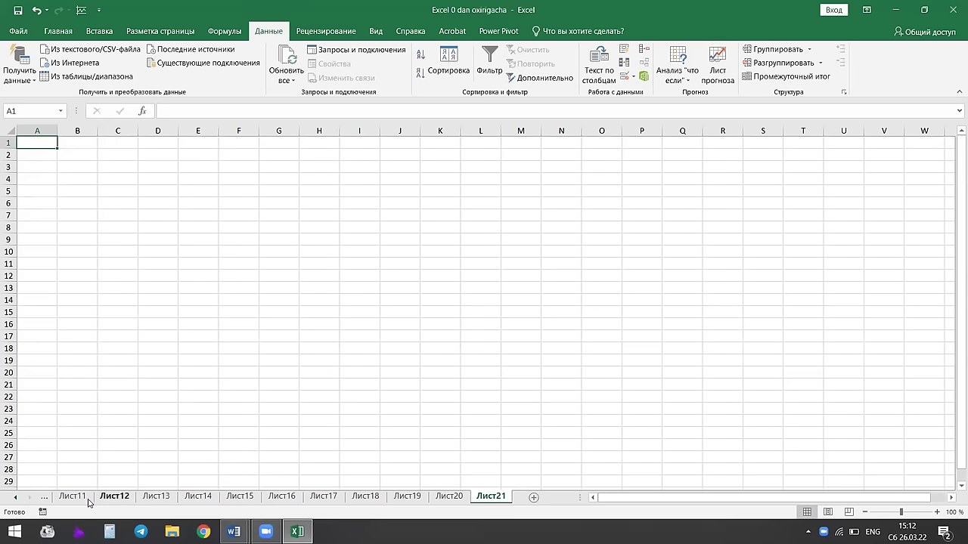
# Scroll the sheet tabs back to the first sheets and forward again to browse them.
pyautogui.click(18, 498)
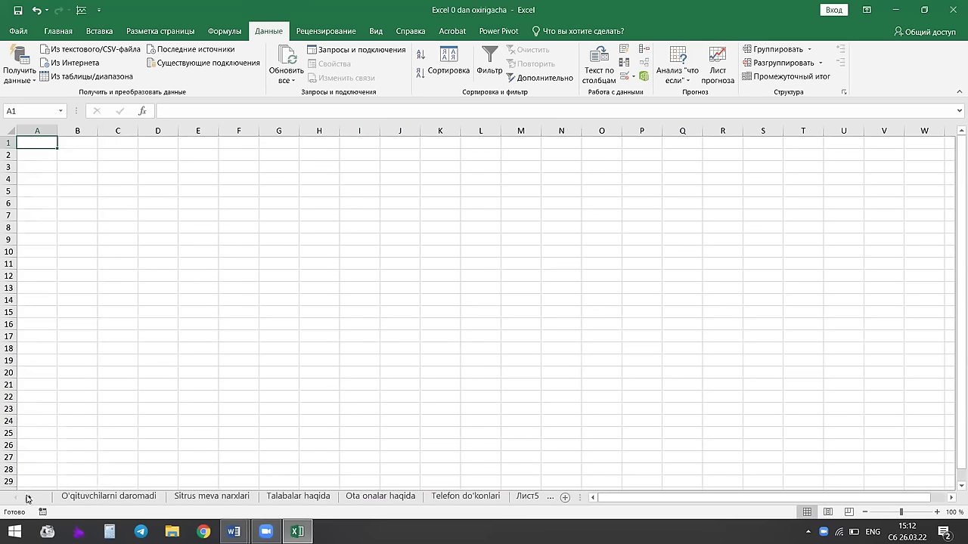
pyautogui.click(28, 498)
pyautogui.keyDown('ctrl'); pyautogui.click(27, 498); pyautogui.keyUp('ctrl')
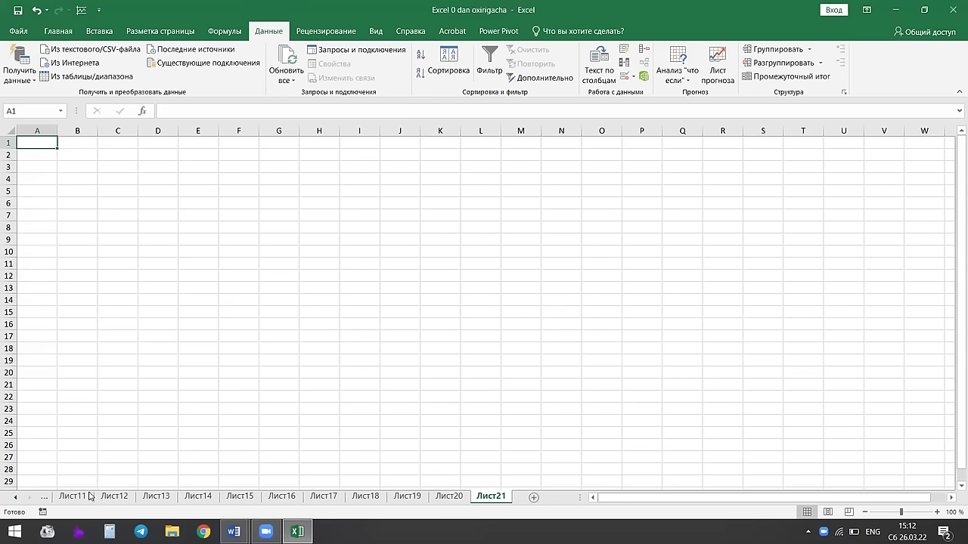
pyautogui.click(18, 500)
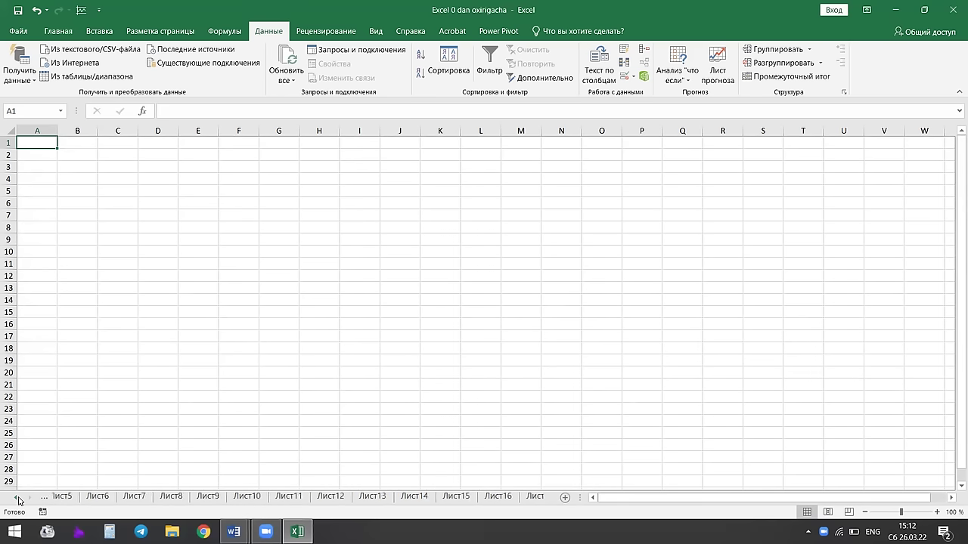
pyautogui.click(29, 498)
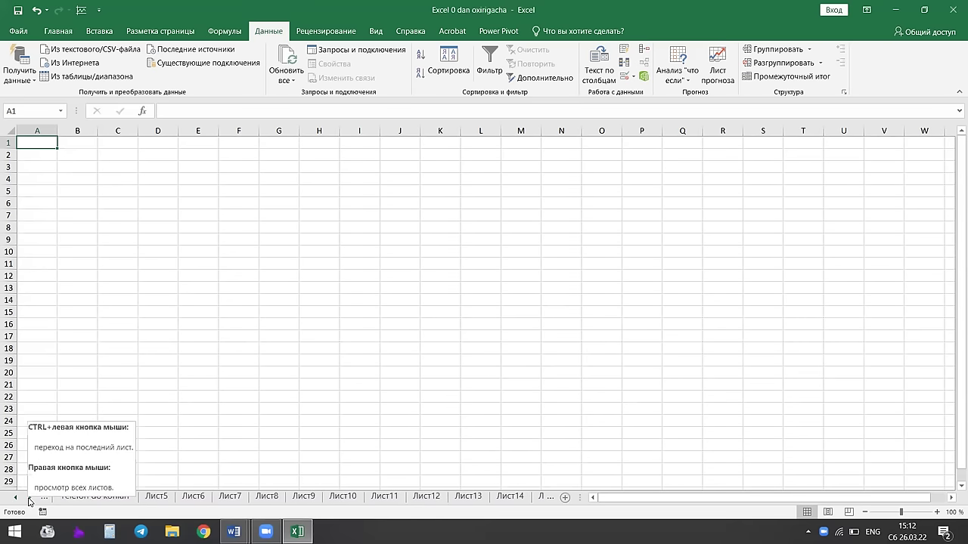
# Bring up the list of all workbook sheets, centre it, and browse its entries.
pyautogui.rightClick(30, 500)
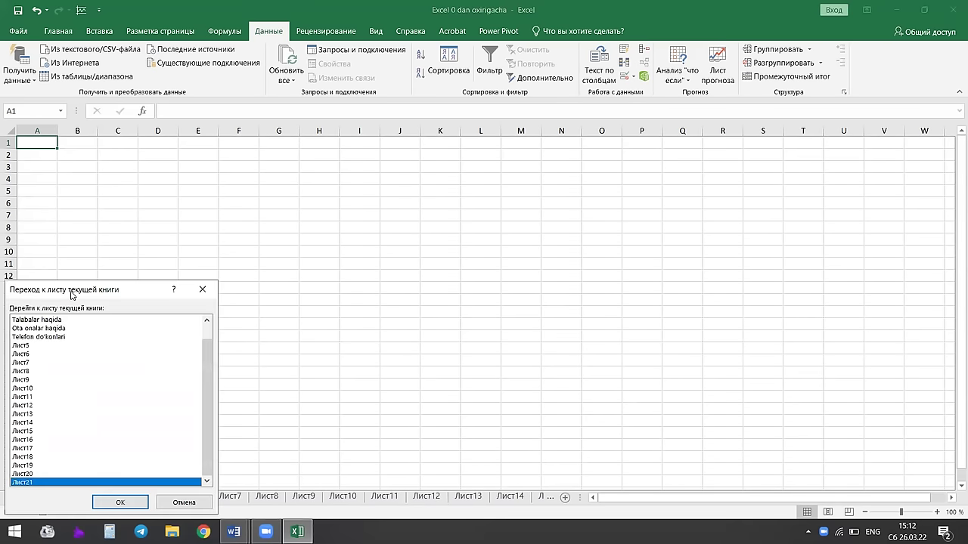
pyautogui.moveTo(79, 293); pyautogui.dragTo(281, 169)
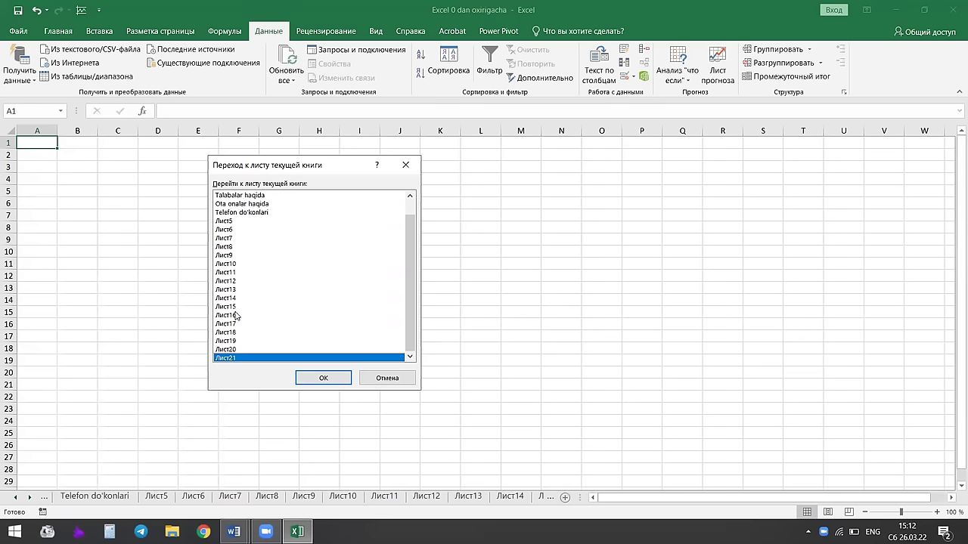
pyautogui.moveTo(288, 176)
pyautogui.mouseDown()
pyautogui.moveTo(277, 168)
pyautogui.moveTo(420, 180)
pyautogui.mouseUp()
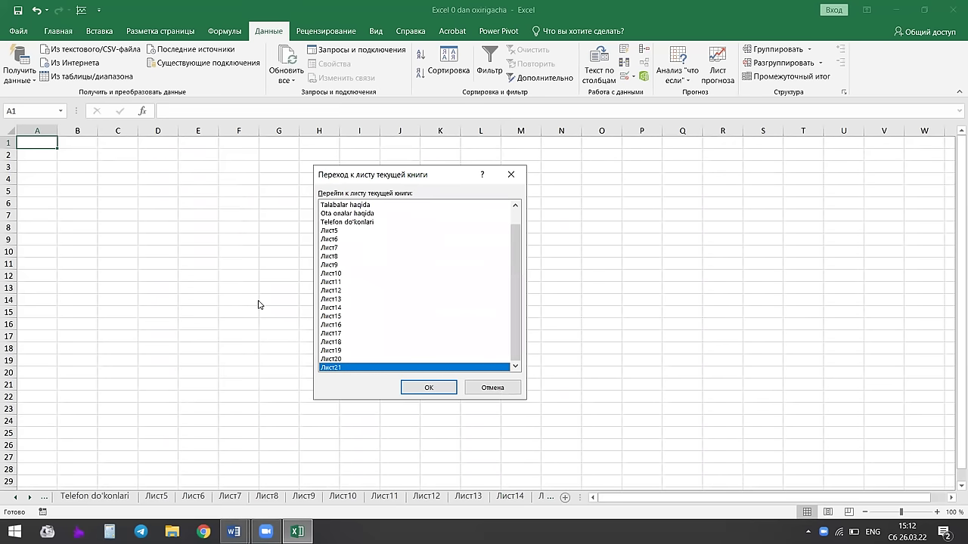
pyautogui.click(392, 252)
pyautogui.click(379, 308)
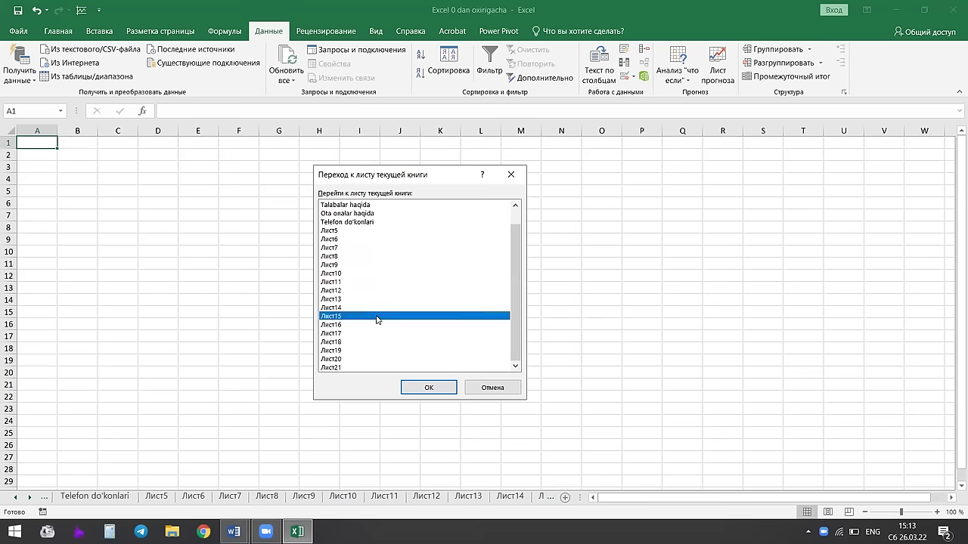
pyautogui.click(377, 359)
pyautogui.click(376, 276)
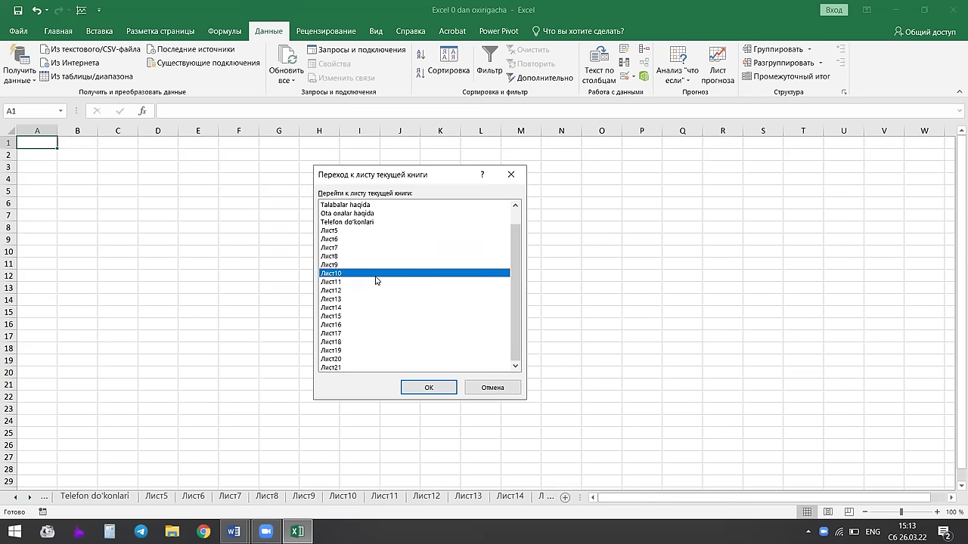
pyautogui.click(362, 222)
pyautogui.click(386, 214)
pyautogui.click(370, 207)
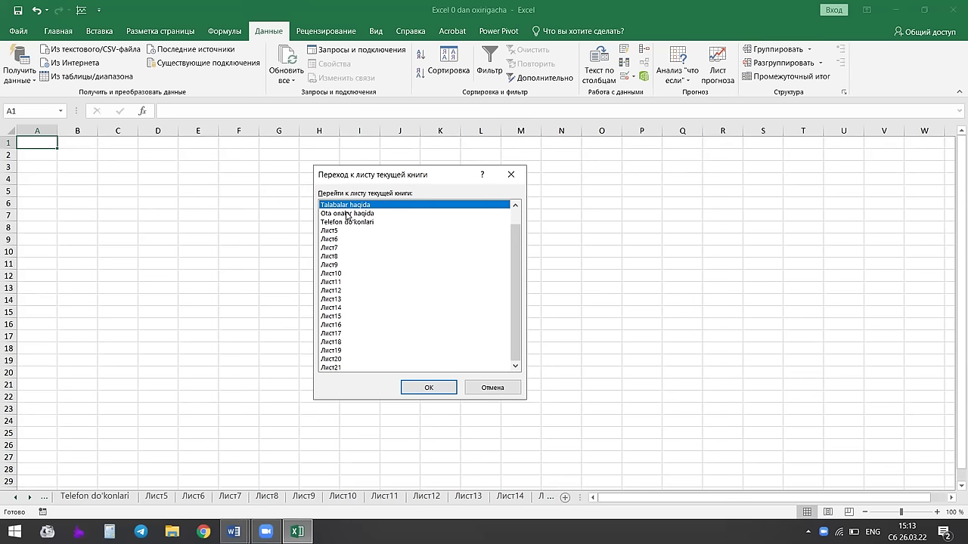
pyautogui.scroll(1, 377, 267)
# Jump to O'qituvchilarni daromadi from the sheet list, then to Sitrus meva narxlari.
pyautogui.click(369, 206)
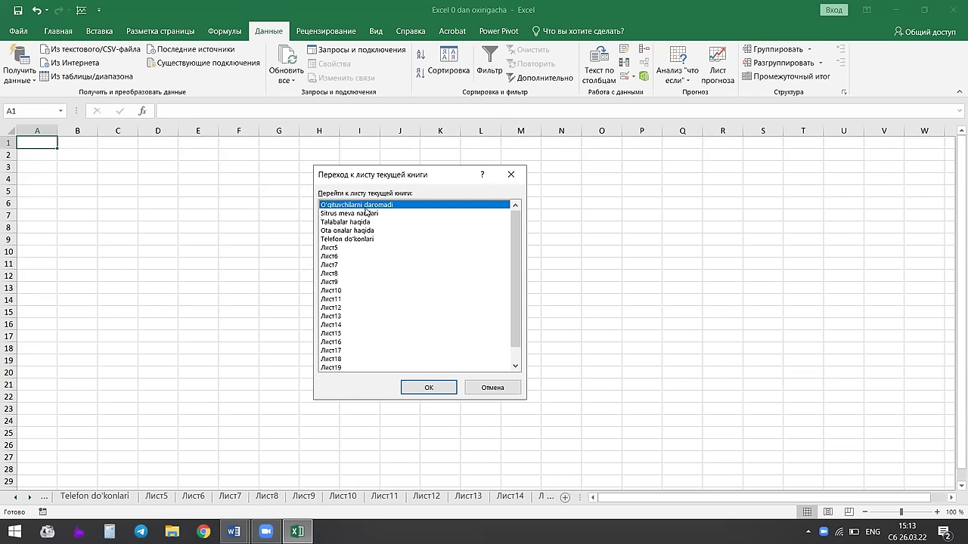
pyautogui.scroll(-1, 371, 296)
pyautogui.scroll(1, 371, 296)
pyautogui.click(370, 214)
pyautogui.click(369, 206)
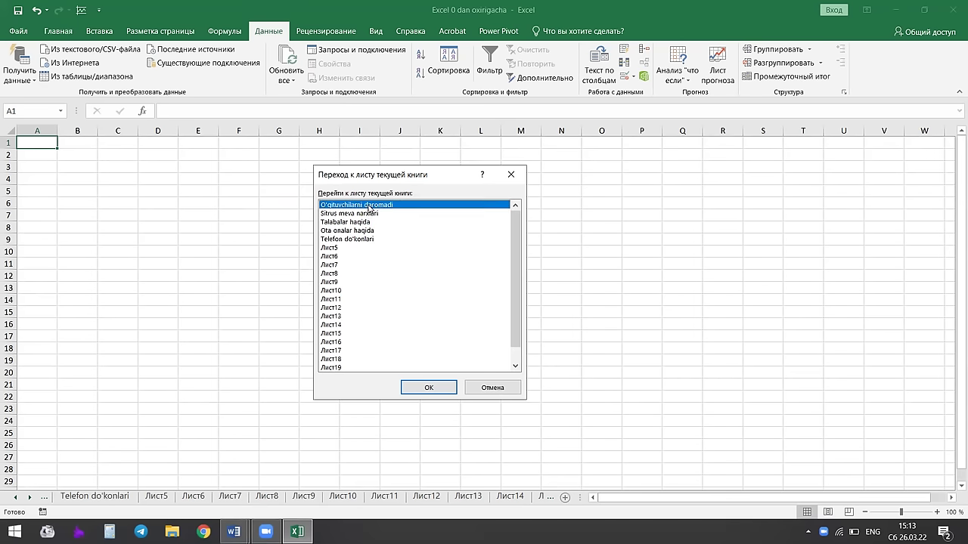
pyautogui.doubleClick(369, 206)
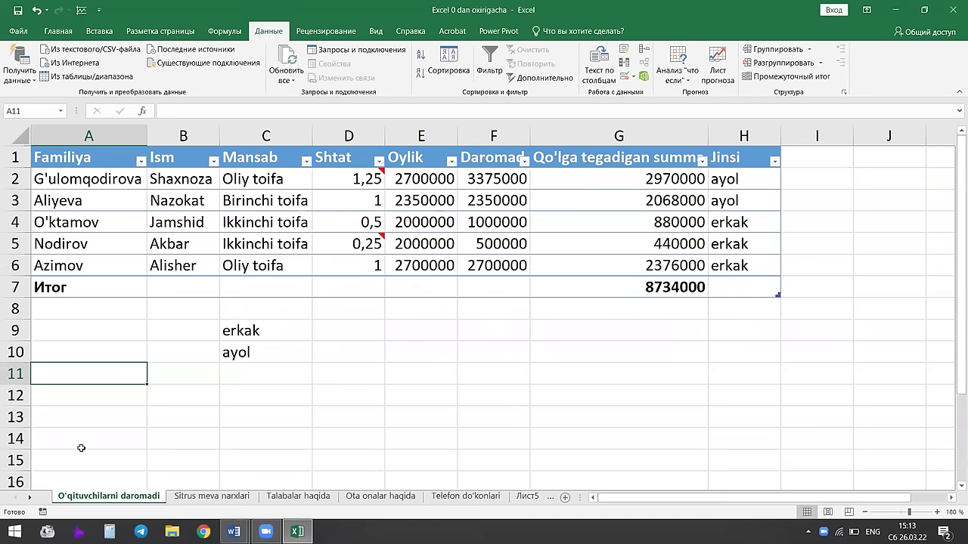
pyautogui.rightClick(29, 496)
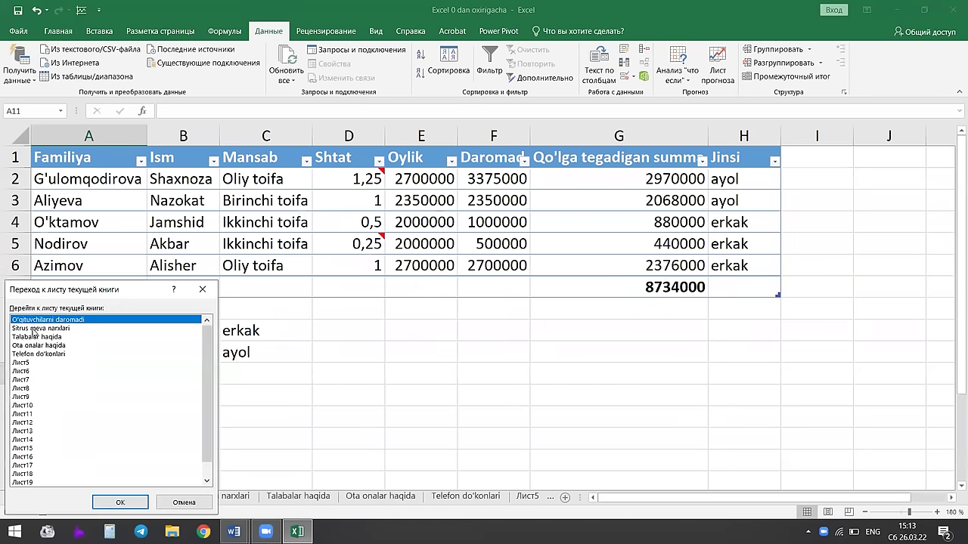
pyautogui.doubleClick(33, 328)
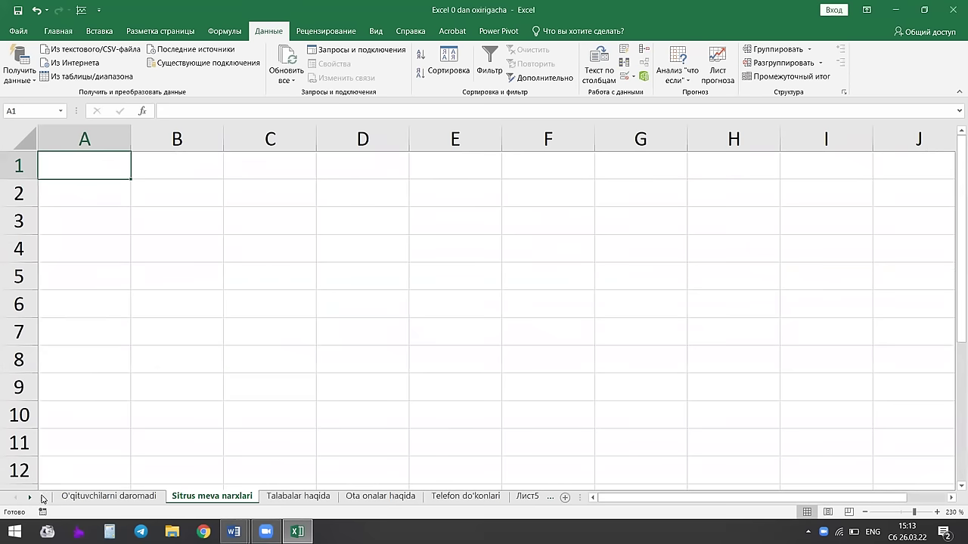
# Reopen and reposition the sheet list, then dismiss it without switching sheets.
pyautogui.rightClick(31, 499)
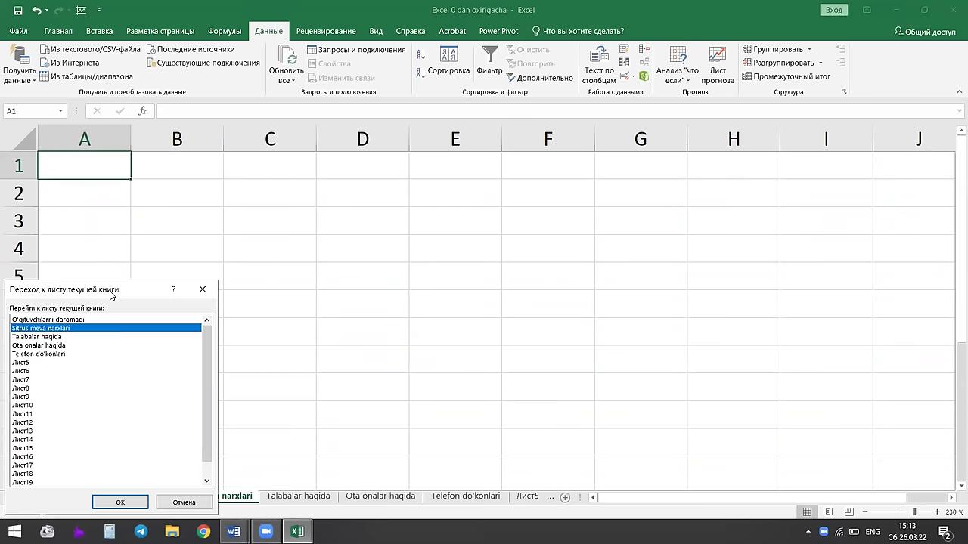
pyautogui.moveTo(110, 291); pyautogui.dragTo(535, 115)
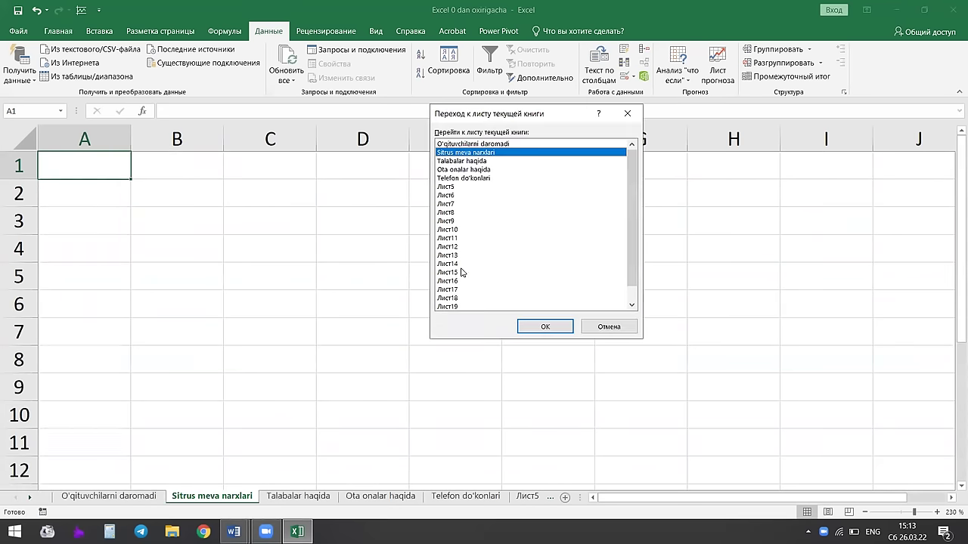
pyautogui.click(478, 145)
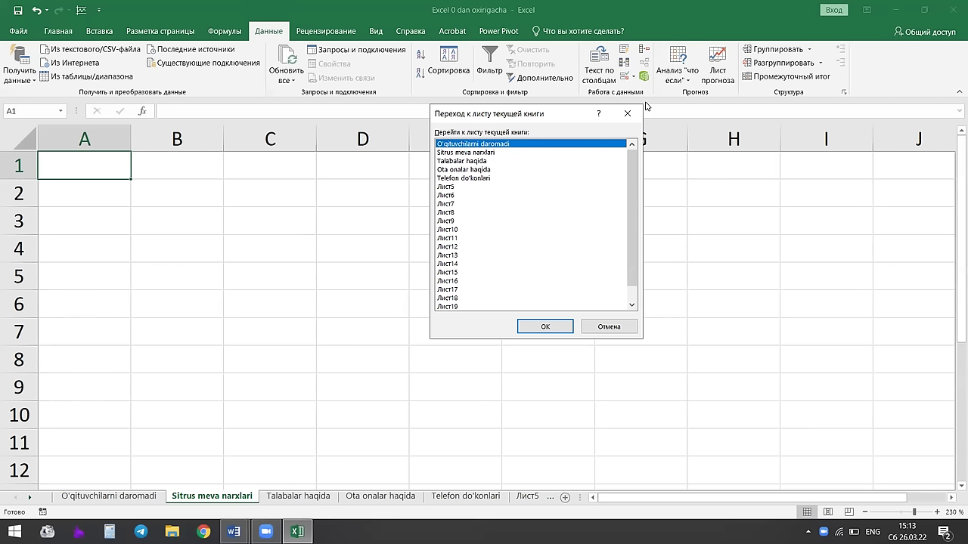
pyautogui.click(627, 113)
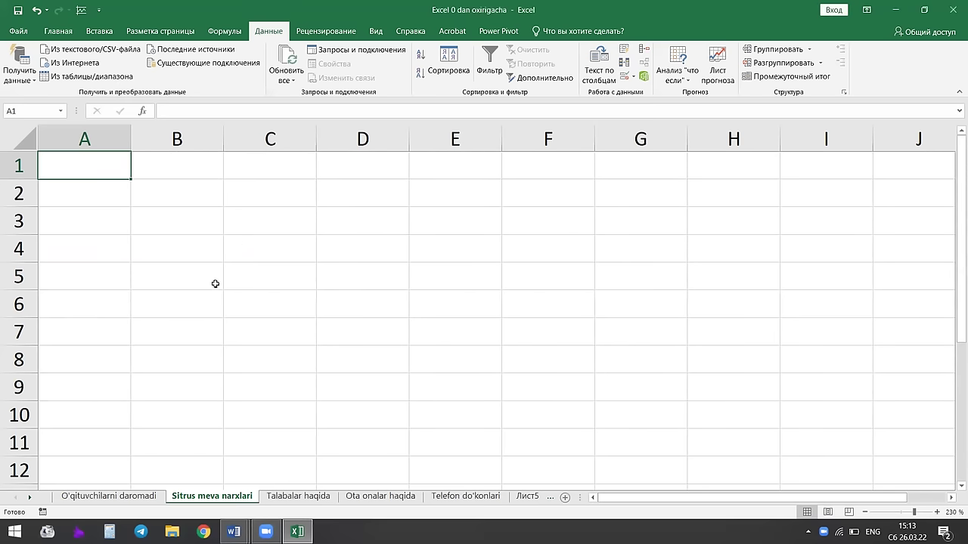
# On O'qituvchilarni daromadi, inspect the formulas in Daromad cell F3 and net-sum cell G4.
pyautogui.click(114, 495)
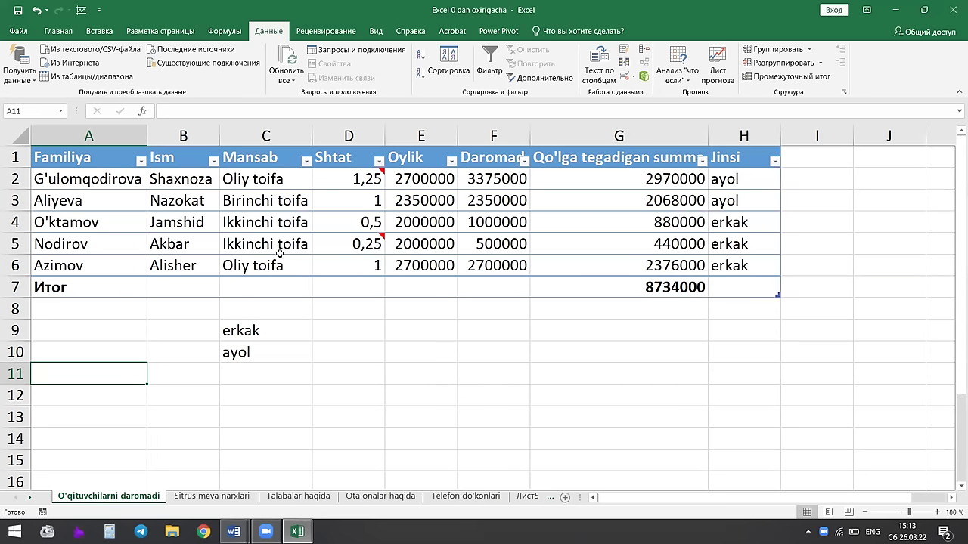
pyautogui.click(445, 218)
pyautogui.click(508, 207)
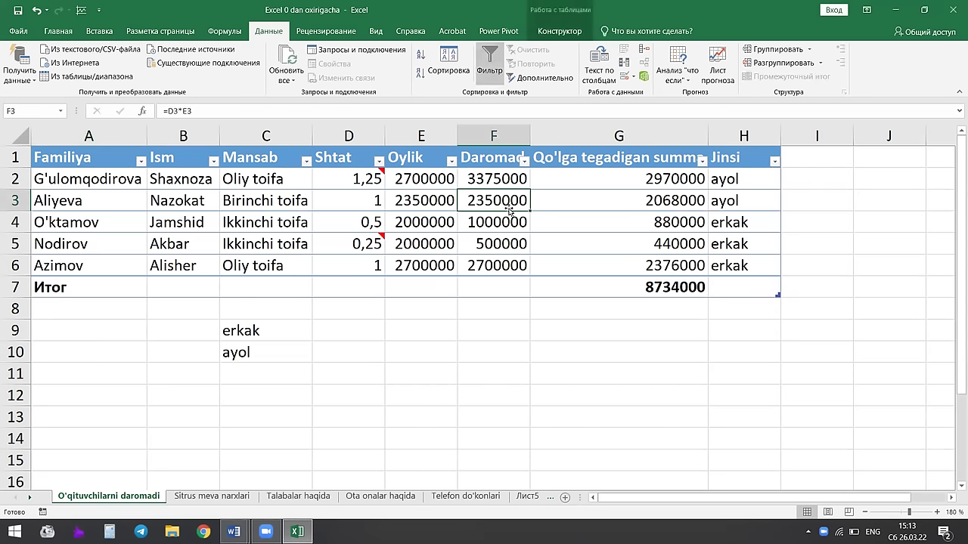
pyautogui.click(562, 222)
pyautogui.click(502, 236)
pyautogui.click(582, 224)
pyautogui.click(506, 228)
pyautogui.click(574, 224)
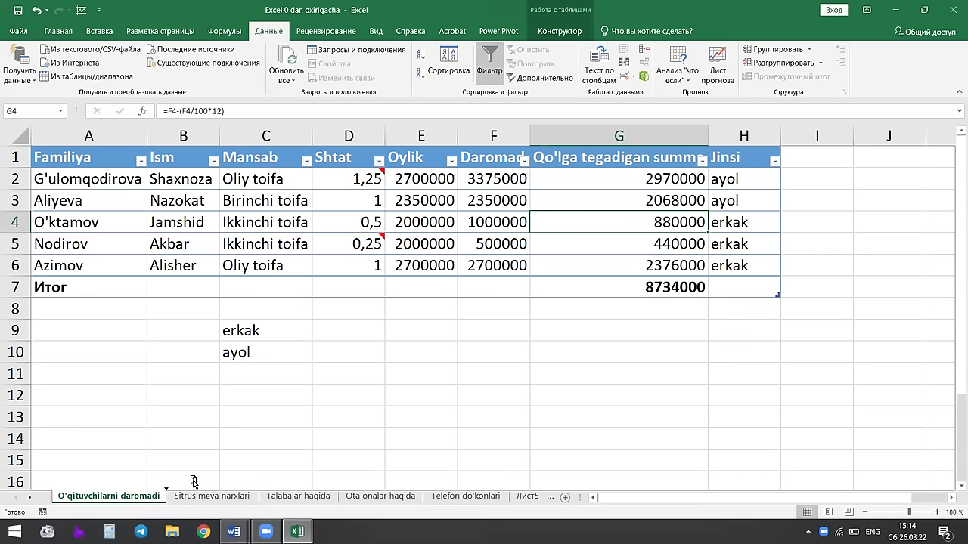
# Copy the O'qituvchilarni daromadi sheet, naming the copy '7 maktab' and the original '3 maktab'.
pyautogui.moveTo(198, 496); pyautogui.dragTo(198, 497)
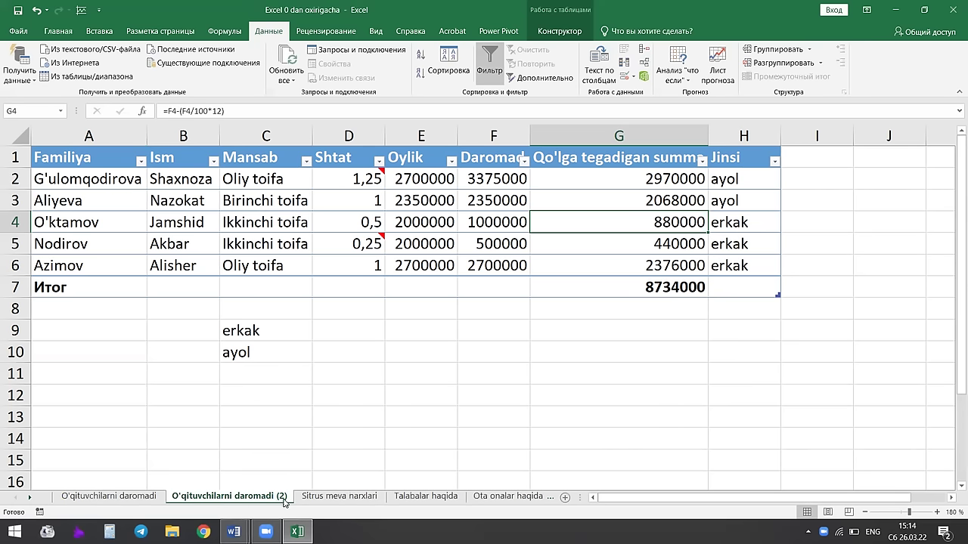
pyautogui.doubleClick(283, 499)
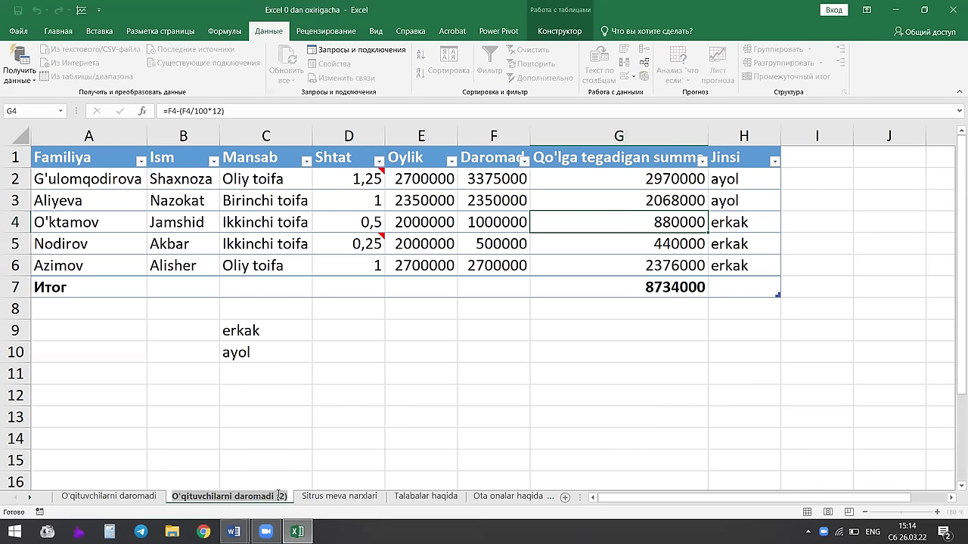
pyautogui.write('7 maktab')
pyautogui.press('Return')
pyautogui.rightClick(113, 496)
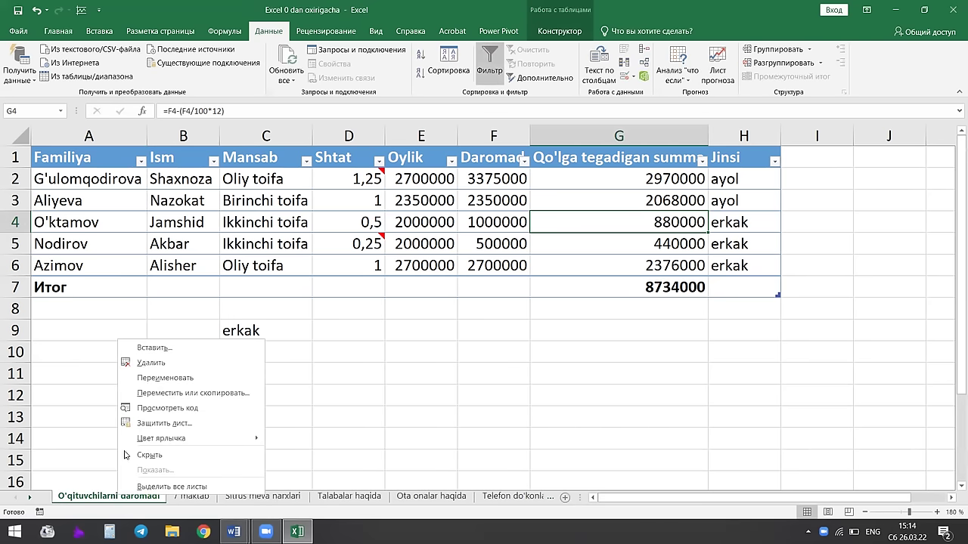
pyautogui.click(154, 390)
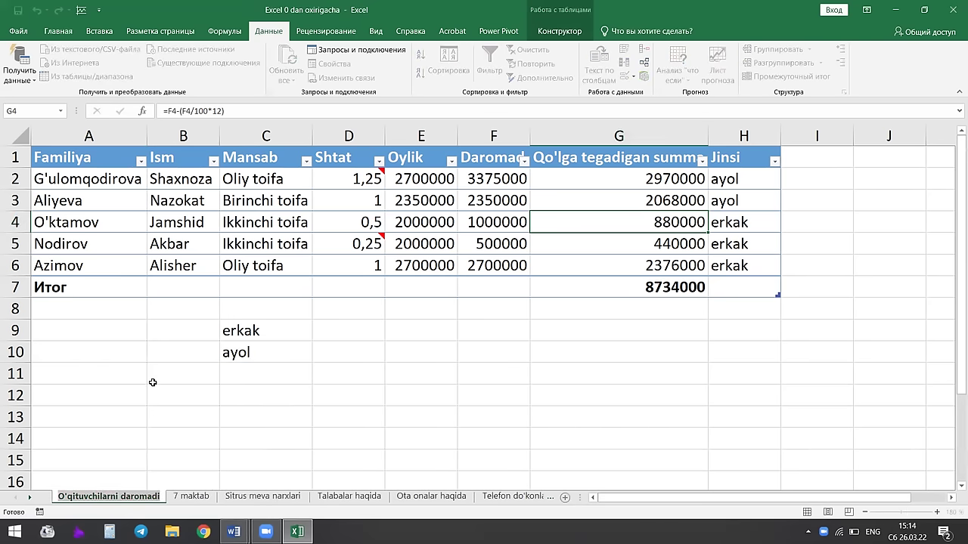
pyautogui.write('3 maktab')
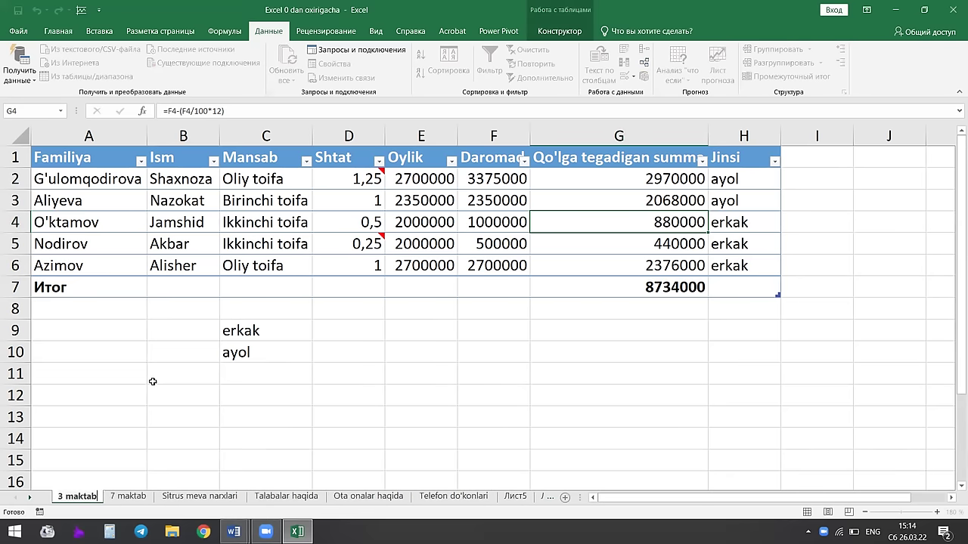
pyautogui.click(153, 382)
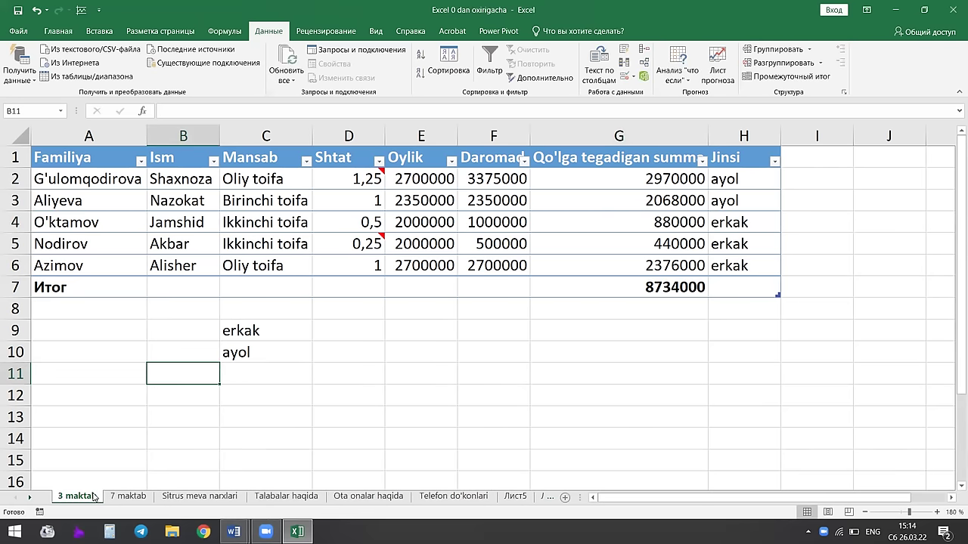
# Compare cells of the 7 maktab and 3 maktab tables, then return to Sitrus meva narxlari.
pyautogui.click(119, 495)
pyautogui.click(77, 496)
pyautogui.click(128, 496)
pyautogui.click(103, 195)
pyautogui.click(199, 182)
pyautogui.click(233, 204)
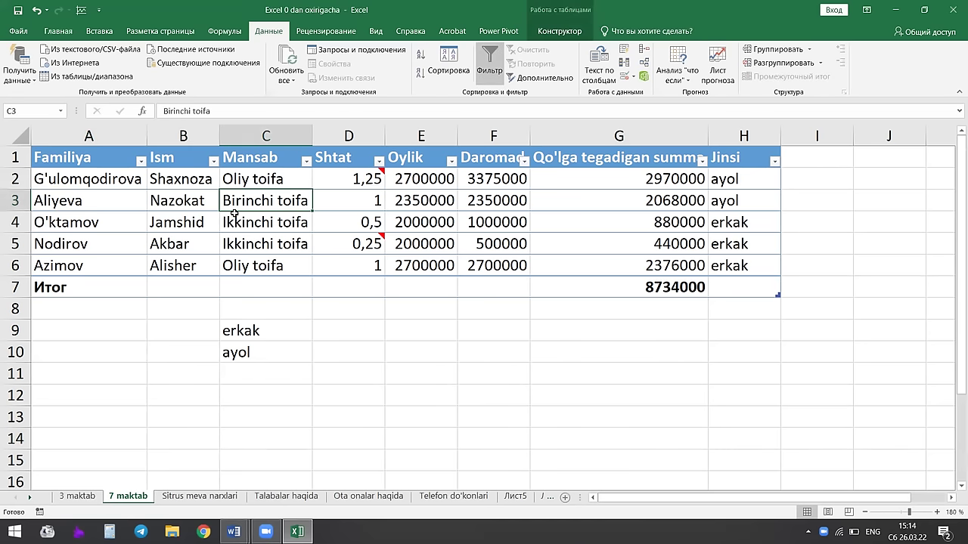
pyautogui.click(76, 209)
pyautogui.click(181, 222)
pyautogui.click(321, 222)
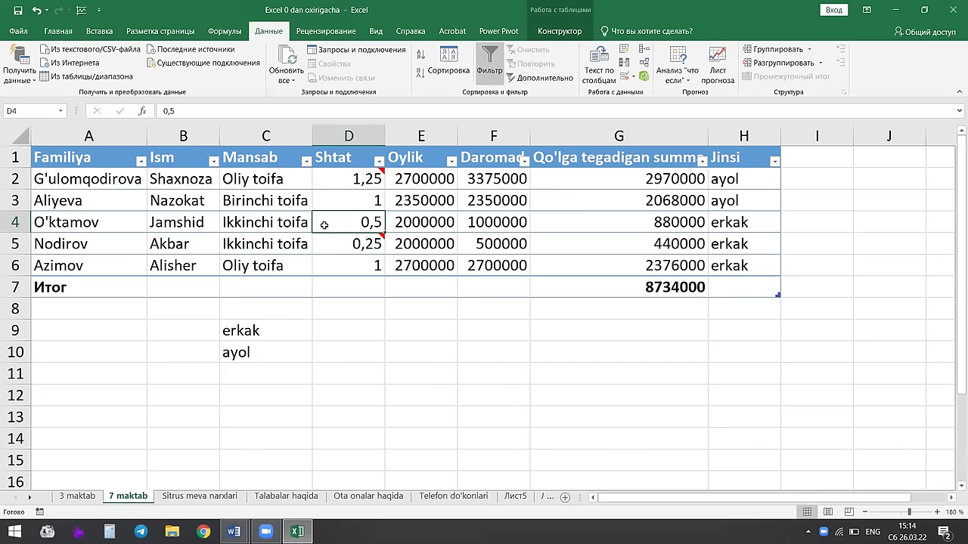
pyautogui.click(82, 497)
pyautogui.click(129, 246)
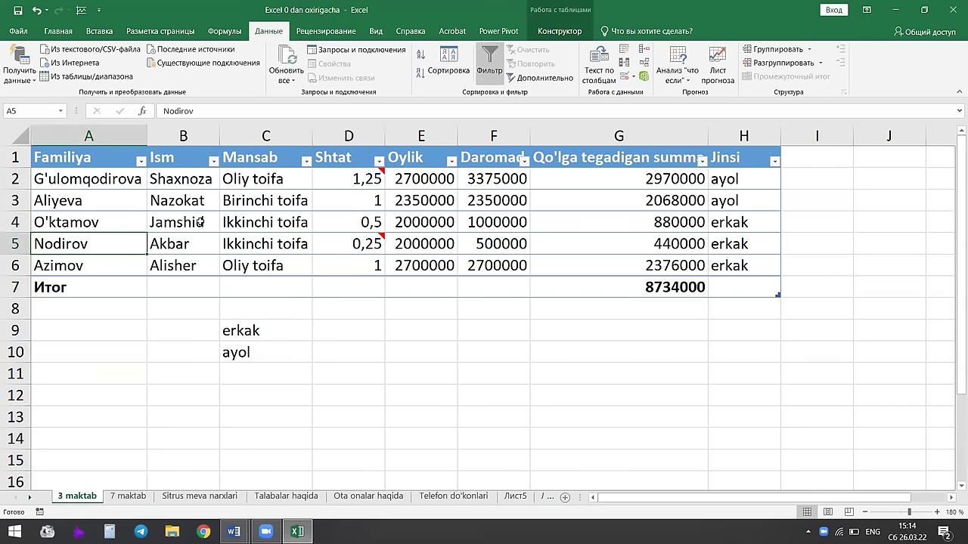
pyautogui.click(128, 497)
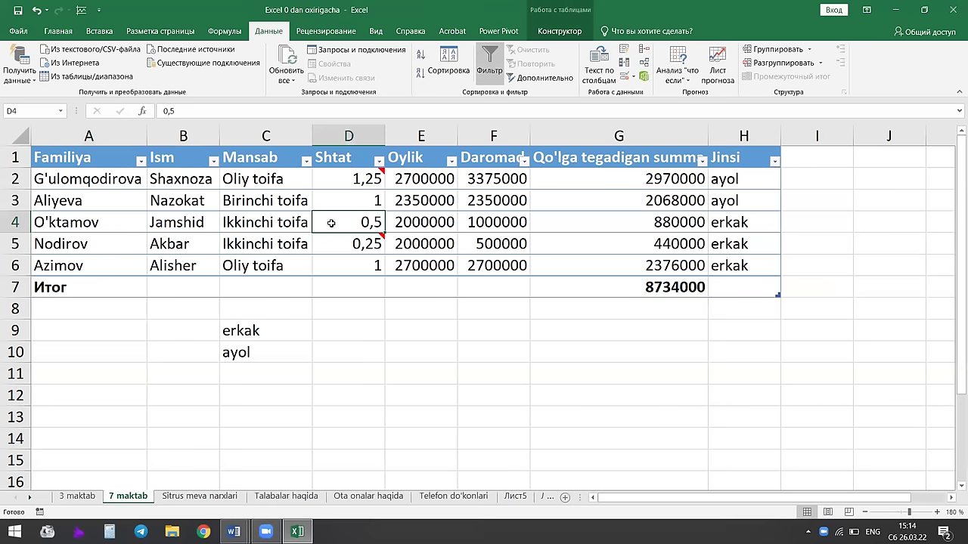
pyautogui.click(202, 206)
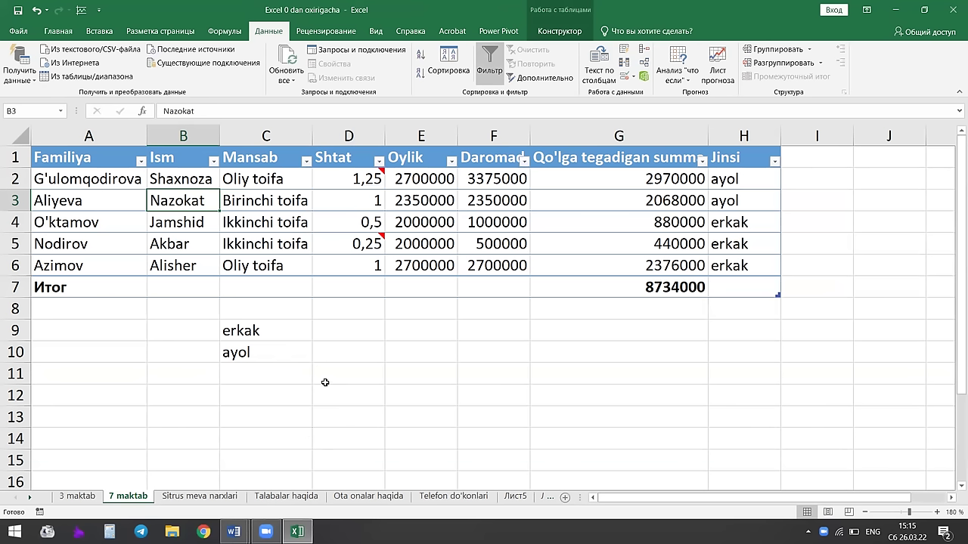
pyautogui.click(187, 496)
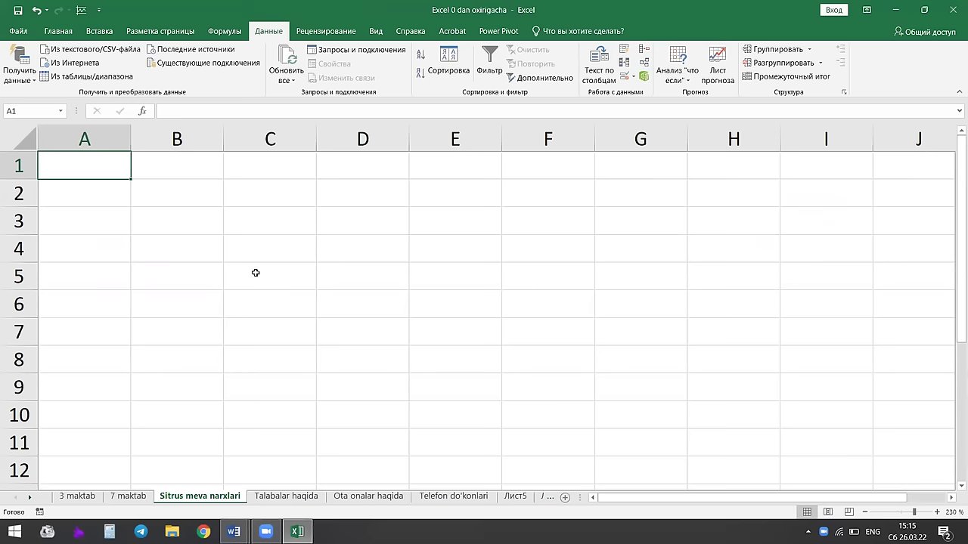
# Select cell A2 on Sitrus meva narxlari as the start of the fruit list.
pyautogui.click(178, 185)
pyautogui.click(117, 181)
pyautogui.click(115, 160)
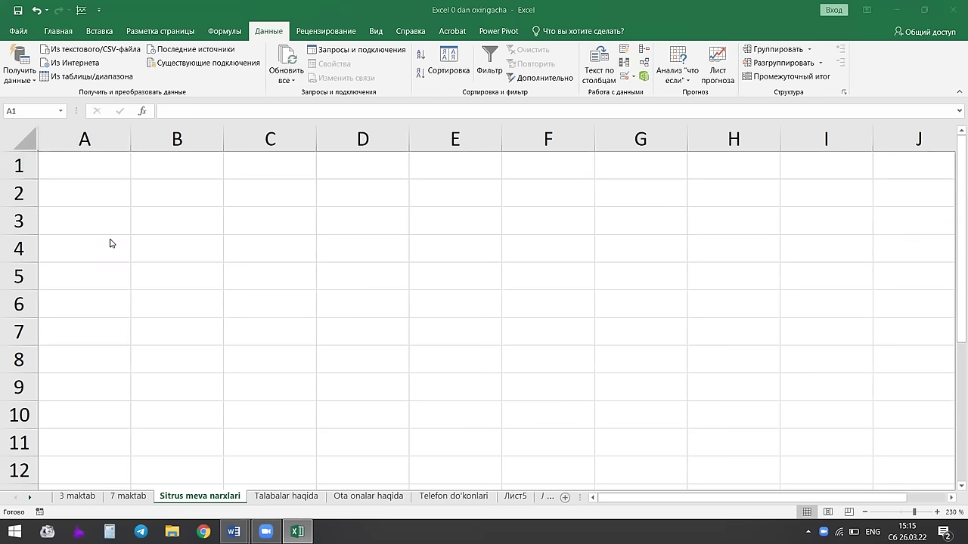
pyautogui.click(77, 164)
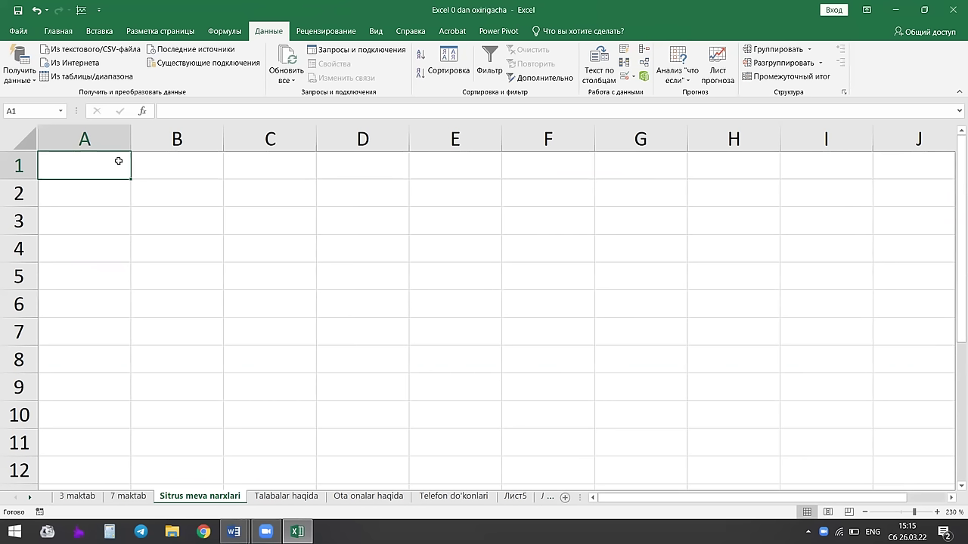
pyautogui.click(89, 198)
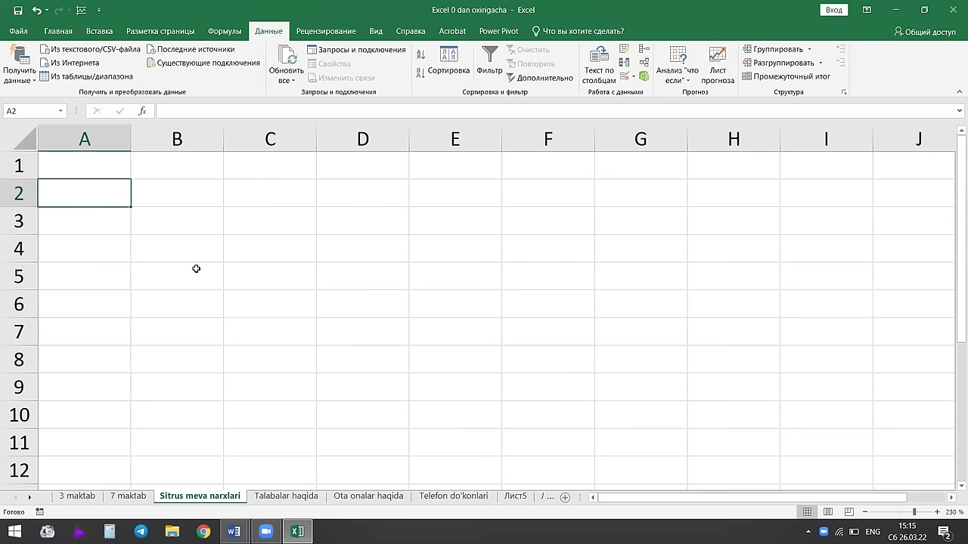
# Enter Banan, Ananas, Limon and Kivi down cells A2:A5.
pyautogui.write('Banan')
pyautogui.press('Return')
pyautogui.write('Ananas')
pyautogui.press('Return')
pyautogui.write('L')
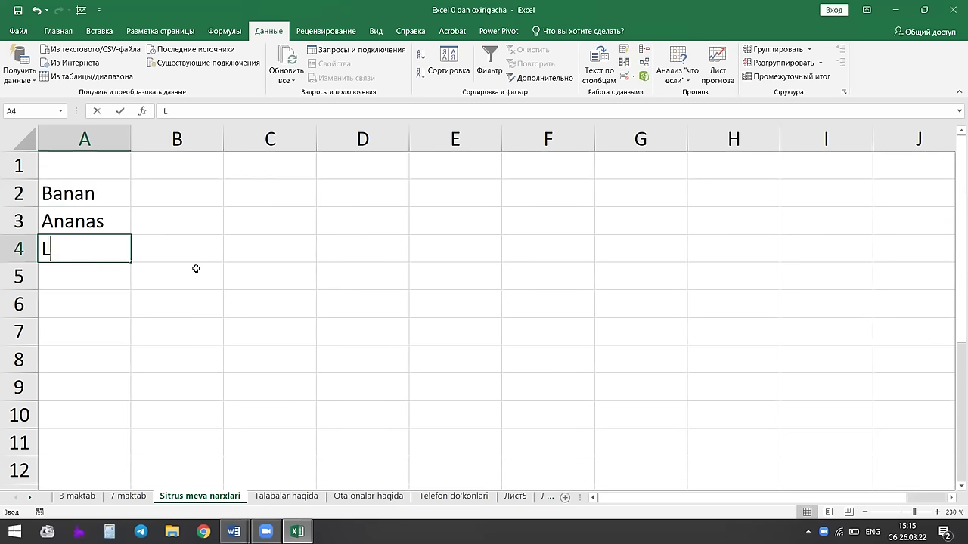
pyautogui.write('imon')
pyautogui.press('Return')
pyautogui.write('Kivi')
pyautogui.press('Return')
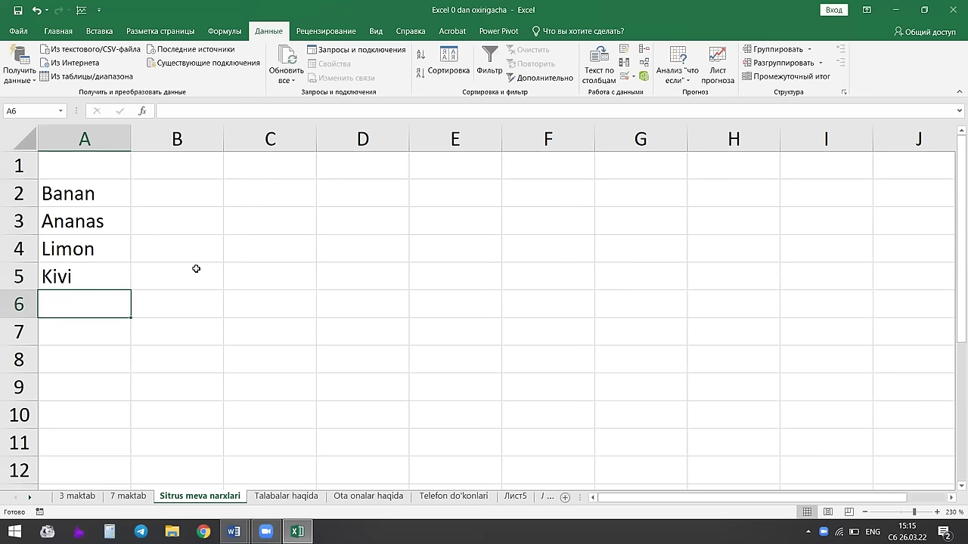
# Type Apelsin in A6, correcting the typos, and check the entry.
pyautogui.write('Aplesin')
pyautogui.press('BackSpace')
pyautogui.press('BackSpace')
pyautogui.press('BackSpace')
pyautogui.press('BackSpace')
pyautogui.write('e;si')
pyautogui.press('BackSpace')
pyautogui.press('BackSpace')
pyautogui.press('BackSpace')
pyautogui.write('lsin')
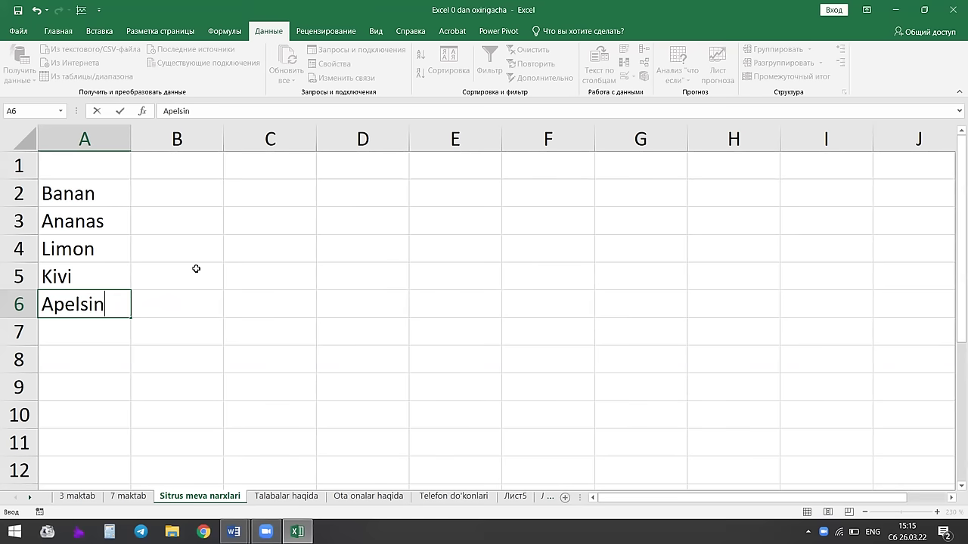
pyautogui.click(195, 158)
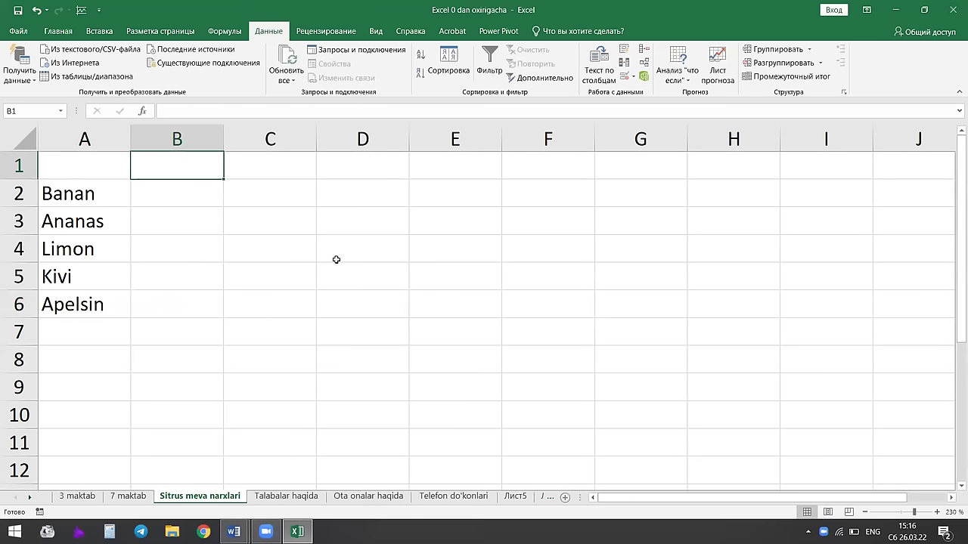
pyautogui.press('Down')
pyautogui.press('Left')
pyautogui.press('Down')
pyautogui.press('Down')
pyautogui.press('Down')
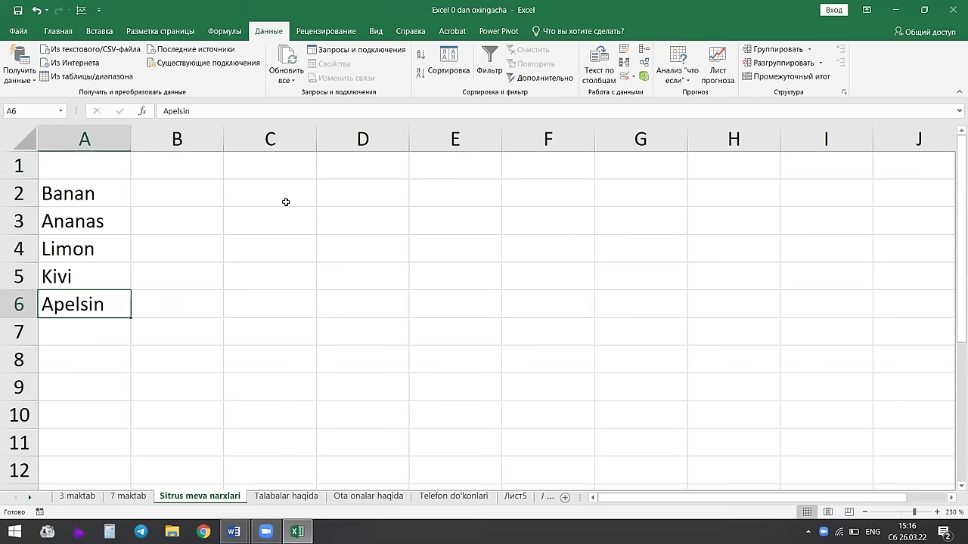
pyautogui.click(157, 163)
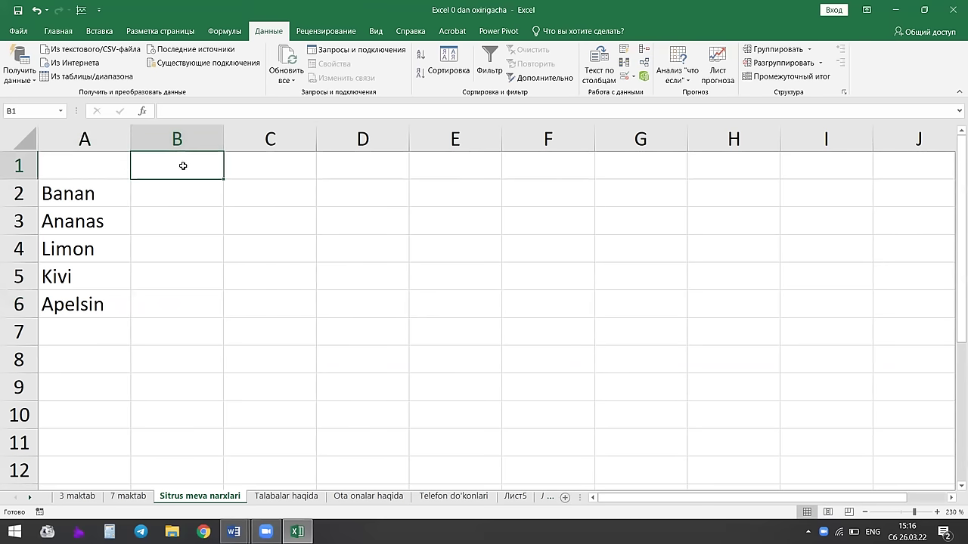
pyautogui.write('2017')
# Enter 2017 in B1 and 2018 in C1, removing the extra 8 from C1.
pyautogui.press('Tab')
pyautogui.write('20188')
pyautogui.press('Tab')
pyautogui.write('20')
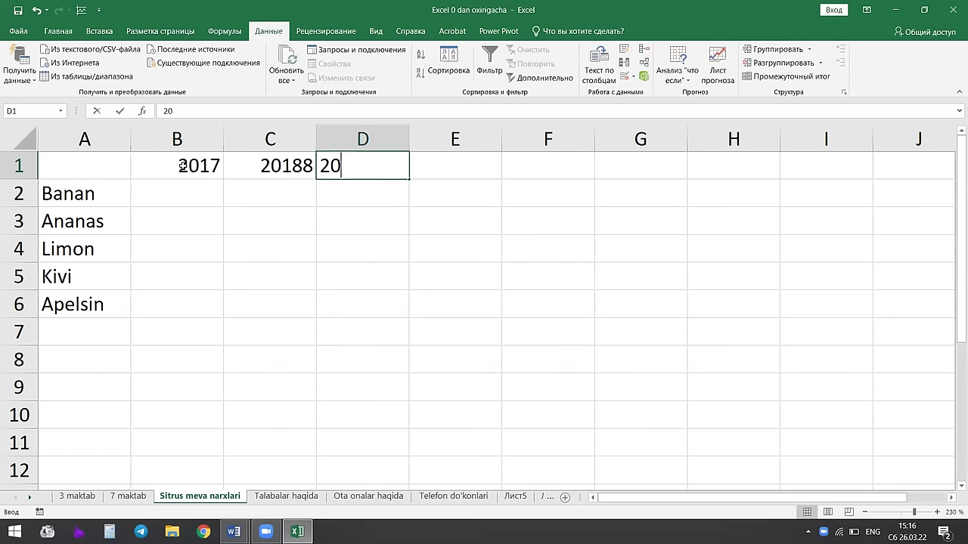
pyautogui.doubleClick(292, 166)
pyautogui.click(303, 168)
pyautogui.press('BackSpace')
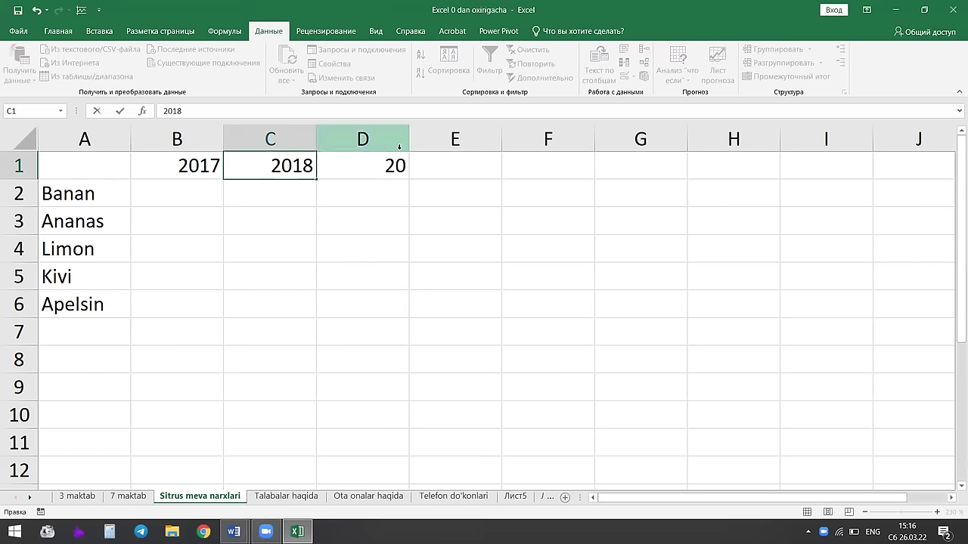
# Fill D1:G1 with 2019, 2020, 2021 and 2022, correcting the G1 year.
pyautogui.click(406, 166)
pyautogui.doubleClick(406, 165)
pyautogui.write('19')
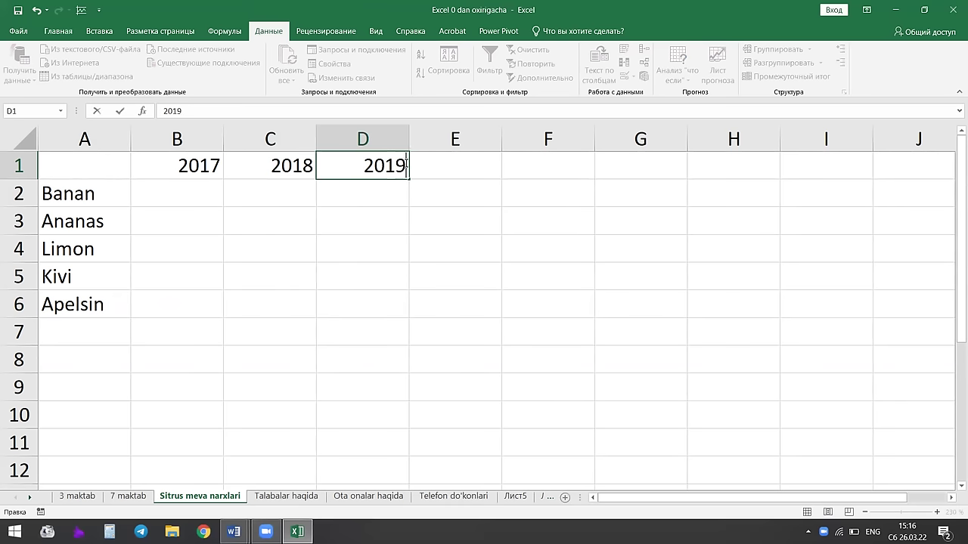
pyautogui.press('Tab')
pyautogui.write('20')
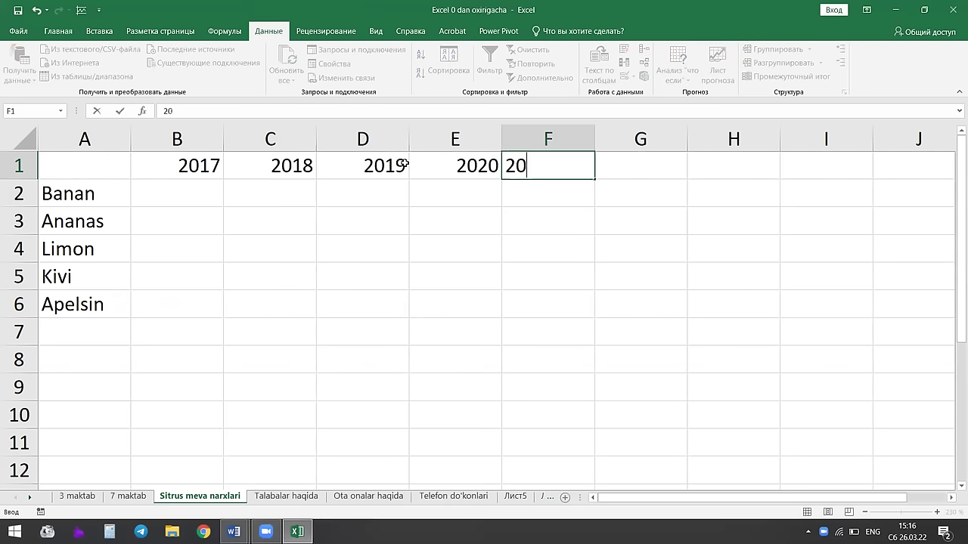
pyautogui.write('20\t2021')
pyautogui.press('Tab')
pyautogui.write('2020')
pyautogui.press('BackSpace')
pyautogui.write('2')
pyautogui.click(200, 216)
# Select corner cell A1, then the Apelsin cell.
pyautogui.click(323, 203)
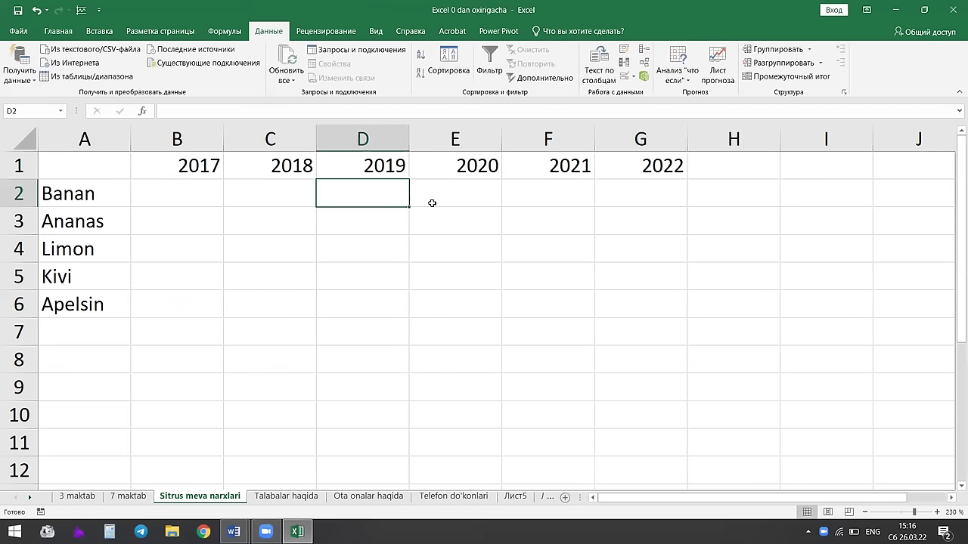
pyautogui.click(89, 176)
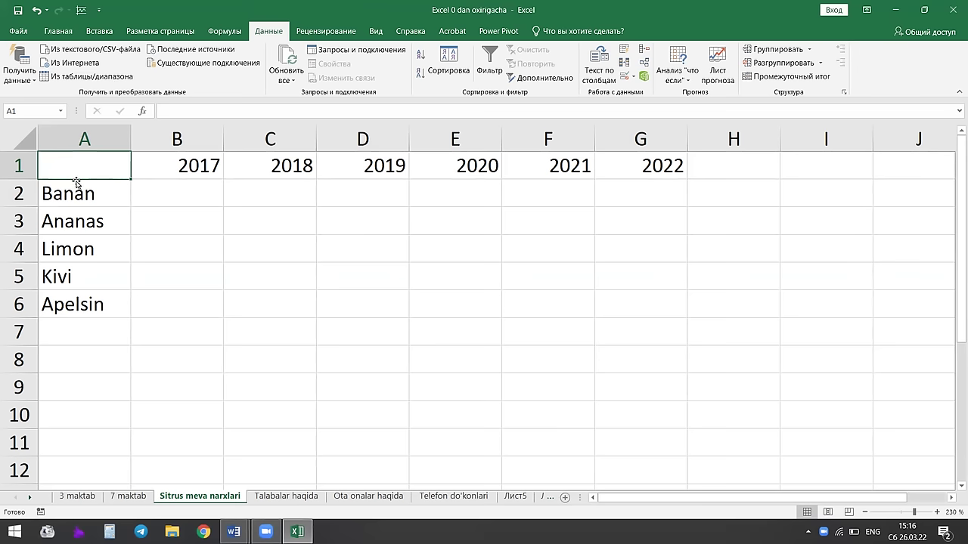
pyautogui.click(190, 172)
pyautogui.click(106, 172)
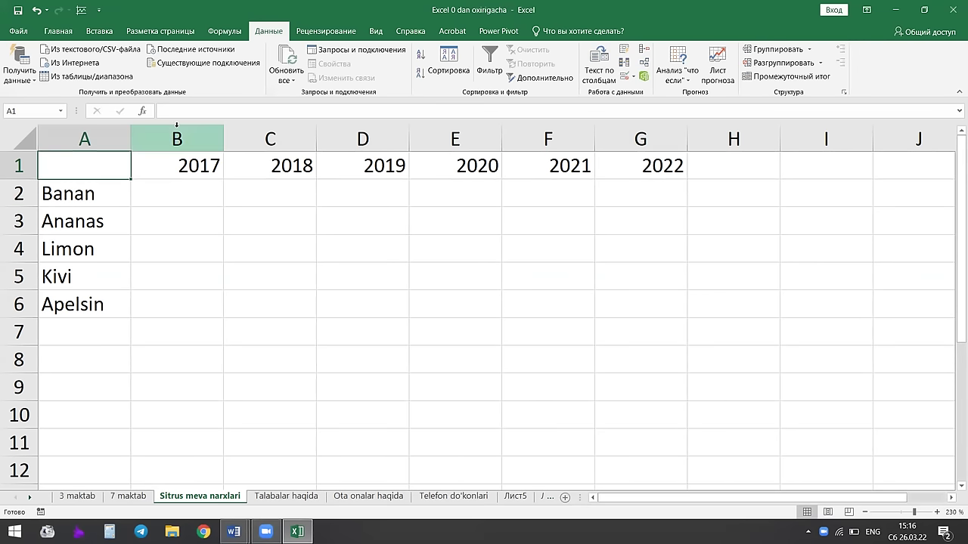
pyautogui.click(94, 294)
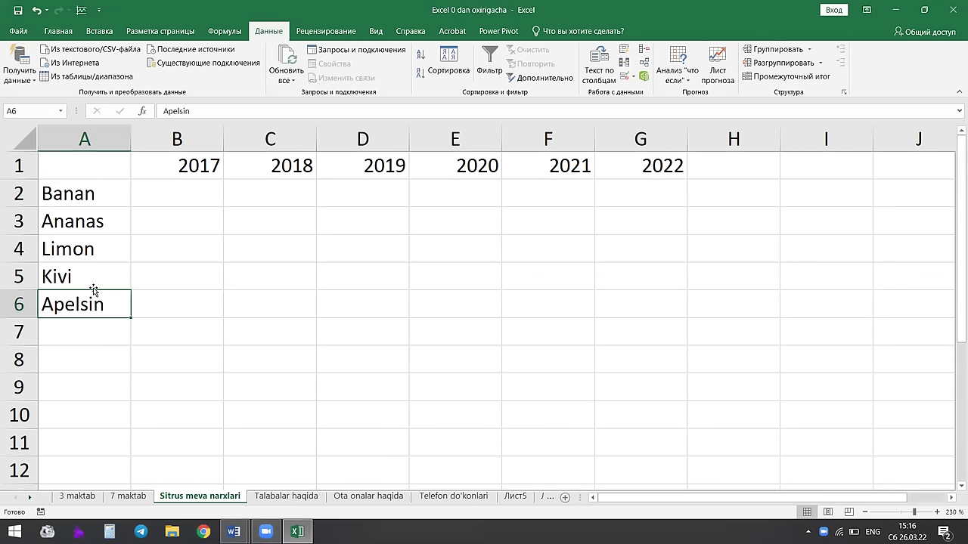
# Enter Banan's prices 24000, 22000, 21000, 19000 and 18000 across row 2 from B2.
pyautogui.click(190, 166)
pyautogui.click(158, 201)
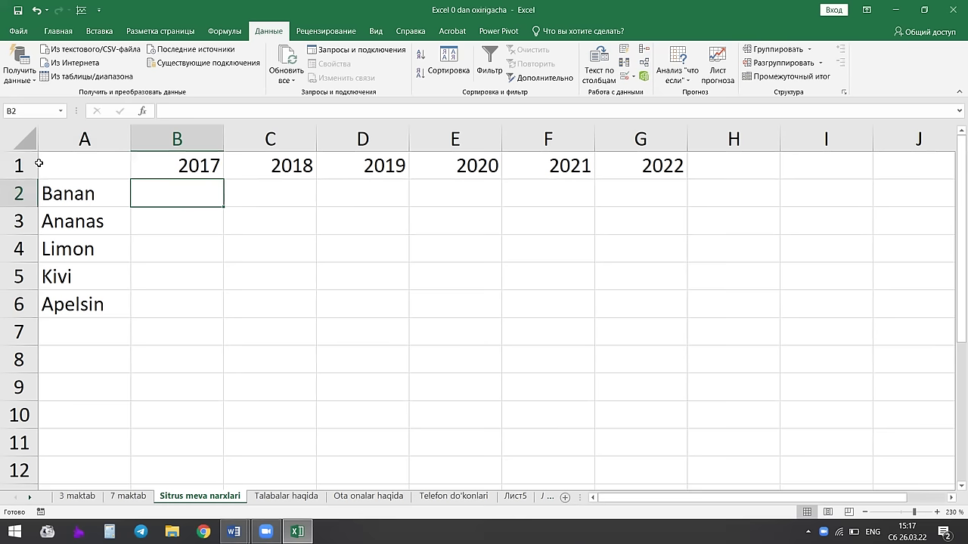
pyautogui.write('24000')
pyautogui.press('Tab')
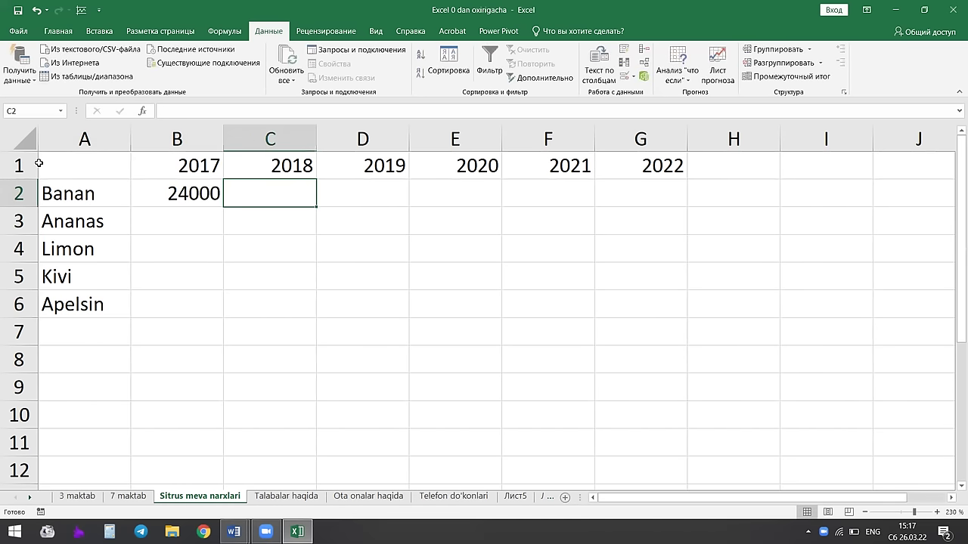
pyautogui.write('22000')
pyautogui.press('Tab')
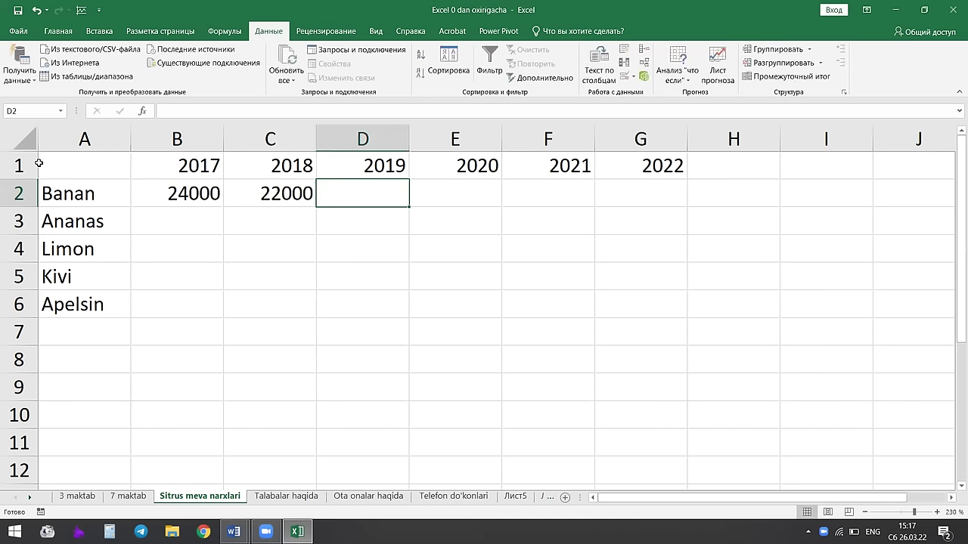
pyautogui.write('21000')
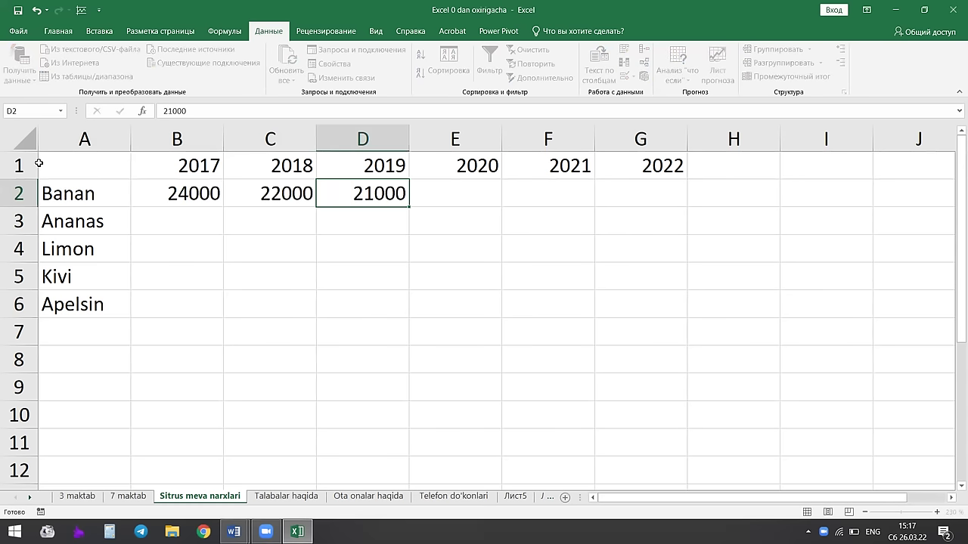
pyautogui.press('Tab')
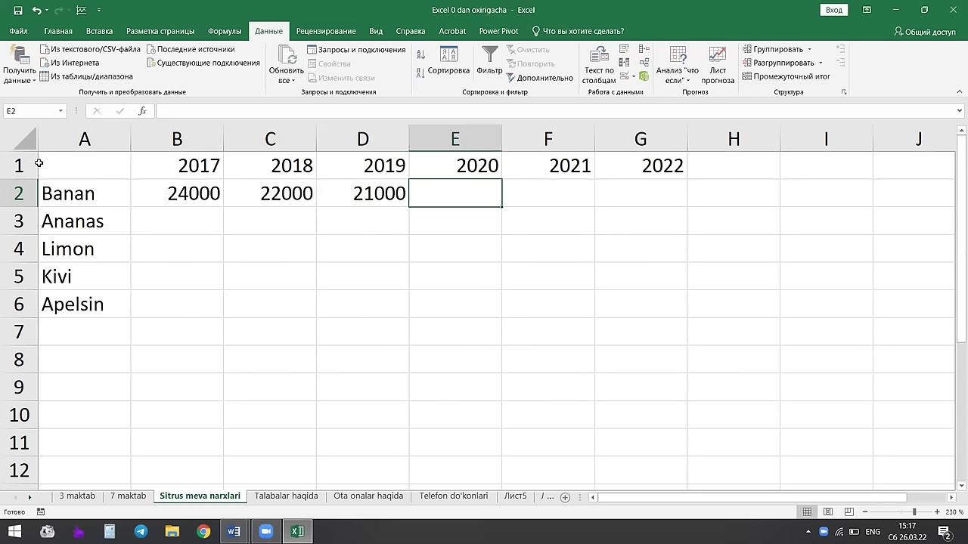
pyautogui.write('19000')
pyautogui.press('Tab')
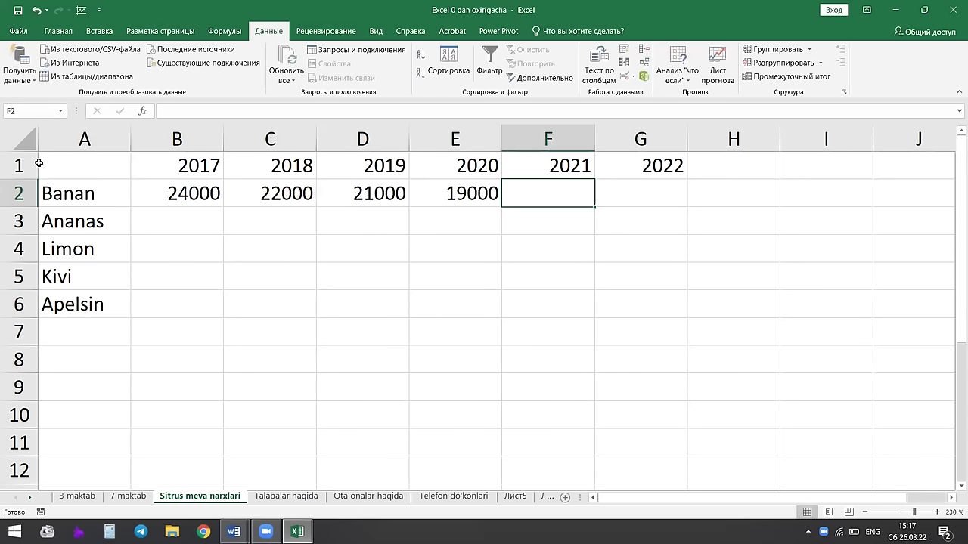
pyautogui.write('18000')
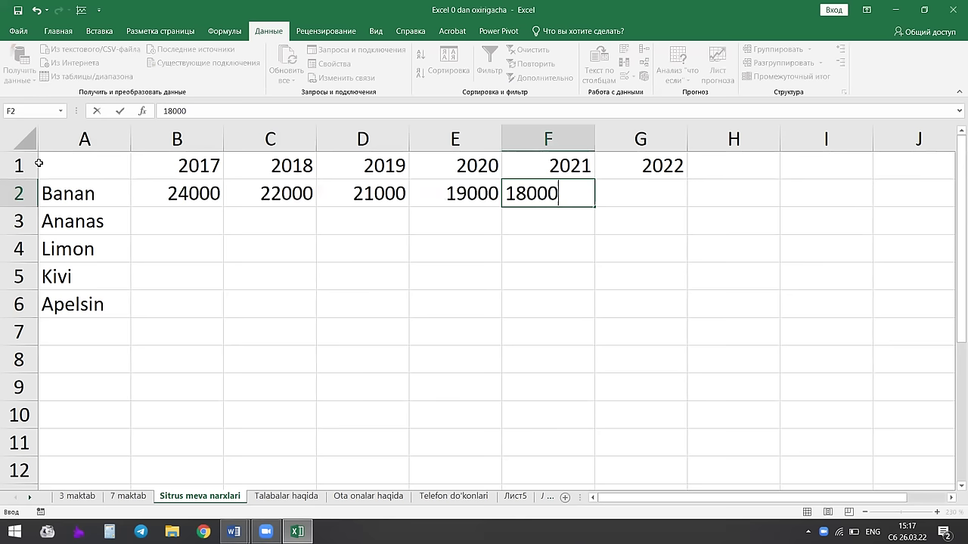
pyautogui.press('Tab')
pyautogui.write('18000')
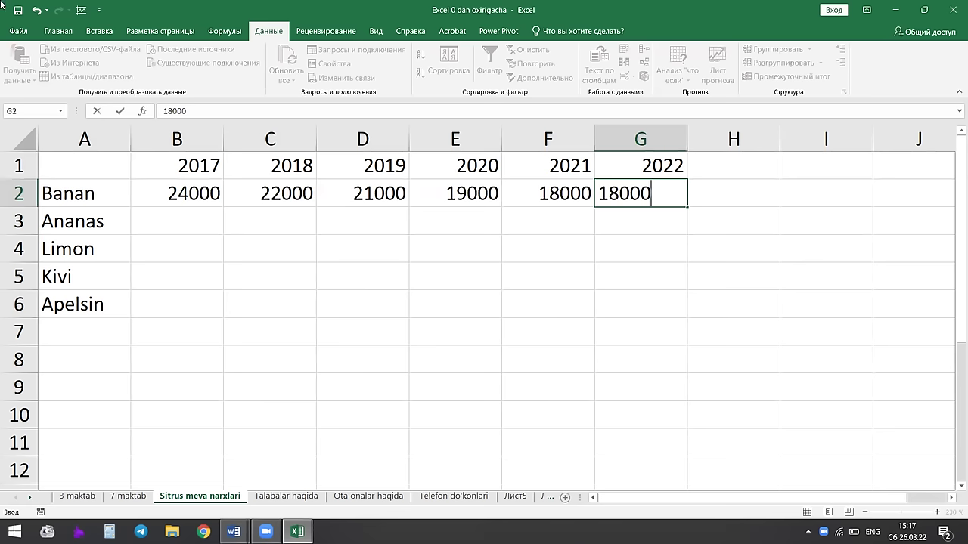
# Correct Banan's 2020 price in E2 from 19000 to 10000.
pyautogui.click(451, 195)
pyautogui.doubleClick(464, 194)
pyautogui.press('BackSpace')
pyautogui.write('0')
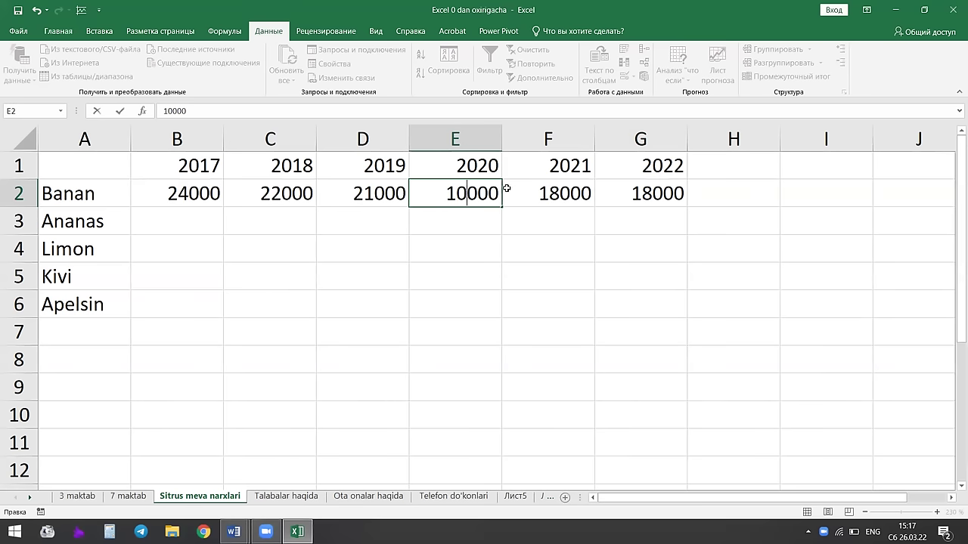
pyautogui.click(444, 214)
pyautogui.click(443, 195)
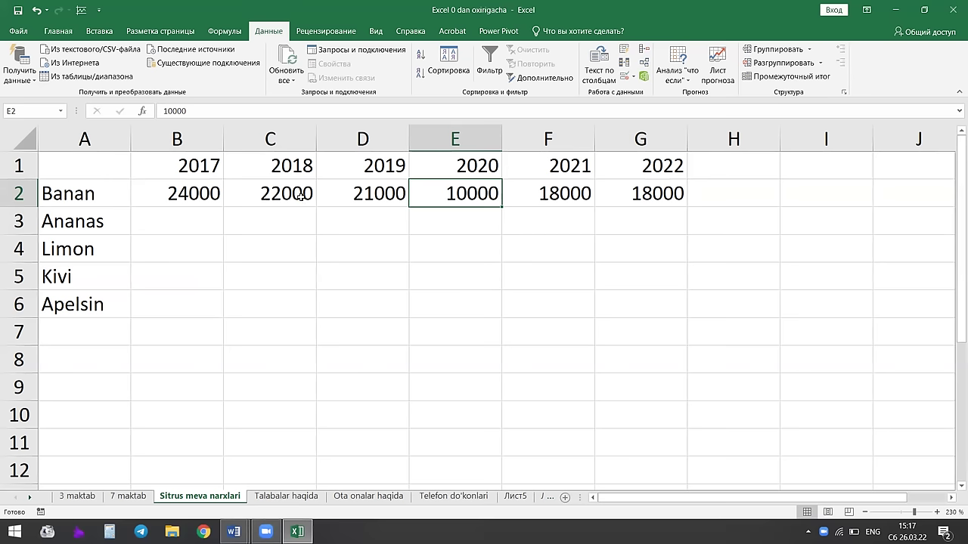
# Enter Ananas prices 35000, 38000, 34000, 36000, 42000, 45000 in B3:G3.
pyautogui.click(154, 234)
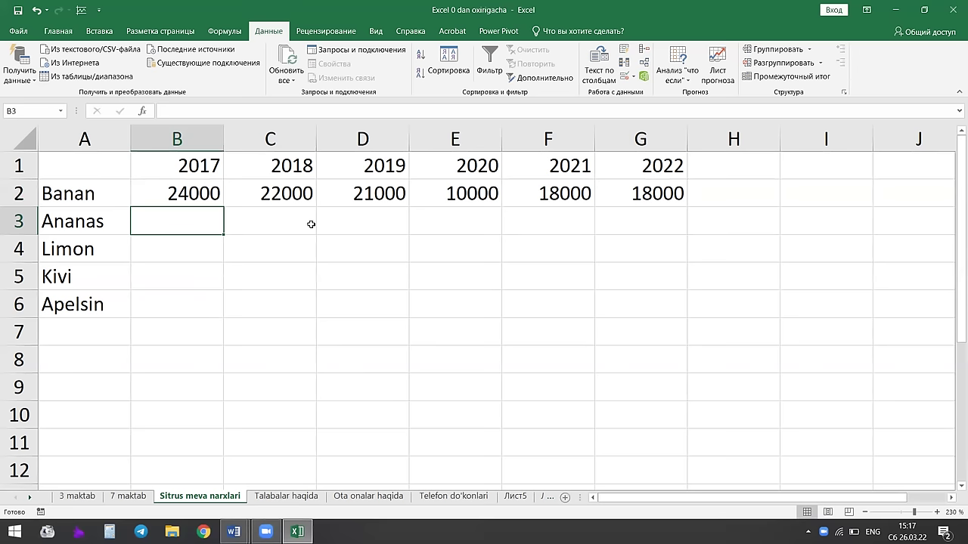
pyautogui.write('35000')
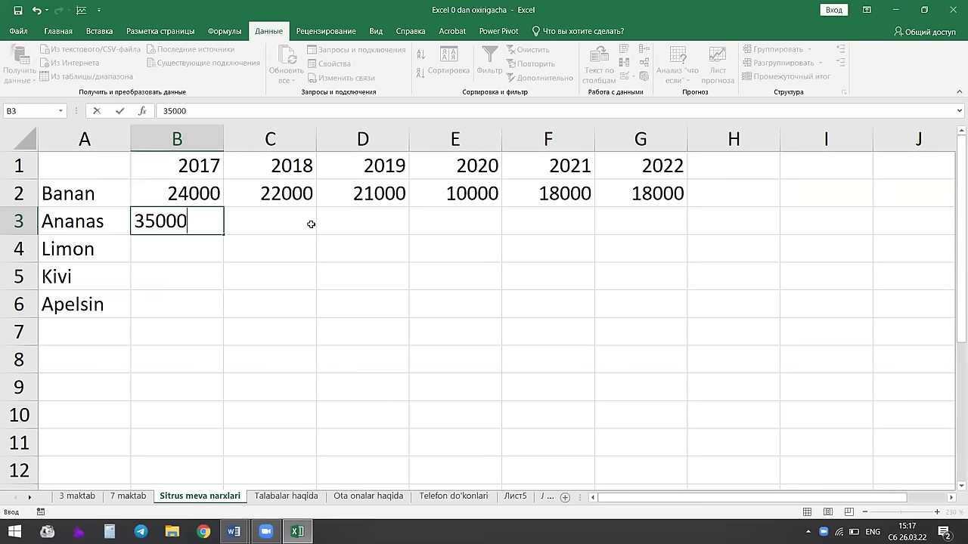
pyautogui.click(310, 224)
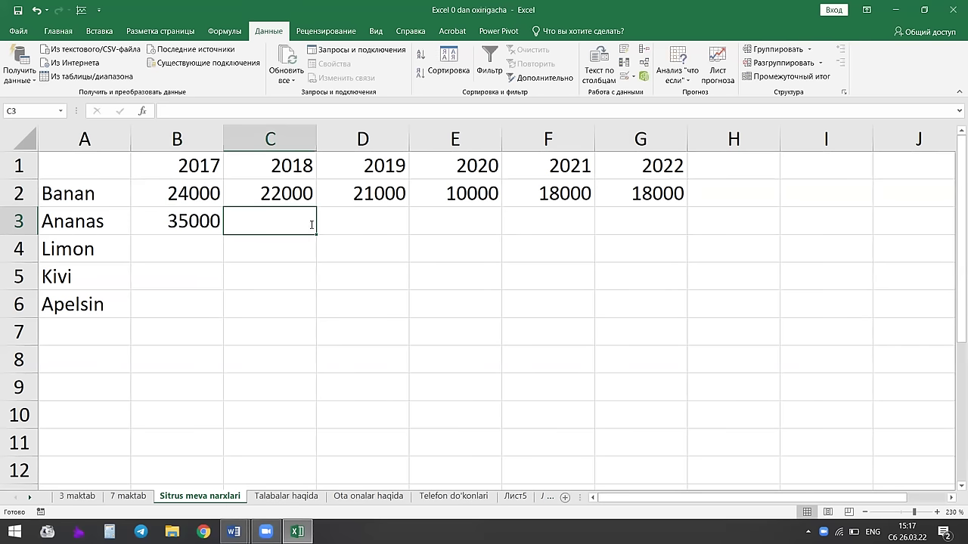
pyautogui.write('38000')
pyautogui.press('Tab')
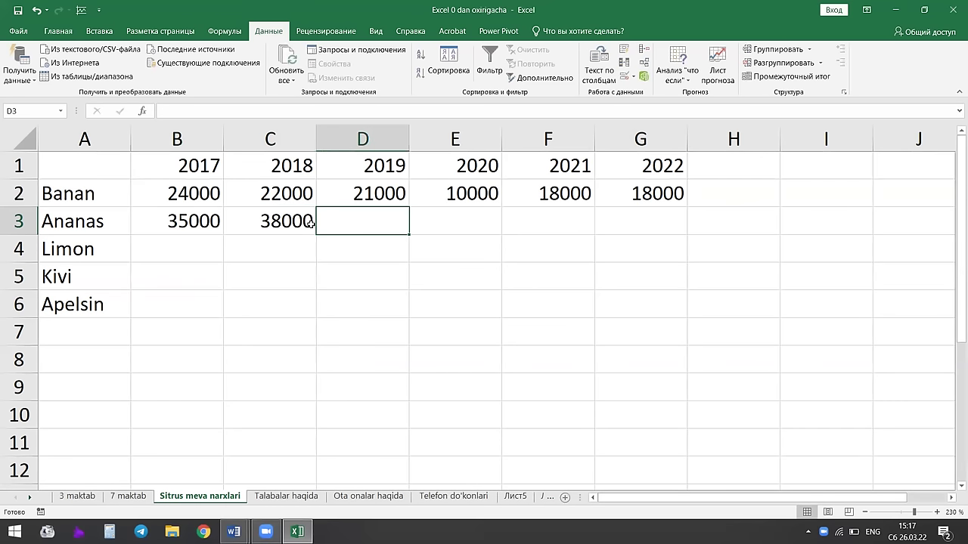
pyautogui.write('34000')
pyautogui.press('Tab')
pyautogui.write('36000')
pyautogui.press('Tab')
pyautogui.write('000')
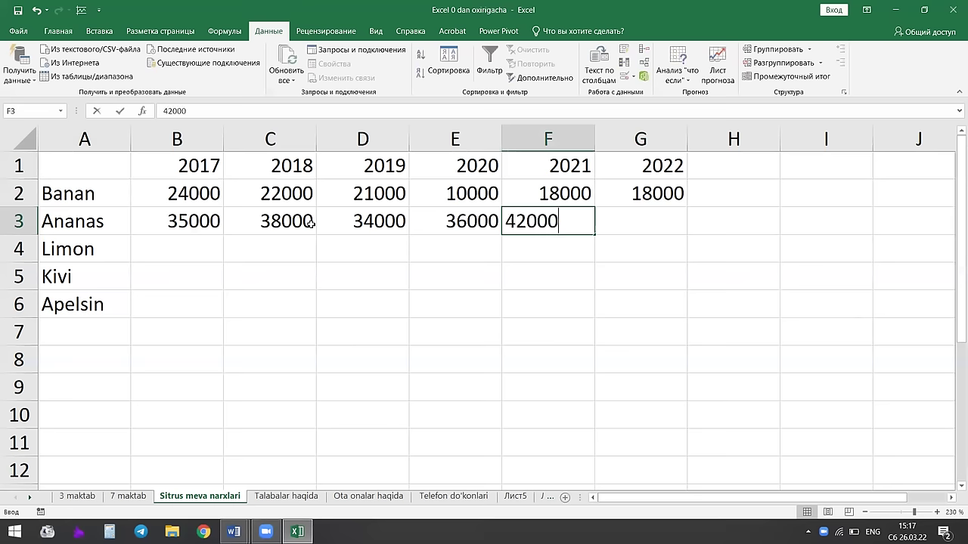
pyautogui.press('Tab')
pyautogui.write('45000')
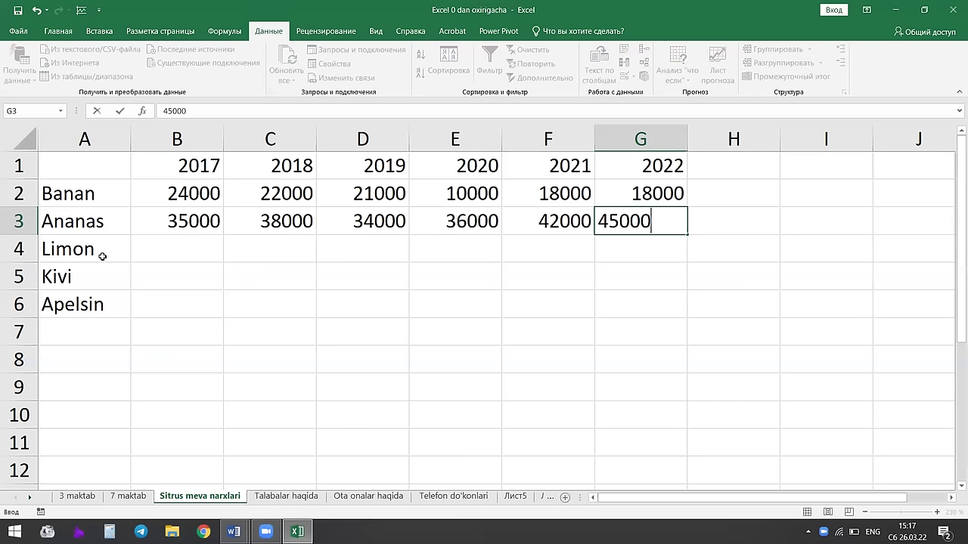
# Enter Limon prices 24000, 22000, 23000, 21000, 18000, 20000 in B4:G4.
pyautogui.click(143, 251)
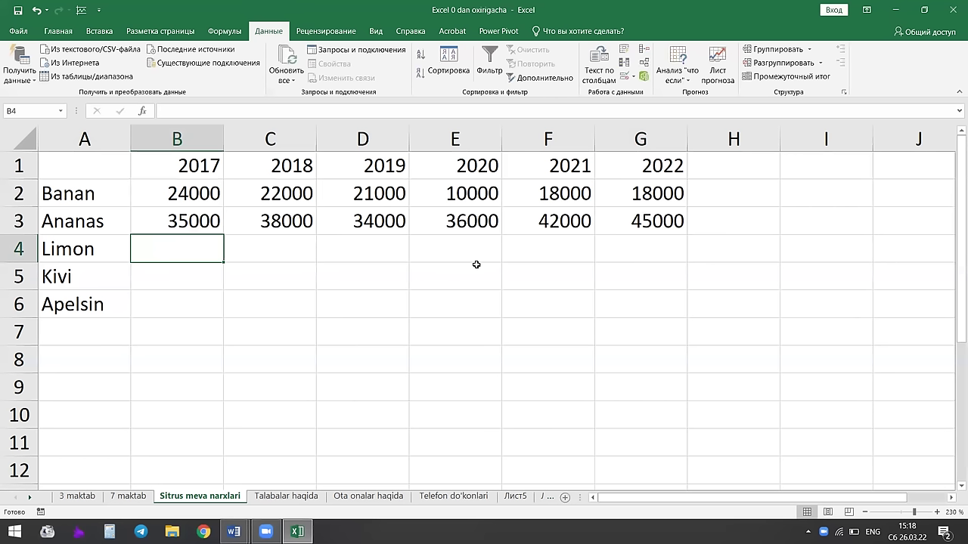
pyautogui.write('24000')
pyautogui.press('Tab')
pyautogui.write('22000')
pyautogui.press('Tab')
pyautogui.write('2300')
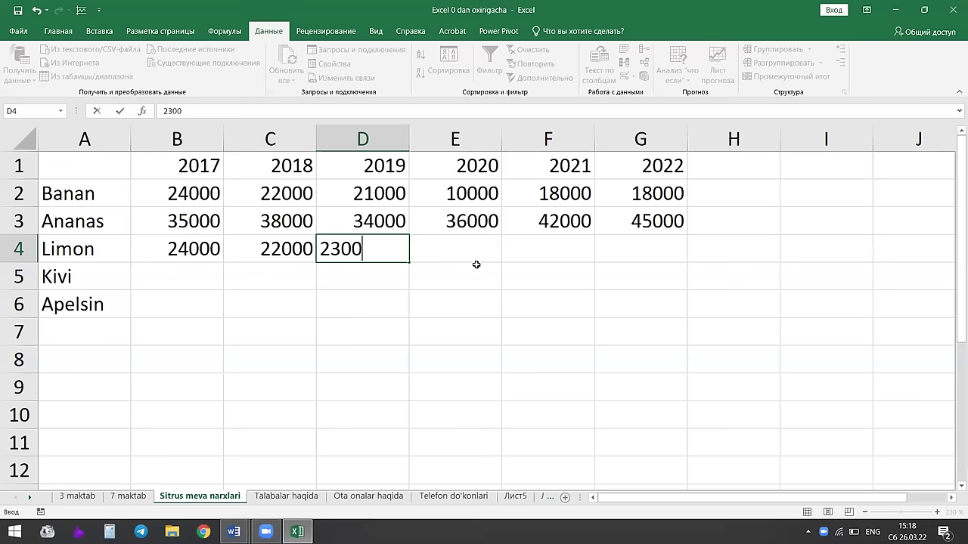
pyautogui.write('0')
pyautogui.press('Tab')
pyautogui.write('21000')
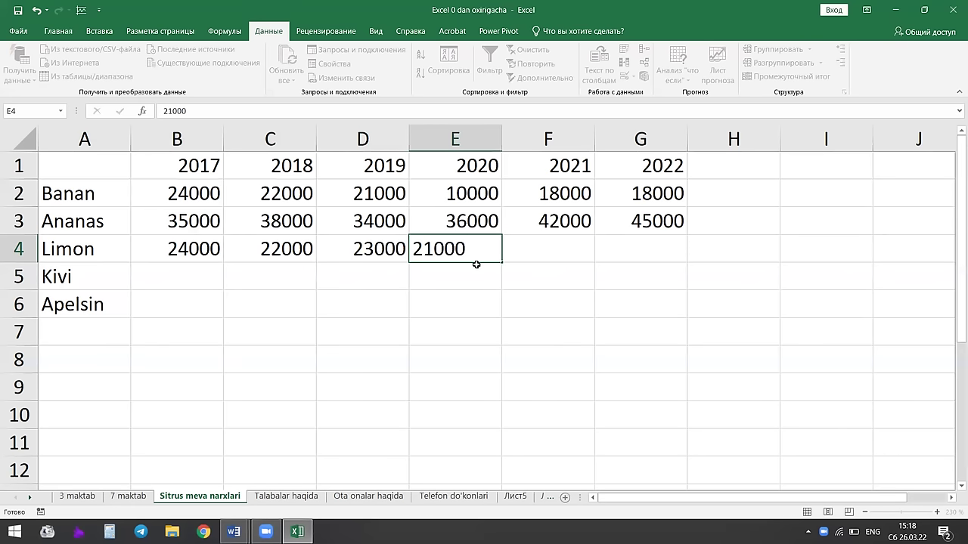
pyautogui.press('Tab')
pyautogui.write('18000')
pyautogui.press('Tab')
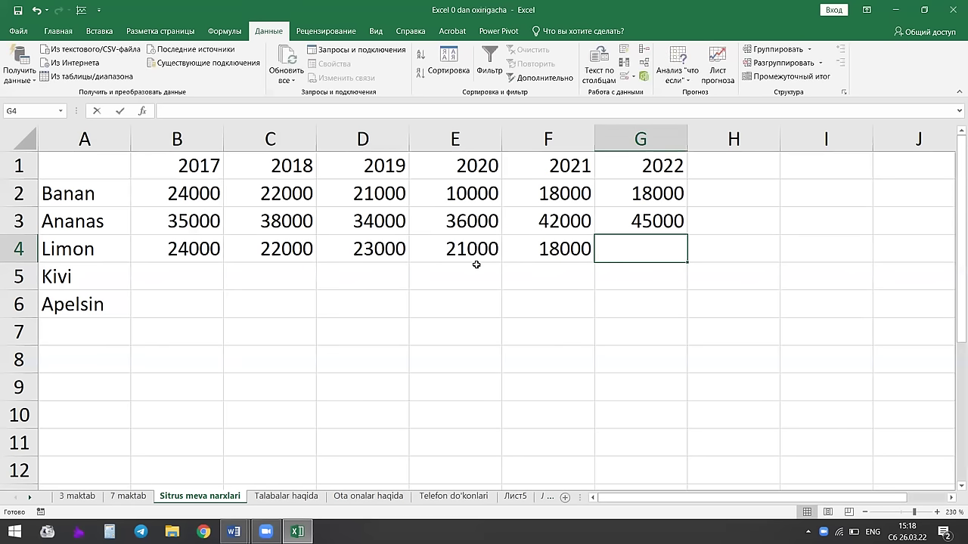
pyautogui.write('20000')
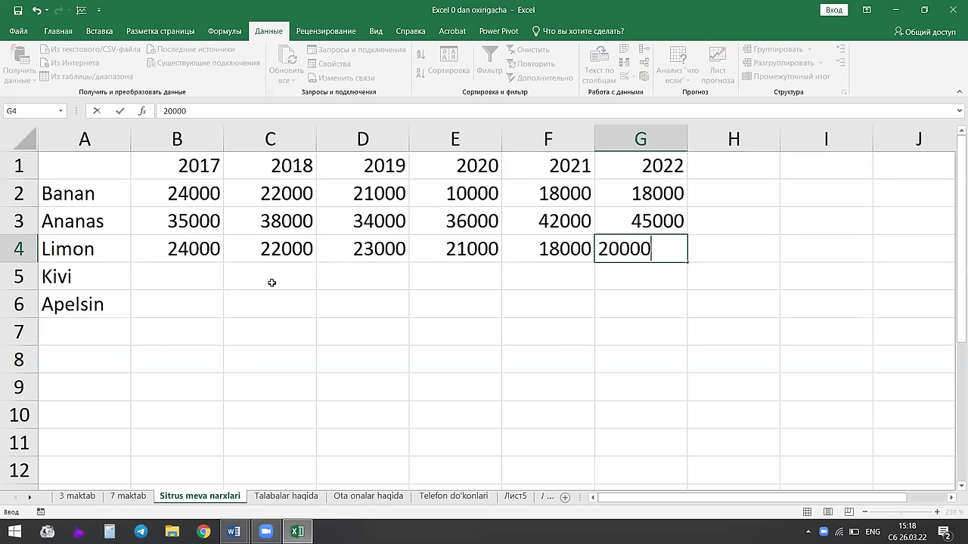
pyautogui.press('Return')
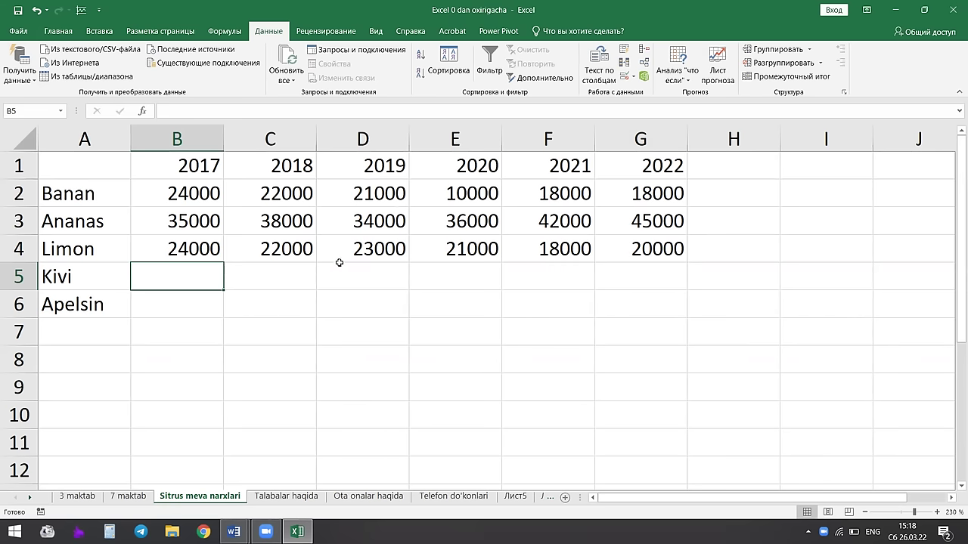
# Enter Kivi's prices 18000, 20000, 22000, 23000, 22000, 20000 in B5:G5.
pyautogui.write('18000')
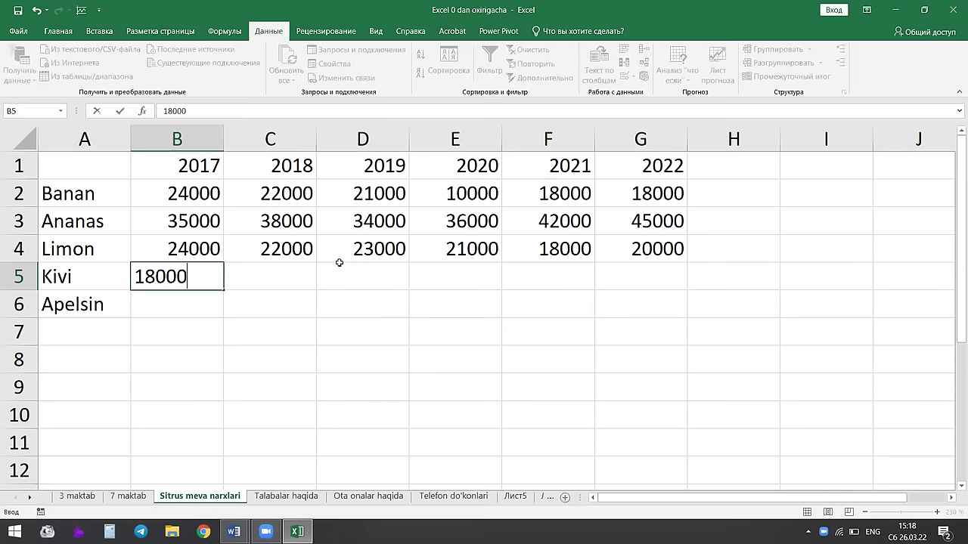
pyautogui.press('Tab')
pyautogui.write('20000')
pyautogui.press('Tab')
pyautogui.write('22000')
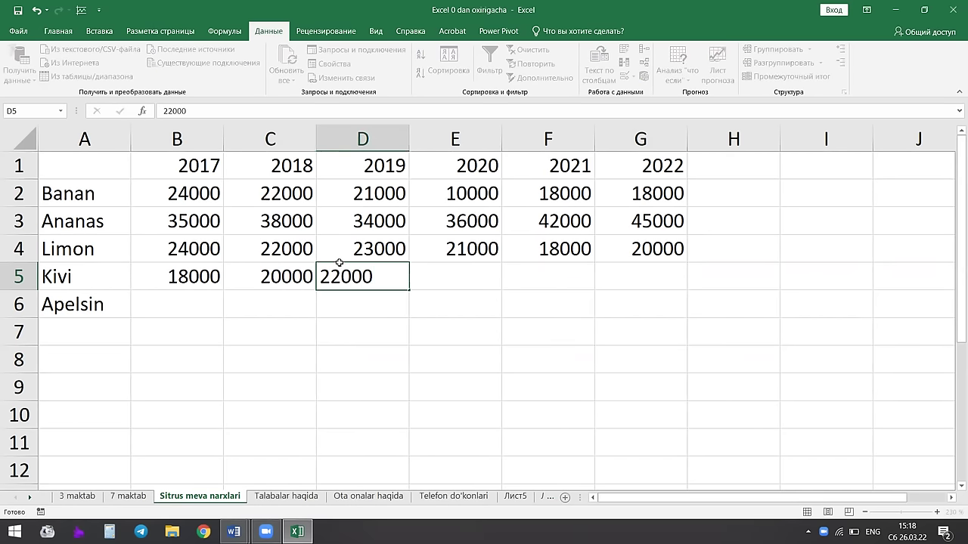
pyautogui.press('Tab')
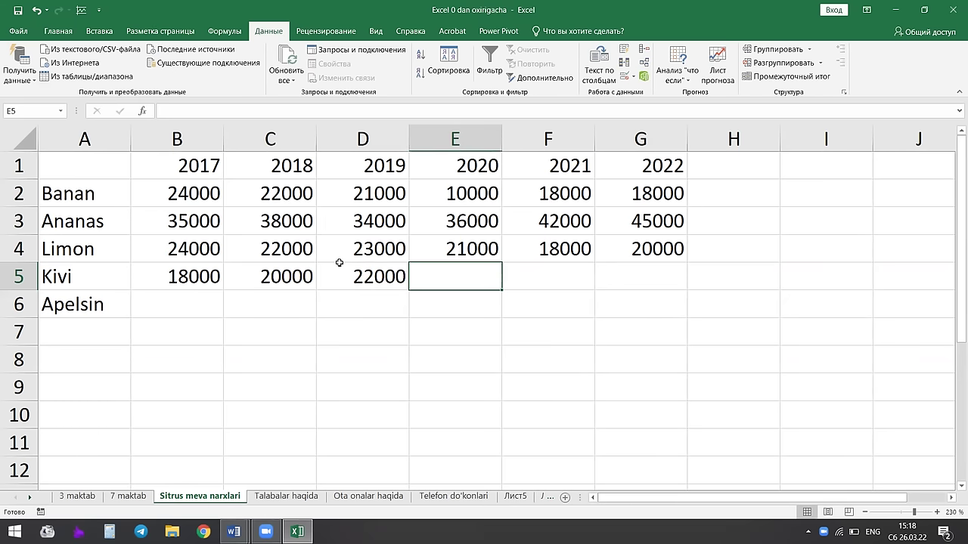
pyautogui.write('23000')
pyautogui.press('Tab')
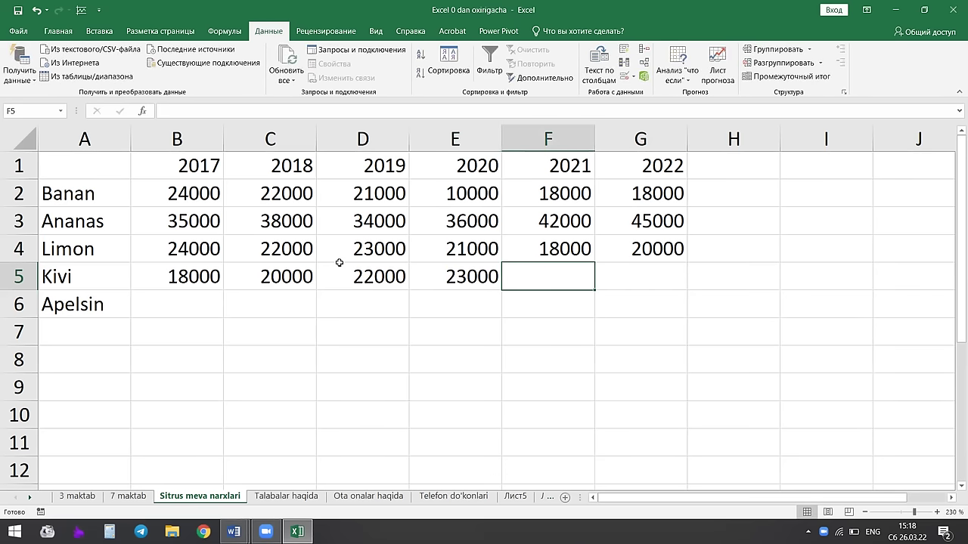
pyautogui.write('22000')
pyautogui.press('Tab')
pyautogui.write('20')
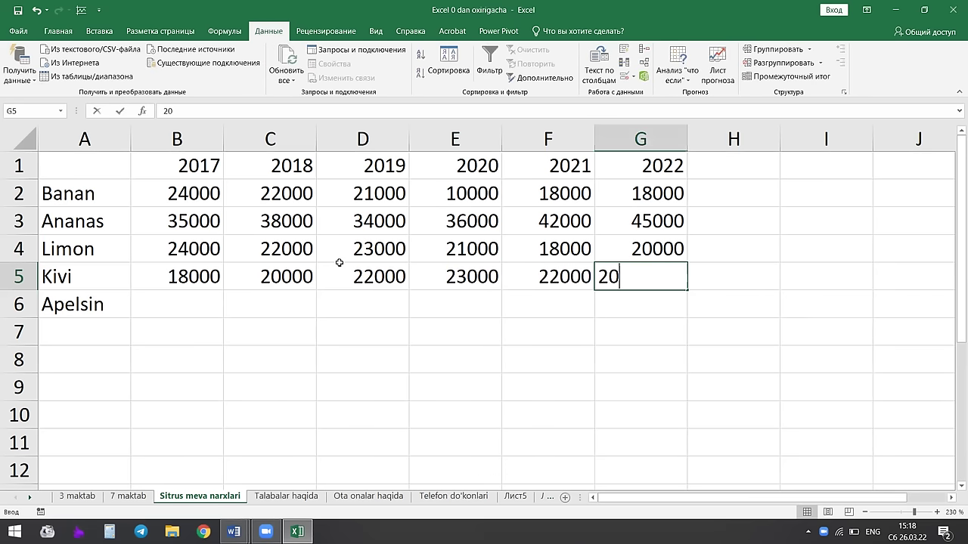
pyautogui.write('000')
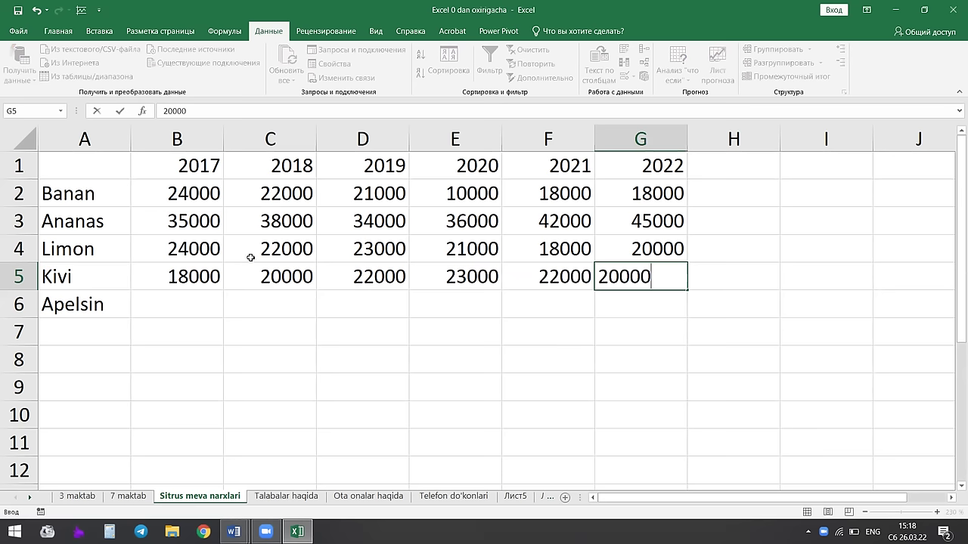
pyautogui.click(191, 306)
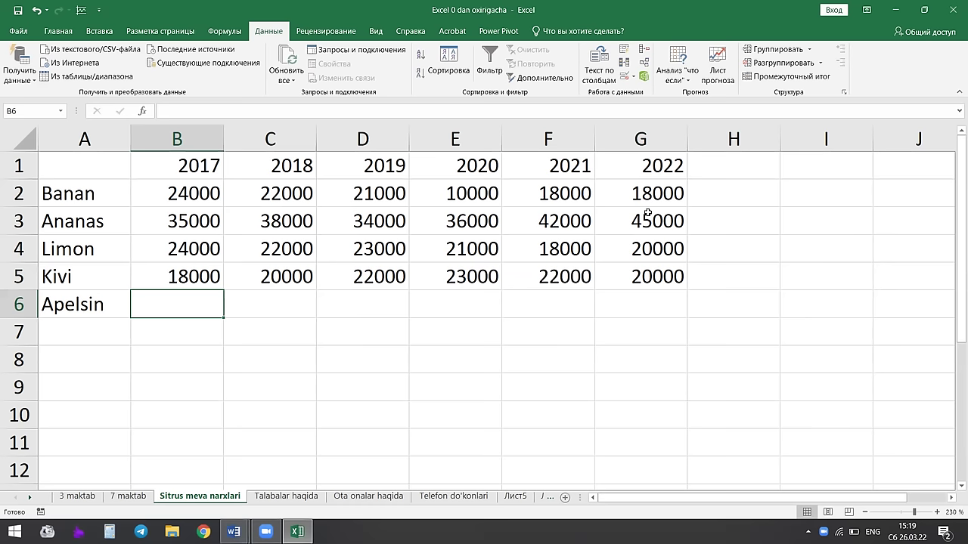
# Enter Apelsin's first prices 14000, 16000, 17000 and 21000 in B6:E6, fixing the B6 typo.
pyautogui.write('1400')
pyautogui.press('Tab')
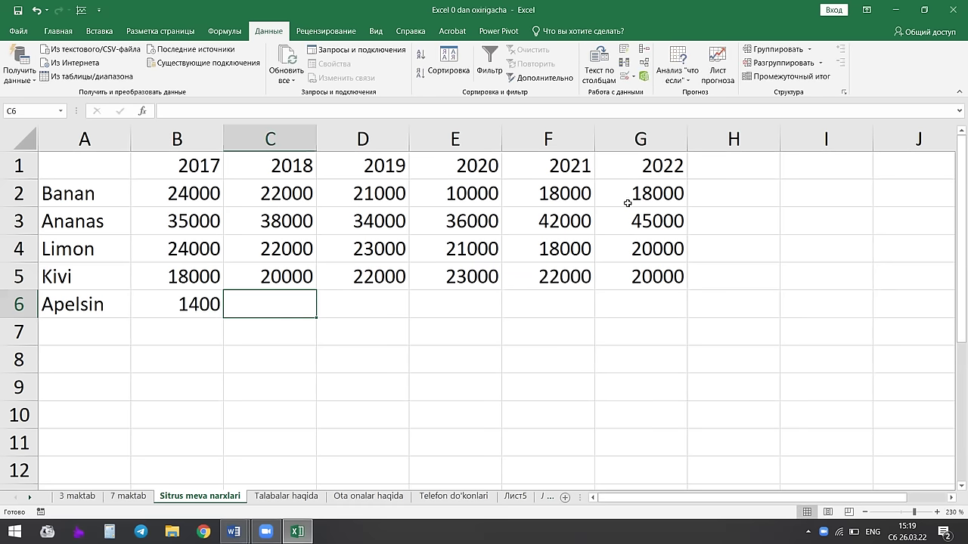
pyautogui.doubleClick(208, 308)
pyautogui.write('0')
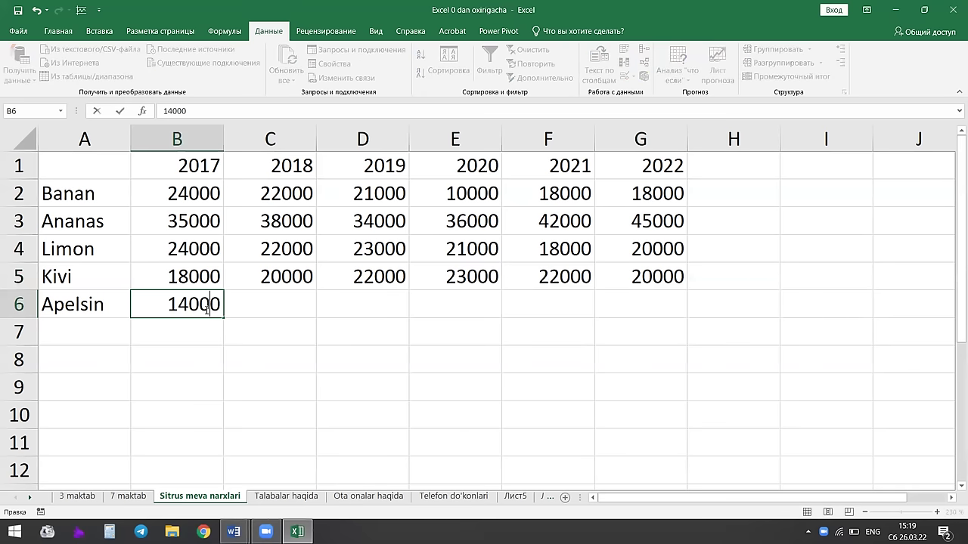
pyautogui.press('Tab')
pyautogui.write('16000')
pyautogui.press('Tab')
pyautogui.write('17000')
pyautogui.press('Tab')
pyautogui.write('211')
pyautogui.press('BackSpace')
pyautogui.write('000')
pyautogui.press('Tab')
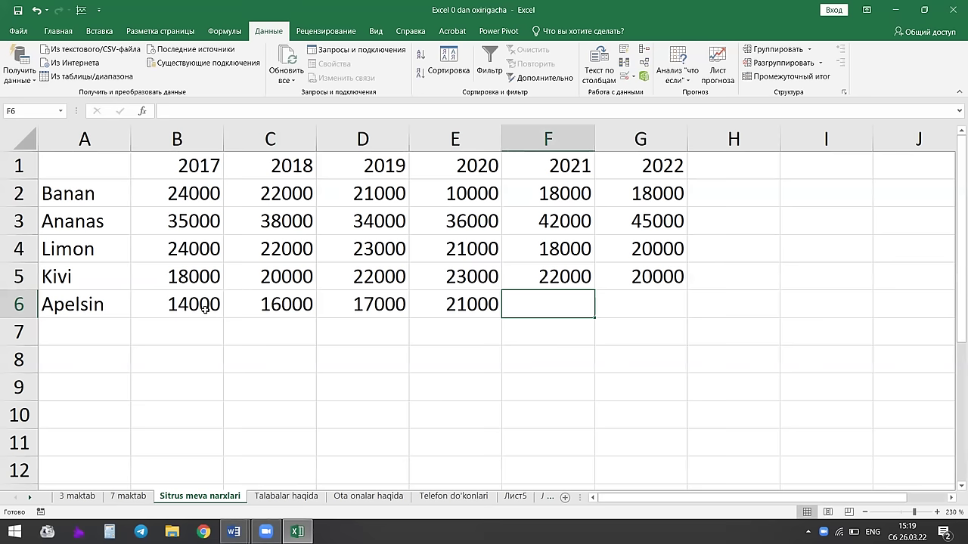
# Change E6 to 18000 and finish Apelsin's row with 15000 and 17000.
pyautogui.click(451, 309)
pyautogui.doubleClick(467, 303)
pyautogui.press('BackSpace')
pyautogui.press('BackSpace')
pyautogui.write('18')
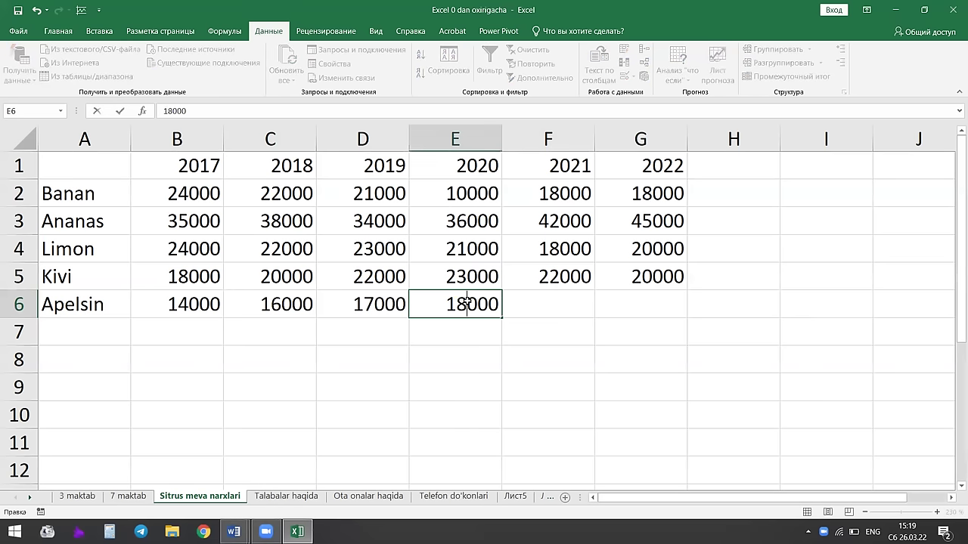
pyautogui.press('Tab')
pyautogui.write('15000')
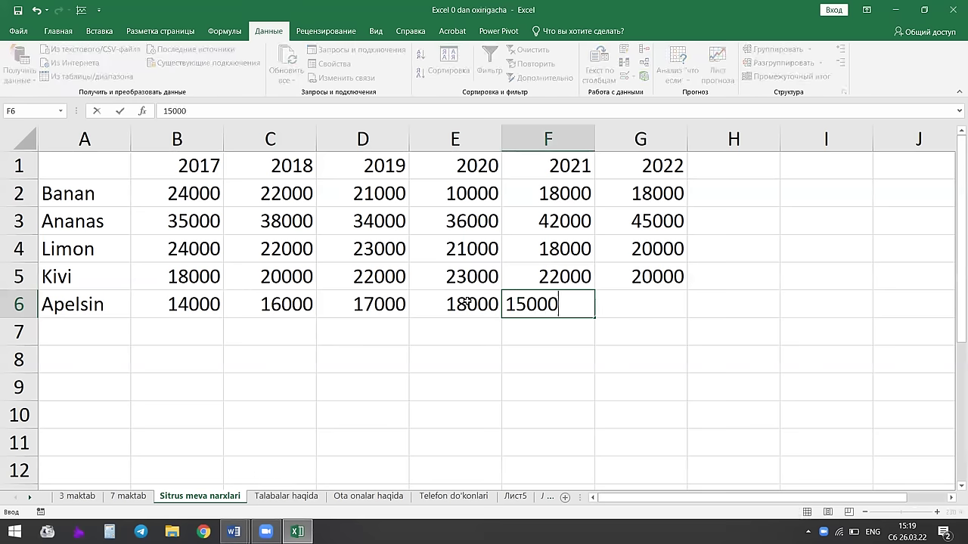
pyautogui.press('Tab')
pyautogui.write('17000')
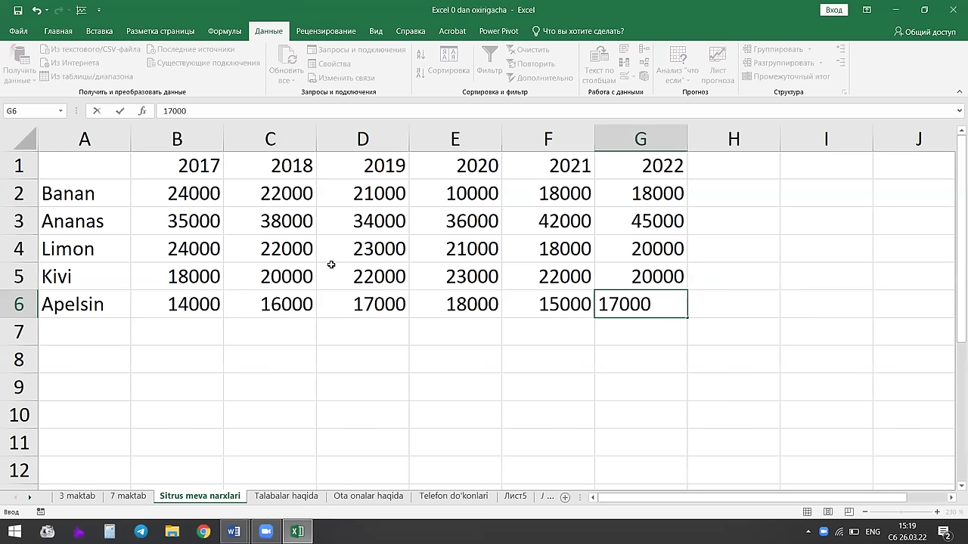
pyautogui.press('Return')
pyautogui.click(518, 329)
pyautogui.click(743, 276)
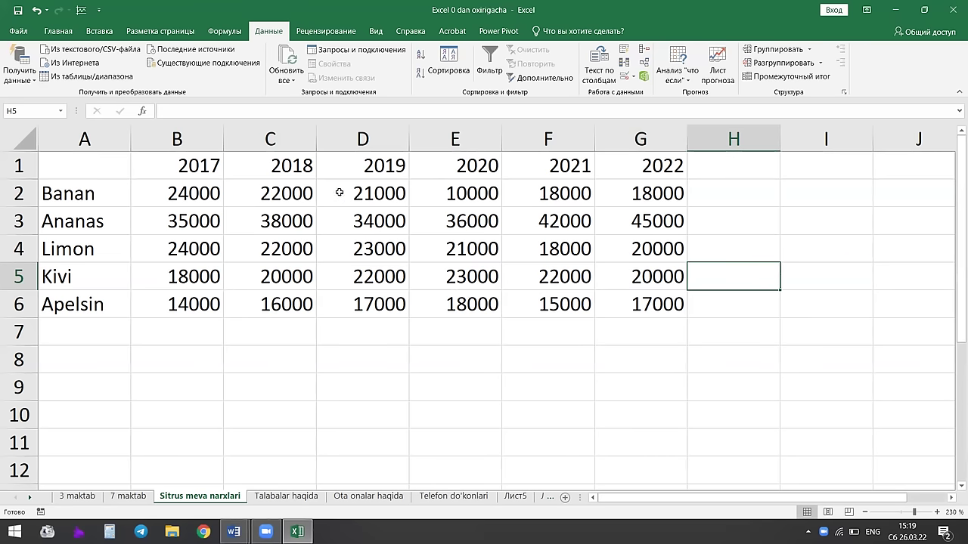
pyautogui.click(121, 164)
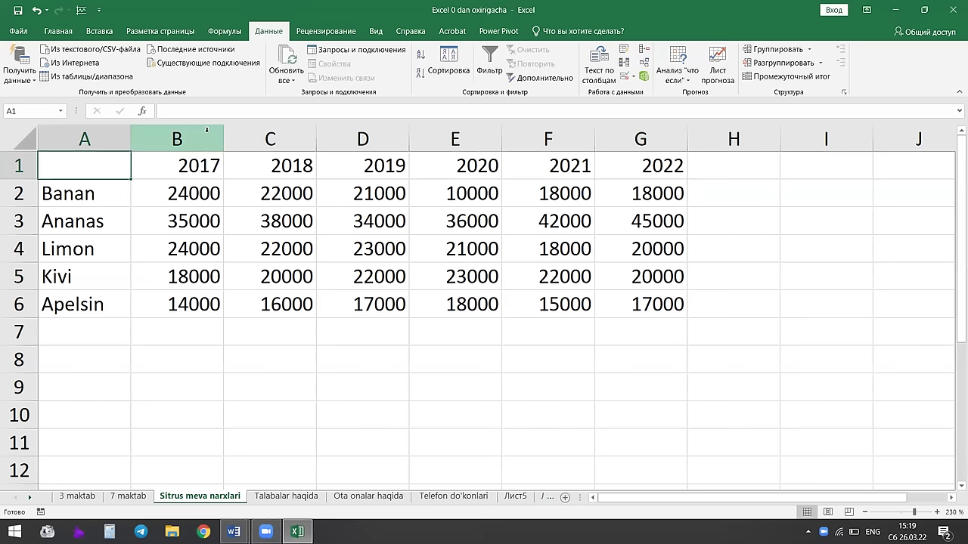
# Switch to the Вставка (Insert) ribbon tab.
pyautogui.click(105, 33)
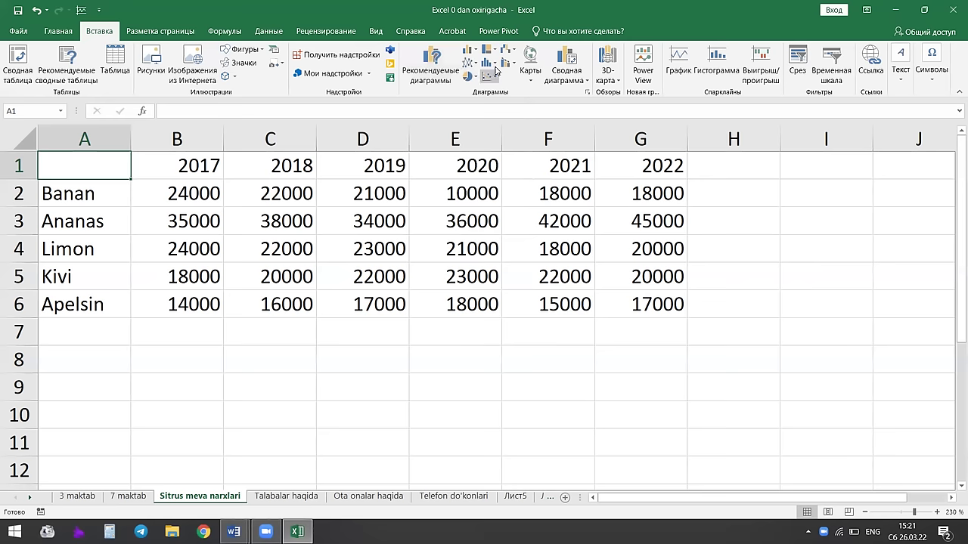
# Select A1:G6 and insert the recommended line chart after previewing the other suggestions.
pyautogui.click(99, 215)
pyautogui.moveTo(95, 163); pyautogui.dragTo(634, 299)
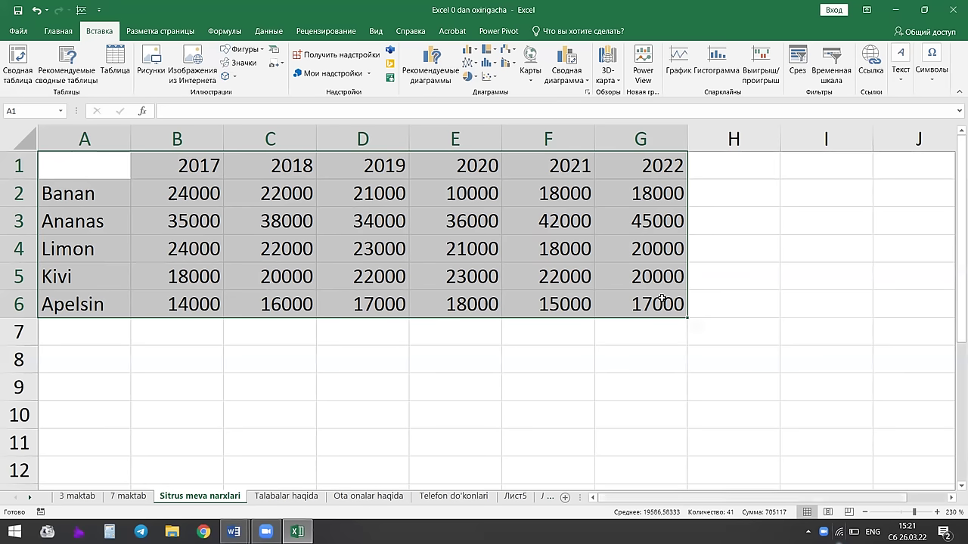
pyautogui.click(448, 60)
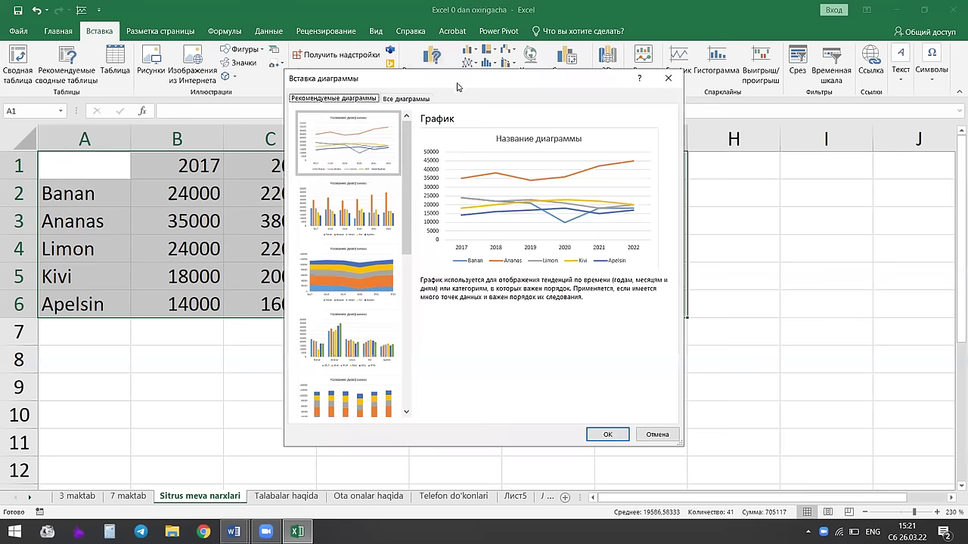
pyautogui.click(429, 174)
pyautogui.click(429, 238)
pyautogui.click(448, 294)
pyautogui.click(429, 238)
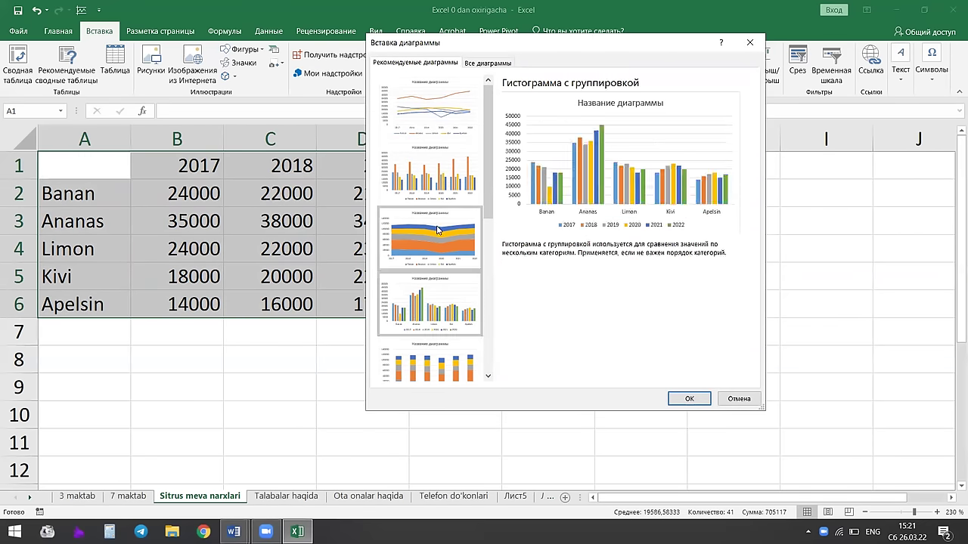
pyautogui.click(441, 162)
pyautogui.click(439, 124)
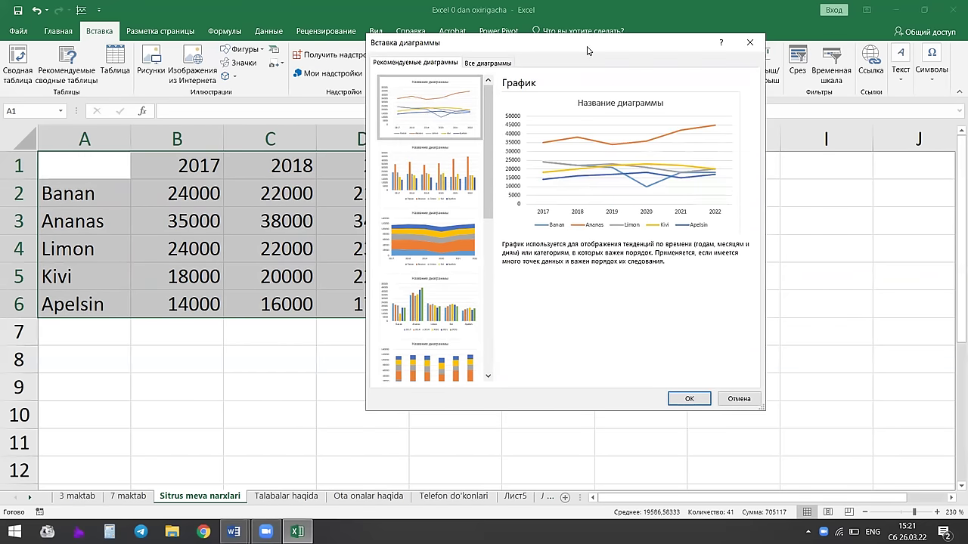
pyautogui.moveTo(561, 56); pyautogui.dragTo(490, 90)
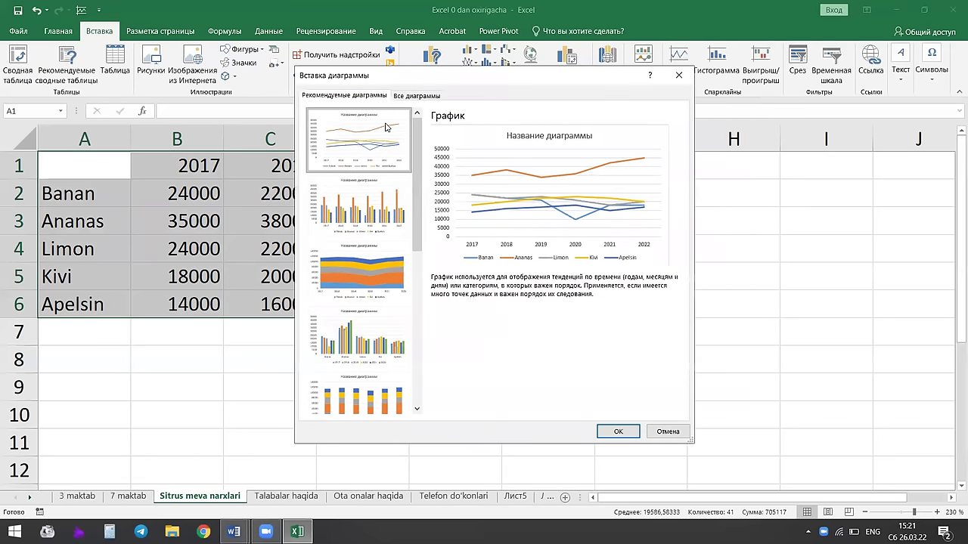
pyautogui.click(617, 431)
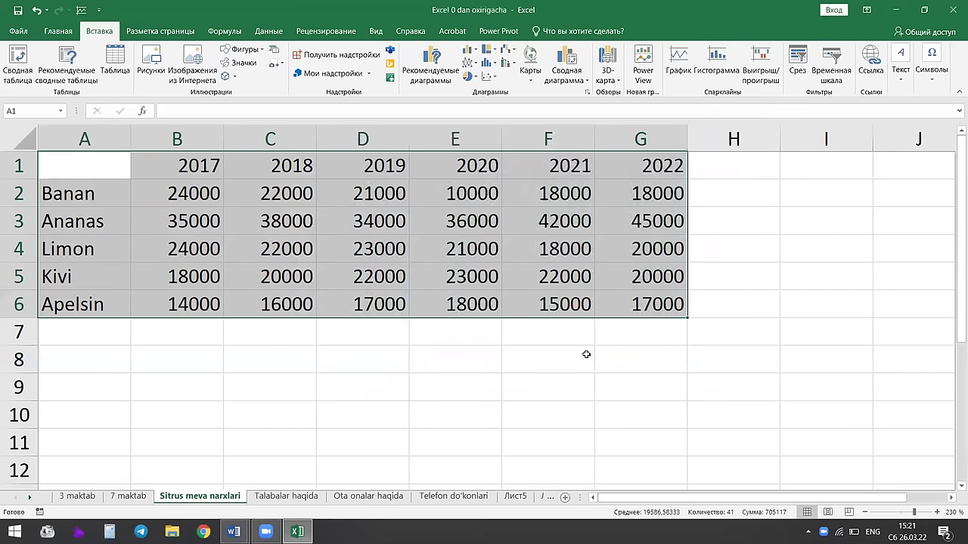
# Zoom the sheet out and move the chart to the right of the data.
pyautogui.click(865, 512)
pyautogui.click(865, 511)
pyautogui.click(865, 512)
pyautogui.click(865, 511)
pyautogui.click(865, 512)
pyautogui.click(865, 512)
pyautogui.moveTo(441, 381); pyautogui.dragTo(583, 380)
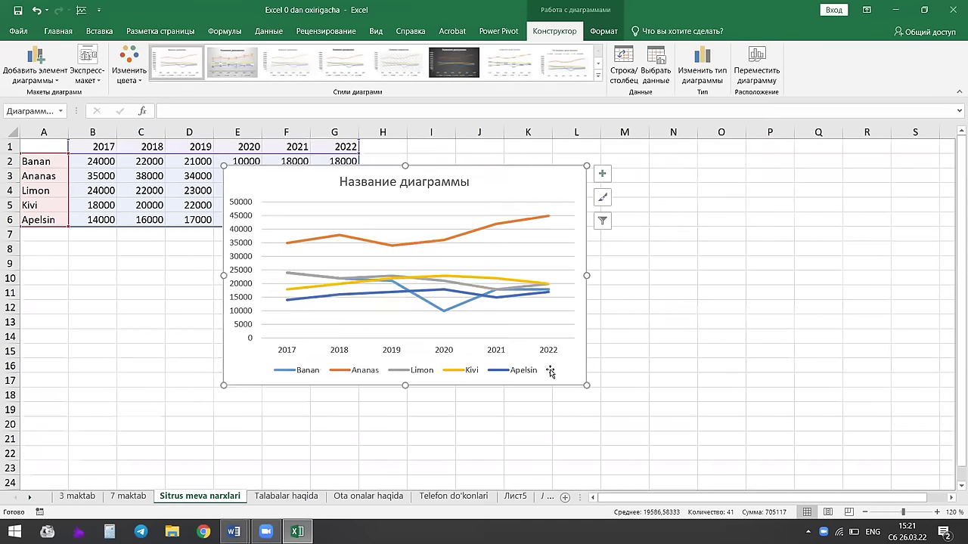
# Replace the placeholder chart title with 'Sitrus meva narxlari'.
pyautogui.click(449, 189)
pyautogui.doubleClick(463, 190)
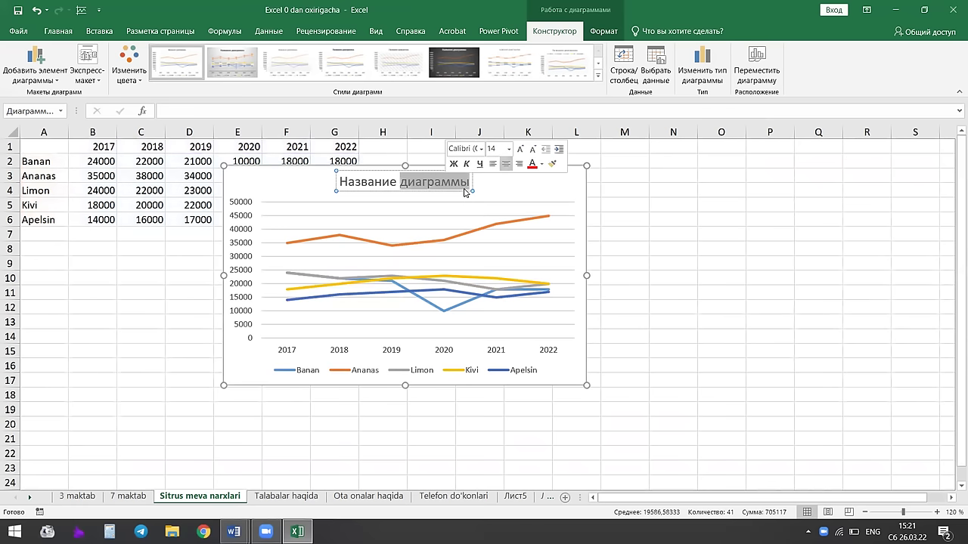
pyautogui.press('BackSpace')
pyautogui.press('BackSpace')
pyautogui.press('BackSpace')
pyautogui.press('BackSpace')
pyautogui.press('BackSpace')
pyautogui.press('BackSpace')
pyautogui.press('BackSpace')
pyautogui.press('BackSpace')
pyautogui.write('S')
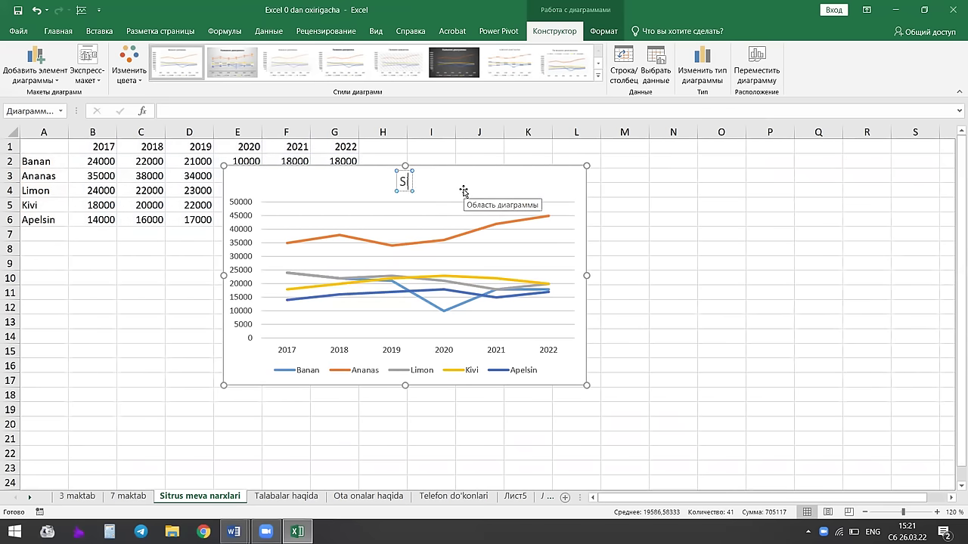
pyautogui.write('itrus meva narxlari')
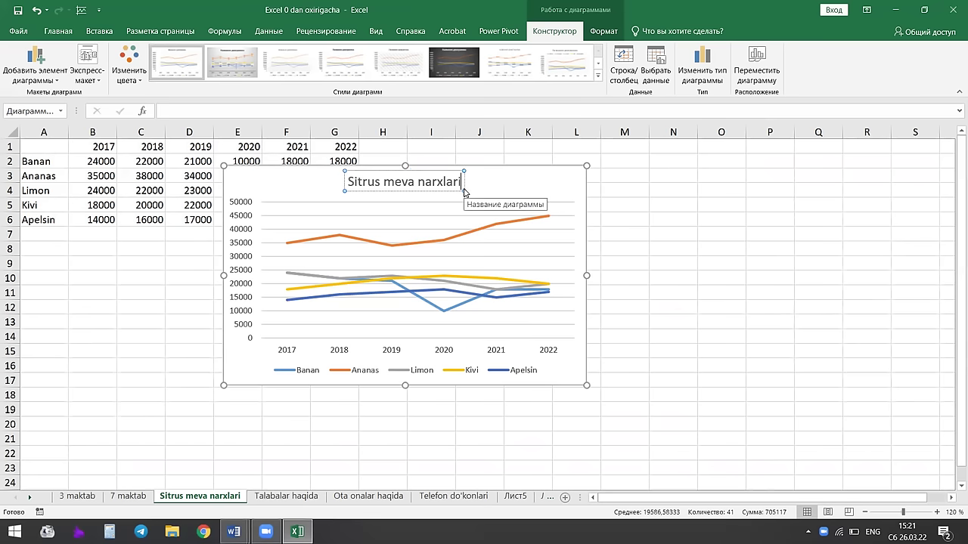
pyautogui.click(547, 183)
pyautogui.moveTo(527, 182); pyautogui.dragTo(512, 186)
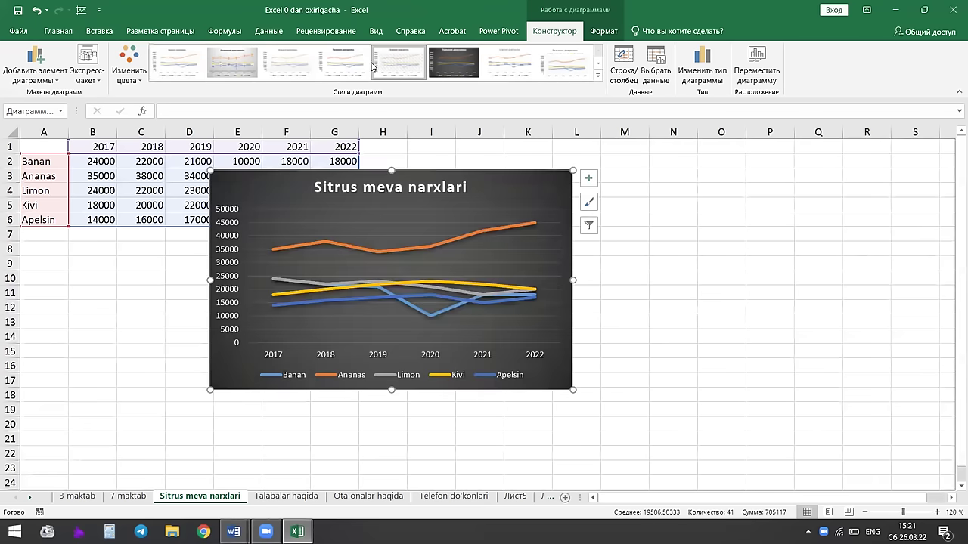
# Try several chart styles and settle on the dark style with labeled data points.
pyautogui.click(564, 63)
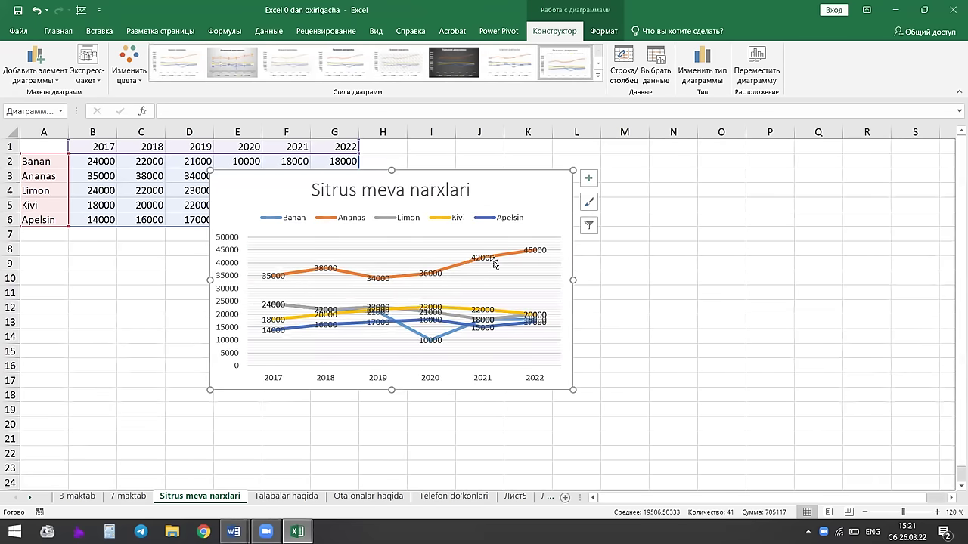
pyautogui.click(446, 66)
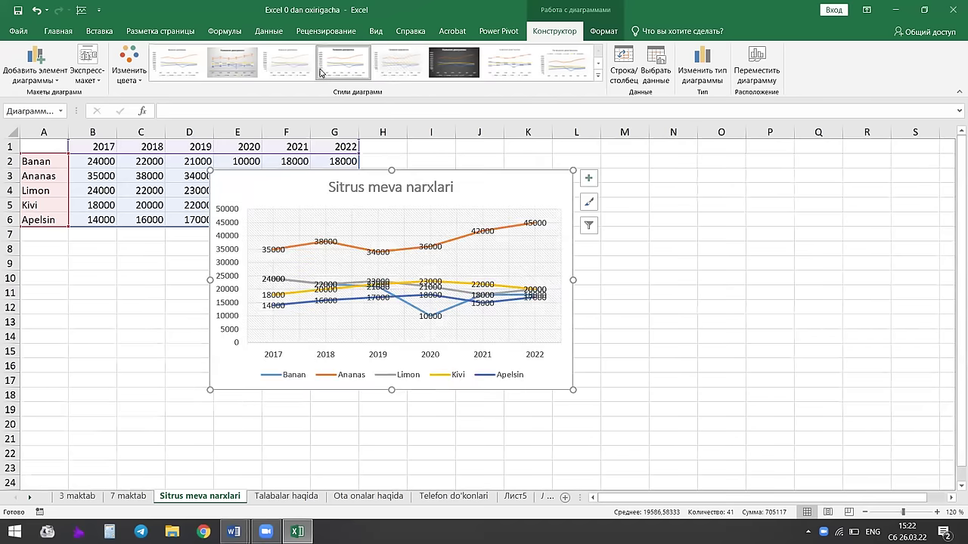
pyautogui.click(232, 62)
pyautogui.click(455, 77)
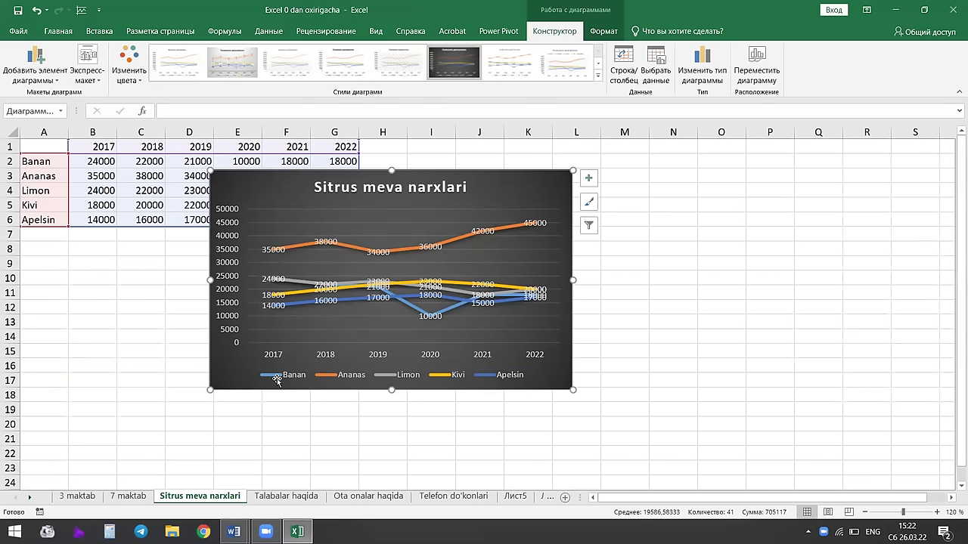
pyautogui.moveTo(465, 202)
pyautogui.mouseDown()
pyautogui.moveTo(521, 199)
pyautogui.moveTo(492, 184)
pyautogui.mouseUp()
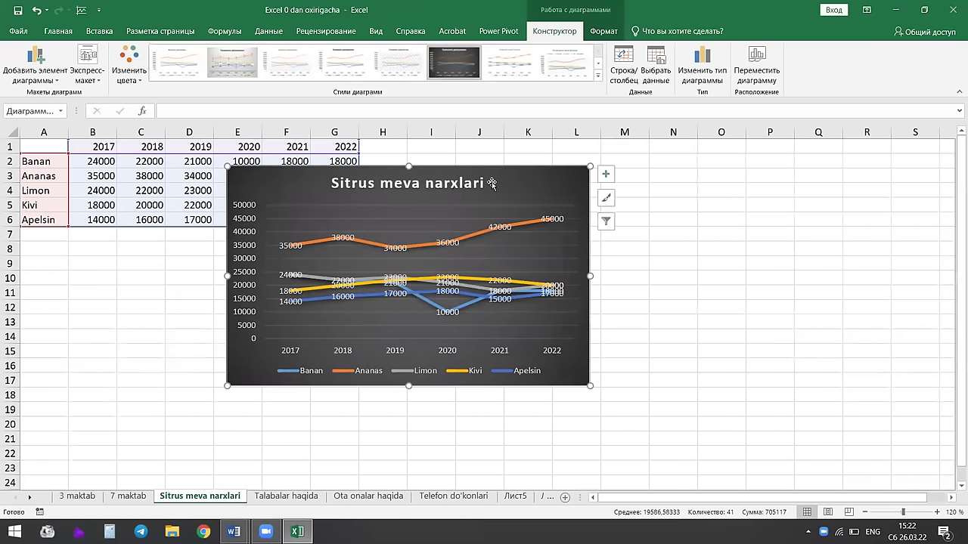
# Apply the Quick Layout that adds a data table of yearly prices under the plot.
pyautogui.click(129, 66)
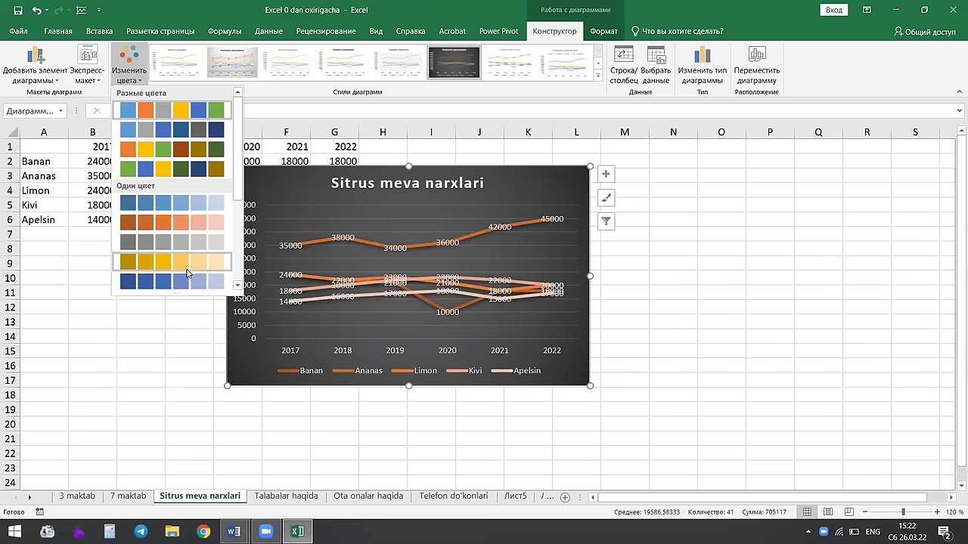
pyautogui.click(129, 68)
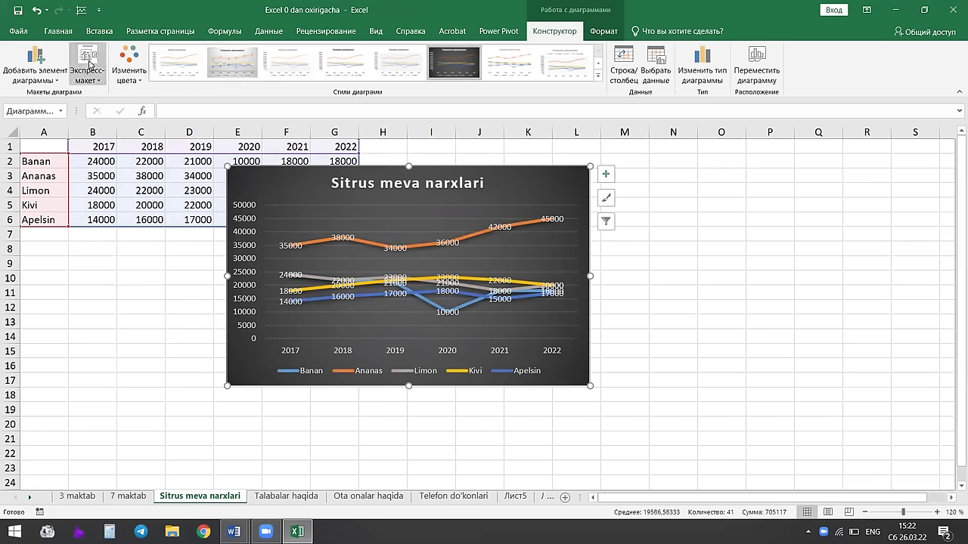
pyautogui.click(88, 65)
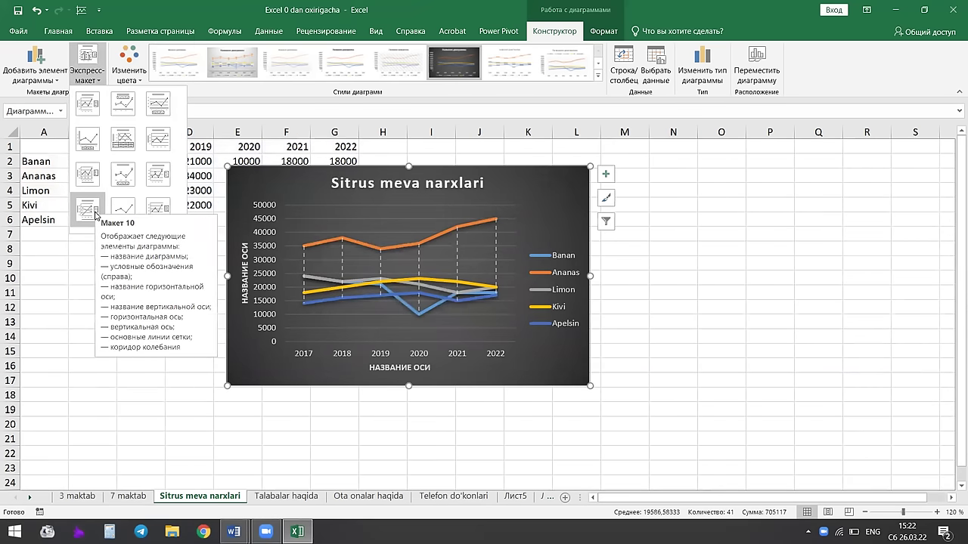
pyautogui.click(122, 139)
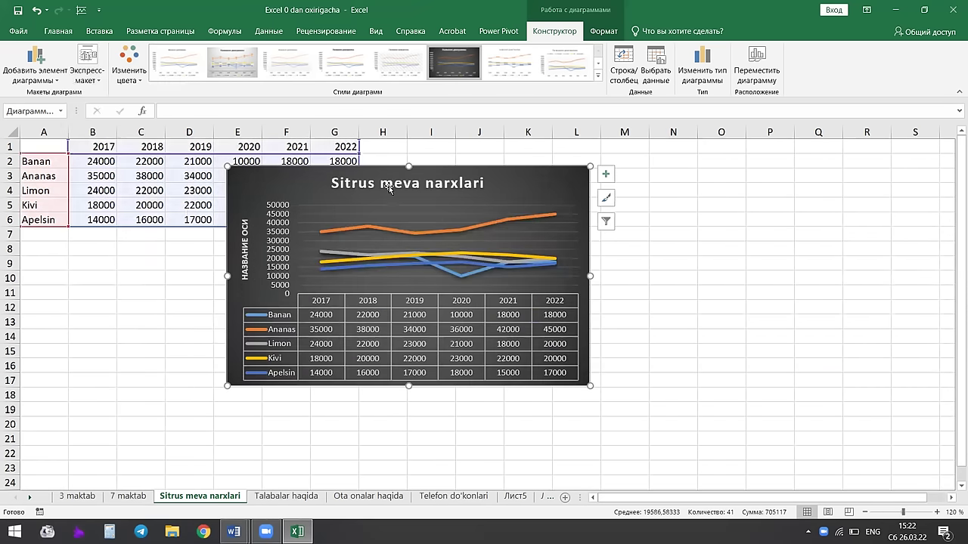
# Drag the chart into place just right of the fruit price table.
pyautogui.moveTo(529, 182)
pyautogui.mouseDown()
pyautogui.moveTo(430, 133)
pyautogui.moveTo(536, 352)
pyautogui.mouseUp()
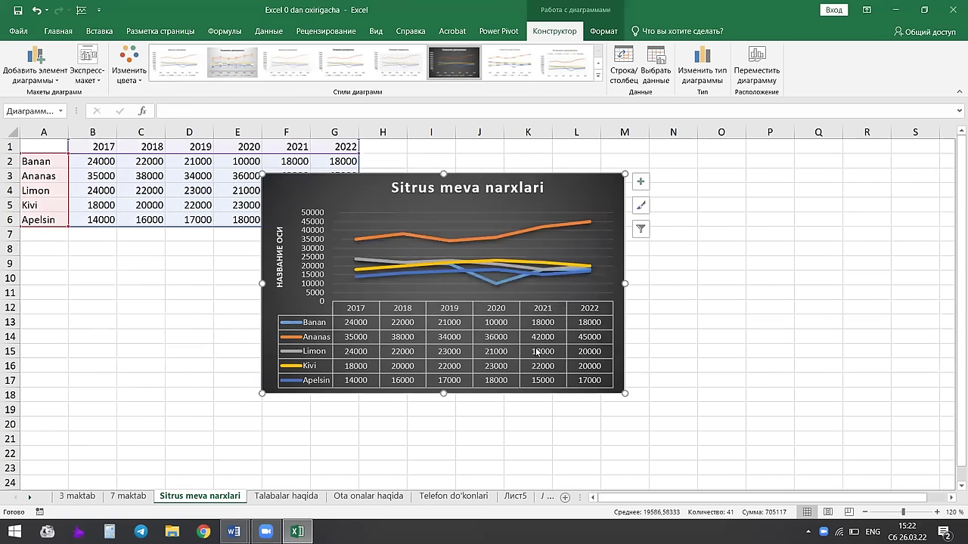
pyautogui.moveTo(568, 194)
pyautogui.mouseDown()
pyautogui.moveTo(543, 190)
pyautogui.moveTo(560, 216)
pyautogui.moveTo(558, 198)
pyautogui.mouseUp()
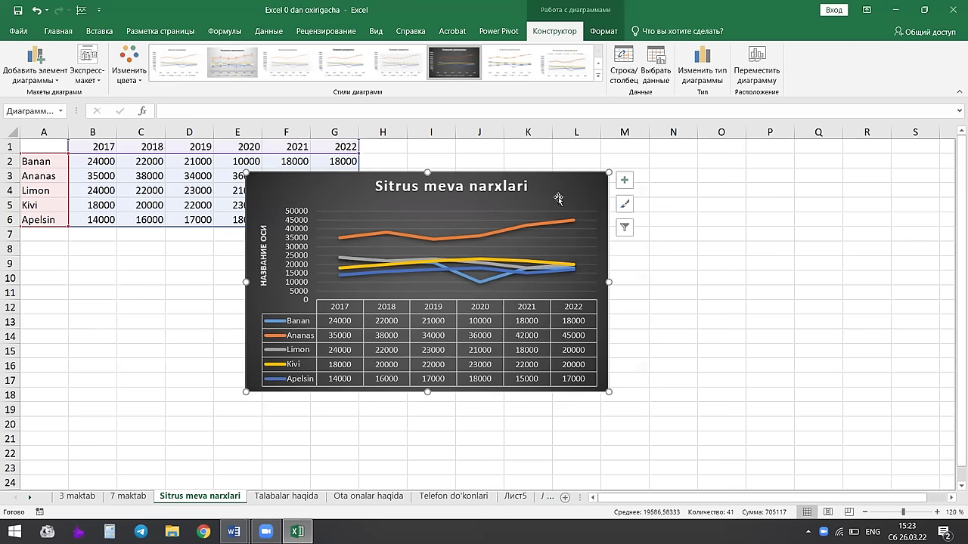
pyautogui.moveTo(558, 198); pyautogui.dragTo(559, 191)
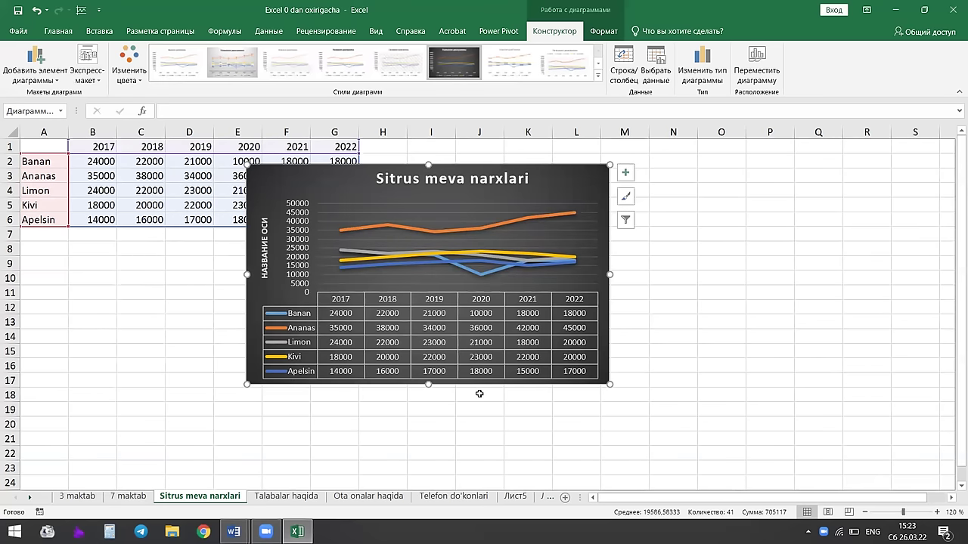
pyautogui.moveTo(564, 189); pyautogui.dragTo(595, 191)
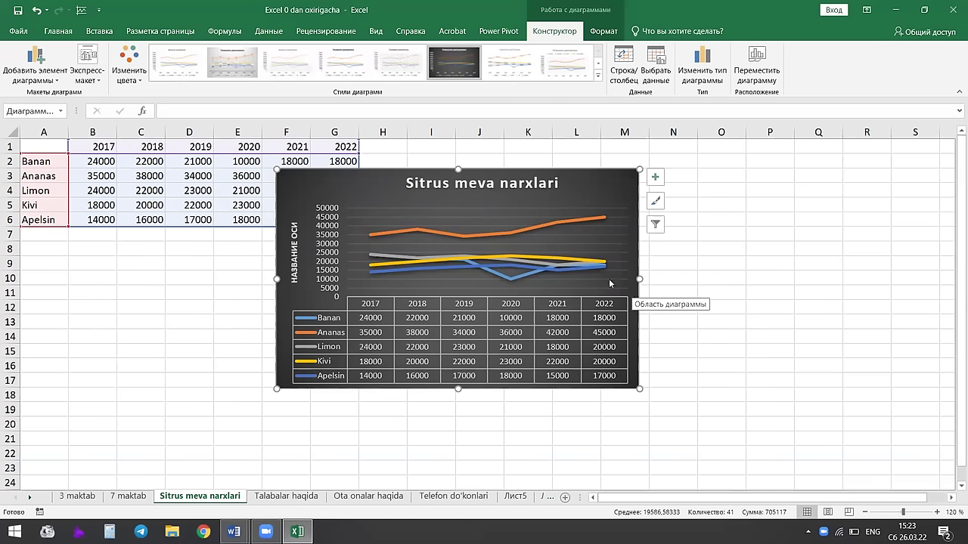
pyautogui.moveTo(606, 170)
pyautogui.mouseDown()
pyautogui.moveTo(652, 173)
pyautogui.moveTo(595, 182)
pyautogui.mouseUp()
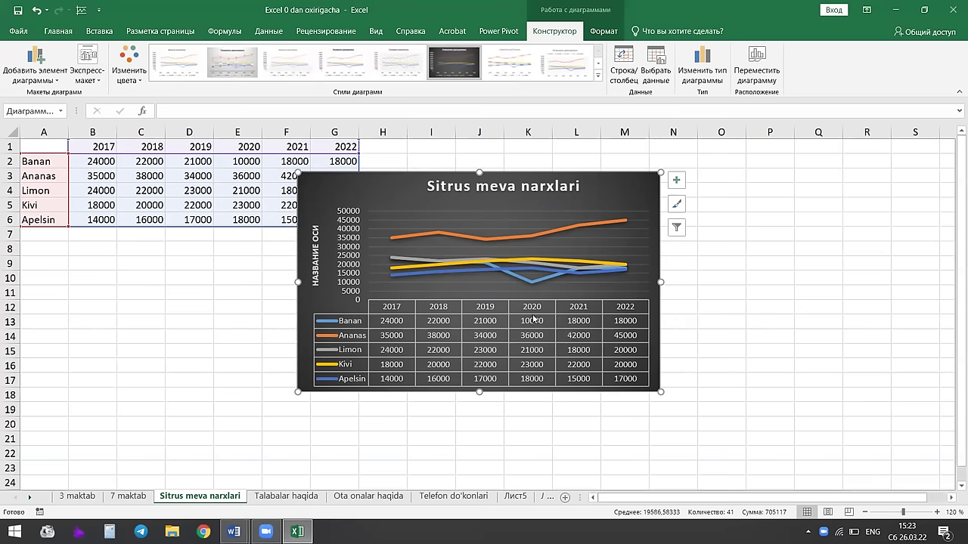
pyautogui.moveTo(616, 195)
pyautogui.mouseDown()
pyautogui.moveTo(443, 186)
pyautogui.moveTo(380, 167)
pyautogui.mouseUp()
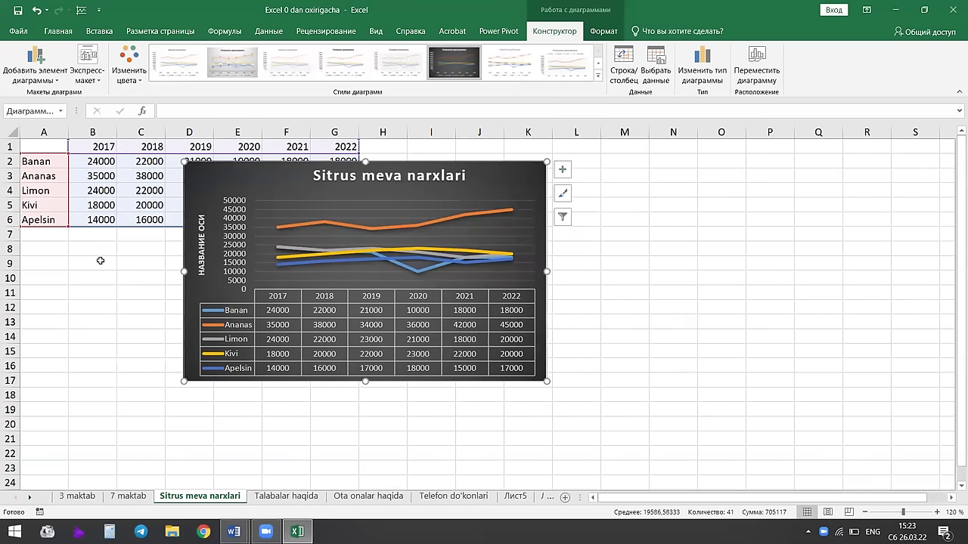
pyautogui.moveTo(529, 174); pyautogui.dragTo(627, 183)
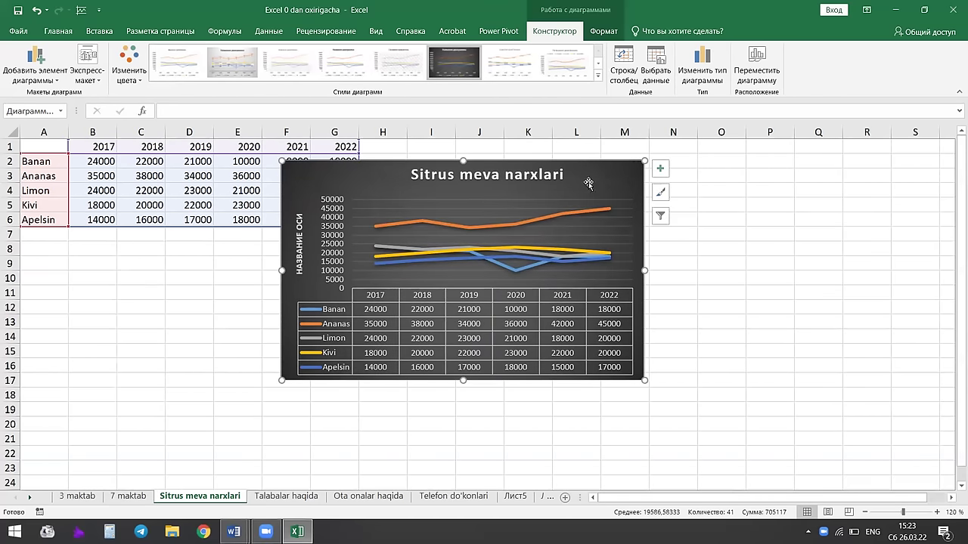
# Reposition the chart over columns C–K, just right of the fruit names and below the year headers.
pyautogui.moveTo(588, 183); pyautogui.dragTo(381, 187)
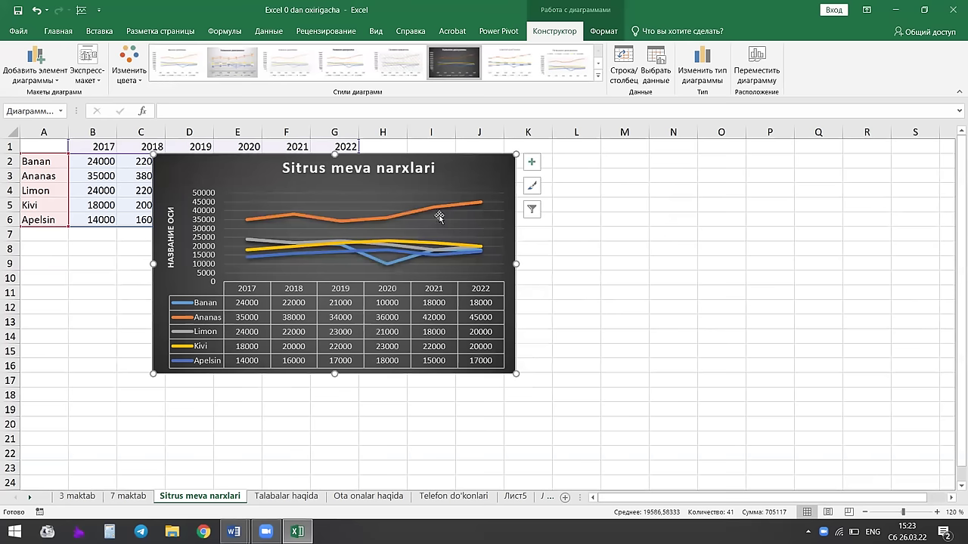
pyautogui.moveTo(469, 177); pyautogui.dragTo(535, 187)
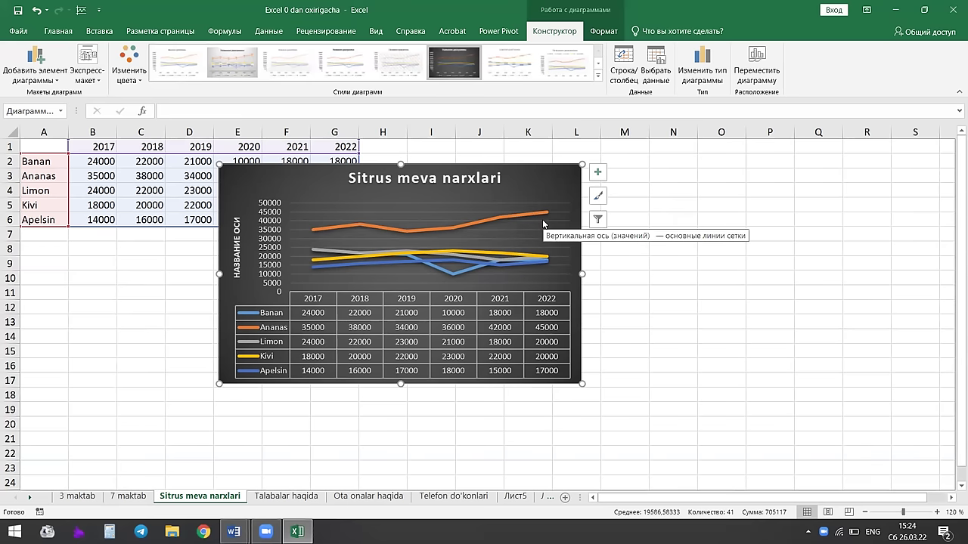
pyautogui.moveTo(540, 177)
pyautogui.mouseDown()
pyautogui.moveTo(586, 175)
pyautogui.moveTo(557, 172)
pyautogui.mouseUp()
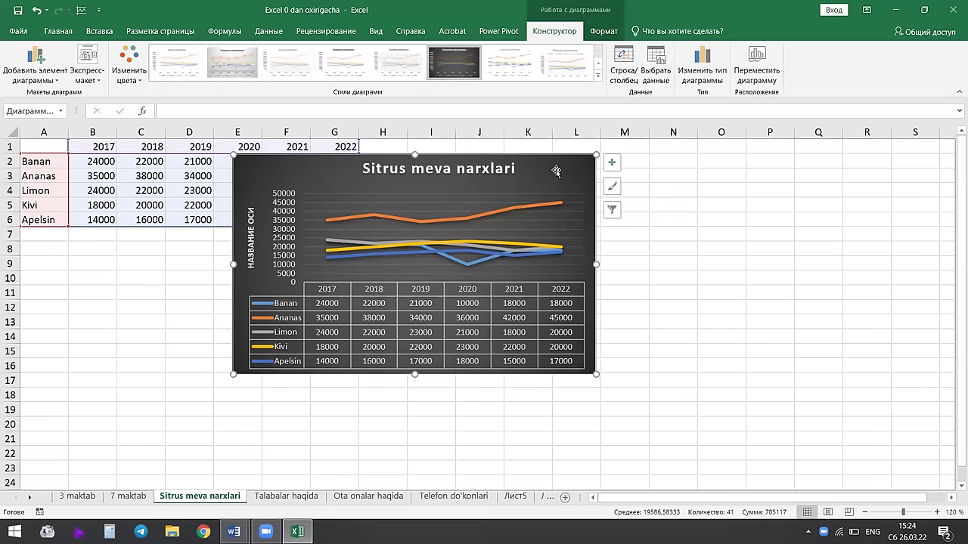
pyautogui.moveTo(555, 171)
pyautogui.mouseDown()
pyautogui.moveTo(506, 196)
pyautogui.moveTo(480, 188)
pyautogui.mouseUp()
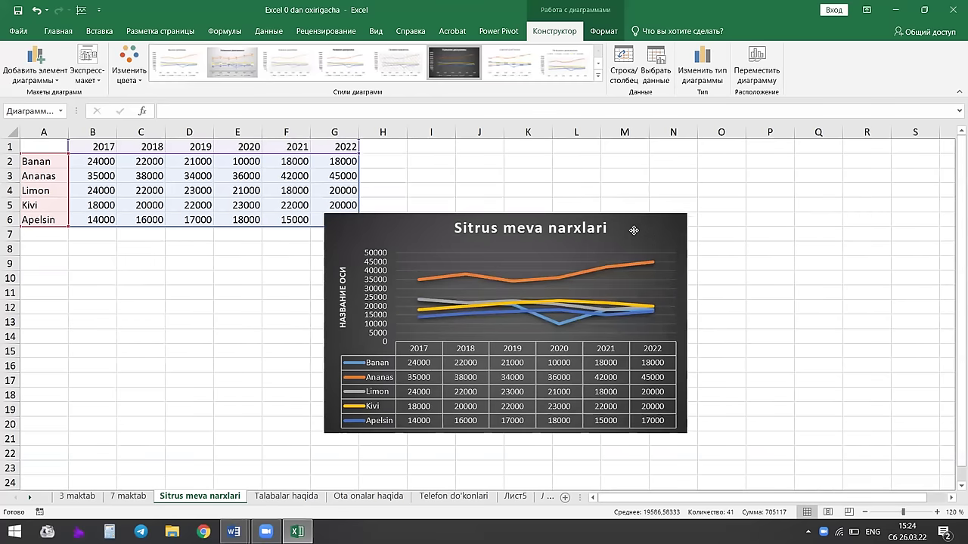
pyautogui.moveTo(479, 188)
pyautogui.mouseDown()
pyautogui.moveTo(475, 174)
pyautogui.moveTo(508, 195)
pyautogui.mouseUp()
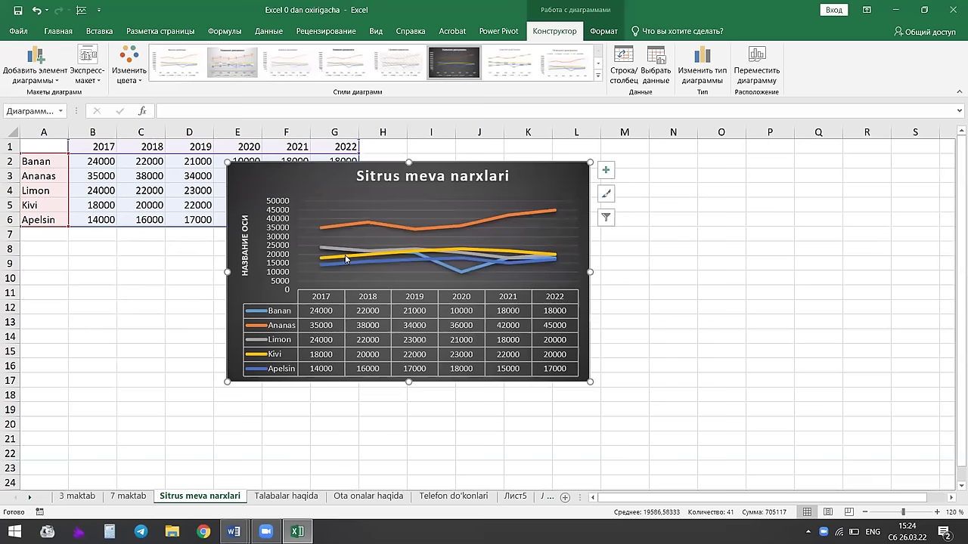
pyautogui.moveTo(542, 258)
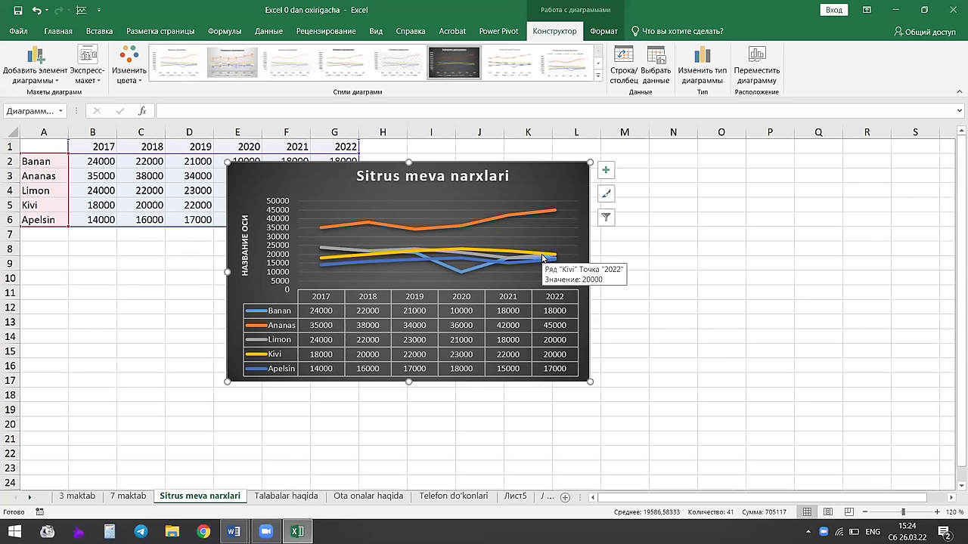
pyautogui.moveTo(560, 178); pyautogui.dragTo(538, 181)
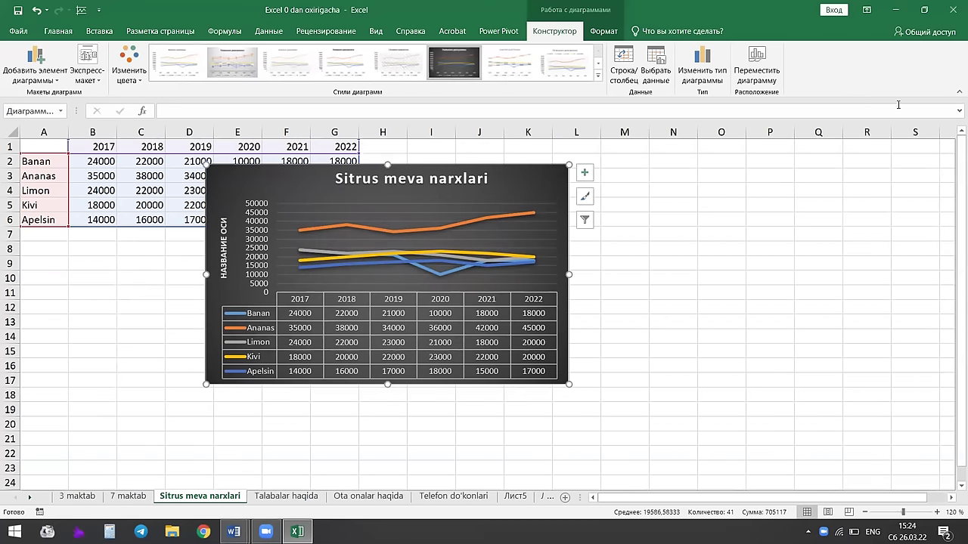
pyautogui.moveTo(515, 176); pyautogui.dragTo(509, 172)
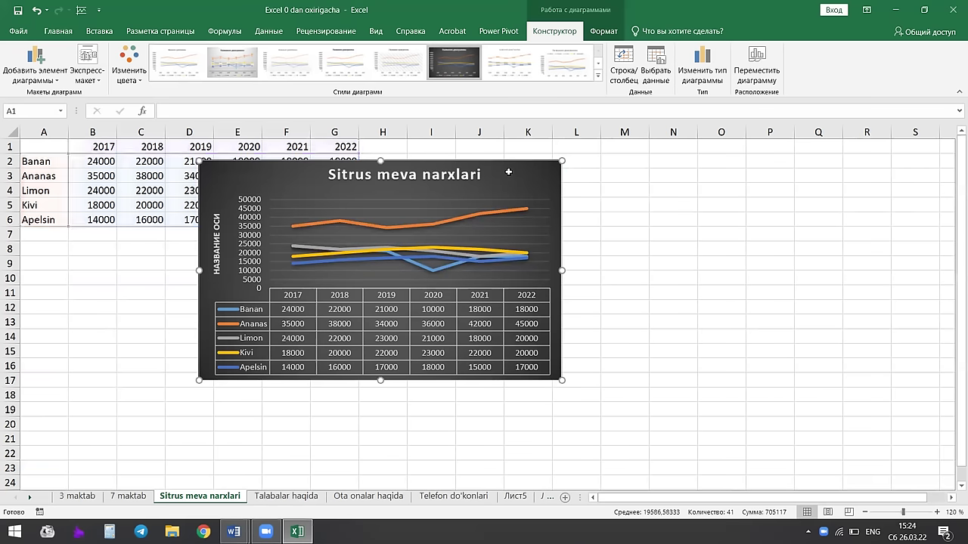
# Delete the line chart and select cell A1.
pyautogui.press('Delete')
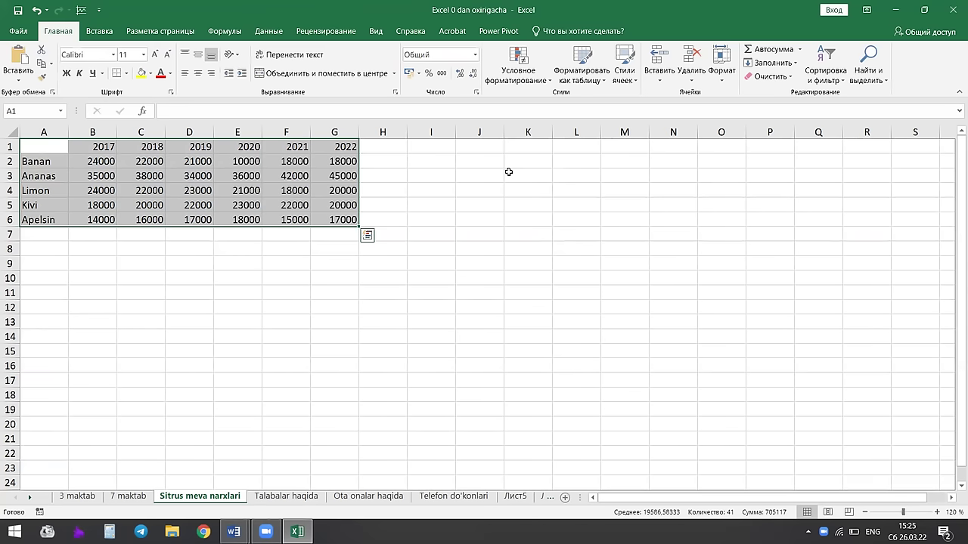
pyautogui.click(355, 180)
pyautogui.click(420, 174)
pyautogui.click(46, 136)
pyautogui.click(65, 149)
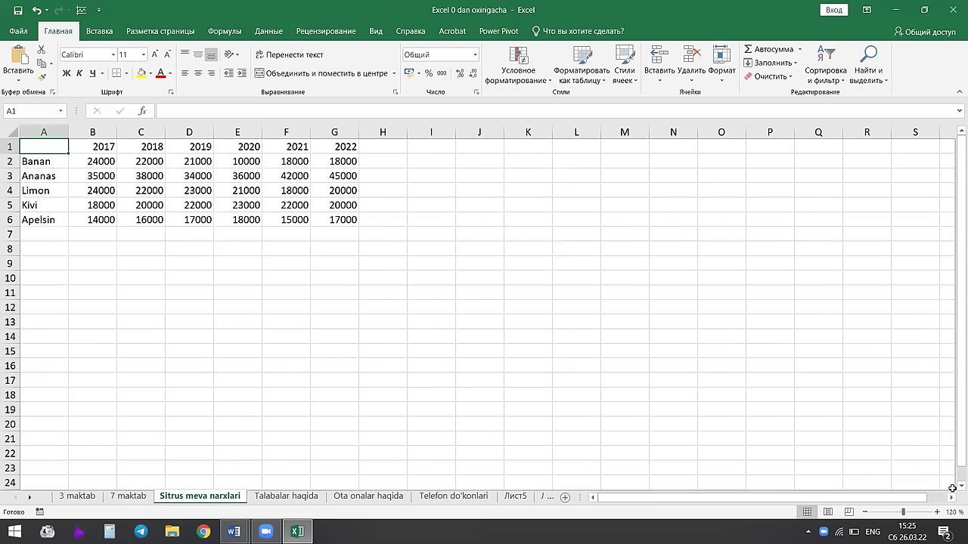
# Zoom the sheet view in to 170%.
pyautogui.click(938, 513)
pyautogui.click(937, 513)
pyautogui.click(937, 513)
pyautogui.click(938, 513)
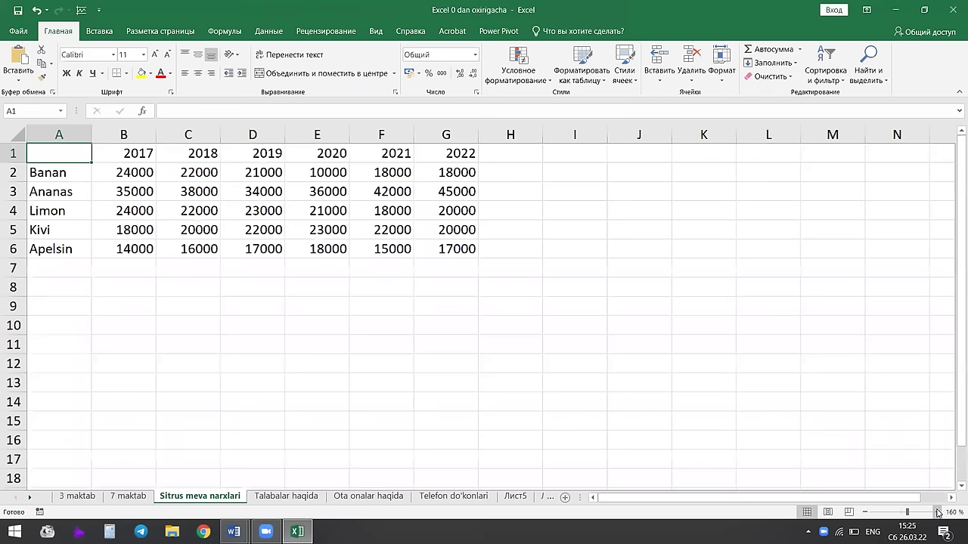
pyautogui.click(937, 513)
pyautogui.click(854, 532)
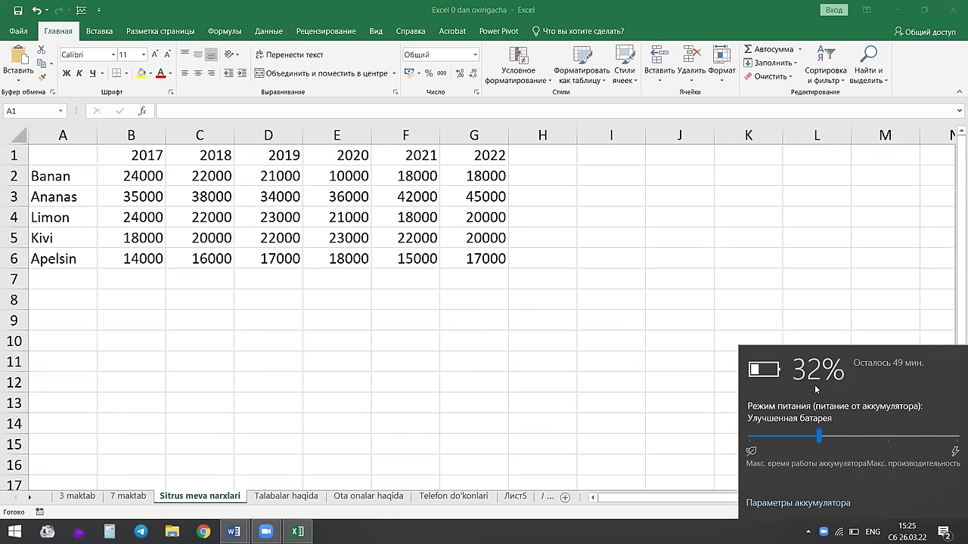
# Enter the header 'Sparklayn' in cell H1 beside the 2022 column, then show the Insert (Вставка) ribbon.
pyautogui.click(547, 160)
pyautogui.click(546, 159)
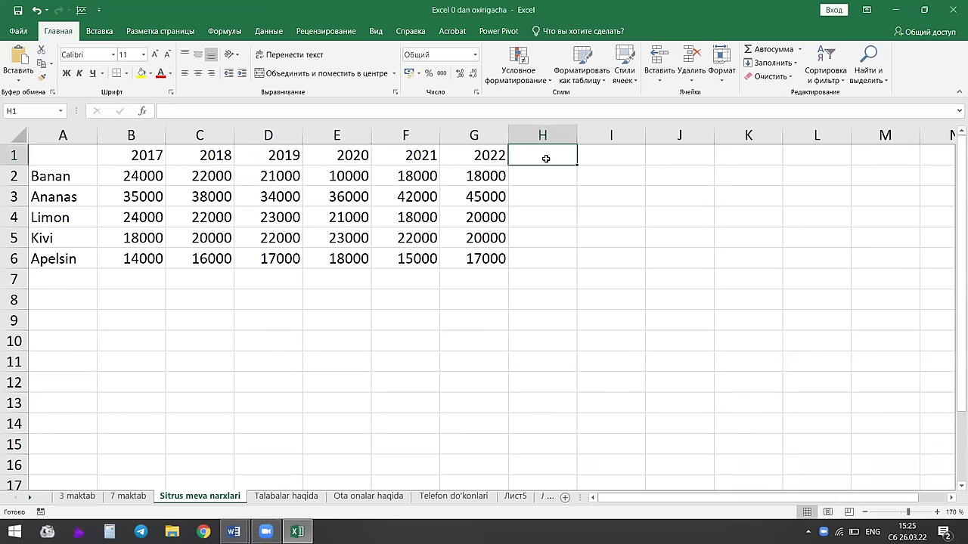
pyautogui.write('Sparklayn')
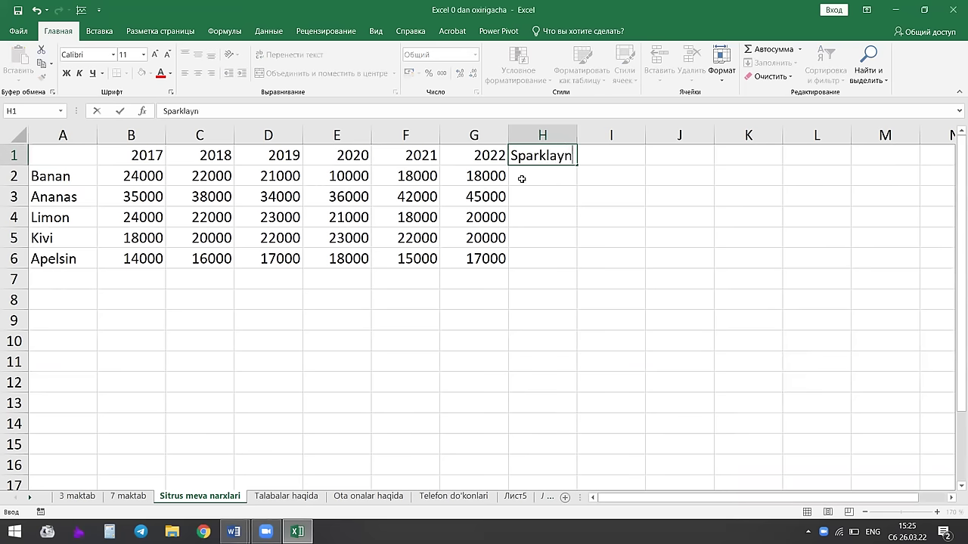
pyautogui.click(522, 179)
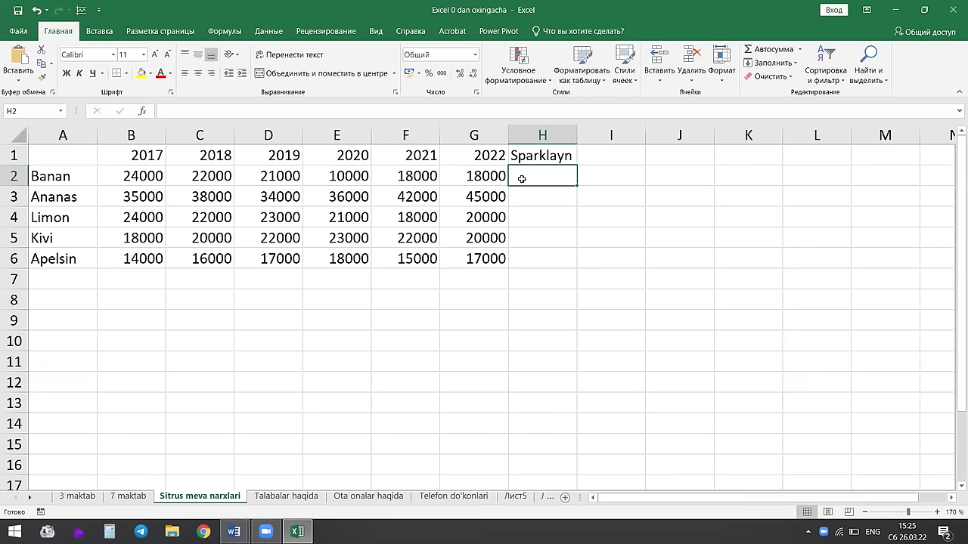
pyautogui.click(106, 33)
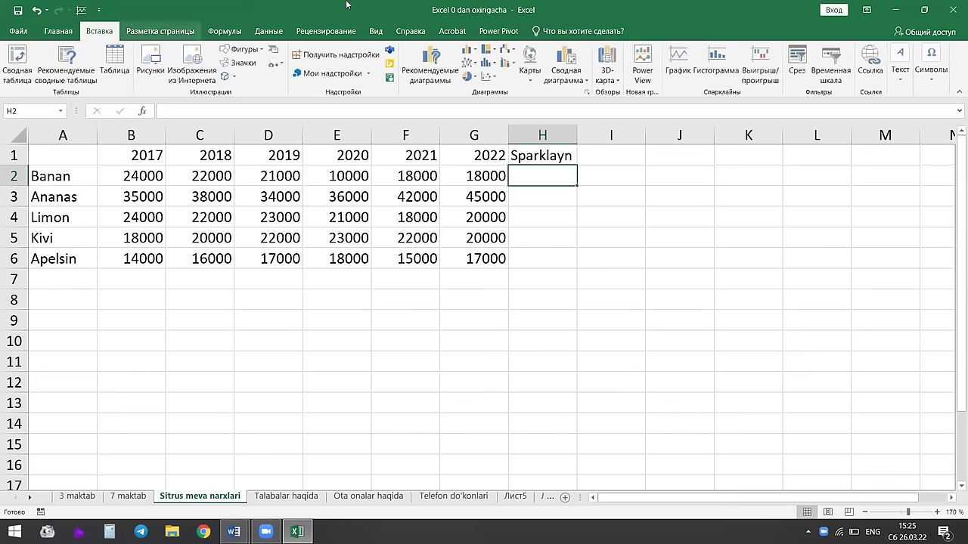
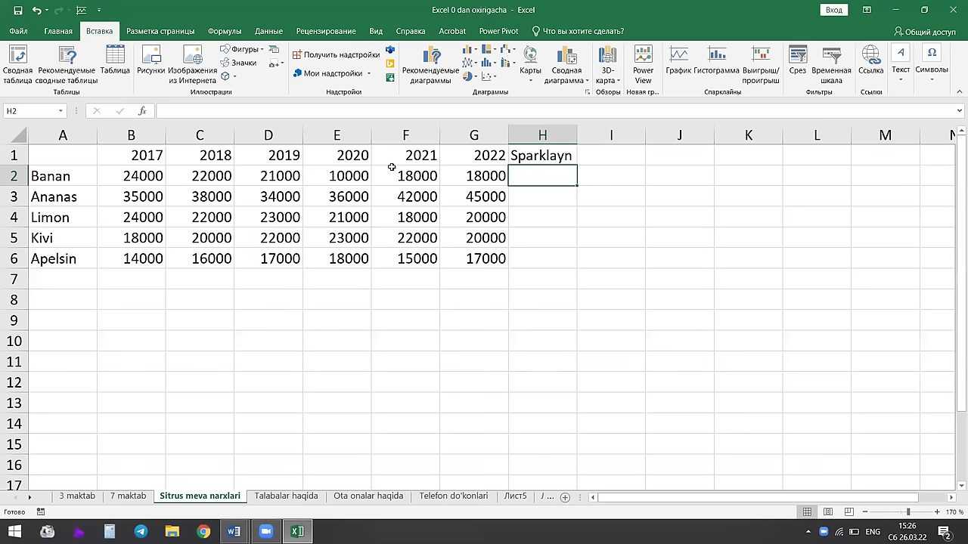
# Insert a line sparkline in H2 charting Banan's 2017–2022 prices from B2:G2.
pyautogui.click(144, 177)
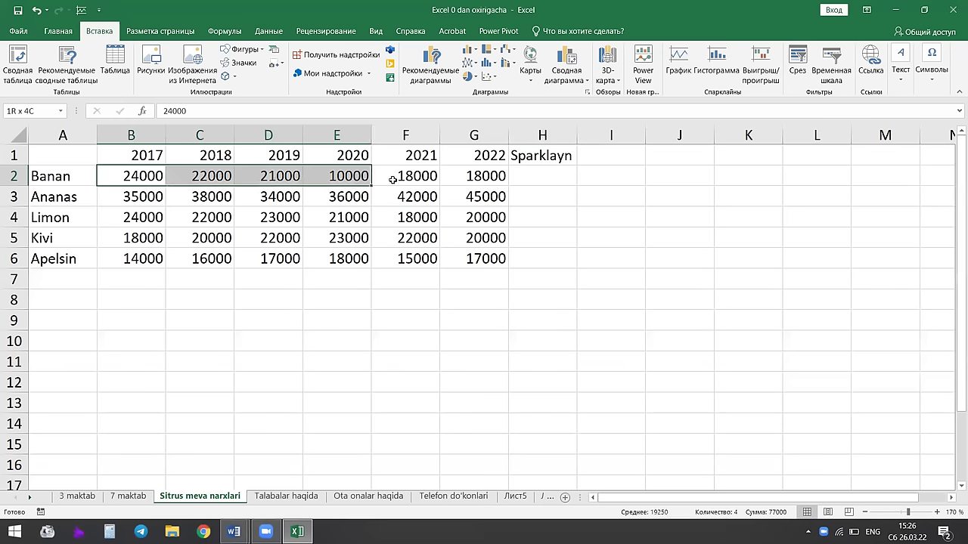
pyautogui.moveTo(182, 179); pyautogui.dragTo(473, 177)
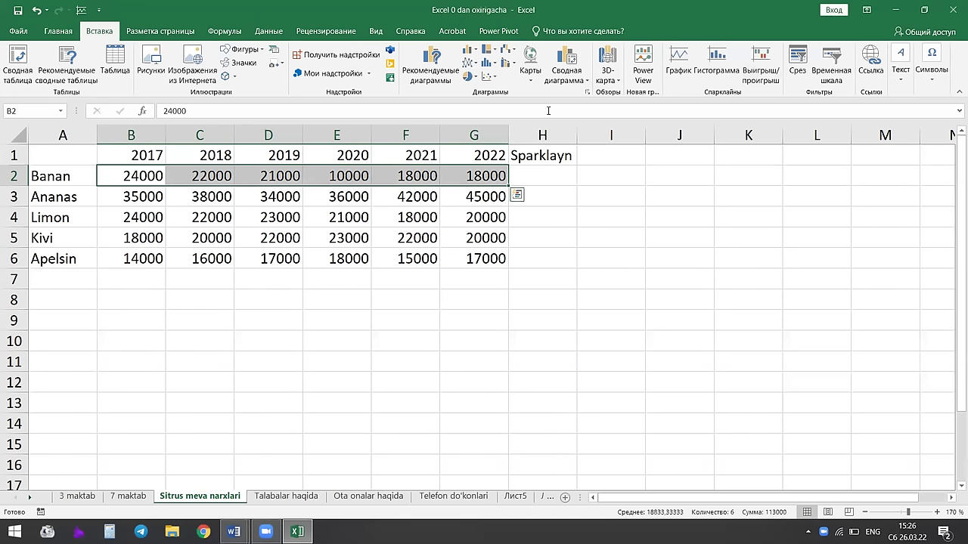
pyautogui.click(687, 65)
pyautogui.moveTo(526, 193); pyautogui.dragTo(201, 64)
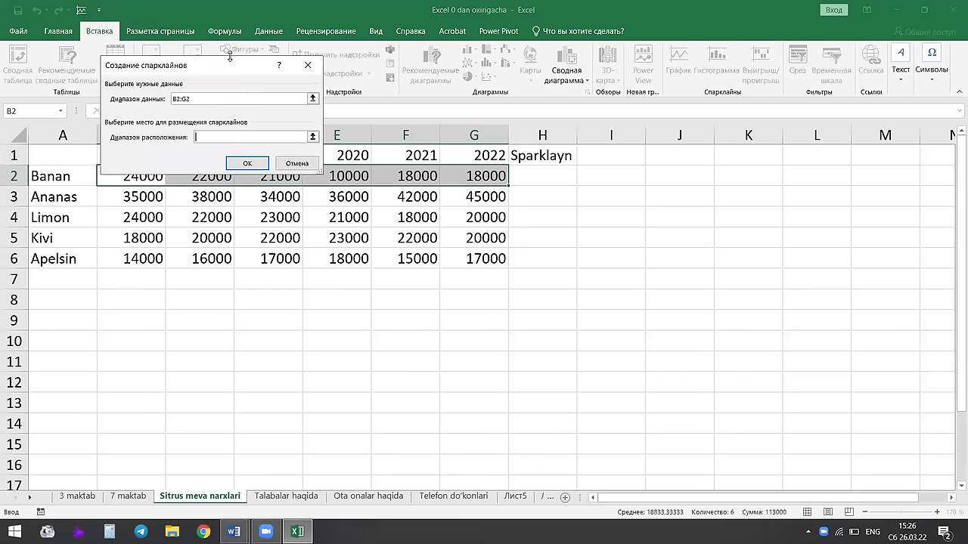
pyautogui.click(539, 175)
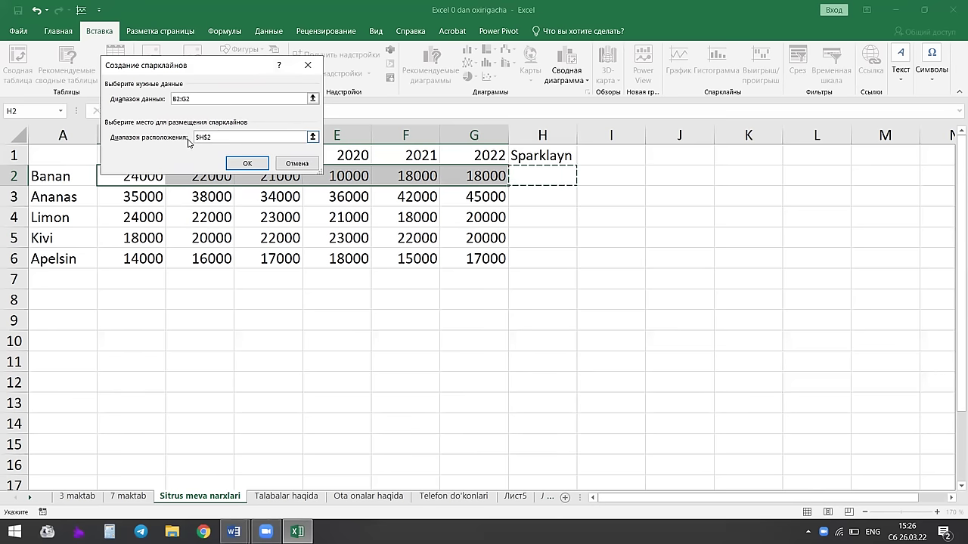
pyautogui.click(246, 163)
pyautogui.press('Right')
pyautogui.click(550, 176)
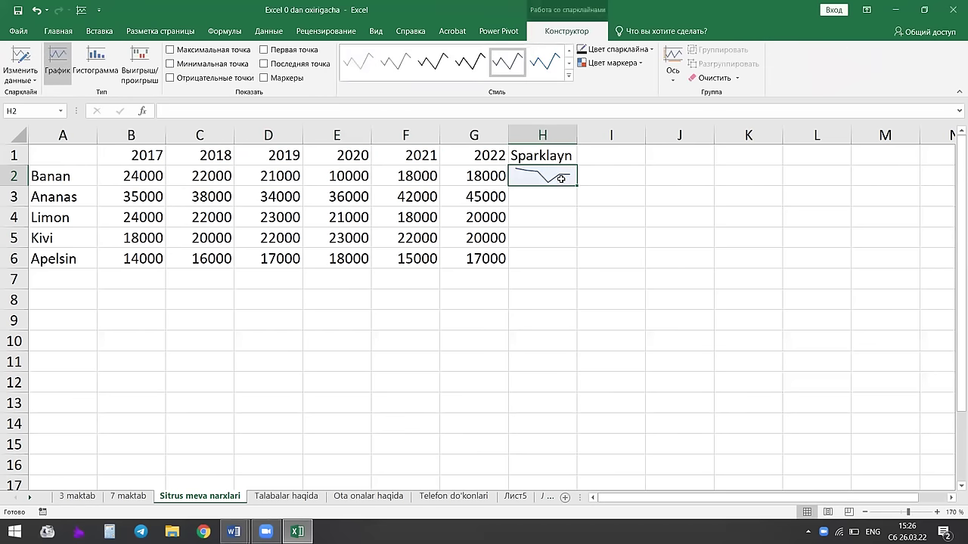
# Apply a lighter gold style to the H2 sparkline.
pyautogui.click(569, 79)
pyautogui.click(476, 121)
pyautogui.click(569, 78)
pyautogui.click(471, 118)
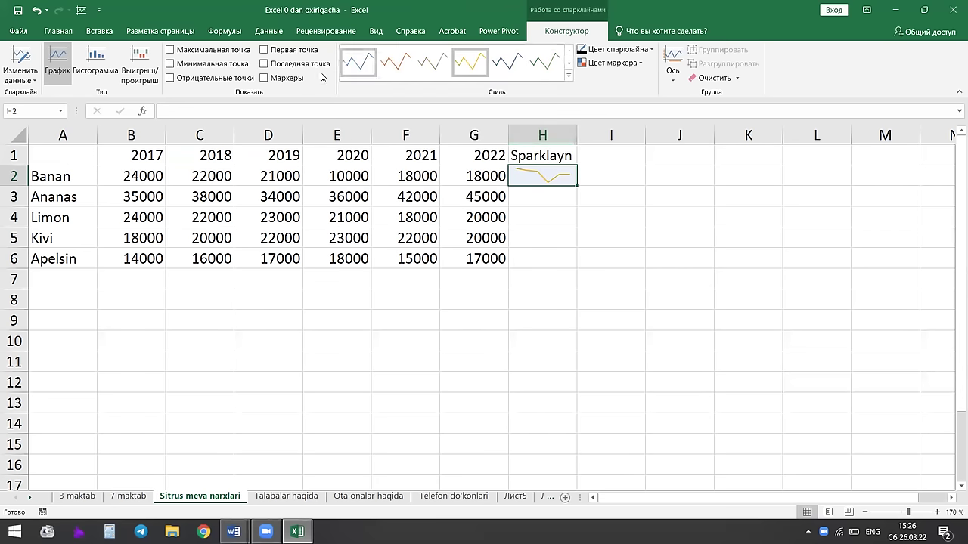
# Show High, Low and Last Point markers, with Markers and Negative Points turned off.
pyautogui.click(171, 49)
pyautogui.click(236, 66)
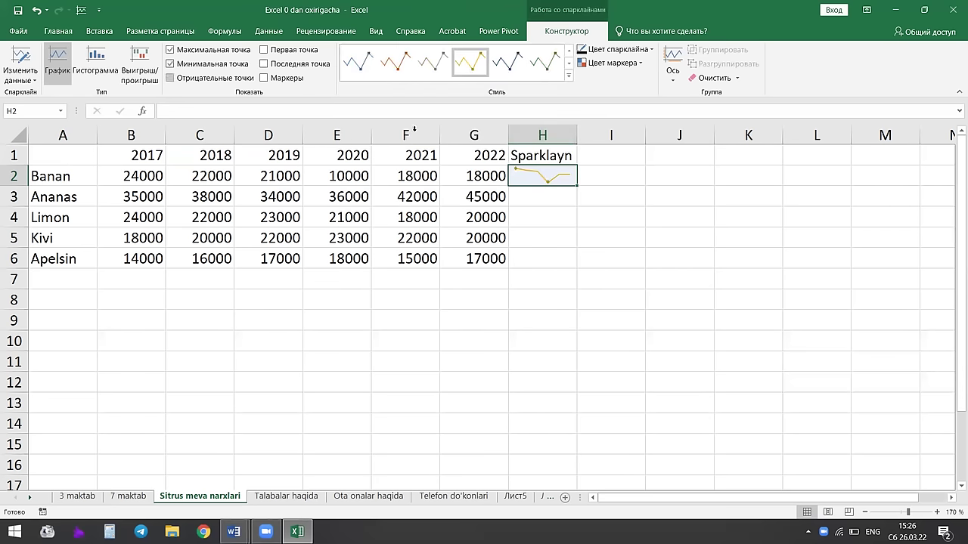
pyautogui.click(235, 78)
pyautogui.click(299, 78)
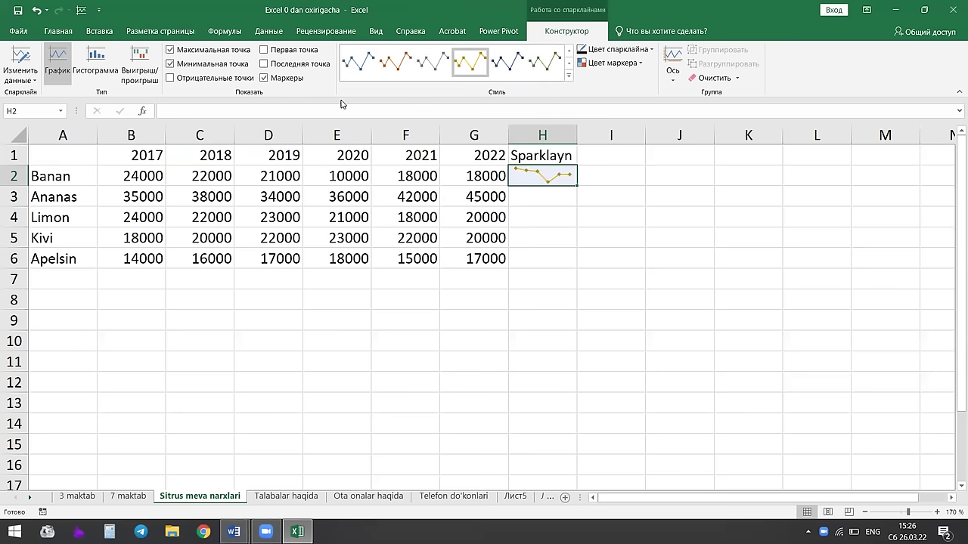
pyautogui.click(301, 65)
pyautogui.click(611, 179)
pyautogui.click(554, 181)
pyautogui.click(546, 199)
pyautogui.click(547, 241)
# Fill the H2 sparkline down to H3:H6 so every fruit row has one.
pyautogui.click(636, 240)
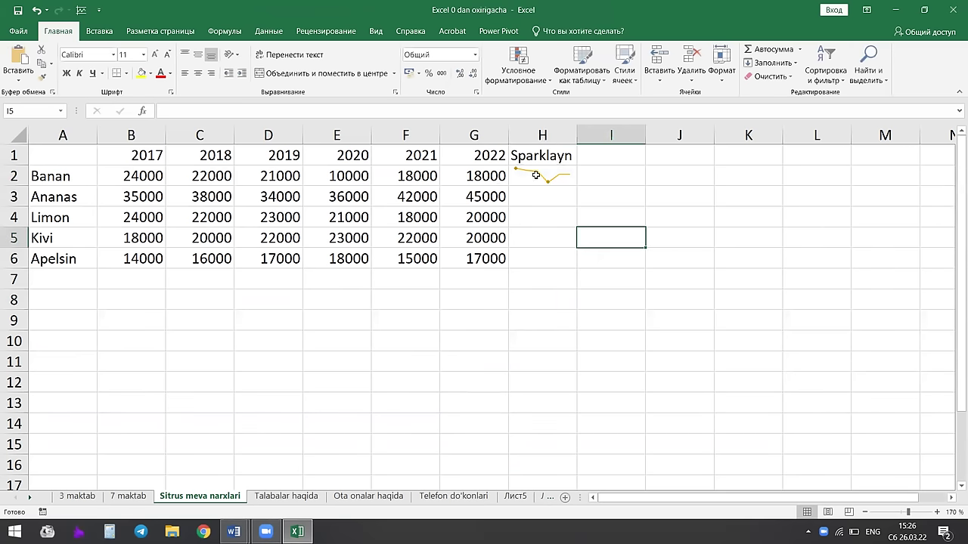
pyautogui.click(536, 175)
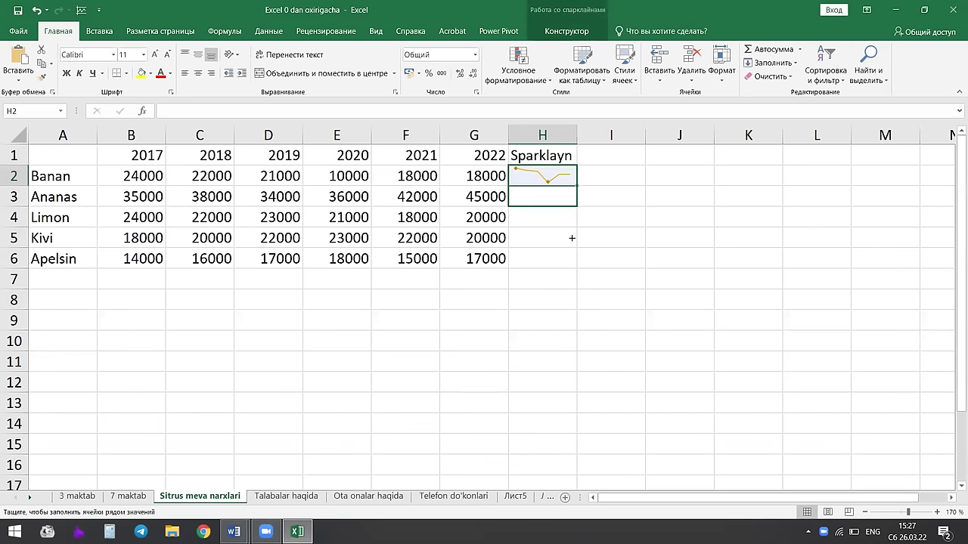
pyautogui.moveTo(577, 186); pyautogui.dragTo(627, 264)
pyautogui.click(658, 215)
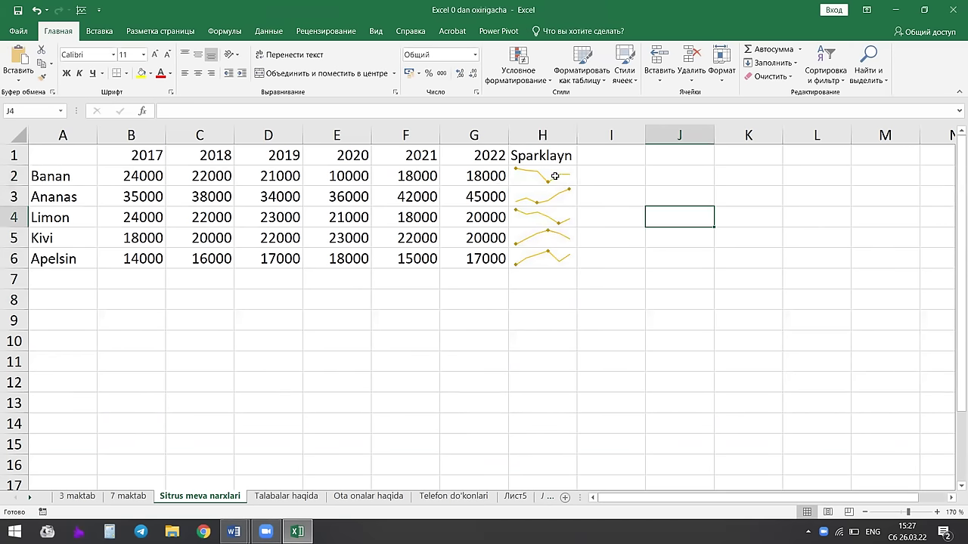
pyautogui.click(555, 178)
pyautogui.click(557, 255)
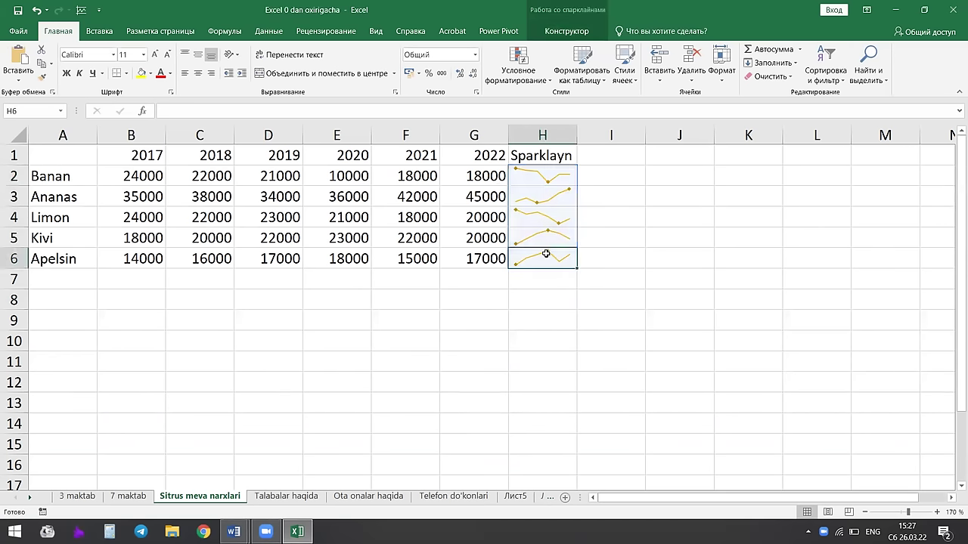
pyautogui.click(589, 221)
pyautogui.click(543, 221)
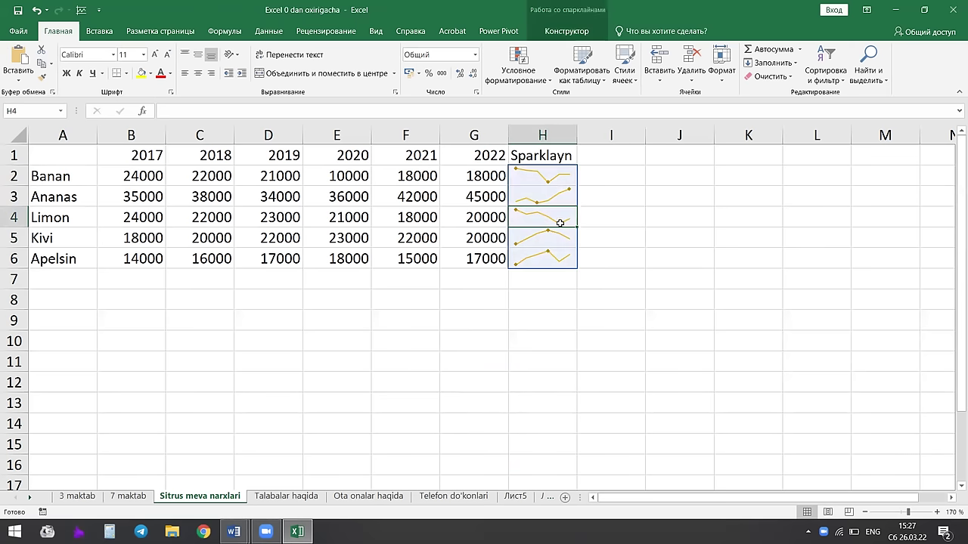
pyautogui.click(542, 177)
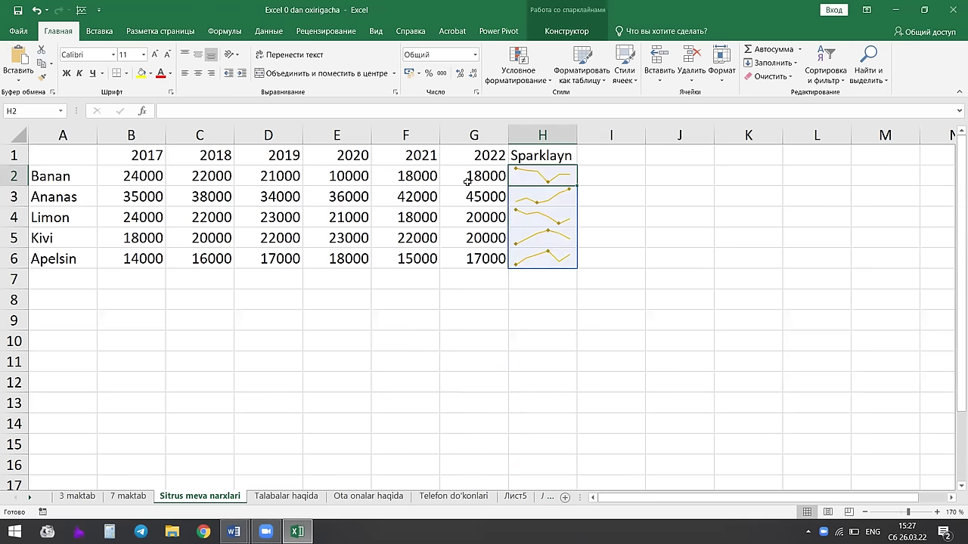
pyautogui.click(654, 254)
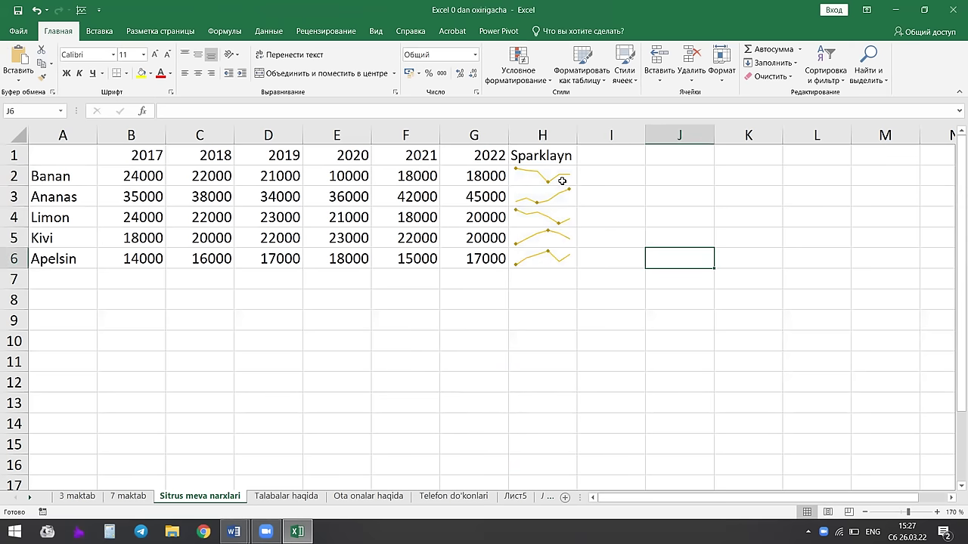
# Change Banan's 2020 price in E2 to 30000 to test the sparkline.
pyautogui.click(345, 177)
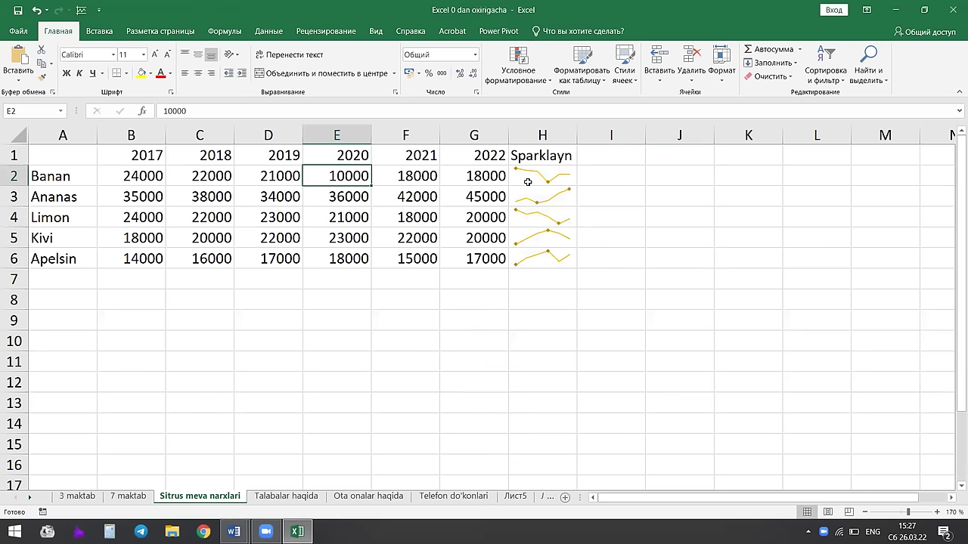
pyautogui.doubleClick(342, 176)
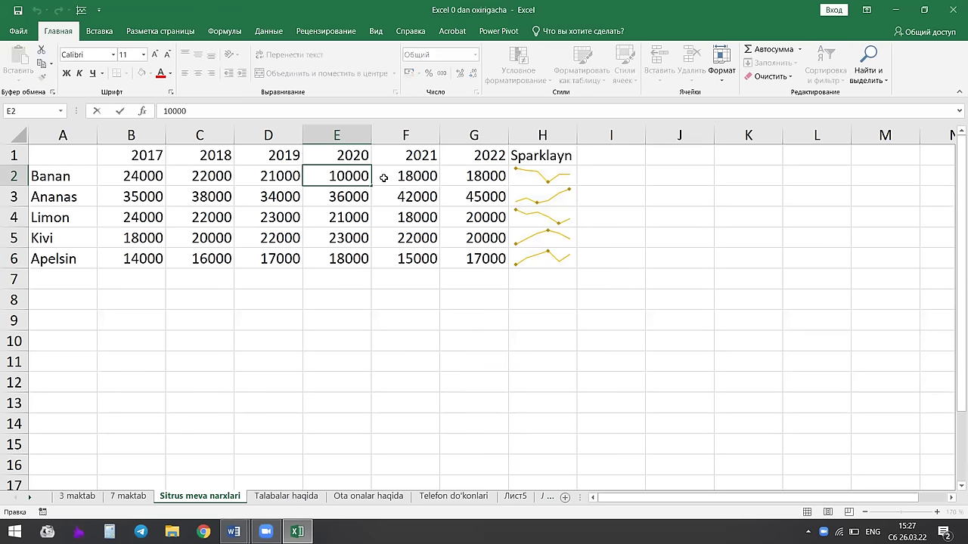
pyautogui.press('BackSpace')
pyautogui.write('3')
pyautogui.click(544, 177)
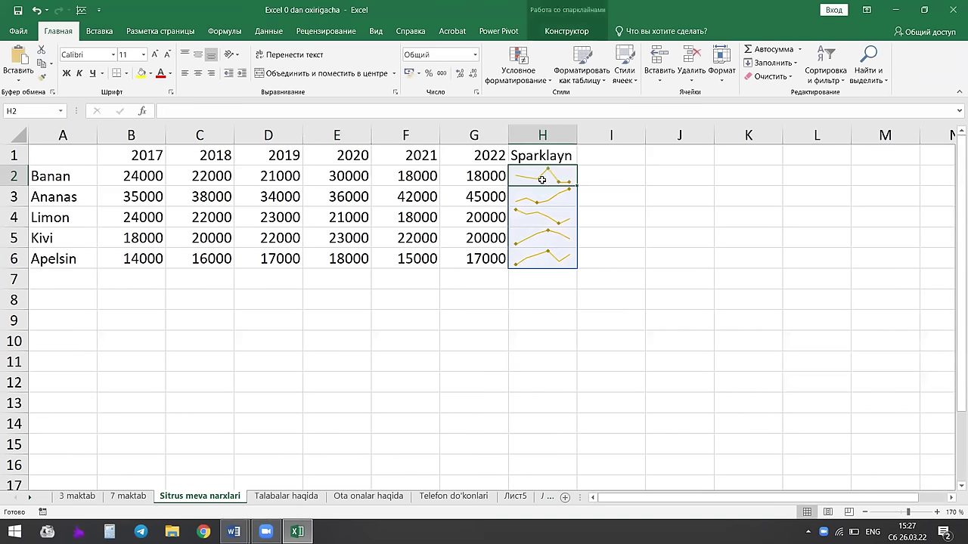
# Restore E2 to 10000 and check the Banan sparkline.
pyautogui.doubleClick(337, 176)
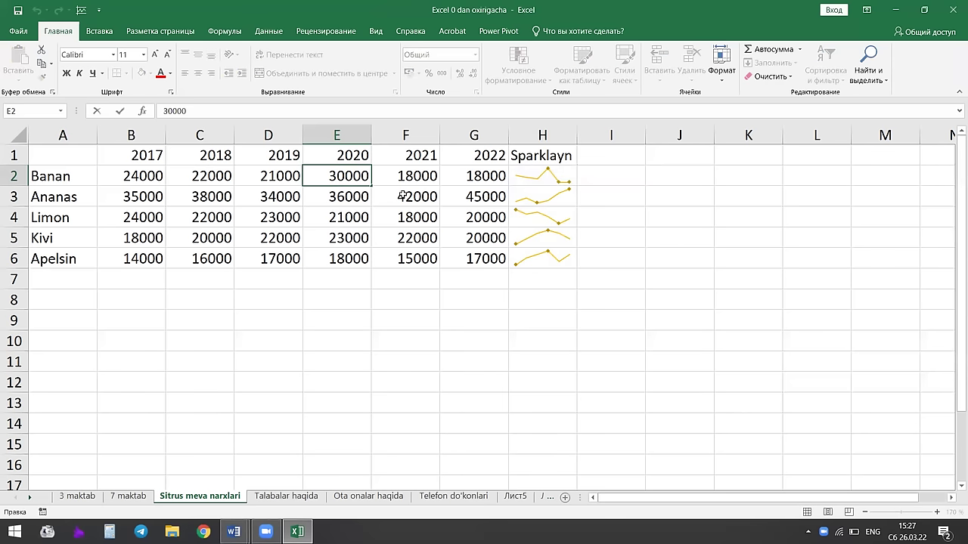
pyautogui.press('BackSpace')
pyautogui.write('1')
pyautogui.click(401, 195)
pyautogui.click(556, 185)
pyautogui.click(557, 215)
pyautogui.click(658, 237)
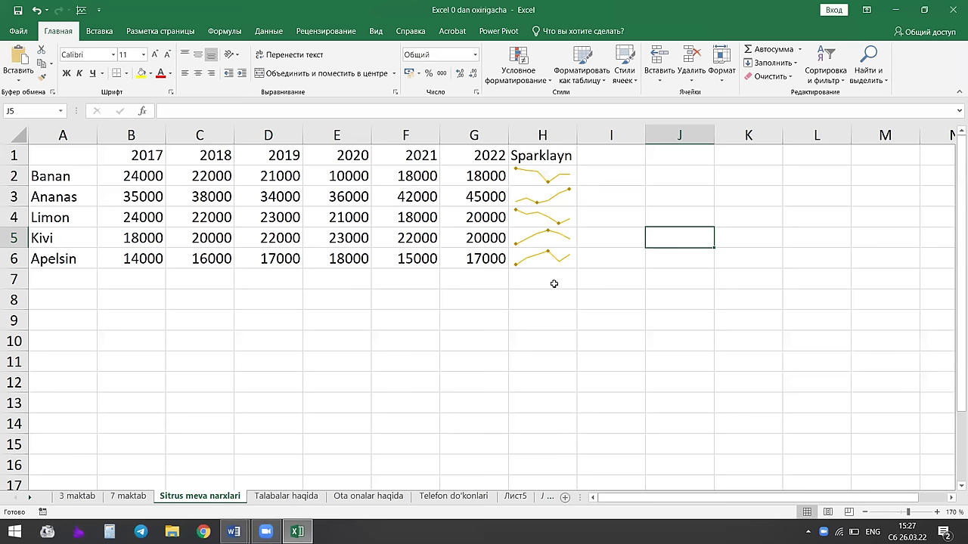
pyautogui.click(555, 255)
pyautogui.click(336, 258)
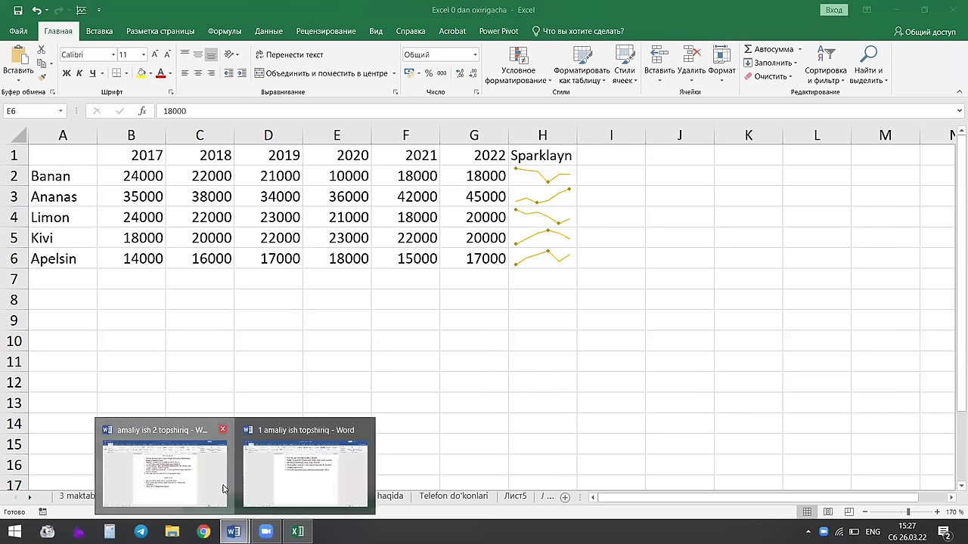
pyautogui.moveTo(233, 531)
pyautogui.click(224, 489)
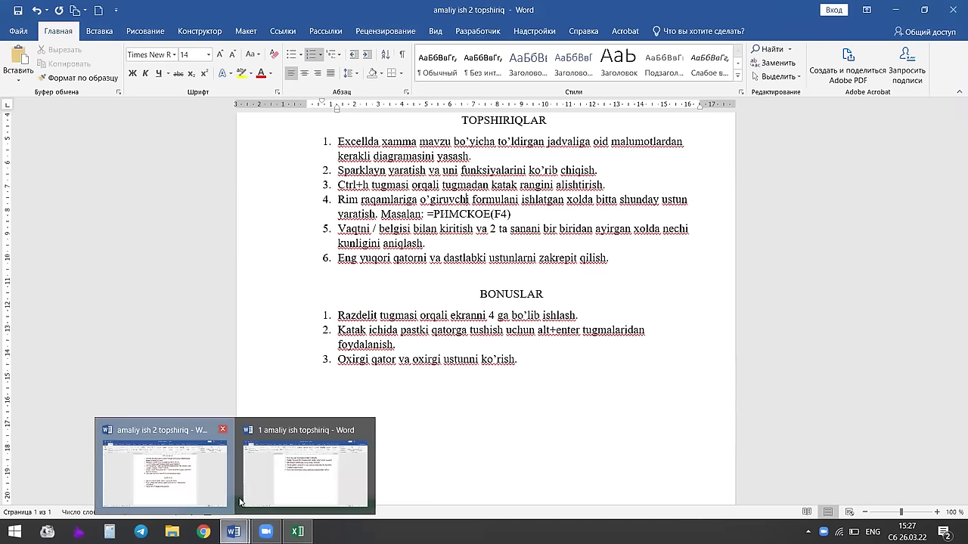
pyautogui.click(297, 532)
pyautogui.click(471, 257)
pyautogui.click(657, 218)
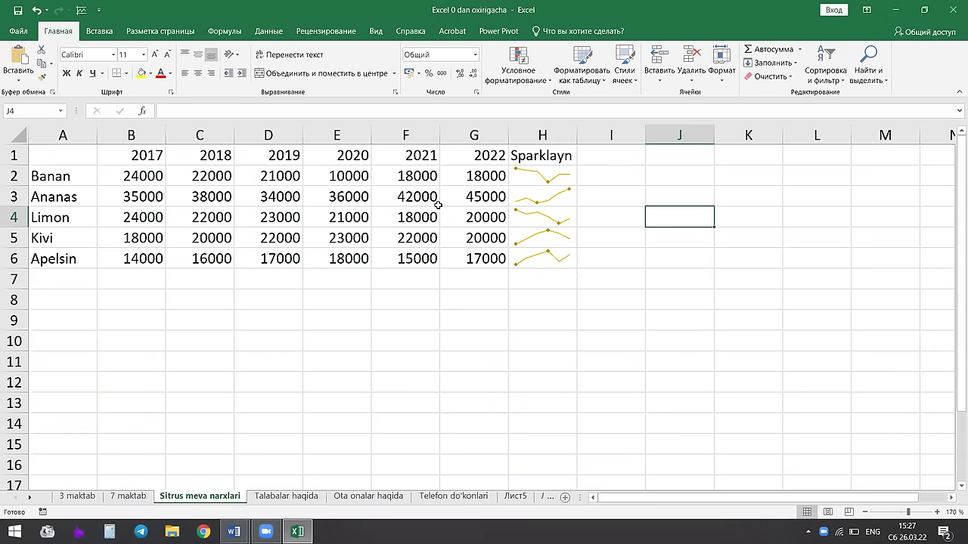
pyautogui.click(361, 293)
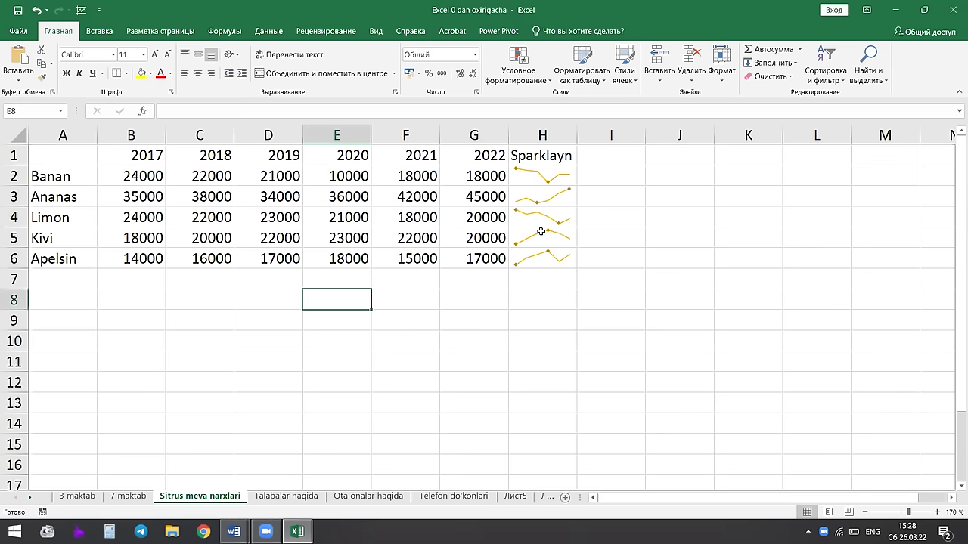
pyautogui.click(392, 279)
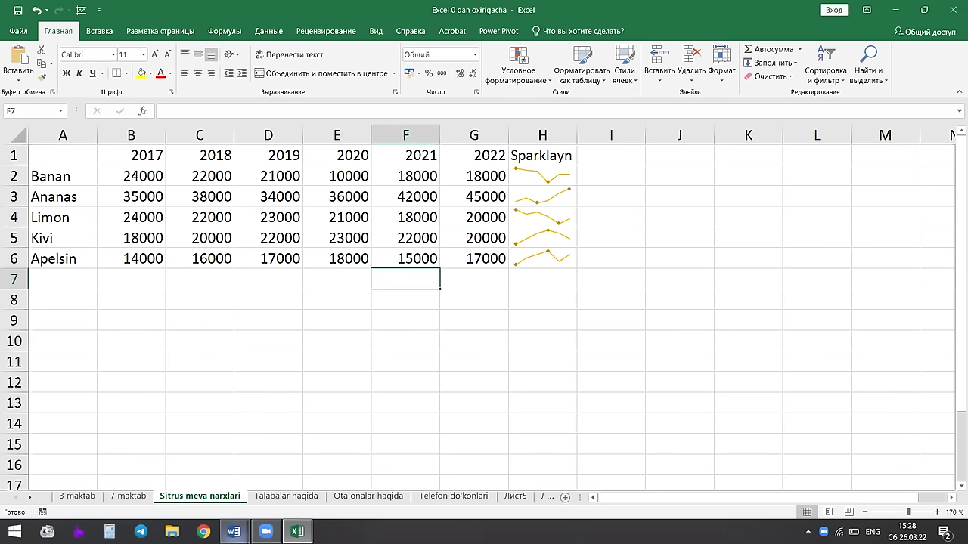
pyautogui.click(207, 488)
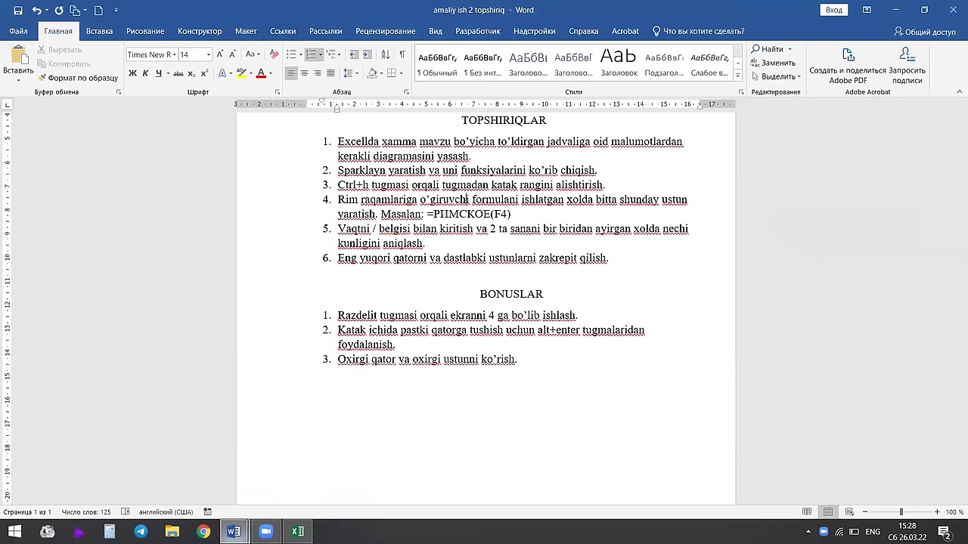
pyautogui.moveTo(234, 531)
pyautogui.click(313, 495)
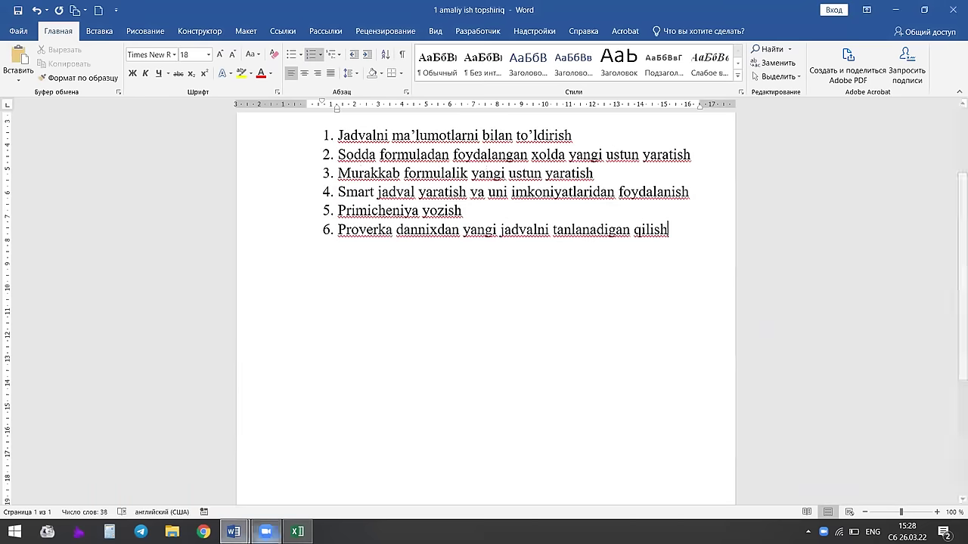
pyautogui.click(298, 531)
pyautogui.click(353, 279)
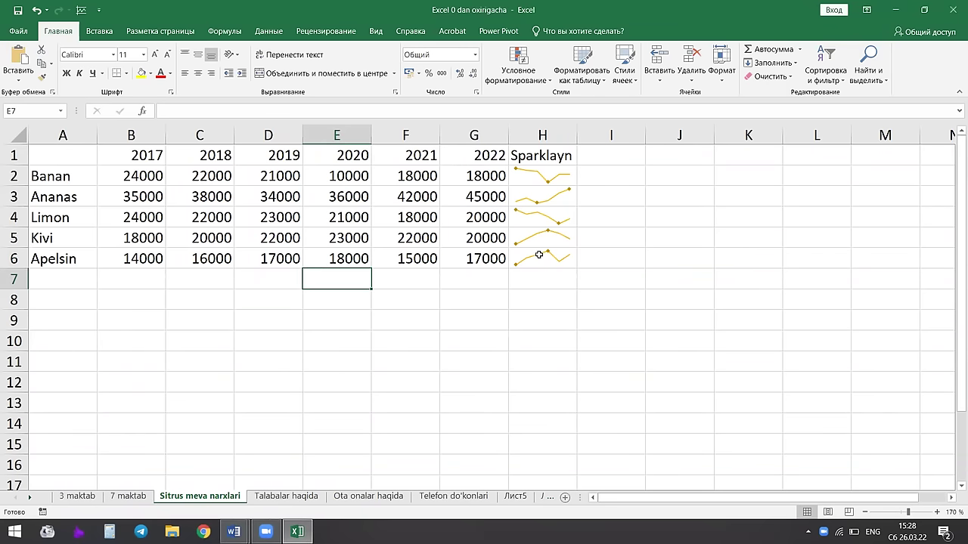
# Bring up Find and Replace, move it aside, and close it again.
pyautogui.hotkey('ctrl', 'h')
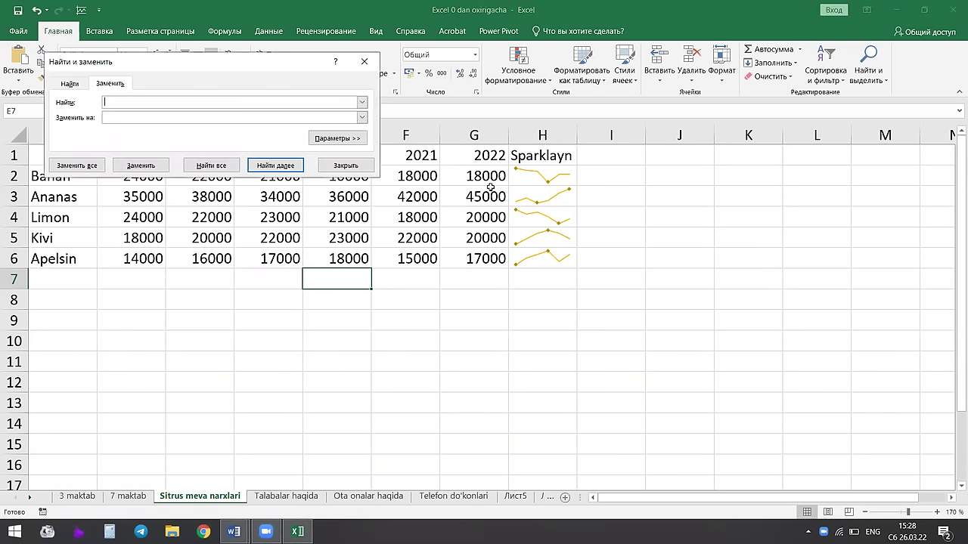
pyautogui.moveTo(262, 60); pyautogui.dragTo(619, 130)
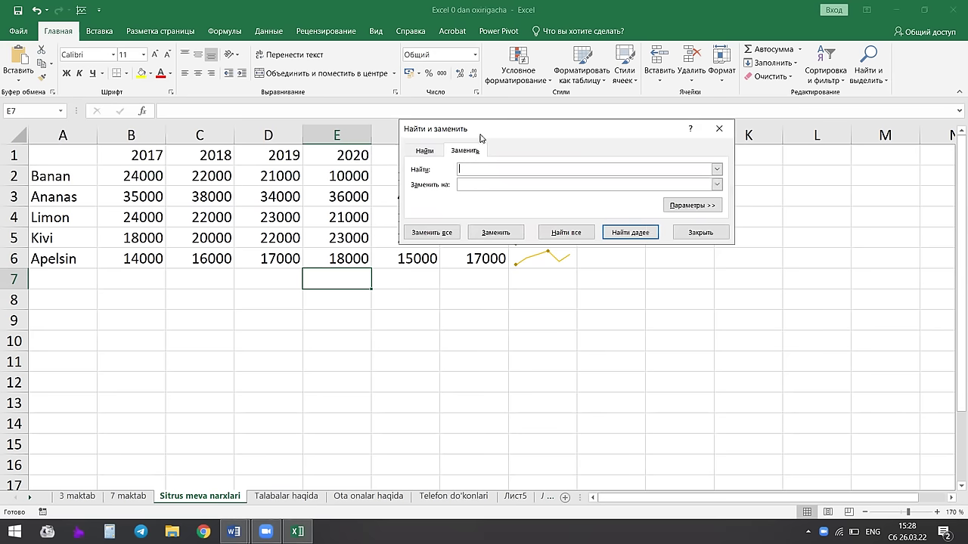
pyautogui.moveTo(499, 135); pyautogui.dragTo(561, 171)
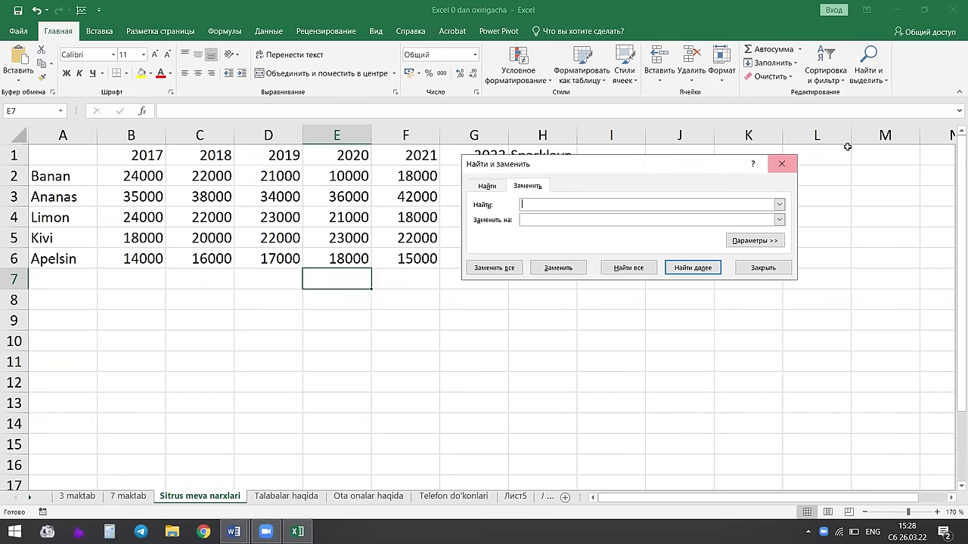
pyautogui.click(790, 165)
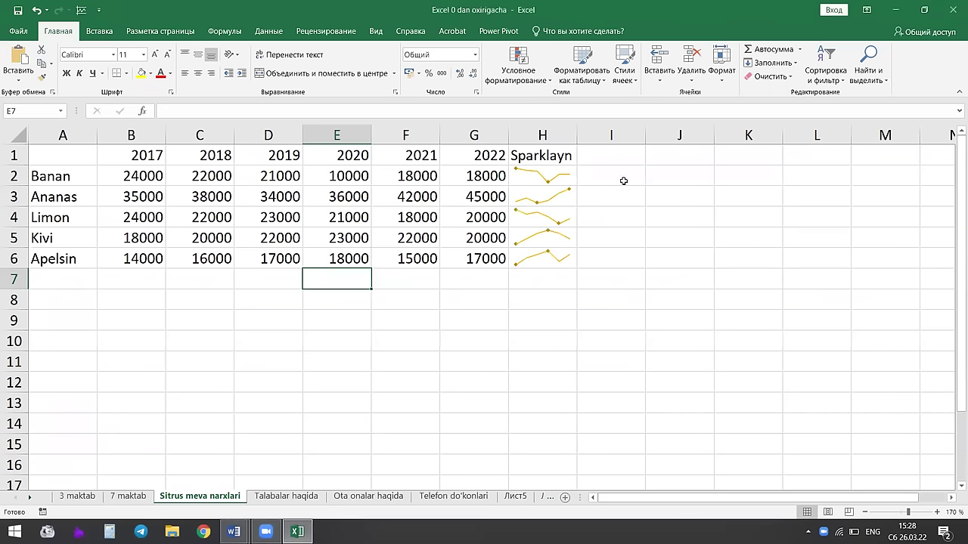
# Rename Limon in A4 to Limonn and copy the cell.
pyautogui.doubleClick(81, 219)
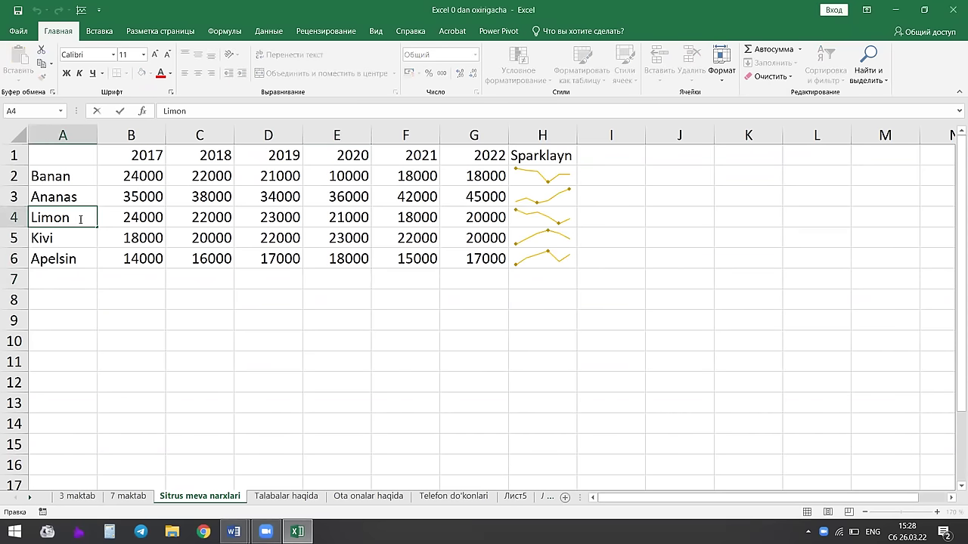
pyautogui.click(113, 234)
pyautogui.hotkey('ctrl', 'z')
pyautogui.hotkey('ctrl', 'c')
# Paste copies of Limonn into scattered empty cells across rows 8–13.
pyautogui.click(63, 403)
pyautogui.hotkey('ctrl', 'v')
pyautogui.keyDown('ctrl'); pyautogui.click(269, 341); pyautogui.keyUp('ctrl')
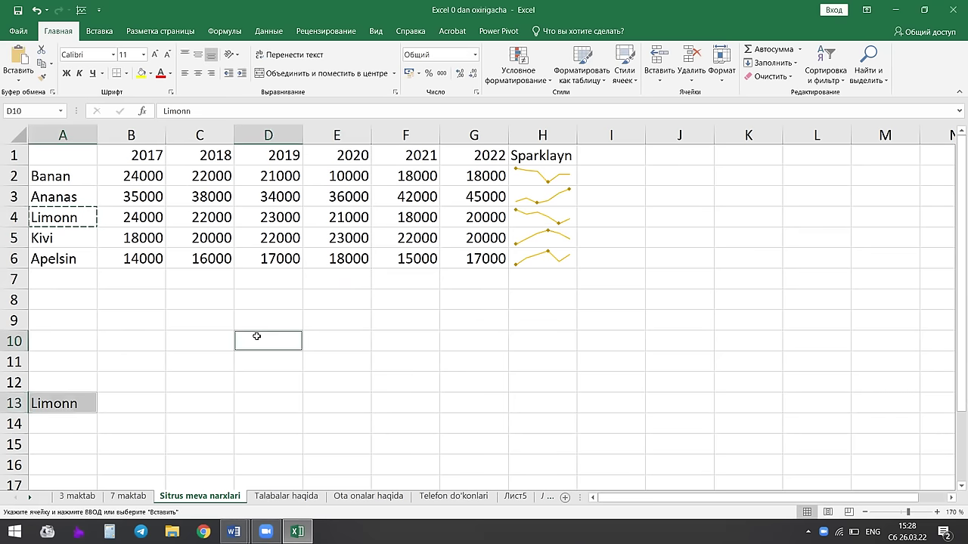
pyautogui.hotkey('ctrl', 'v')
pyautogui.click(405, 342)
pyautogui.click(148, 312)
pyautogui.hotkey('ctrl', 'v')
pyautogui.click(493, 403)
pyautogui.hotkey('ctrl', 'v')
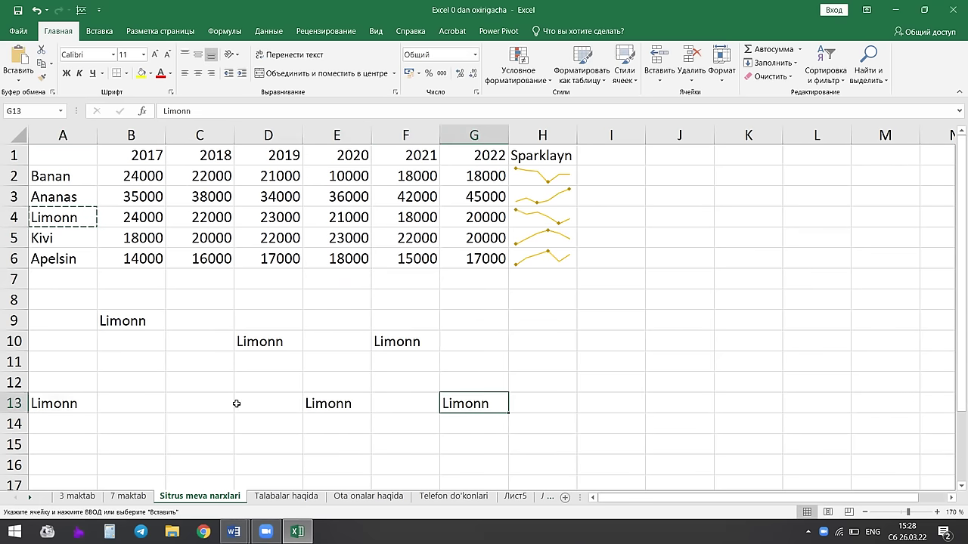
pyautogui.click(200, 382)
pyautogui.hotkey('ctrl', 'v')
pyautogui.click(269, 300)
pyautogui.hotkey('ctrl', 'v')
pyautogui.click(128, 366)
pyautogui.hotkey('ctrl', 'v')
pyautogui.click(335, 364)
pyautogui.hotkey('ctrl', 'v')
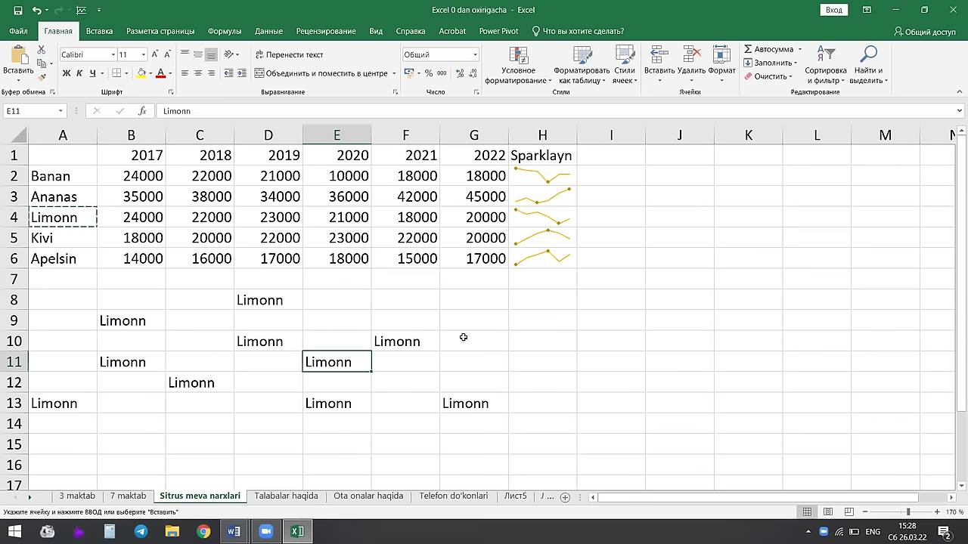
pyautogui.click(462, 341)
pyautogui.click(268, 313)
pyautogui.click(216, 311)
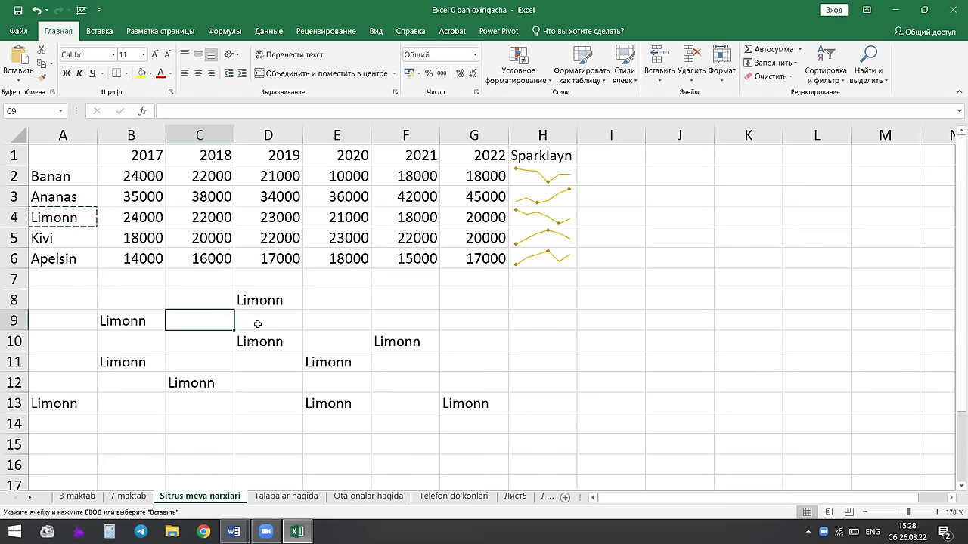
pyautogui.hotkey('ctrl', 'h')
# Replace all Limonn with Limon (11 replacements) and check the changed cells.
pyautogui.moveTo(629, 179); pyautogui.dragTo(706, 151)
pyautogui.write('Limonn')
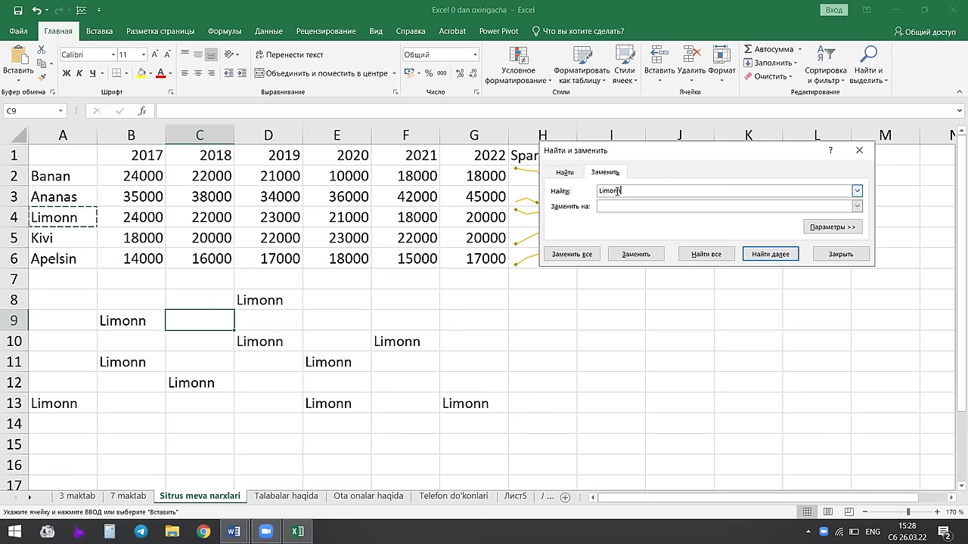
pyautogui.click(626, 205)
pyautogui.click(569, 254)
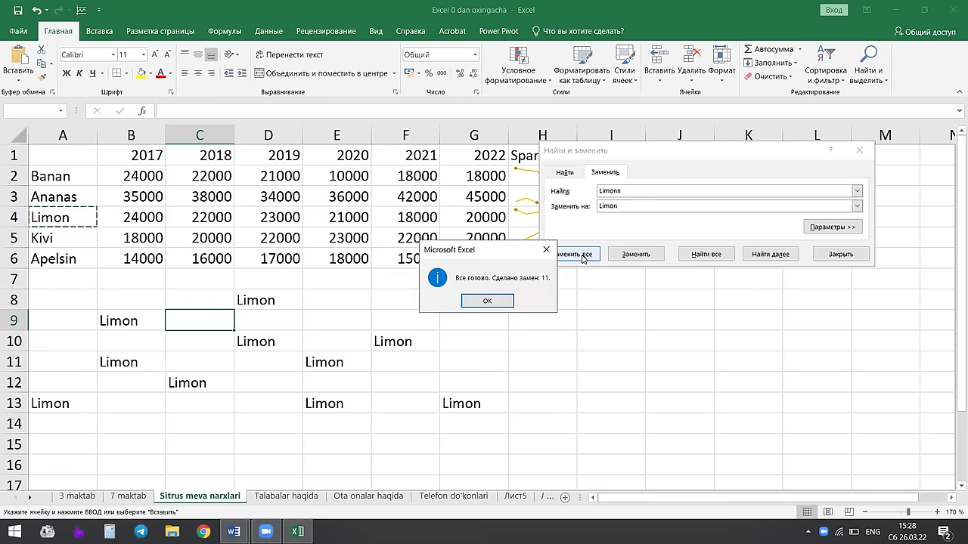
pyautogui.click(478, 300)
pyautogui.click(842, 255)
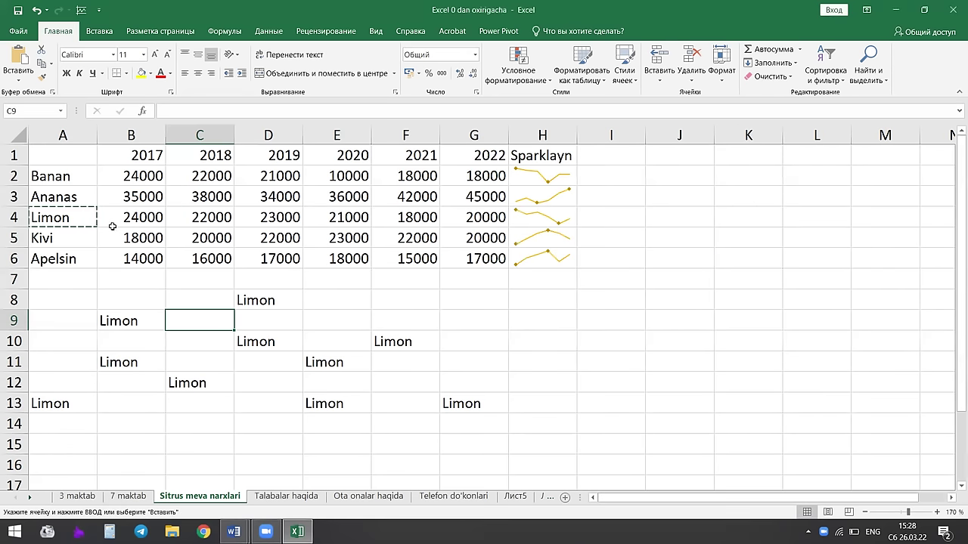
pyautogui.click(100, 313)
pyautogui.click(136, 363)
pyautogui.click(478, 380)
# Clear block A8:H13 of all the scattered Limon copies.
pyautogui.click(268, 406)
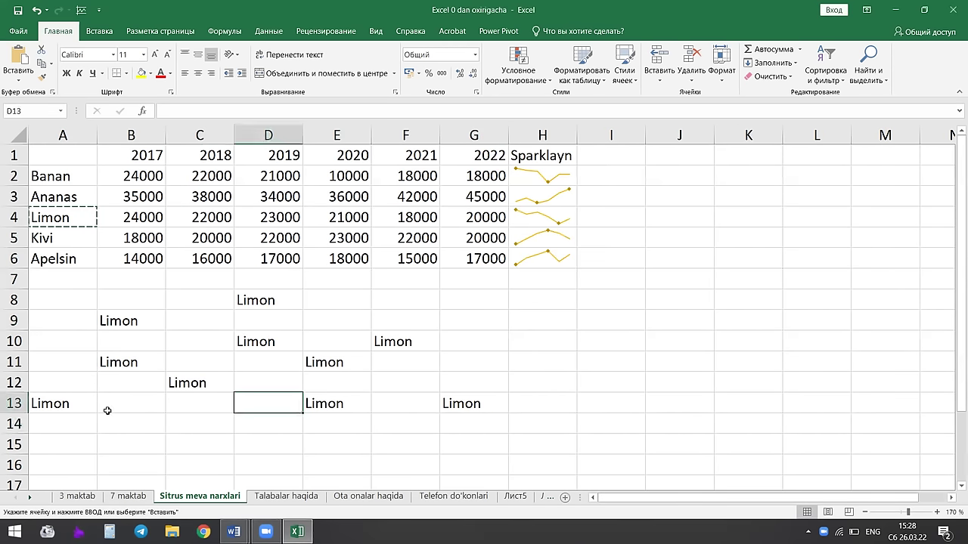
pyautogui.click(71, 418)
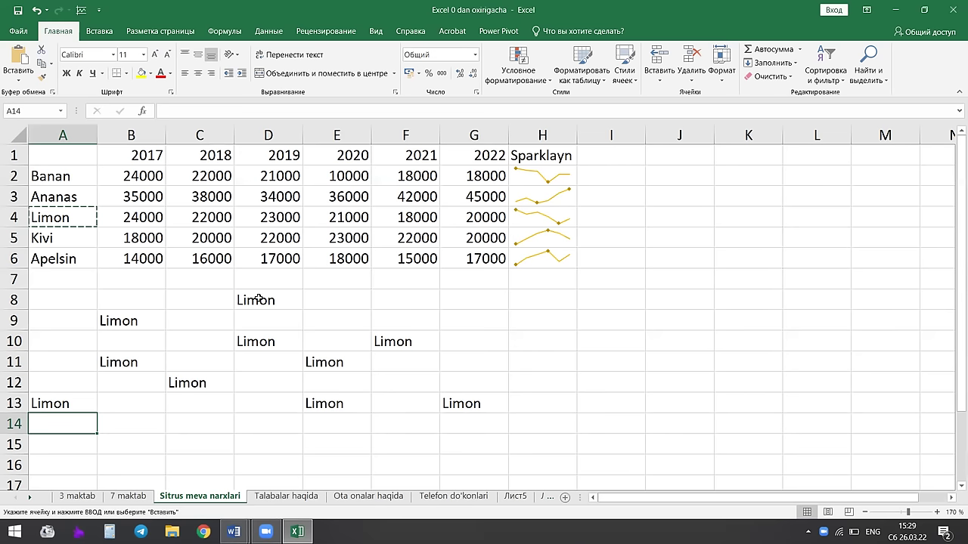
pyautogui.moveTo(73, 296); pyautogui.dragTo(515, 402)
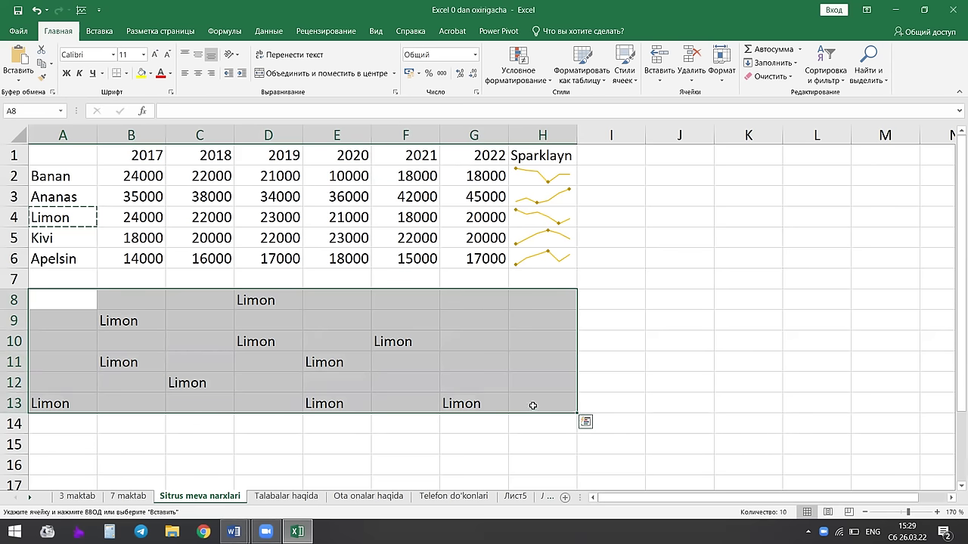
pyautogui.press('Delete')
pyautogui.click(425, 372)
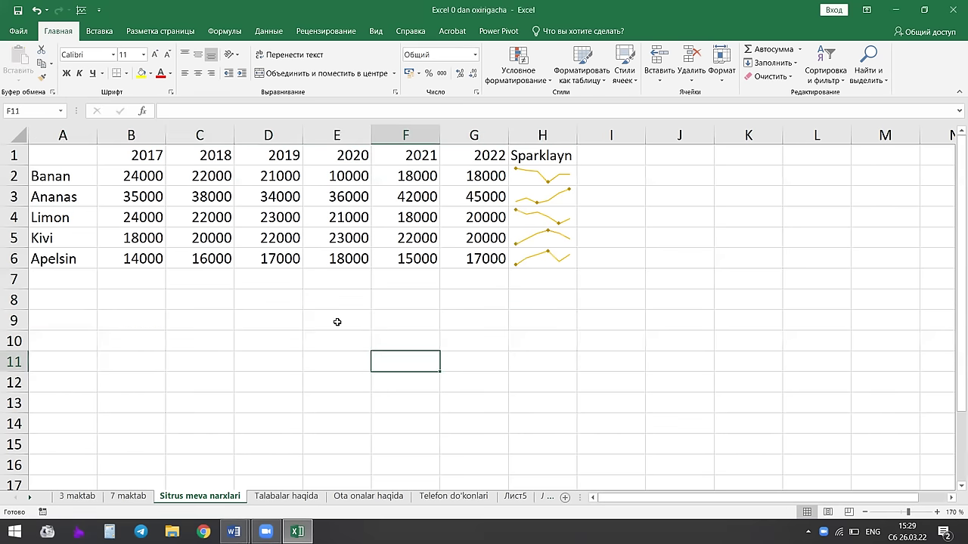
pyautogui.click(337, 322)
pyautogui.click(192, 323)
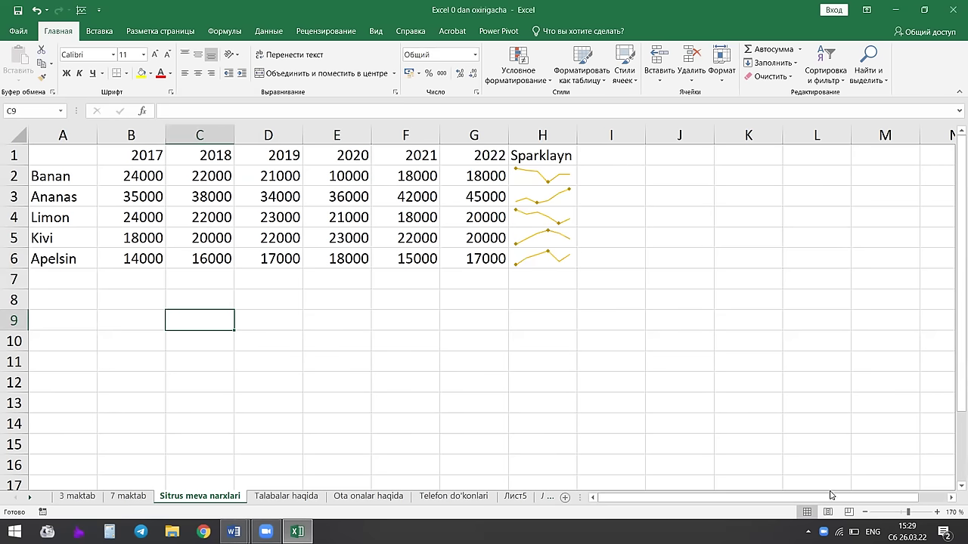
pyautogui.click(524, 272)
pyautogui.click(406, 287)
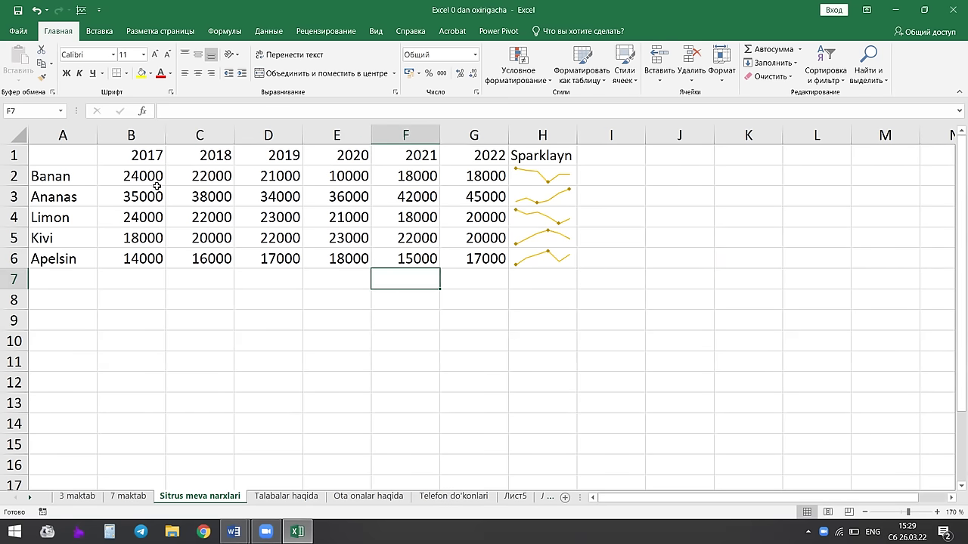
# Fill the price block B2:G6 light green.
pyautogui.moveTo(149, 174); pyautogui.dragTo(454, 257)
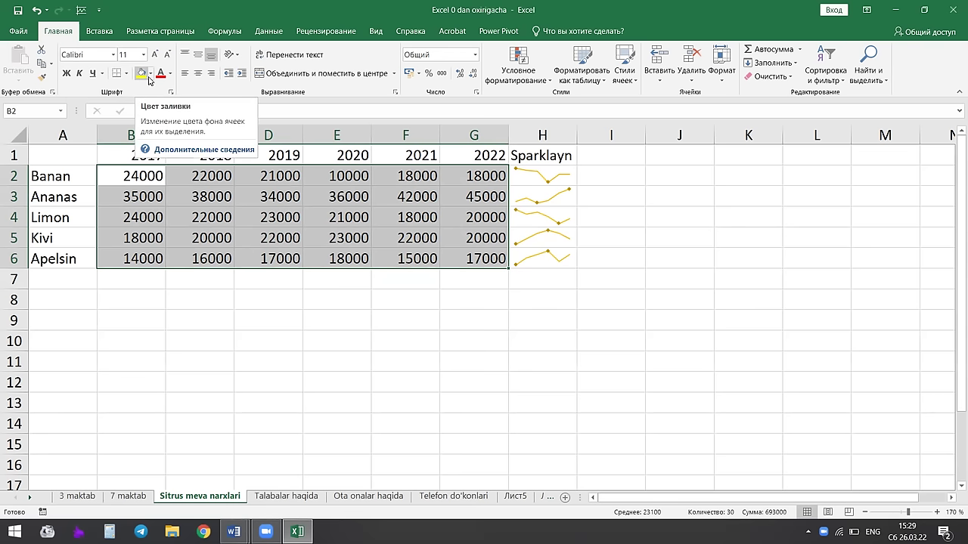
pyautogui.click(149, 73)
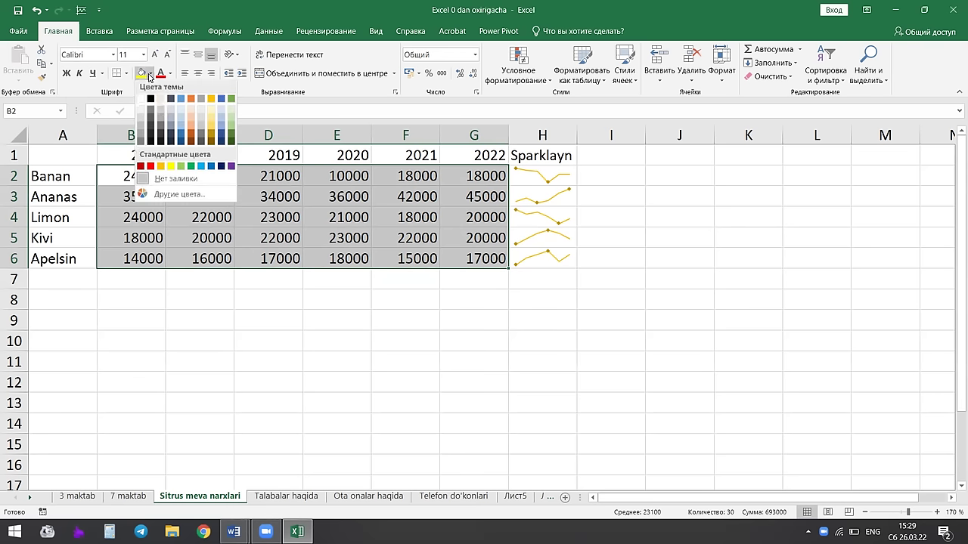
pyautogui.click(184, 169)
pyautogui.click(344, 220)
pyautogui.click(409, 337)
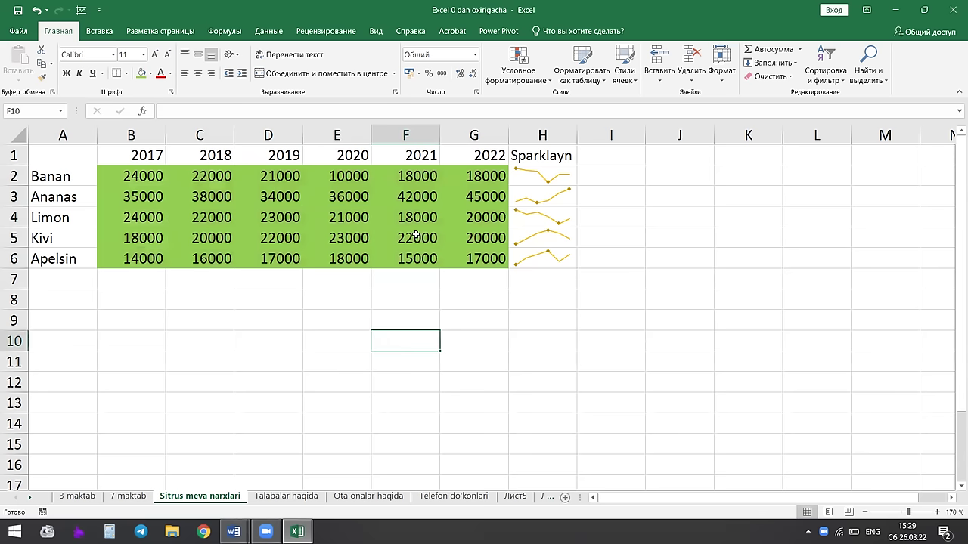
pyautogui.click(490, 215)
pyautogui.click(484, 182)
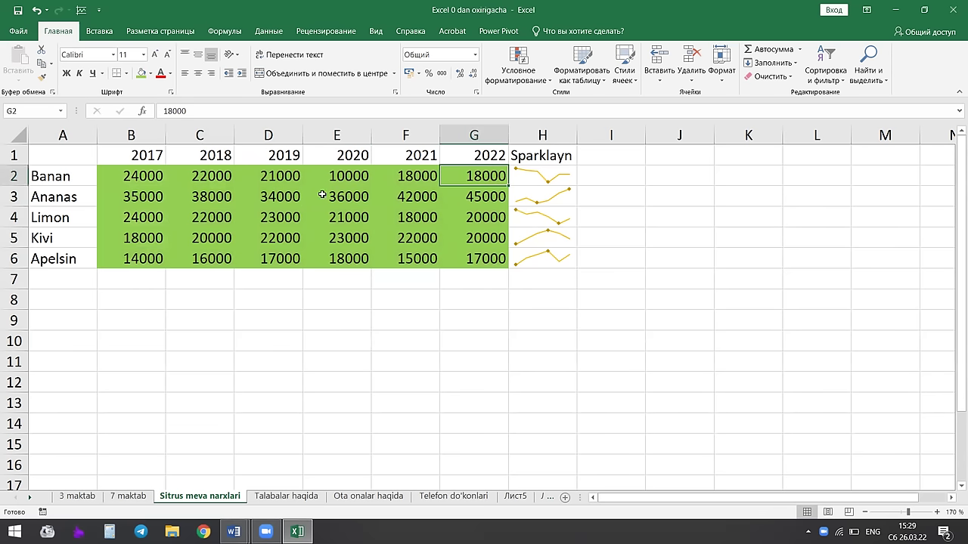
# Fill price cells E2, C4, G2 and F4 red.
pyautogui.click(354, 179)
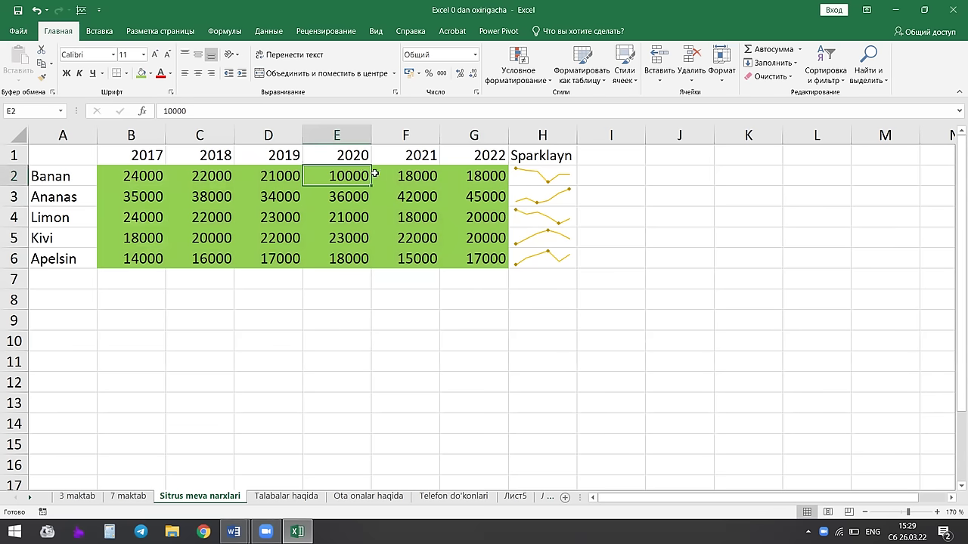
pyautogui.click(150, 73)
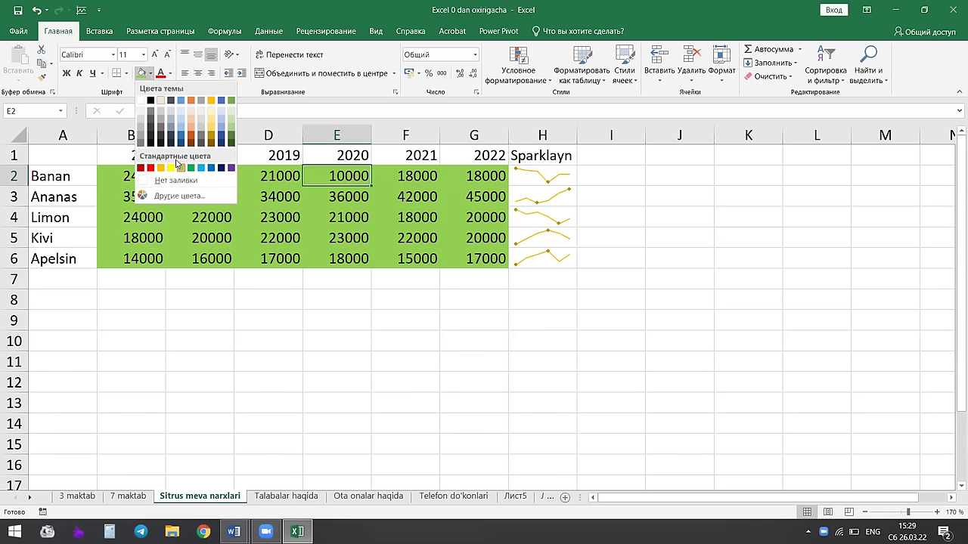
pyautogui.click(150, 167)
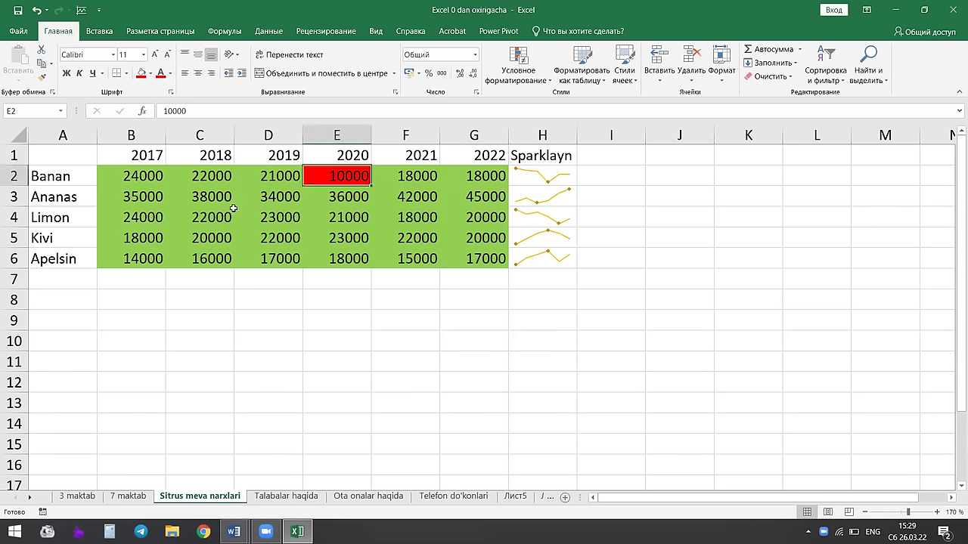
pyautogui.click(171, 217)
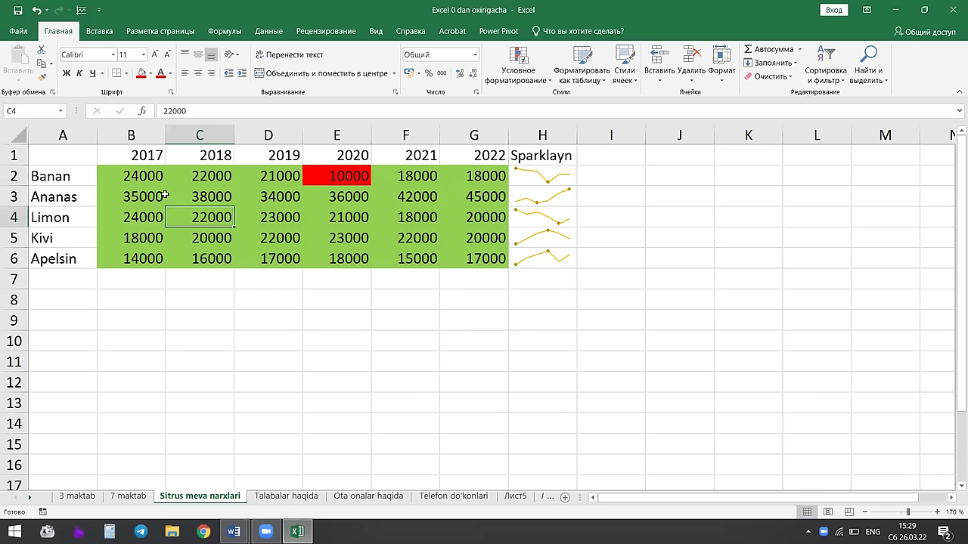
pyautogui.click(141, 73)
pyautogui.click(474, 176)
pyautogui.click(140, 73)
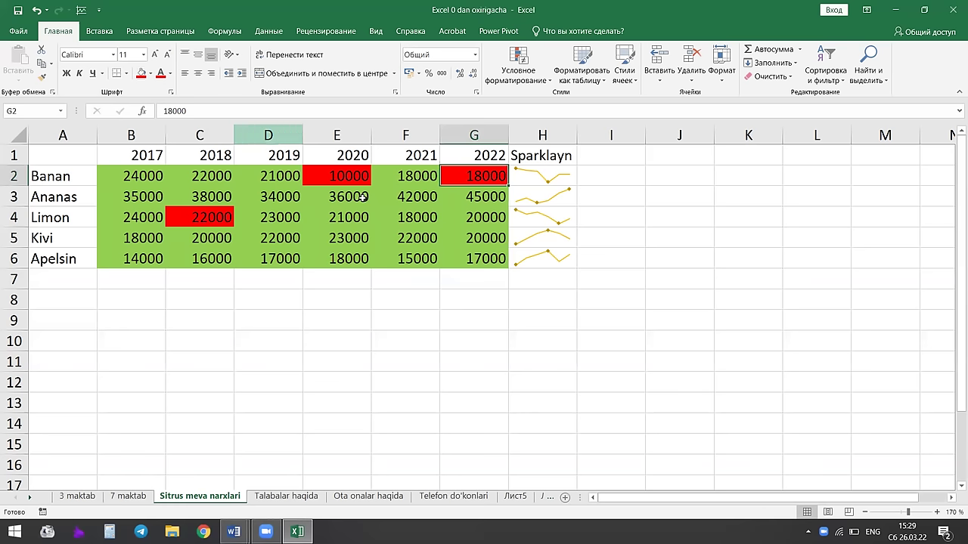
pyautogui.click(432, 221)
pyautogui.click(140, 73)
# Fill price cells B6, E5 and B2 red as well.
pyautogui.click(113, 258)
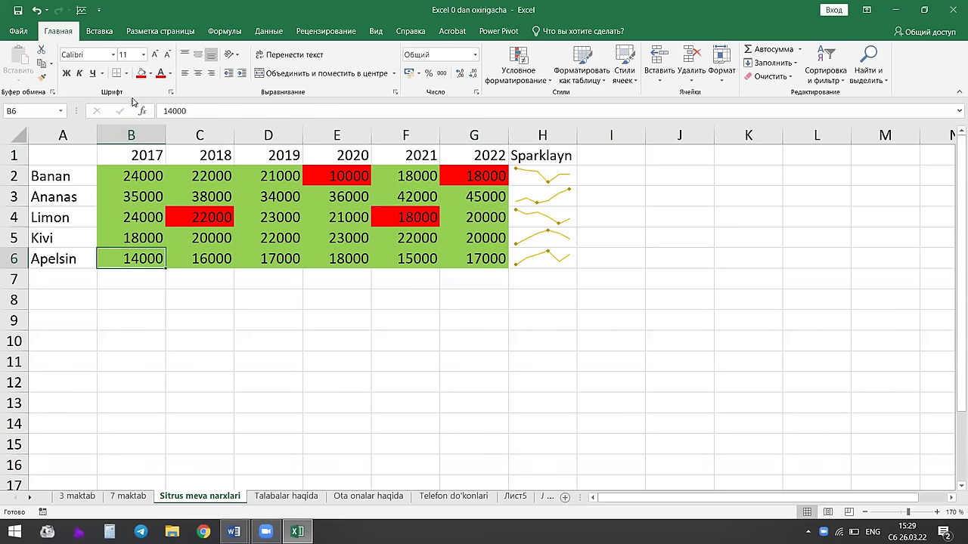
pyautogui.click(140, 73)
pyautogui.click(317, 240)
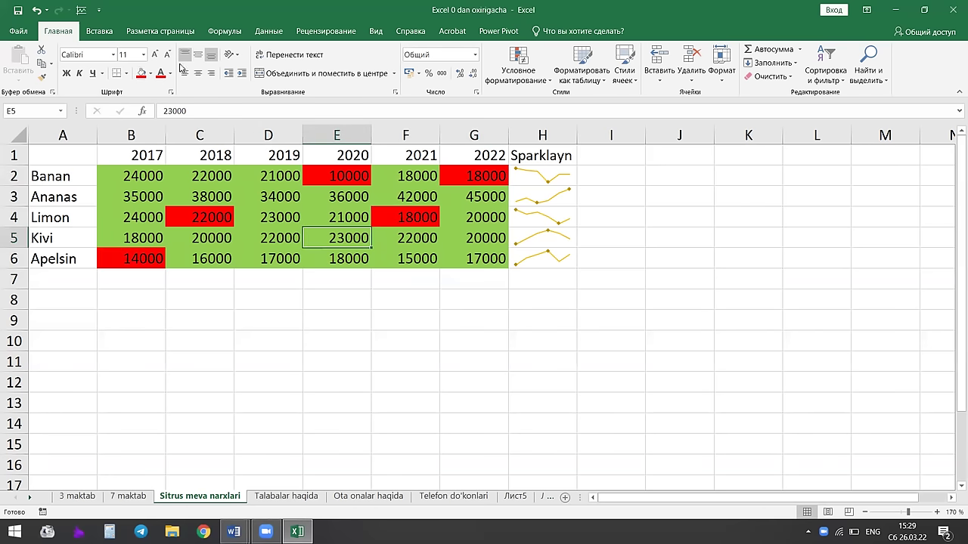
pyautogui.click(140, 73)
pyautogui.click(132, 170)
pyautogui.click(141, 73)
pyautogui.click(223, 231)
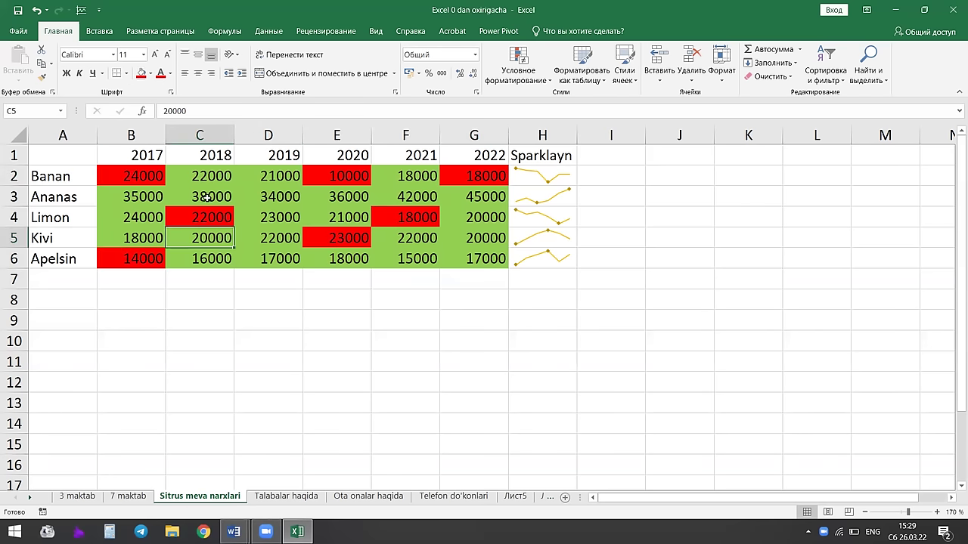
pyautogui.click(557, 242)
pyautogui.click(495, 244)
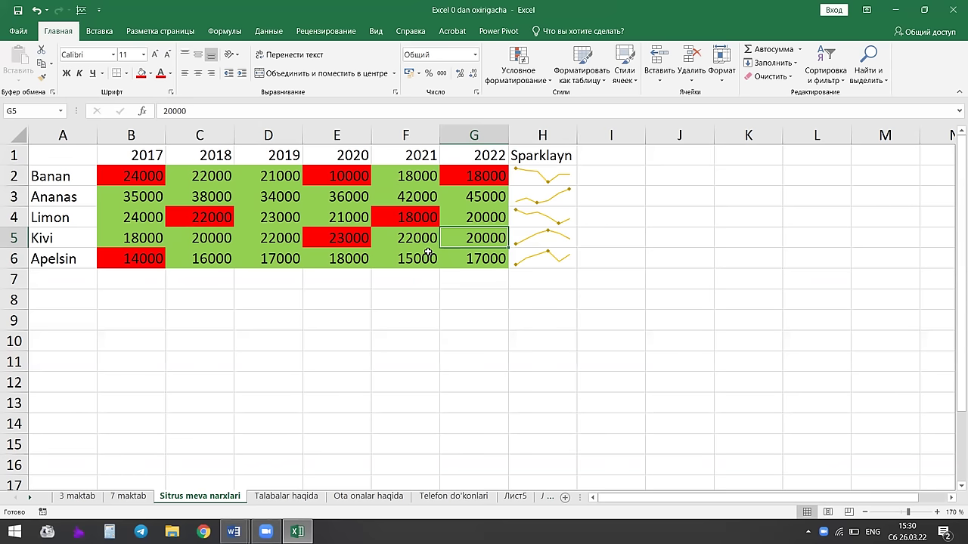
# Clear the Find and Replace text fields and expand the search options.
pyautogui.hotkey('ctrl', 'h')
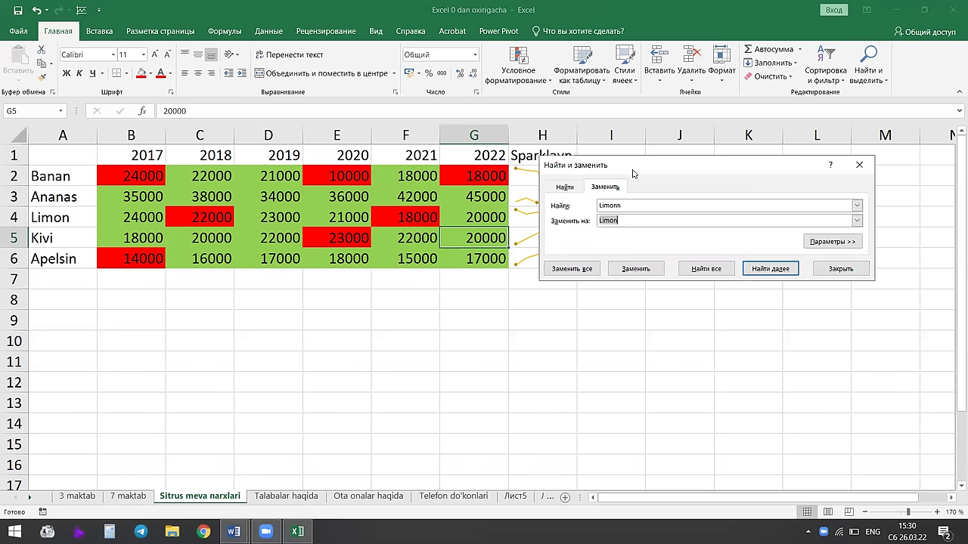
pyautogui.moveTo(633, 173)
pyautogui.mouseDown()
pyautogui.moveTo(320, 188)
pyautogui.moveTo(199, 216)
pyautogui.mouseUp()
pyautogui.press('BackSpace')
pyautogui.click(339, 239)
pyautogui.press('BackSpace')
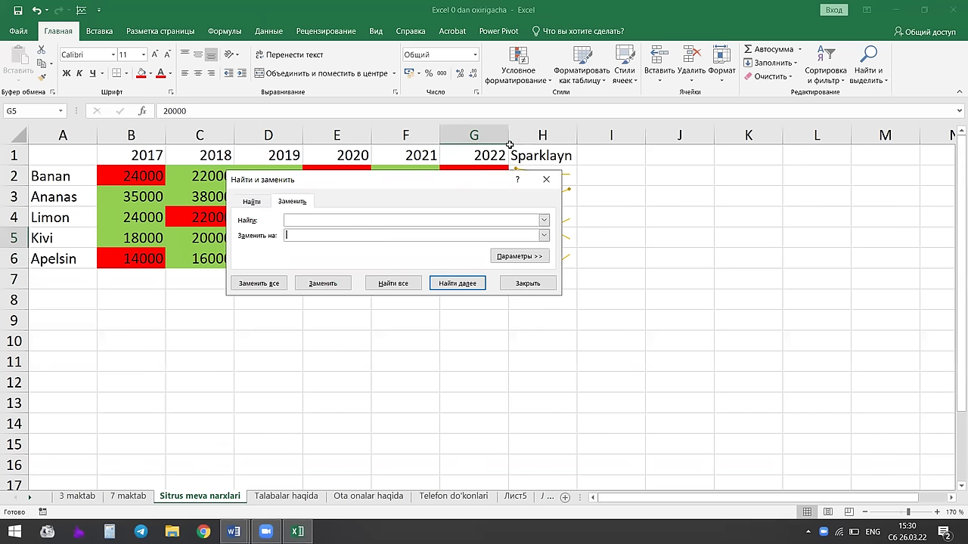
pyautogui.click(540, 258)
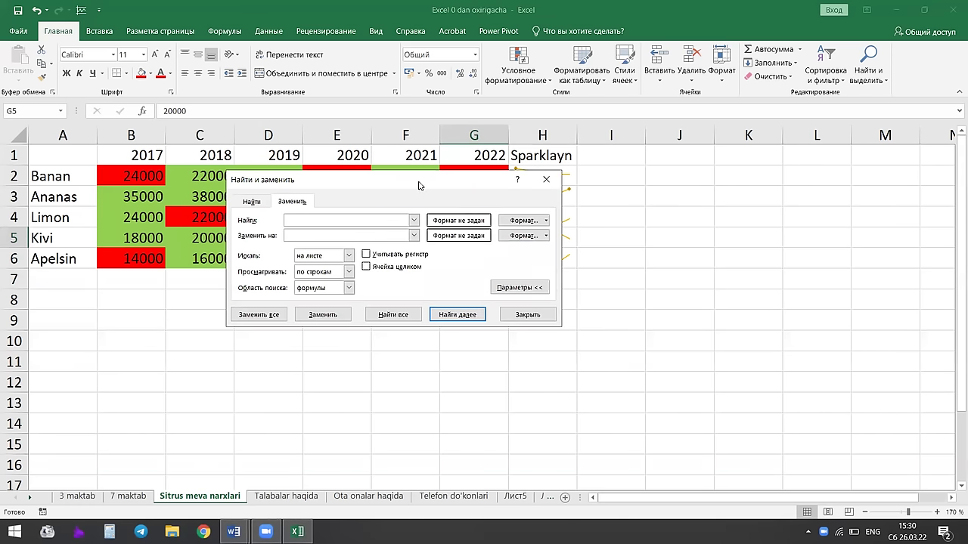
pyautogui.moveTo(419, 185); pyautogui.dragTo(331, 255)
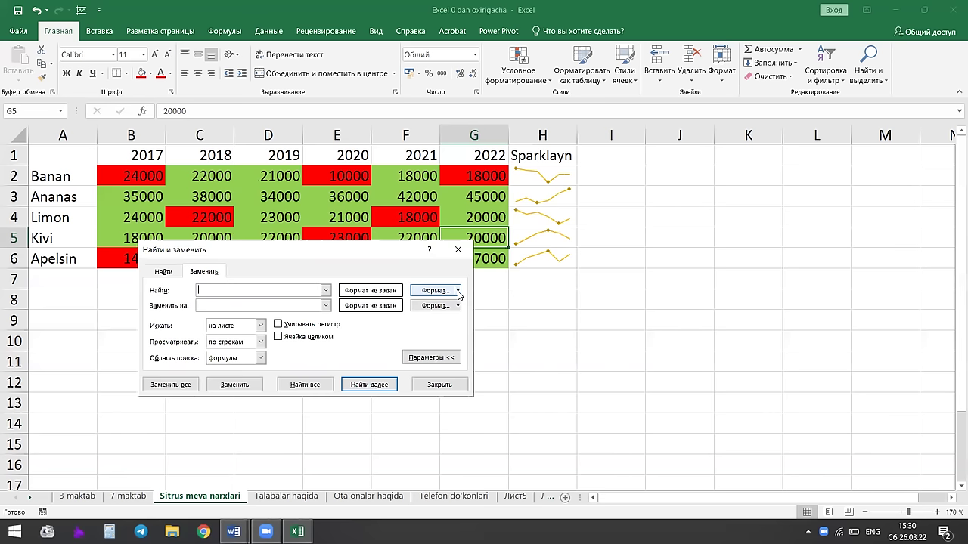
# Replace G2's red fill format with G4's green fill in all 7 cells.
pyautogui.click(458, 291)
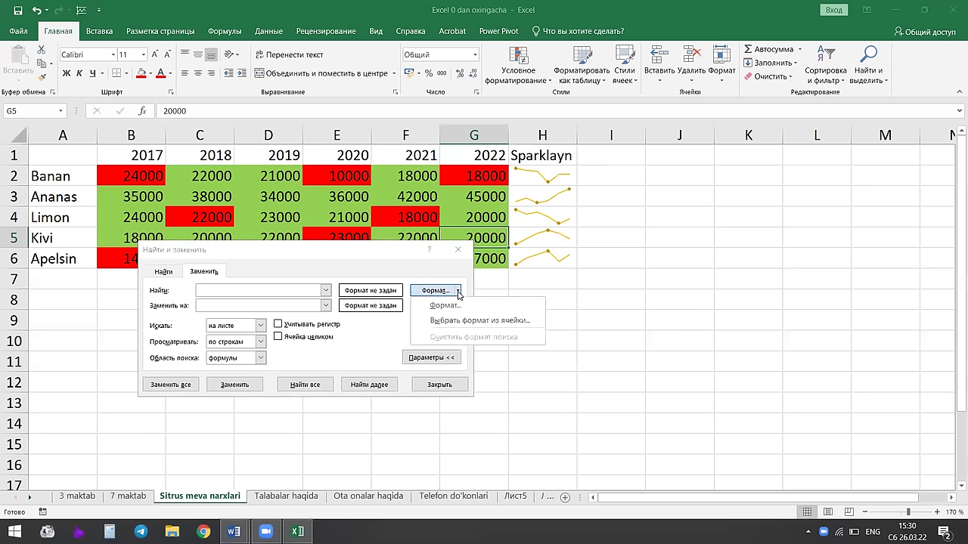
pyautogui.click(503, 324)
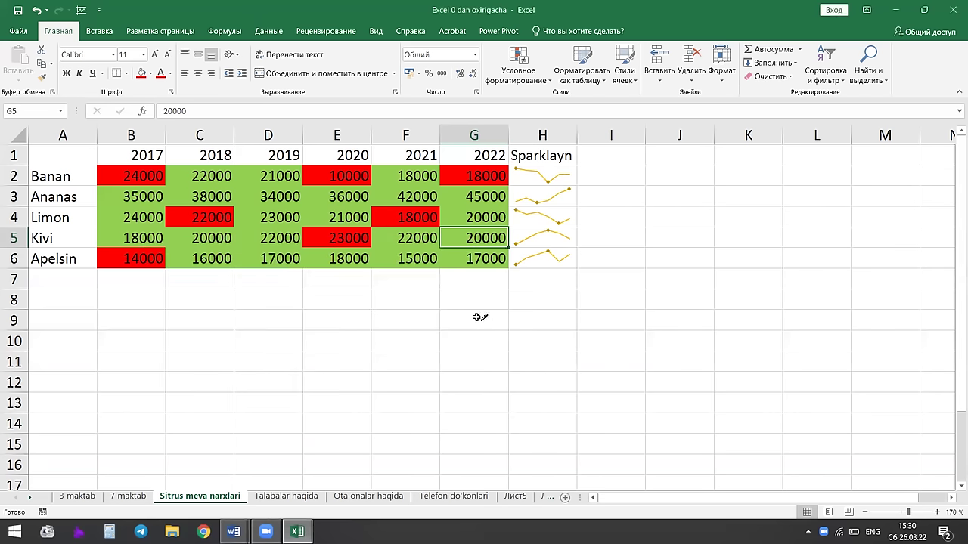
pyautogui.click(477, 174)
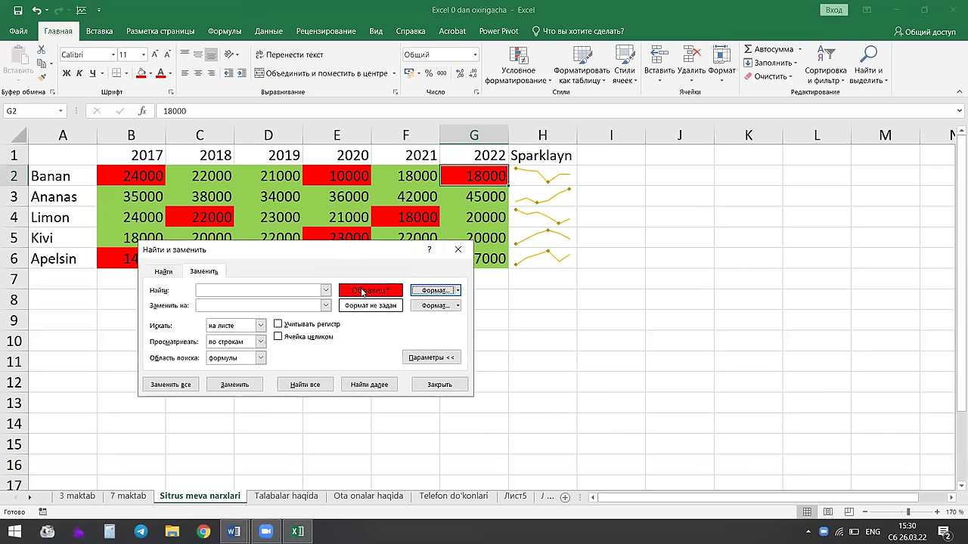
pyautogui.click(459, 306)
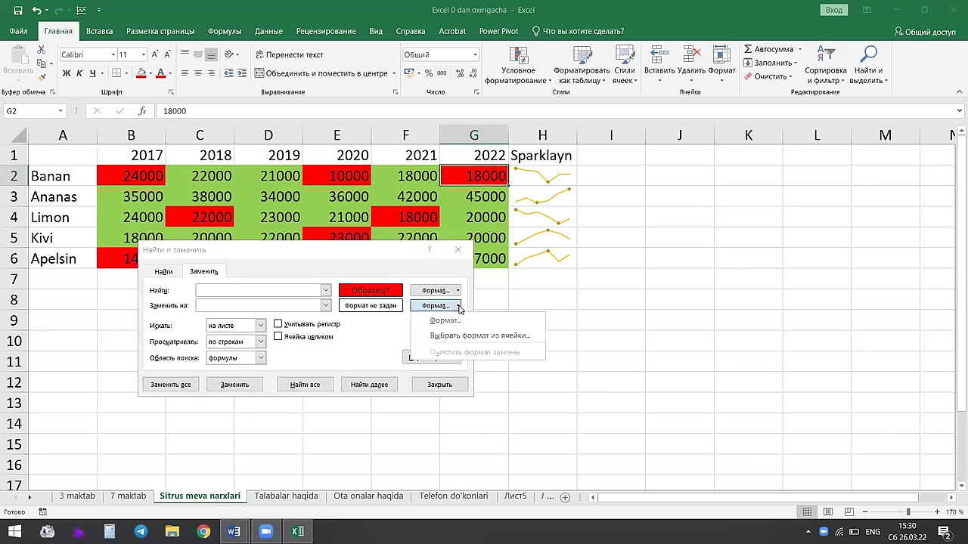
pyautogui.click(495, 338)
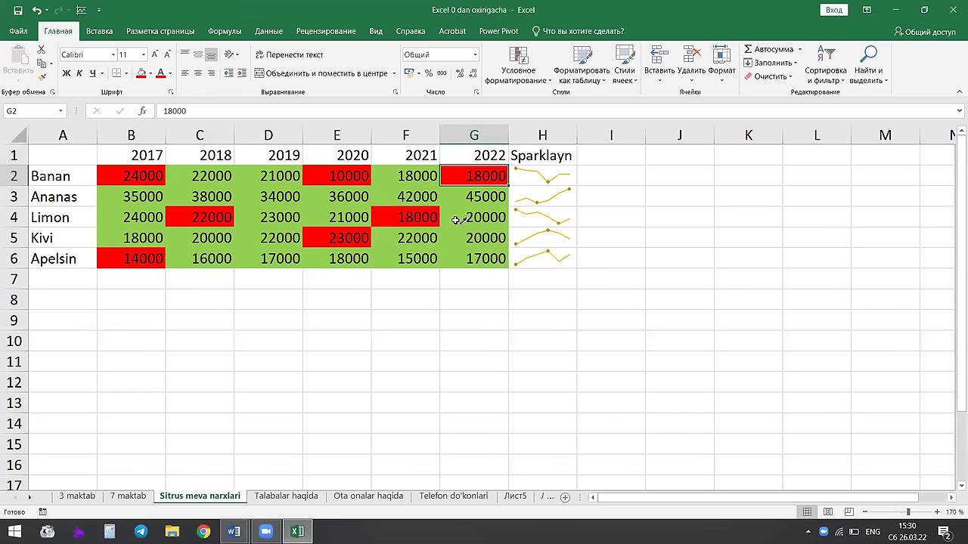
pyautogui.click(460, 220)
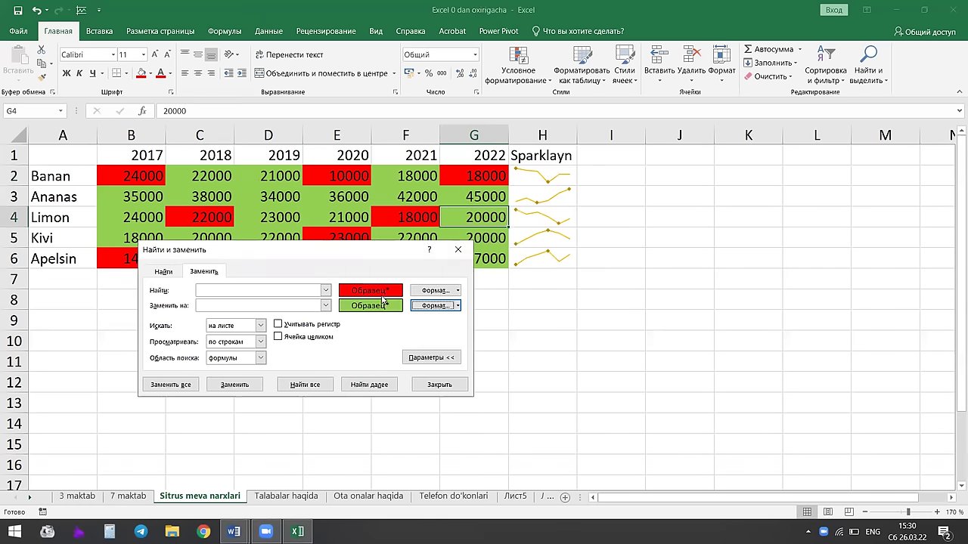
pyautogui.click(189, 387)
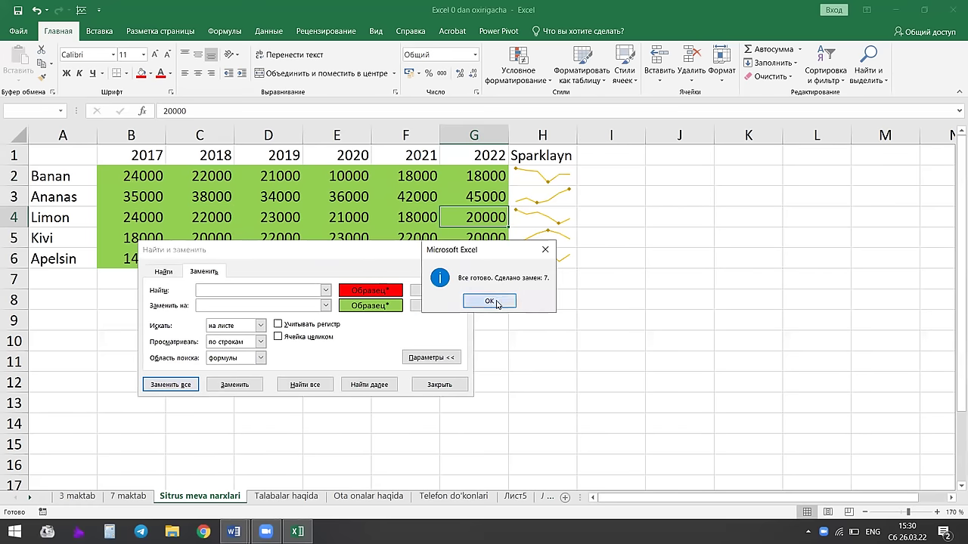
pyautogui.click(492, 301)
pyautogui.click(450, 382)
pyautogui.click(514, 318)
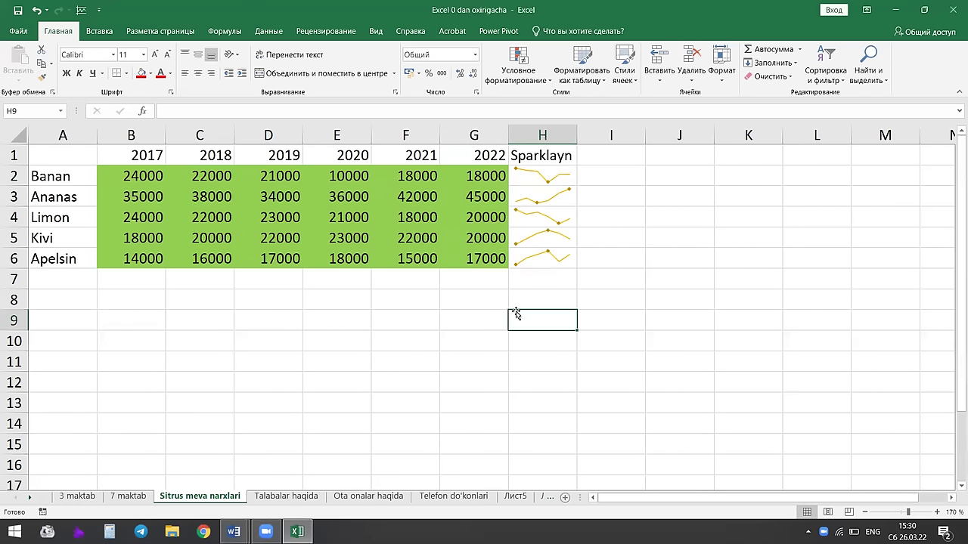
# In Find and Replace, take the find format from green cell F4 and the replacement format from empty cell I4.
pyautogui.hotkey('ctrl', 'h')
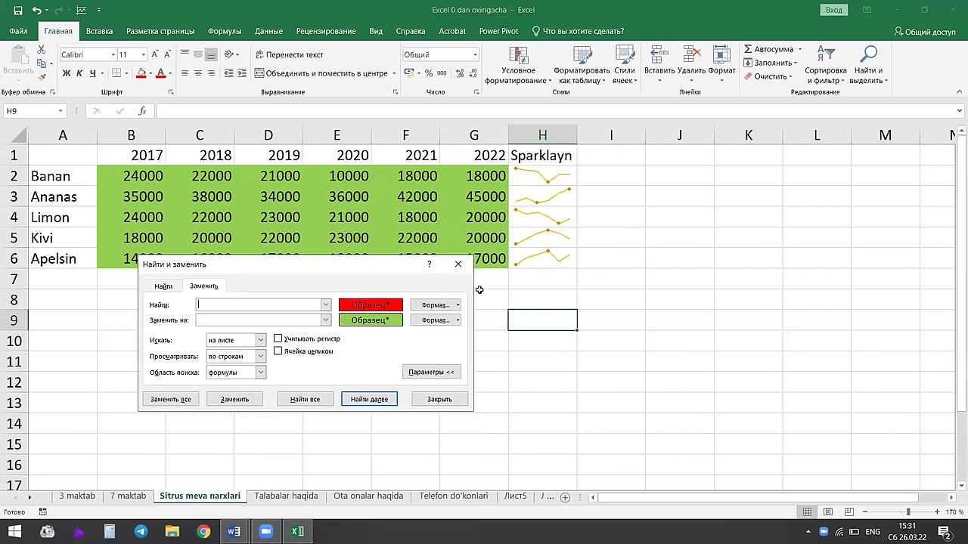
pyautogui.moveTo(404, 275); pyautogui.dragTo(401, 273)
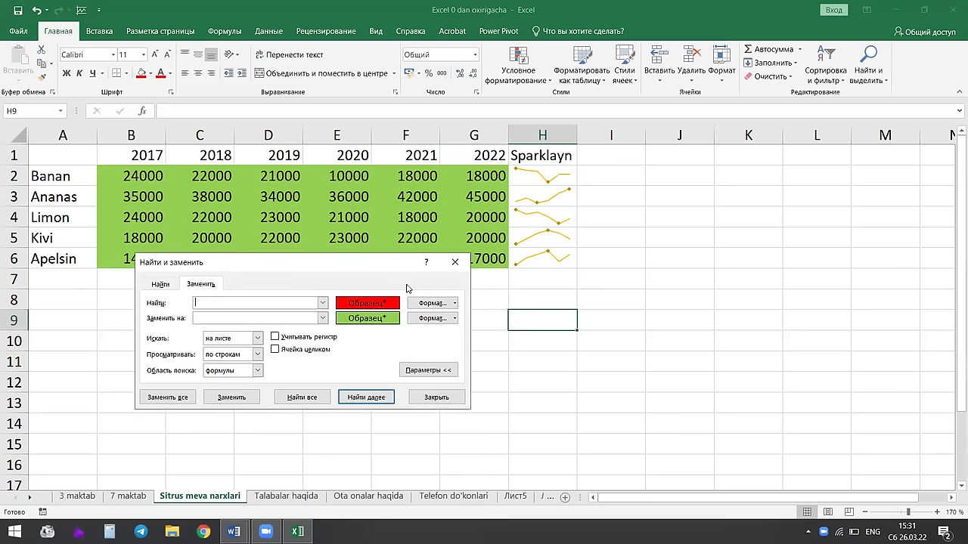
pyautogui.click(457, 303)
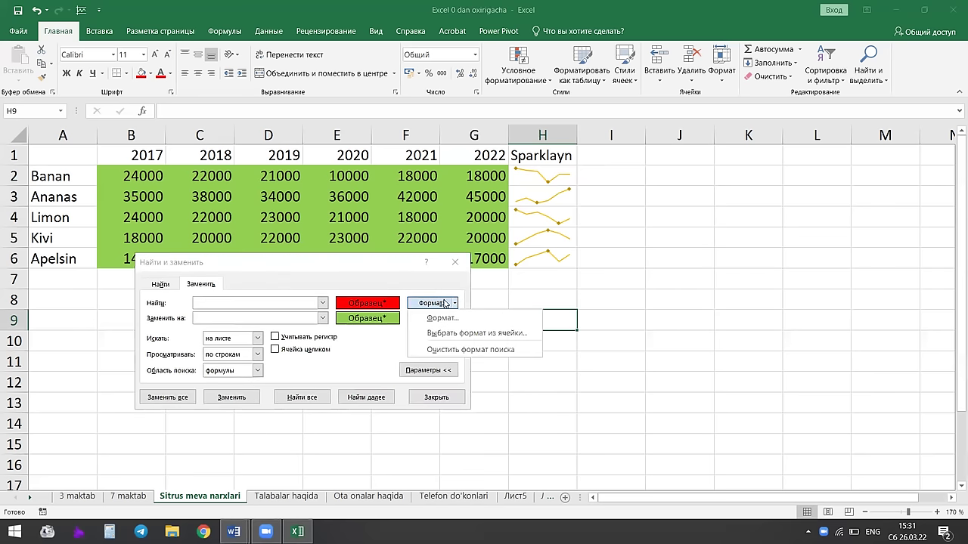
pyautogui.click(463, 334)
pyautogui.click(408, 218)
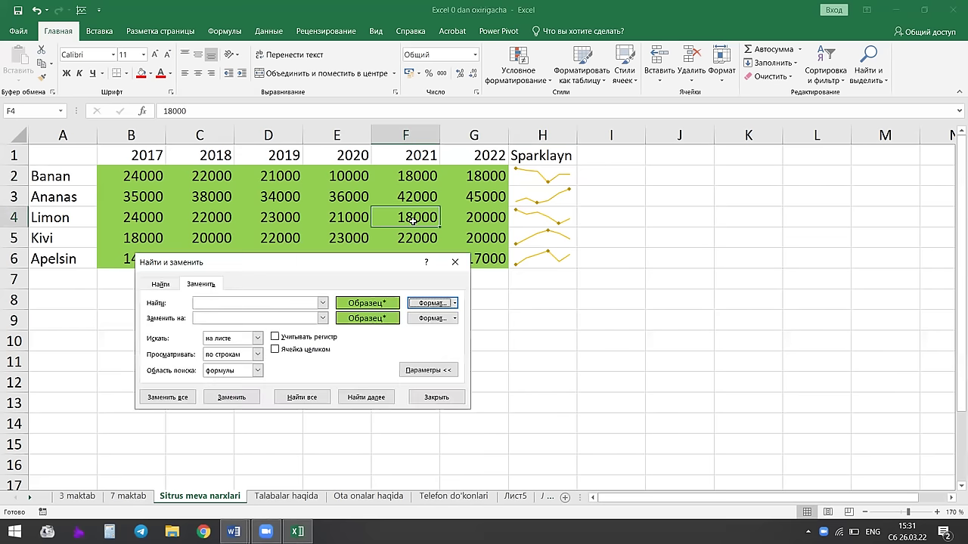
pyautogui.click(456, 319)
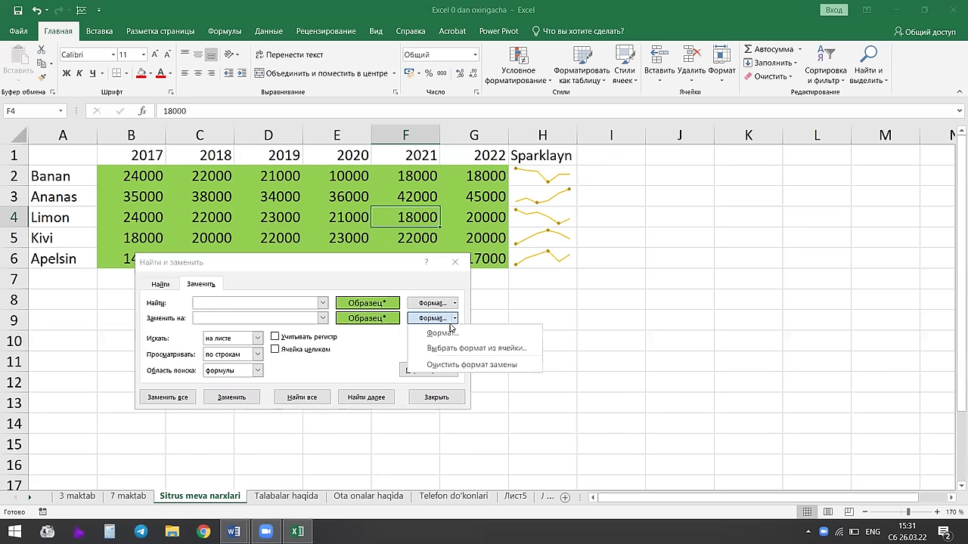
pyautogui.click(473, 348)
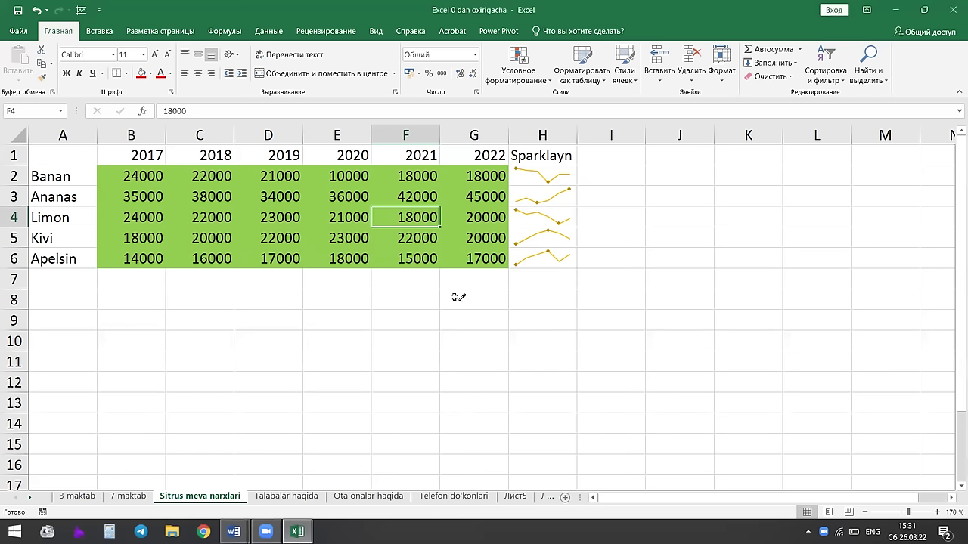
pyautogui.click(595, 218)
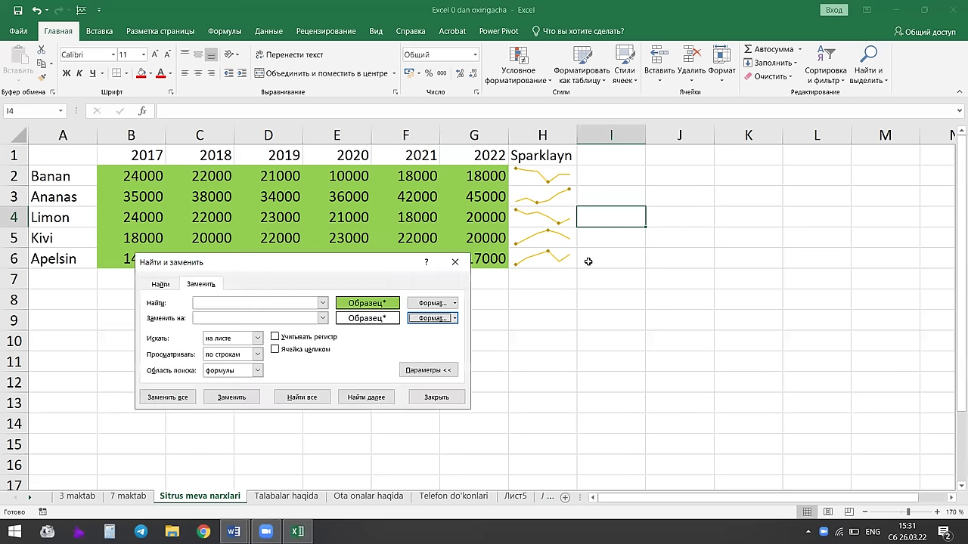
# Replace all 30 green fills with no fill and close the dialog.
pyautogui.click(181, 397)
pyautogui.click(485, 302)
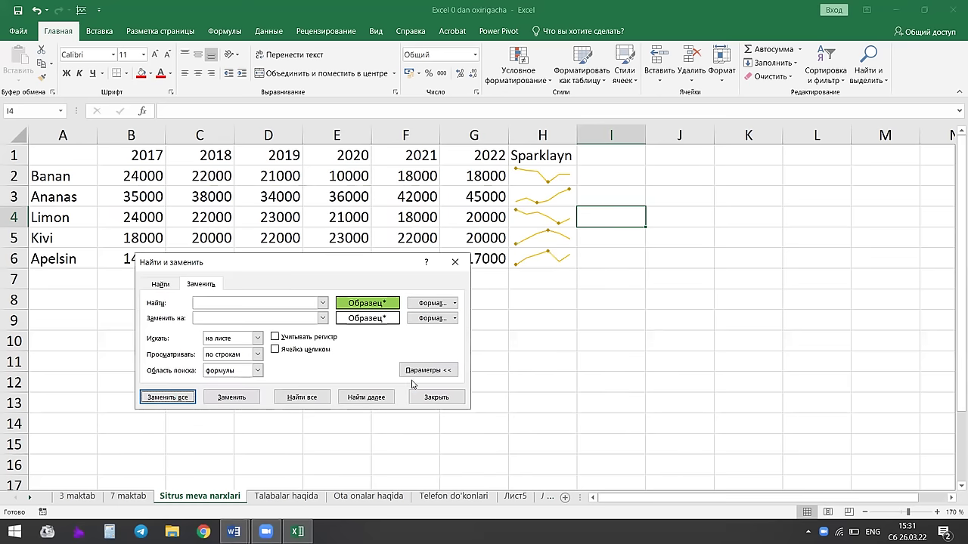
pyautogui.click(436, 397)
pyautogui.click(295, 359)
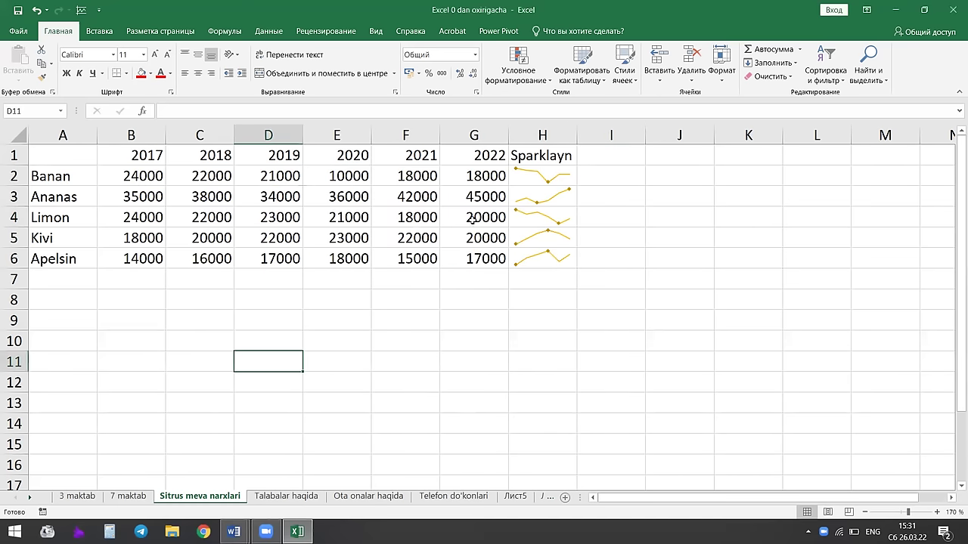
pyautogui.click(625, 196)
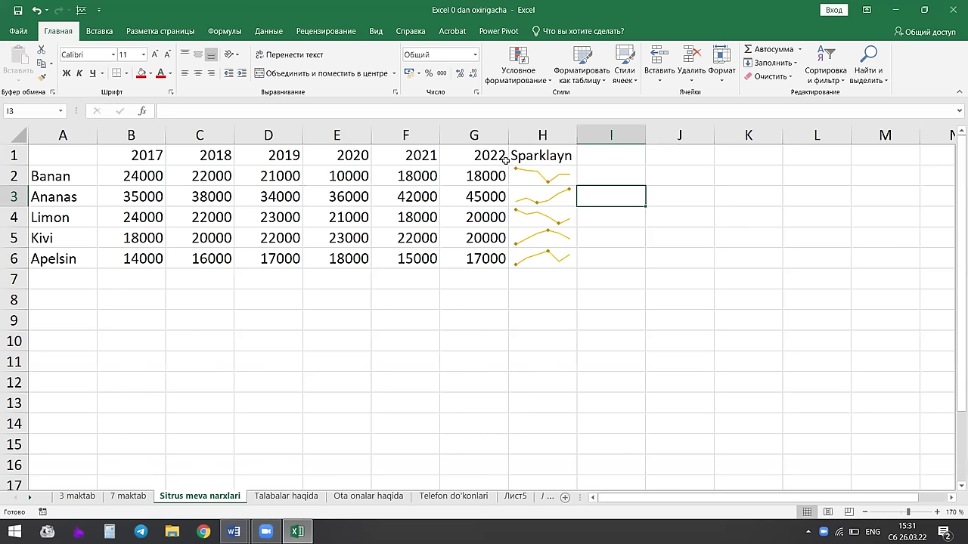
pyautogui.click(602, 160)
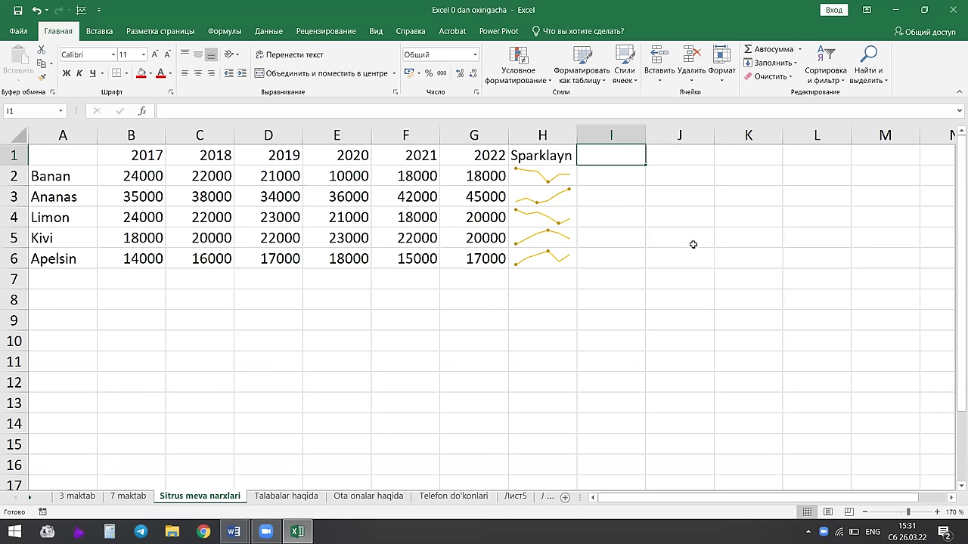
# Enter headers 'Arab sonlari' in I1 and 'Rim sonlari' in J1, autofitting both columns.
pyautogui.write('Arab sonlari')
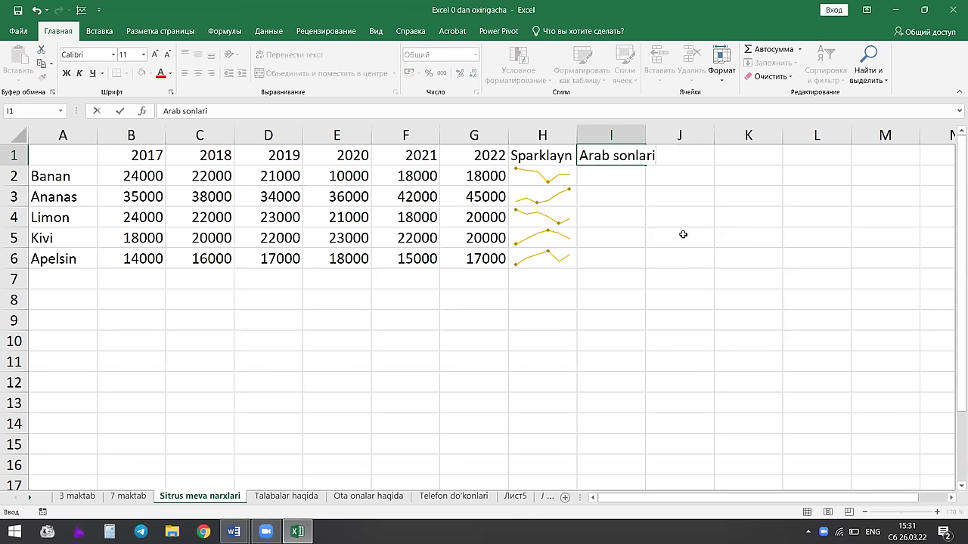
pyautogui.click(683, 234)
pyautogui.doubleClick(645, 135)
pyautogui.click(703, 157)
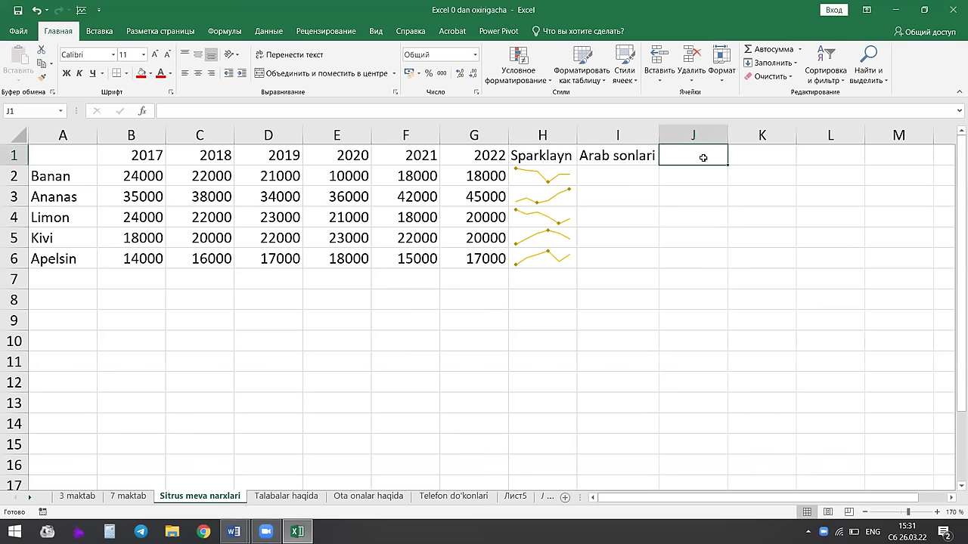
pyautogui.write('Rim sonlari')
pyautogui.click(702, 173)
pyautogui.doubleClick(728, 135)
# Enter 2048, 13, 5, 157 and 486 down cells I2:I6.
pyautogui.click(634, 179)
pyautogui.write('2048')
pyautogui.press('Return')
pyautogui.write('13')
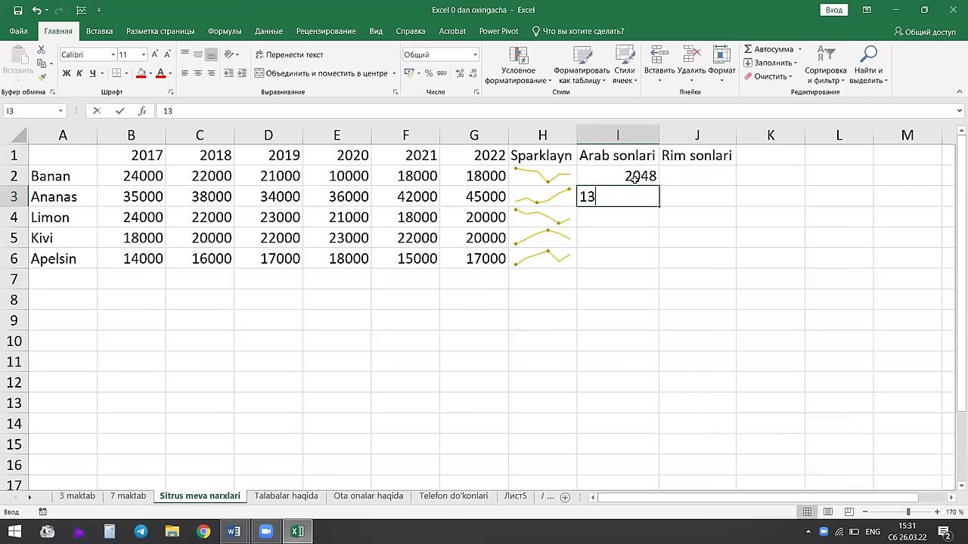
pyautogui.press('Return')
pyautogui.write('5')
pyautogui.press('Return')
pyautogui.write('157')
pyautogui.press('Return')
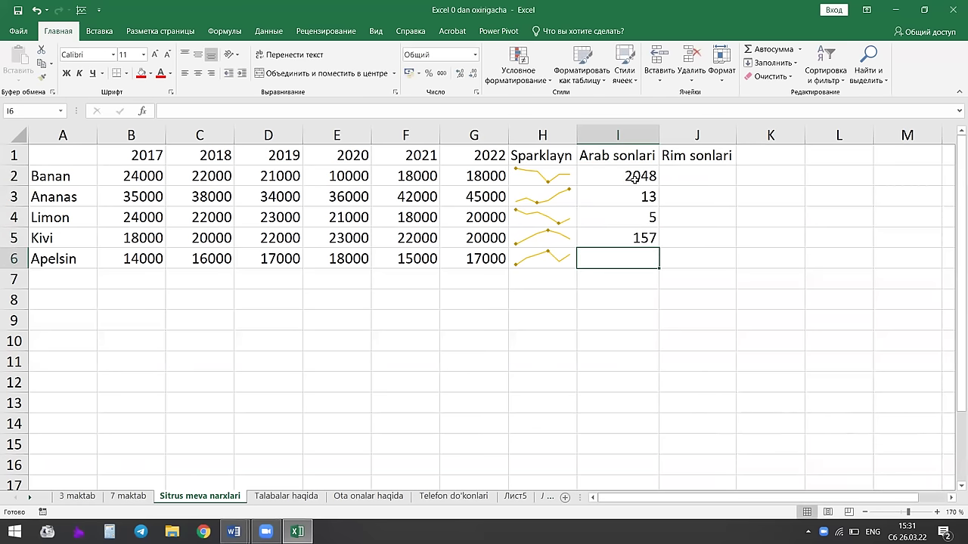
pyautogui.write('486')
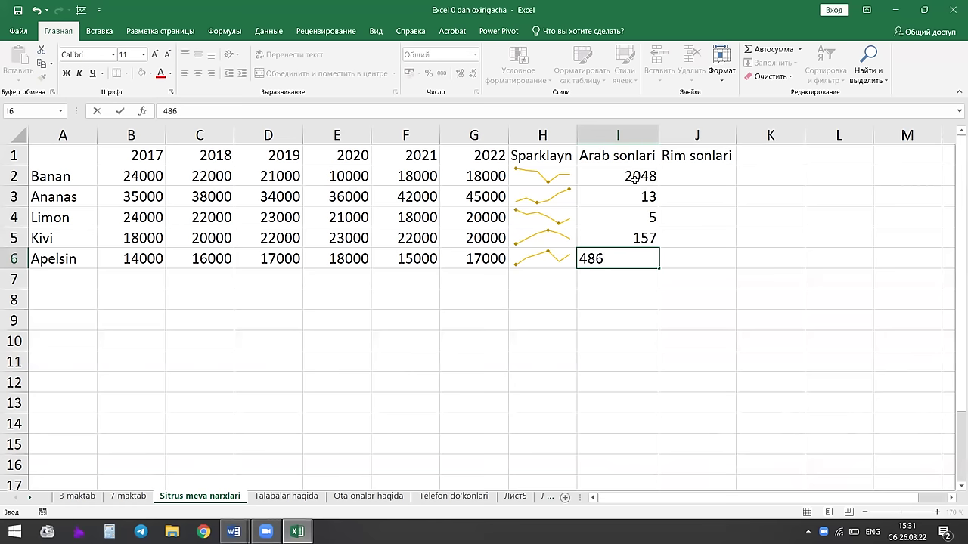
pyautogui.click(679, 191)
# Review the numbers in I2 and I6, then select J2 for the first Roman numeral.
pyautogui.click(604, 153)
pyautogui.click(619, 178)
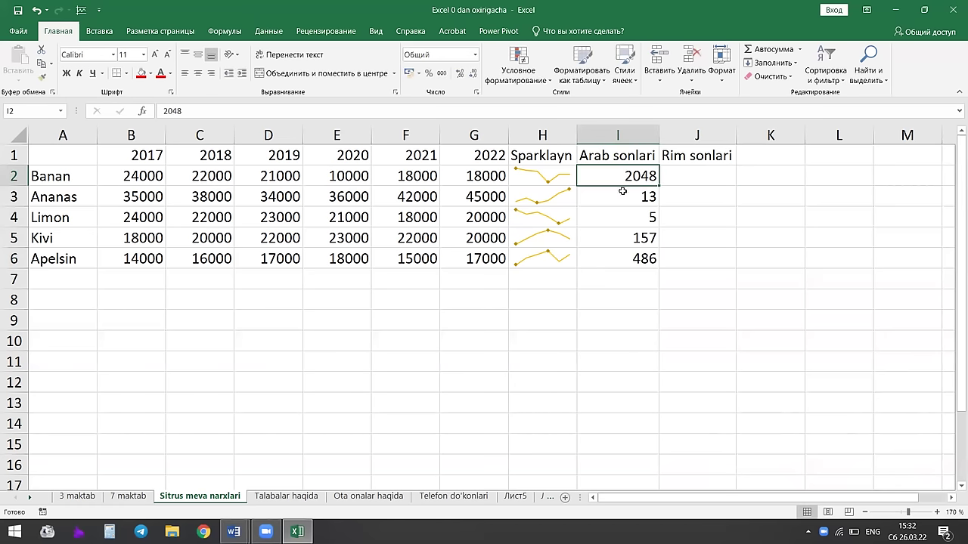
pyautogui.click(625, 254)
pyautogui.click(652, 179)
pyautogui.click(649, 266)
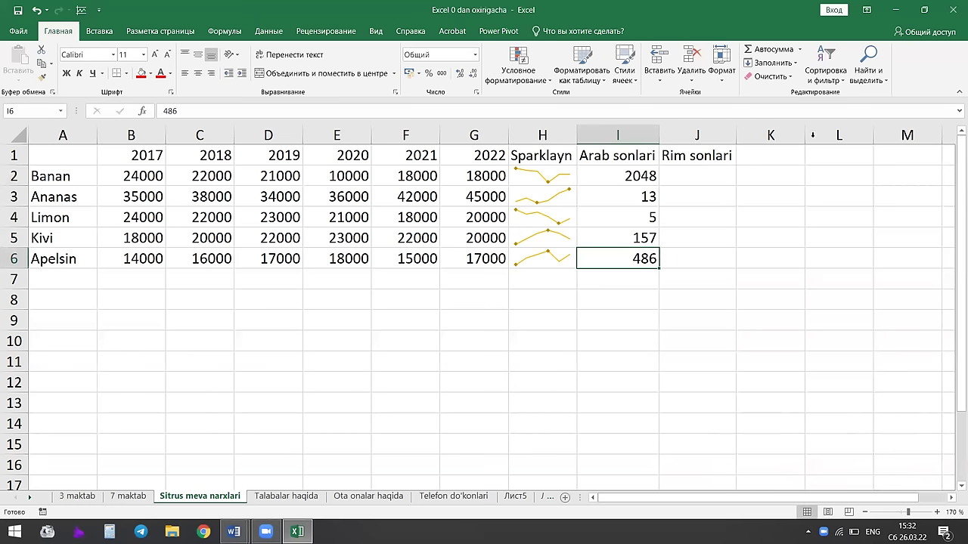
pyautogui.click(691, 173)
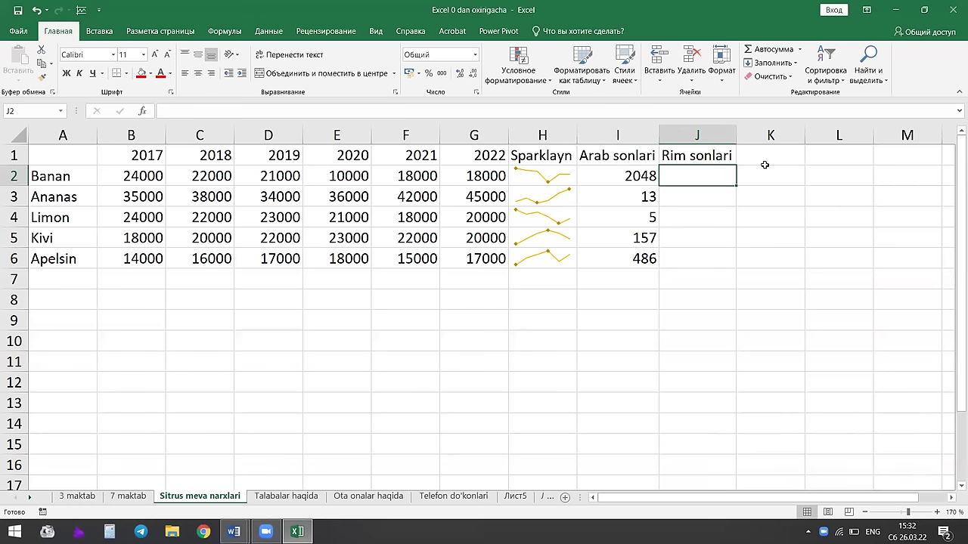
# Enter =РИМСКОЕ(I2) in J2 to show MMXLVIII, discarding a stray entry in J3.
pyautogui.write('=')
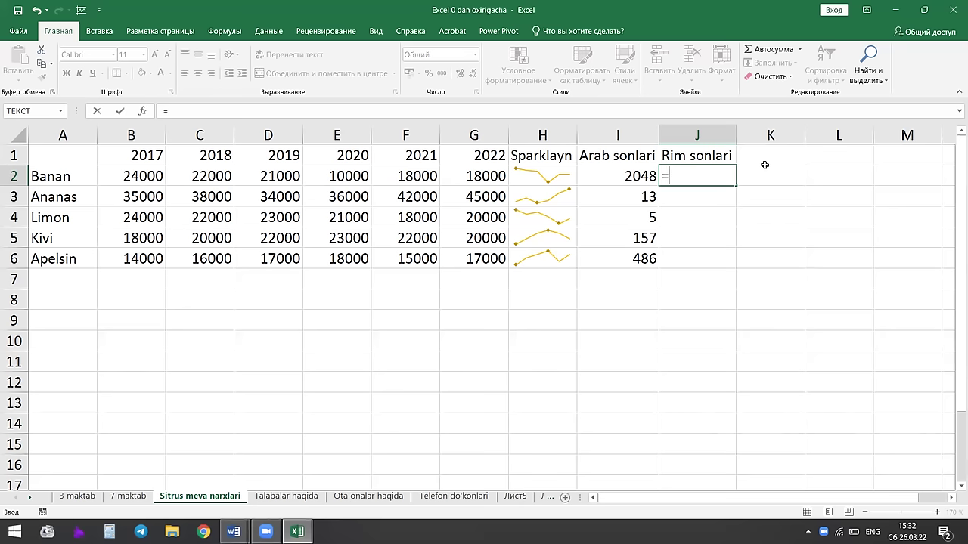
pyautogui.press('super+space')
pyautogui.press('super+space')
pyautogui.write('р')
pyautogui.write('им')
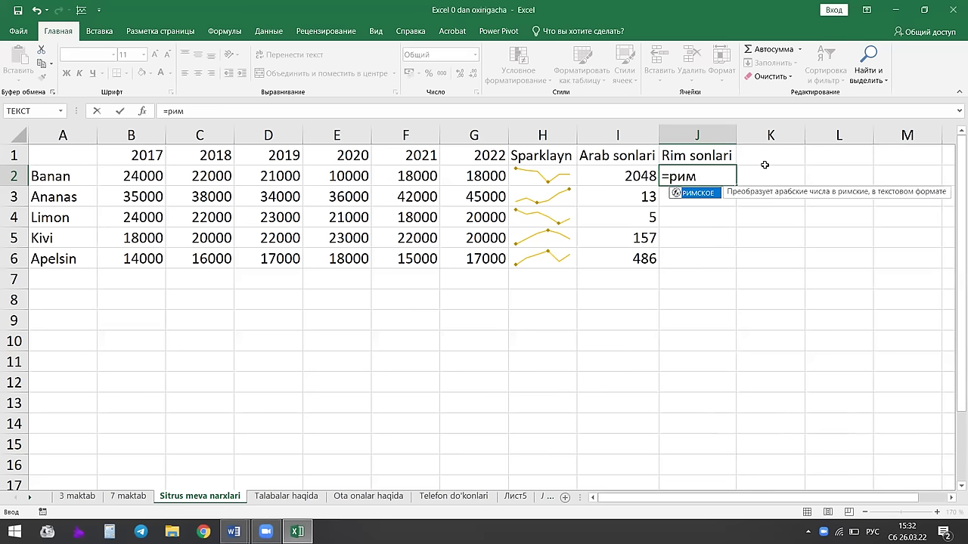
pyautogui.doubleClick(690, 193)
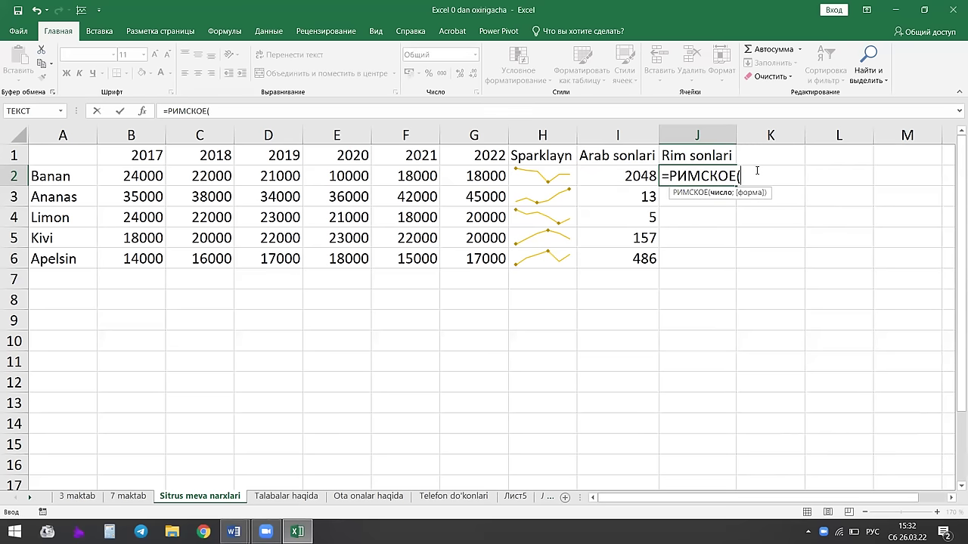
pyautogui.click(615, 176)
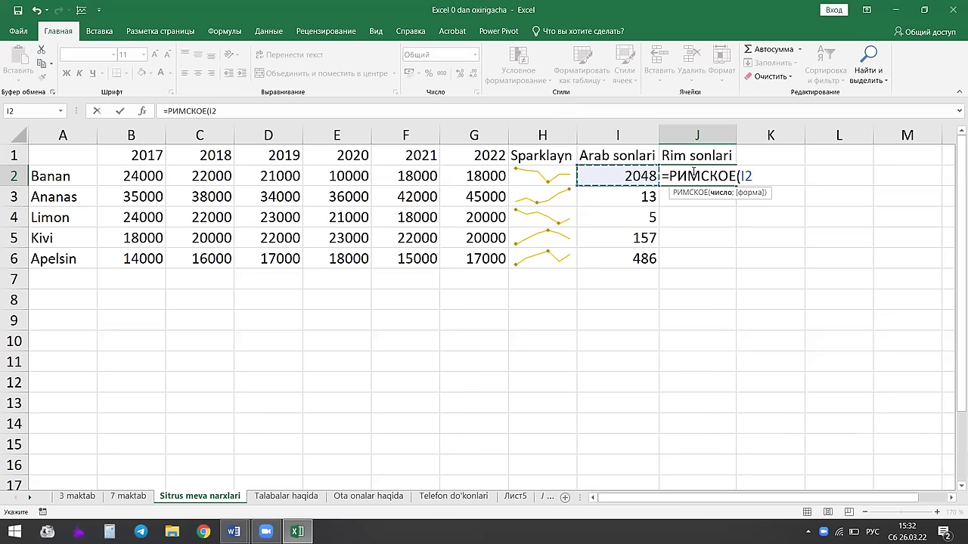
pyautogui.write(')')
pyautogui.press('super+space')
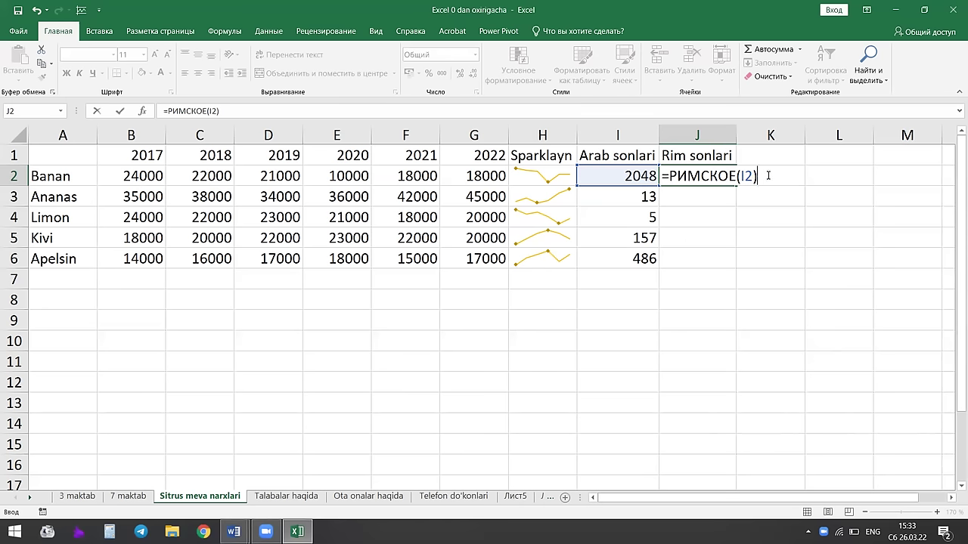
pyautogui.press('Return')
pyautogui.write('\\')
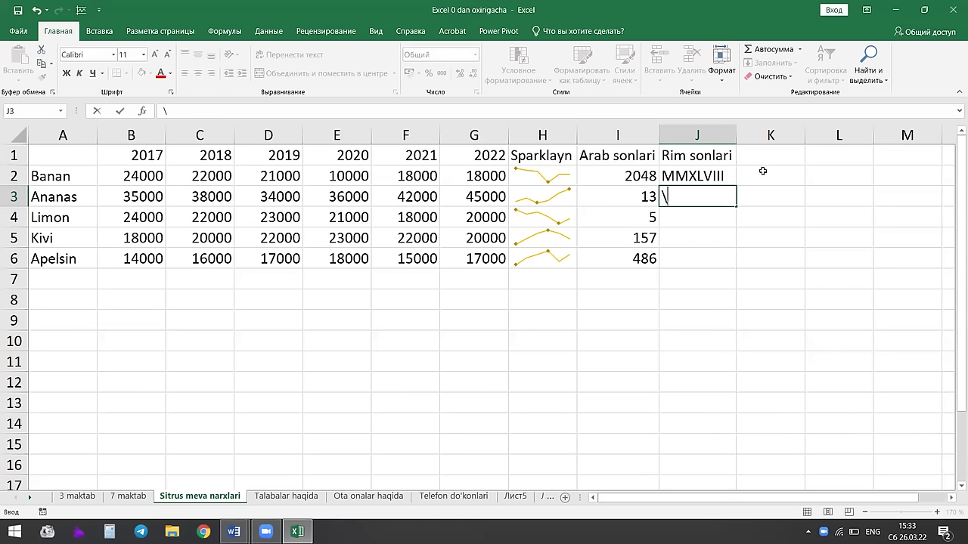
pyautogui.press('Escape')
pyautogui.click(709, 175)
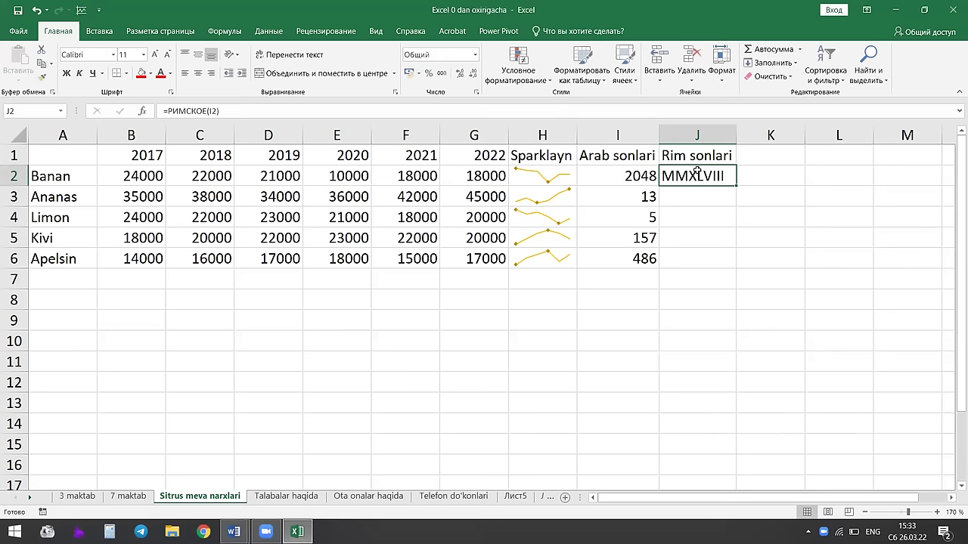
# Fill the Roman numeral formula from J2 down to J6 and check the copies.
pyautogui.moveTo(737, 185); pyautogui.dragTo(736, 265)
pyautogui.click(729, 198)
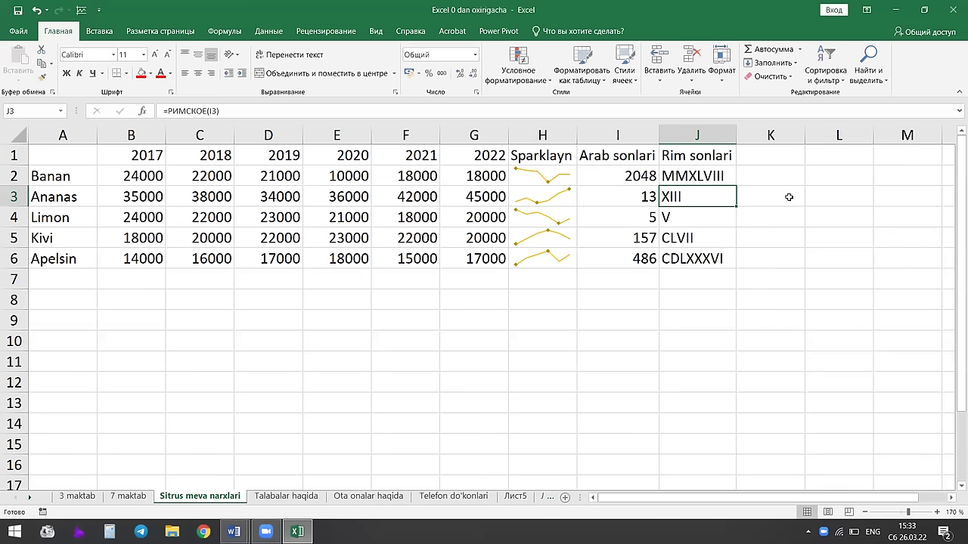
pyautogui.click(685, 220)
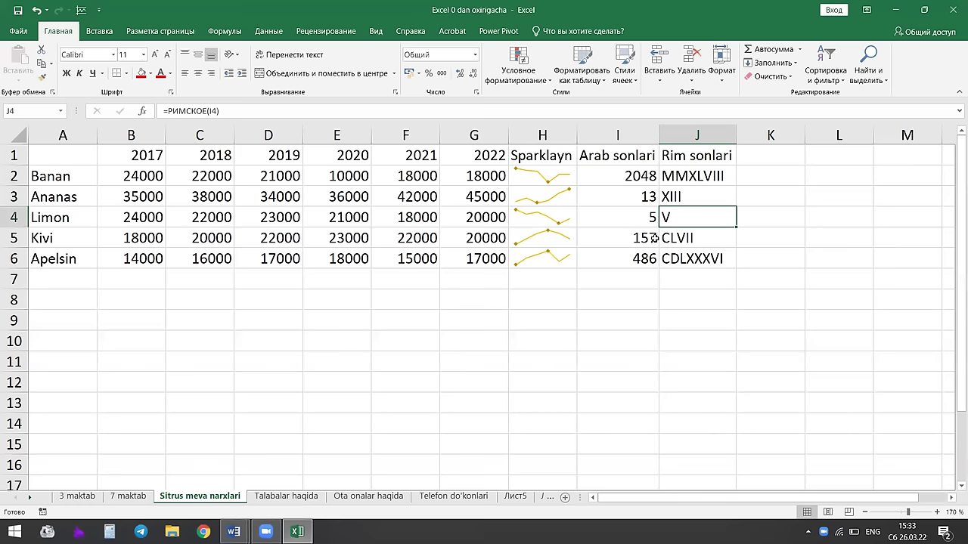
pyautogui.click(686, 241)
pyautogui.click(722, 257)
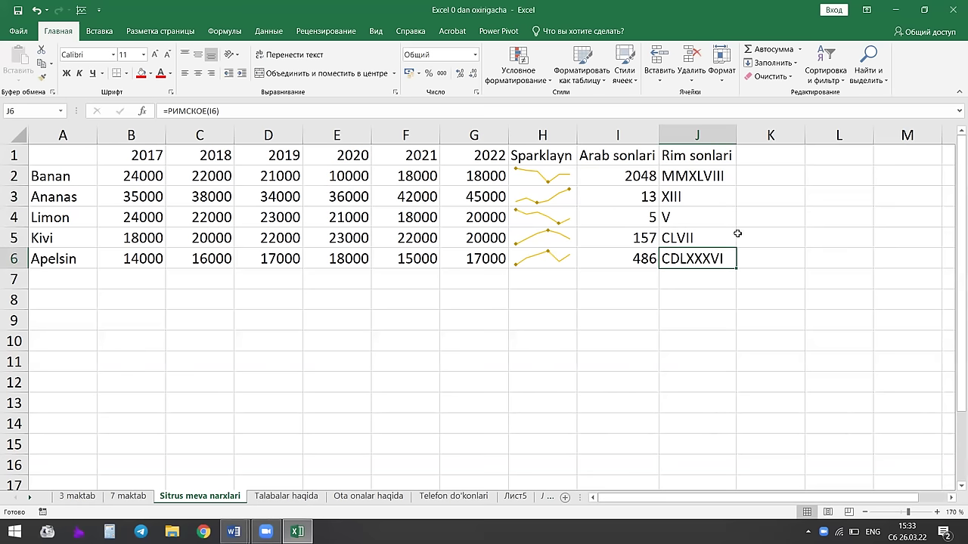
# Change Kivi's number in I5 from 157 to 952 and check its numeral.
pyautogui.doubleClick(639, 238)
pyautogui.doubleClick(643, 237)
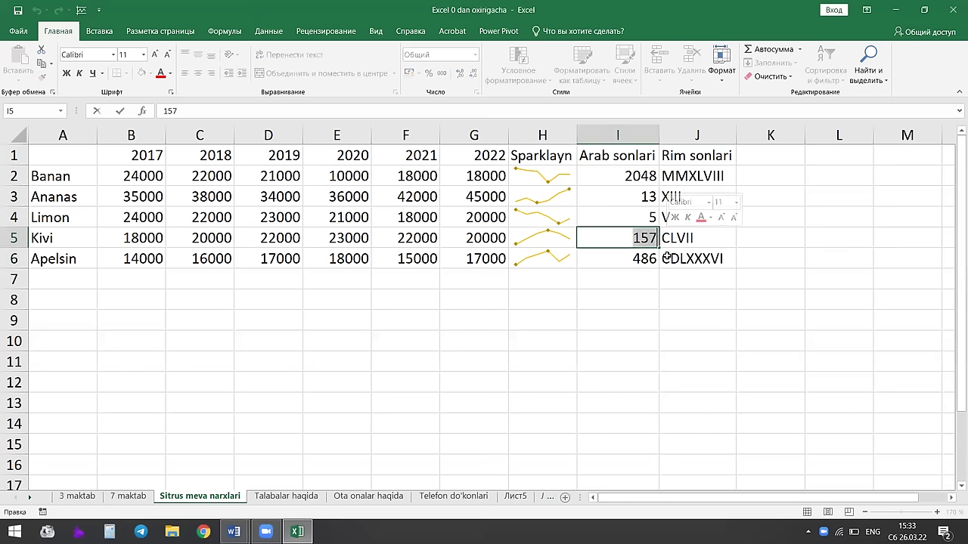
pyautogui.write('95')
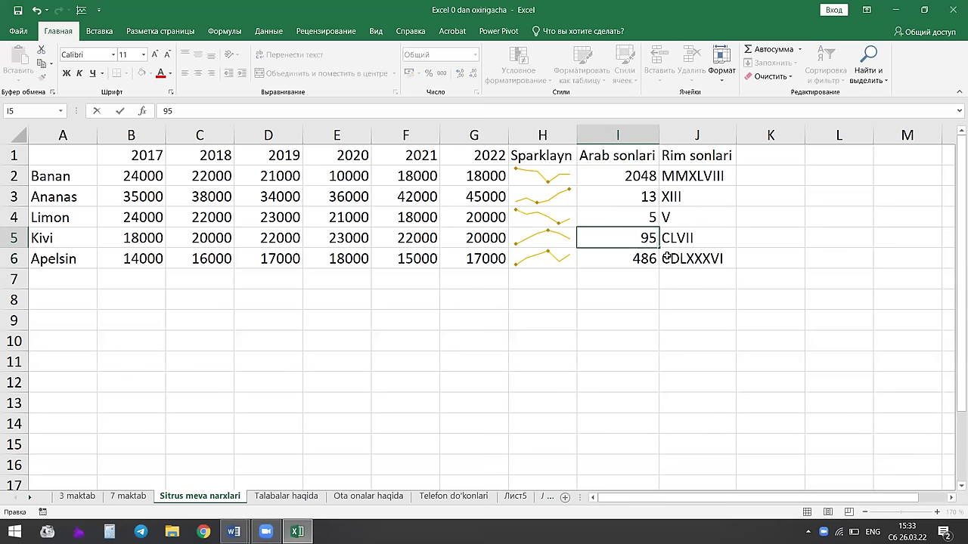
pyautogui.write('2')
pyautogui.click(633, 285)
pyautogui.click(688, 244)
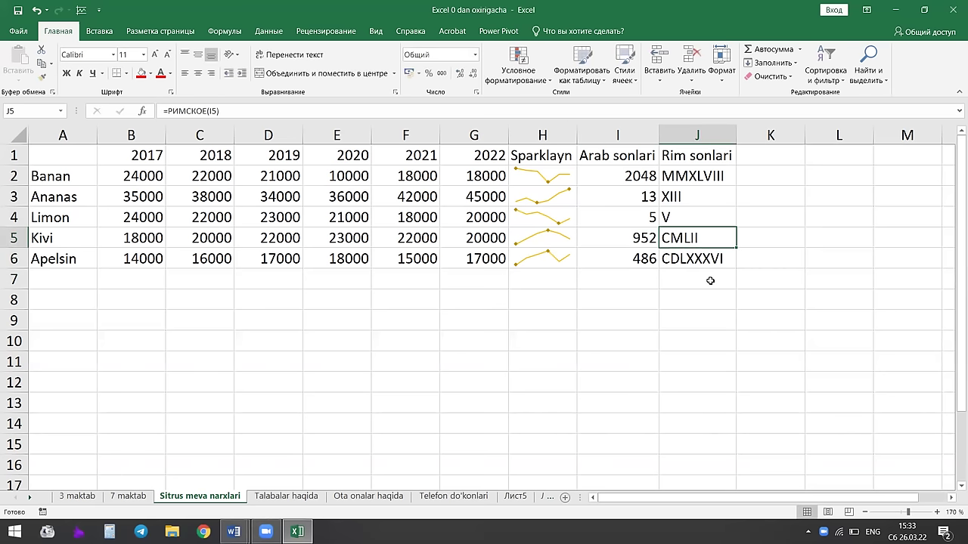
# Overwrite Kivi's number with 314 so J5 shows CCCXIV.
pyautogui.click(634, 239)
pyautogui.doubleClick(634, 239)
pyautogui.moveTo(632, 239); pyautogui.dragTo(657, 241)
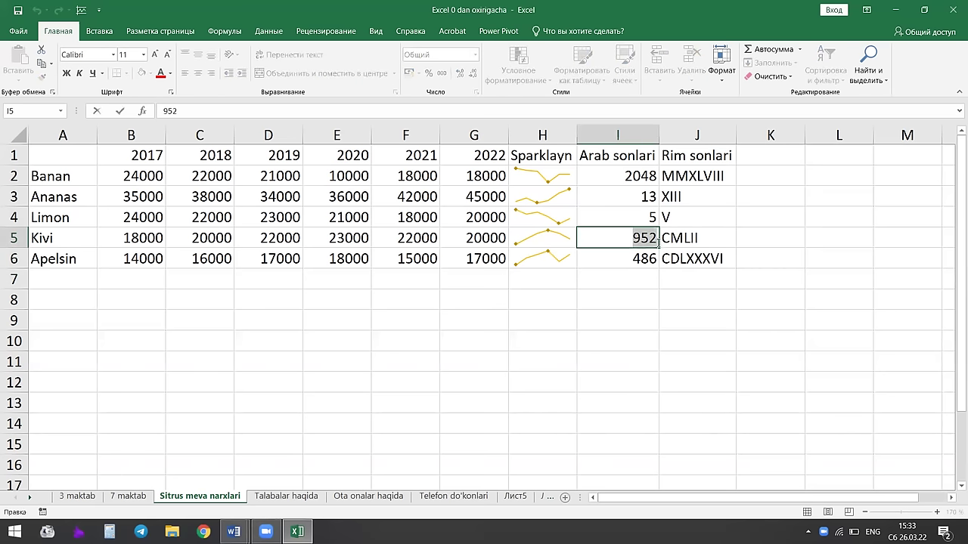
pyautogui.write('314')
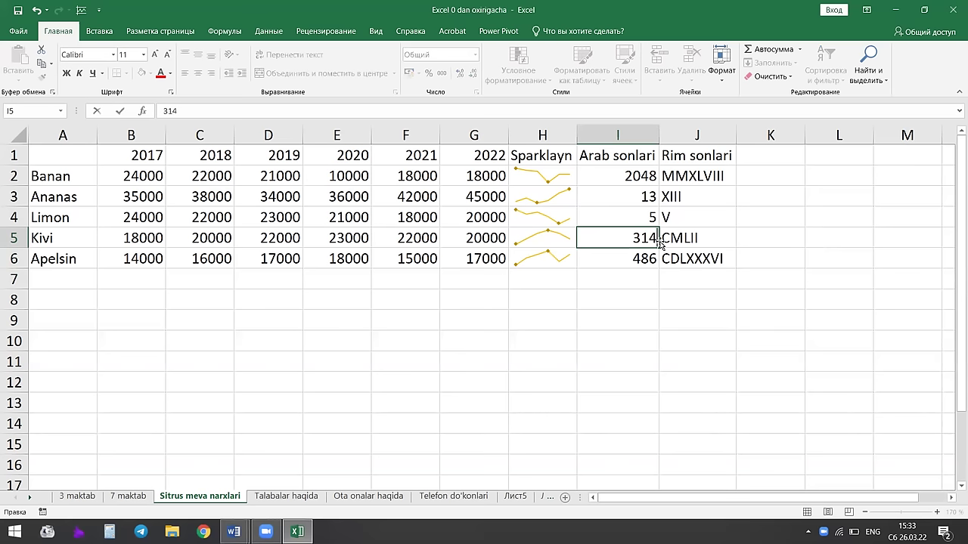
pyautogui.click(630, 279)
pyautogui.click(669, 241)
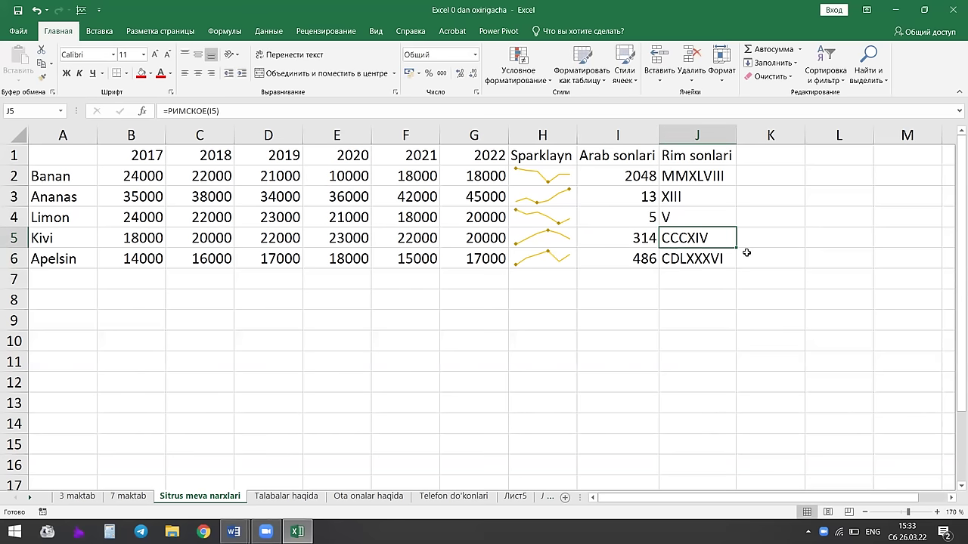
pyautogui.click(754, 234)
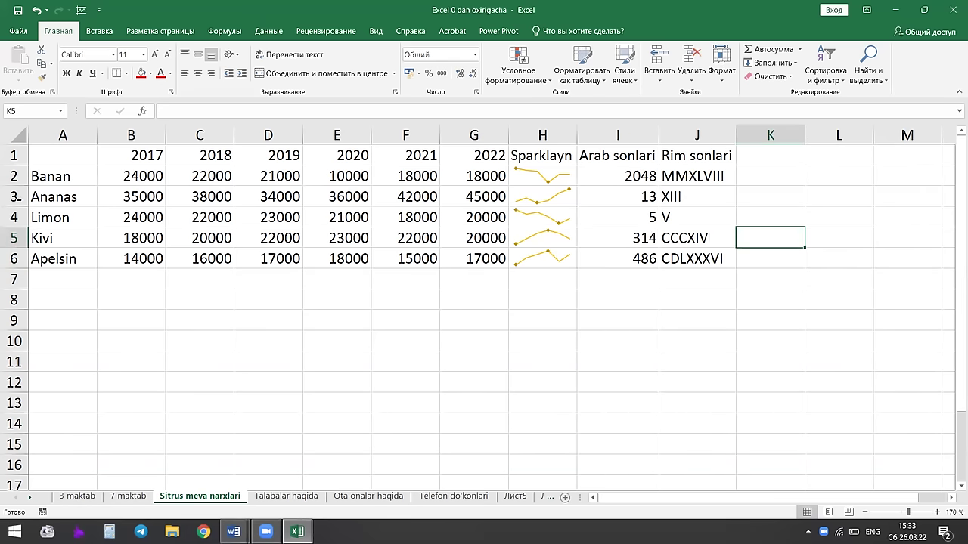
# Enter 26/03/2022 in D8 and 13/03/1992 in D9, displayed as 26 03 22 and 13 03 92.
pyautogui.click(268, 299)
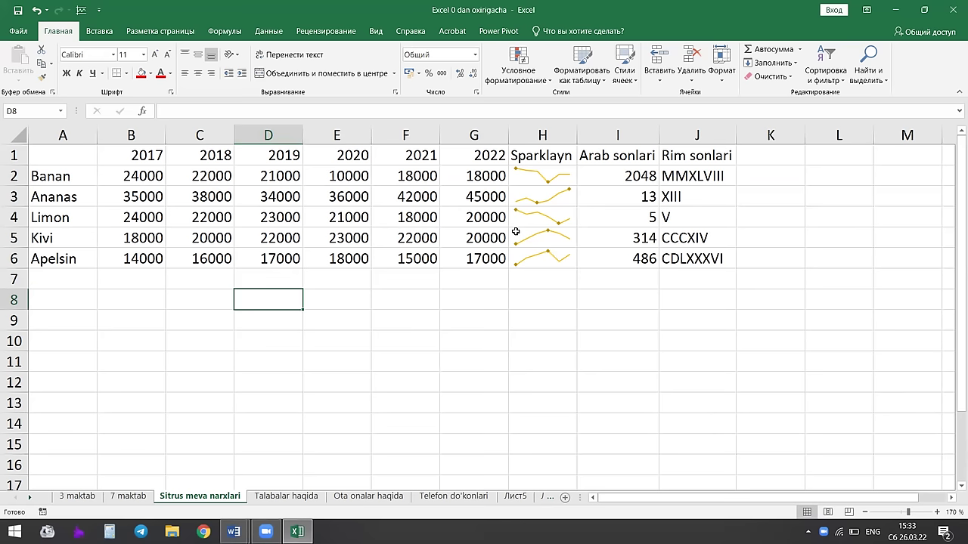
pyautogui.write('26')
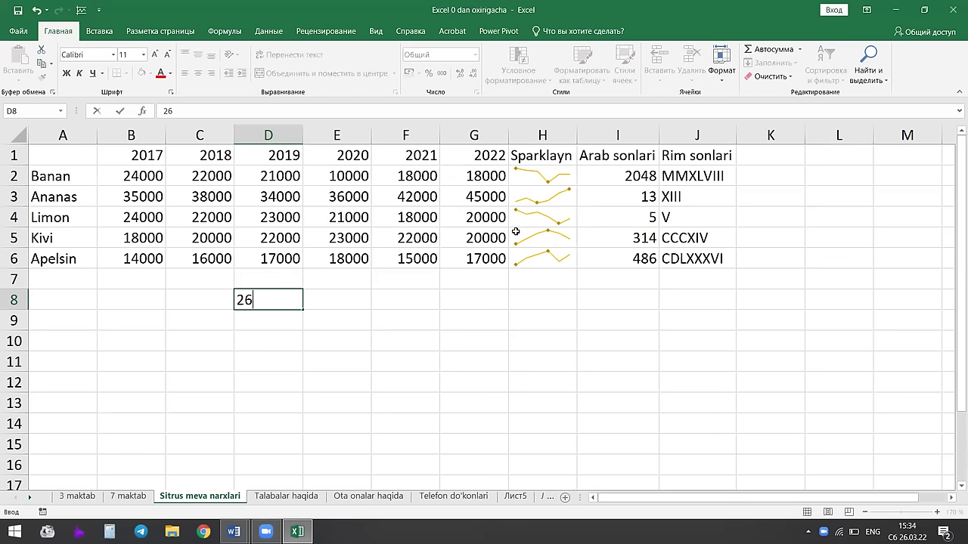
pyautogui.write('/')
pyautogui.write('03/2022')
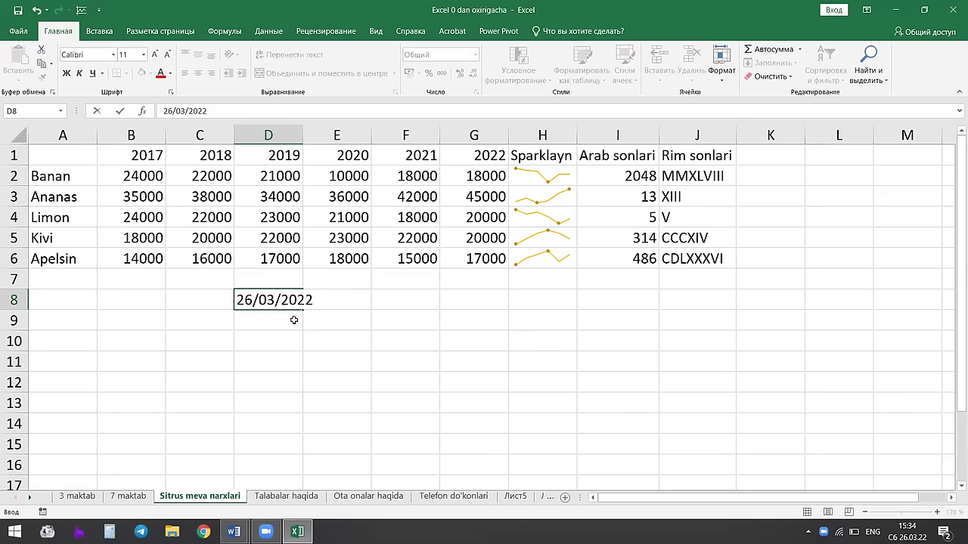
pyautogui.press('Return')
pyautogui.click(260, 300)
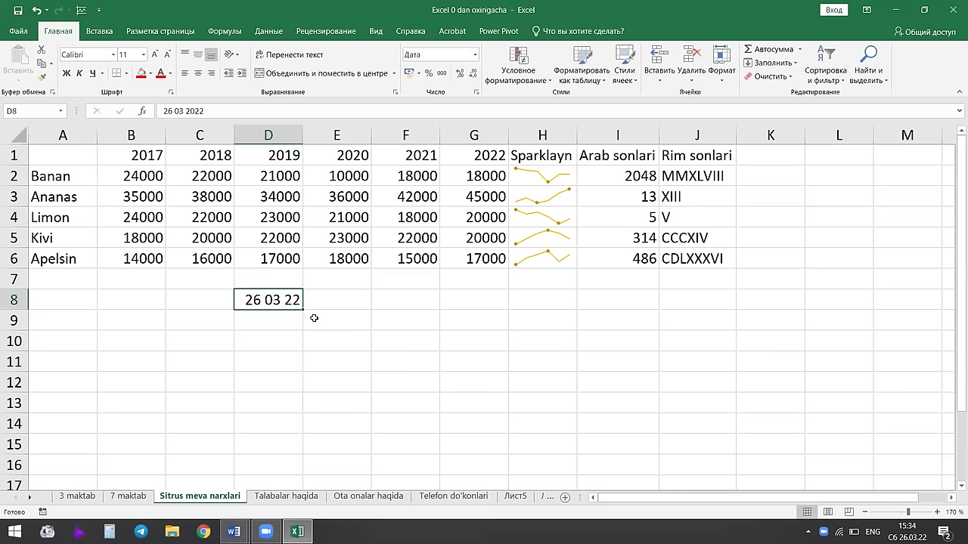
pyautogui.click(265, 321)
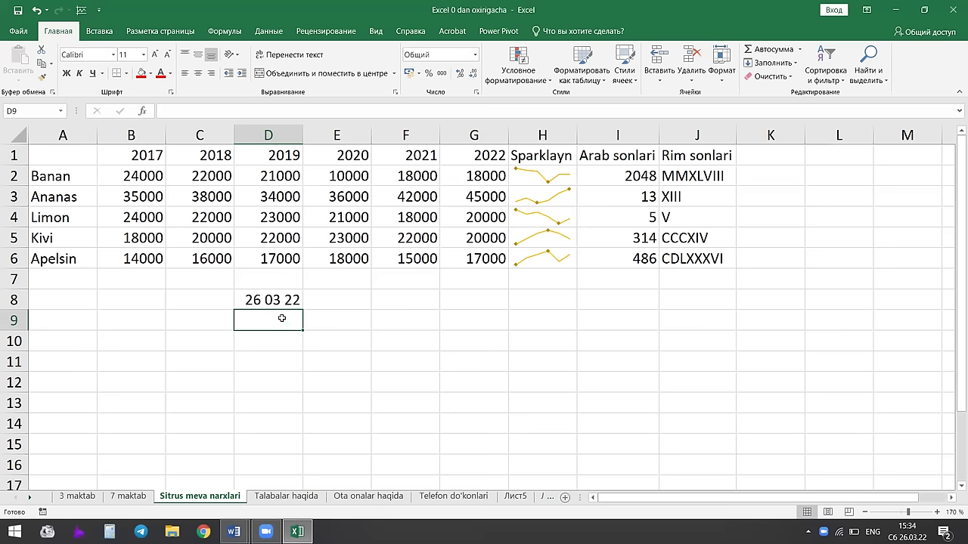
pyautogui.click(271, 303)
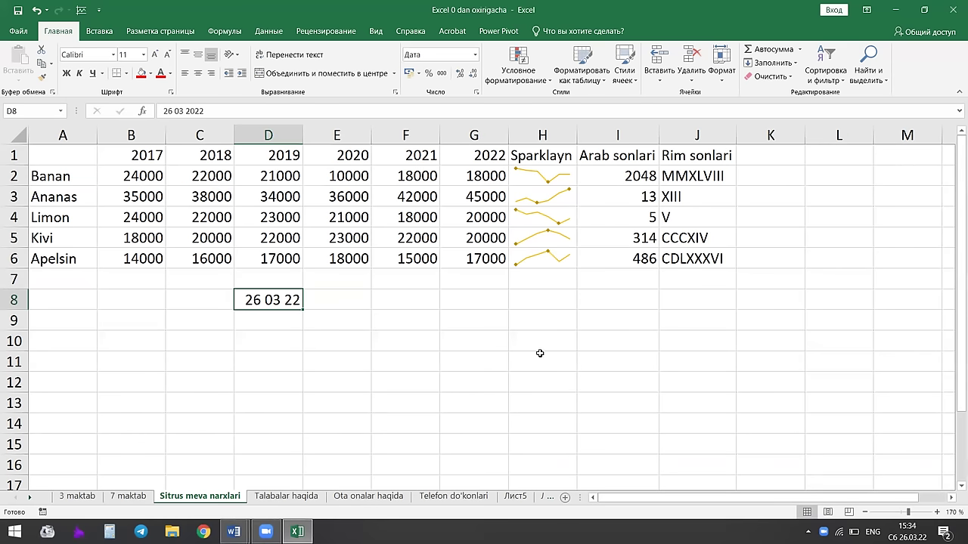
pyautogui.click(298, 326)
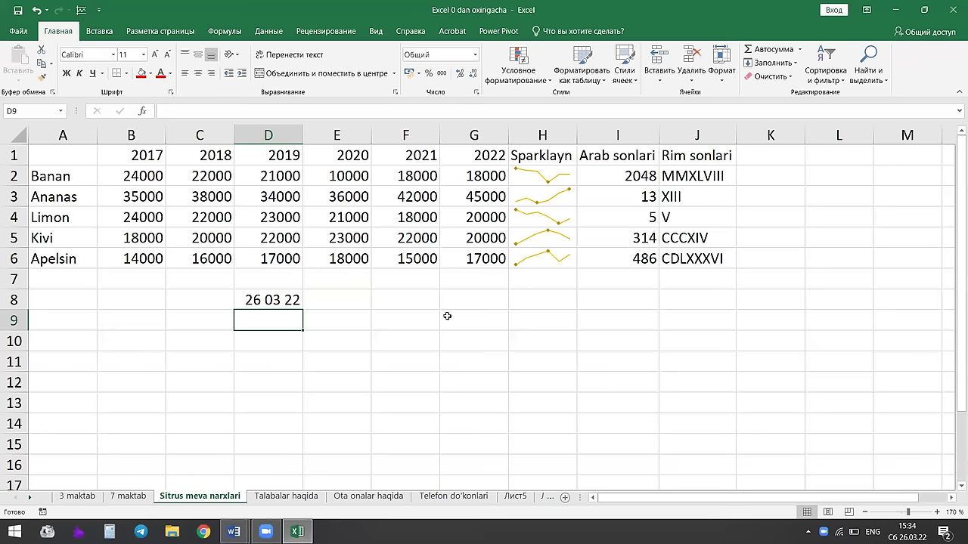
pyautogui.write('13/03/')
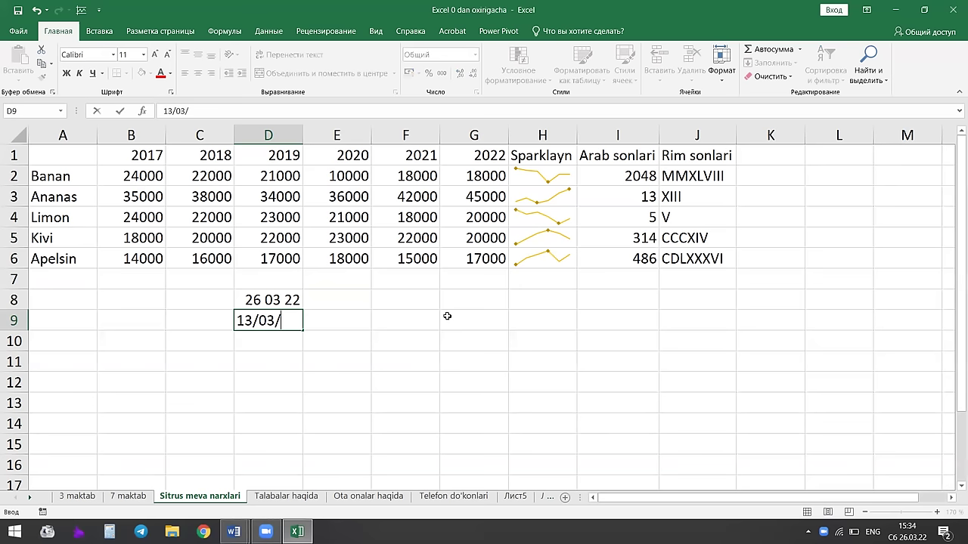
pyautogui.write('1992')
pyautogui.click(274, 369)
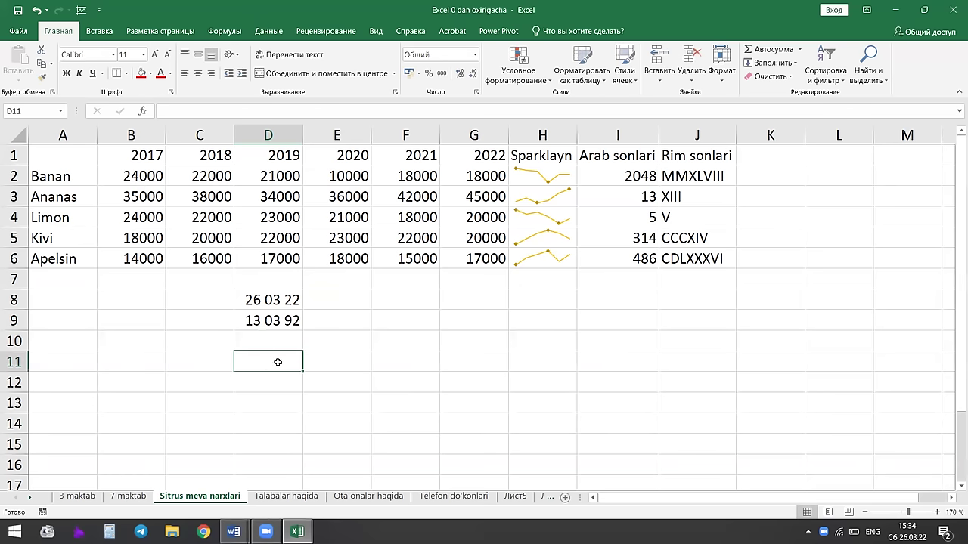
# Enter =D8-D9 in D11, giving 10970 days, and review the referenced dates.
pyautogui.write('=')
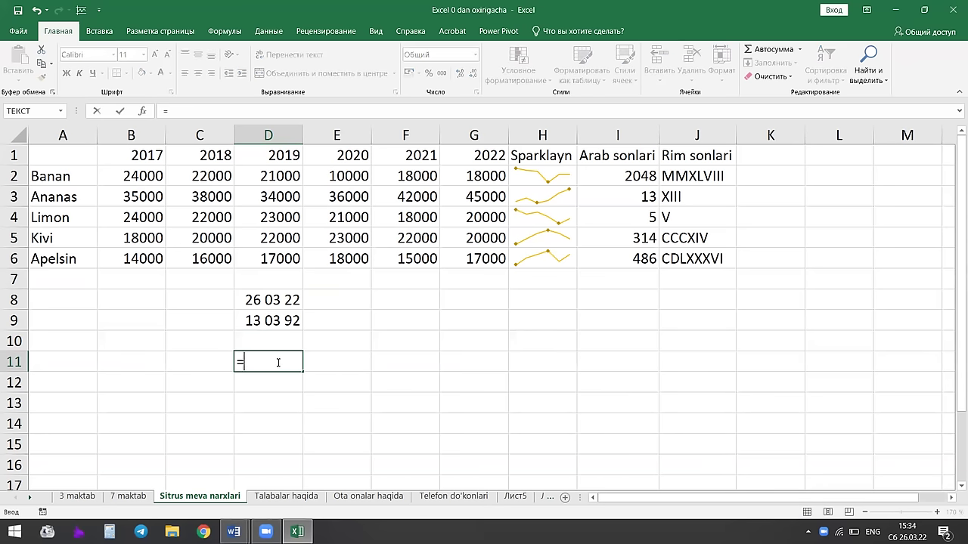
pyautogui.click(280, 300)
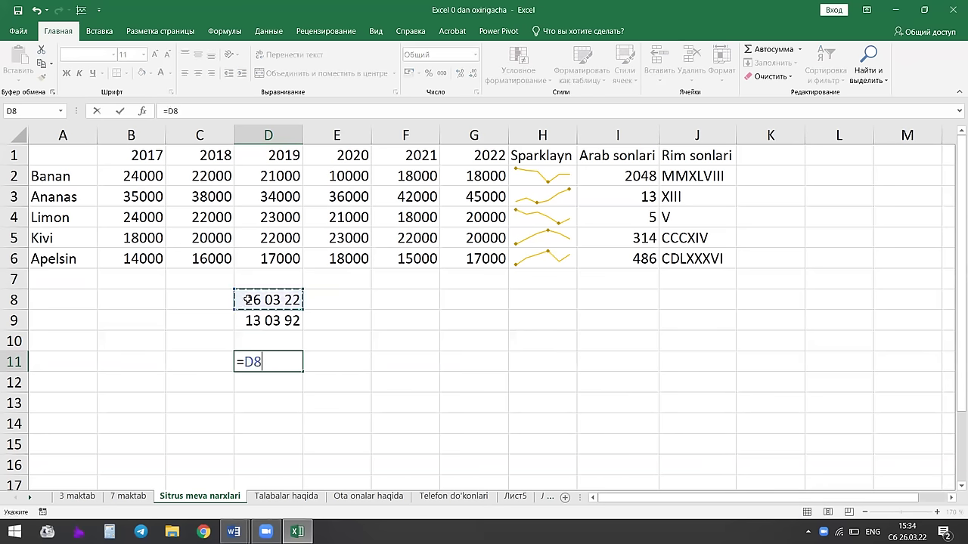
pyautogui.write('-')
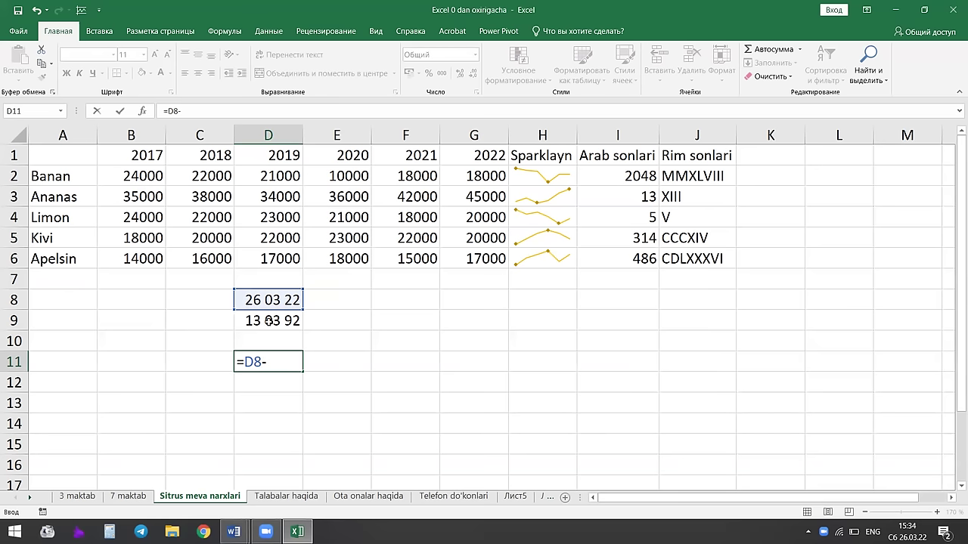
pyautogui.click(272, 321)
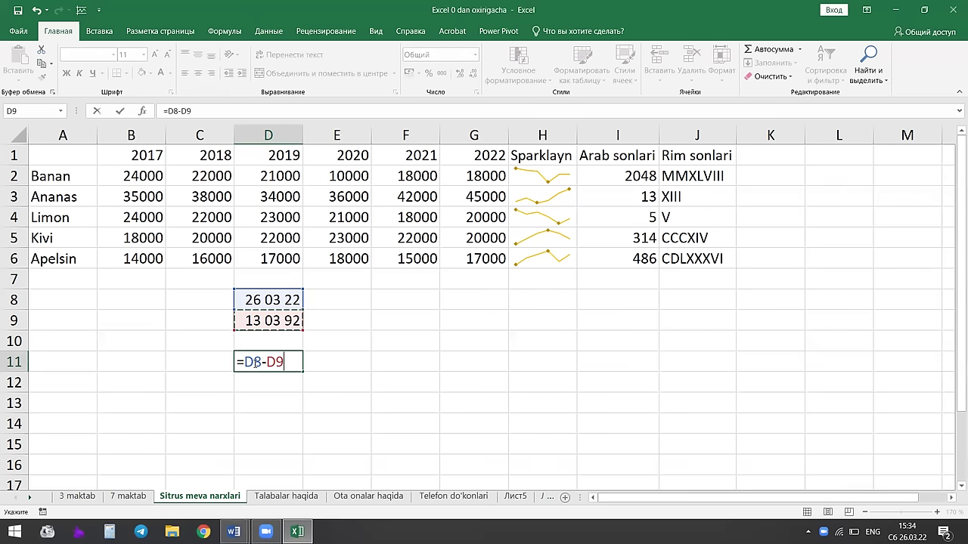
pyautogui.press('Return')
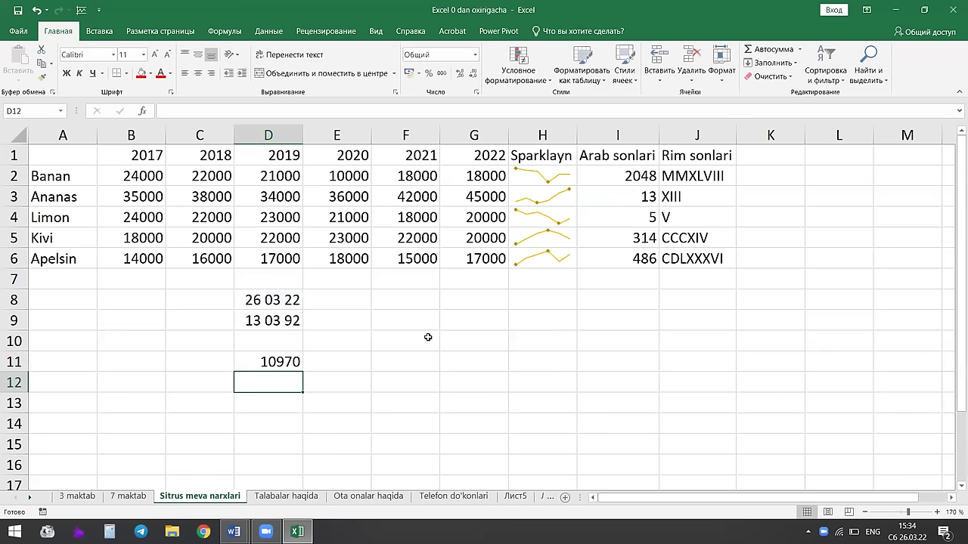
pyautogui.click(278, 363)
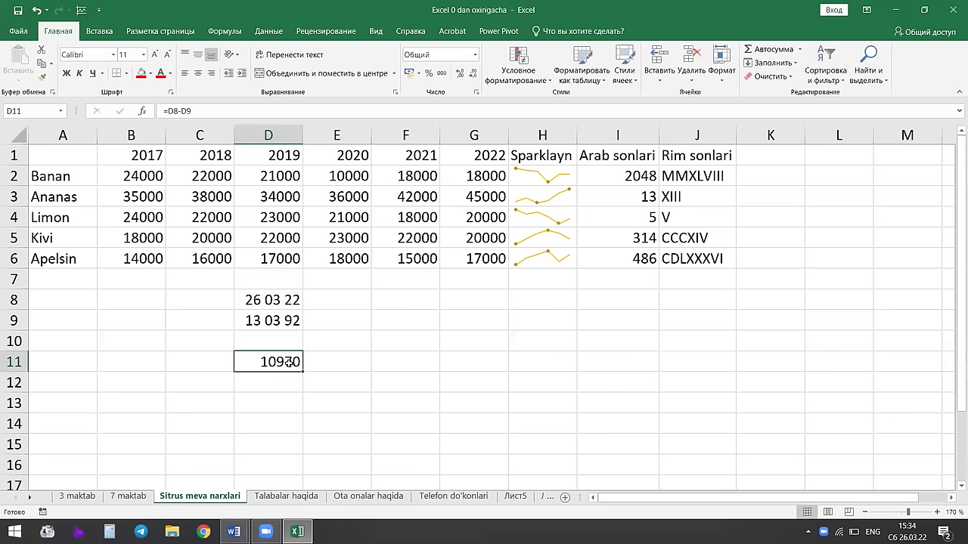
pyautogui.click(350, 361)
pyautogui.click(283, 363)
pyautogui.click(252, 301)
pyautogui.click(279, 315)
pyautogui.click(266, 364)
# Page the system calendar back toward December 2020 to compare dates, then return to the sheet.
pyautogui.click(907, 532)
pyautogui.scroll(4, 862, 264)
pyautogui.click(915, 142)
pyautogui.click(915, 142)
pyautogui.click(915, 142)
pyautogui.click(915, 142)
pyautogui.tripleClick(915, 143)
pyautogui.click(915, 142)
pyautogui.doubleClick(915, 142)
pyautogui.click(915, 142)
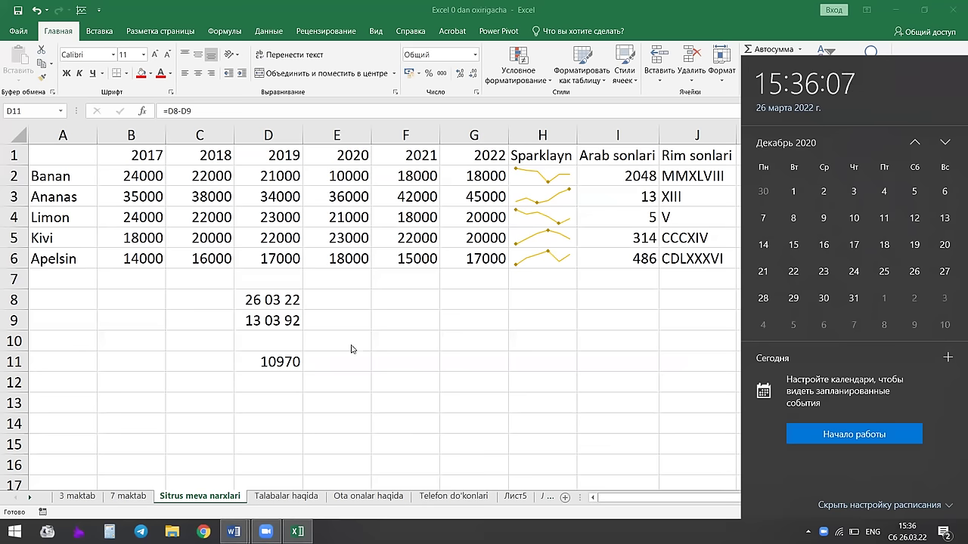
pyautogui.click(279, 299)
pyautogui.click(279, 299)
pyautogui.click(283, 316)
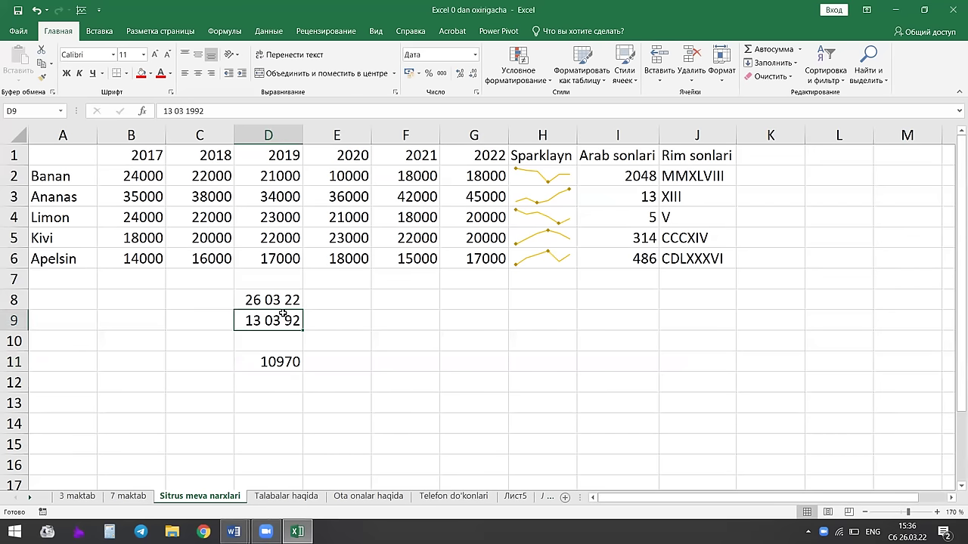
# Select various cells in columns D and F around the two dates.
pyautogui.click(408, 303)
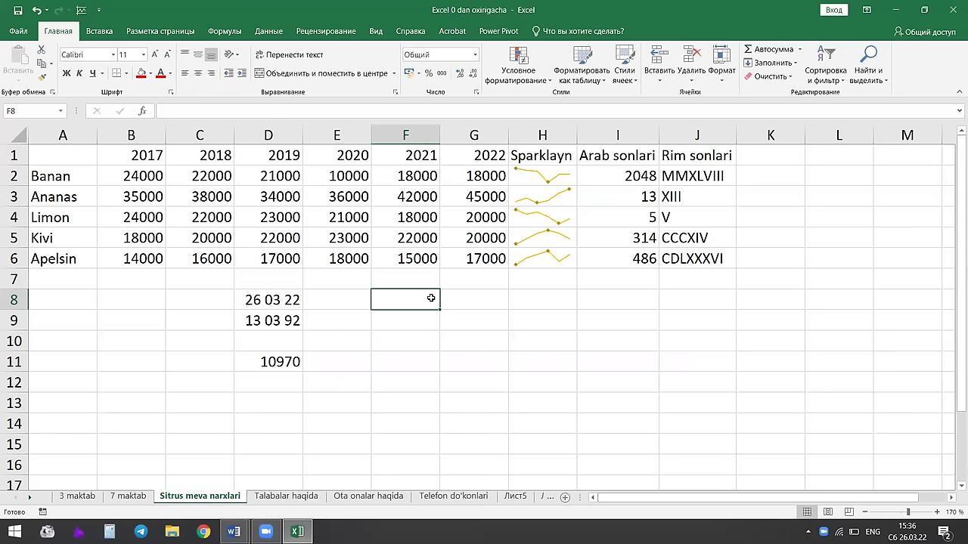
pyautogui.click(401, 319)
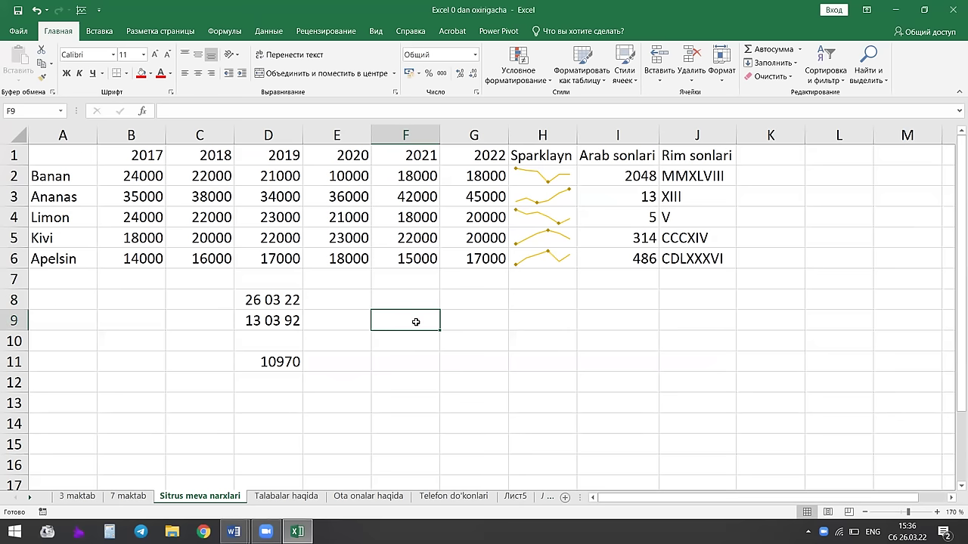
pyautogui.click(409, 360)
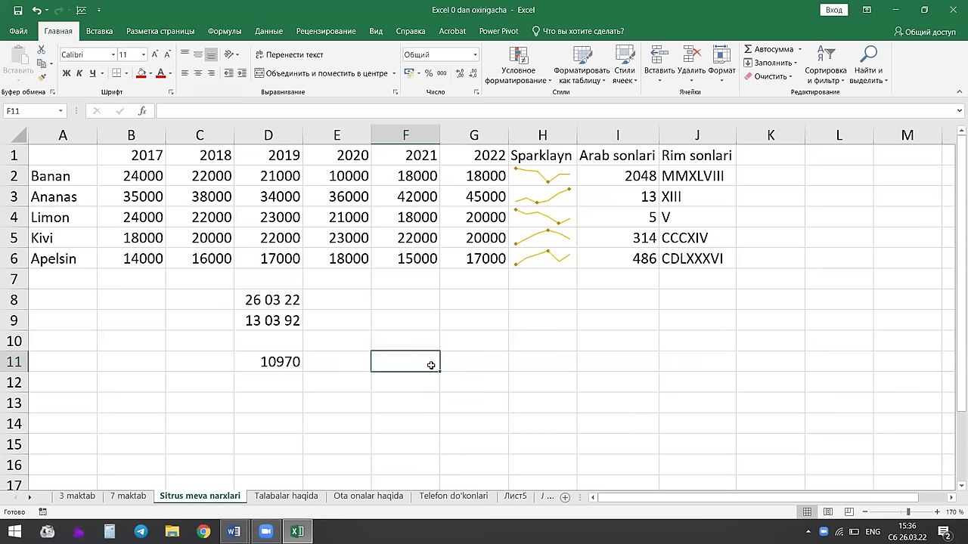
pyautogui.click(390, 333)
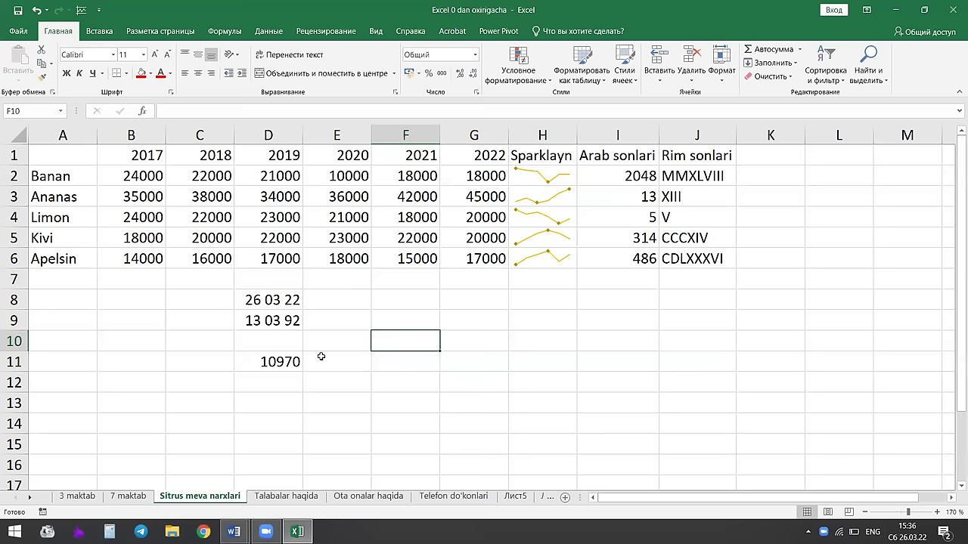
pyautogui.click(299, 299)
pyautogui.click(398, 316)
pyautogui.click(300, 318)
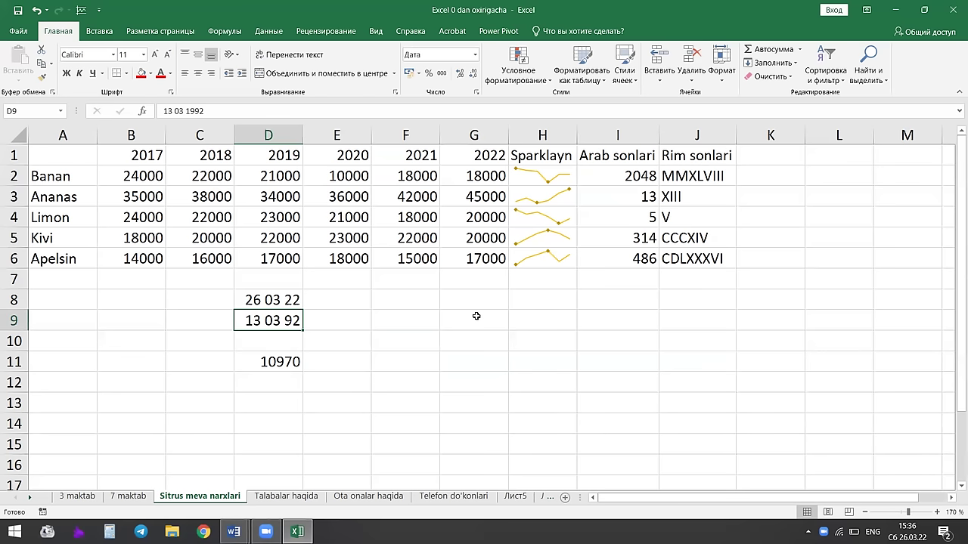
pyautogui.click(274, 297)
pyautogui.click(413, 306)
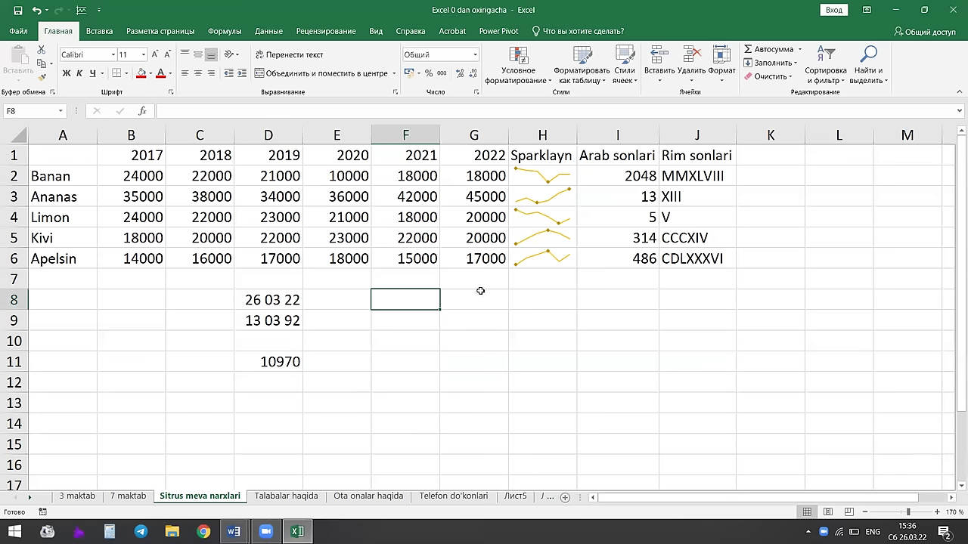
pyautogui.click(400, 321)
pyautogui.click(421, 366)
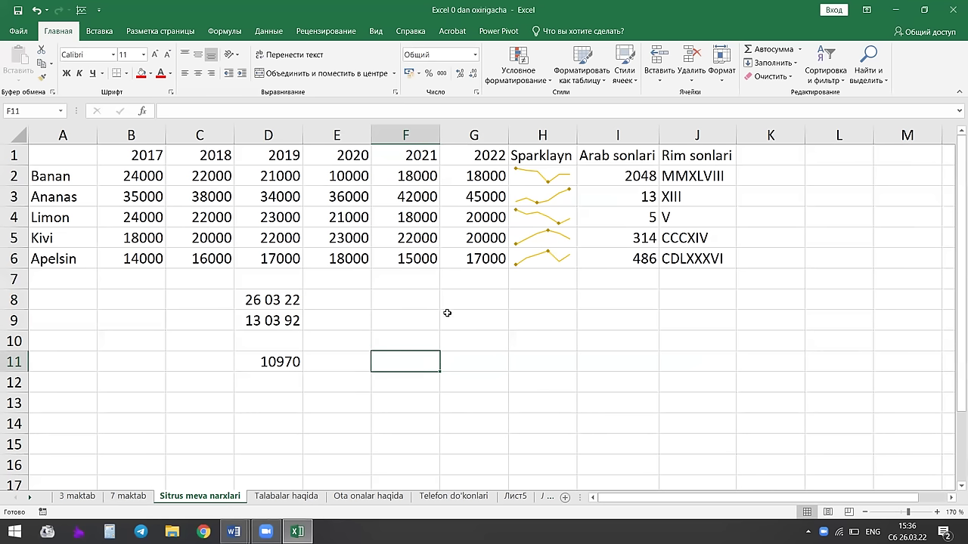
# Select cells in columns G–H, then show previews of the two open Word documents.
pyautogui.click(498, 313)
pyautogui.click(541, 301)
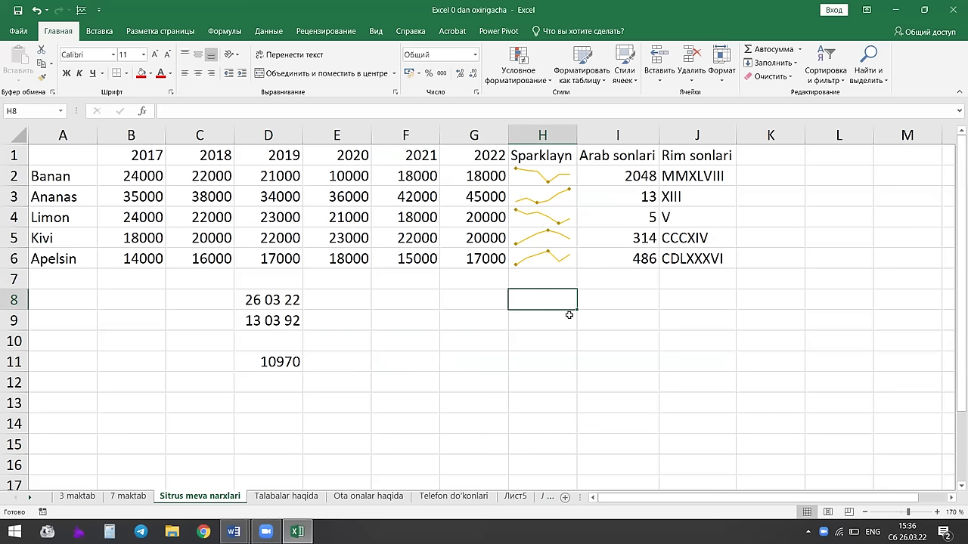
pyautogui.click(529, 314)
pyautogui.click(545, 299)
pyautogui.click(548, 319)
pyautogui.click(543, 373)
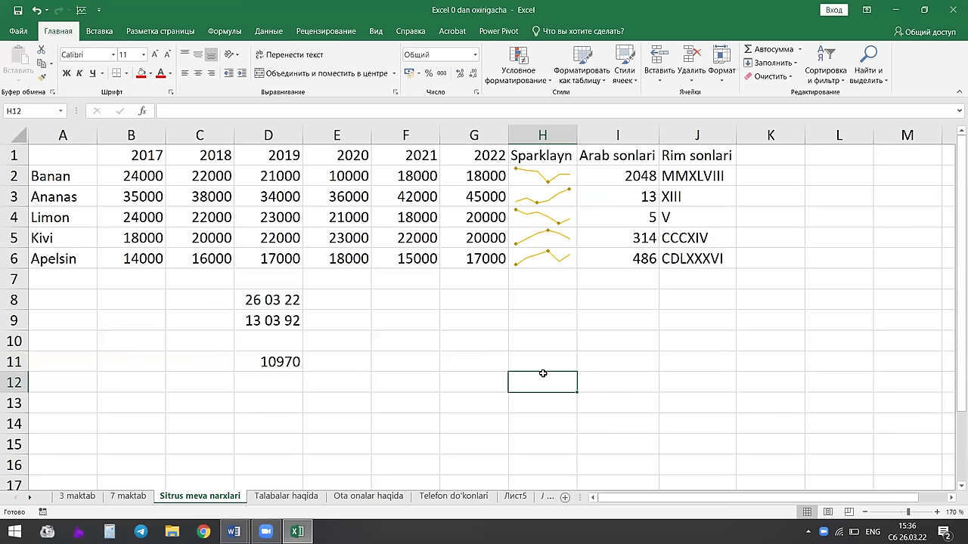
pyautogui.click(533, 365)
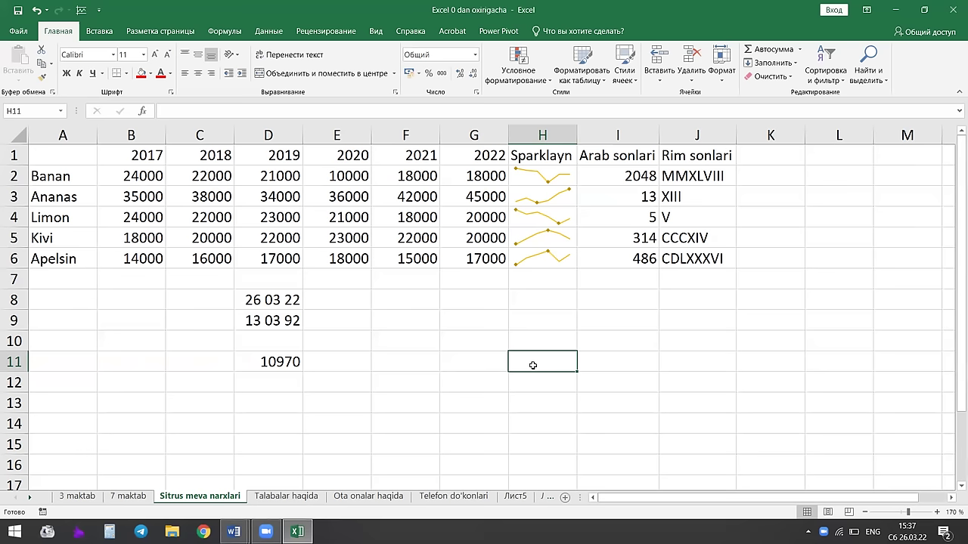
pyautogui.click(234, 532)
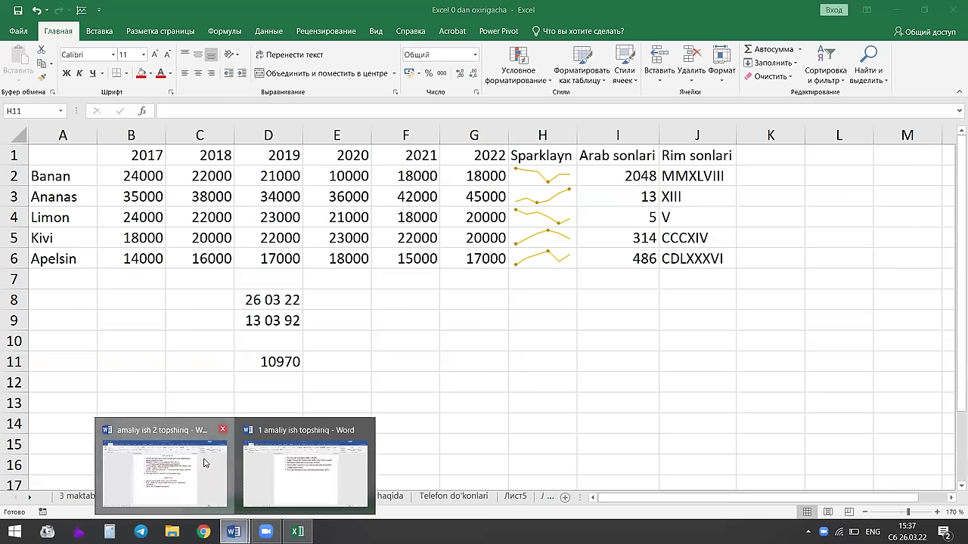
# View the 'amaliy ish 2 topshiriq' task document in Word, then return to Excel's cell F9.
pyautogui.click(203, 462)
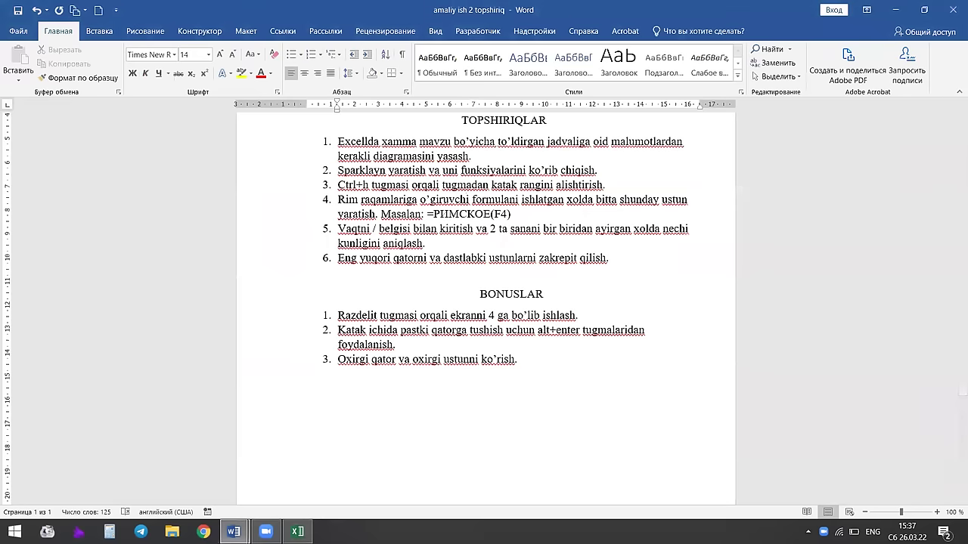
pyautogui.click(297, 532)
pyautogui.click(413, 322)
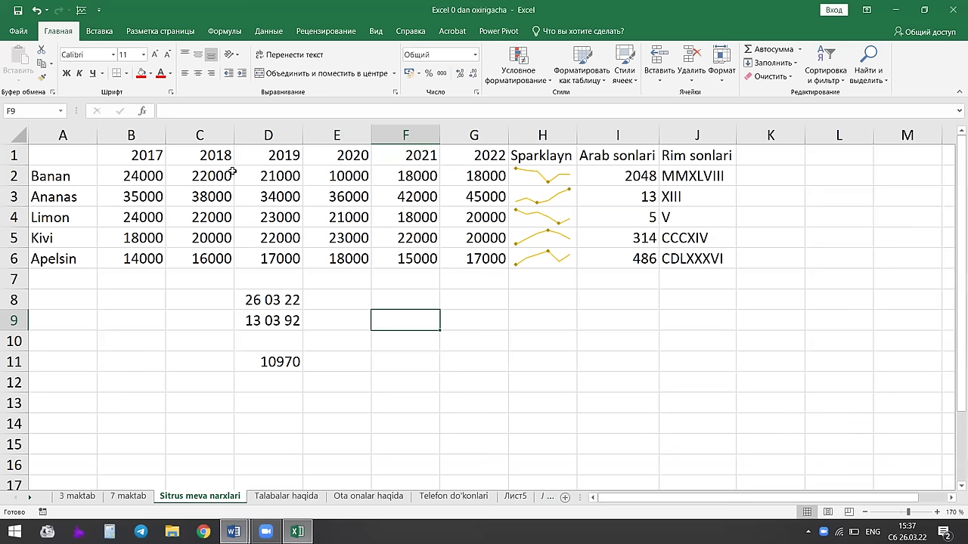
# Copy the Kivi row A5:J5, including its sparkline and CCCXIV.
pyautogui.click(206, 298)
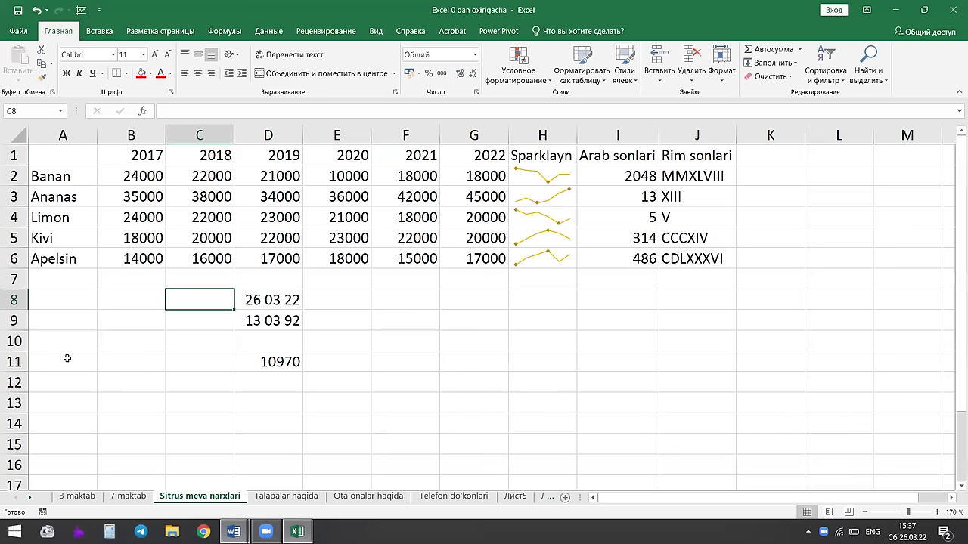
pyautogui.click(159, 344)
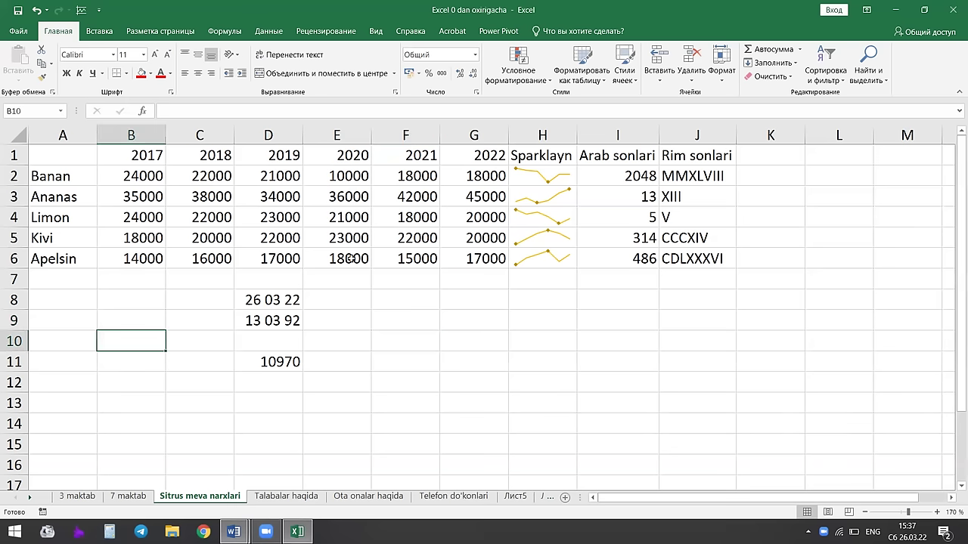
pyautogui.click(65, 250)
pyautogui.click(87, 245)
pyautogui.moveTo(89, 240); pyautogui.dragTo(660, 239)
pyautogui.hotkey('ctrl', 'c')
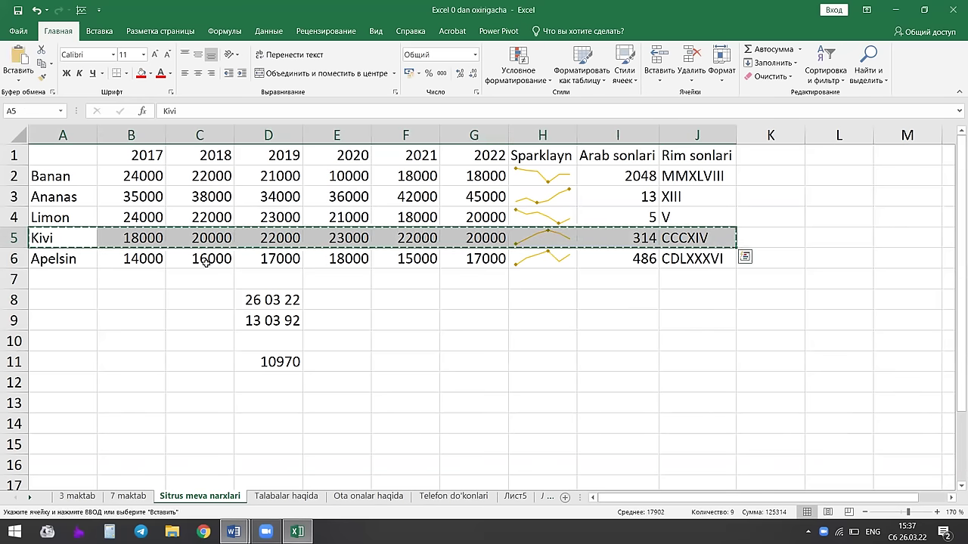
# Paste the copied Kivi row into row 73, starting at cell A73.
pyautogui.click(174, 271)
pyautogui.scroll(-5, 174, 272)
pyautogui.scroll(-12, 175, 272)
pyautogui.scroll(-5, 175, 271)
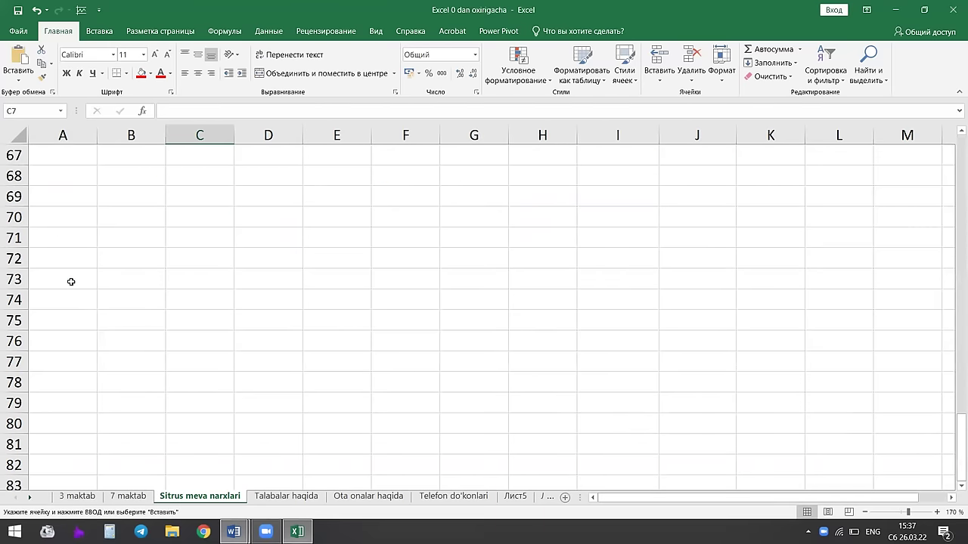
pyautogui.click(69, 280)
pyautogui.hotkey('ctrl', 'v')
# Check the pasted 18000 and 22000 values in row 73, then return to the sheet's top.
pyautogui.click(613, 295)
pyautogui.press('Up')
pyautogui.press('Right')
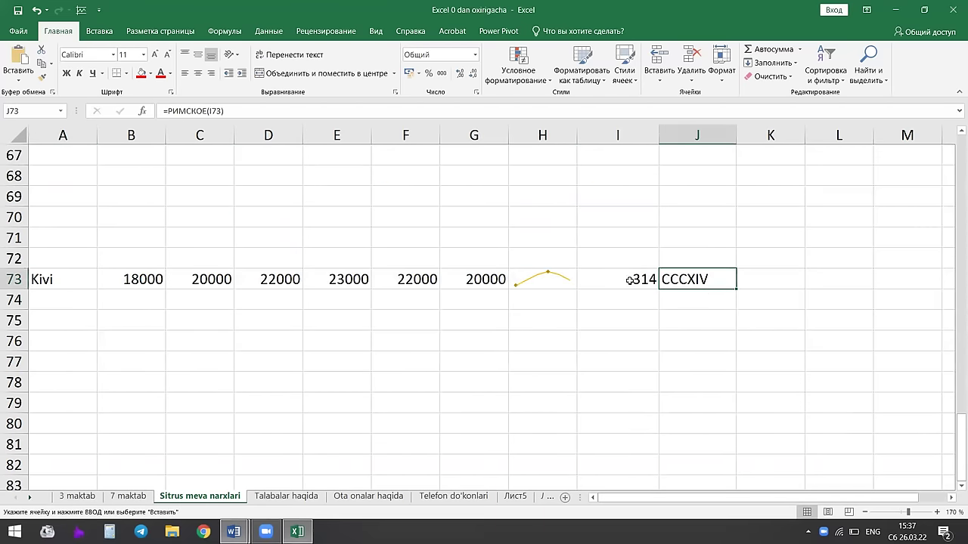
pyautogui.scroll(-2, 484, 280)
pyautogui.scroll(1, 134, 204)
pyautogui.scroll(8, 143, 217)
pyautogui.scroll(-2, 143, 217)
pyautogui.scroll(-9, 144, 217)
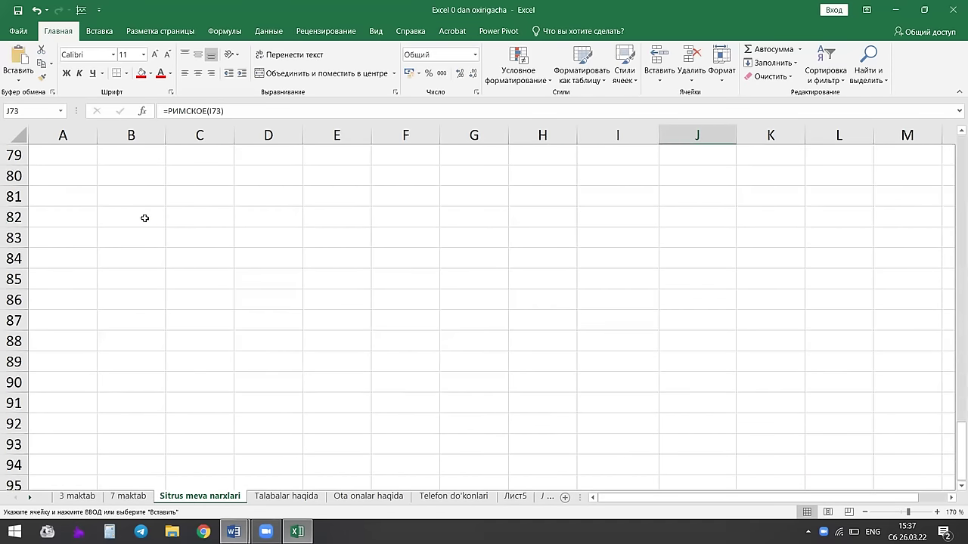
pyautogui.scroll(2, 144, 216)
pyautogui.scroll(1, 151, 219)
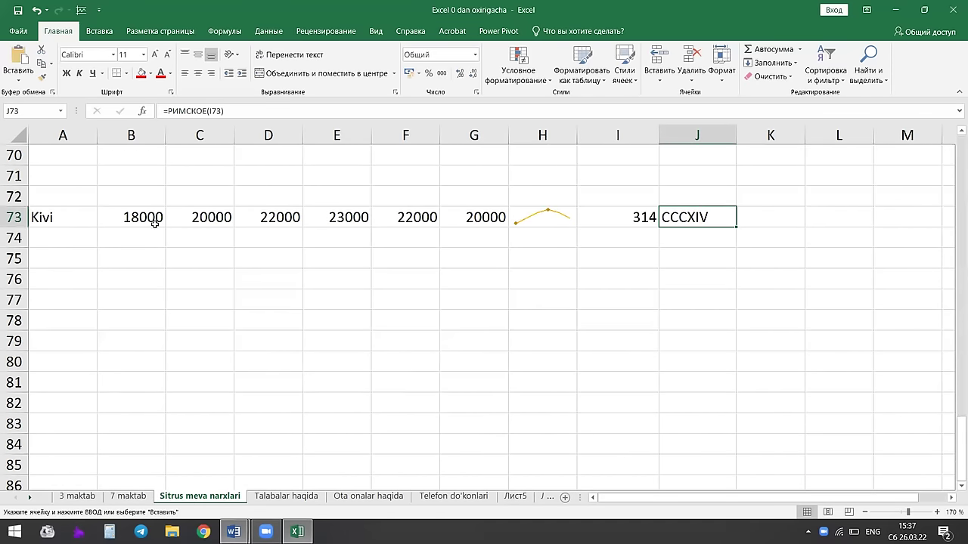
pyautogui.click(136, 220)
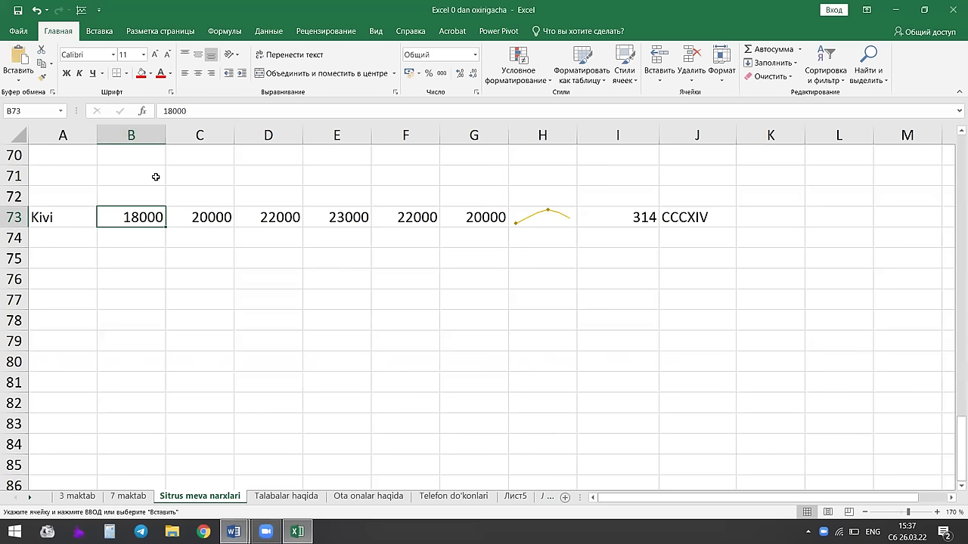
pyautogui.click(293, 228)
pyautogui.press('Up')
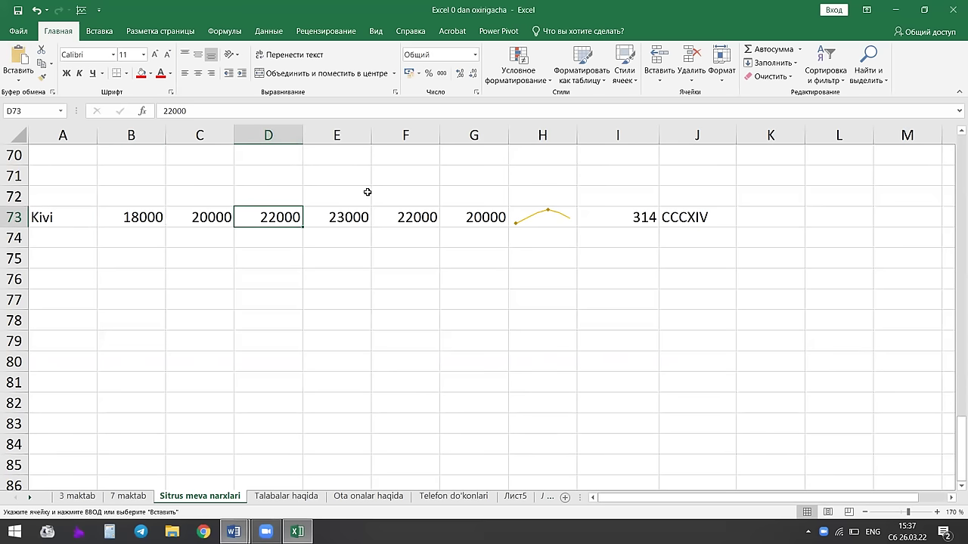
pyautogui.click(407, 213)
pyautogui.scroll(8, 364, 231)
pyautogui.scroll(8, 363, 232)
pyautogui.scroll(7, 361, 235)
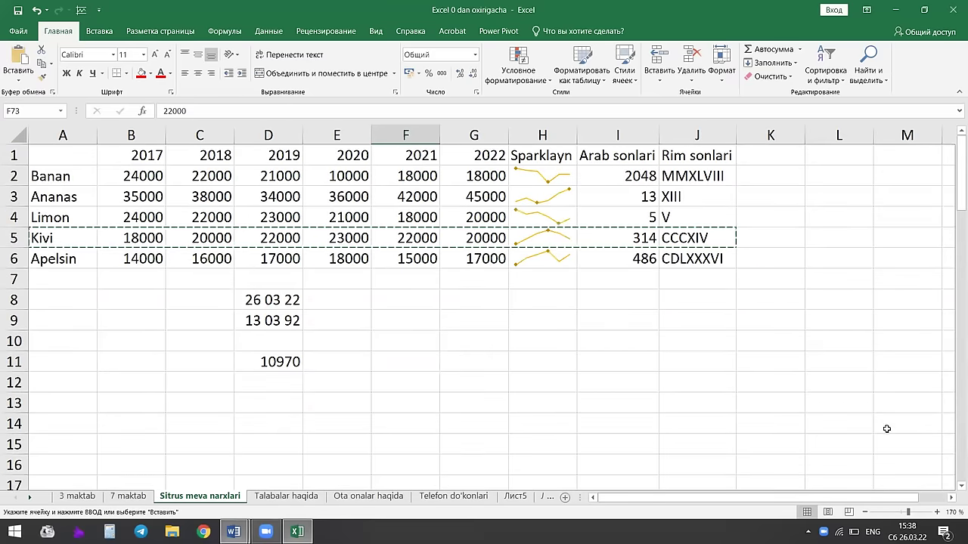
# Scroll across the table checking the 2021 heading and the 42000 and 45000 prices.
pyautogui.click(951, 498)
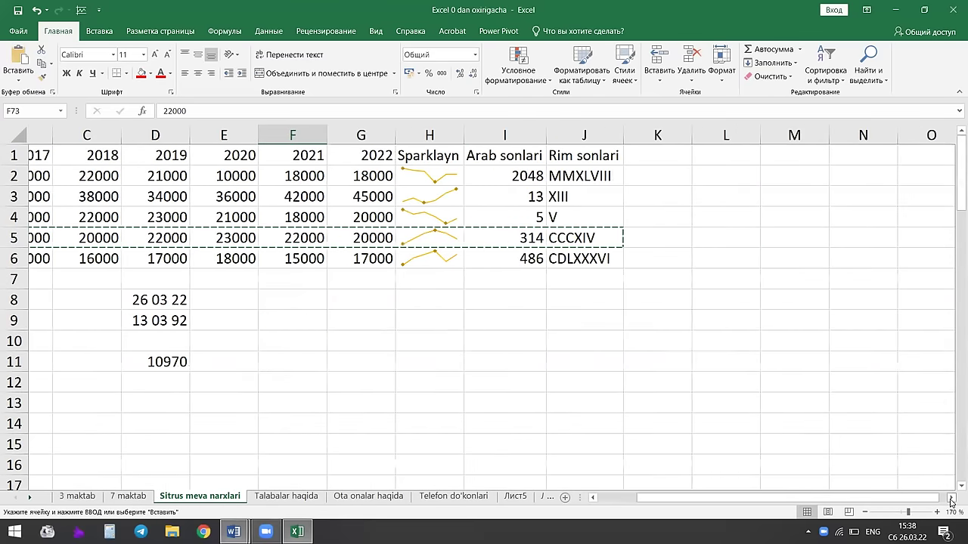
pyautogui.click(951, 499)
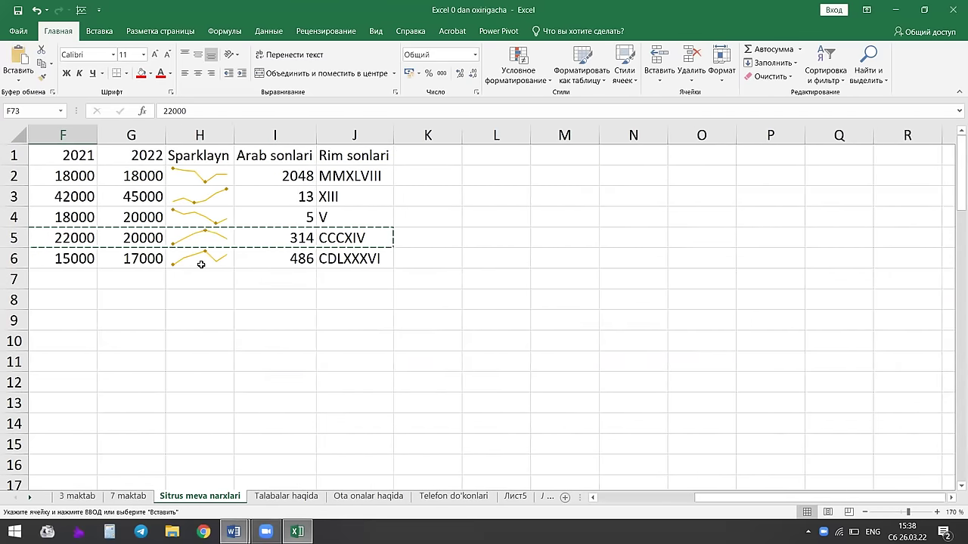
pyautogui.click(89, 155)
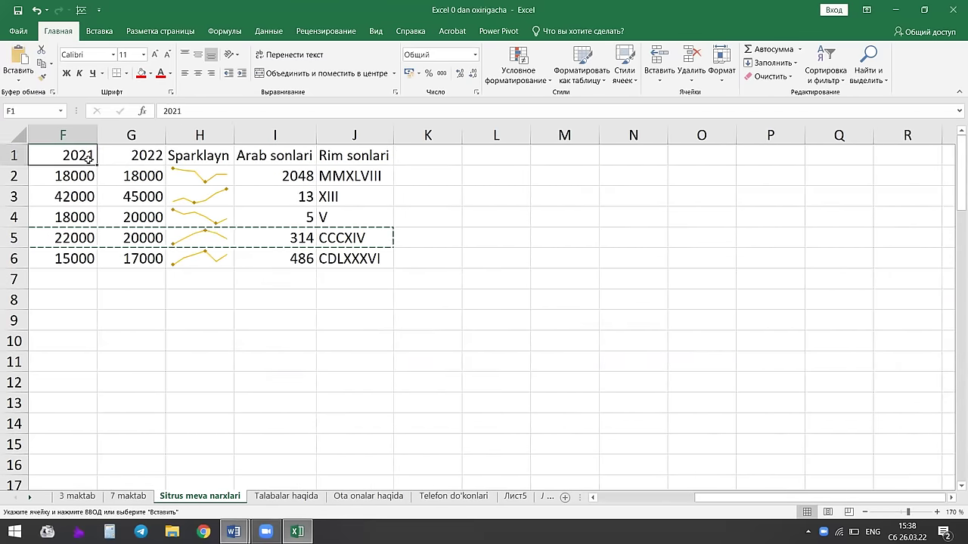
pyautogui.click(79, 204)
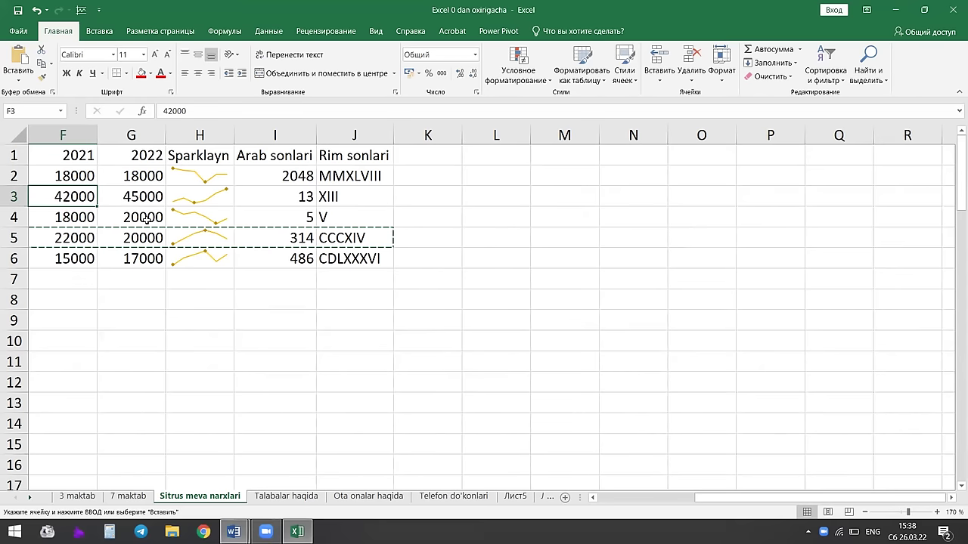
pyautogui.click(140, 196)
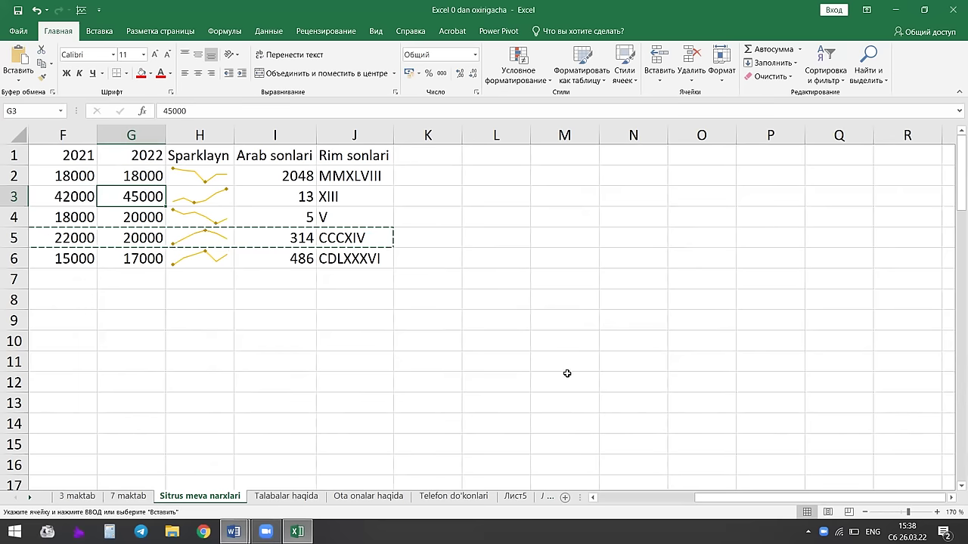
# Check the 17000 price in D6, return to A1 and switch to the View ribbon.
pyautogui.hscroll(-1, 568, 432)
pyautogui.hscroll(-3, 568, 432)
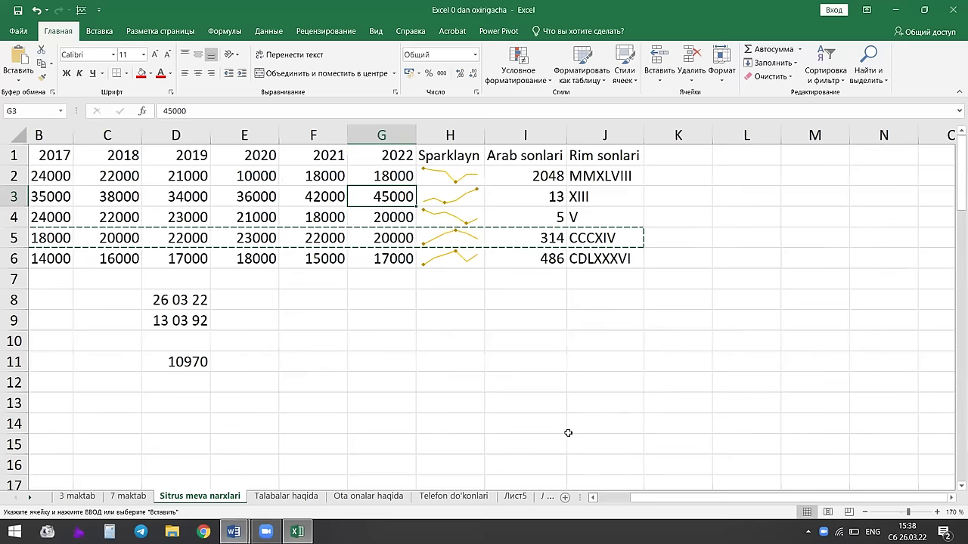
pyautogui.hscroll(-1, 568, 433)
pyautogui.click(473, 288)
pyautogui.click(276, 259)
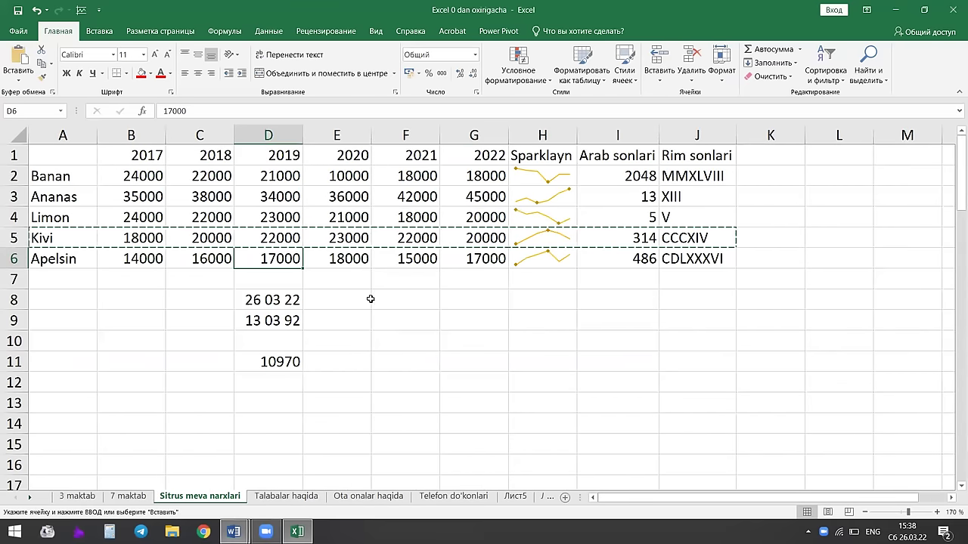
pyautogui.click(74, 158)
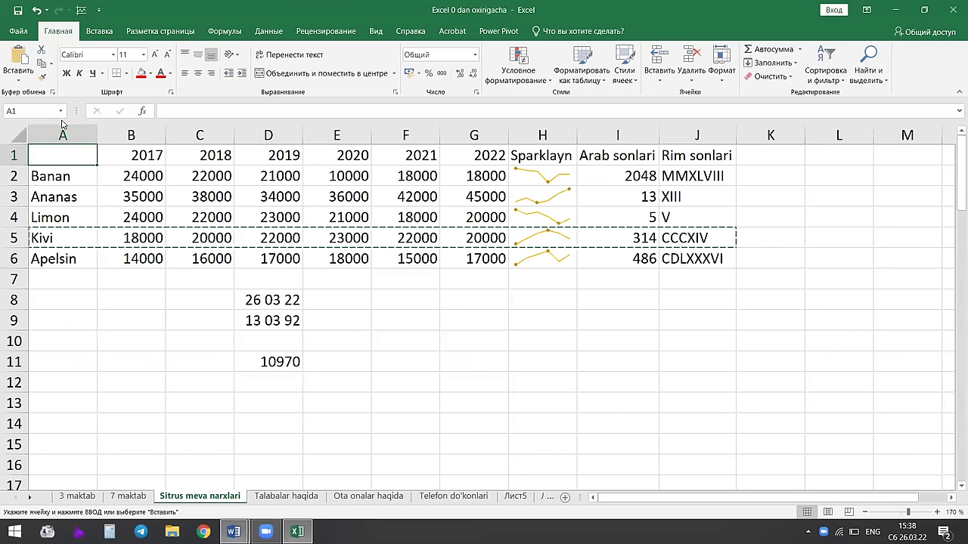
pyautogui.click(376, 33)
pyautogui.click(514, 72)
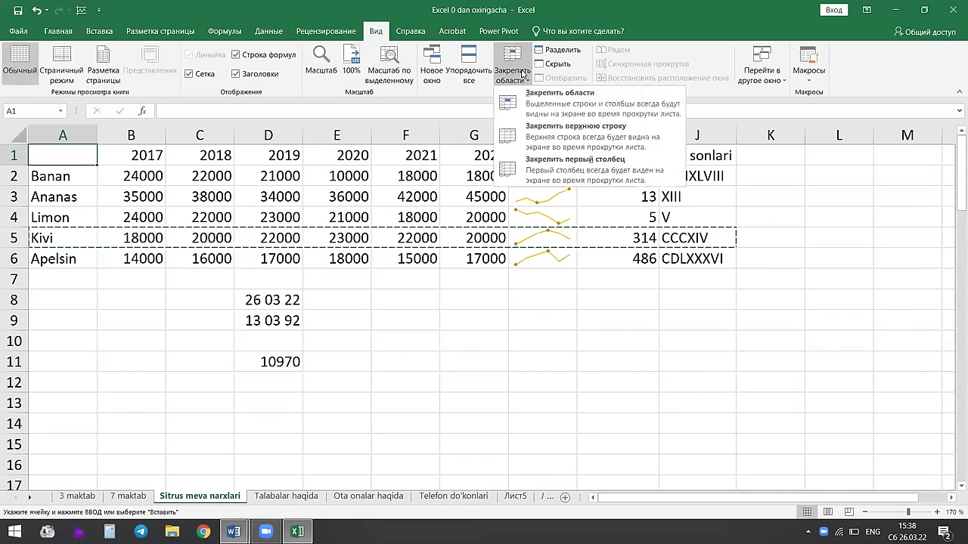
pyautogui.click(579, 138)
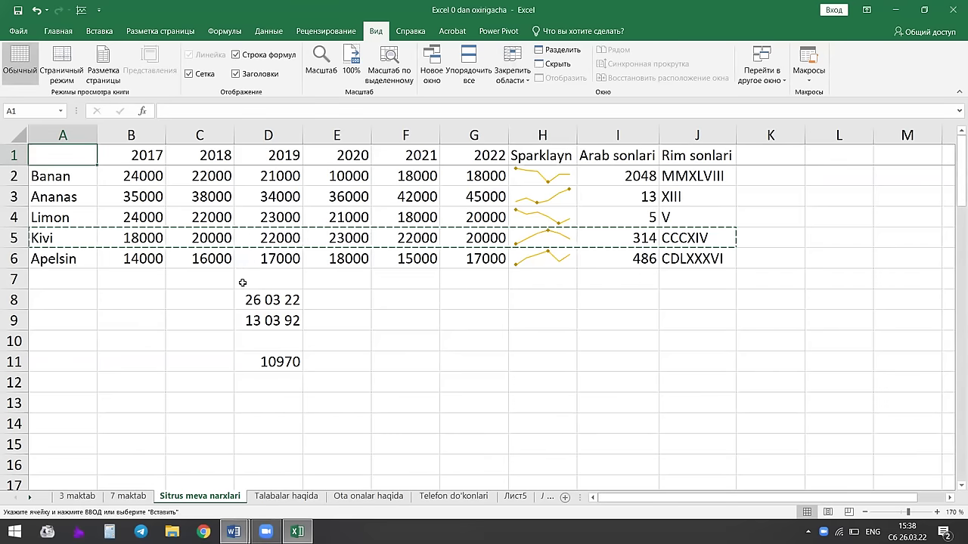
pyautogui.scroll(-7, 243, 283)
pyautogui.scroll(-3, 242, 276)
pyautogui.scroll(-4, 173, 194)
pyautogui.scroll(-3, 213, 200)
pyautogui.scroll(-7, 215, 203)
pyautogui.scroll(1, 216, 205)
pyautogui.scroll(-1, 225, 194)
pyautogui.scroll(1, 196, 186)
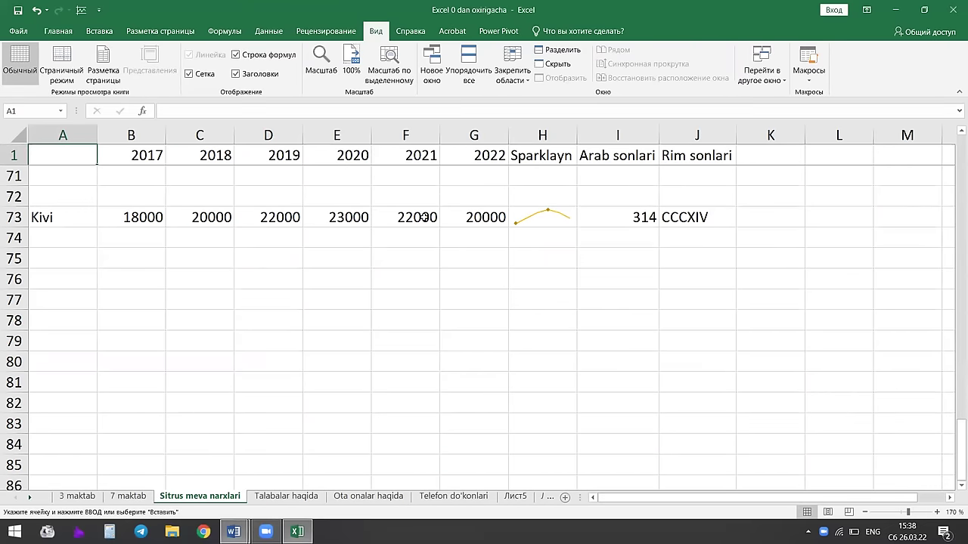
pyautogui.scroll(5, 419, 283)
pyautogui.scroll(-6, 419, 283)
pyautogui.scroll(11, 419, 283)
pyautogui.scroll(12, 418, 282)
pyautogui.scroll(2, 419, 282)
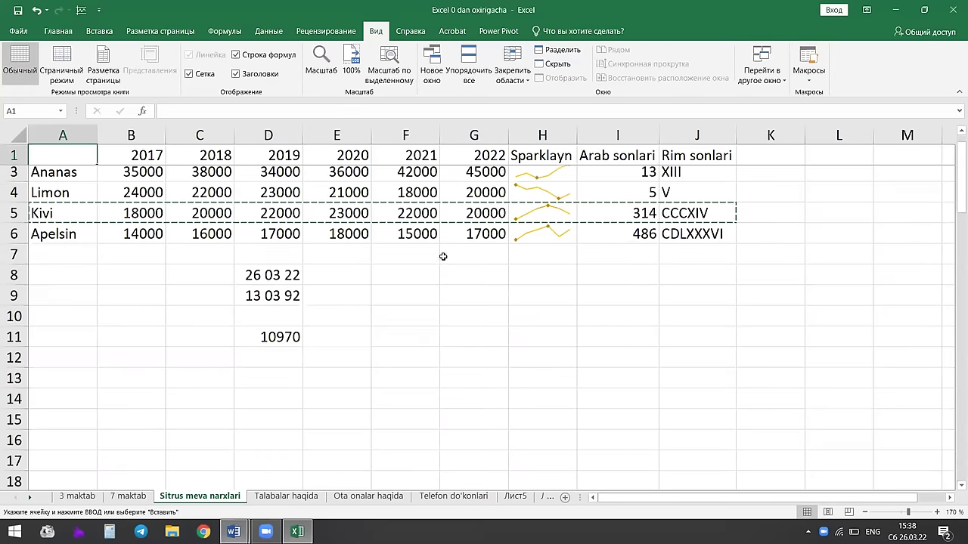
pyautogui.scroll(1, 441, 255)
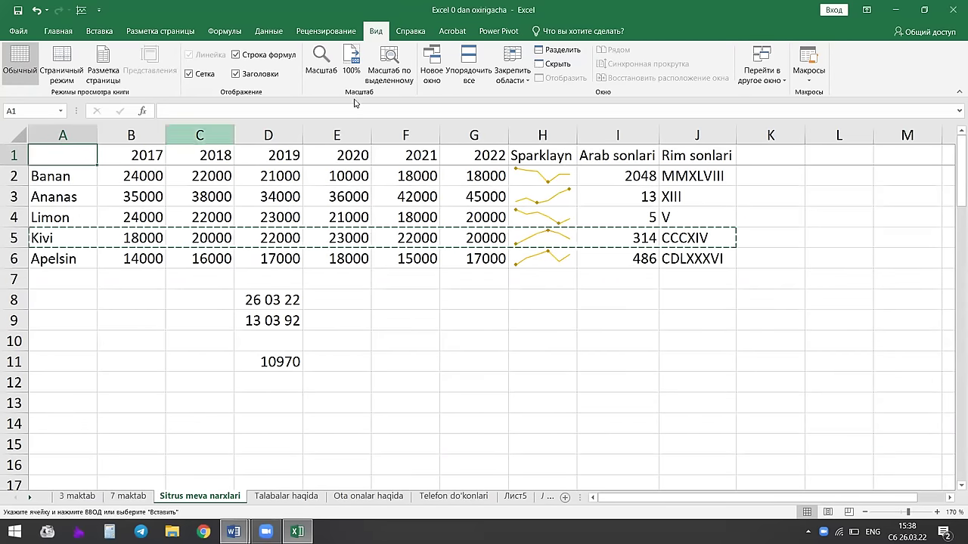
pyautogui.click(514, 66)
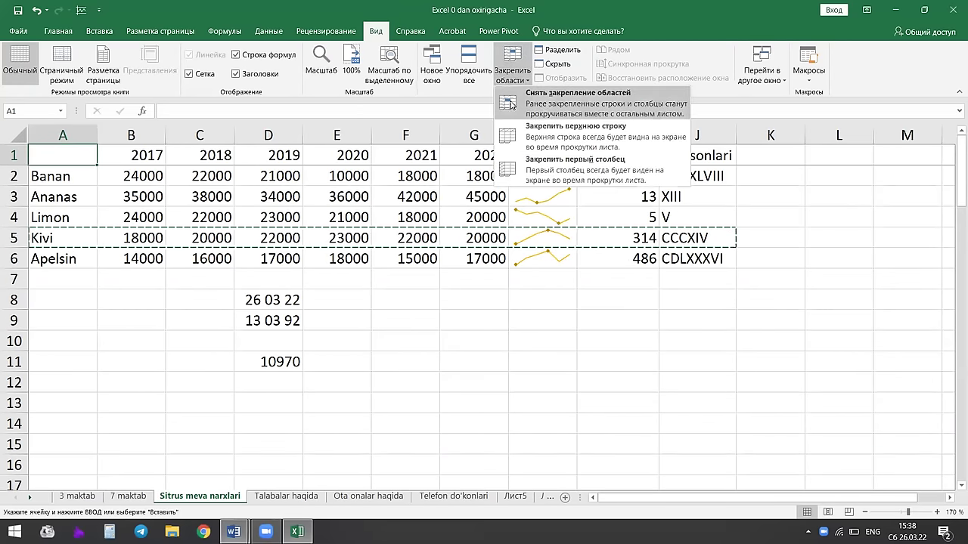
pyautogui.click(639, 108)
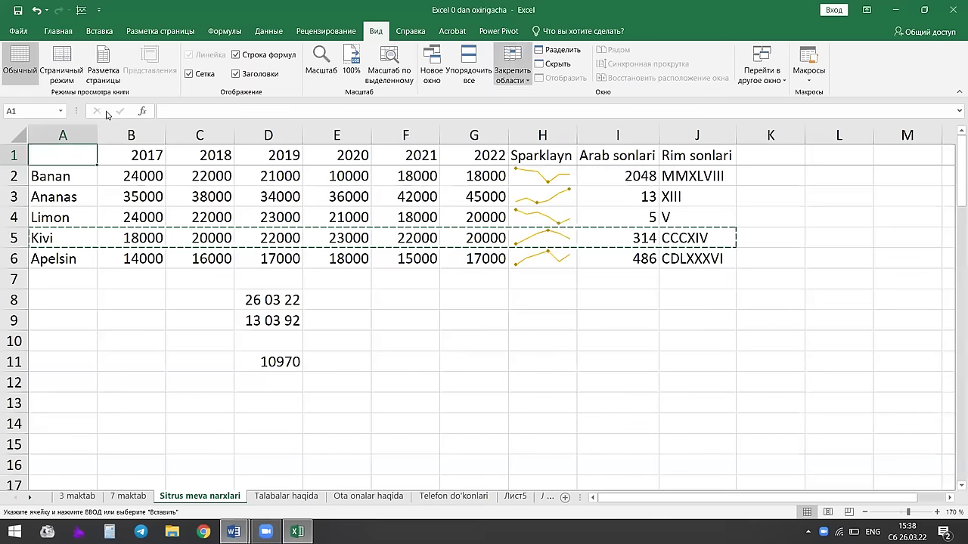
pyautogui.click(200, 237)
pyautogui.scroll(-6, 204, 231)
pyautogui.scroll(5, 146, 196)
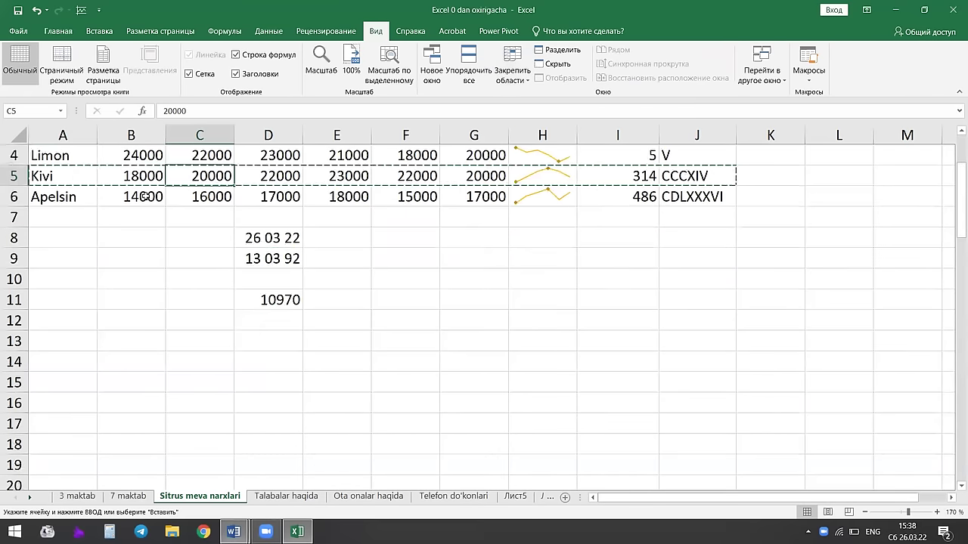
pyautogui.scroll(1, 159, 194)
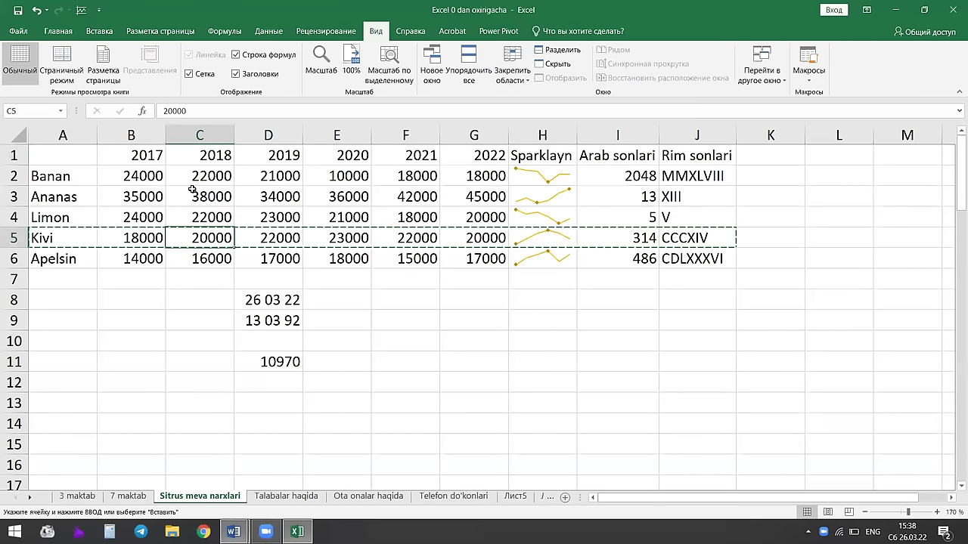
# From A1, apply Freeze First Column to lock the fruit-name column.
pyautogui.click(69, 162)
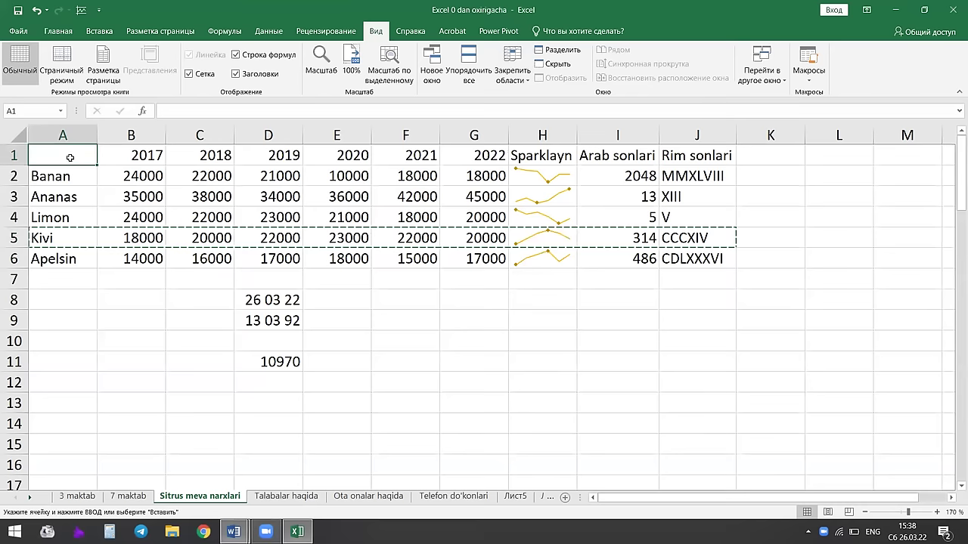
pyautogui.click(511, 59)
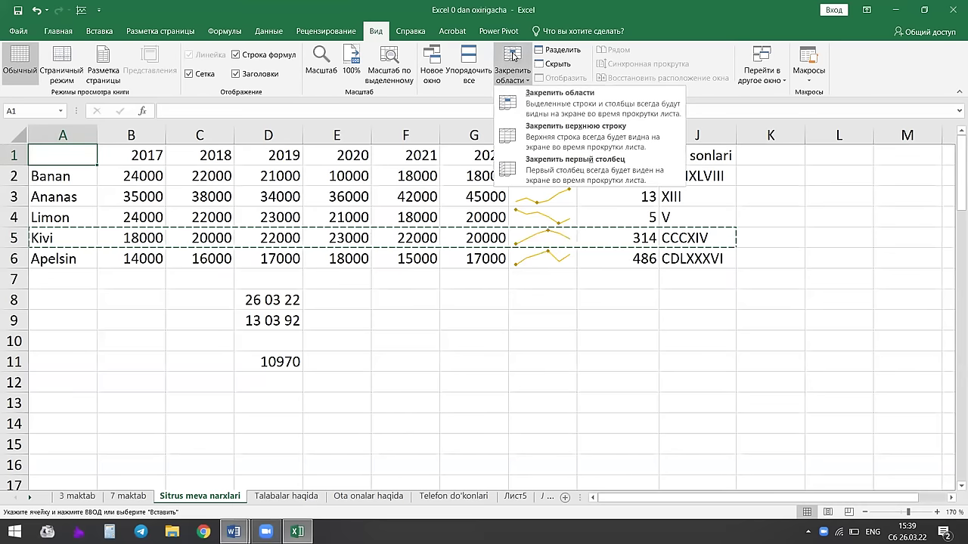
pyautogui.click(642, 174)
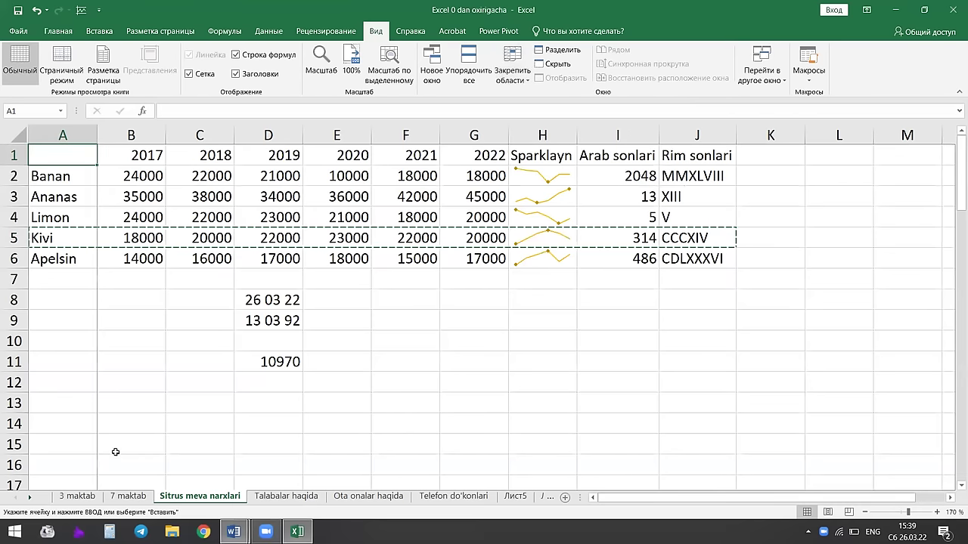
# Scroll right to confirm Banan and Limon stay visible beside their 2022 prices.
pyautogui.click(950, 497)
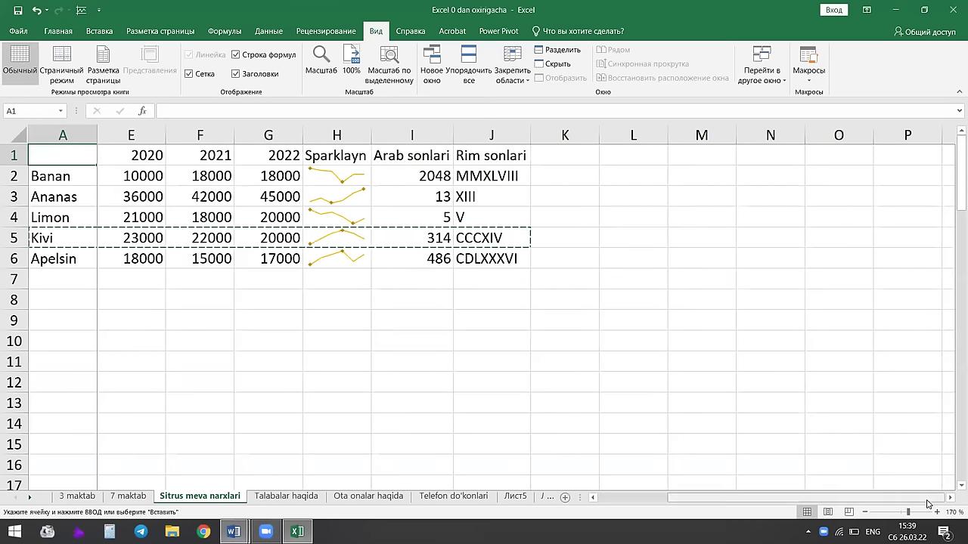
pyautogui.click(950, 498)
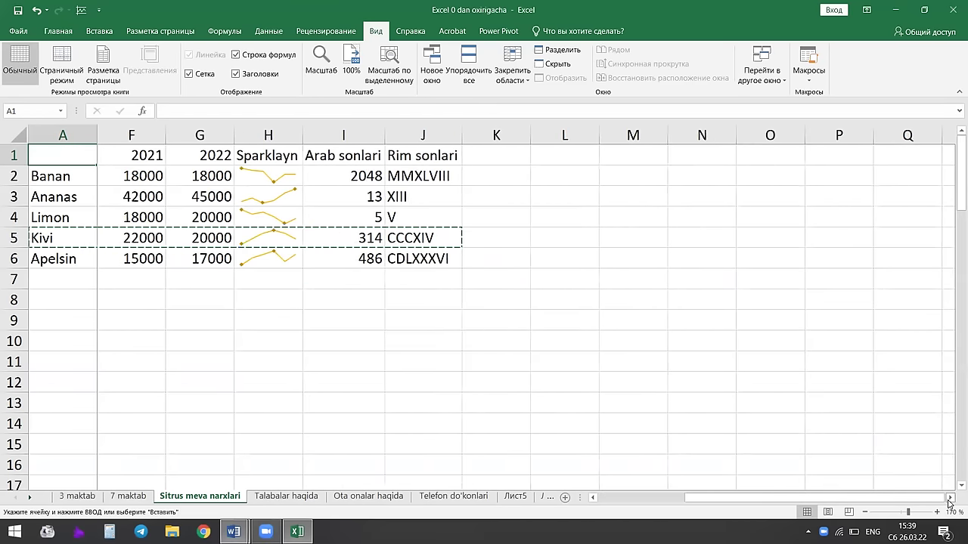
pyautogui.click(950, 498)
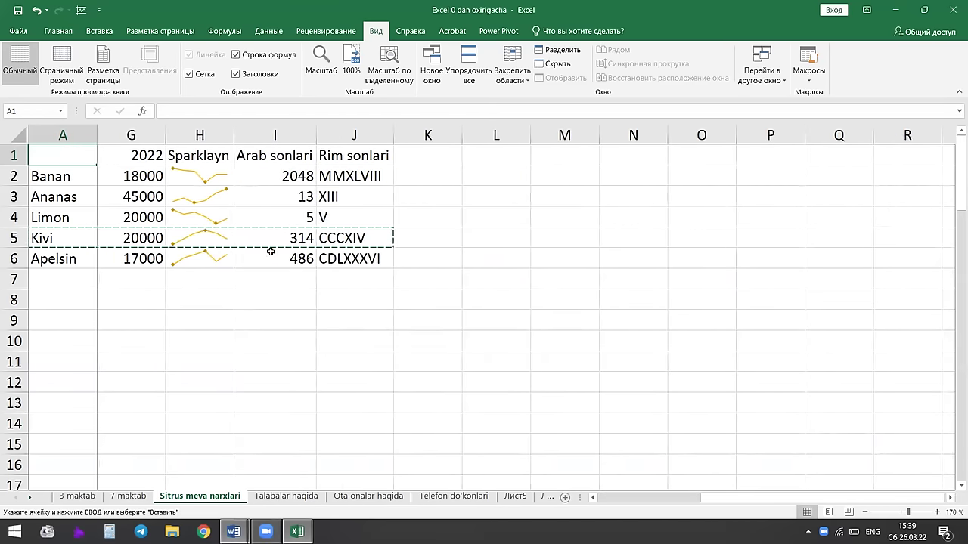
pyautogui.click(139, 179)
pyautogui.click(83, 181)
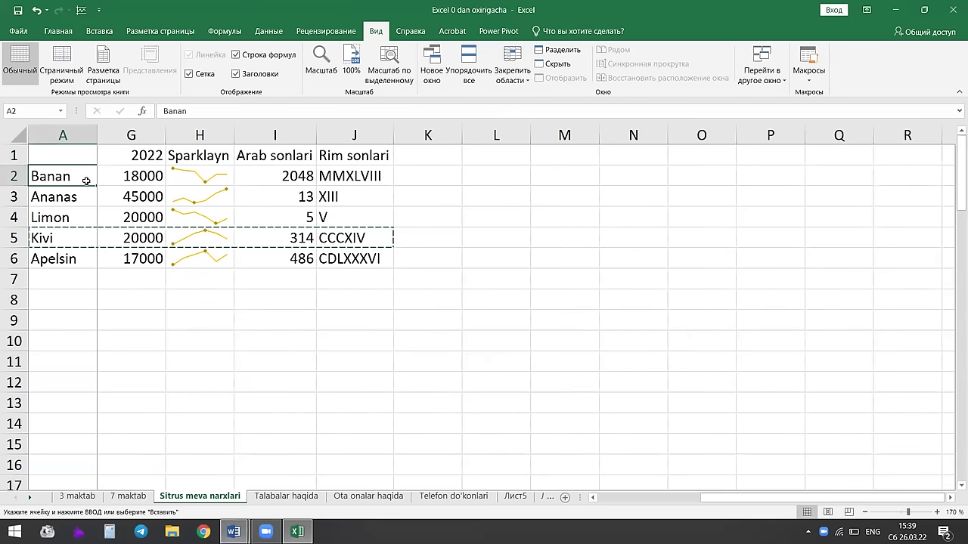
pyautogui.click(134, 216)
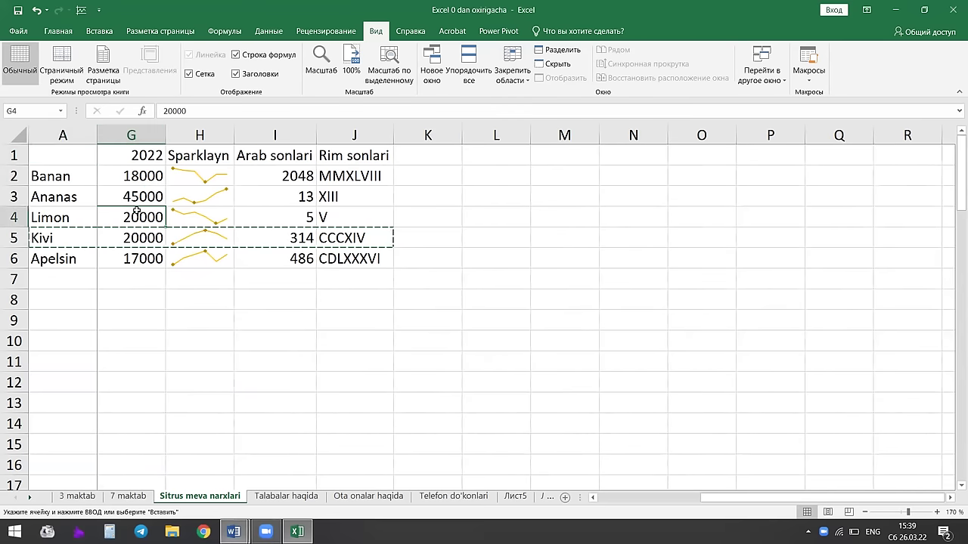
pyautogui.click(67, 222)
pyautogui.click(951, 498)
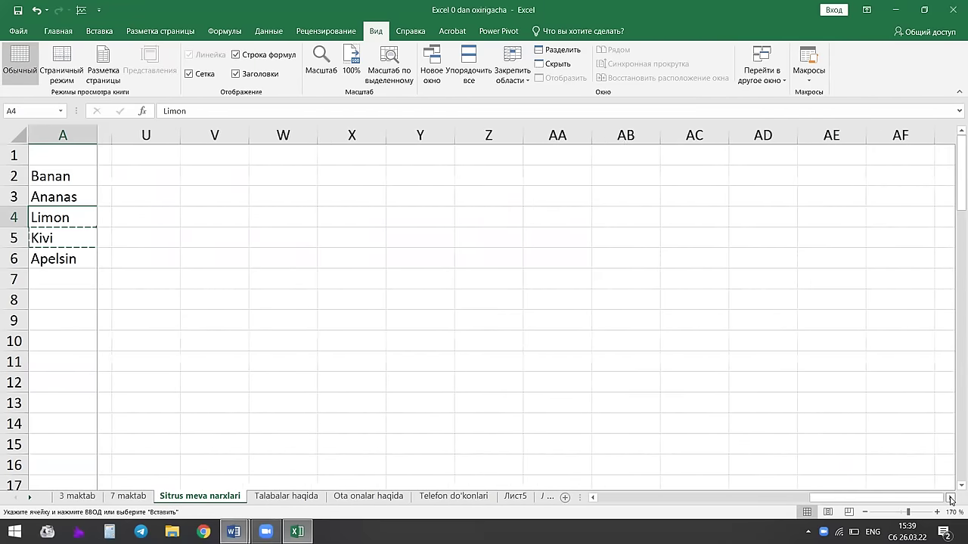
pyautogui.moveTo(950, 499); pyautogui.dragTo(951, 499)
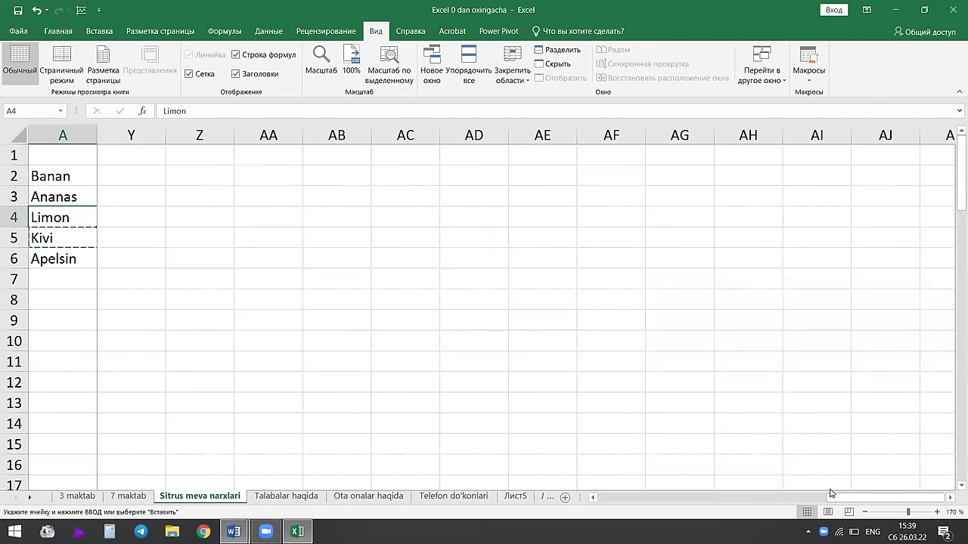
pyautogui.moveTo(835, 499); pyautogui.dragTo(597, 499)
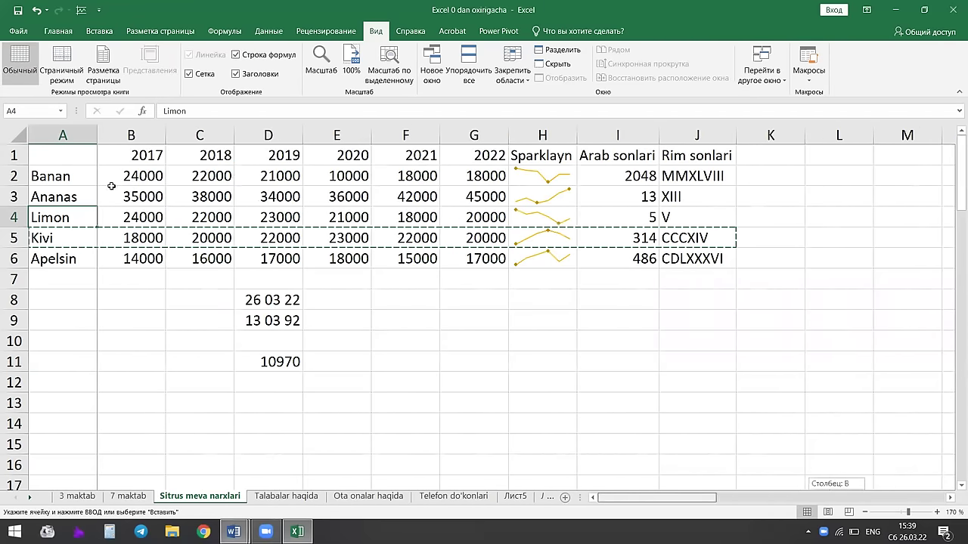
pyautogui.click(118, 199)
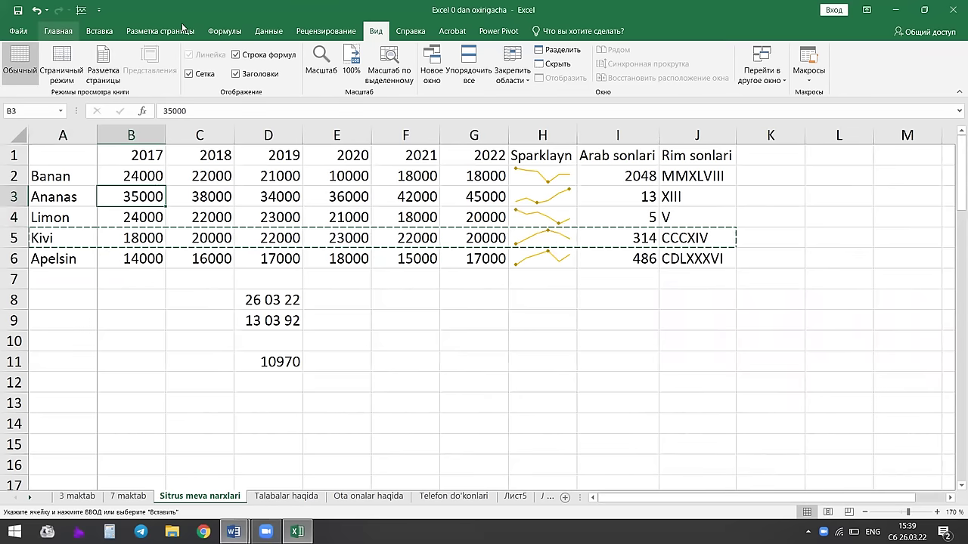
pyautogui.click(513, 72)
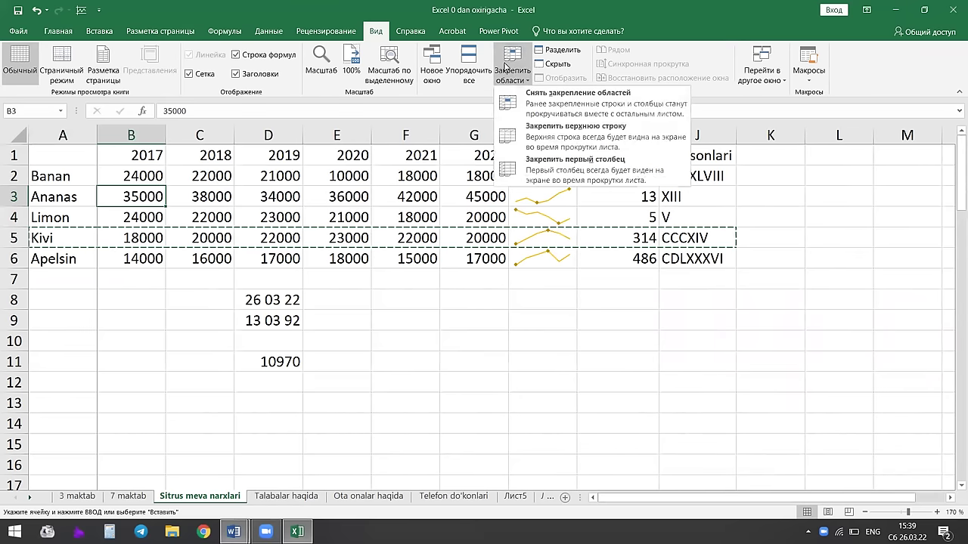
pyautogui.click(613, 104)
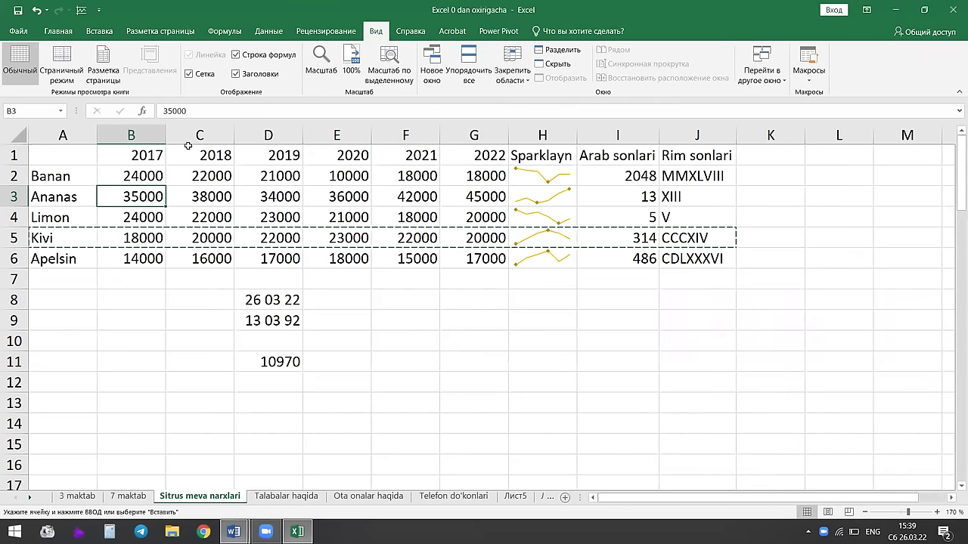
pyautogui.click(198, 176)
pyautogui.scroll(-1, 317, 303)
pyautogui.scroll(1, 317, 303)
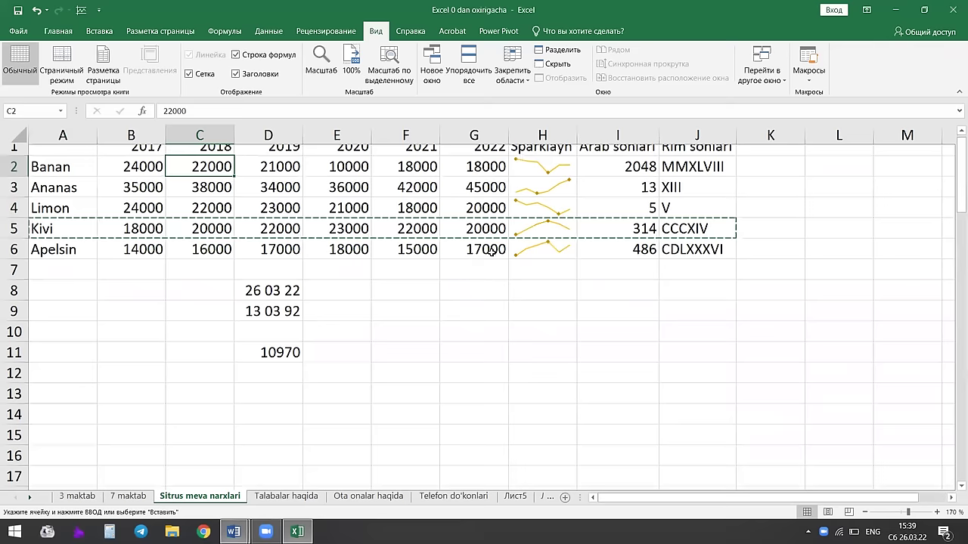
pyautogui.click(400, 307)
pyautogui.click(240, 295)
pyautogui.click(222, 346)
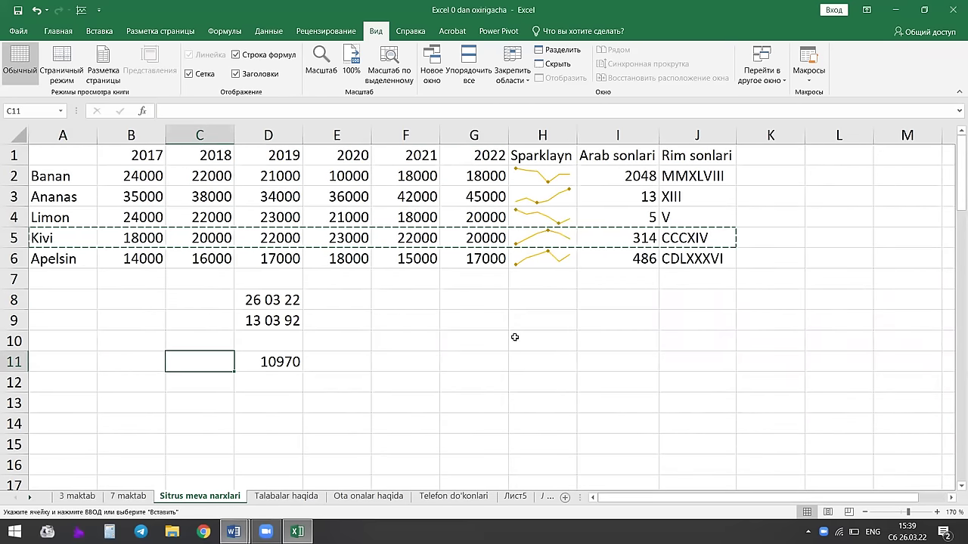
pyautogui.click(533, 344)
pyautogui.click(754, 322)
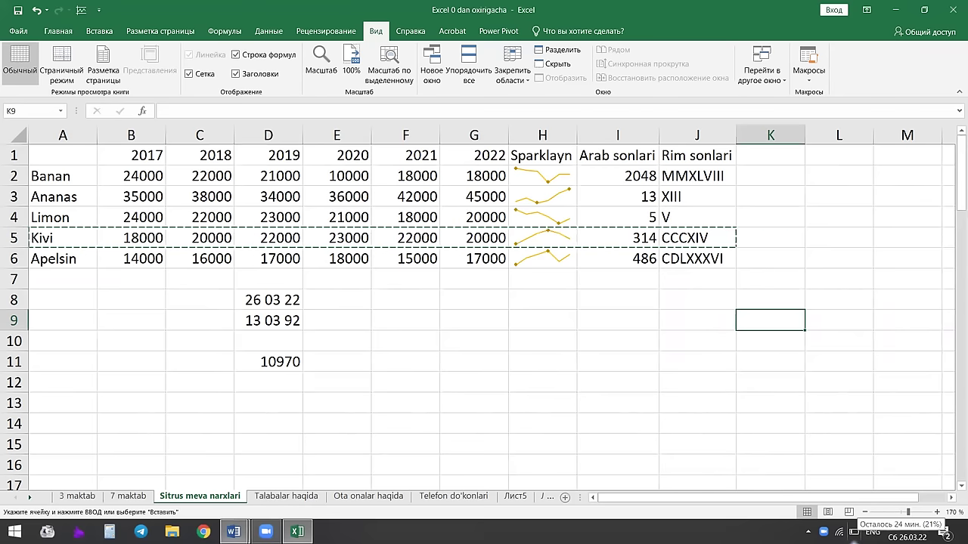
pyautogui.click(451, 298)
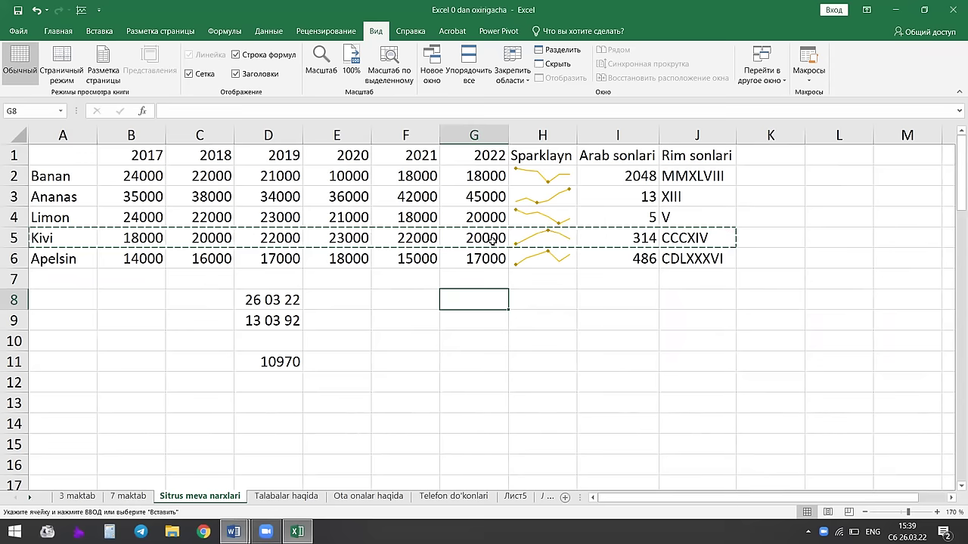
pyautogui.click(551, 305)
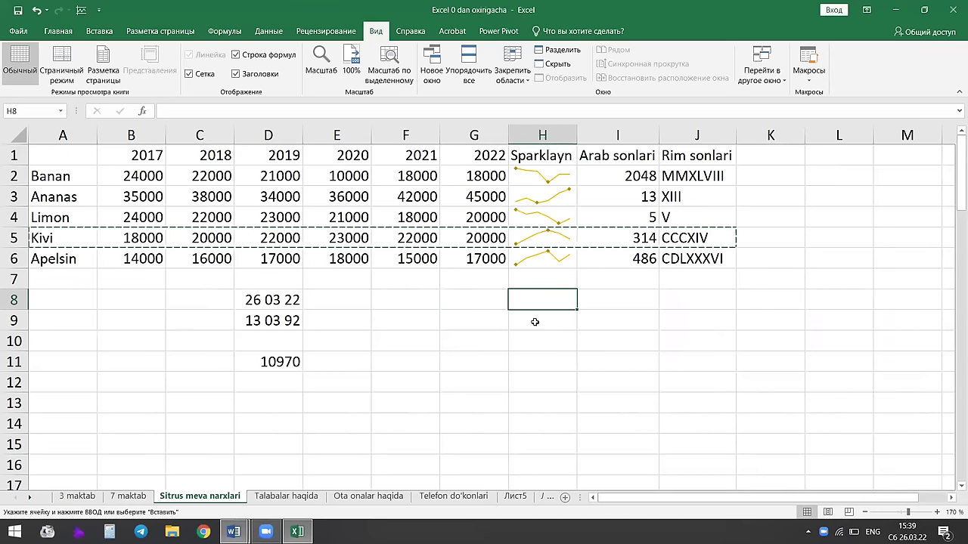
pyautogui.click(528, 282)
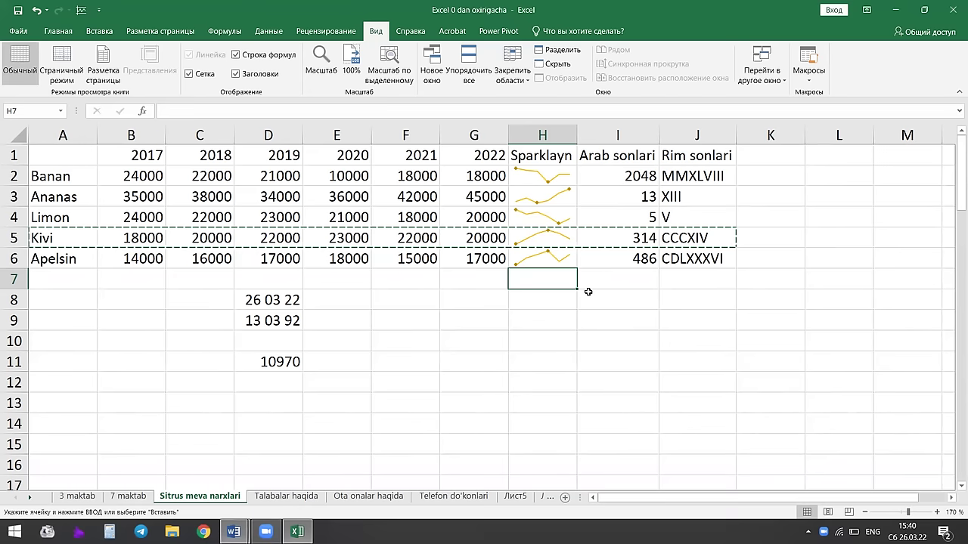
pyautogui.click(480, 295)
pyautogui.click(419, 323)
pyautogui.click(89, 295)
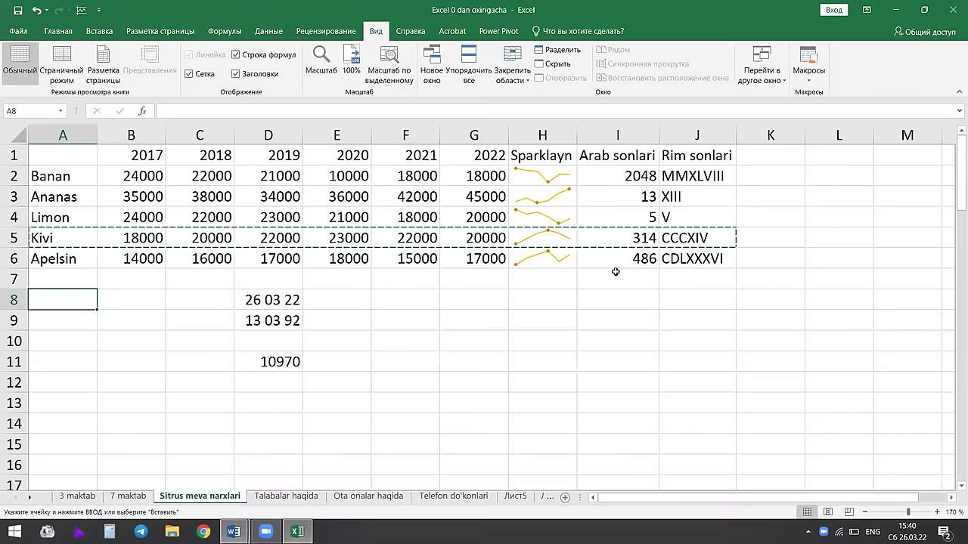
pyautogui.click(462, 316)
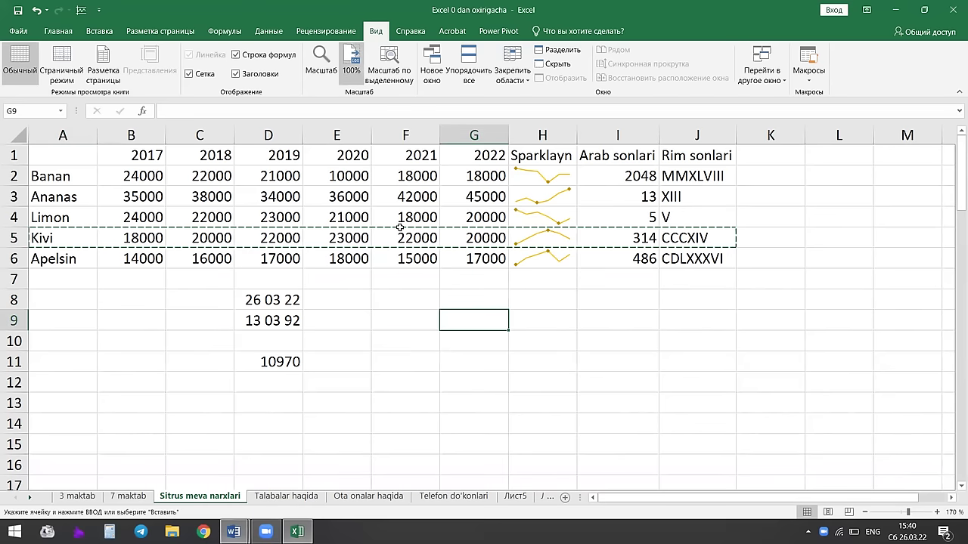
pyautogui.click(519, 308)
pyautogui.click(512, 320)
pyautogui.click(487, 321)
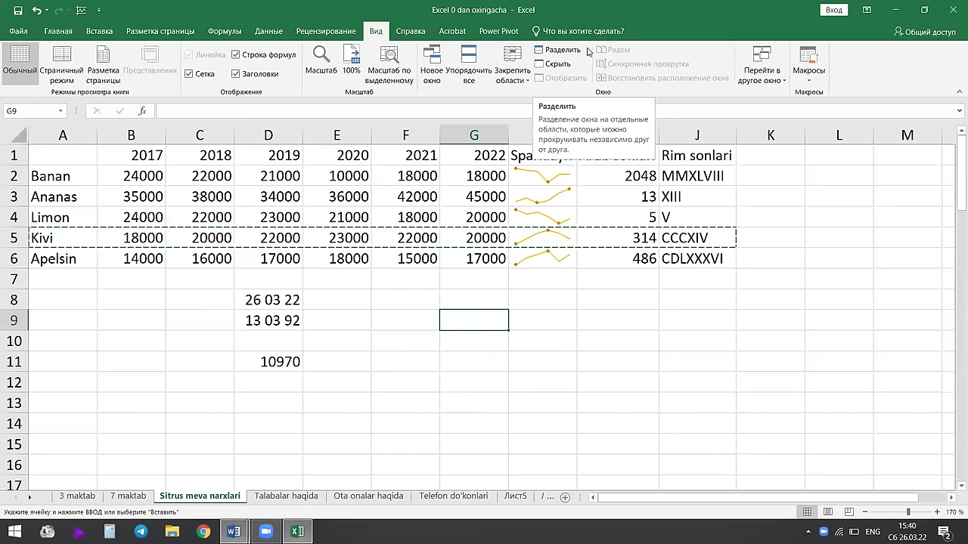
# Split the sheet into four panes and scroll the upper and lower panes independently.
pyautogui.click(563, 50)
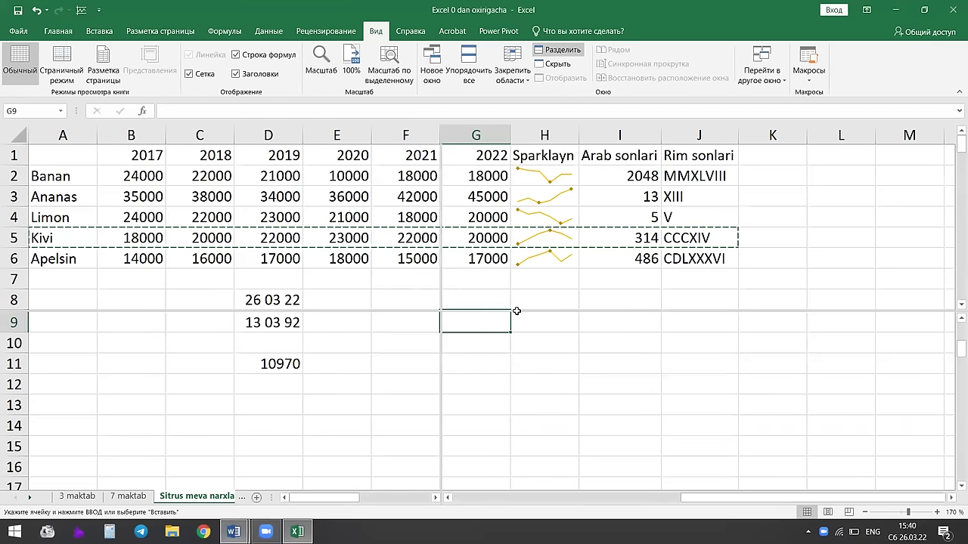
pyautogui.click(545, 386)
pyautogui.click(495, 342)
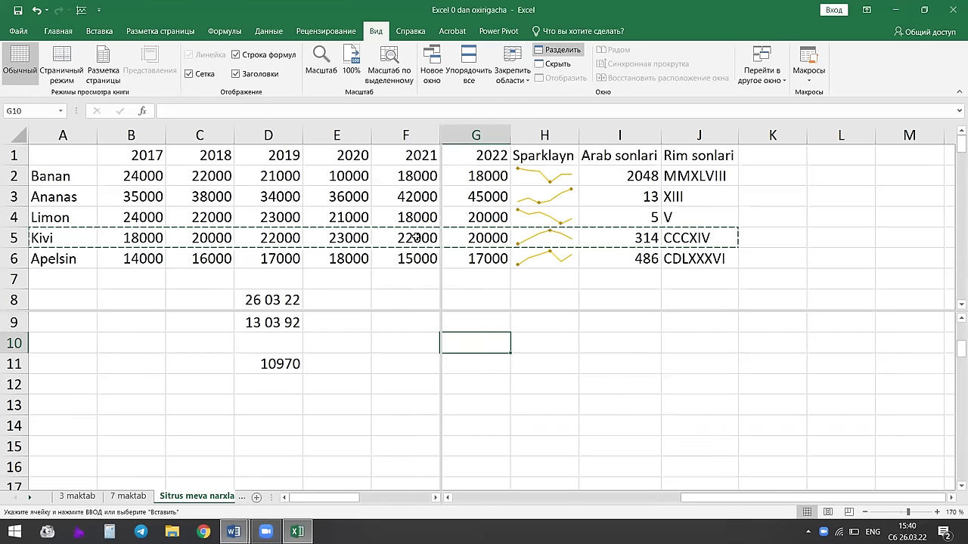
pyautogui.click(325, 274)
pyautogui.click(126, 258)
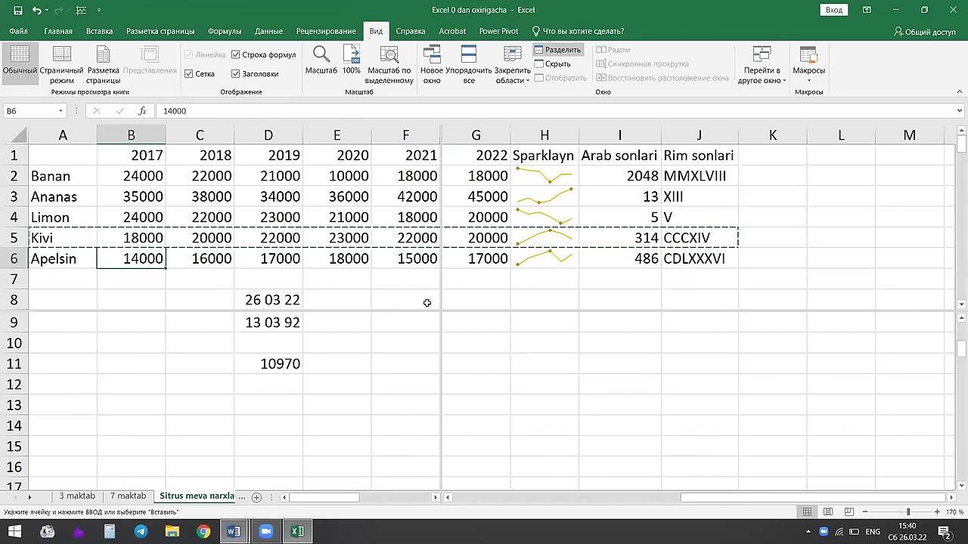
pyautogui.click(392, 282)
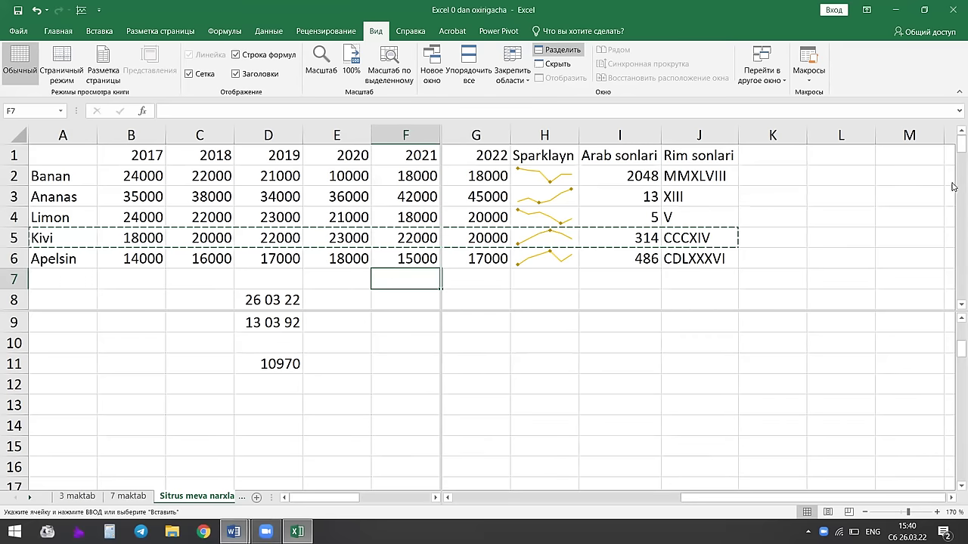
pyautogui.moveTo(955, 151); pyautogui.dragTo(955, 291)
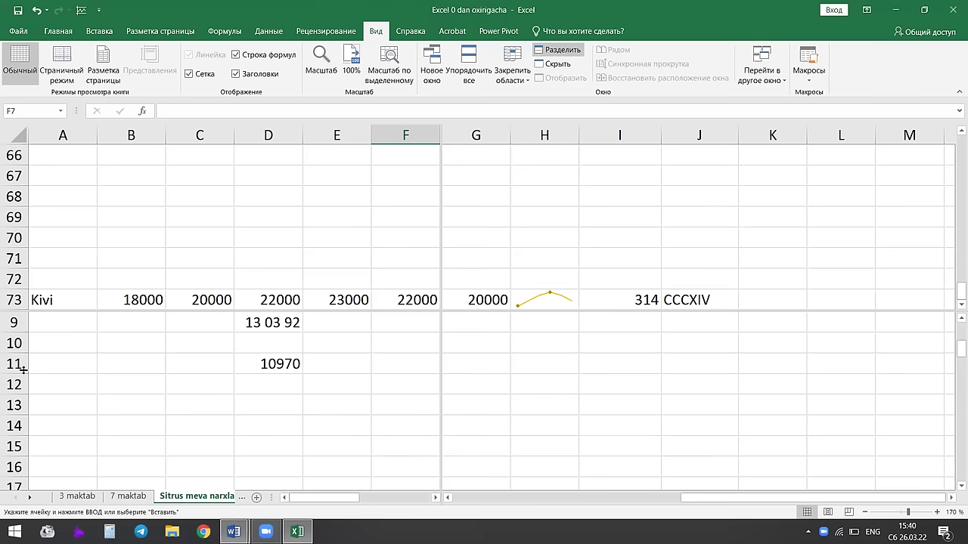
pyautogui.click(195, 366)
pyautogui.moveTo(961, 349); pyautogui.dragTo(961, 327)
pyautogui.click(210, 424)
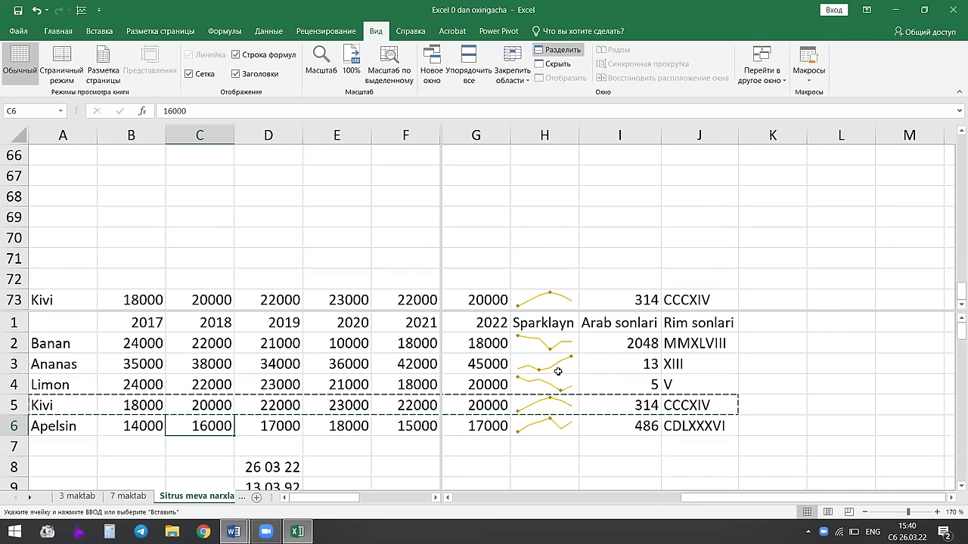
pyautogui.click(494, 241)
pyautogui.click(333, 456)
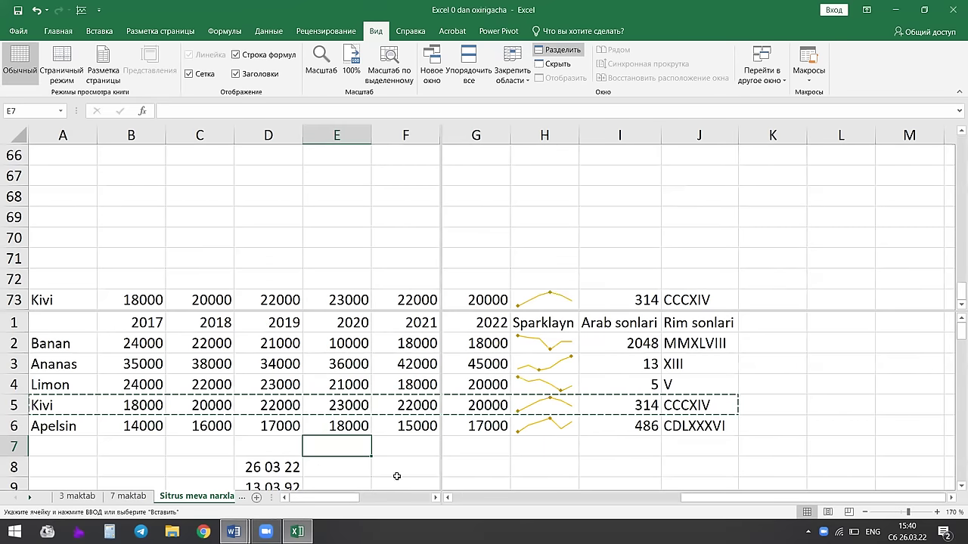
# Scroll the left and right panes out to columns K–P and S–Y, then bring the table back.
pyautogui.click(435, 497)
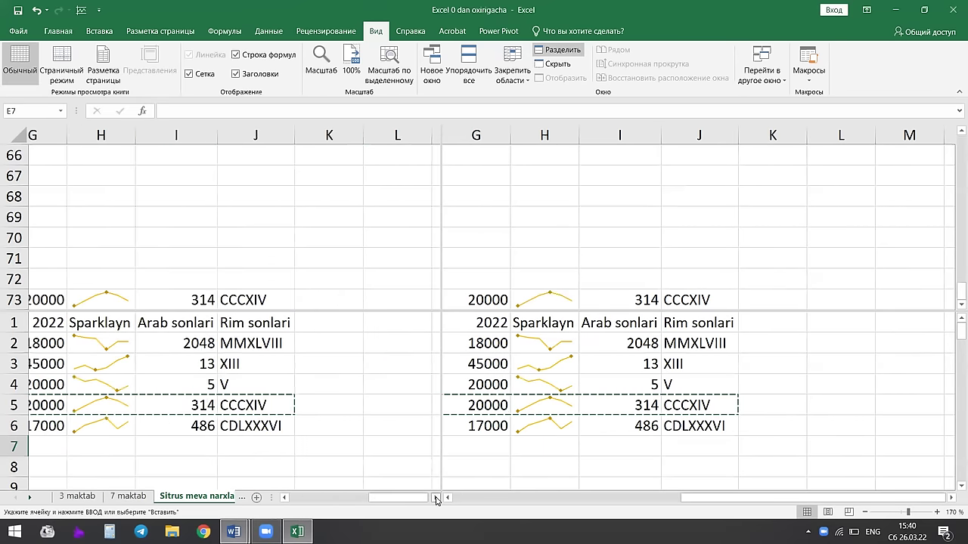
pyautogui.click(436, 497)
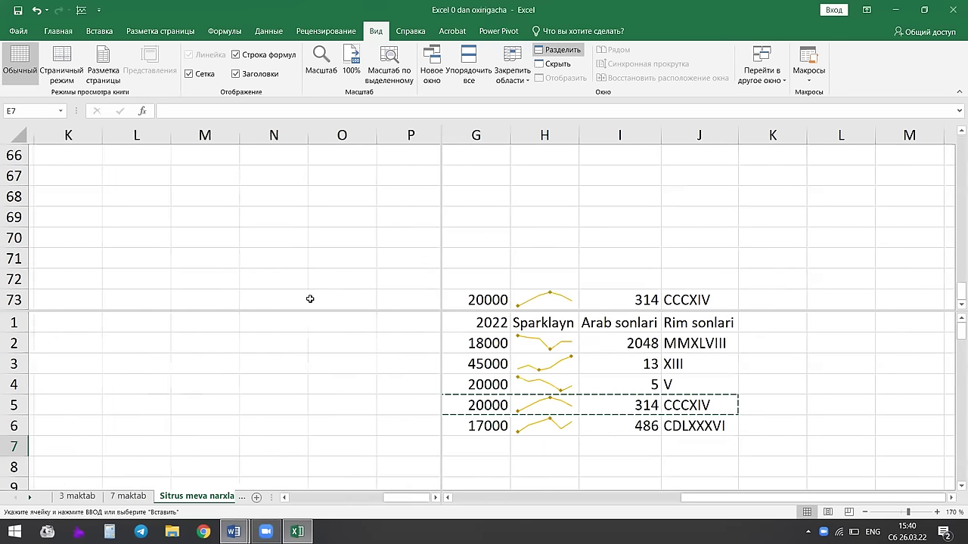
pyautogui.click(954, 498)
pyautogui.click(954, 497)
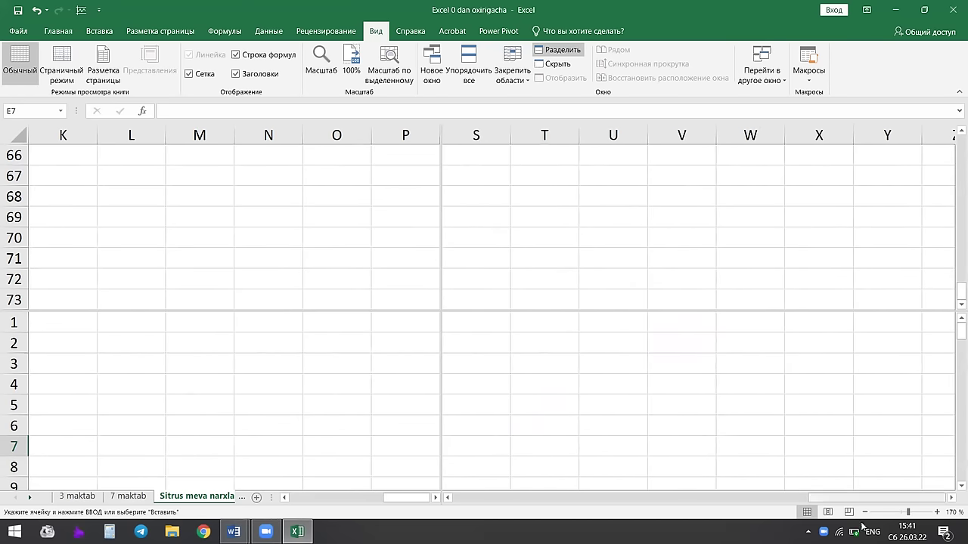
pyautogui.moveTo(854, 531)
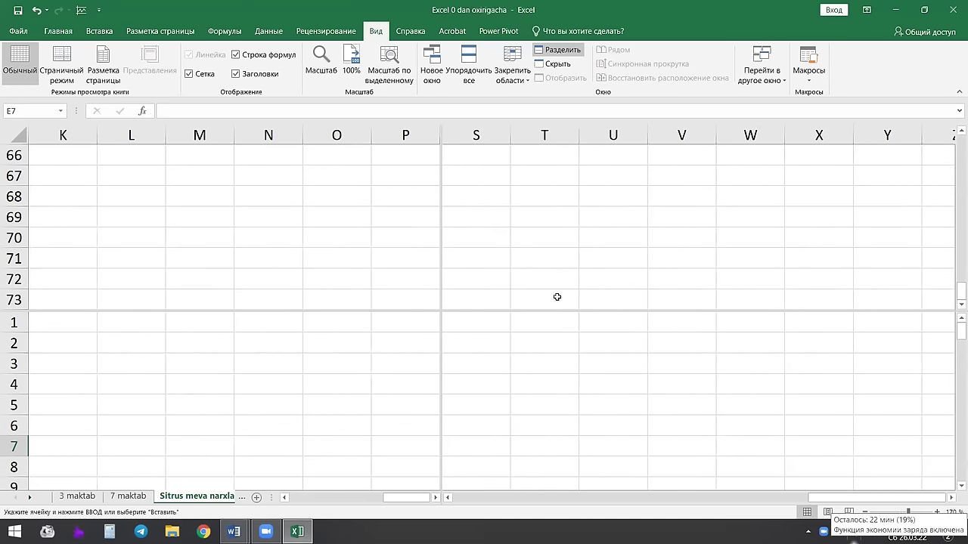
pyautogui.click(556, 297)
pyautogui.click(147, 230)
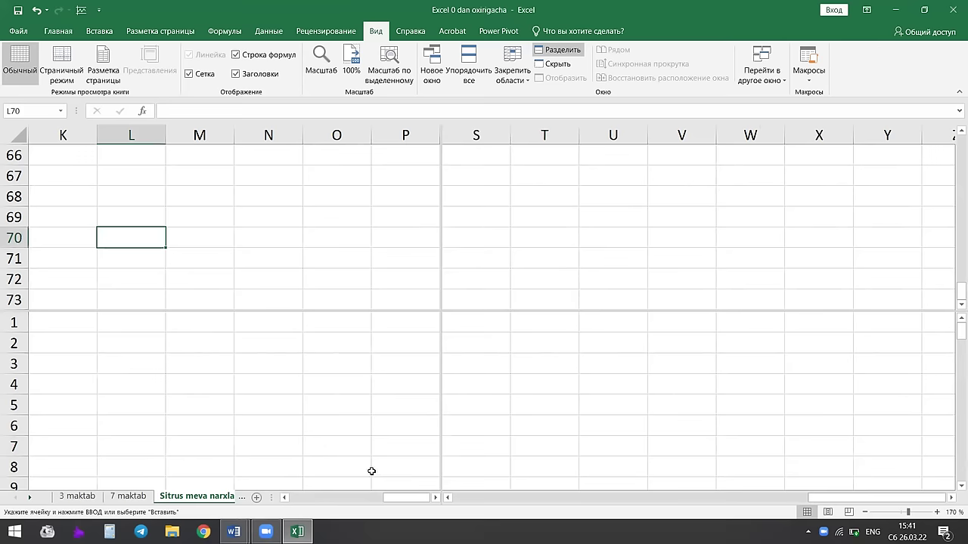
pyautogui.click(284, 497)
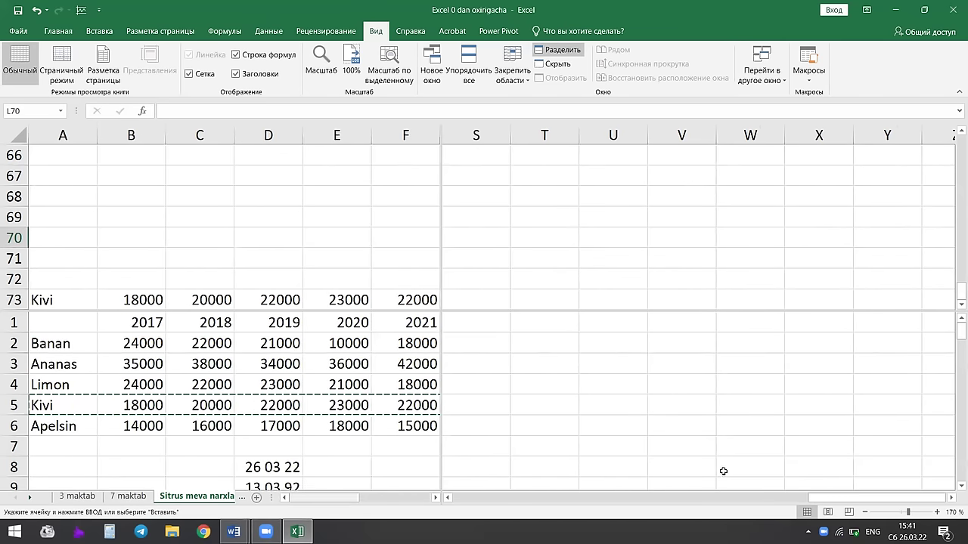
pyautogui.moveTo(885, 499); pyautogui.dragTo(491, 498)
pyautogui.click(246, 238)
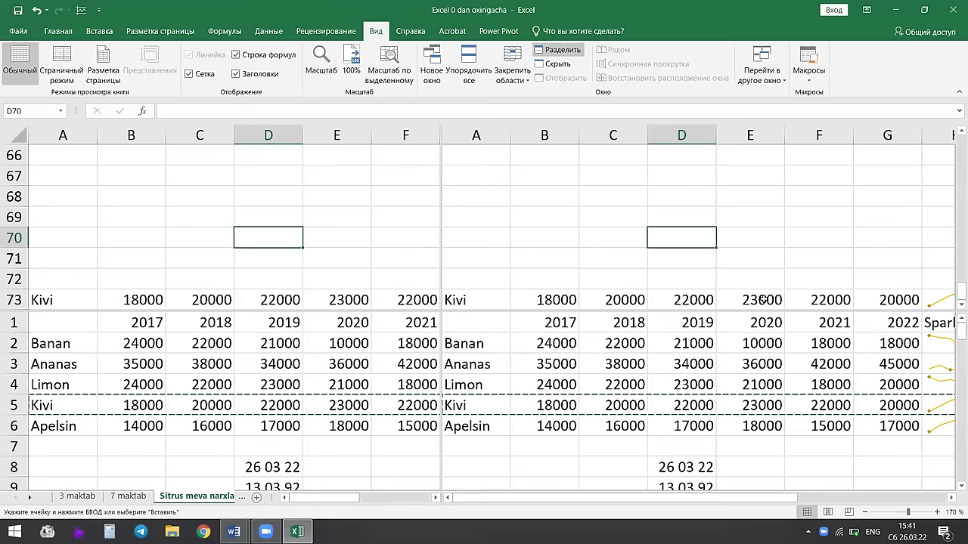
pyautogui.moveTo(961, 293); pyautogui.dragTo(962, 140)
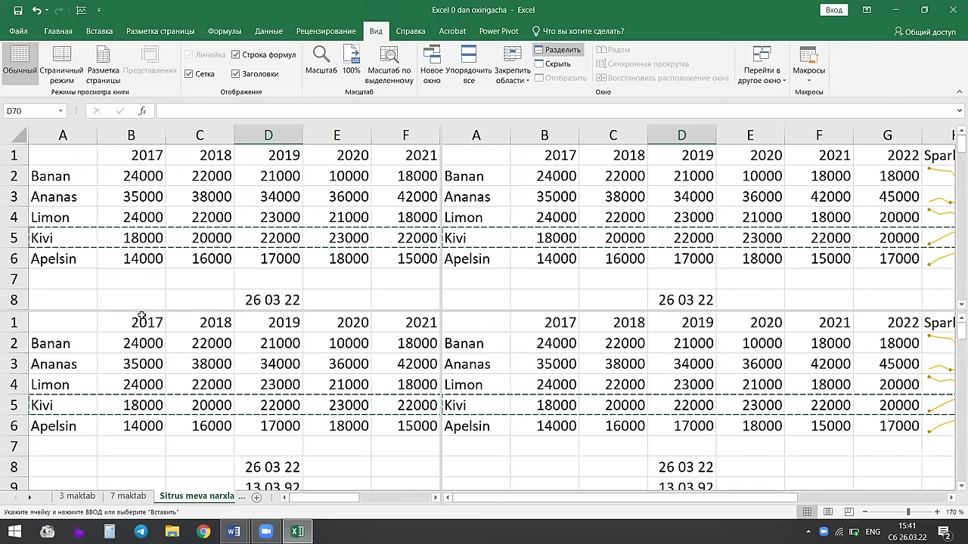
# Change Banan's 2017 price in B2 from 24000 to 21000.
pyautogui.doubleClick(143, 345)
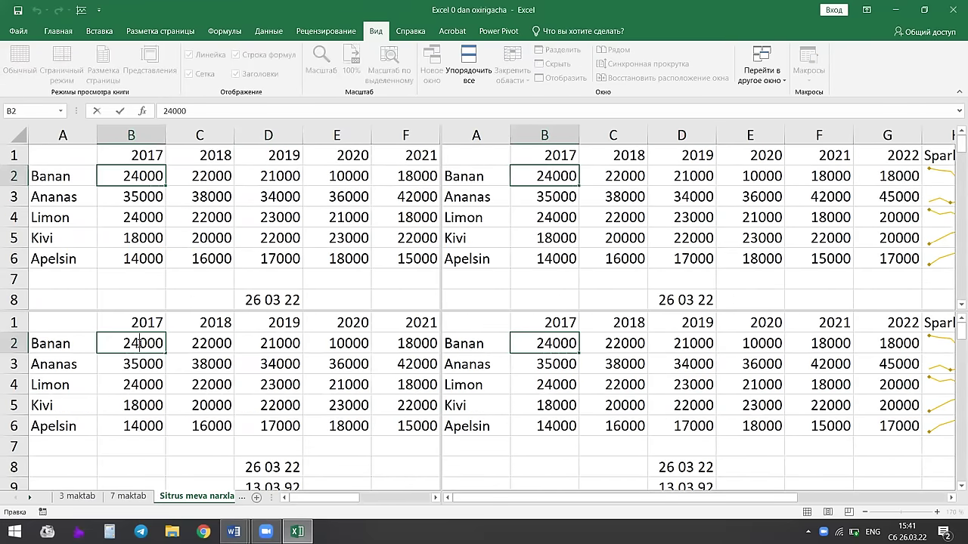
pyautogui.press('BackSpace')
pyautogui.write('1')
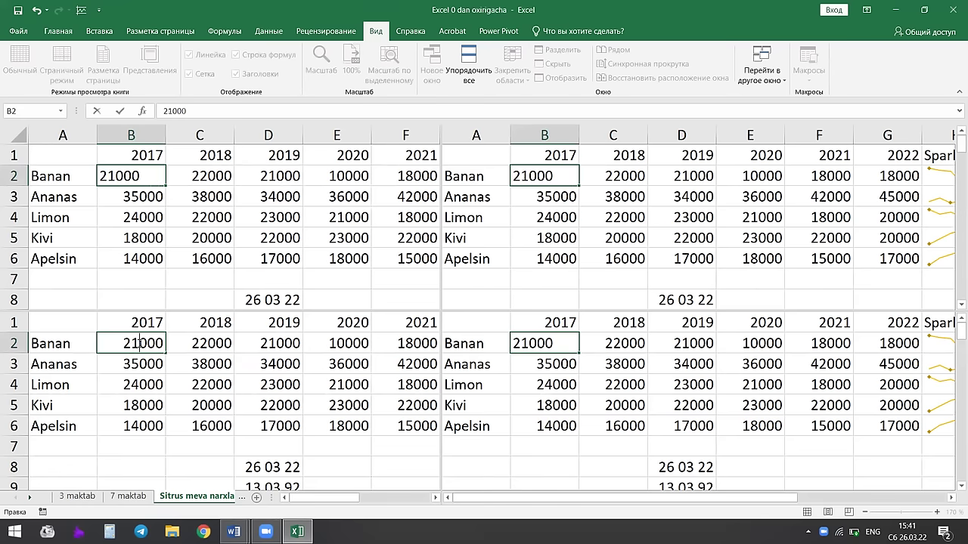
pyautogui.click(240, 352)
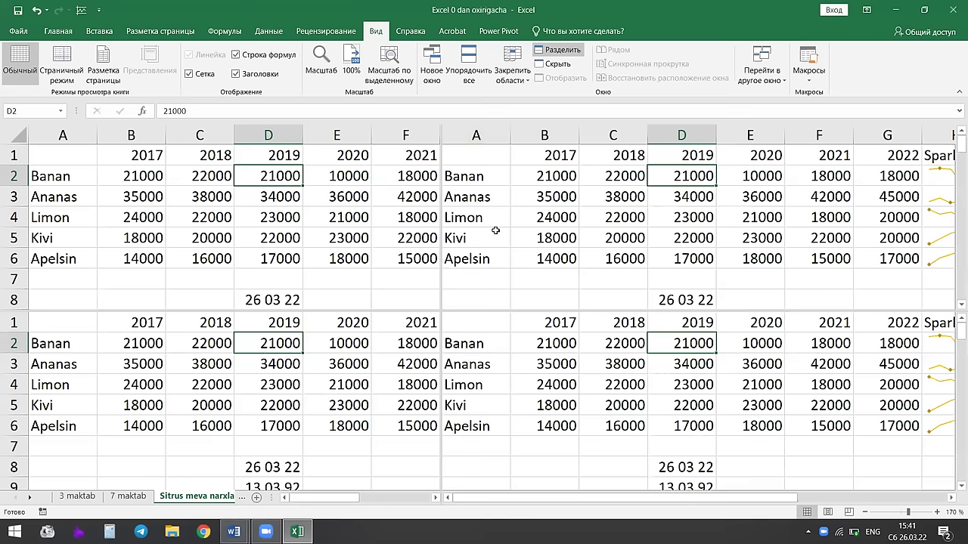
# Remove the split and re-split the window into four panes at G8.
pyautogui.click(566, 55)
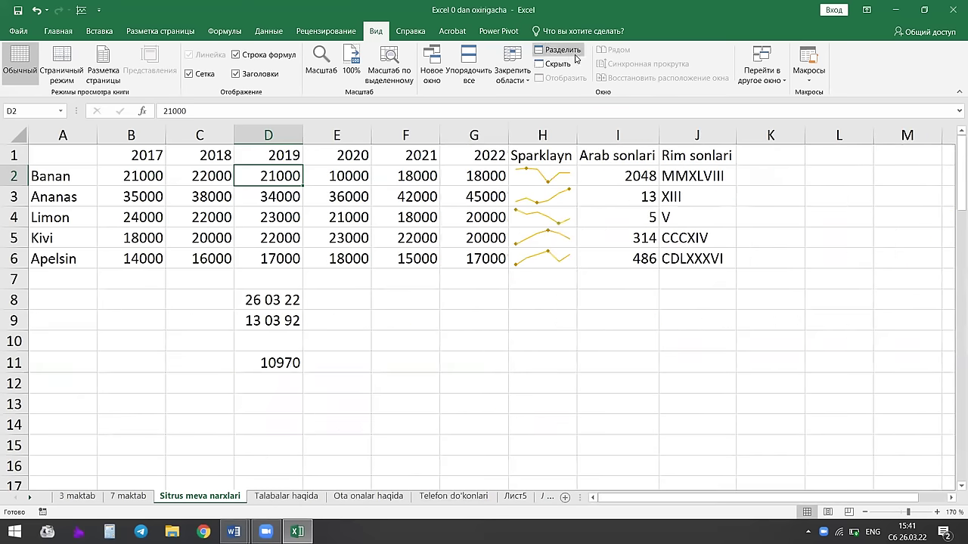
pyautogui.click(490, 300)
pyautogui.click(560, 50)
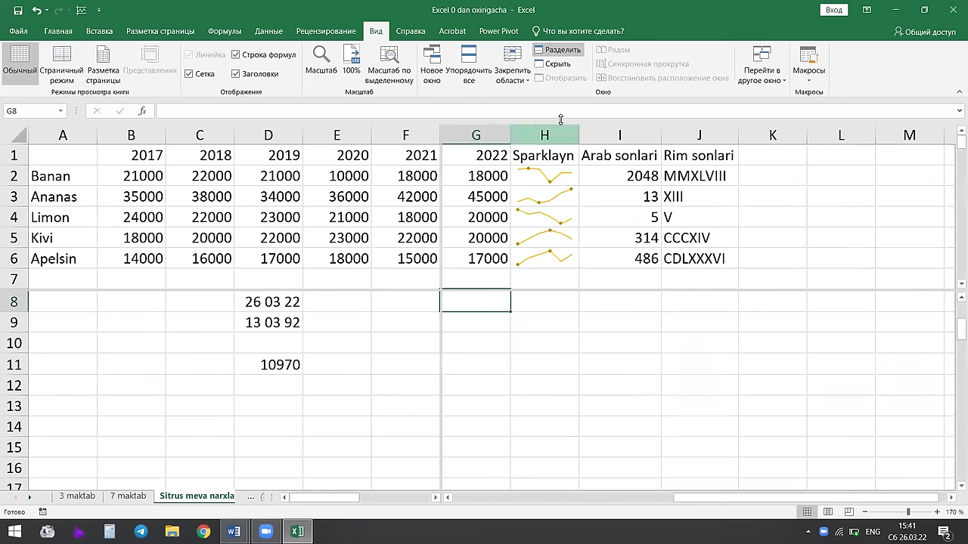
pyautogui.click(173, 307)
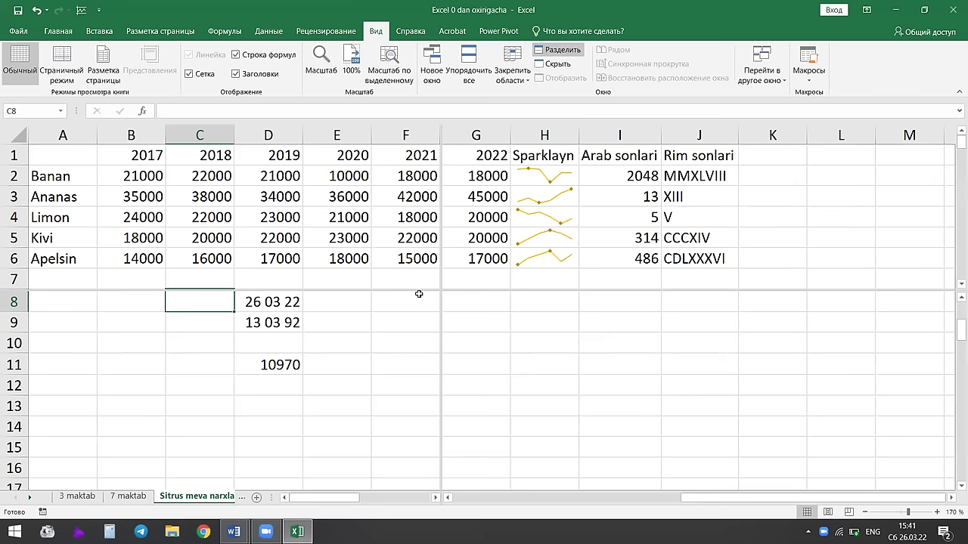
pyautogui.moveTo(958, 331); pyautogui.dragTo(950, 472)
pyautogui.click(78, 173)
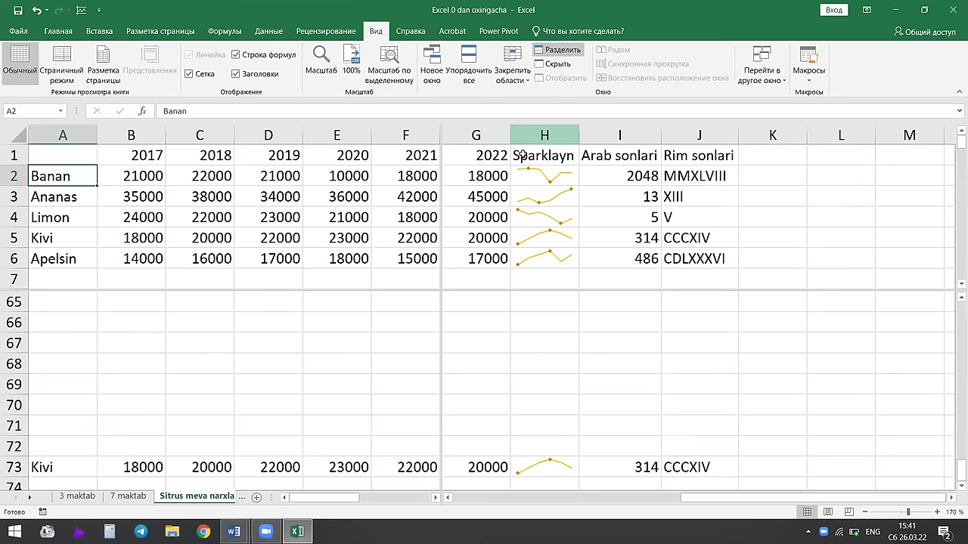
# Remove the window split and select the Apelsin cell A6.
pyautogui.click(560, 50)
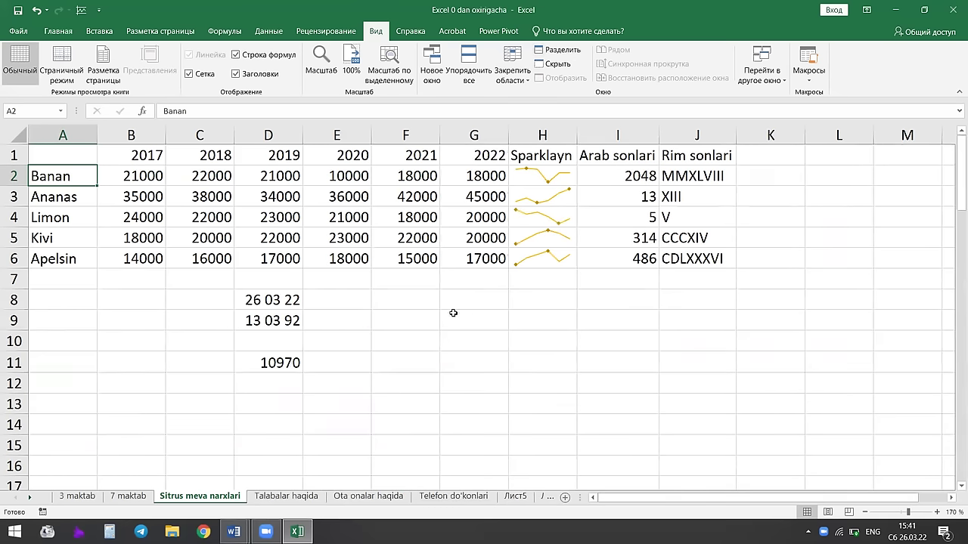
pyautogui.click(274, 317)
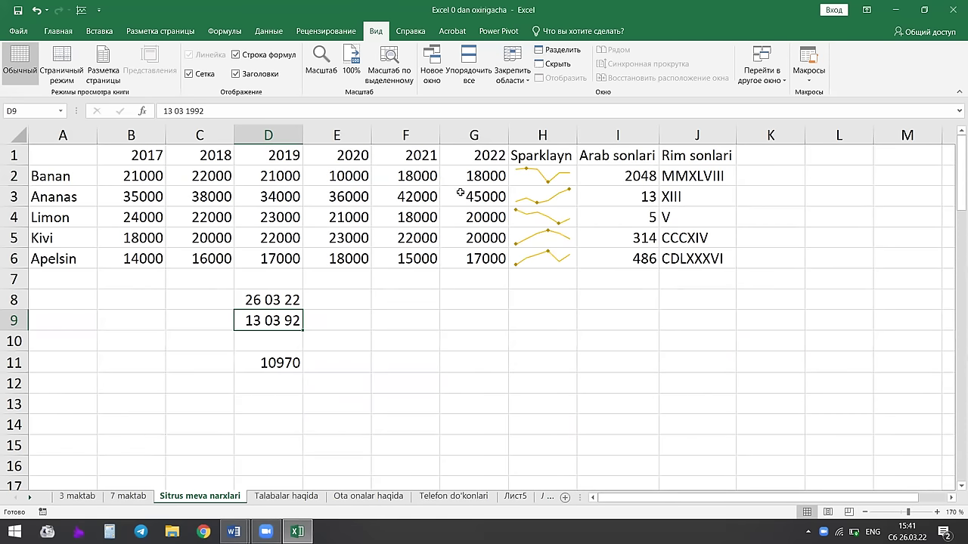
pyautogui.click(76, 176)
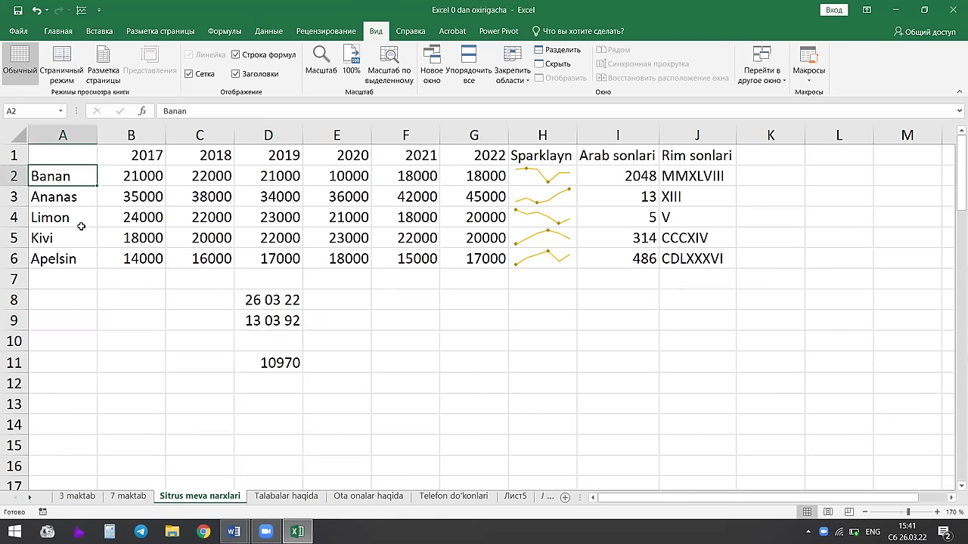
pyautogui.click(78, 257)
# Add 'Turetskiy' on a second line in A6 with Alt+Enter.
pyautogui.doubleClick(79, 258)
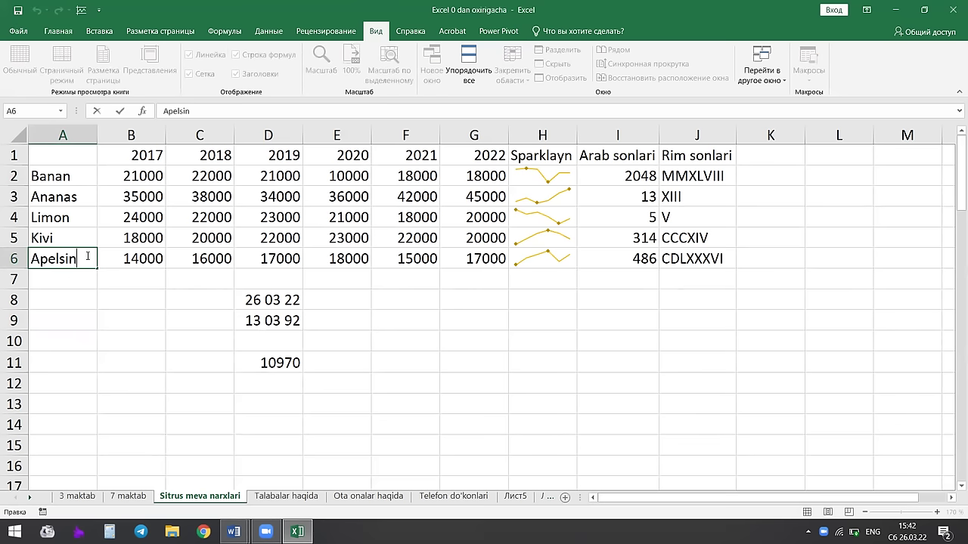
pyautogui.press('Return')
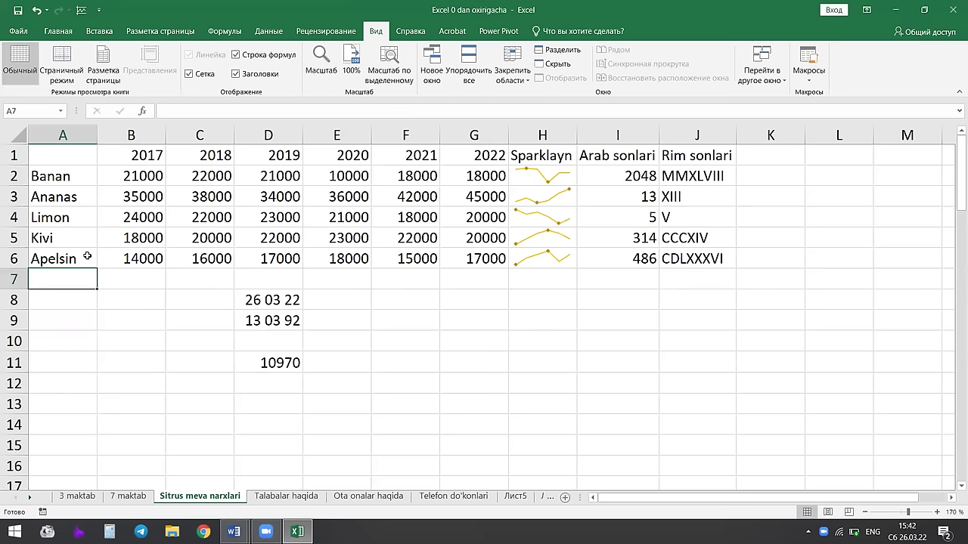
pyautogui.press('Down')
pyautogui.press('Down')
pyautogui.press('Down')
pyautogui.press('Down')
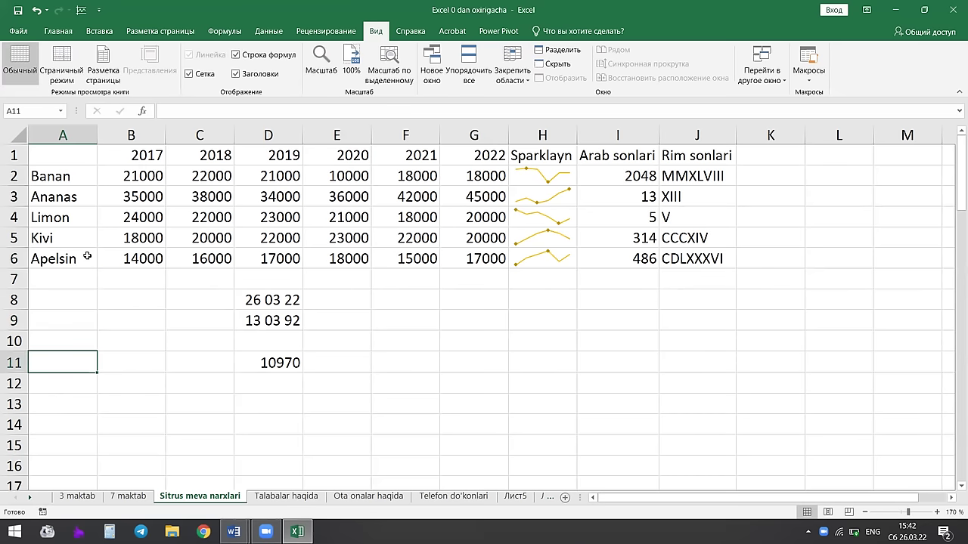
pyautogui.doubleClick(88, 257)
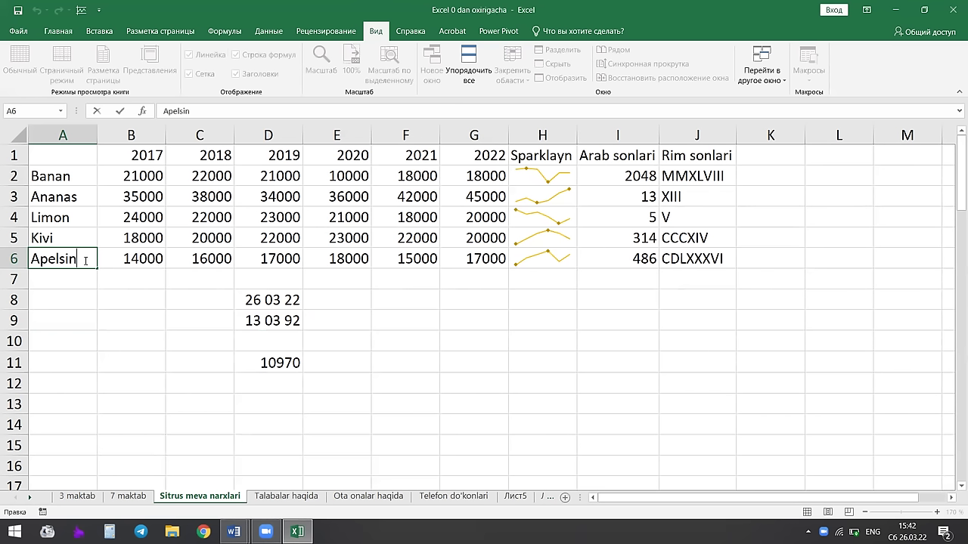
pyautogui.hotkey('alt', 'Return')
pyautogui.write('Turetskiy')
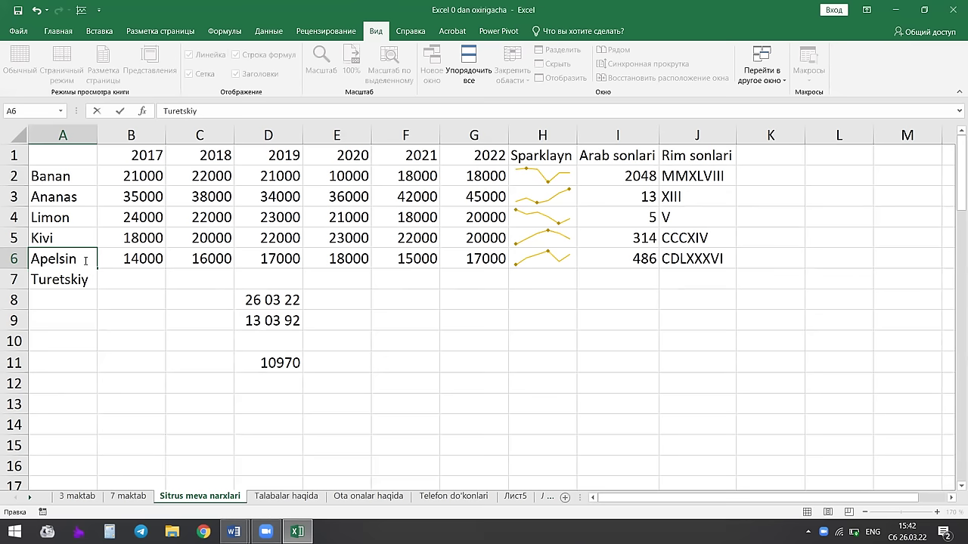
pyautogui.click(290, 214)
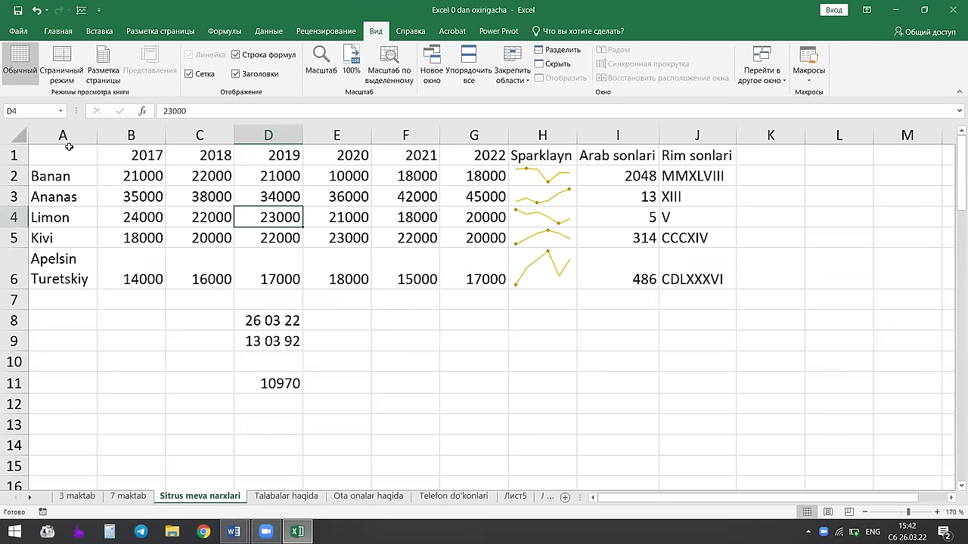
# Reselect A6, then start editing the Ananas cell A3.
pyautogui.click(47, 279)
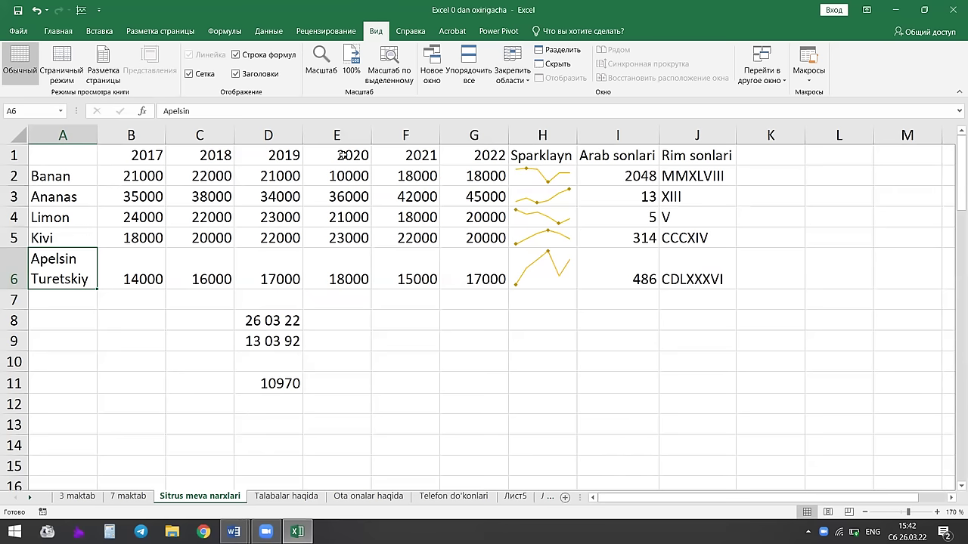
pyautogui.click(62, 203)
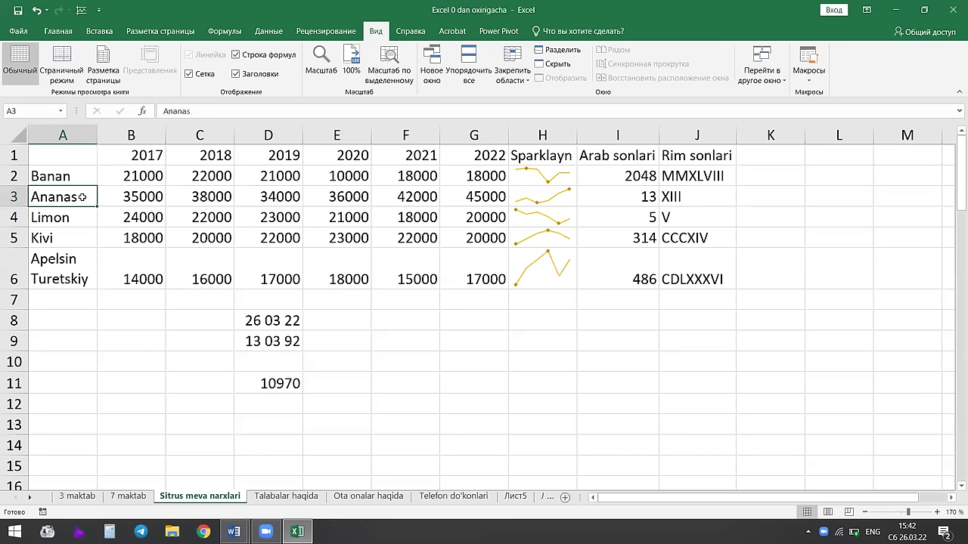
pyautogui.doubleClick(82, 198)
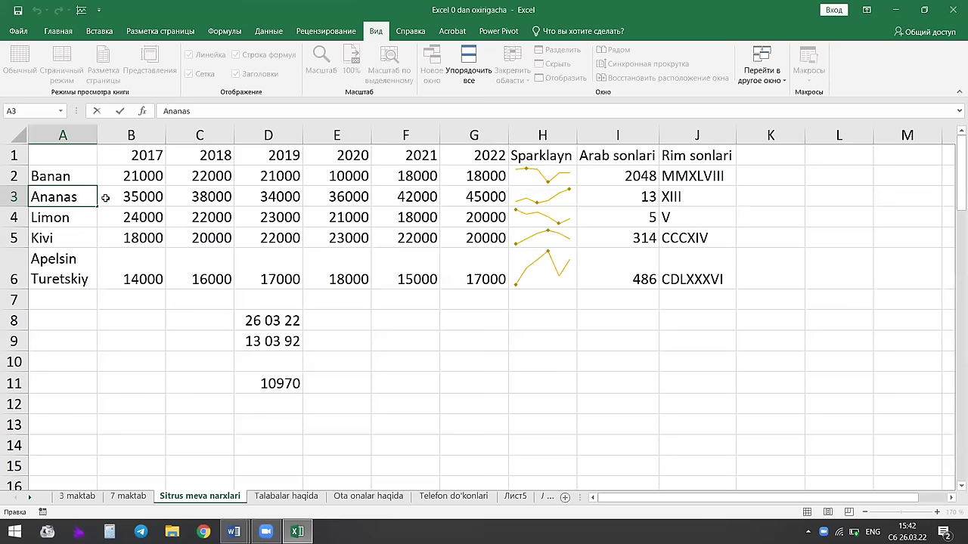
pyautogui.click(227, 211)
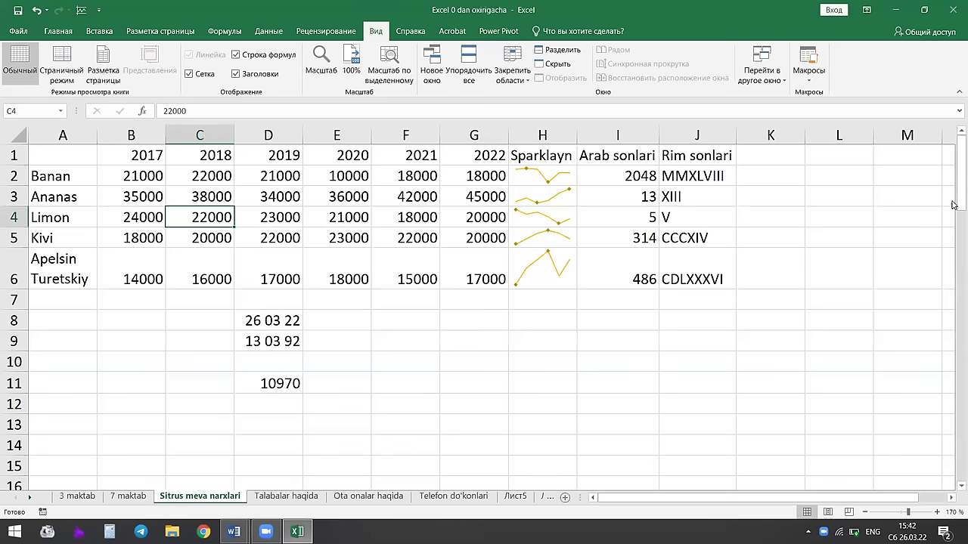
pyautogui.moveTo(954, 205); pyautogui.dragTo(953, 244)
pyautogui.scroll(-6, 108, 363)
pyautogui.scroll(-13, 108, 363)
pyautogui.scroll(-13, 109, 363)
pyautogui.scroll(-15, 115, 366)
pyautogui.scroll(-14, 115, 366)
pyautogui.scroll(-14, 118, 364)
pyautogui.scroll(-7, 119, 365)
pyautogui.scroll(-14, 121, 368)
pyautogui.scroll(-6, 121, 368)
pyautogui.scroll(-20, 121, 368)
pyautogui.scroll(-14, 121, 369)
pyautogui.scroll(-13, 121, 369)
pyautogui.scroll(-8, 121, 368)
pyautogui.scroll(-11, 121, 369)
pyautogui.scroll(-20, 121, 368)
pyautogui.scroll(-10, 126, 369)
pyautogui.scroll(-15, 125, 369)
pyautogui.scroll(-14, 125, 368)
pyautogui.scroll(-13, 125, 368)
pyautogui.scroll(-12, 126, 368)
pyautogui.scroll(-12, 125, 368)
pyautogui.scroll(-5, 126, 368)
pyautogui.scroll(-9, 138, 371)
pyautogui.scroll(-10, 141, 371)
pyautogui.scroll(-9, 140, 371)
pyautogui.scroll(-9, 141, 371)
pyautogui.scroll(-8, 141, 372)
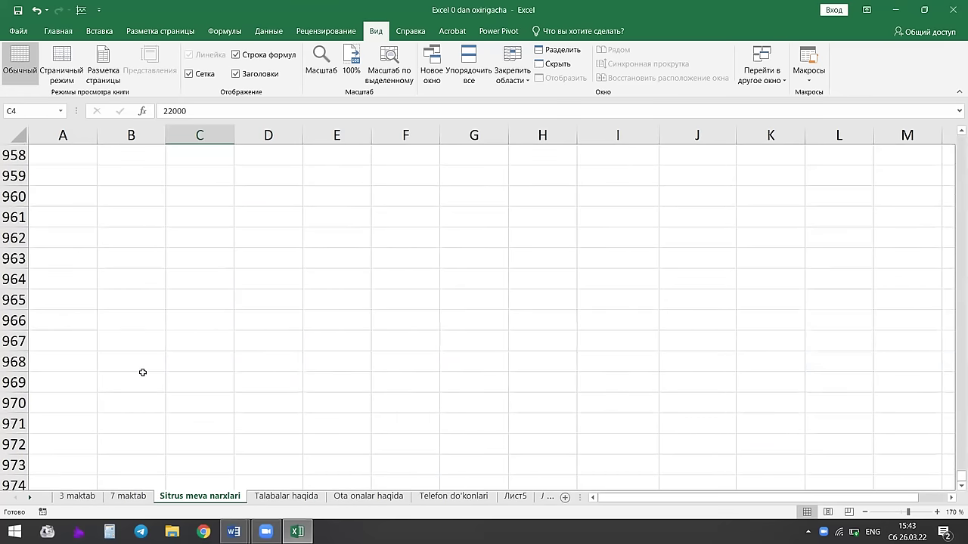
pyautogui.click(950, 498)
pyautogui.click(950, 498)
pyautogui.click(951, 498)
pyautogui.click(950, 498)
pyautogui.click(951, 498)
pyautogui.click(950, 498)
pyautogui.click(950, 498)
pyautogui.click(951, 498)
pyautogui.click(950, 498)
pyautogui.click(950, 498)
pyautogui.click(950, 498)
pyautogui.click(950, 498)
pyautogui.click(950, 498)
pyautogui.click(951, 498)
pyautogui.click(950, 498)
pyautogui.click(951, 498)
pyautogui.click(951, 499)
pyautogui.click(951, 498)
pyautogui.click(950, 498)
pyautogui.click(950, 498)
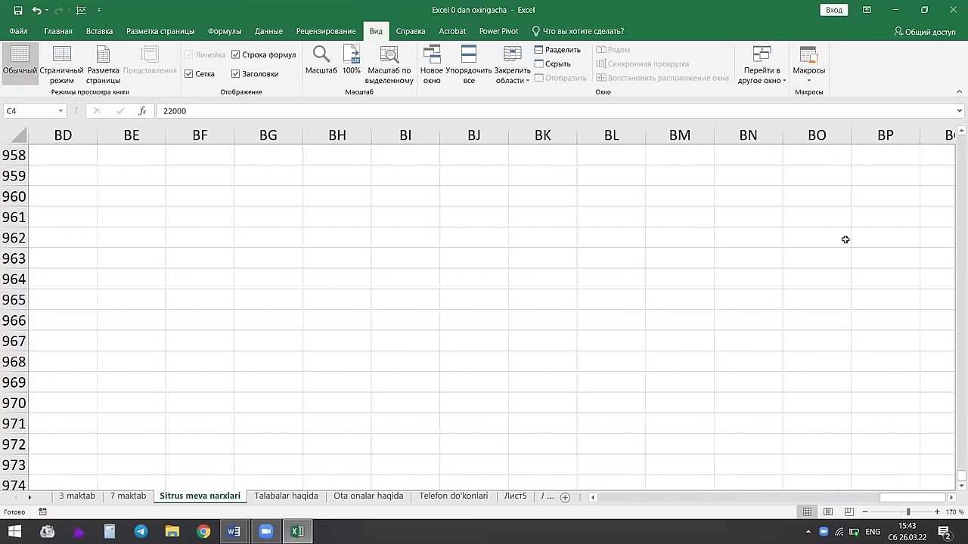
pyautogui.moveTo(900, 498); pyautogui.dragTo(602, 487)
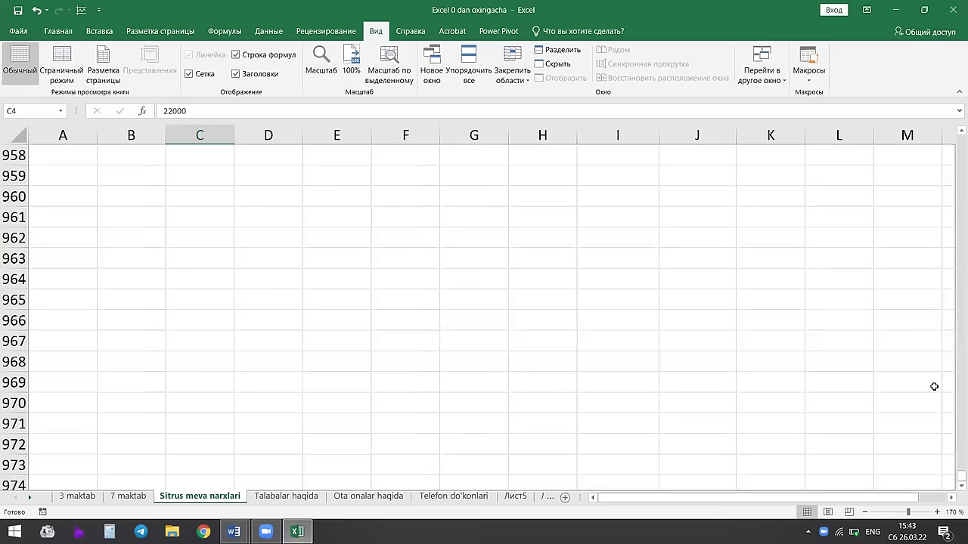
pyautogui.moveTo(960, 476); pyautogui.dragTo(959, 148)
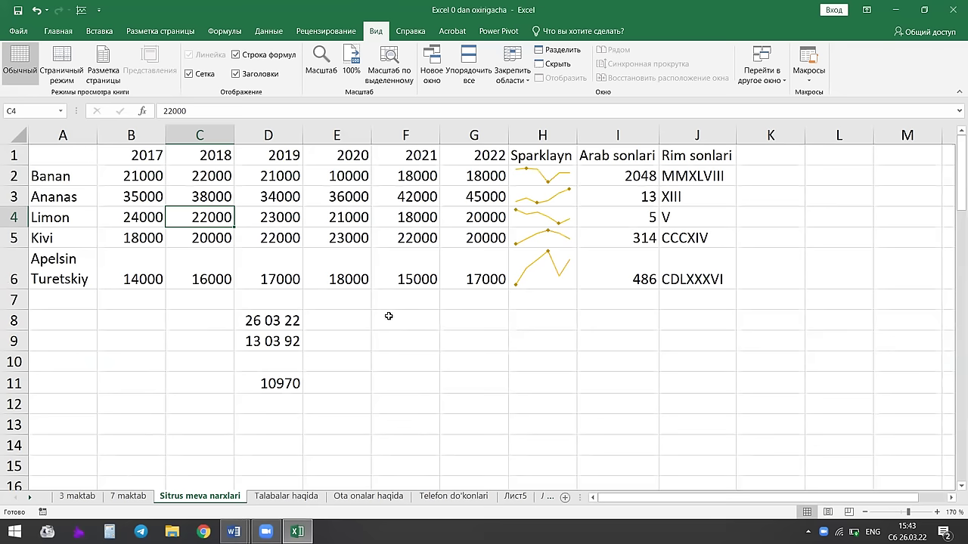
pyautogui.scroll(-3, 340, 288)
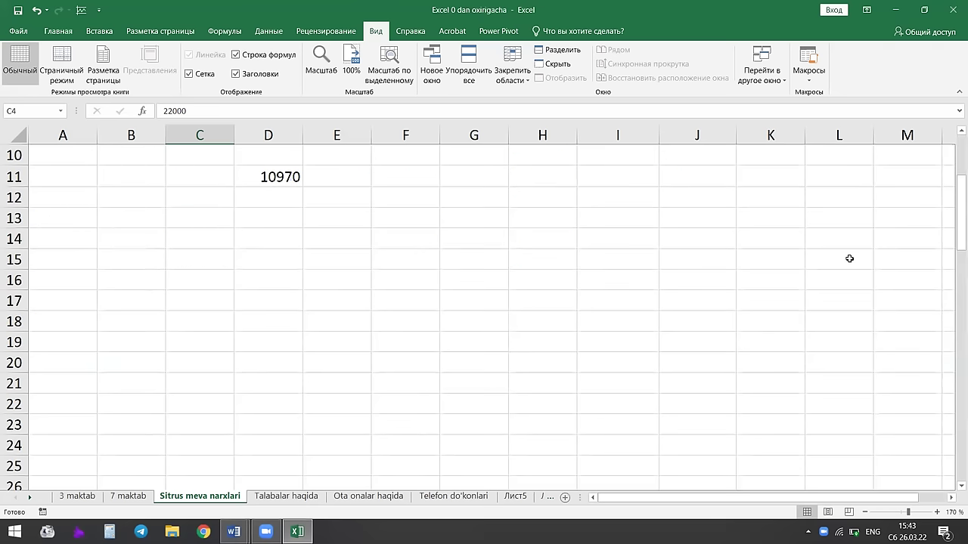
pyautogui.moveTo(953, 237); pyautogui.dragTo(953, 143)
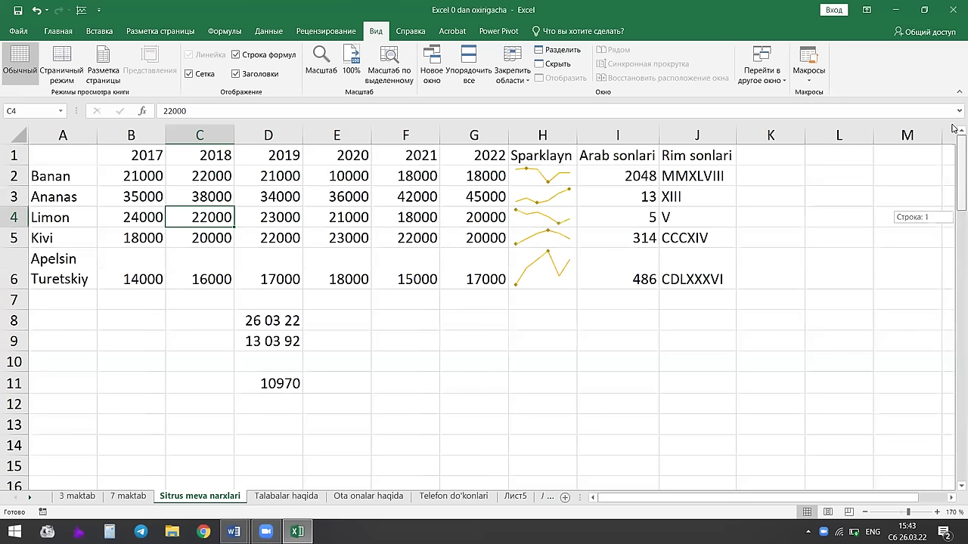
pyautogui.press('Down')
pyautogui.press('Down')
pyautogui.press('Right')
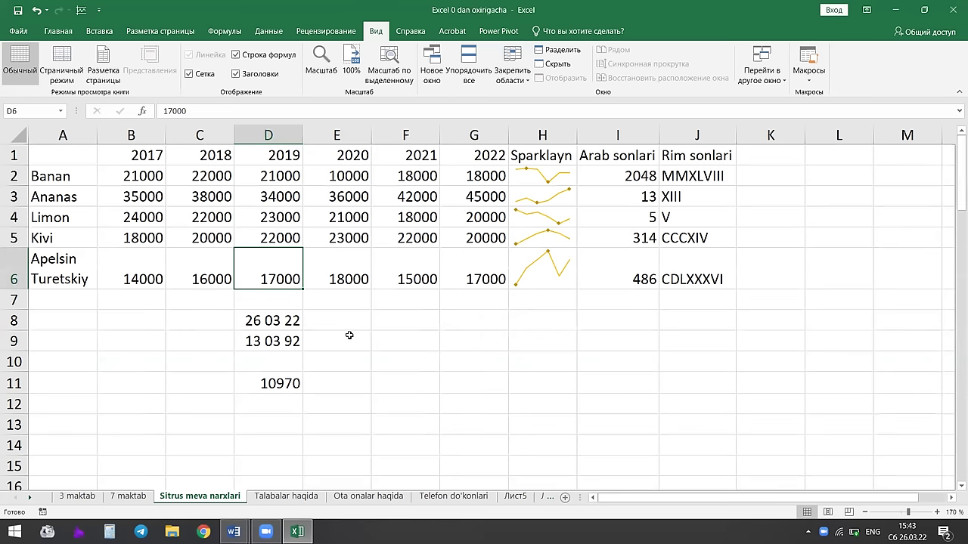
pyautogui.hotkey('ctrl', 'Right')
pyautogui.hotkey('ctrl', 'Down')
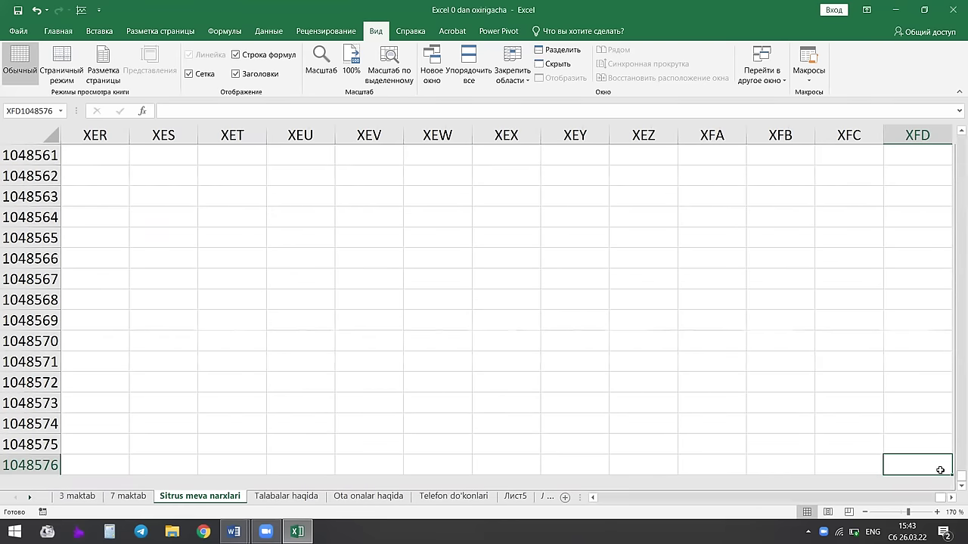
pyautogui.scroll(-3, 953, 488)
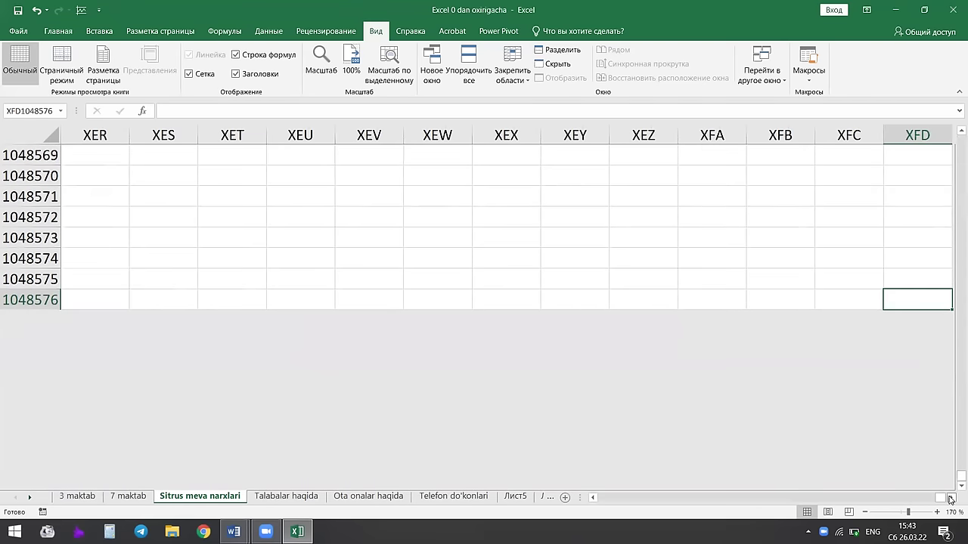
pyautogui.hscroll(2, 529, 302)
pyautogui.hscroll(3, 454, 303)
pyautogui.hscroll(3, 340, 310)
pyautogui.hscroll(1, 189, 315)
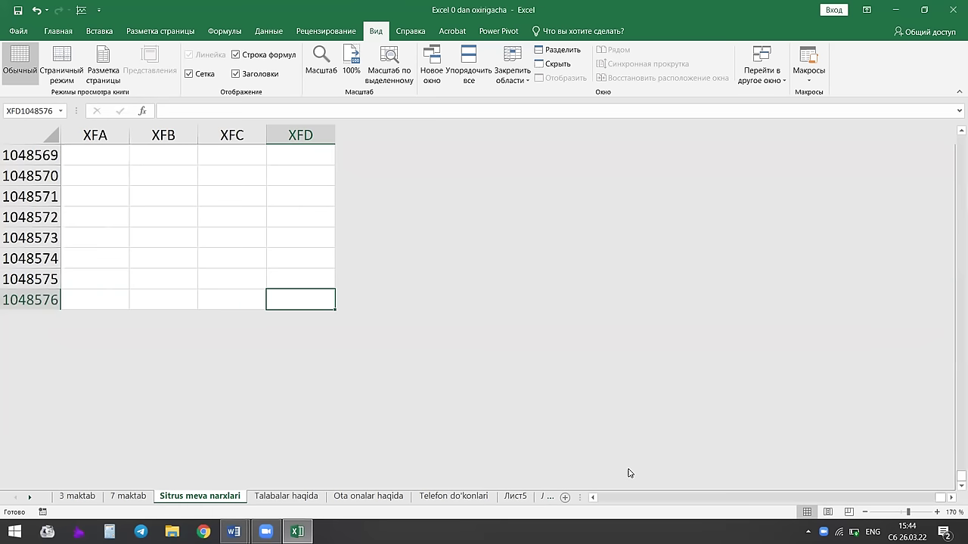
pyautogui.hotkey('ctrl', 'Home')
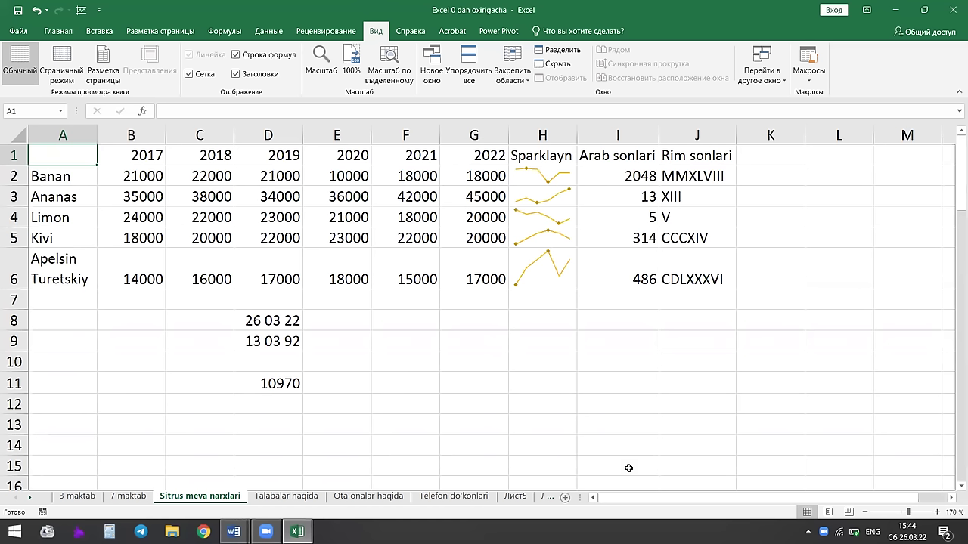
# Jump with Ctrl+arrows to A1048576 and XFD1048576, then back up to A2.
pyautogui.hotkey('ctrl', 'Down')
pyautogui.hotkey('ctrl', 'Down')
pyautogui.hotkey('ctrl', 'Down')
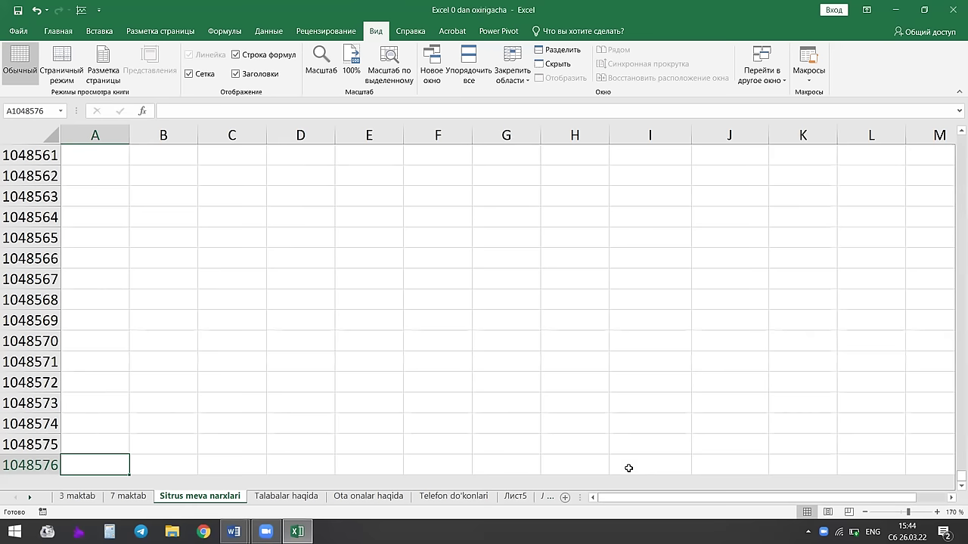
pyautogui.hotkey('ctrl', 'Right')
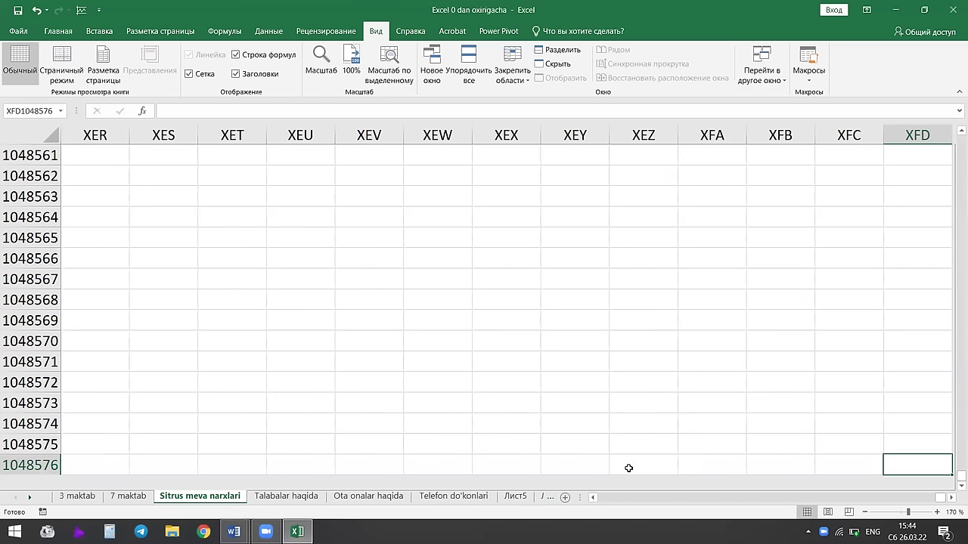
pyautogui.hotkey('ctrl', 'Left')
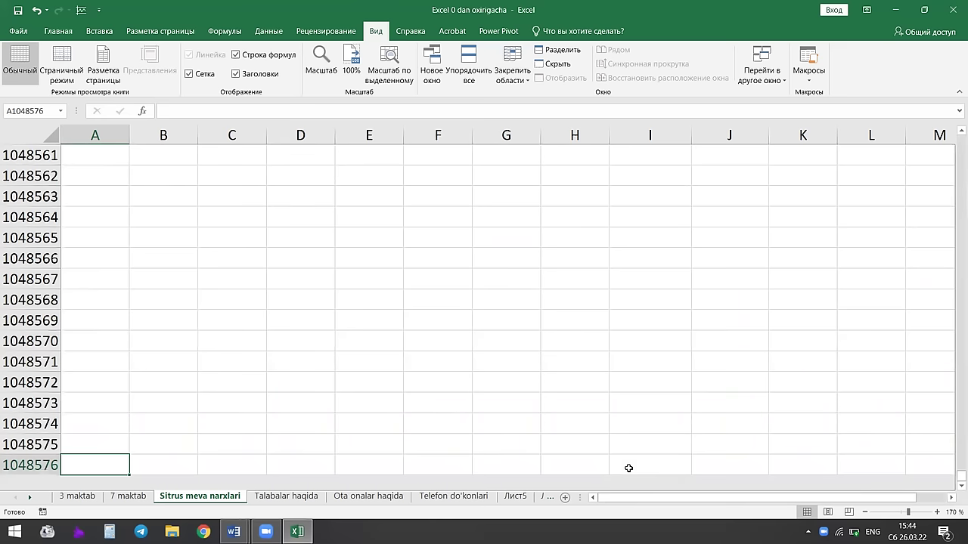
pyautogui.hotkey('ctrl', 'Up')
pyautogui.hotkey('ctrl', 'Up')
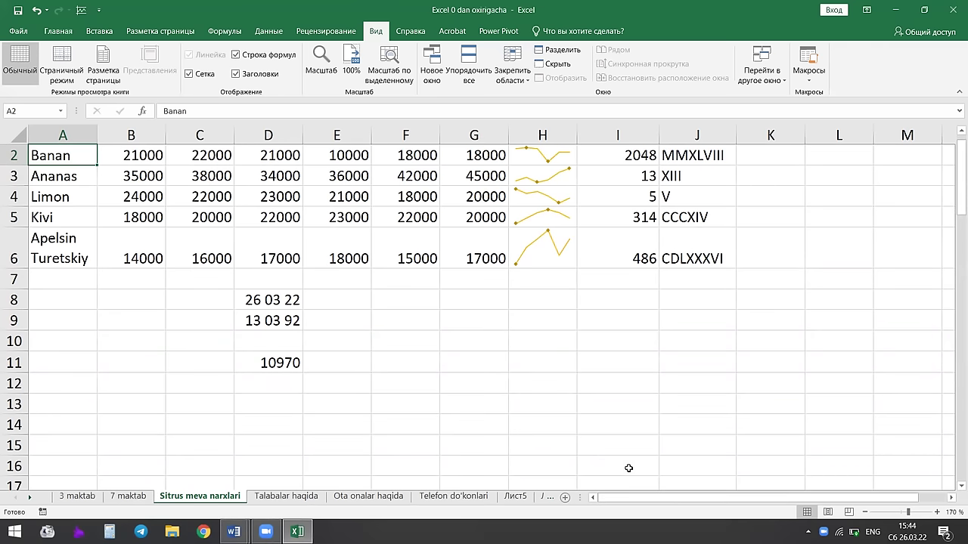
# Jump from the table corner G6 across and down to the final cell XFD1048576.
pyautogui.hotkey('ctrl', 'Down')
pyautogui.hotkey('ctrl', 'Right')
pyautogui.hotkey('ctrl', 'Right')
pyautogui.hotkey('ctrl', 'Right')
pyautogui.hotkey('ctrl', 'Right')
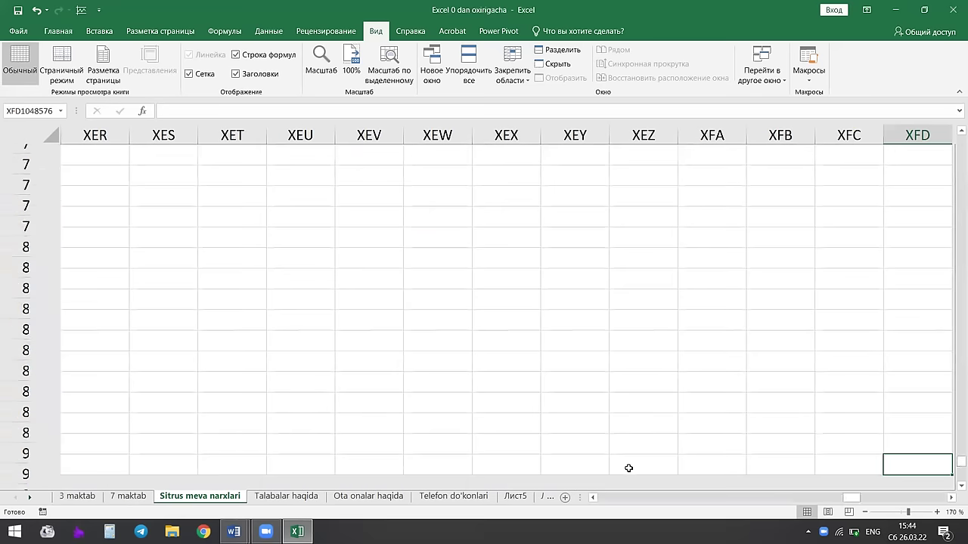
pyautogui.hotkey('ctrl', 'Down')
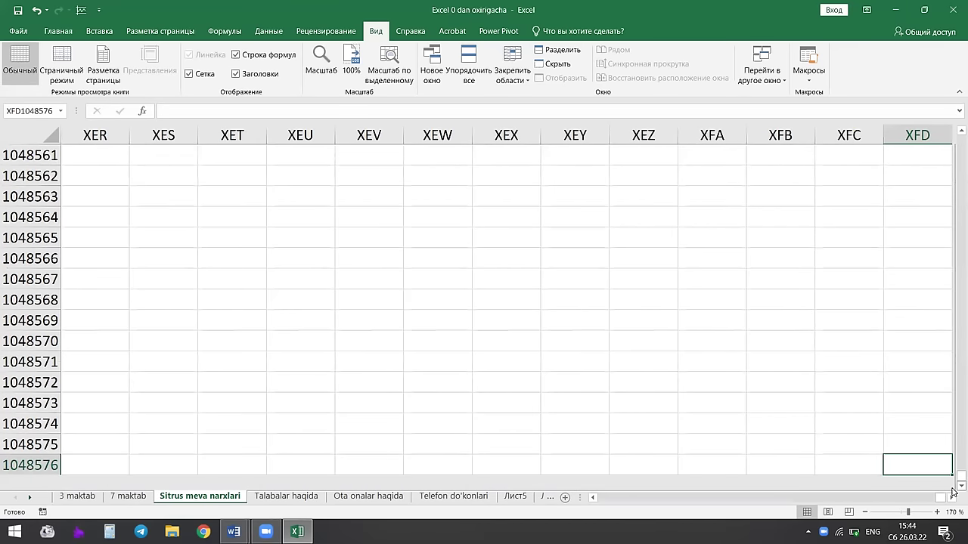
pyautogui.click(954, 490)
pyautogui.click(954, 489)
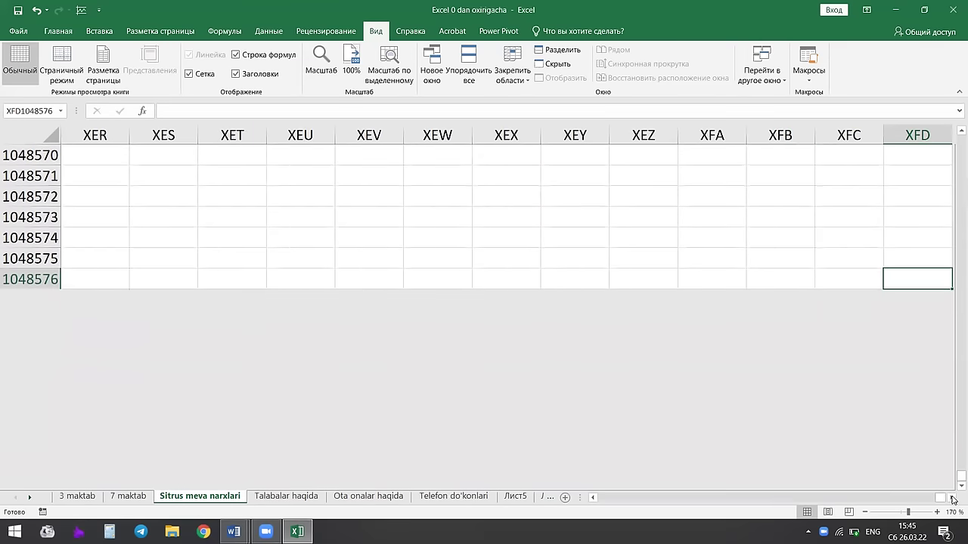
pyautogui.click(952, 497)
pyautogui.click(953, 501)
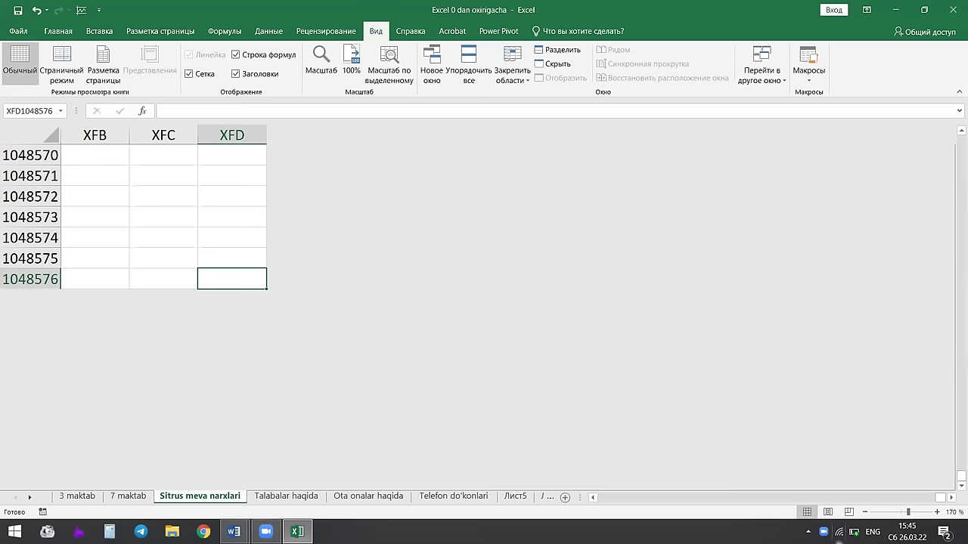
pyautogui.click(854, 533)
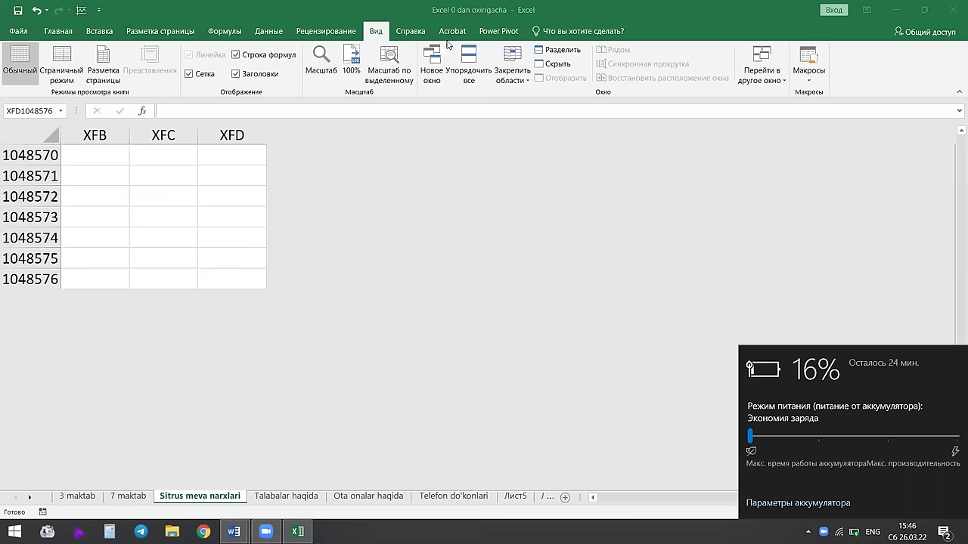
pyautogui.click(447, 45)
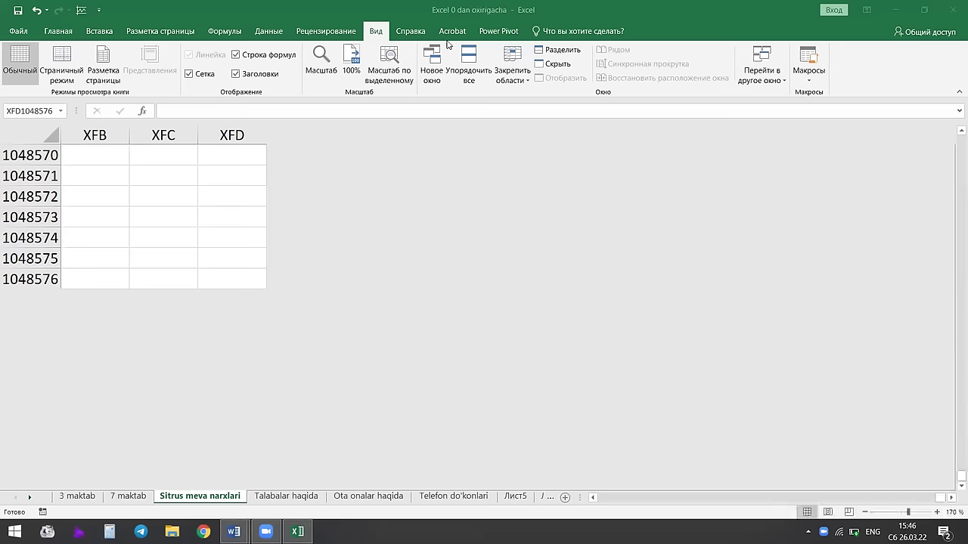